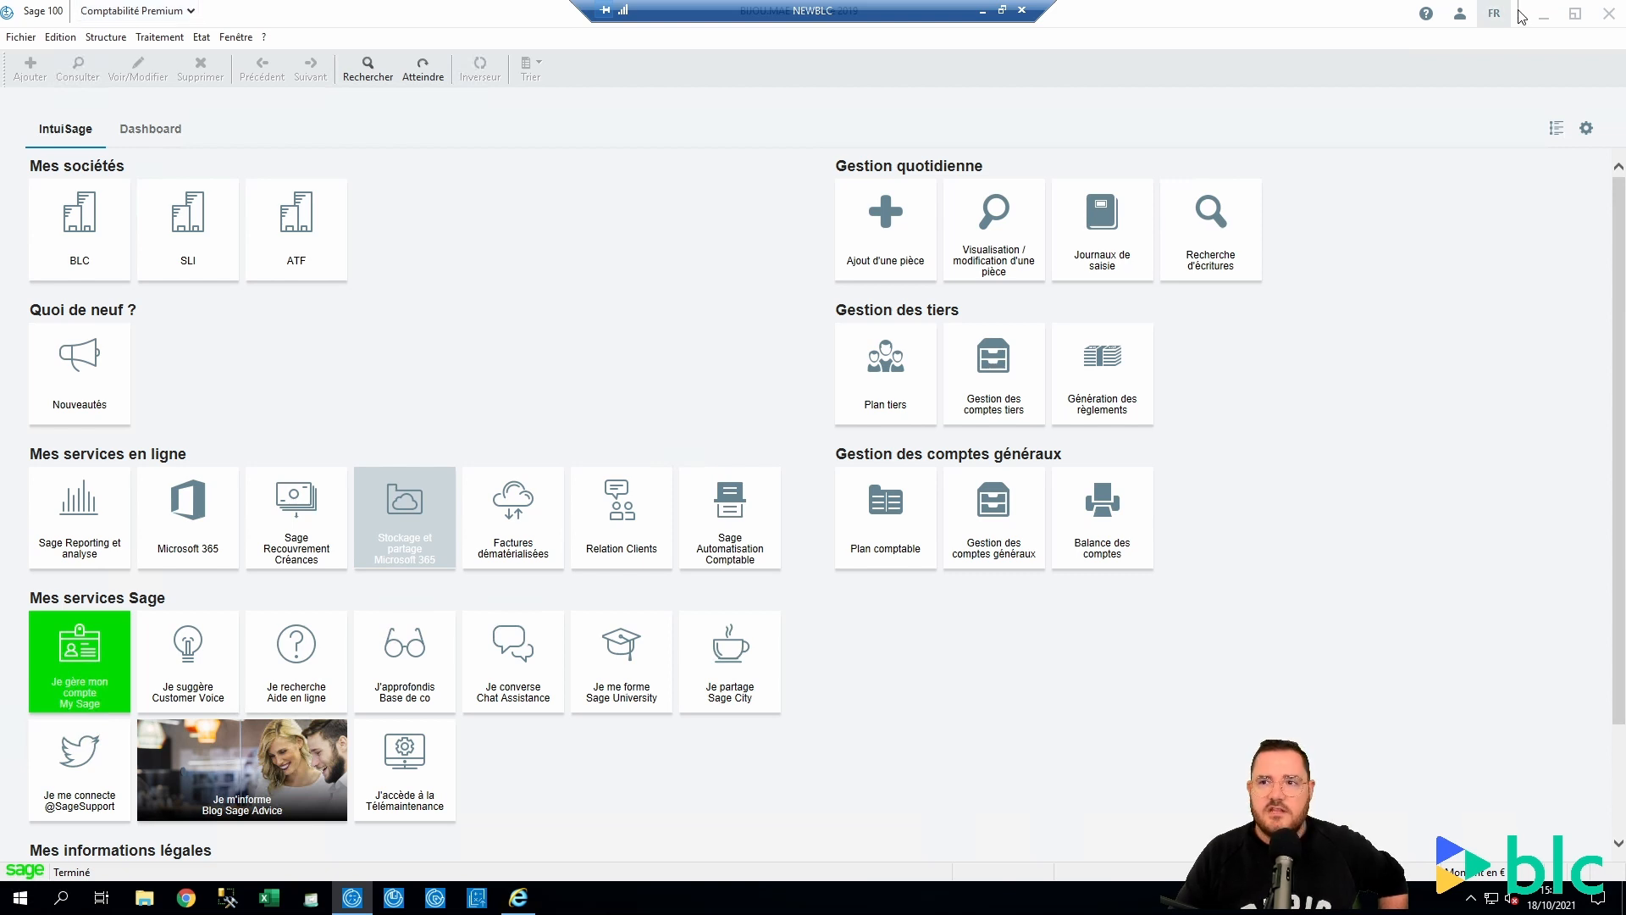
Leave Sage 100 Comptabilité and switch to Internet Explorer showing the Comptabilité 8.00 release notes
{"action": "left_click", "coordinate": [1544, 15]}
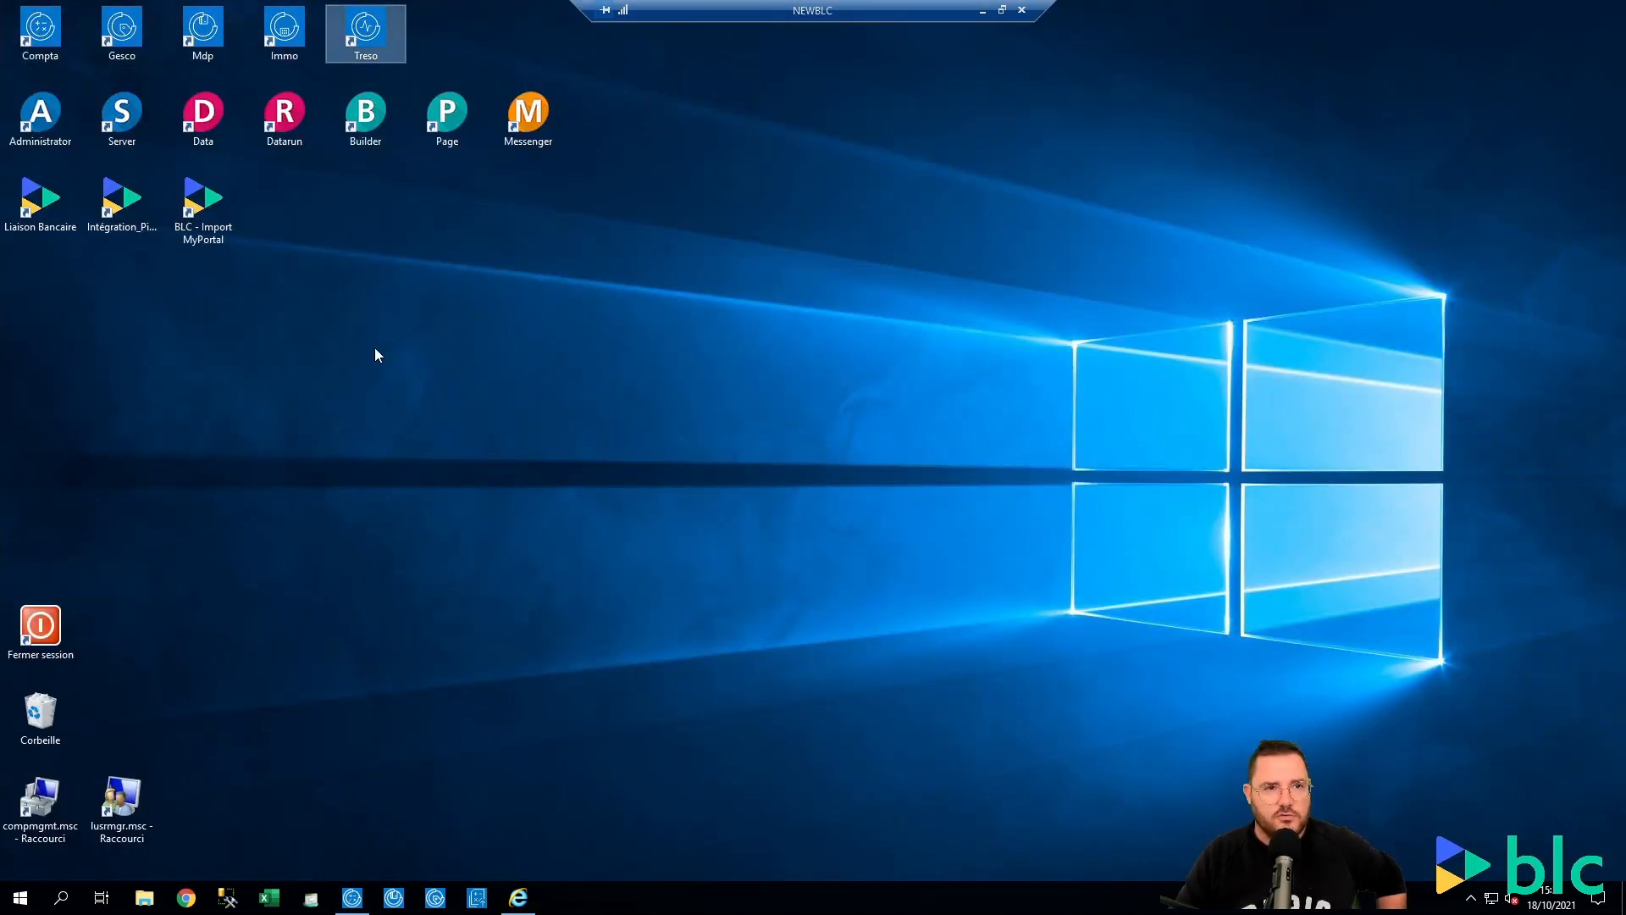
{"action": "left_click", "coordinate": [34, 21]}
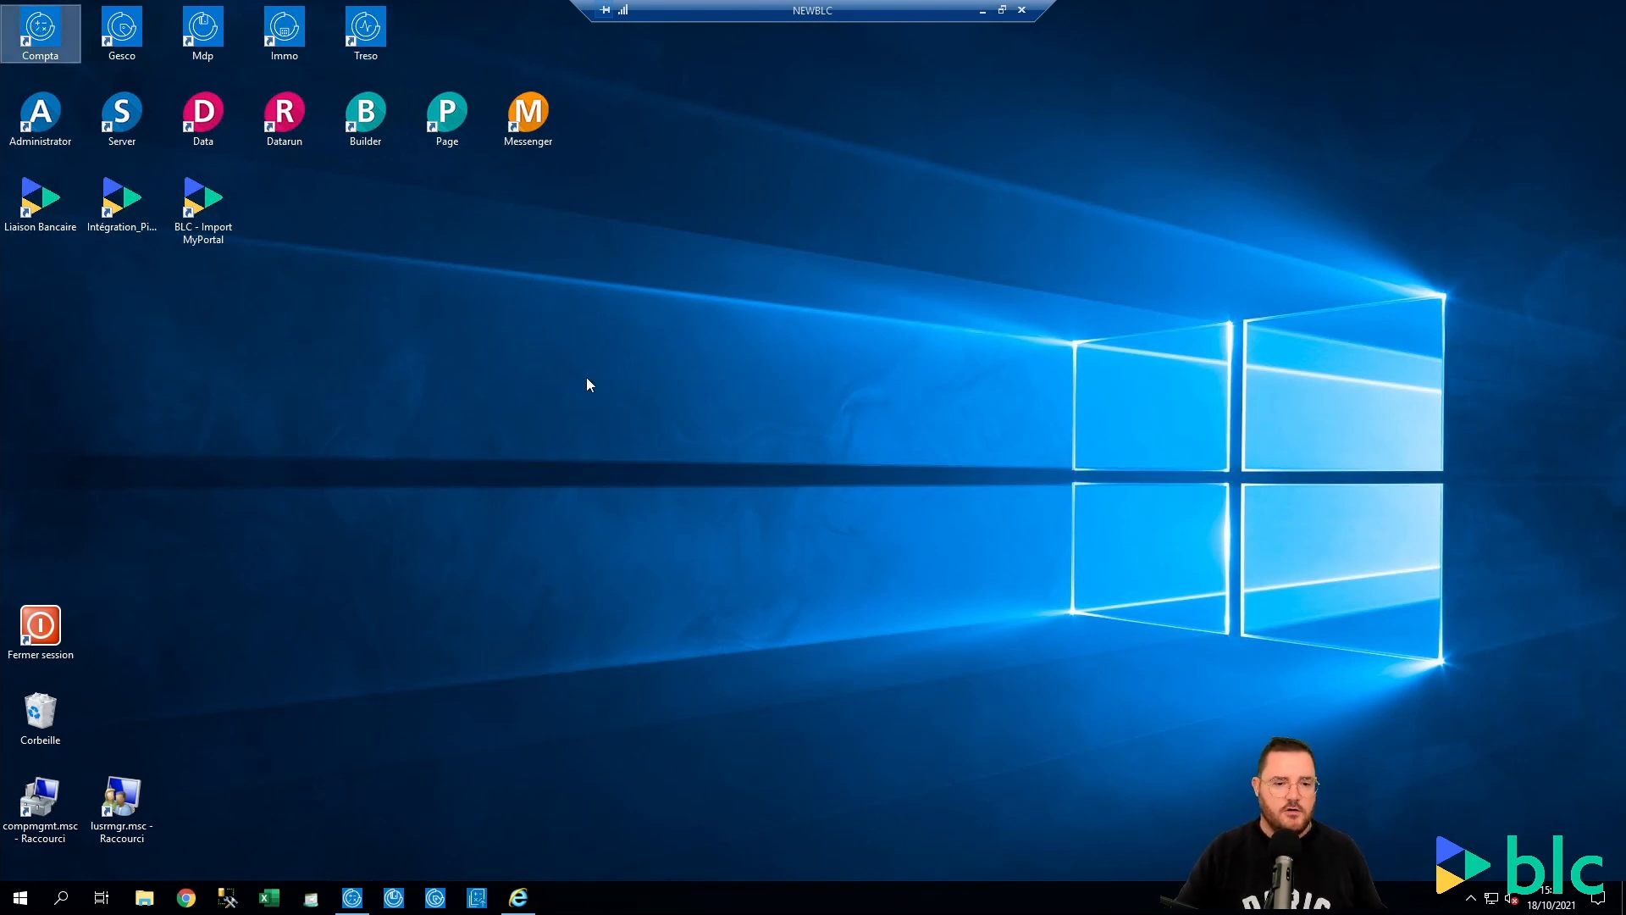
{"action": "left_click", "coordinate": [354, 897]}
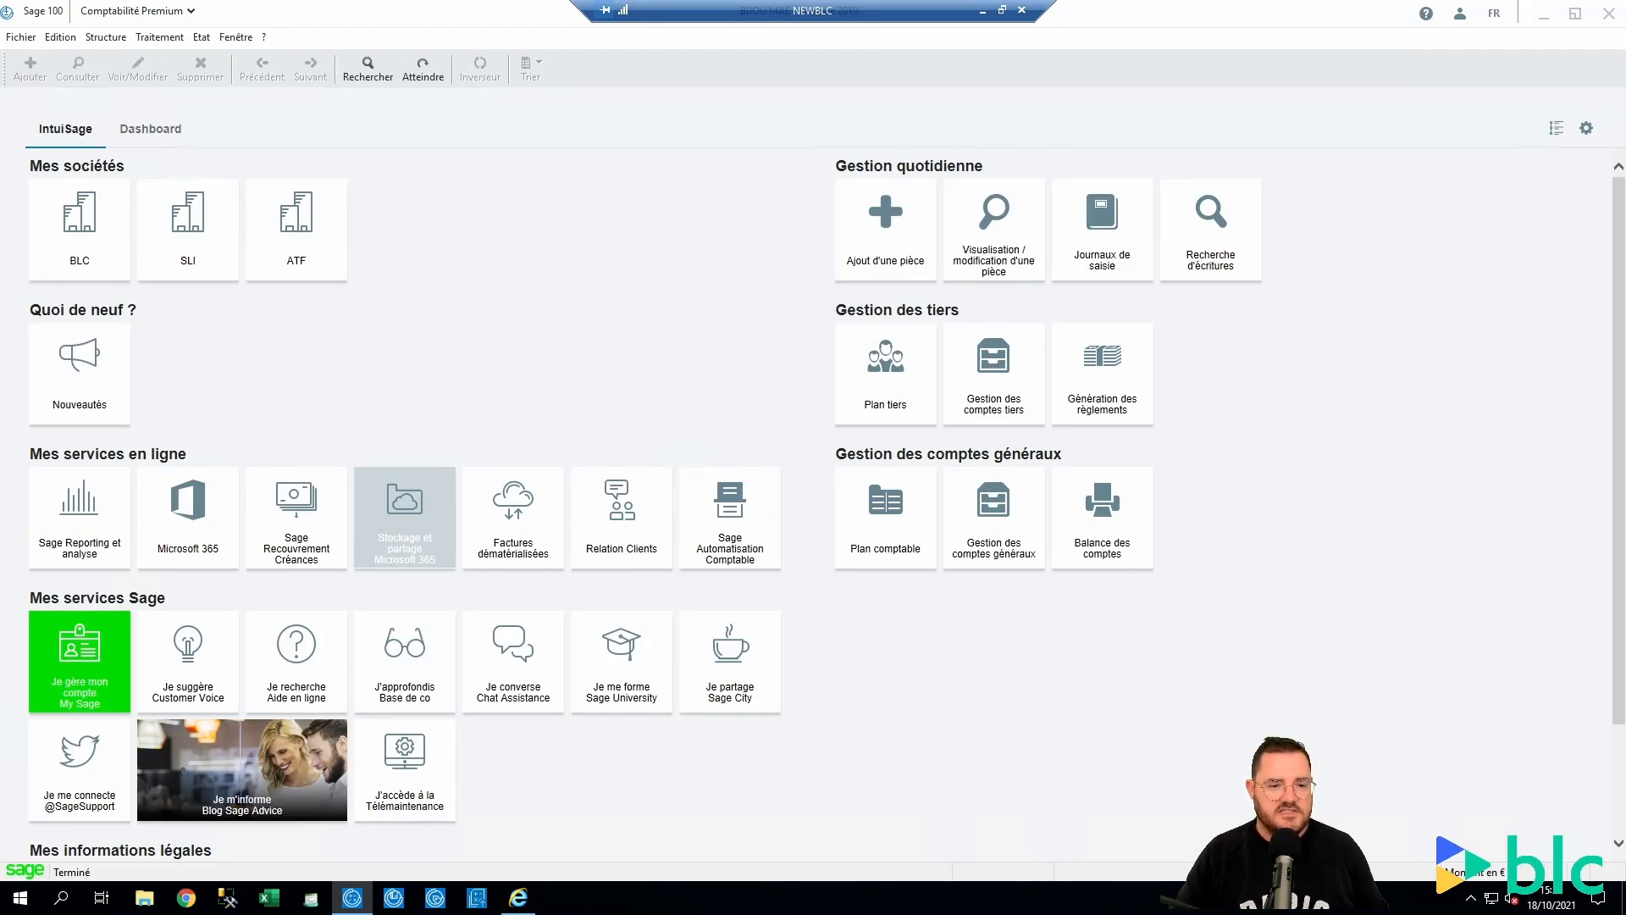
{"action": "left_click", "coordinate": [518, 897]}
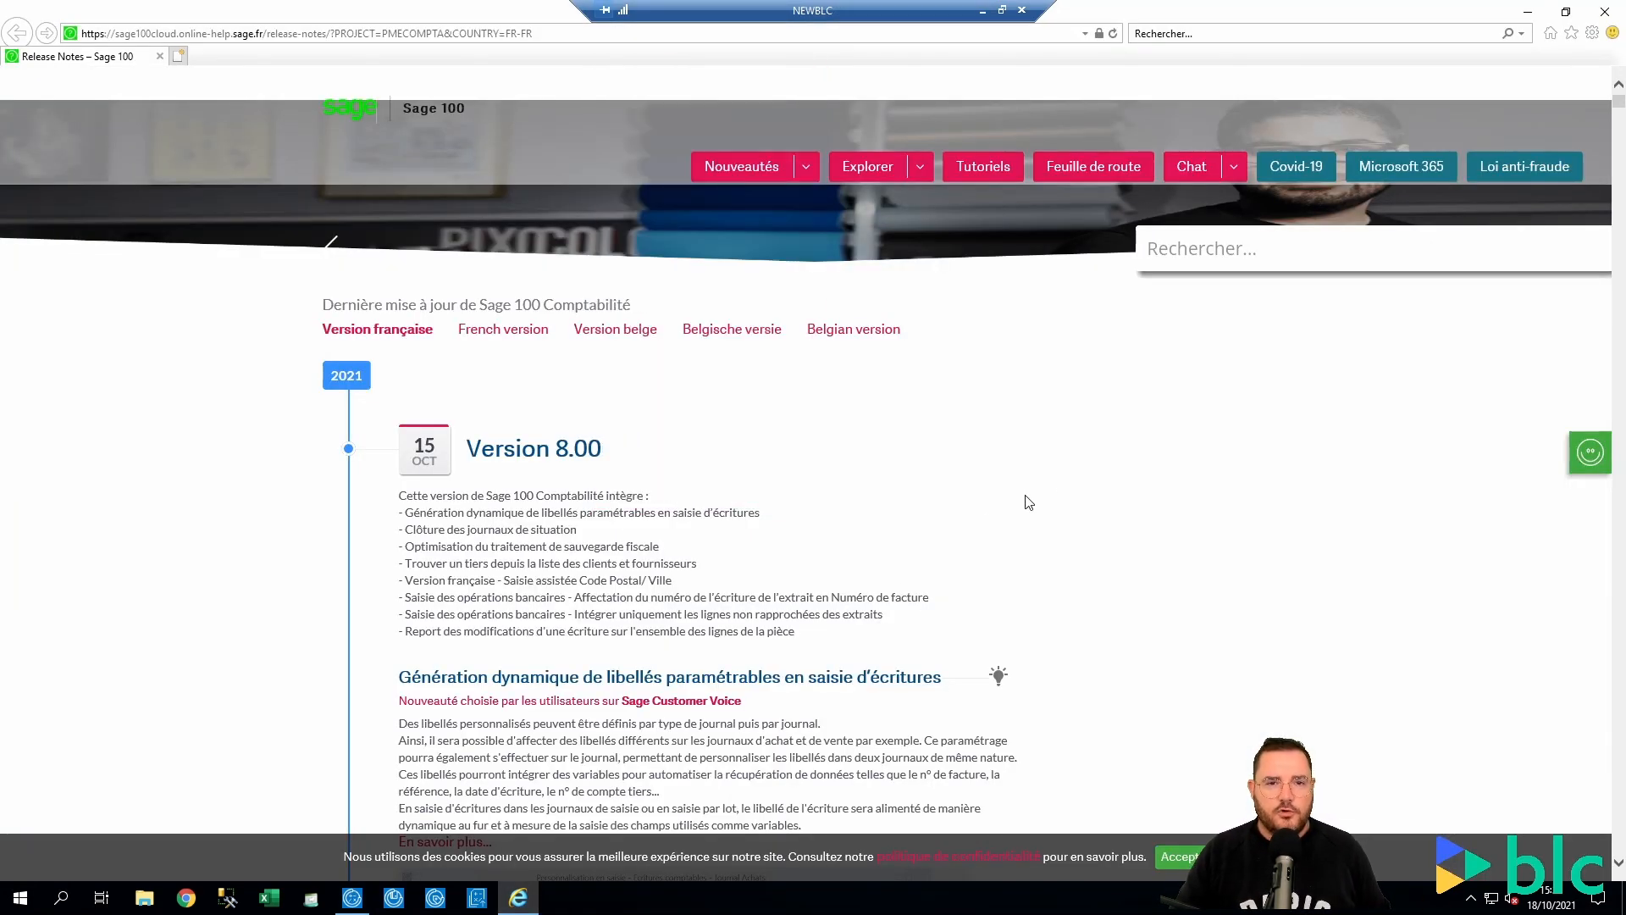
Read through the Comptabilité 8.00 release notes of 15 October 2021, then expand the Nouveautés product list
{"action": "scroll", "coordinate": [1074, 498], "scroll_direction": "down", "scroll_amount": 4}
{"action": "scroll", "coordinate": [1074, 498], "scroll_direction": "up", "scroll_amount": 4}
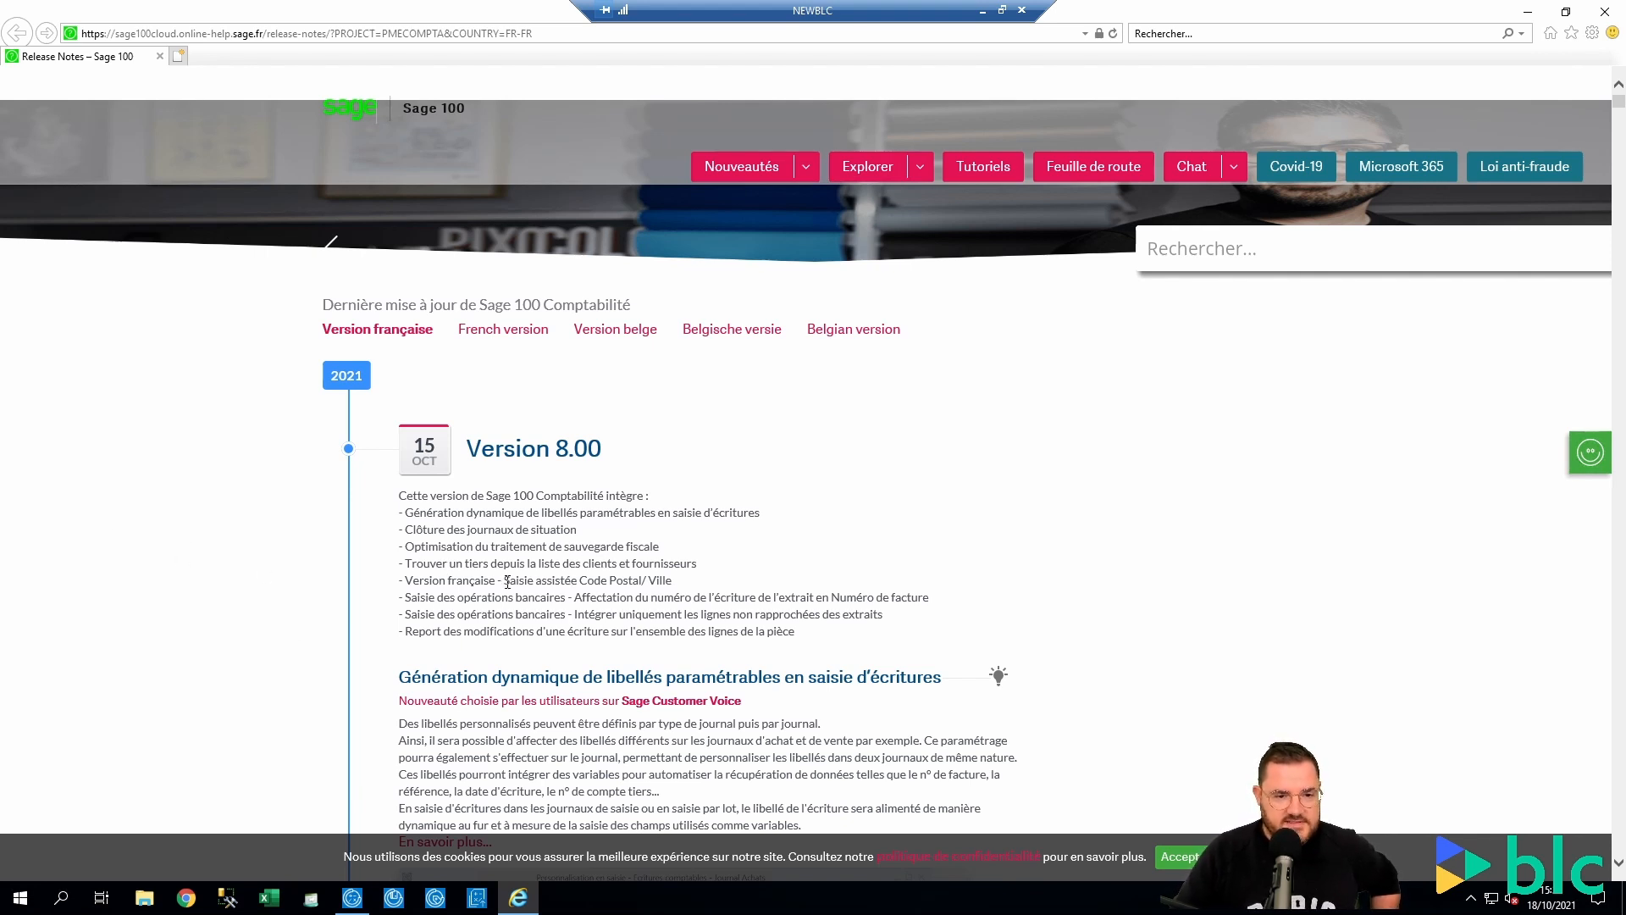
{"action": "scroll", "coordinate": [212, 560], "scroll_direction": "down", "scroll_amount": 1}
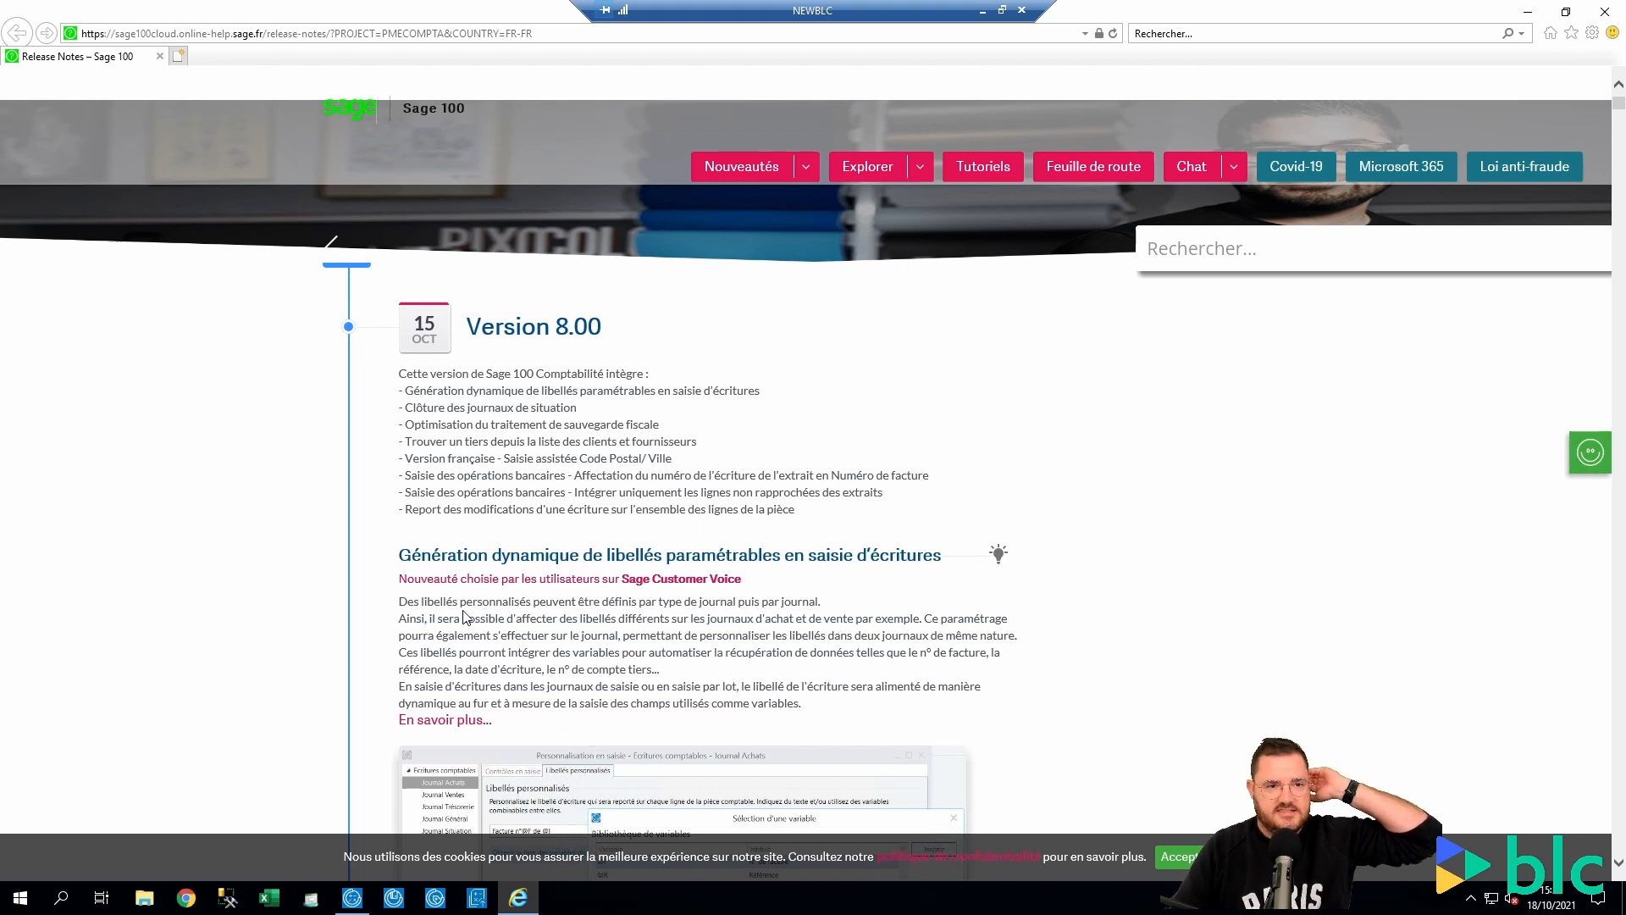
{"action": "scroll", "coordinate": [462, 618], "scroll_direction": "up", "scroll_amount": 2}
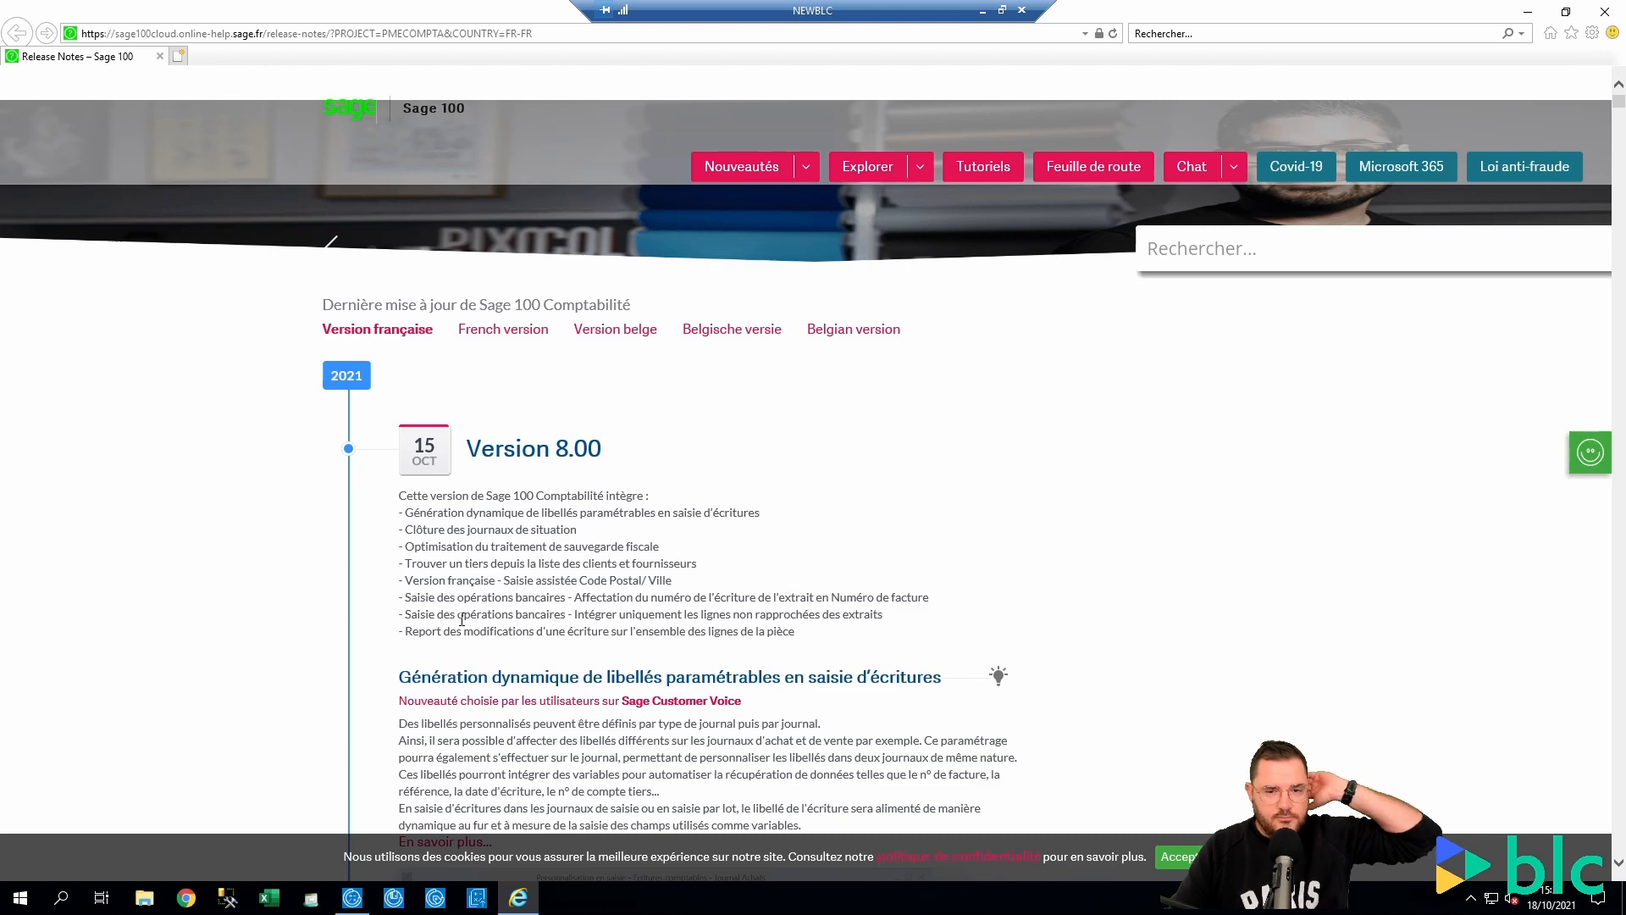
{"action": "left_click", "coordinate": [805, 166]}
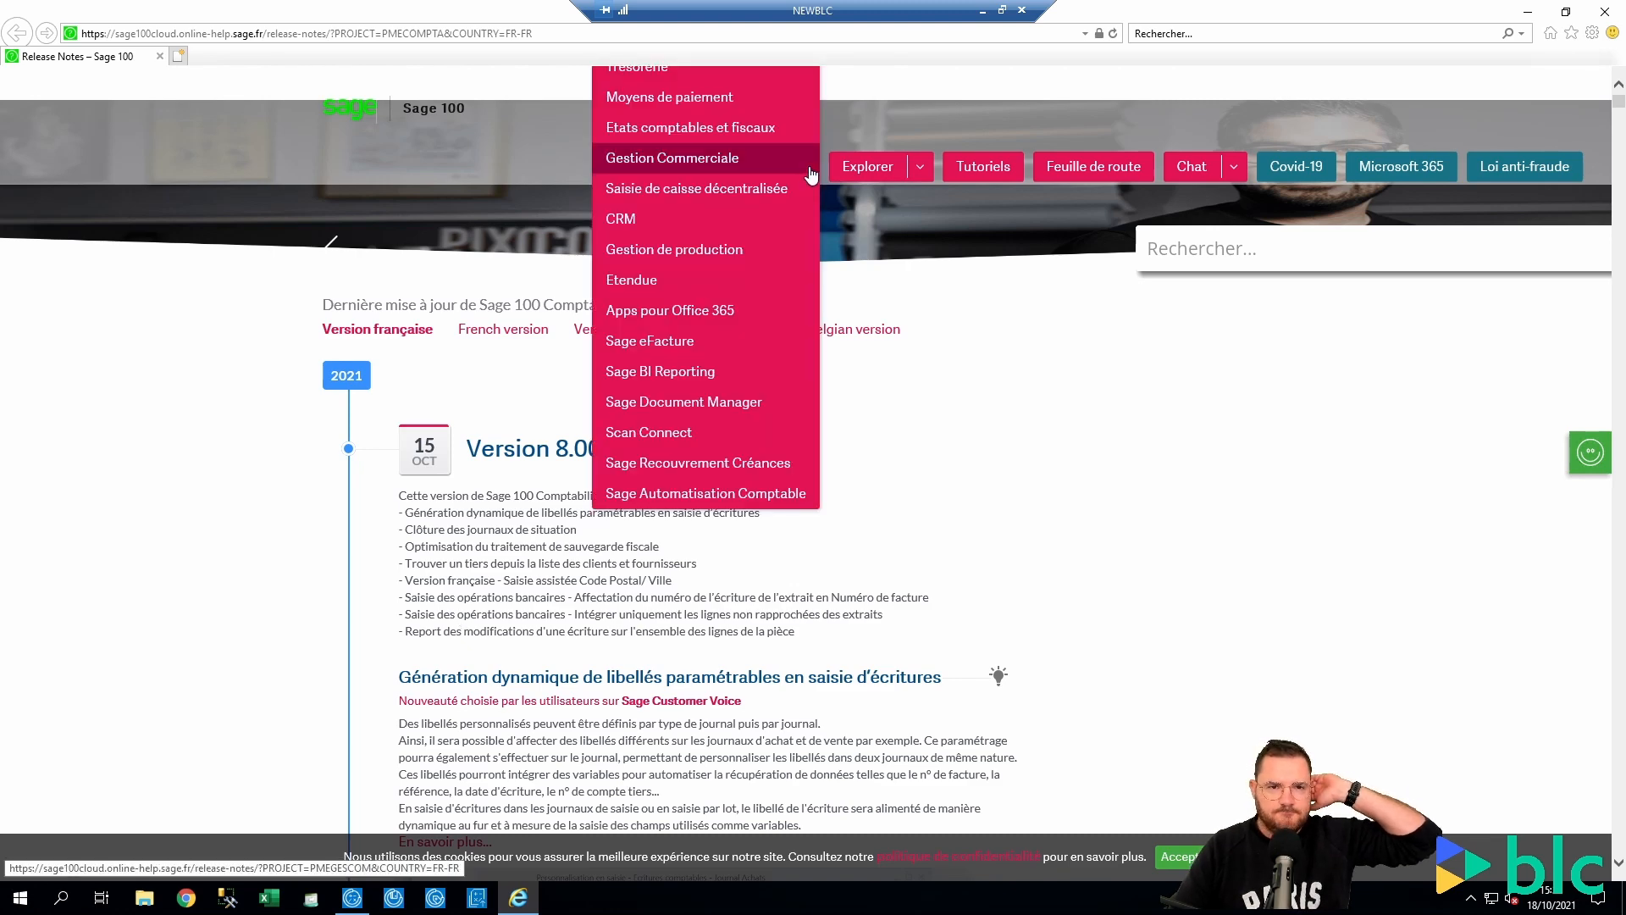
Show the Gestion Commerciale 8.00 release notes and skim features such as the down-payment invoice
{"action": "left_click", "coordinate": [677, 164]}
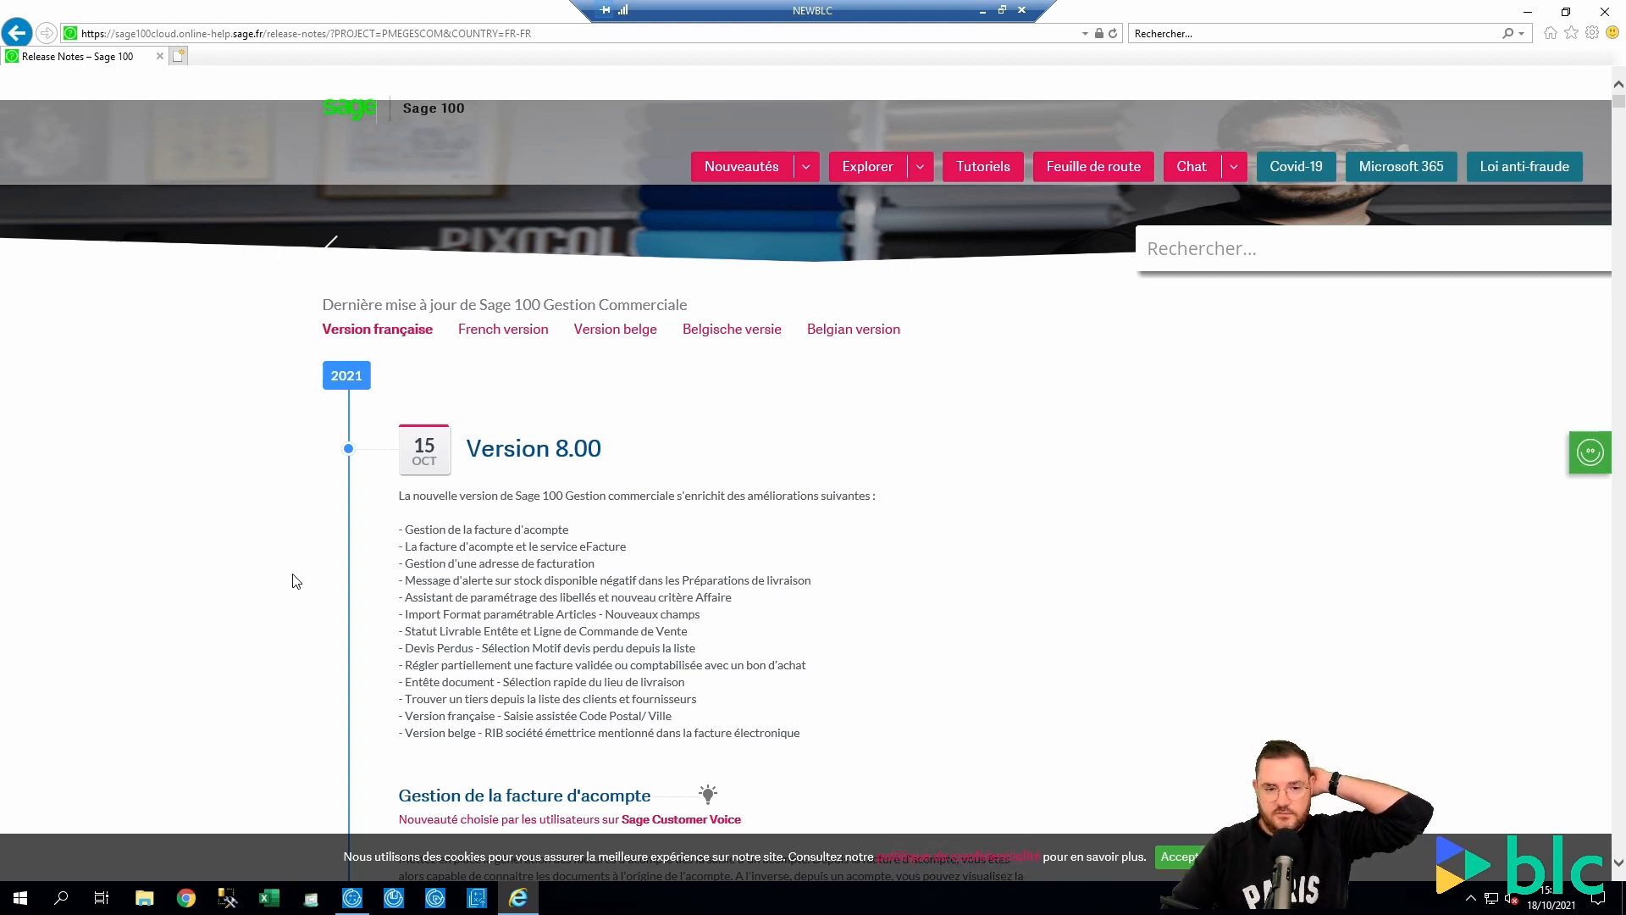
{"action": "scroll", "coordinate": [310, 565], "scroll_direction": "down", "scroll_amount": 2}
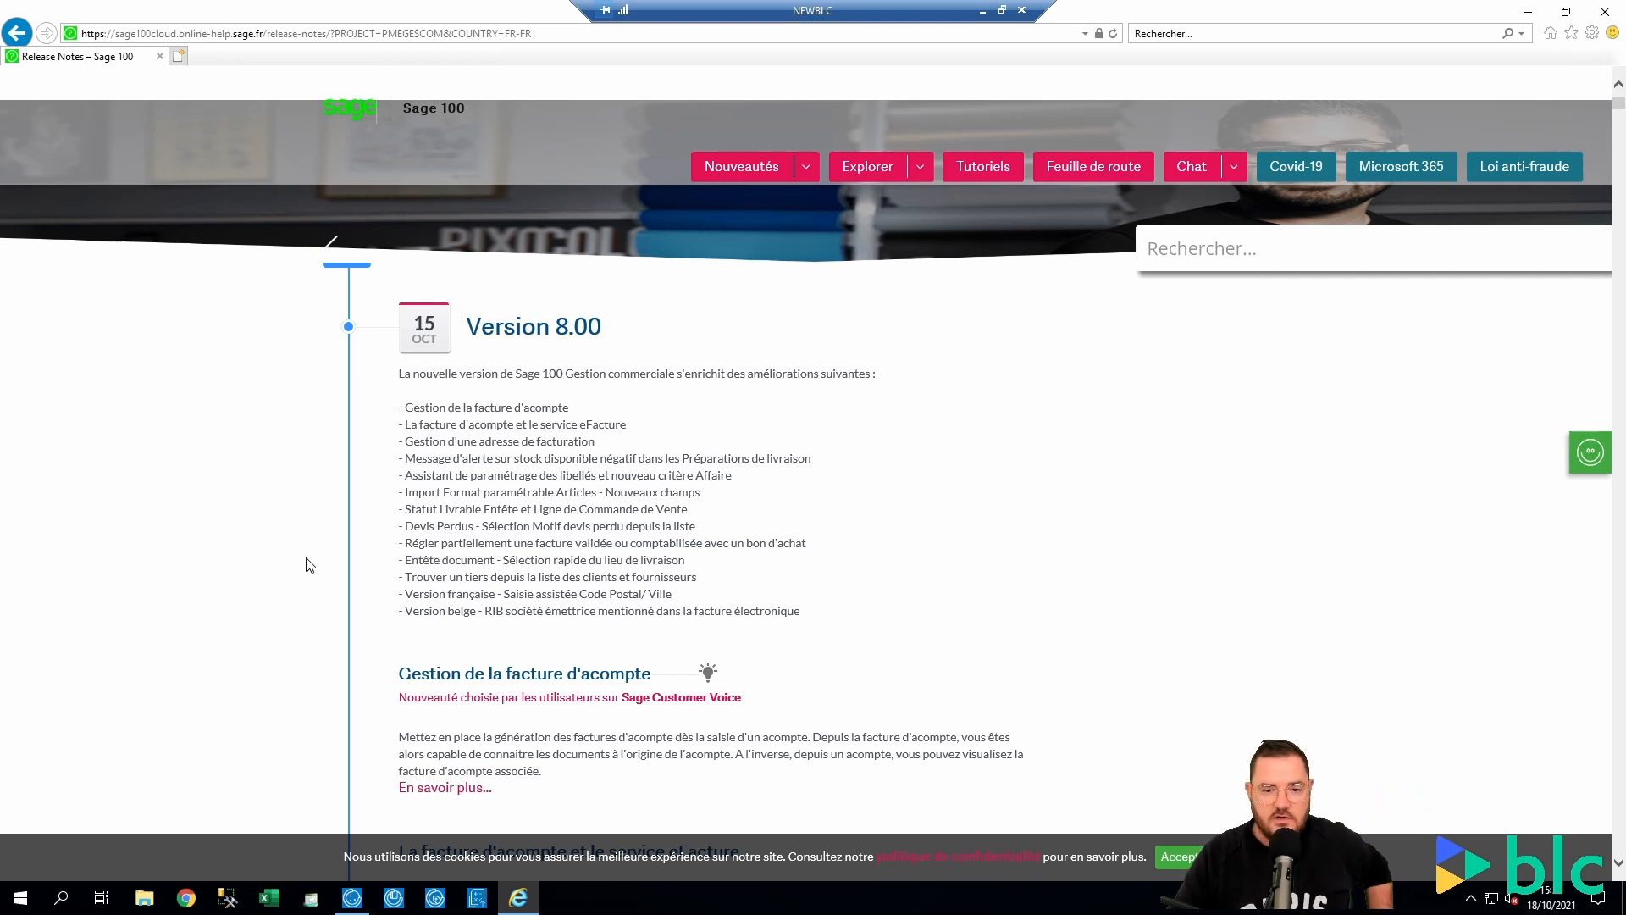
{"action": "scroll", "coordinate": [310, 565], "scroll_direction": "up", "scroll_amount": 2}
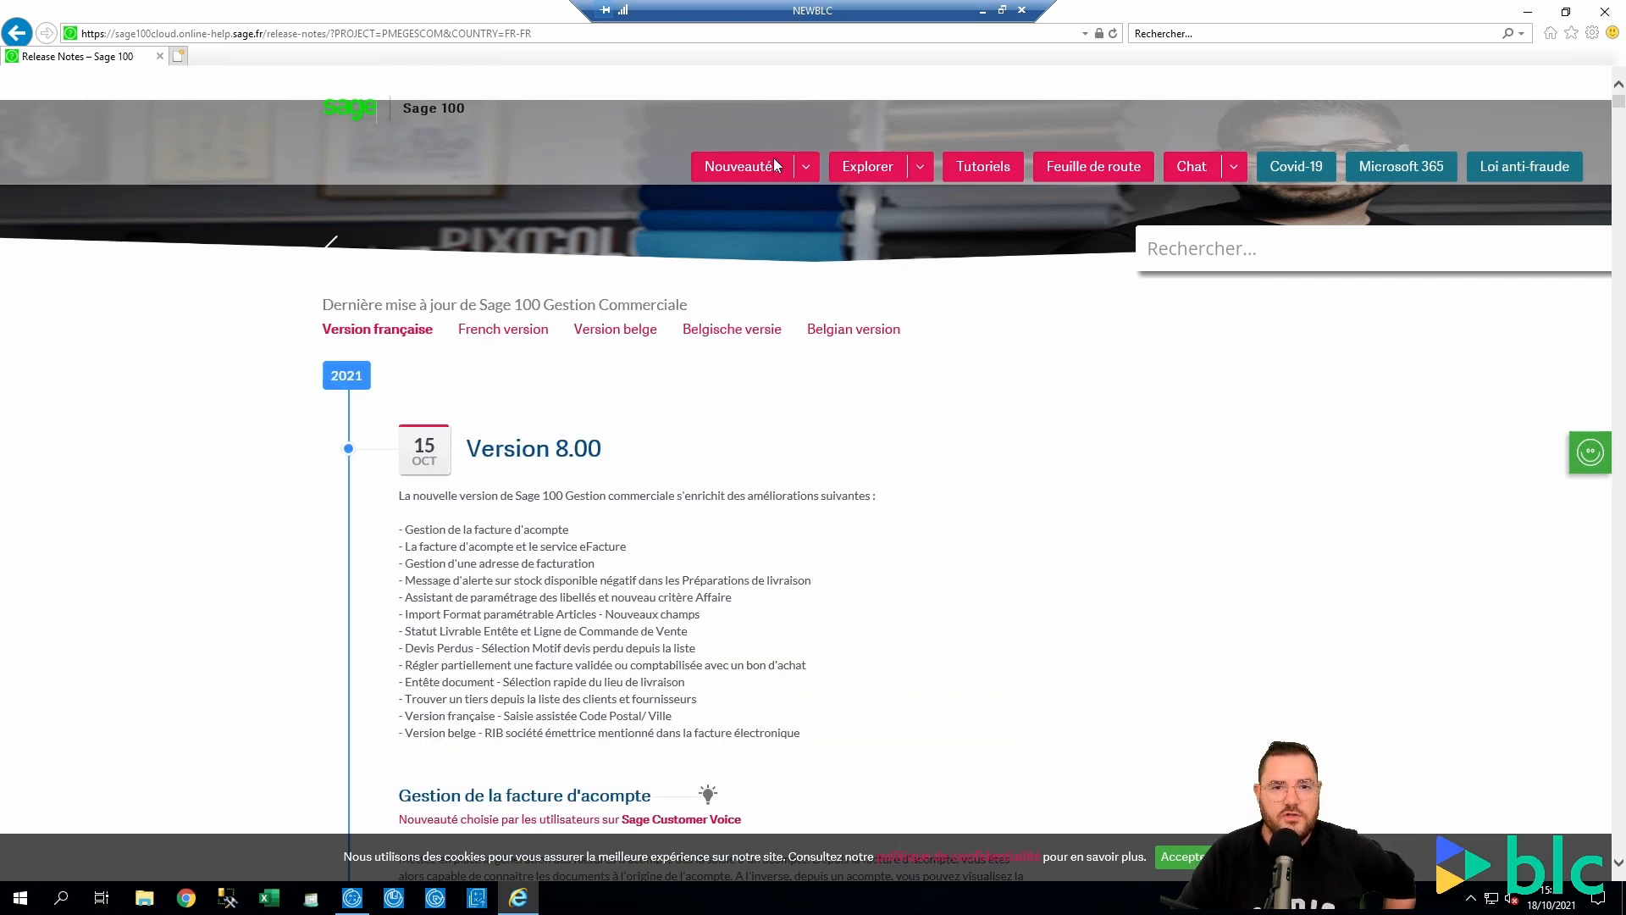
Browse the Immobilisations, Trésorerie and Moyens de paiement release notes from the Nouveautés list
{"action": "mouse_move", "coordinate": [774, 161]}
{"action": "left_click", "coordinate": [695, 223]}
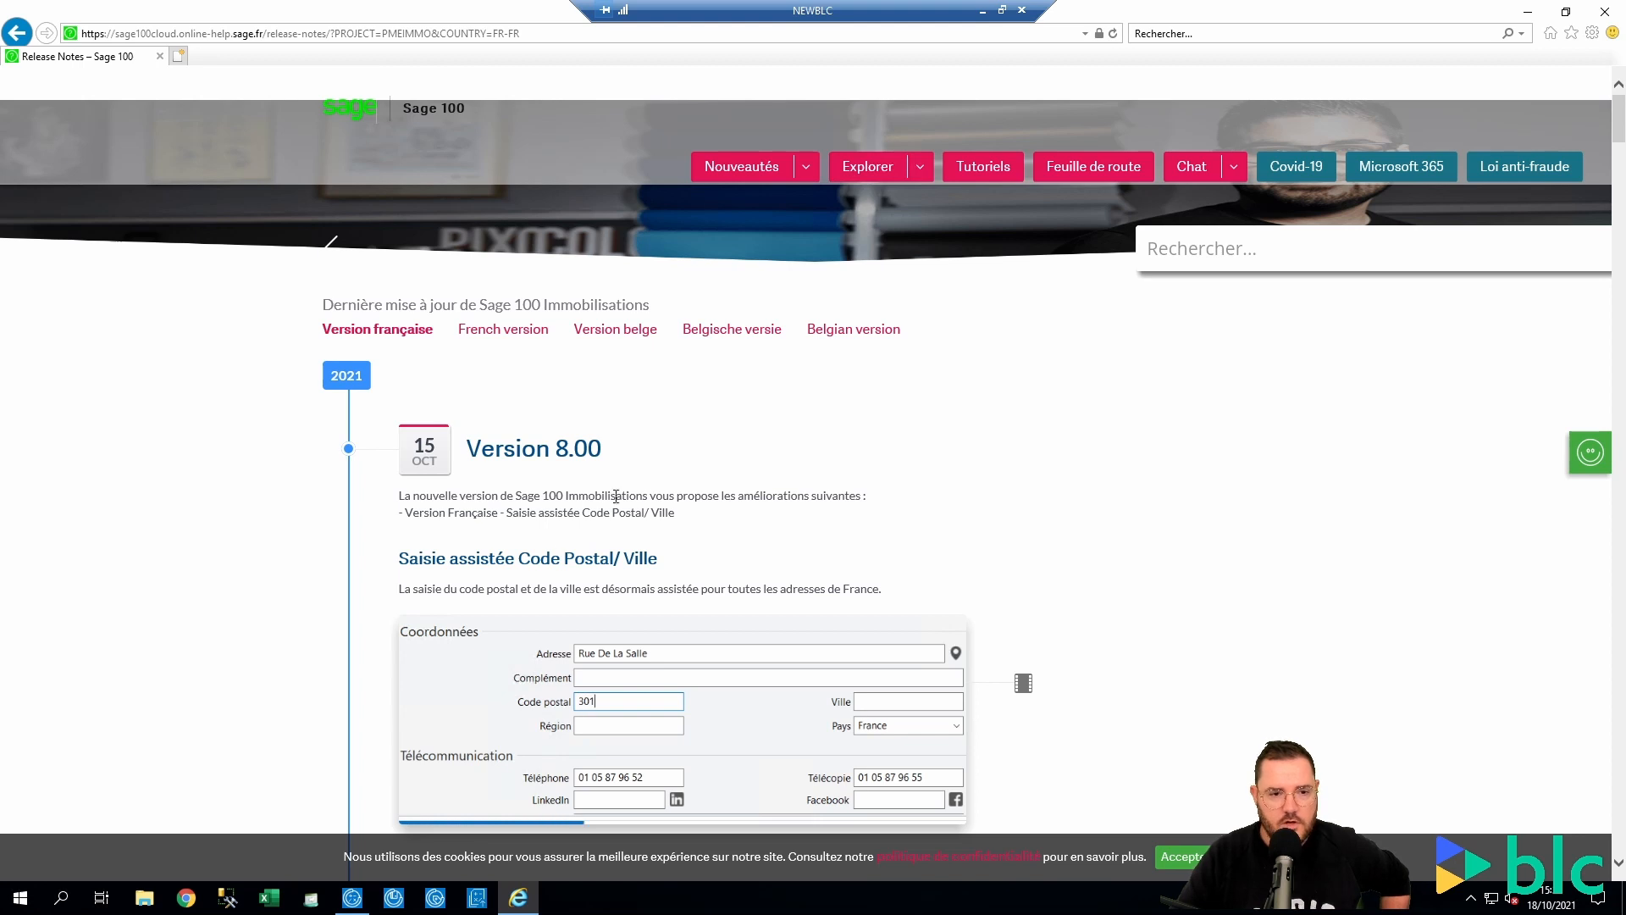
{"action": "left_click", "coordinate": [807, 172]}
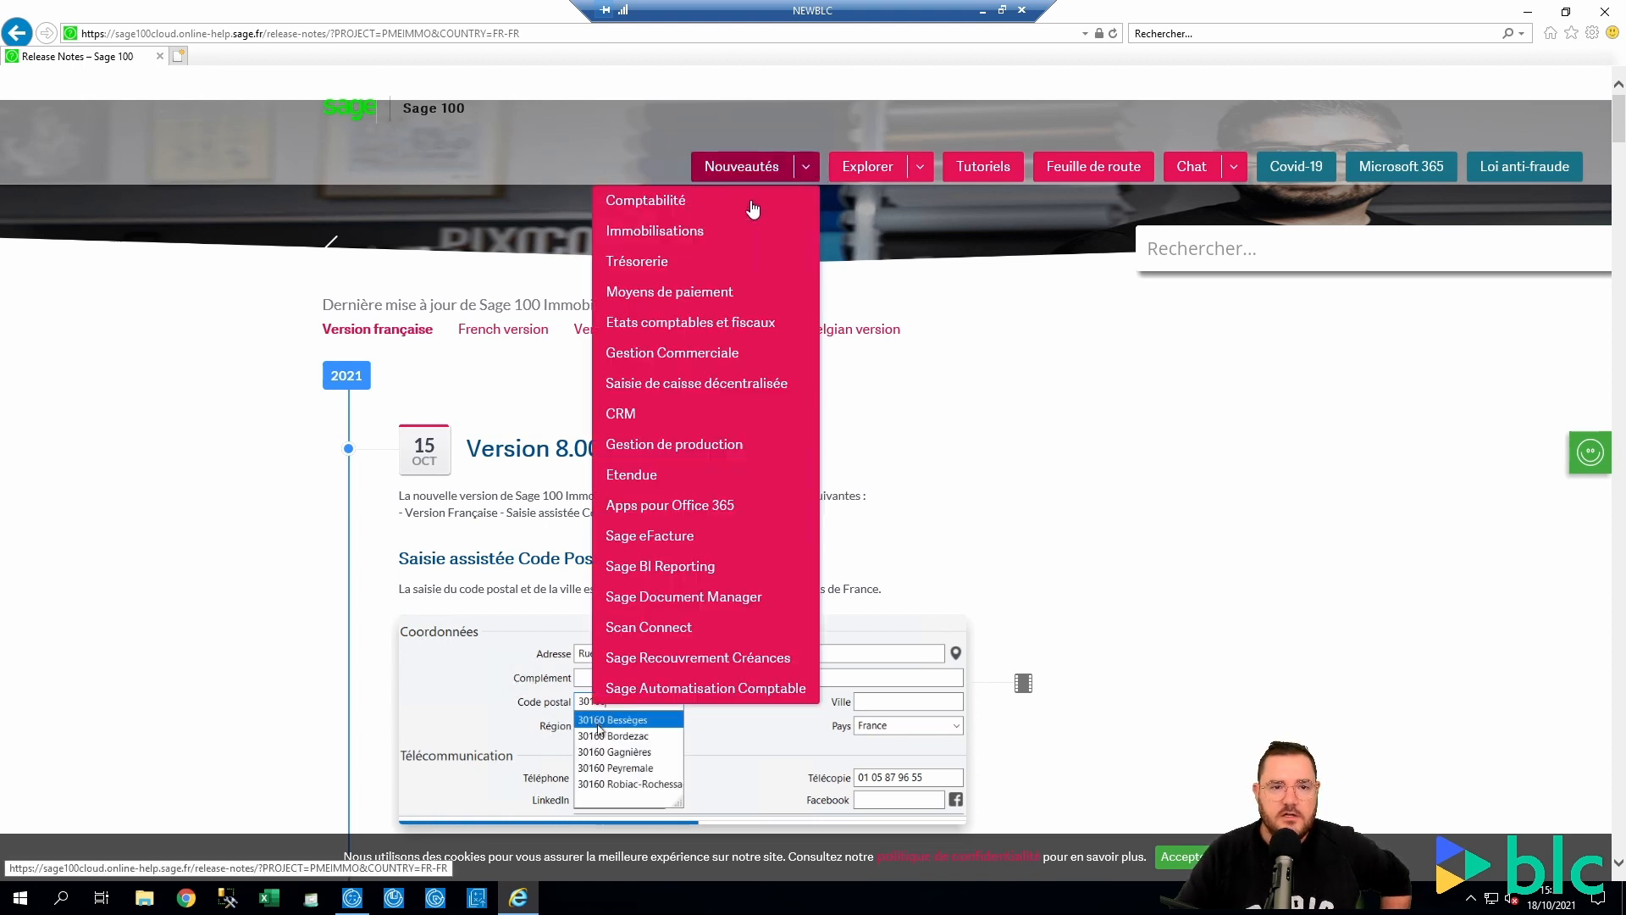
{"action": "left_click", "coordinate": [682, 261]}
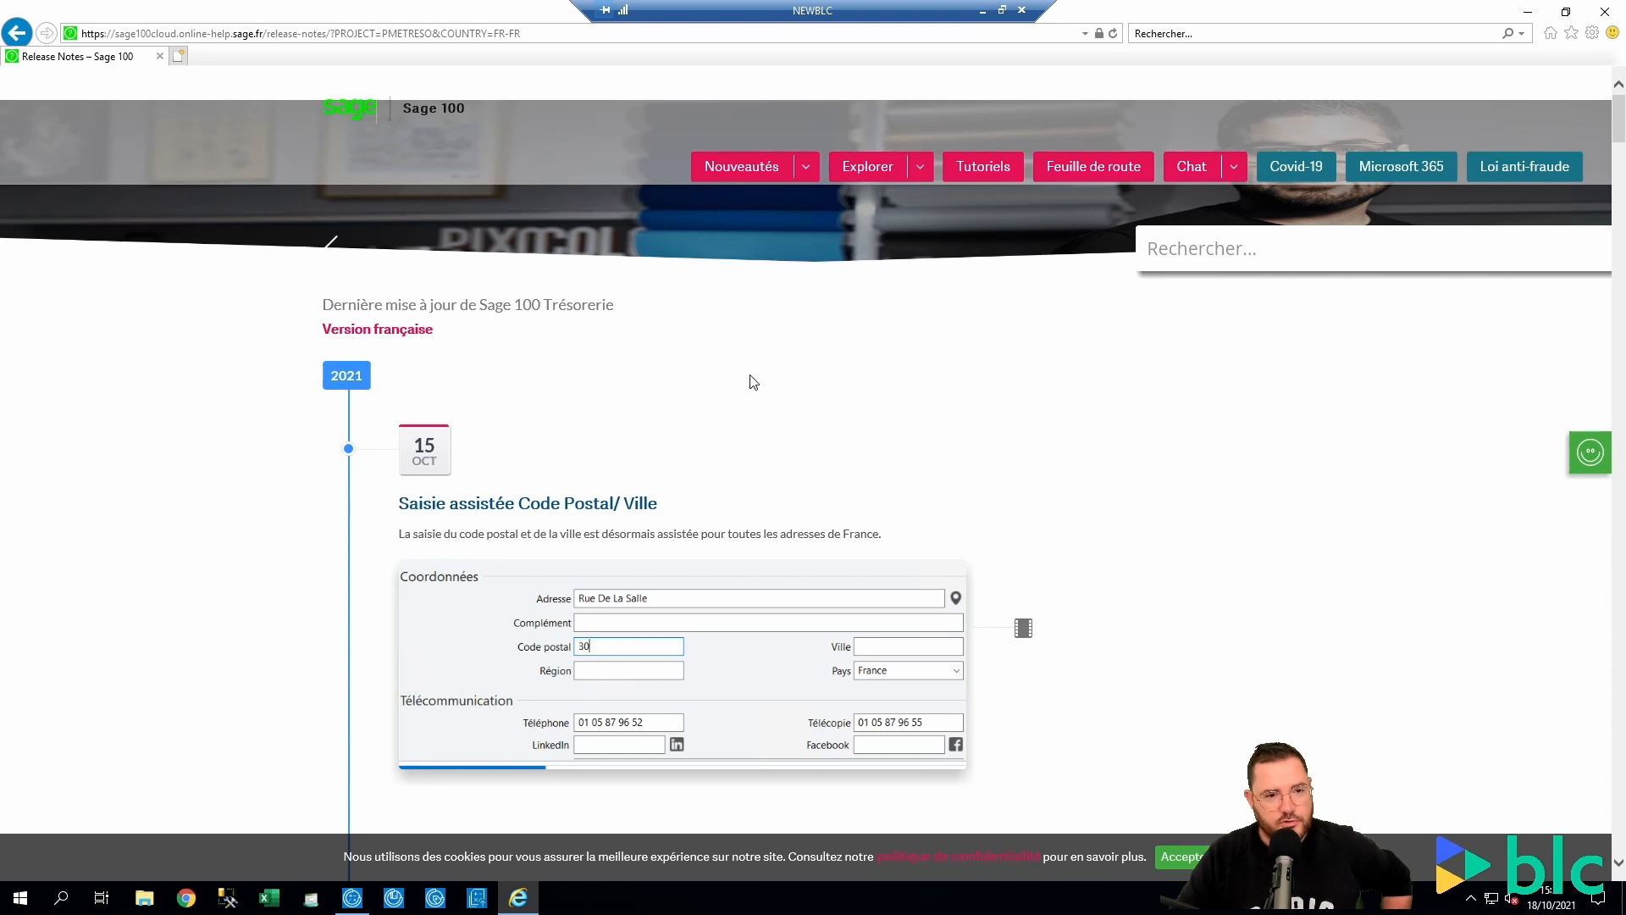
{"action": "left_click", "coordinate": [805, 168]}
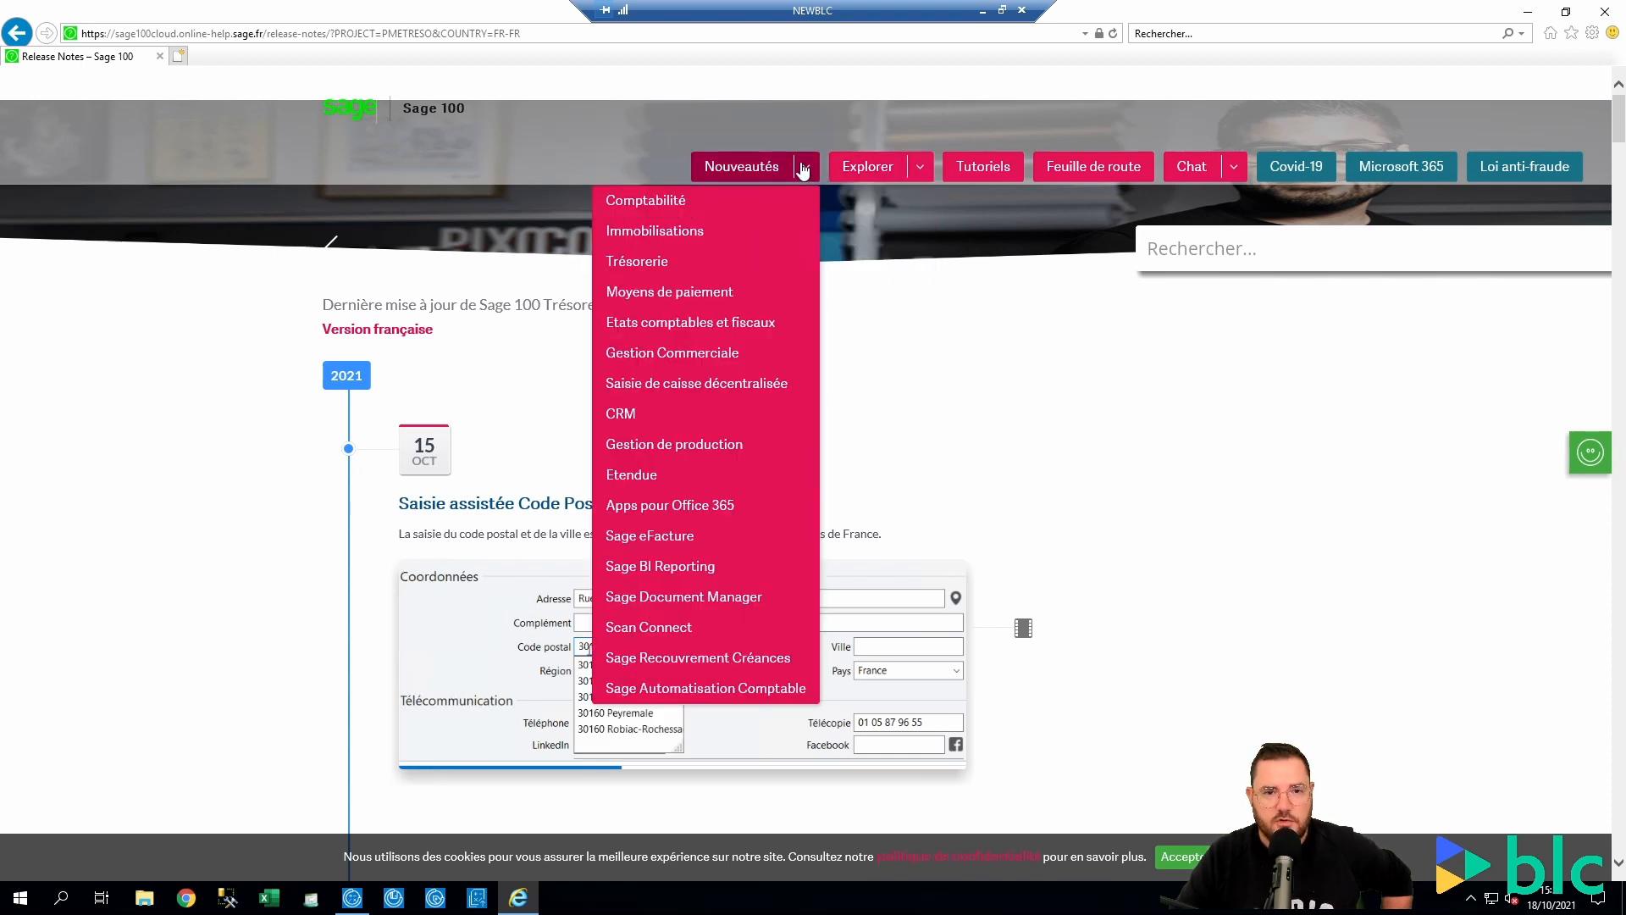
{"action": "left_click", "coordinate": [669, 291]}
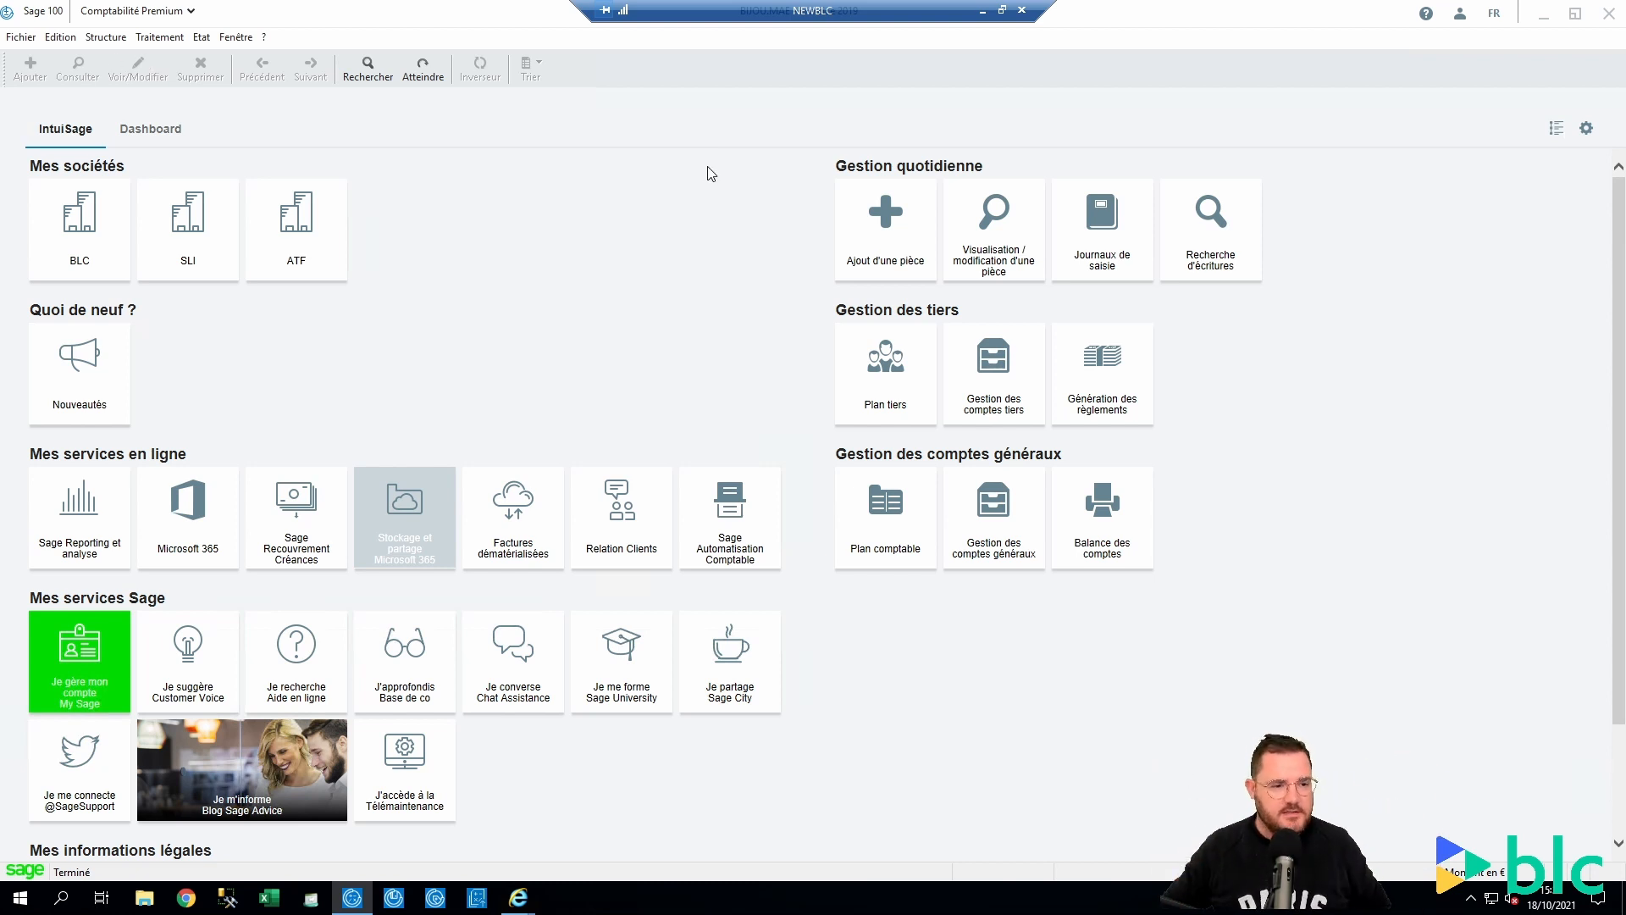
In Paramètres société > Saisie, give Journal Achats the custom label '@T - @F'
{"action": "left_click", "coordinate": [18, 37]}
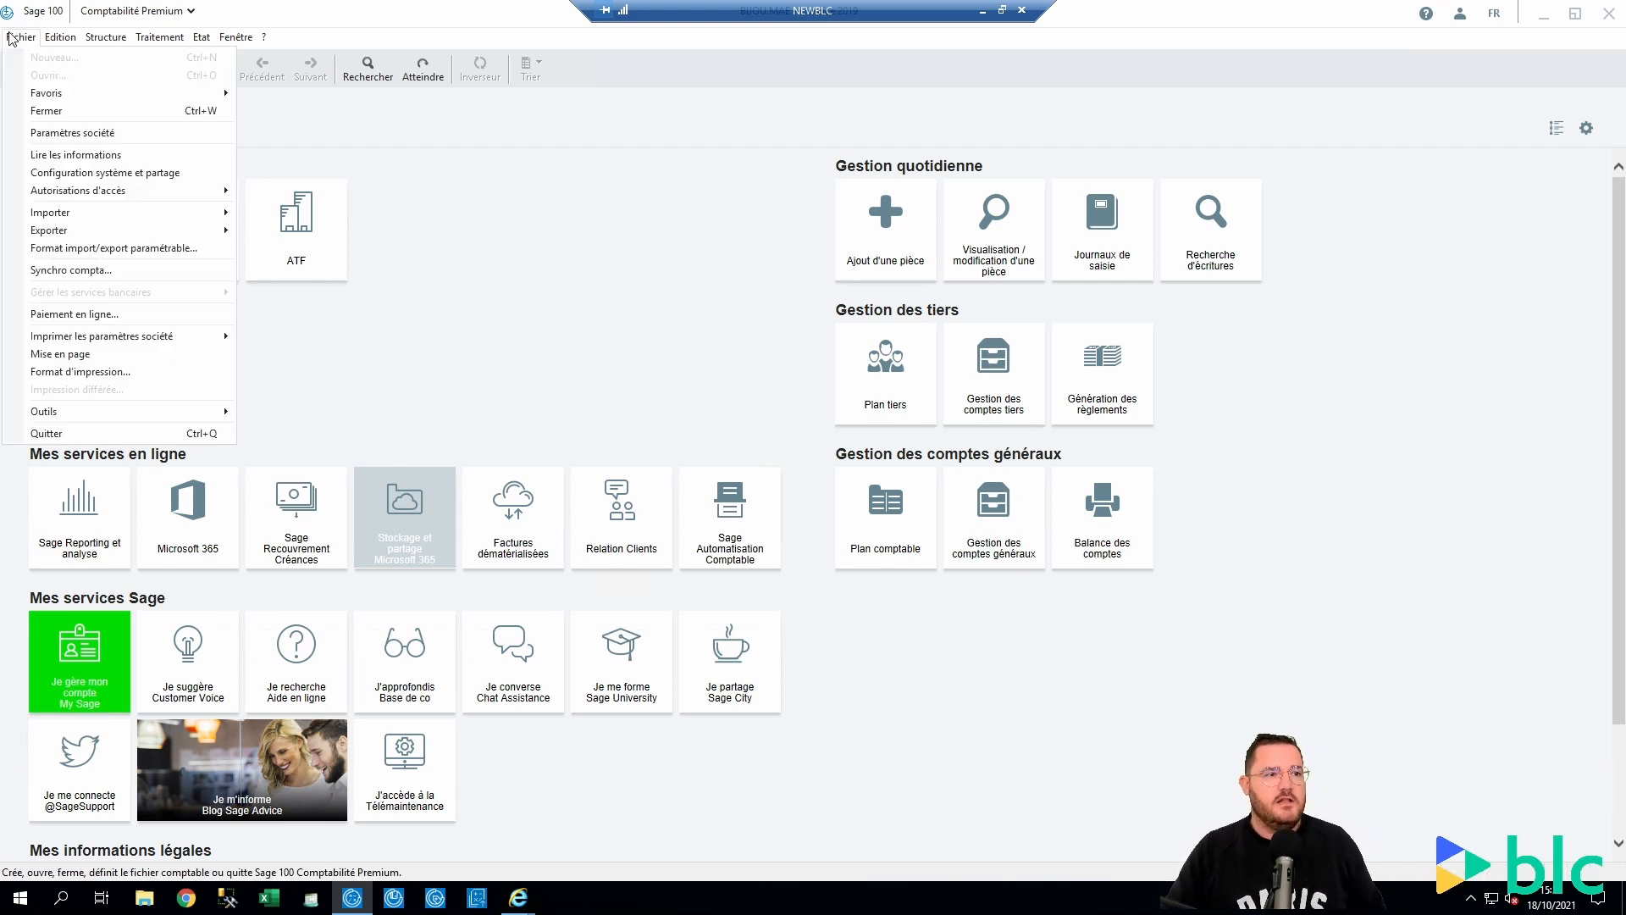
{"action": "left_click", "coordinate": [36, 133]}
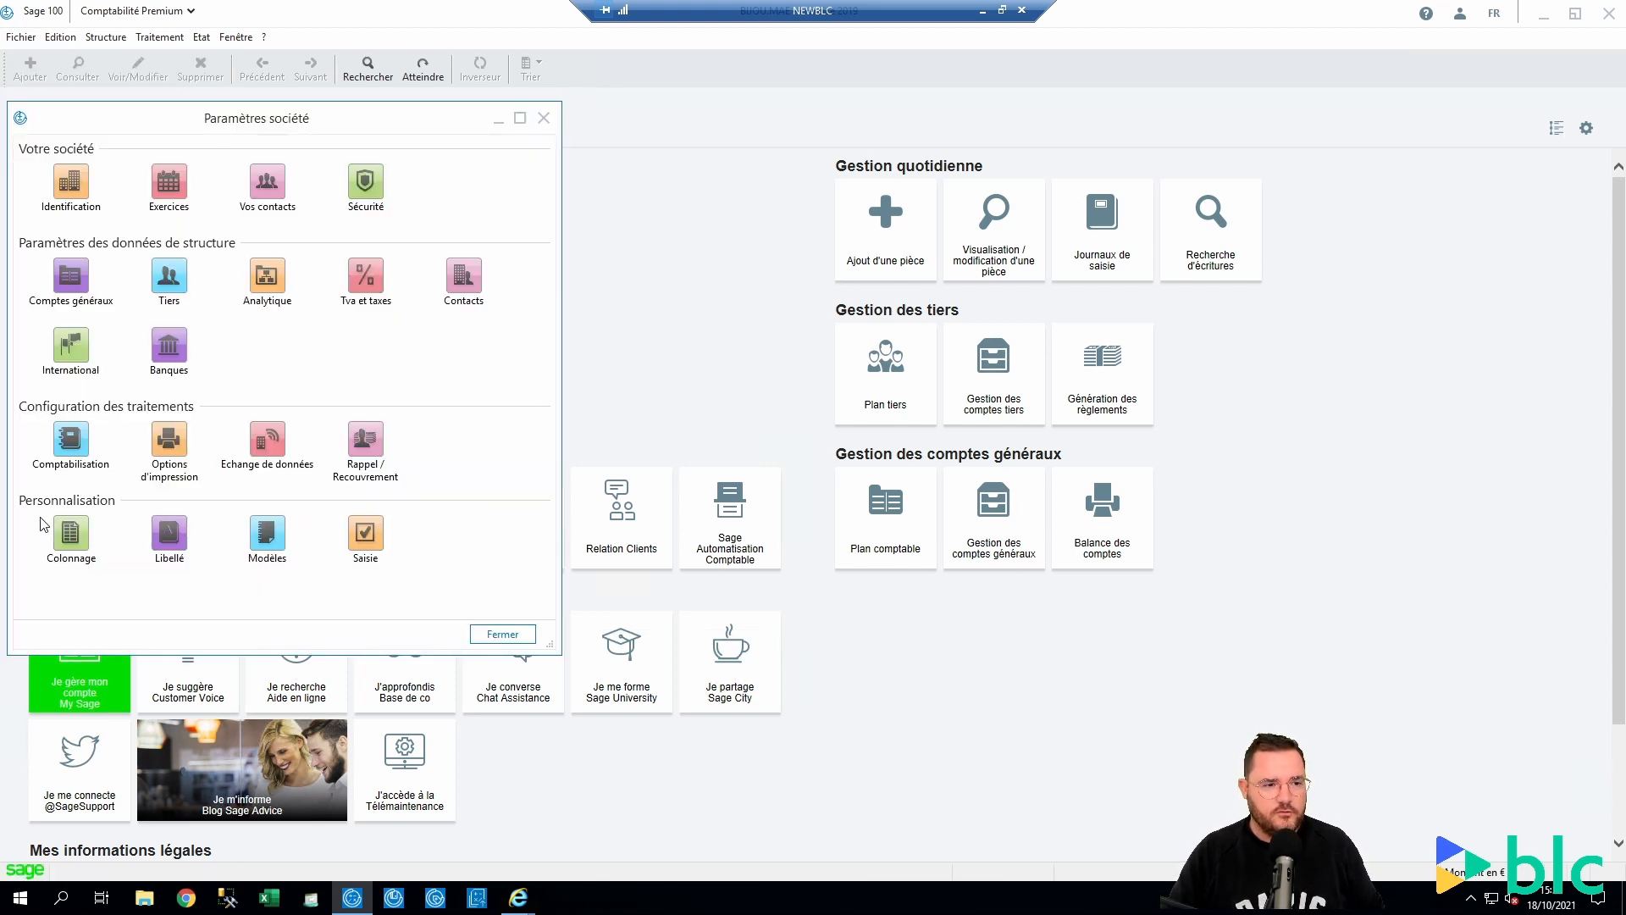
{"action": "double_click", "coordinate": [384, 542]}
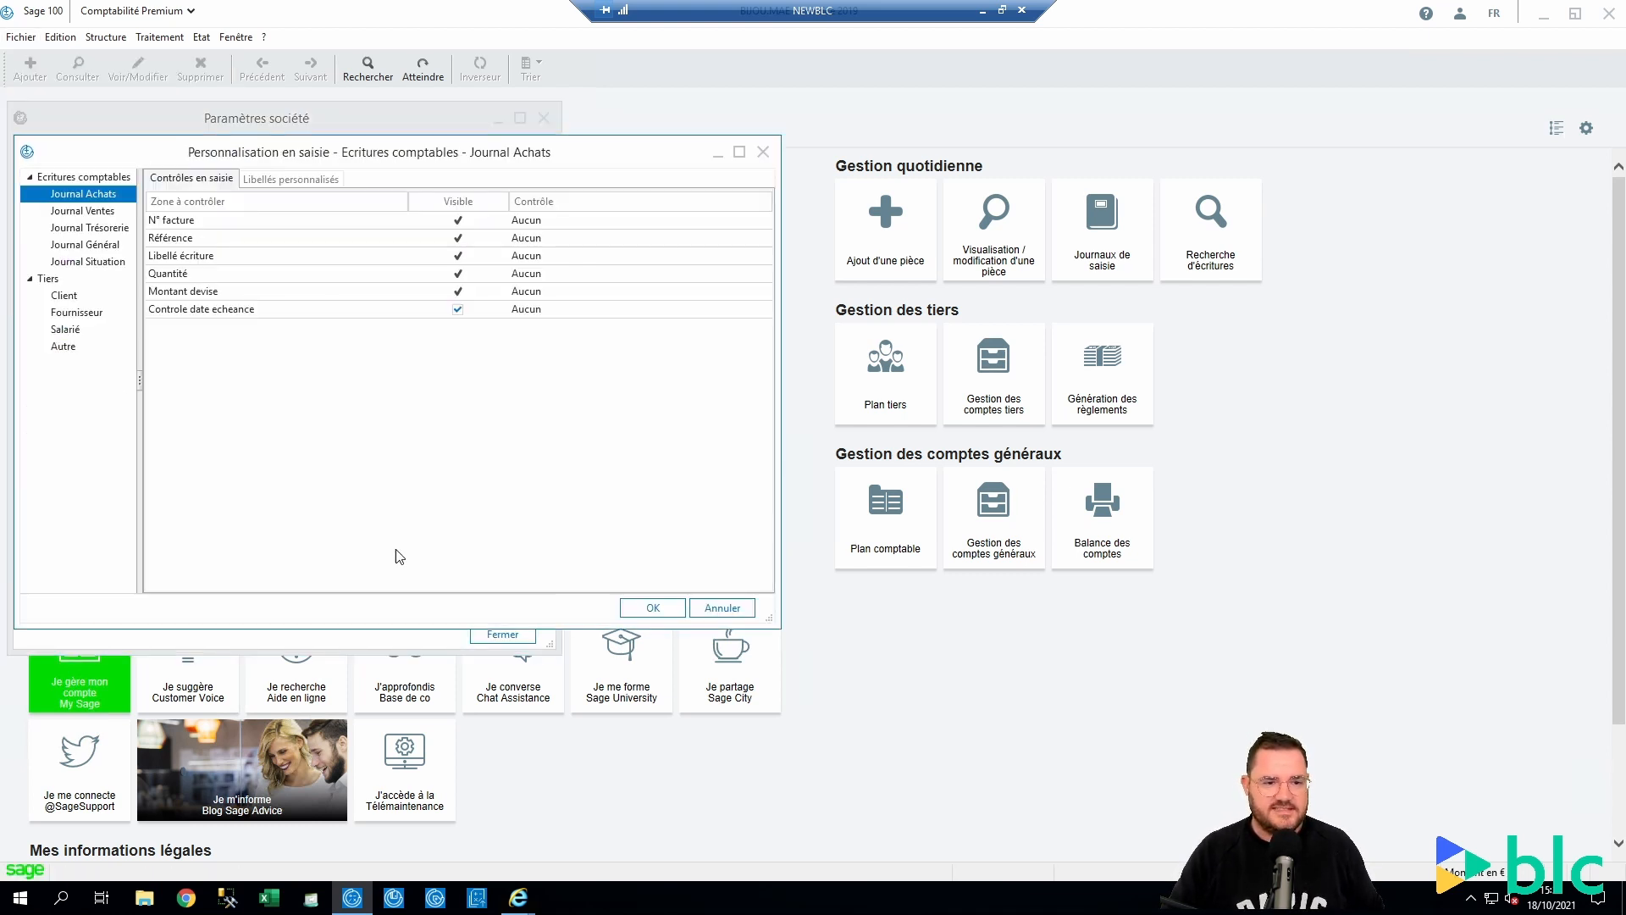
{"action": "left_click", "coordinate": [290, 177]}
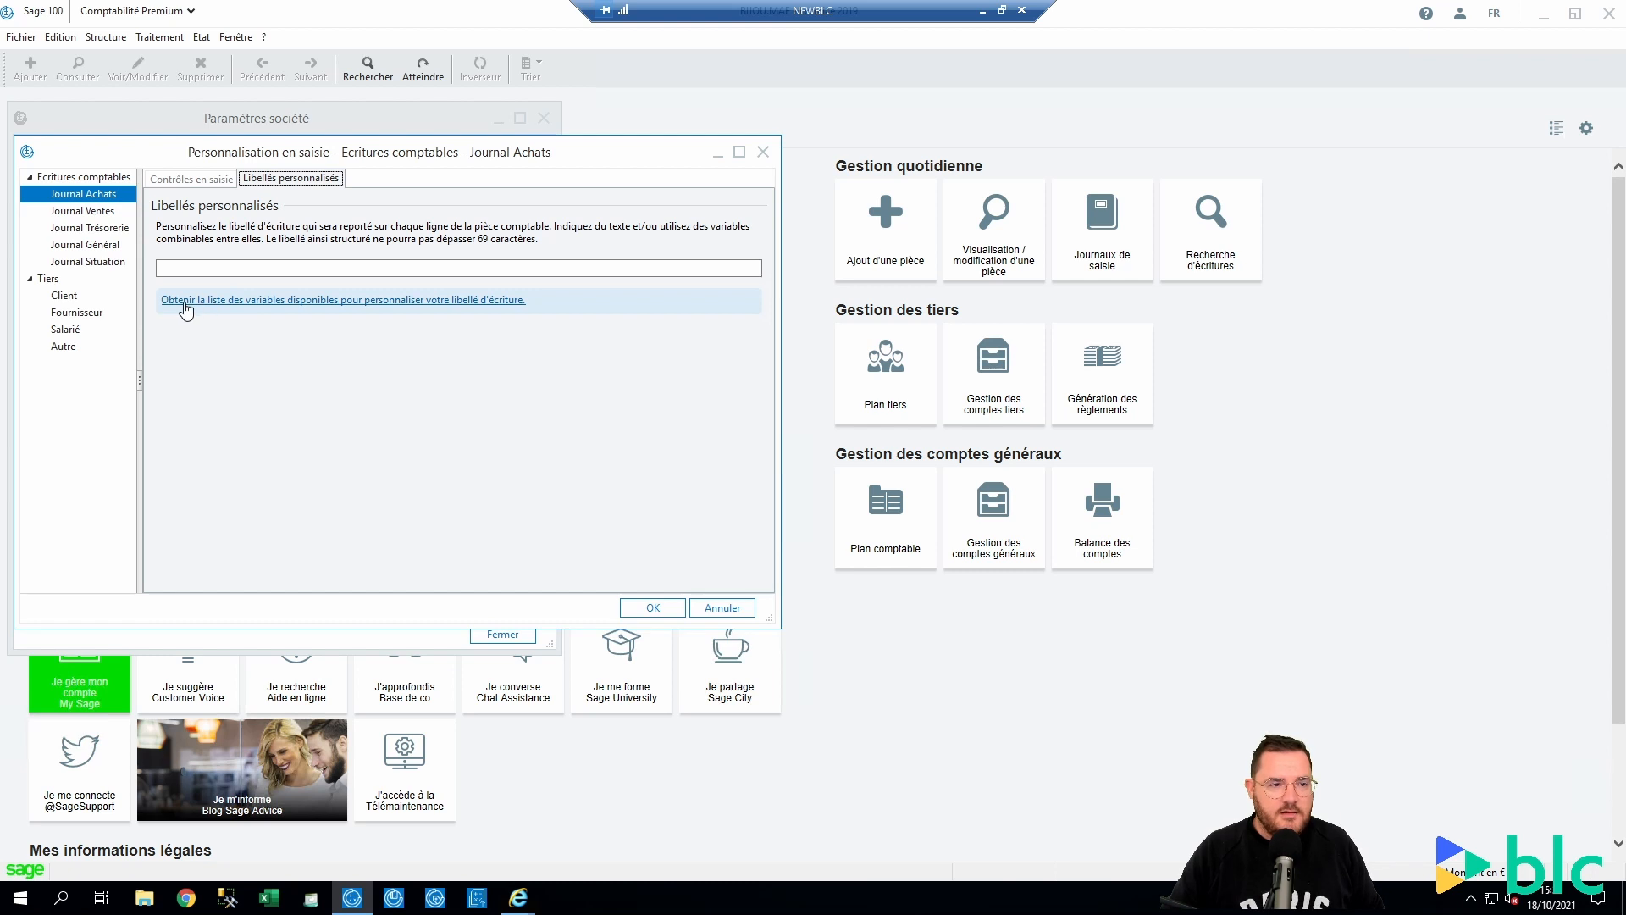
{"action": "left_click", "coordinate": [264, 301]}
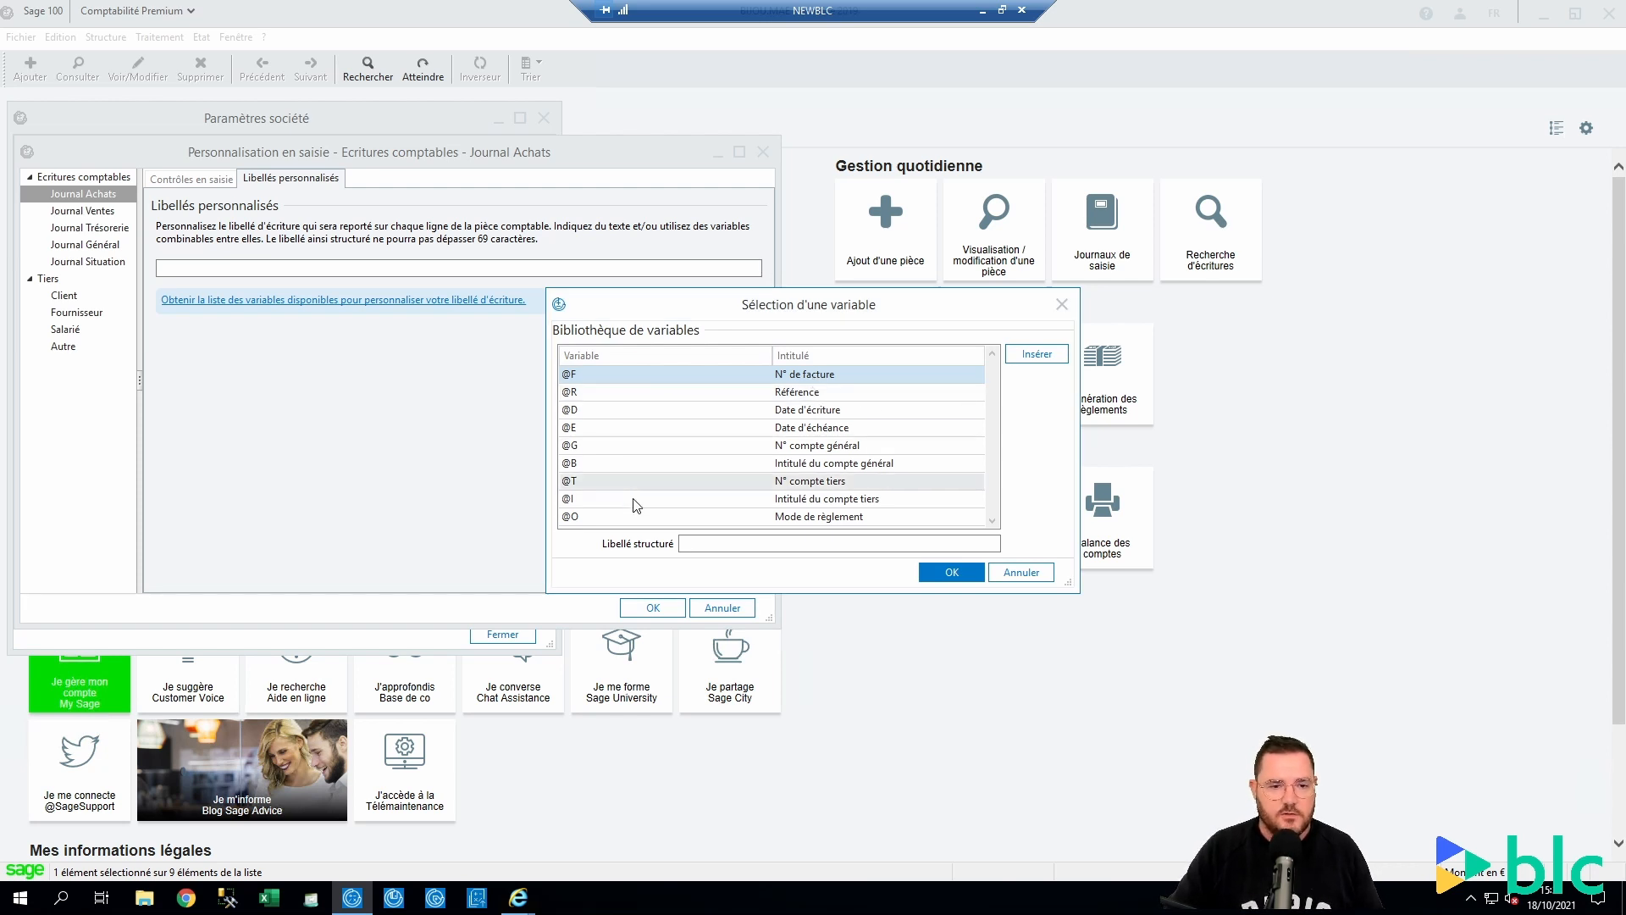
{"action": "double_click", "coordinate": [830, 481]}
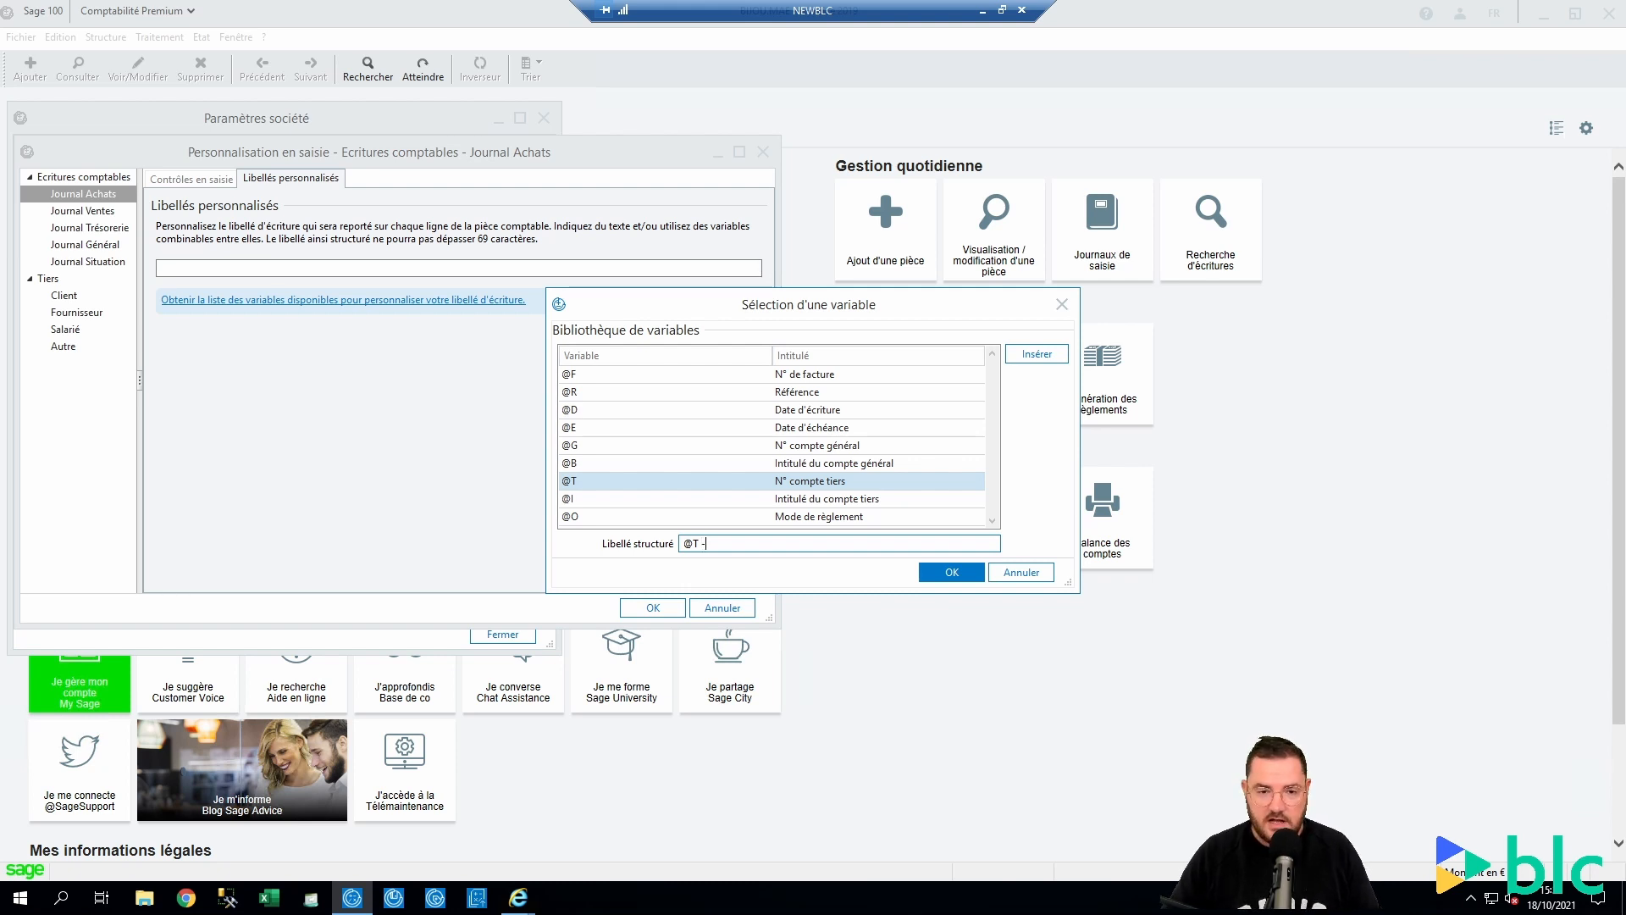
{"action": "type", "text": "-"}
{"action": "double_click", "coordinate": [832, 375]}
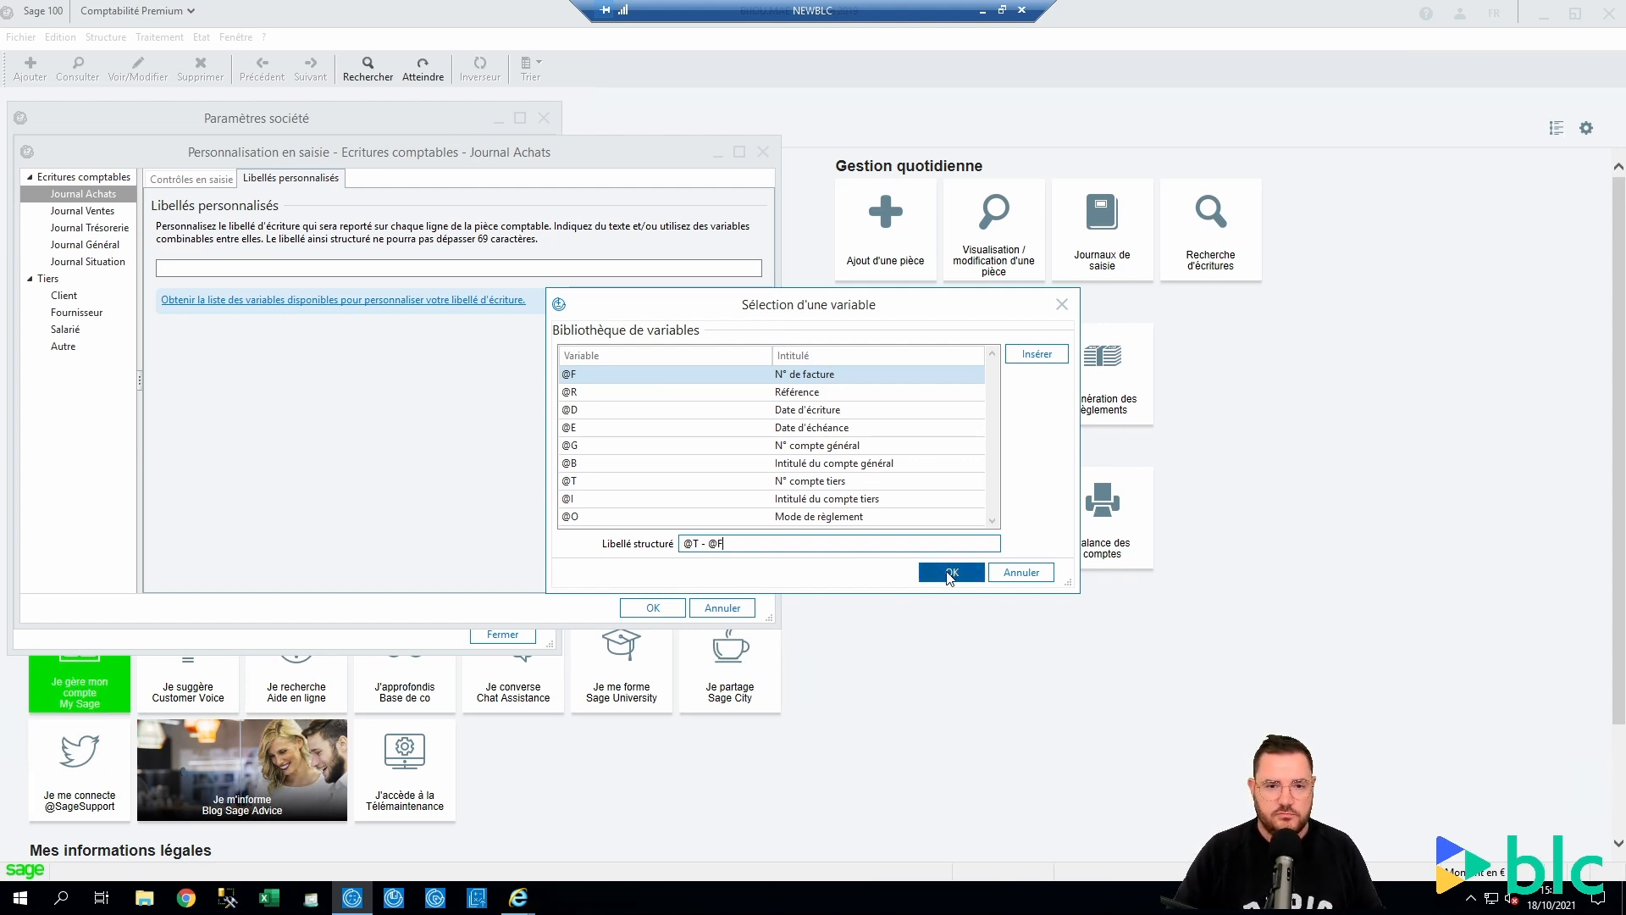
{"action": "key", "text": "ctrl+a"}
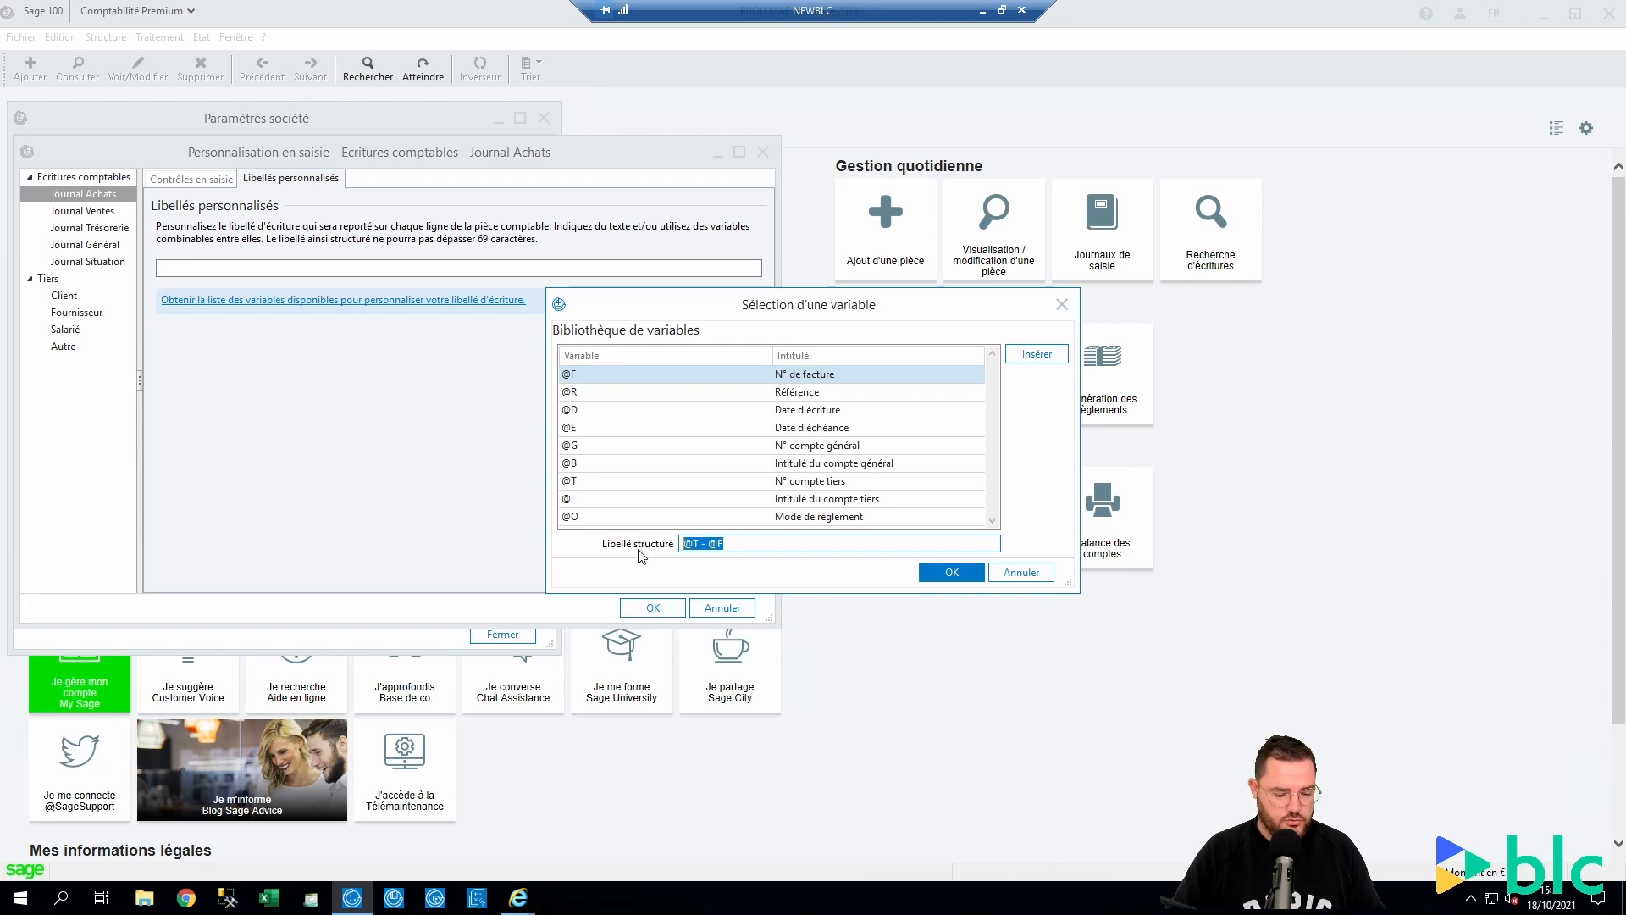
{"action": "left_click", "coordinate": [951, 572]}
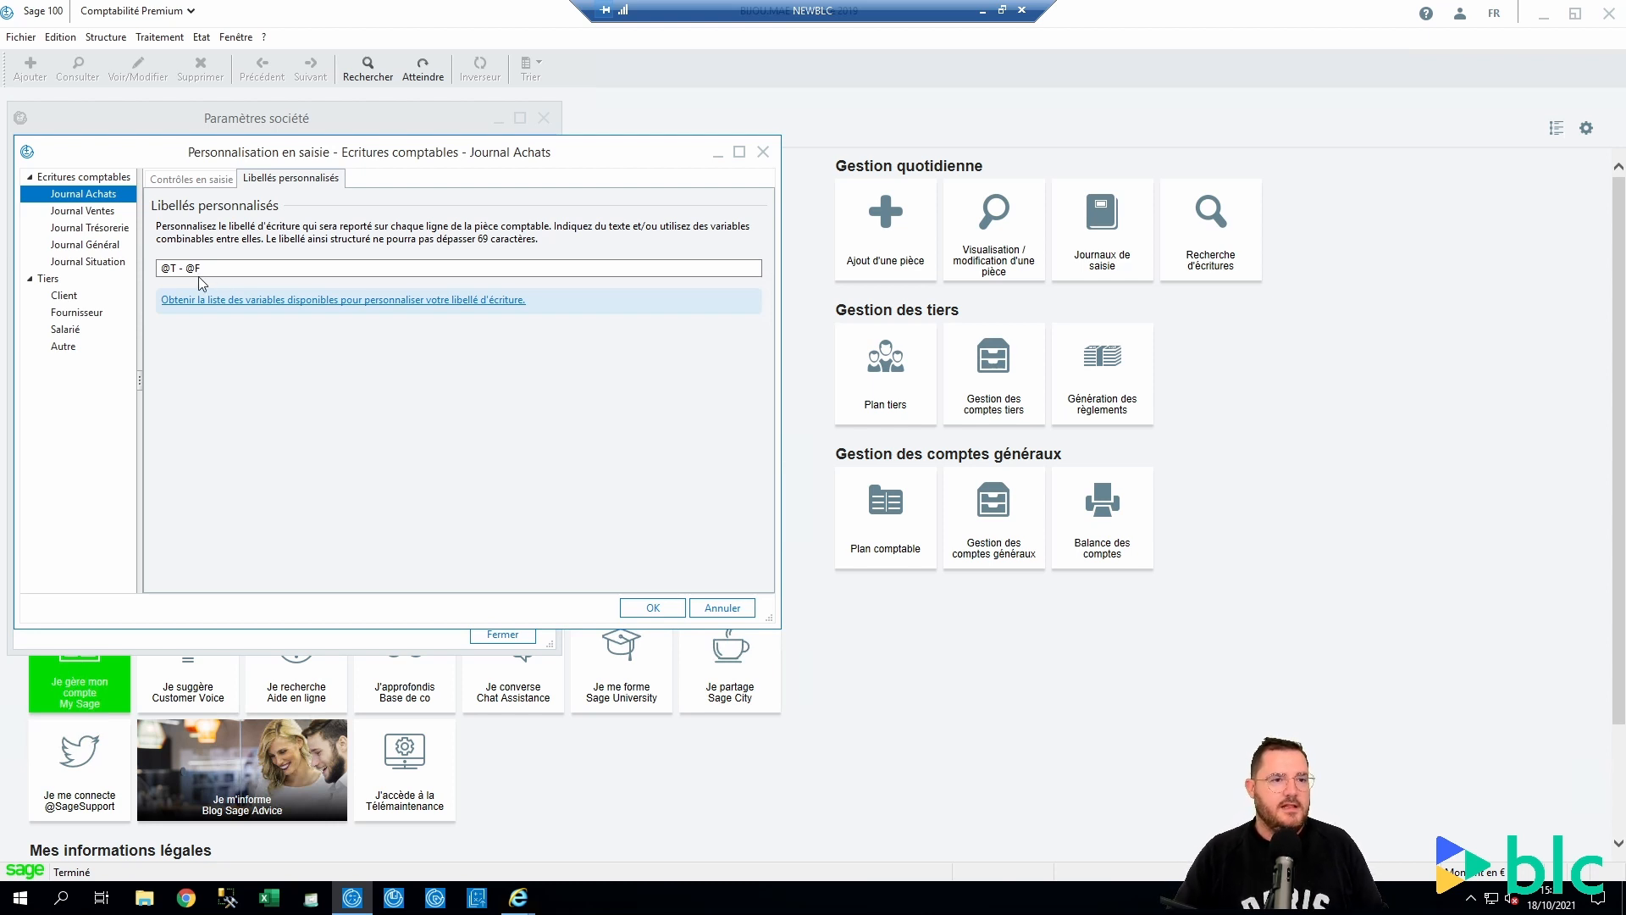
Save the label setting and open the Achats/mai19 journal for entry
{"action": "left_click", "coordinate": [651, 608]}
{"action": "left_click", "coordinate": [542, 118]}
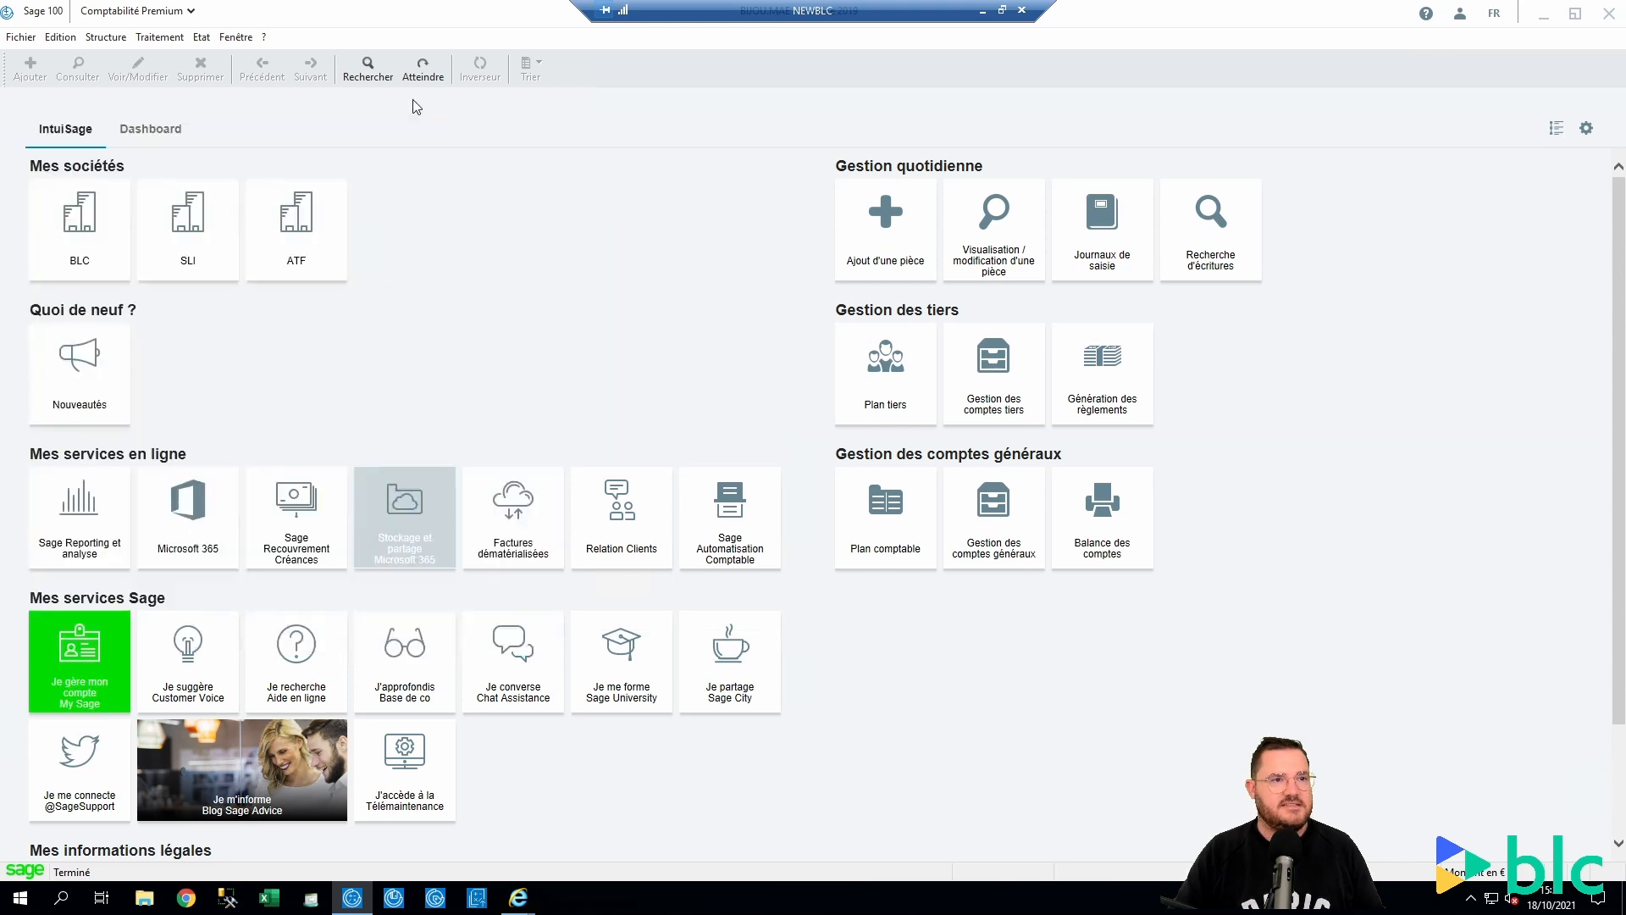
{"action": "left_click", "coordinate": [159, 36]}
{"action": "left_click", "coordinate": [338, 153]}
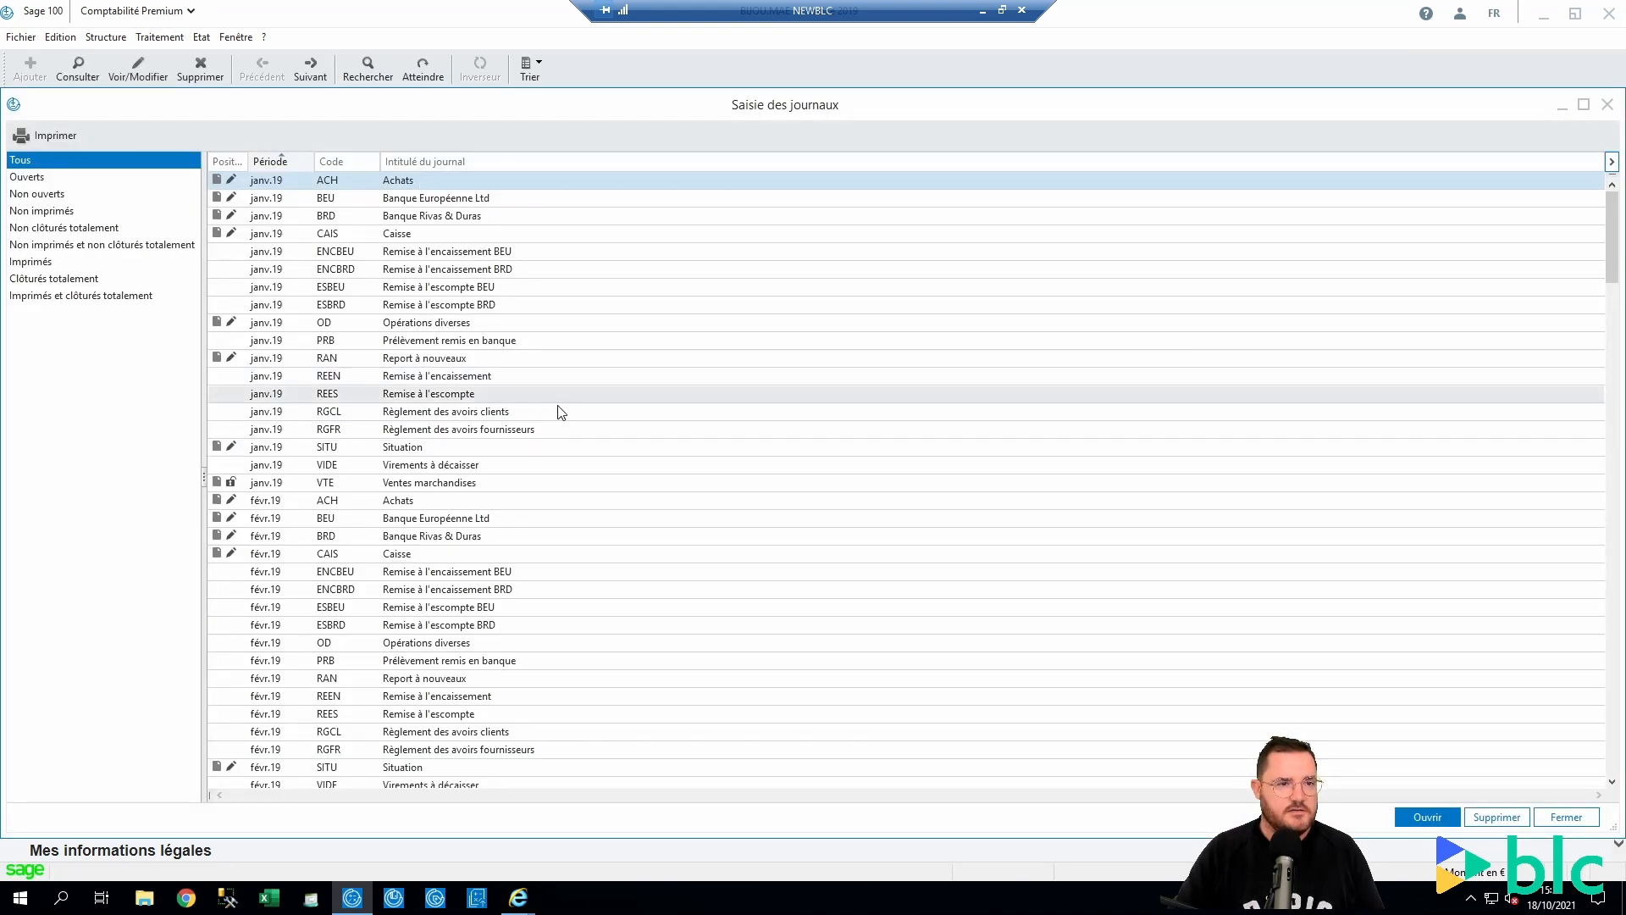
{"action": "scroll", "coordinate": [497, 472], "scroll_direction": "down", "scroll_amount": 5}
{"action": "scroll", "coordinate": [496, 471], "scroll_direction": "up", "scroll_amount": 3}
{"action": "left_click", "coordinate": [338, 157]}
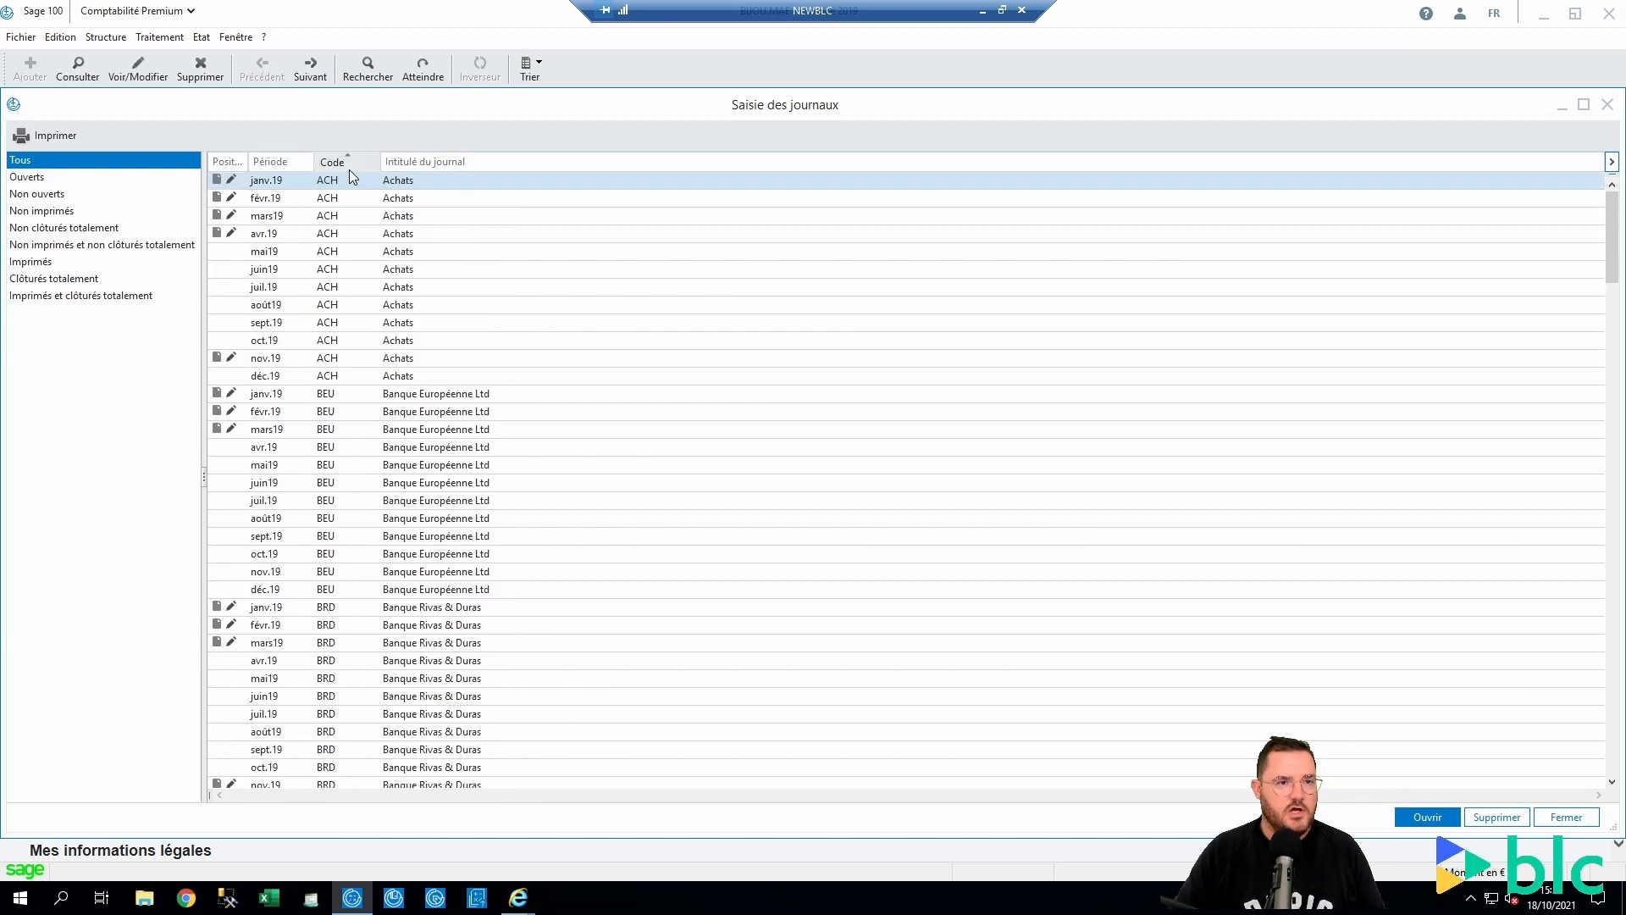
{"action": "left_click", "coordinate": [349, 161]}
{"action": "left_click", "coordinate": [355, 160]}
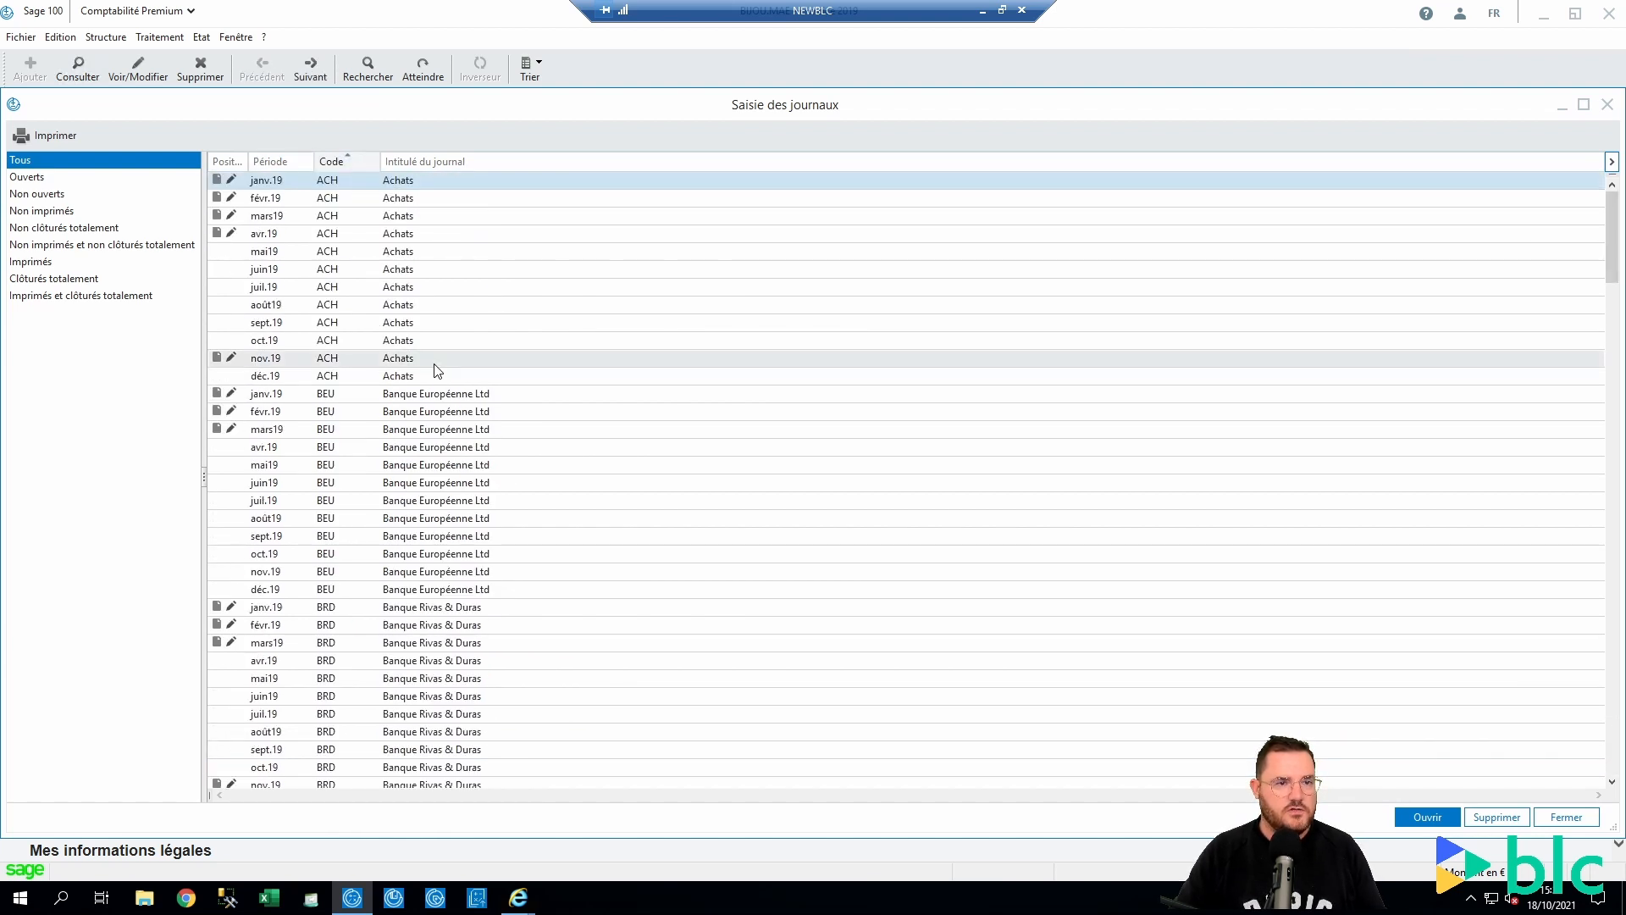
{"action": "double_click", "coordinate": [386, 255]}
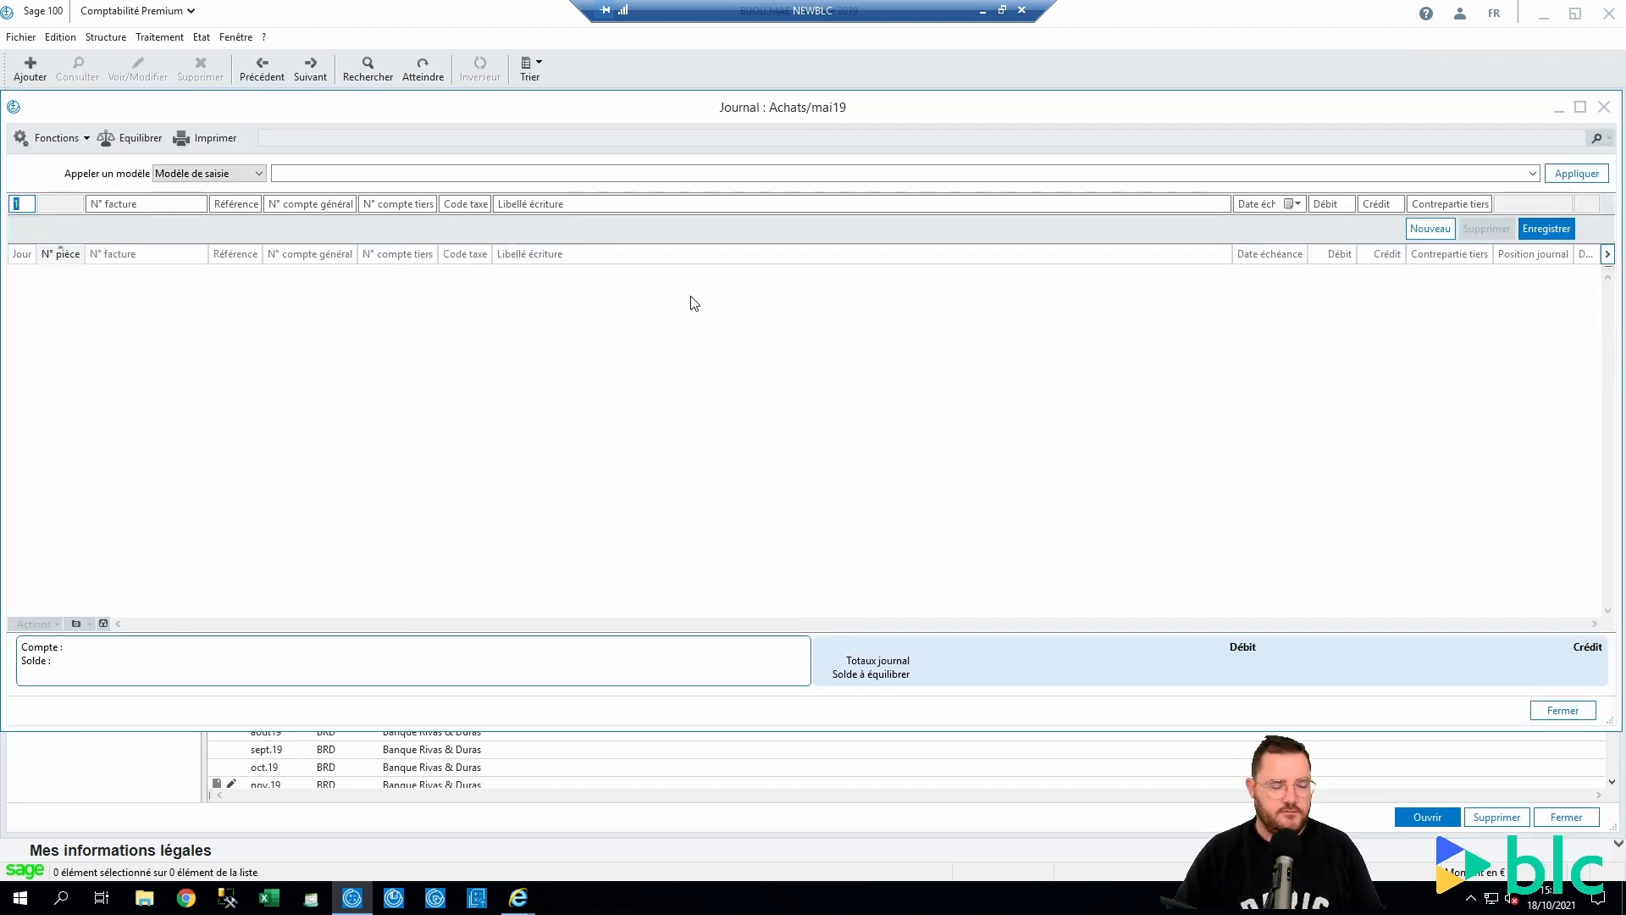
Start a test entry dated the 15th with invoice BLC100CV8 and supplier BLANC
{"action": "type", "text": "15"}
{"action": "key", "text": "Tab"}
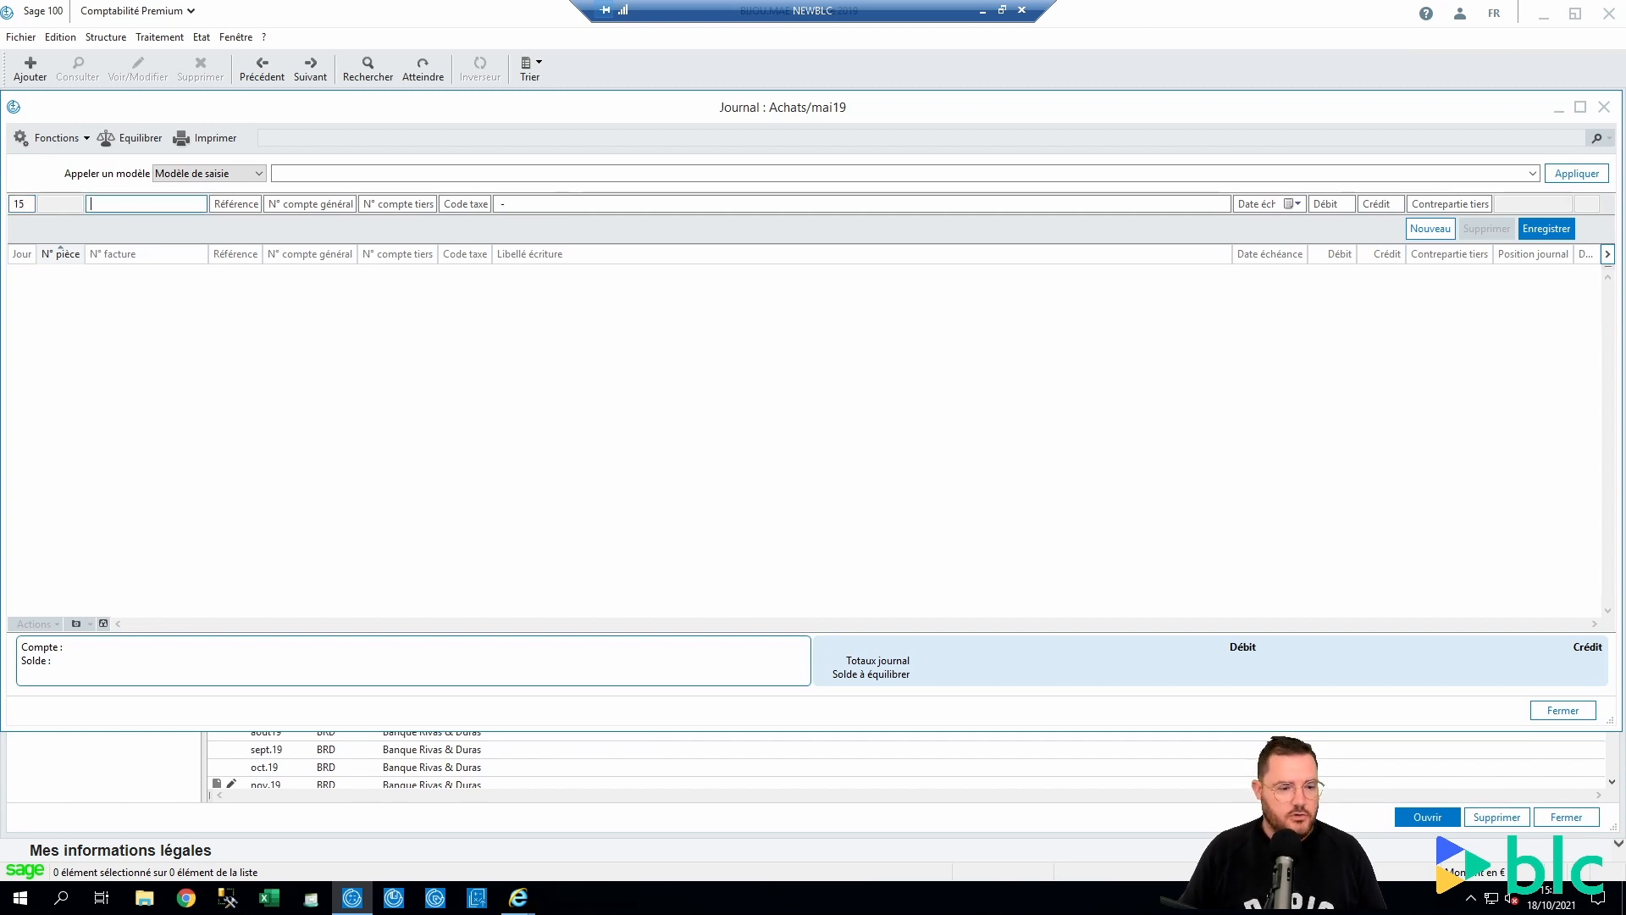
{"action": "type", "text": "B"}
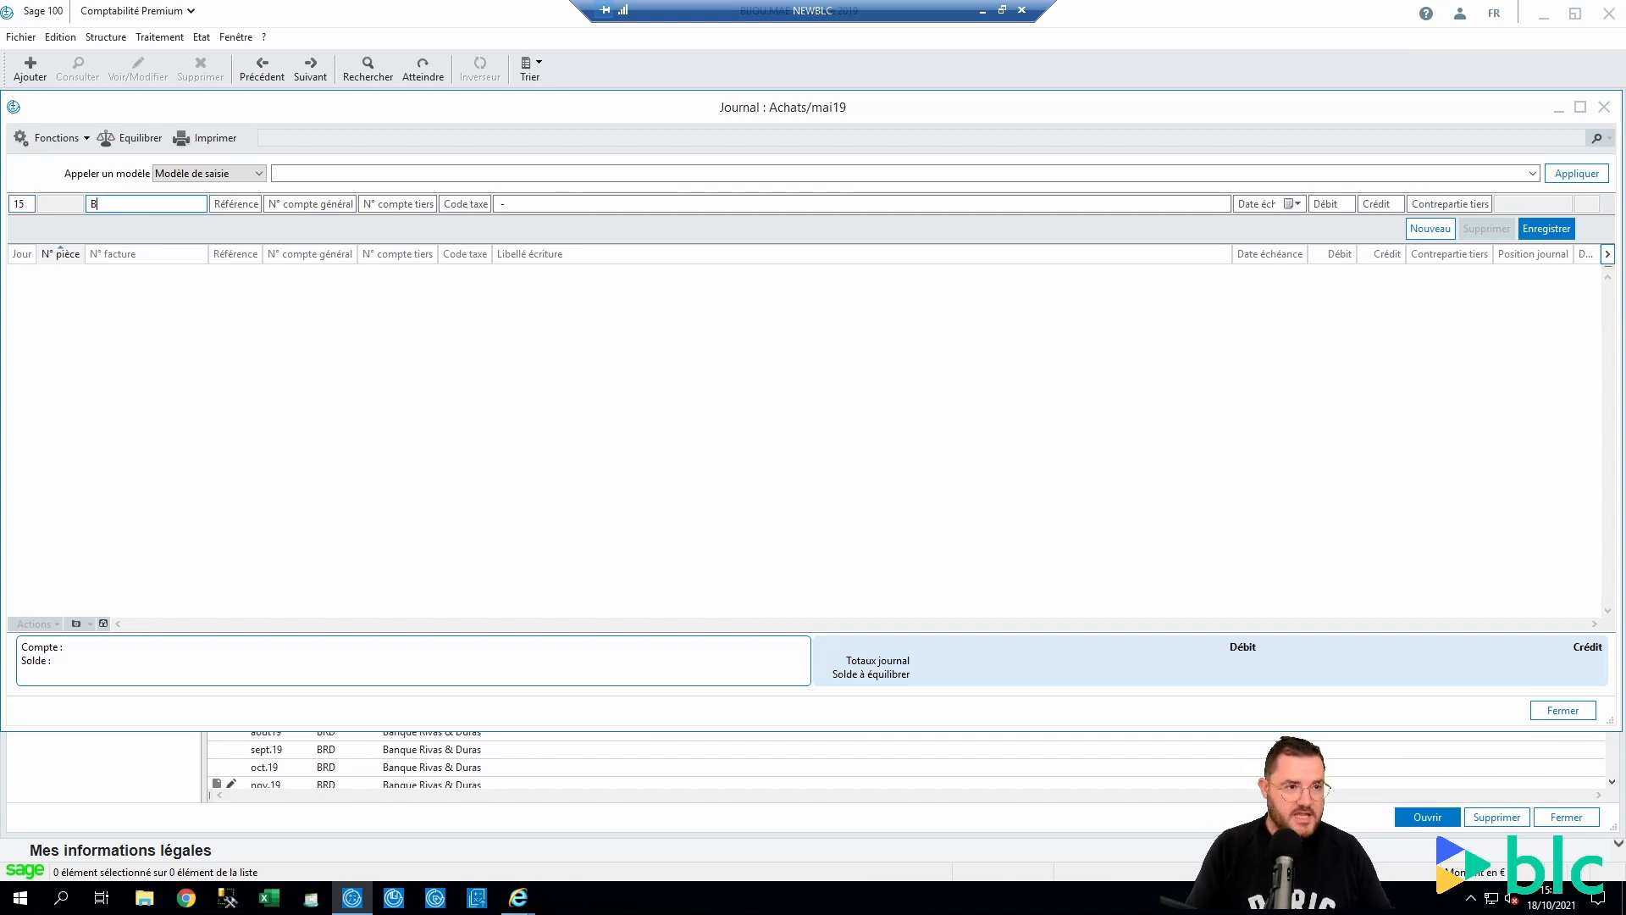
{"action": "type", "text": "LC100CV8"}
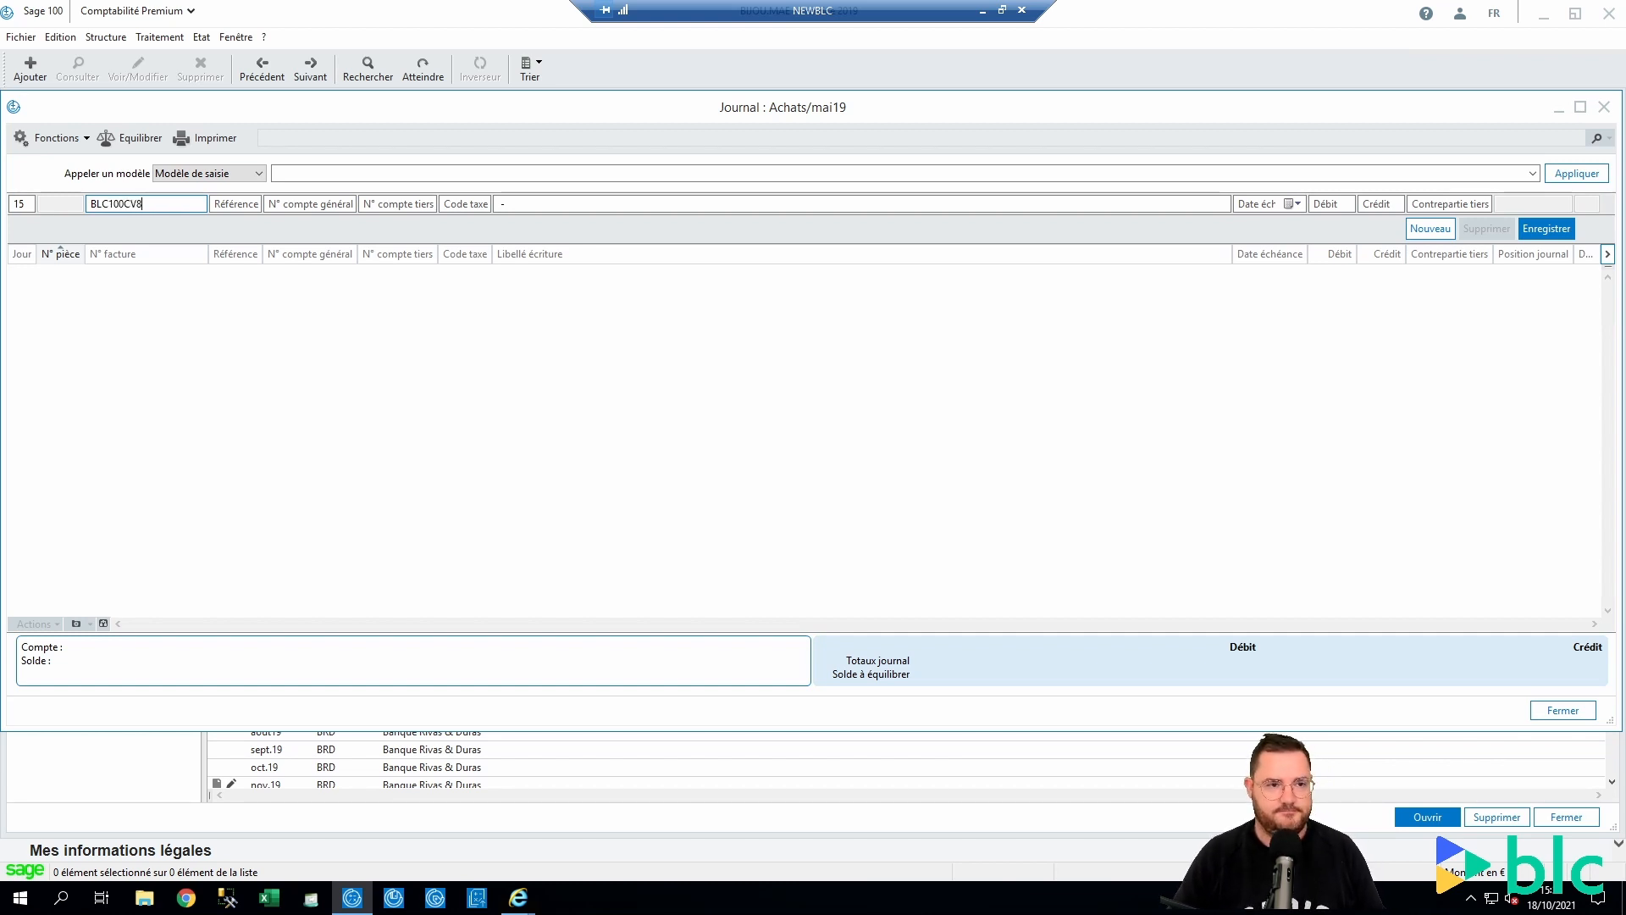
{"action": "key", "text": "Tab"}
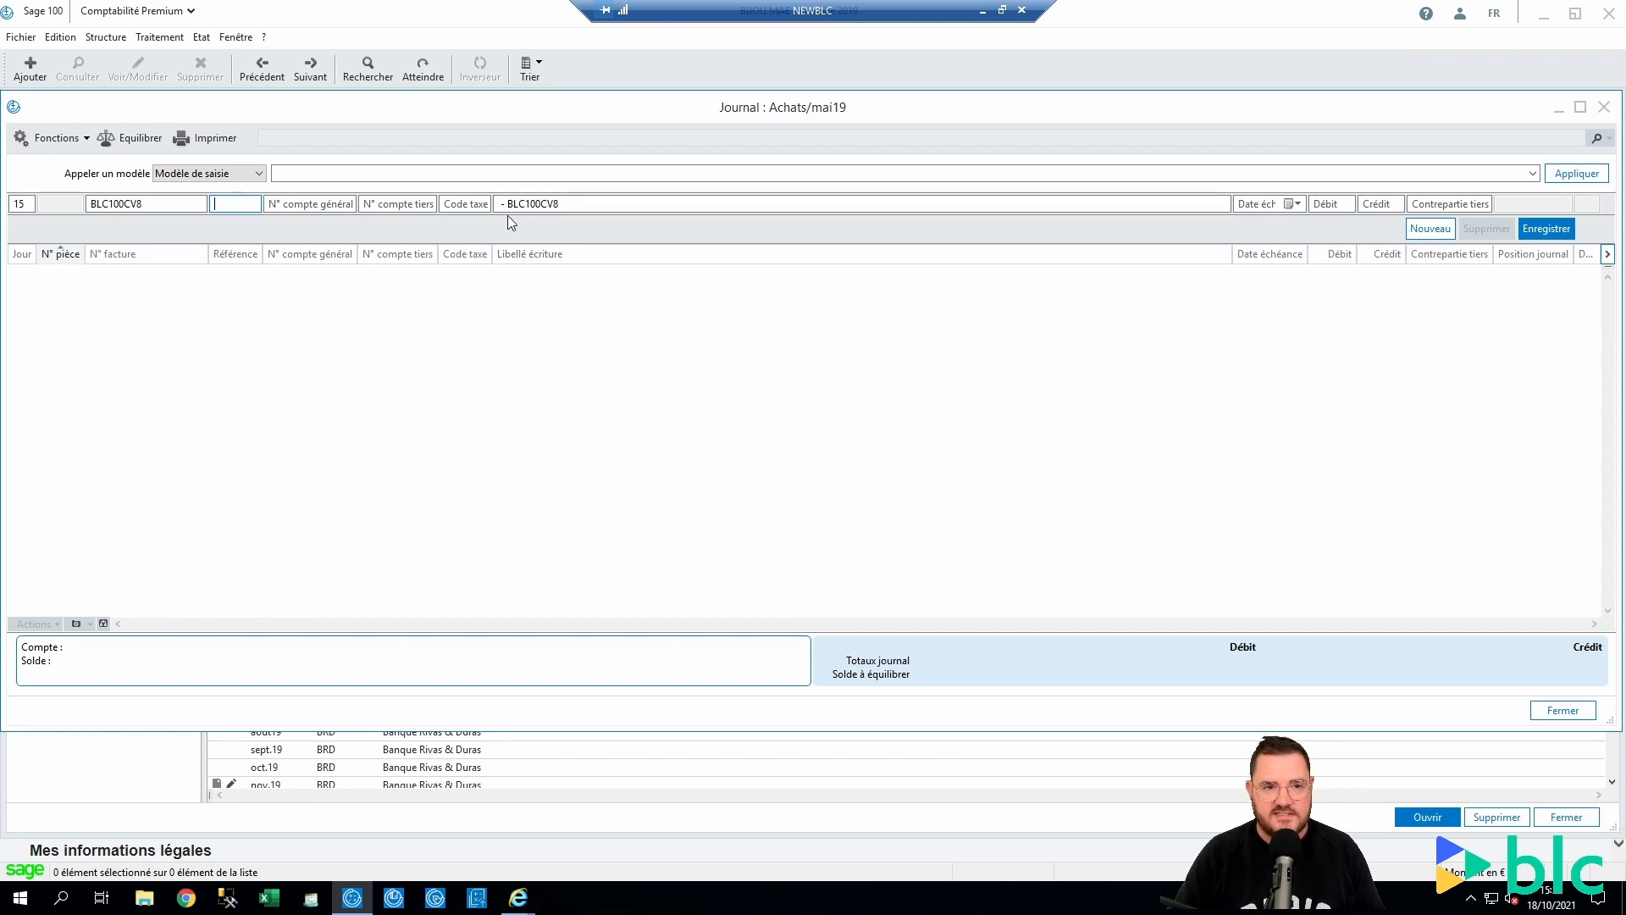
{"action": "key", "text": "Tab"}
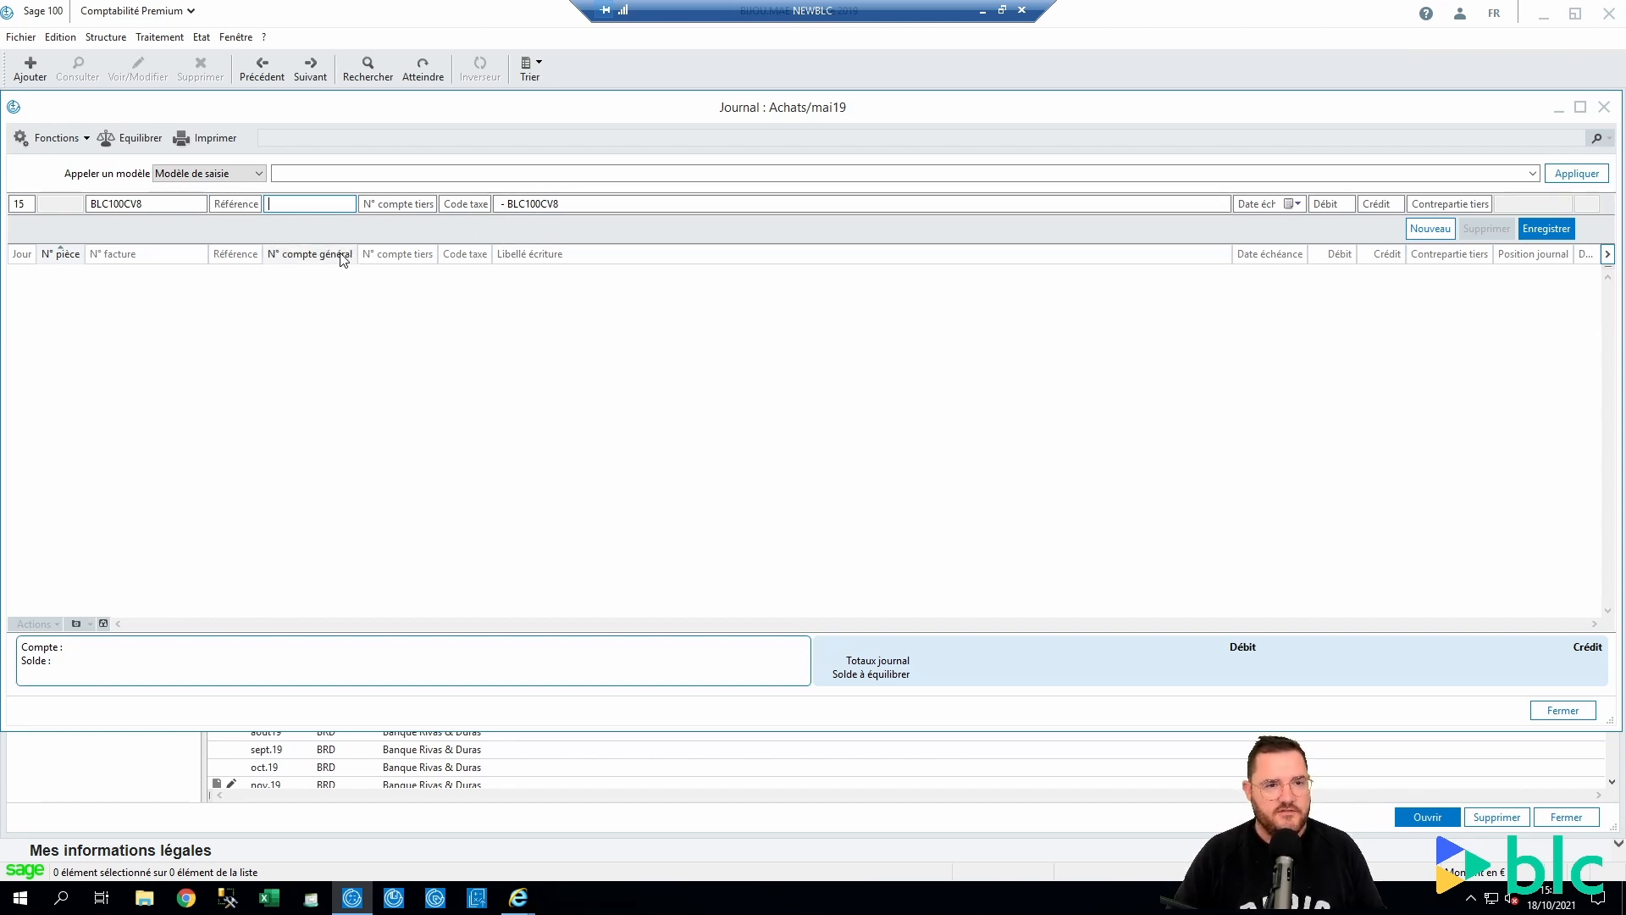
{"action": "key", "text": "Tab"}
{"action": "key", "text": "F4"}
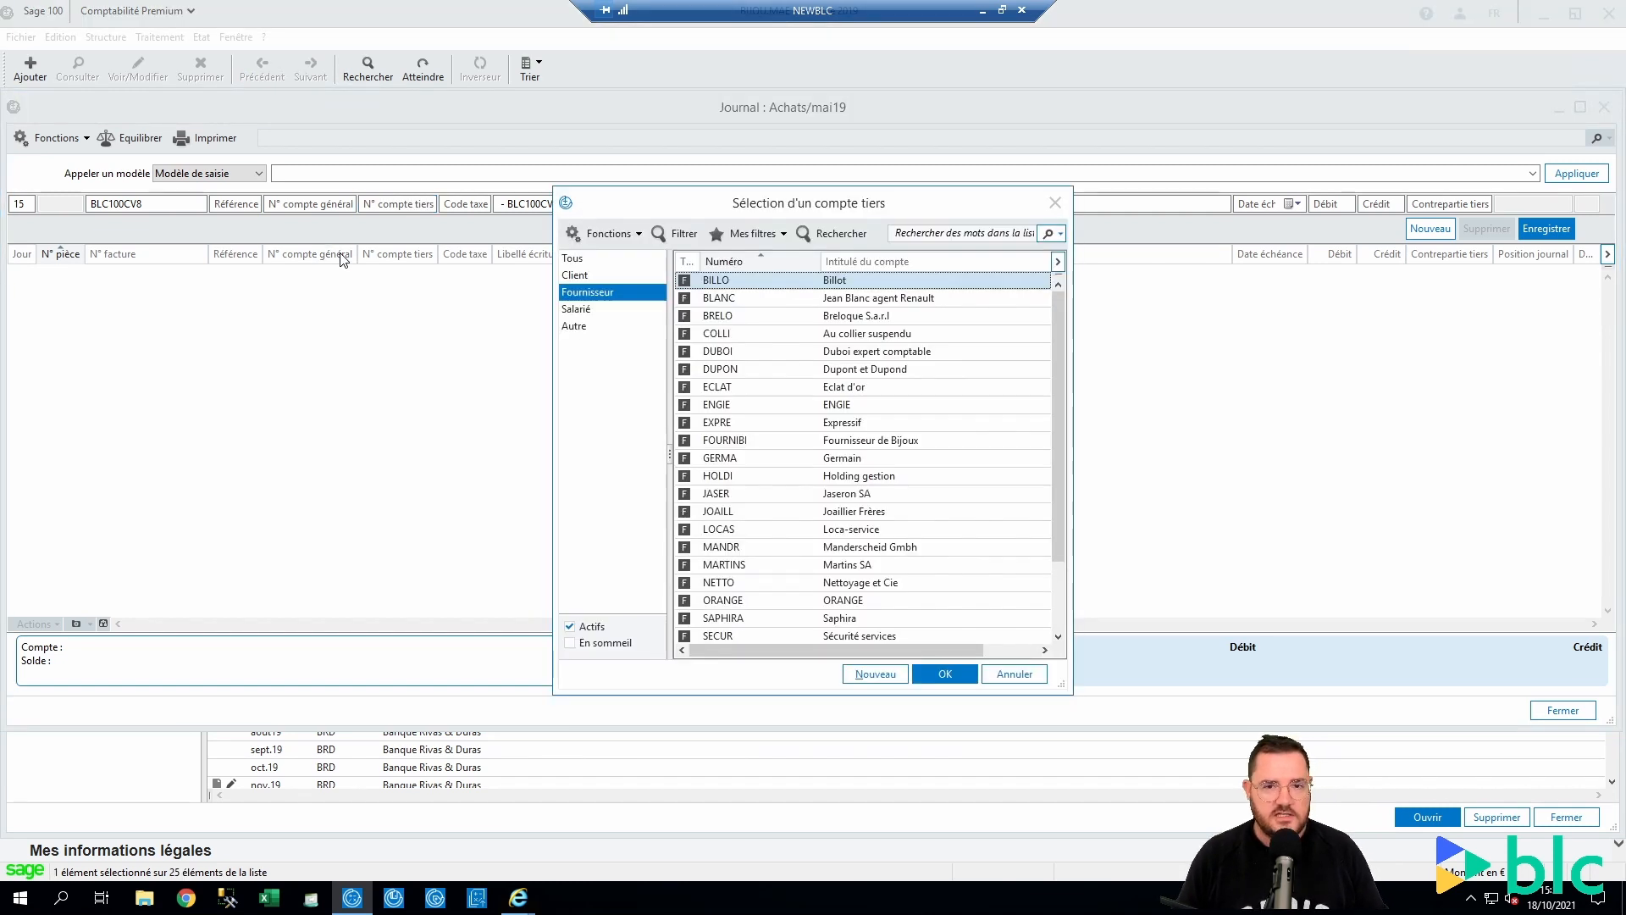
{"action": "key", "text": "Down"}
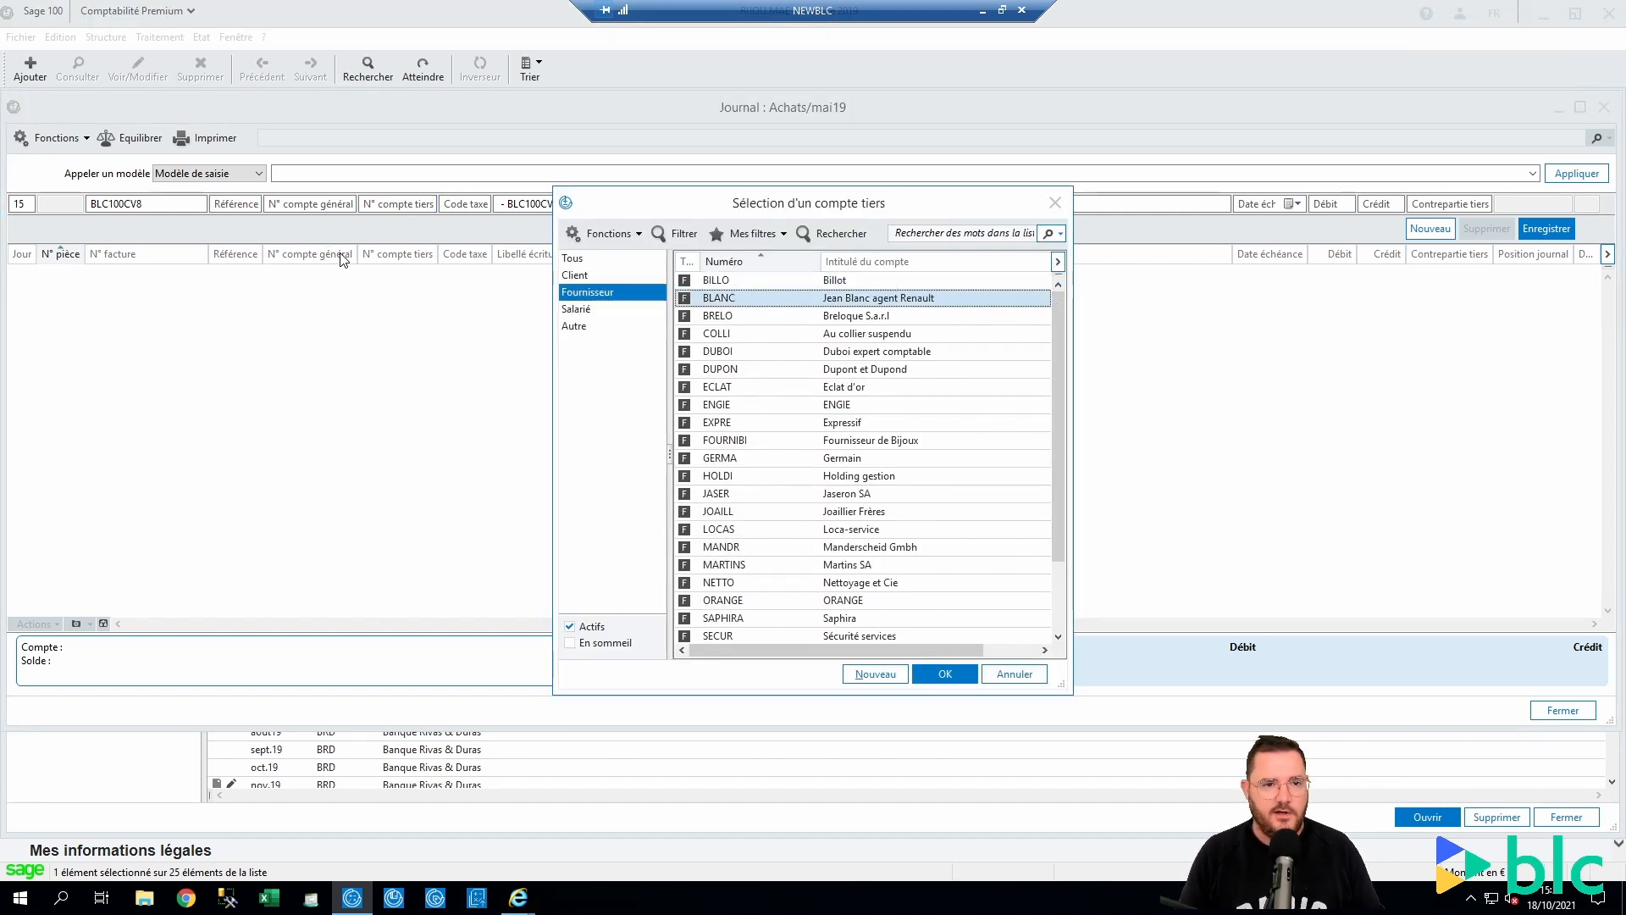
{"action": "key", "text": "Return"}
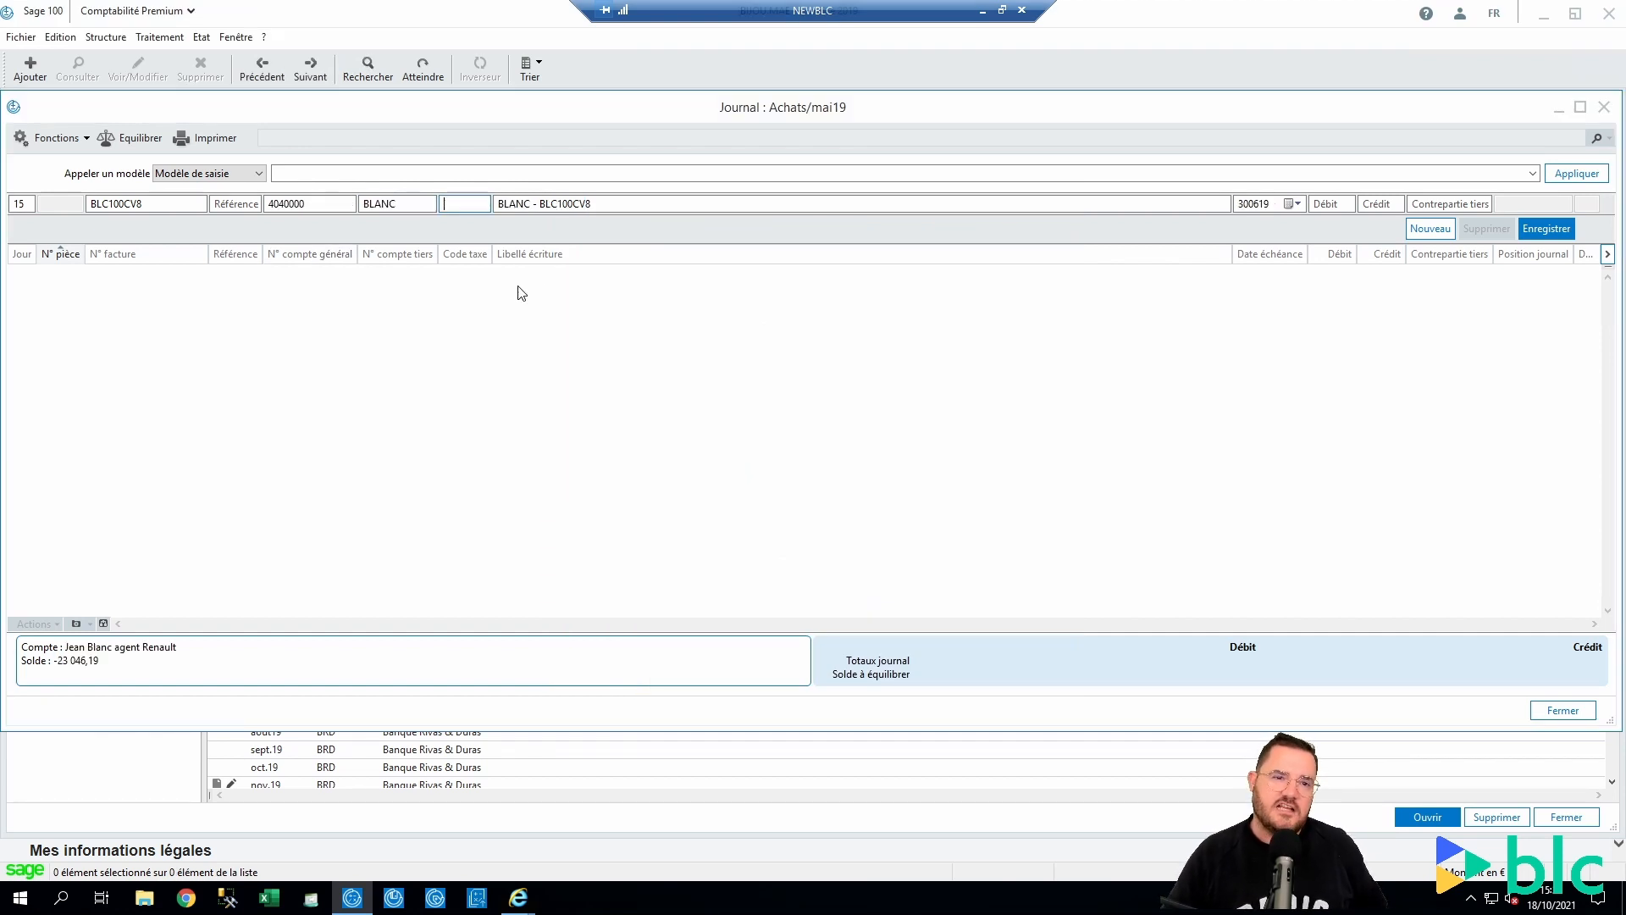
Keep the automatic label and record a 1 200 credit on the line
{"action": "left_click_drag", "start_coordinate": [505, 207], "coordinate": [659, 228]}
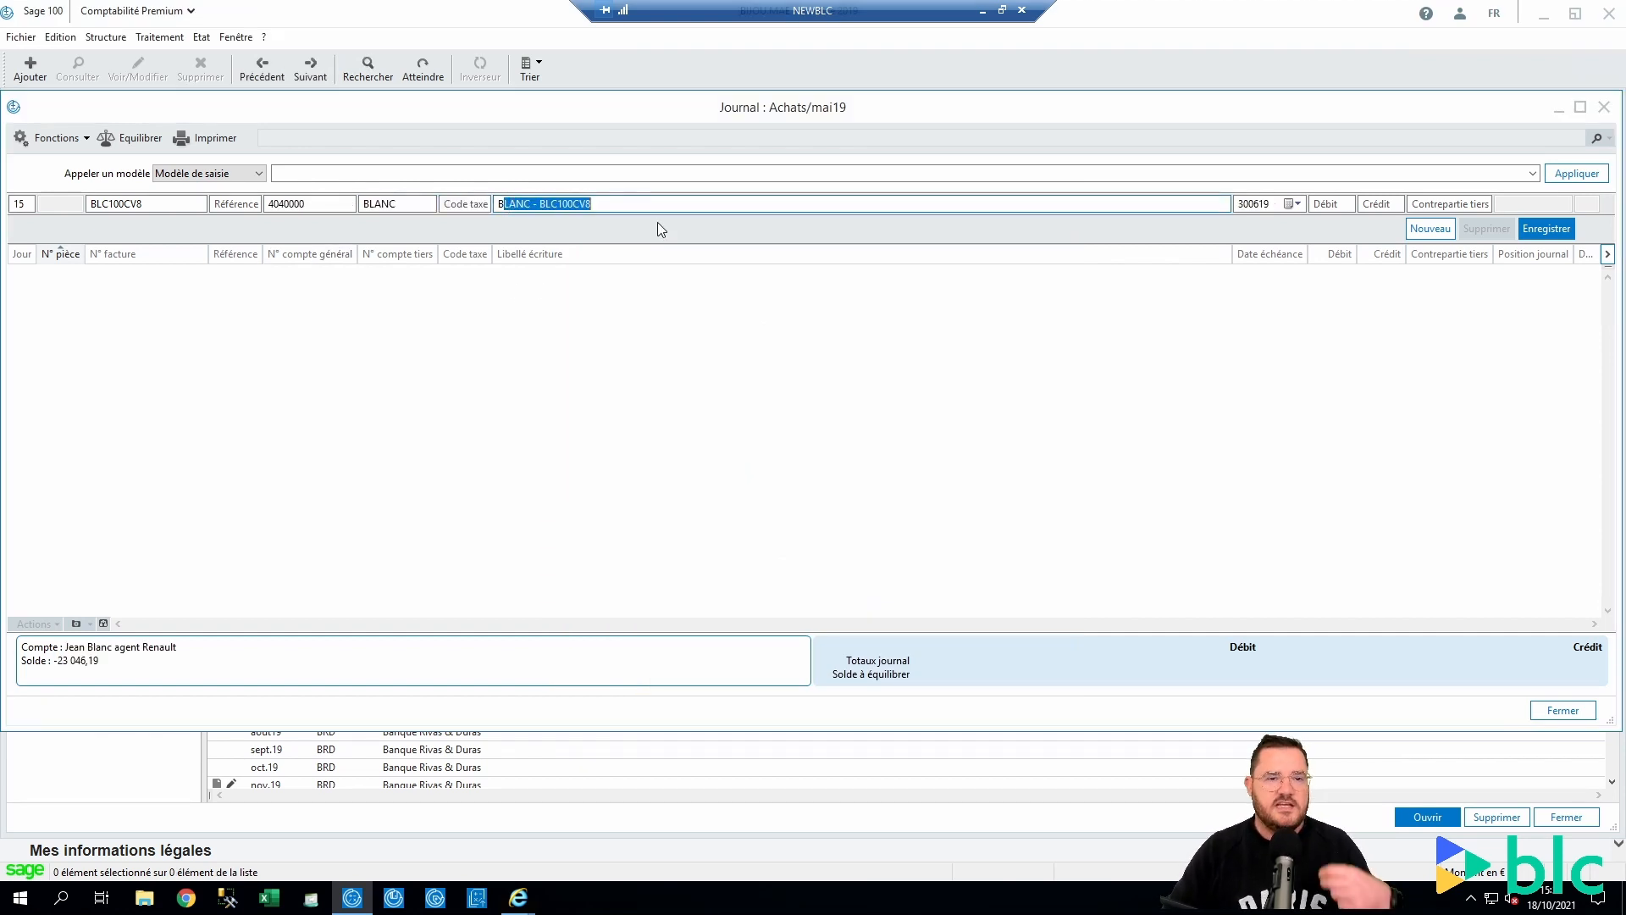
{"action": "left_click", "coordinate": [631, 203]}
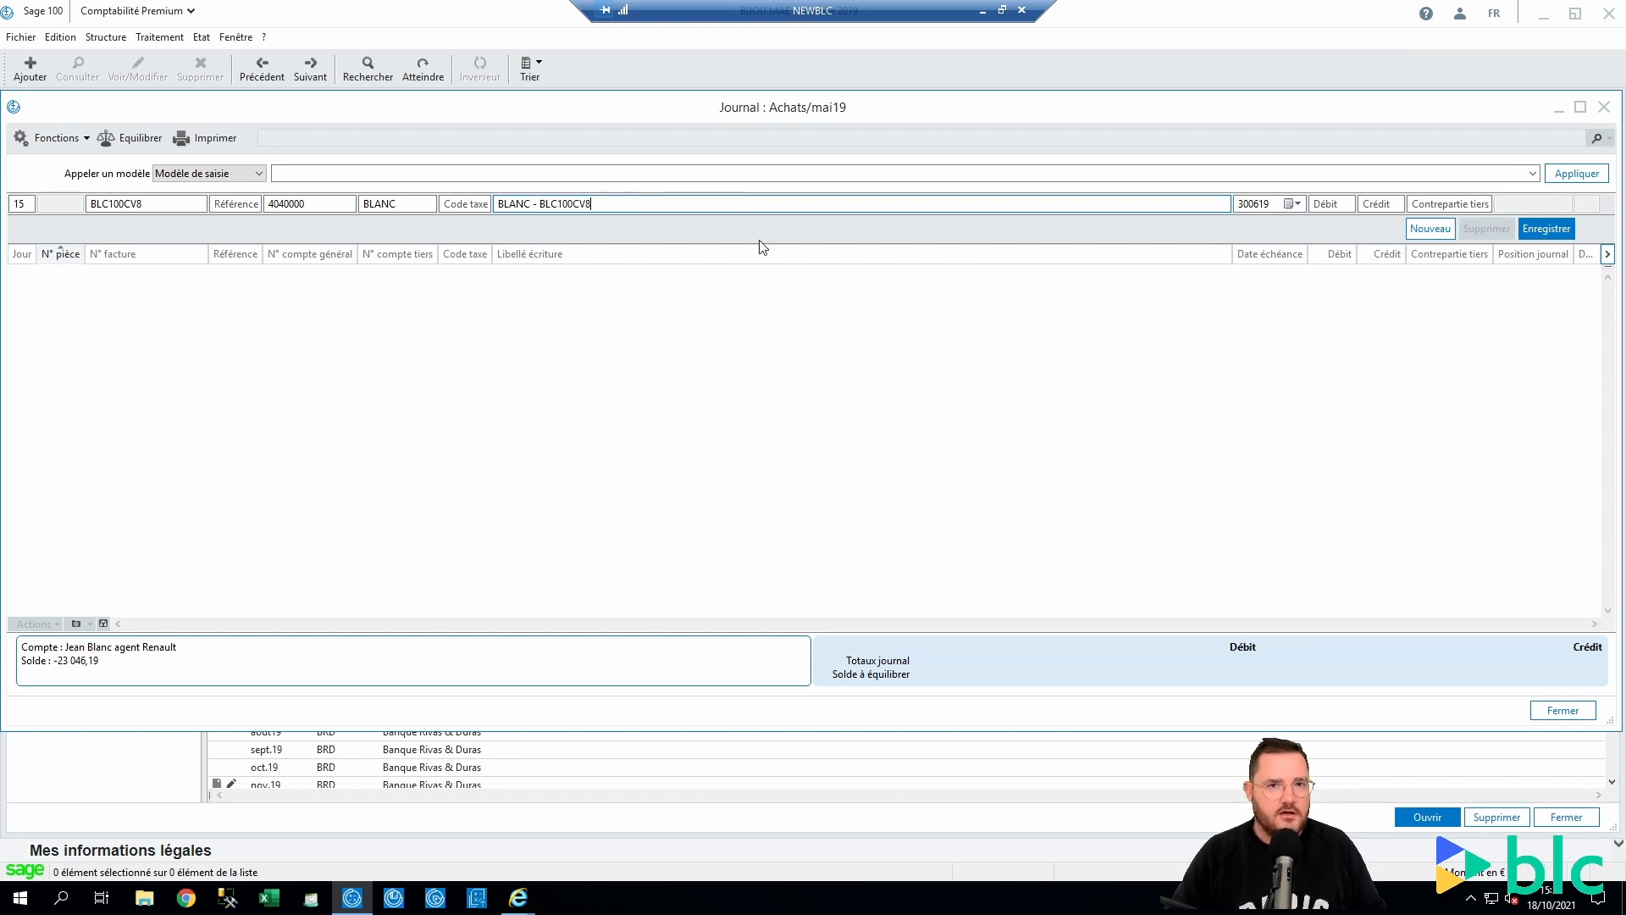
{"action": "key", "text": "Tab"}
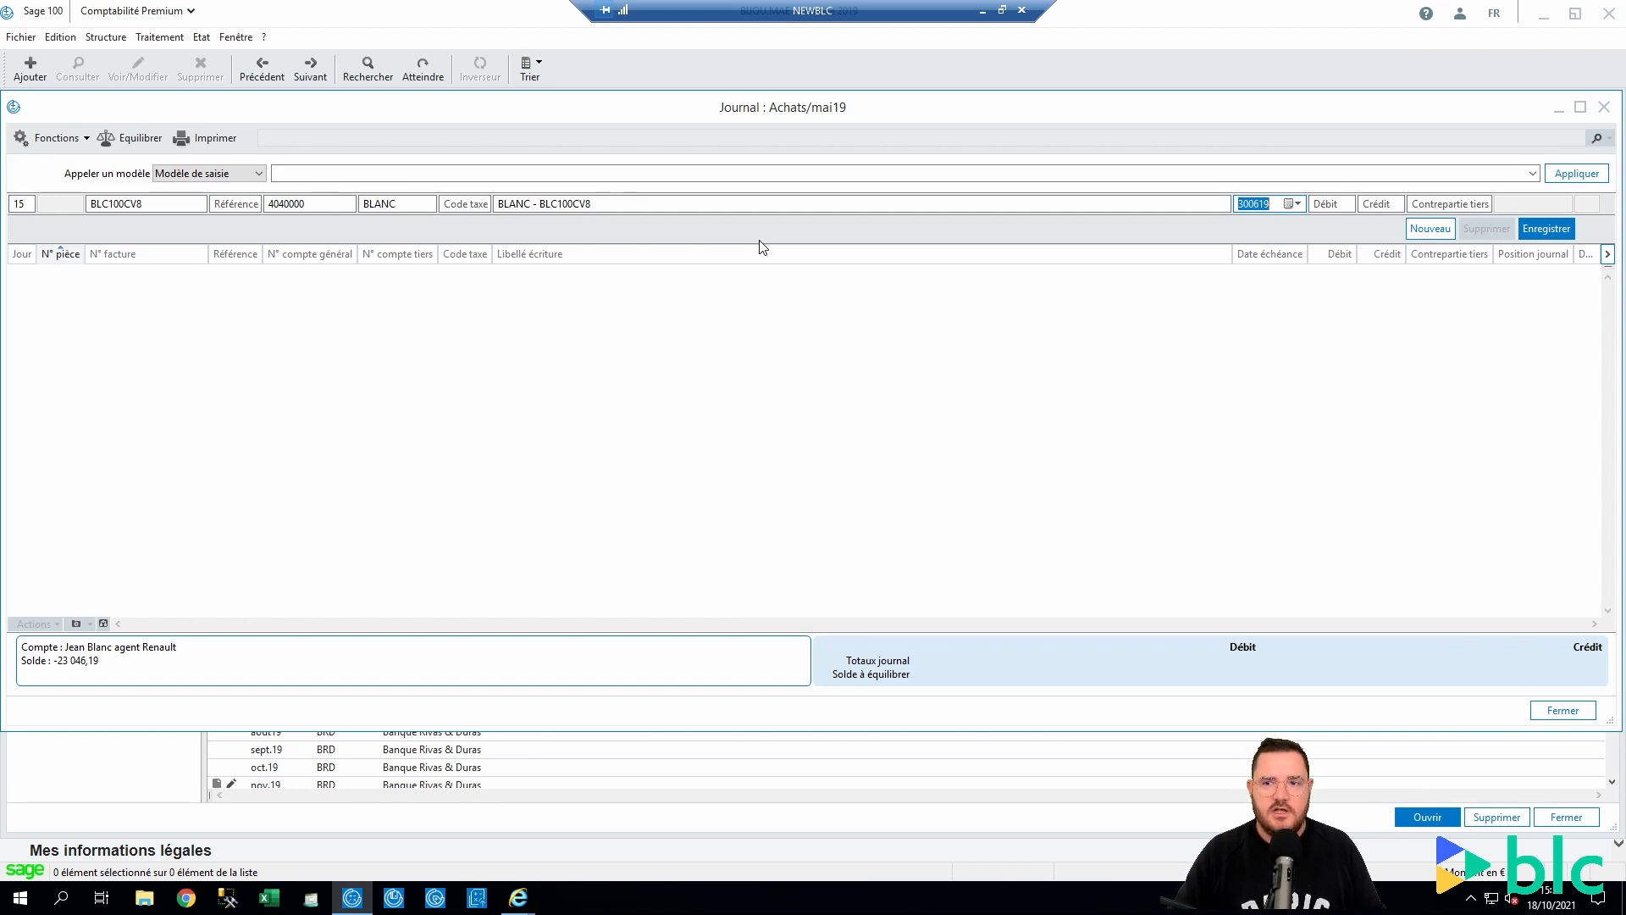
{"action": "key", "text": "Tab"}
{"action": "key", "text": "Tab"}
{"action": "type", "text": "1 2"}
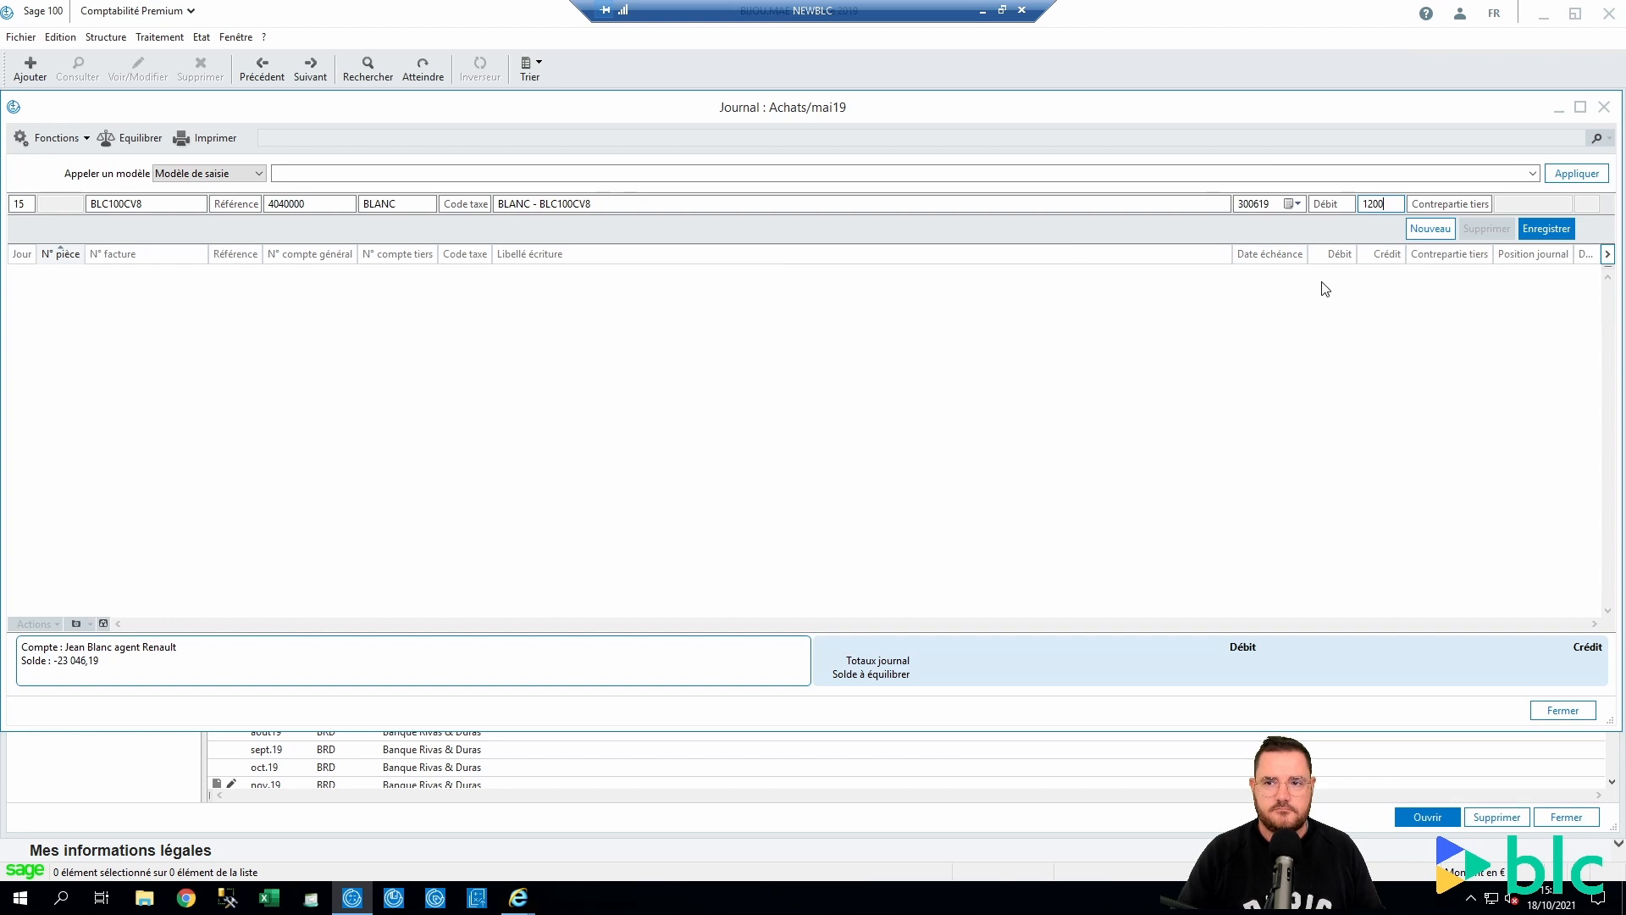
{"action": "type", "text": "00"}
{"action": "key", "text": "Return"}
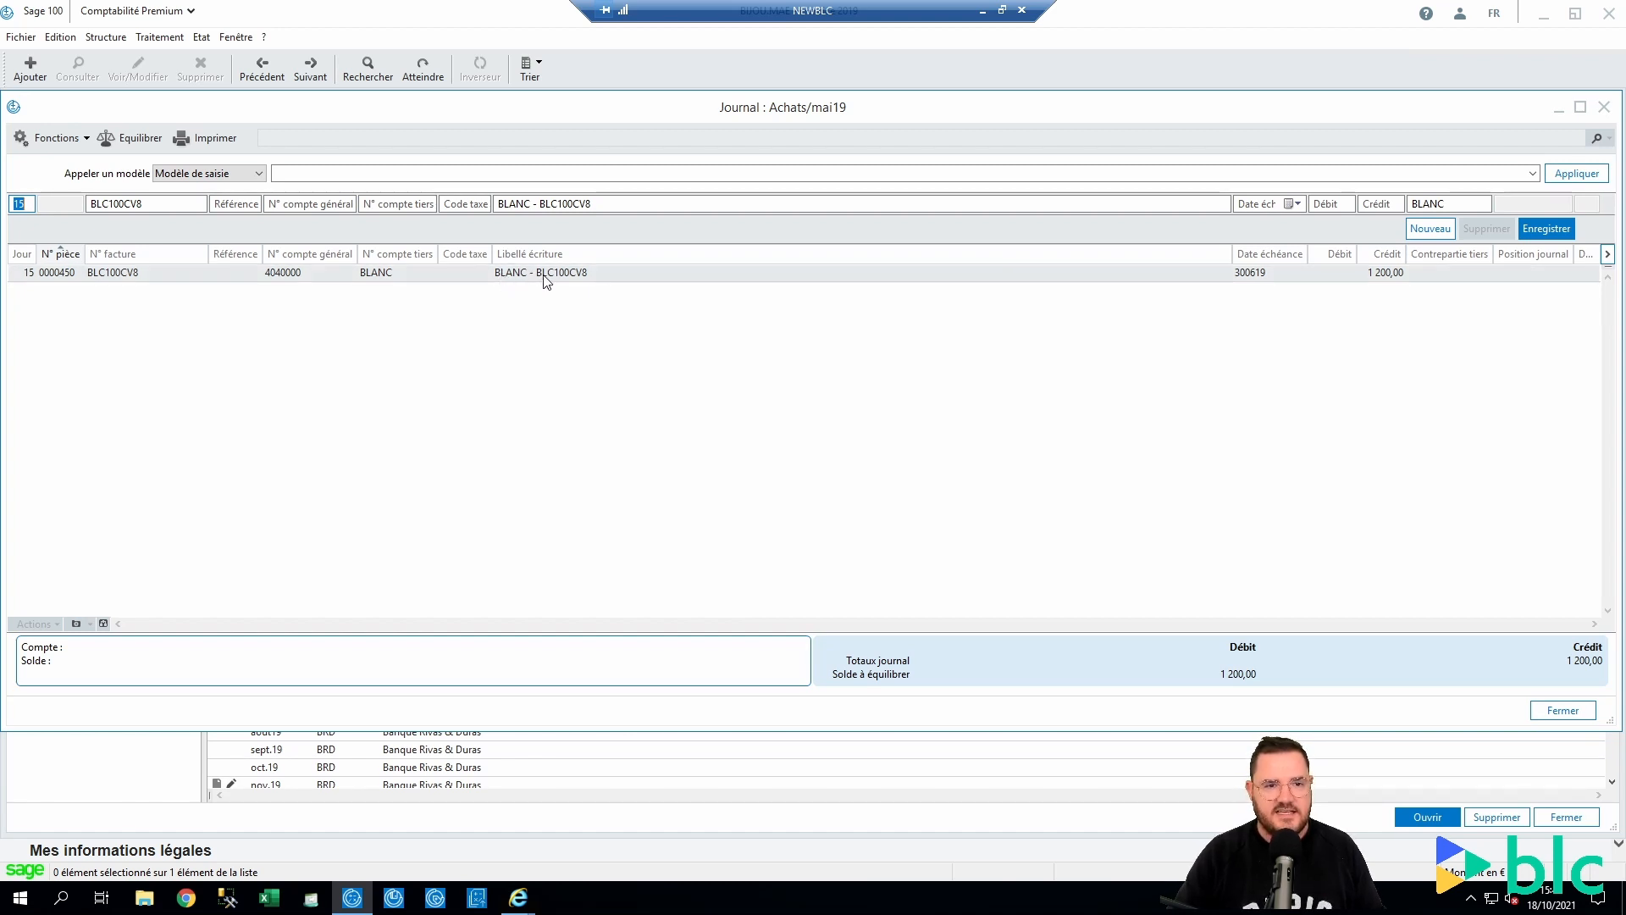
Delete the test entry and close the journal windows back to the home page
{"action": "right_click", "coordinate": [1059, 271]}
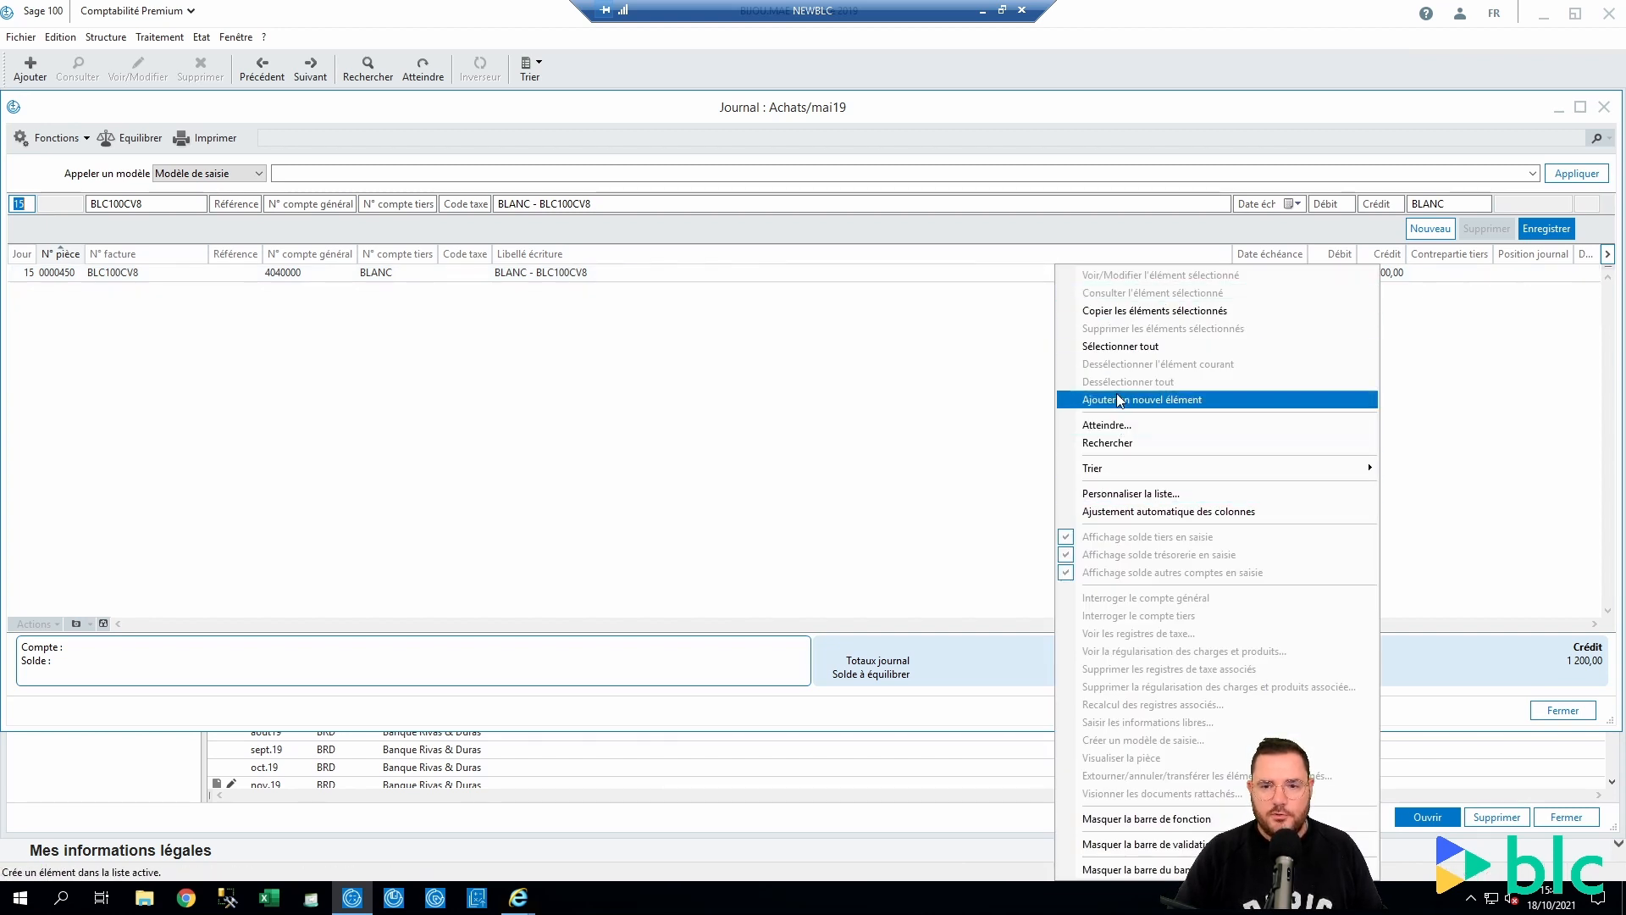
{"action": "left_click", "coordinate": [1120, 346]}
{"action": "right_click", "coordinate": [612, 268]}
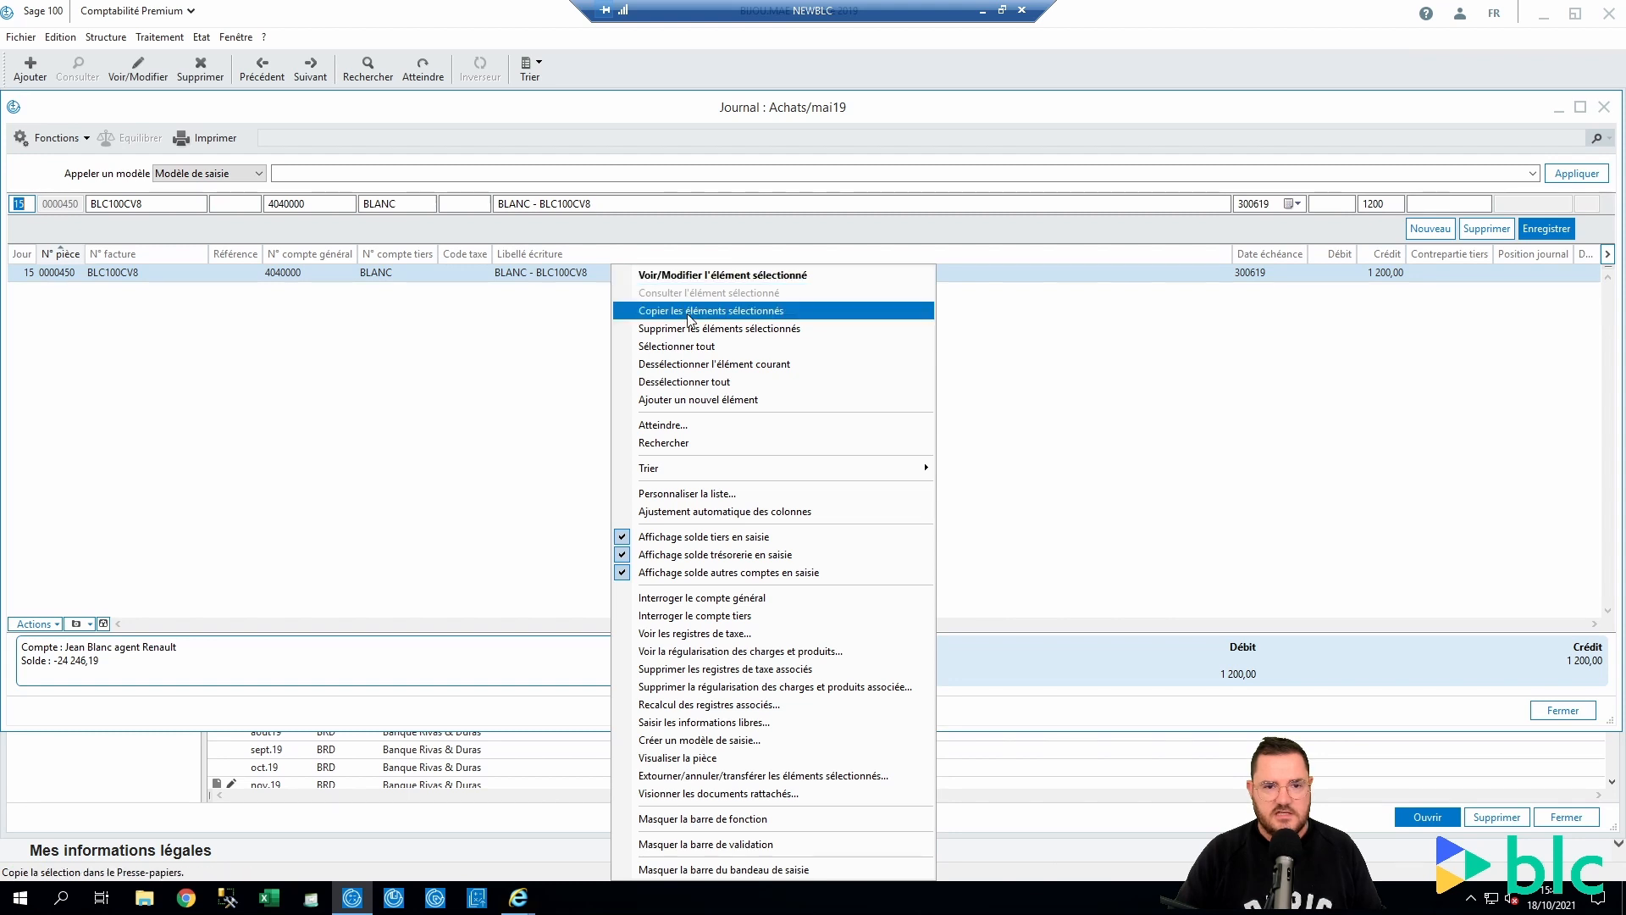
{"action": "left_click", "coordinate": [790, 329]}
{"action": "left_click", "coordinate": [845, 513]}
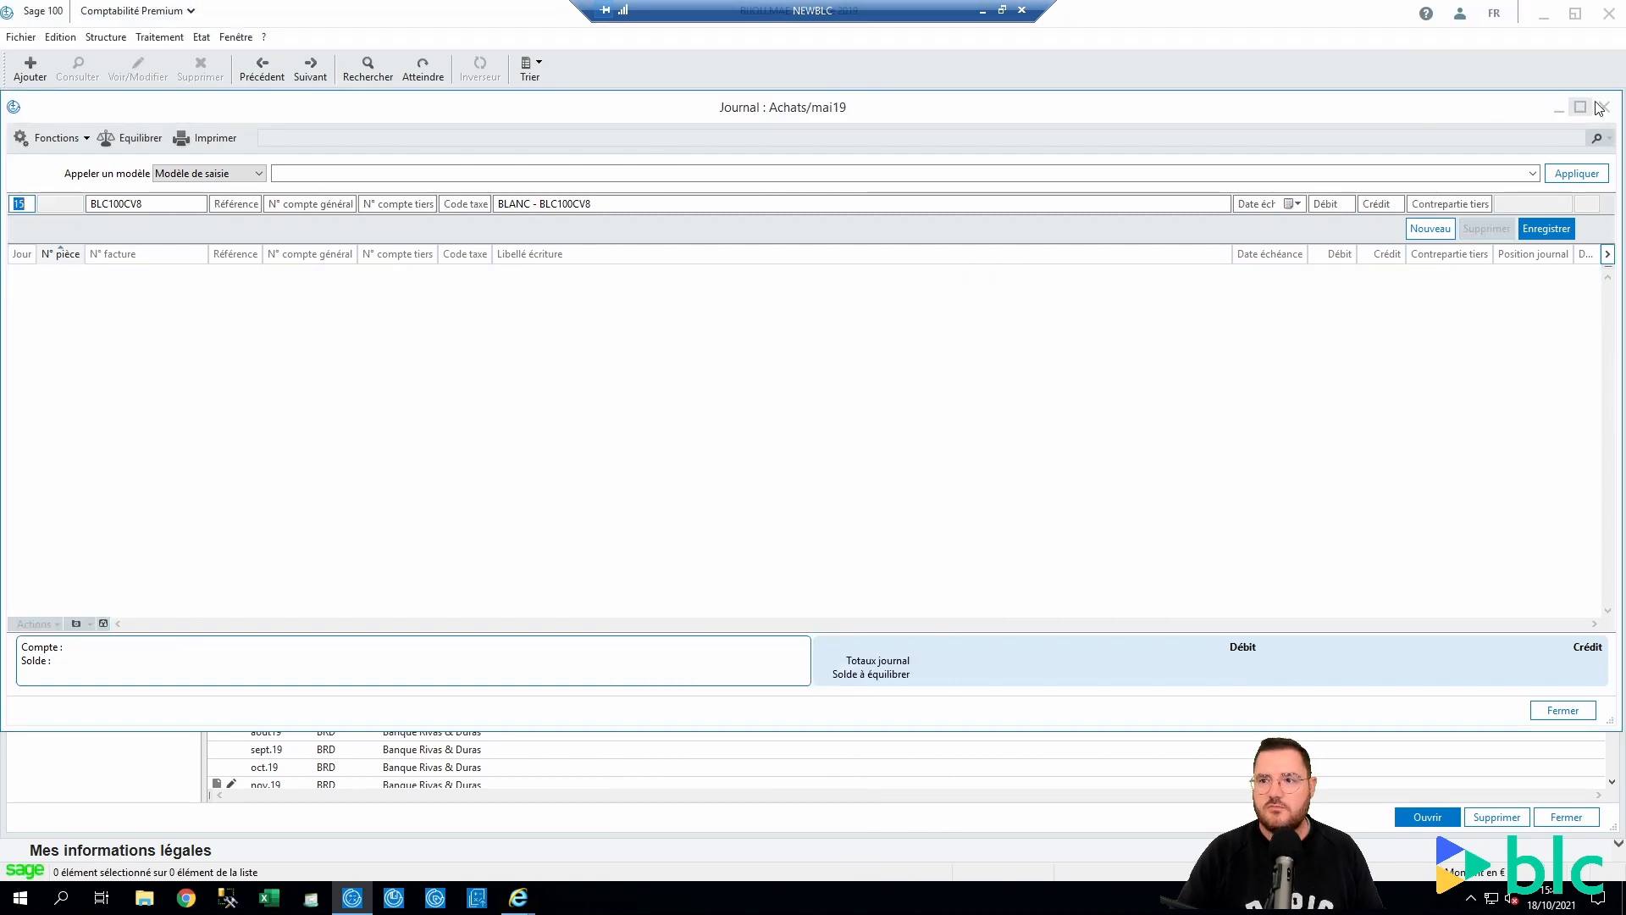
{"action": "left_click", "coordinate": [1604, 106]}
{"action": "left_click", "coordinate": [1607, 106]}
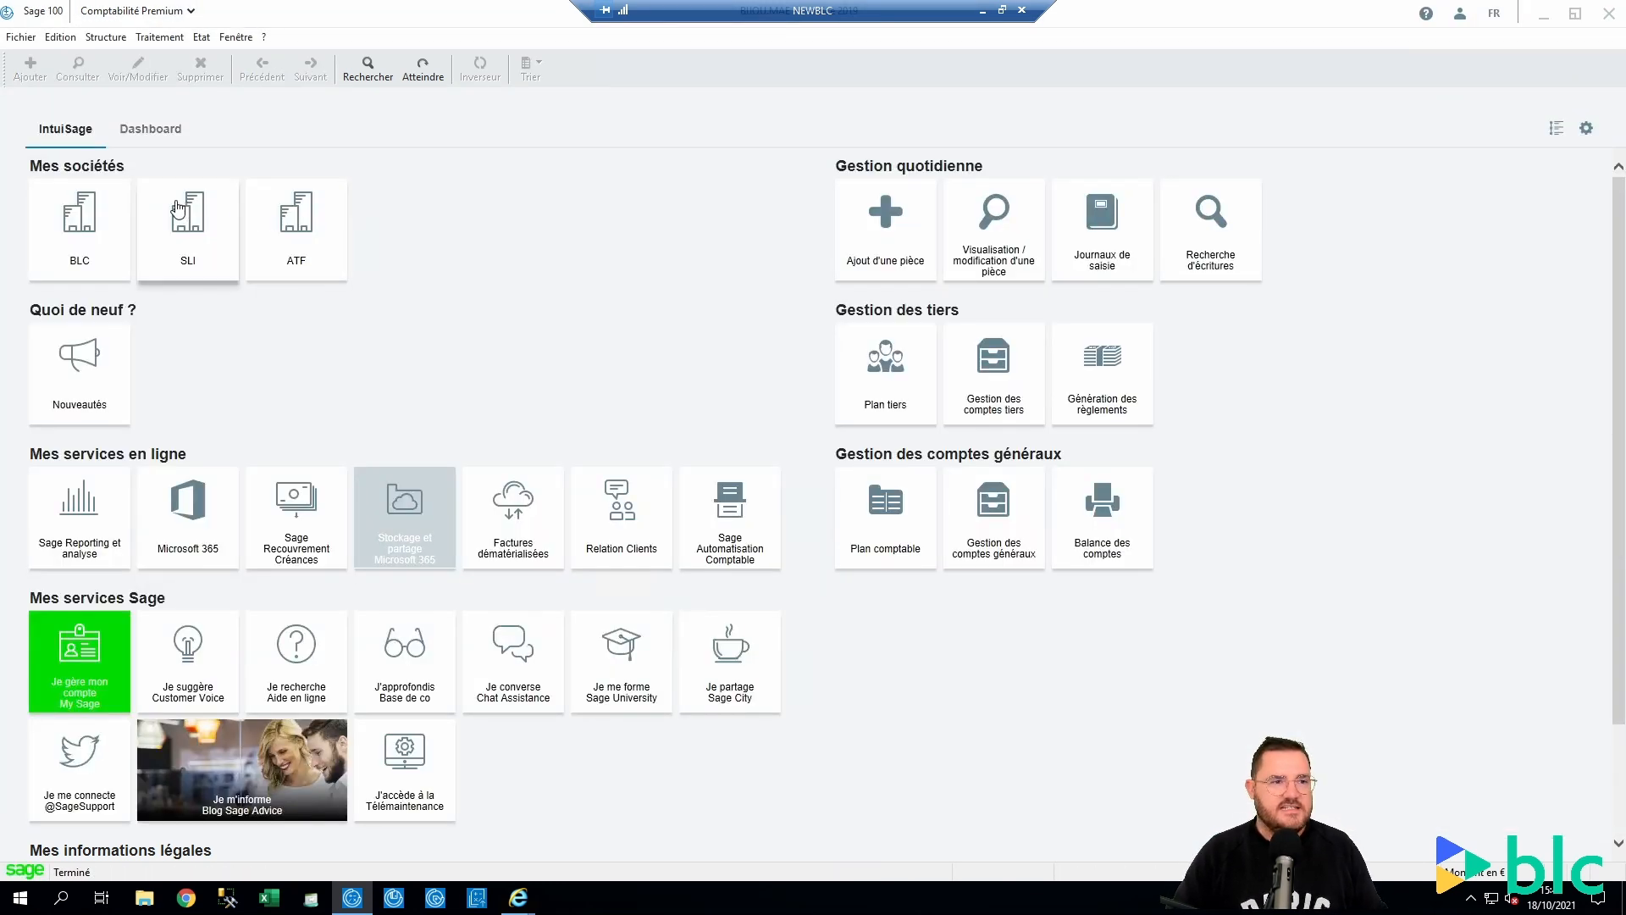
Append ' - @R' (Référence) to the ACH journal code's custom label, making '@T - @F - @R'
{"action": "left_click", "coordinate": [102, 42]}
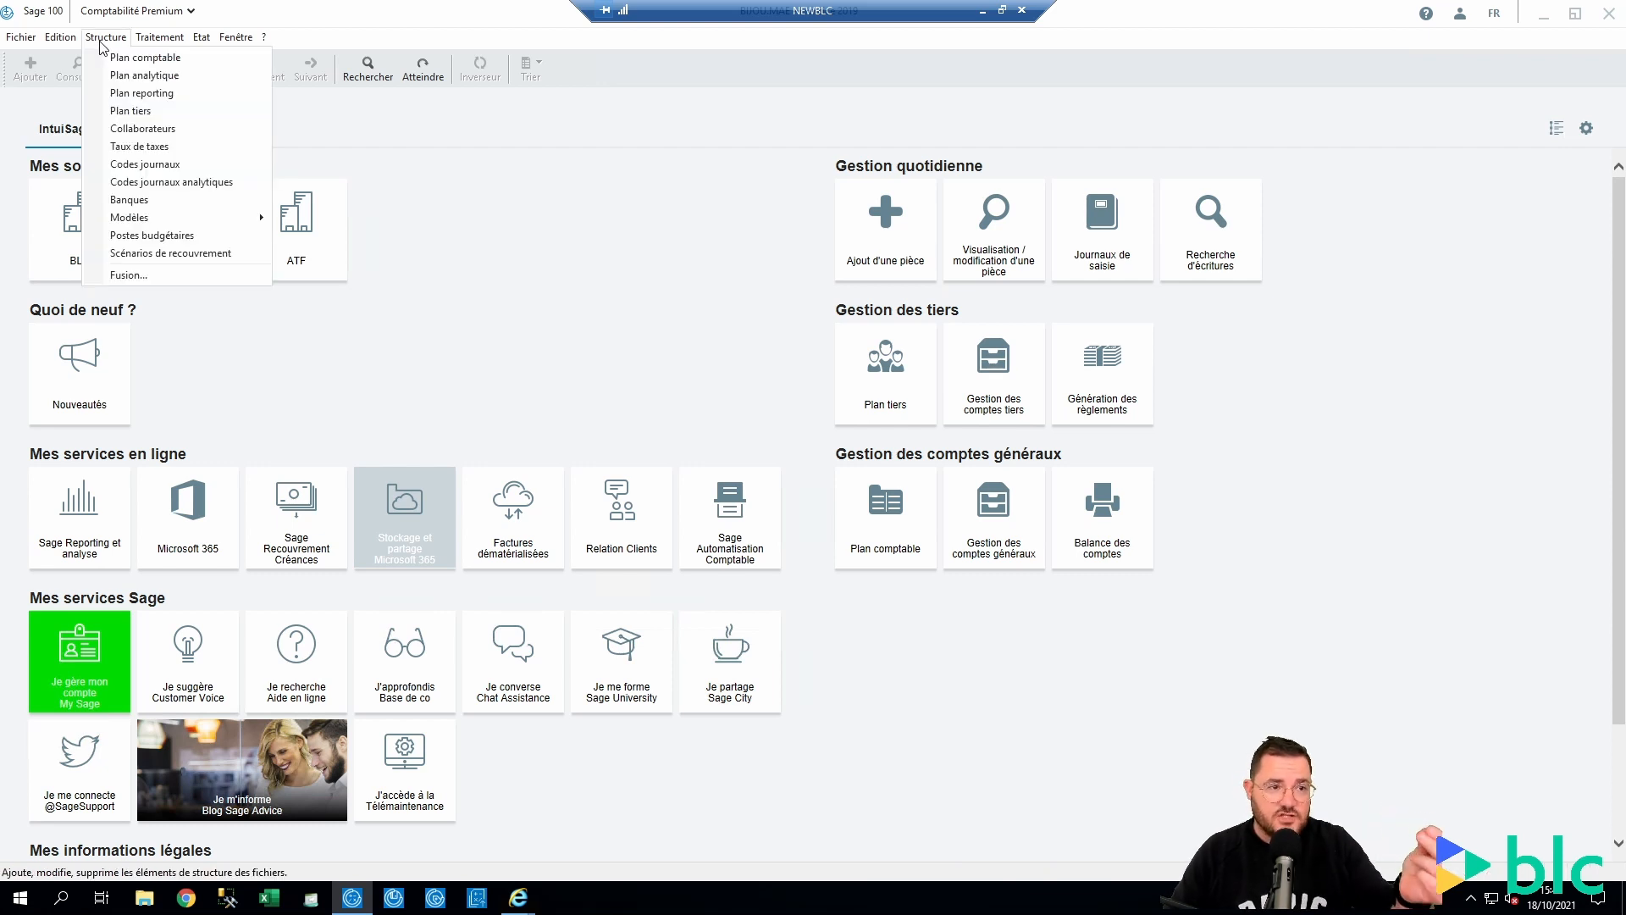
{"action": "left_click", "coordinate": [122, 164]}
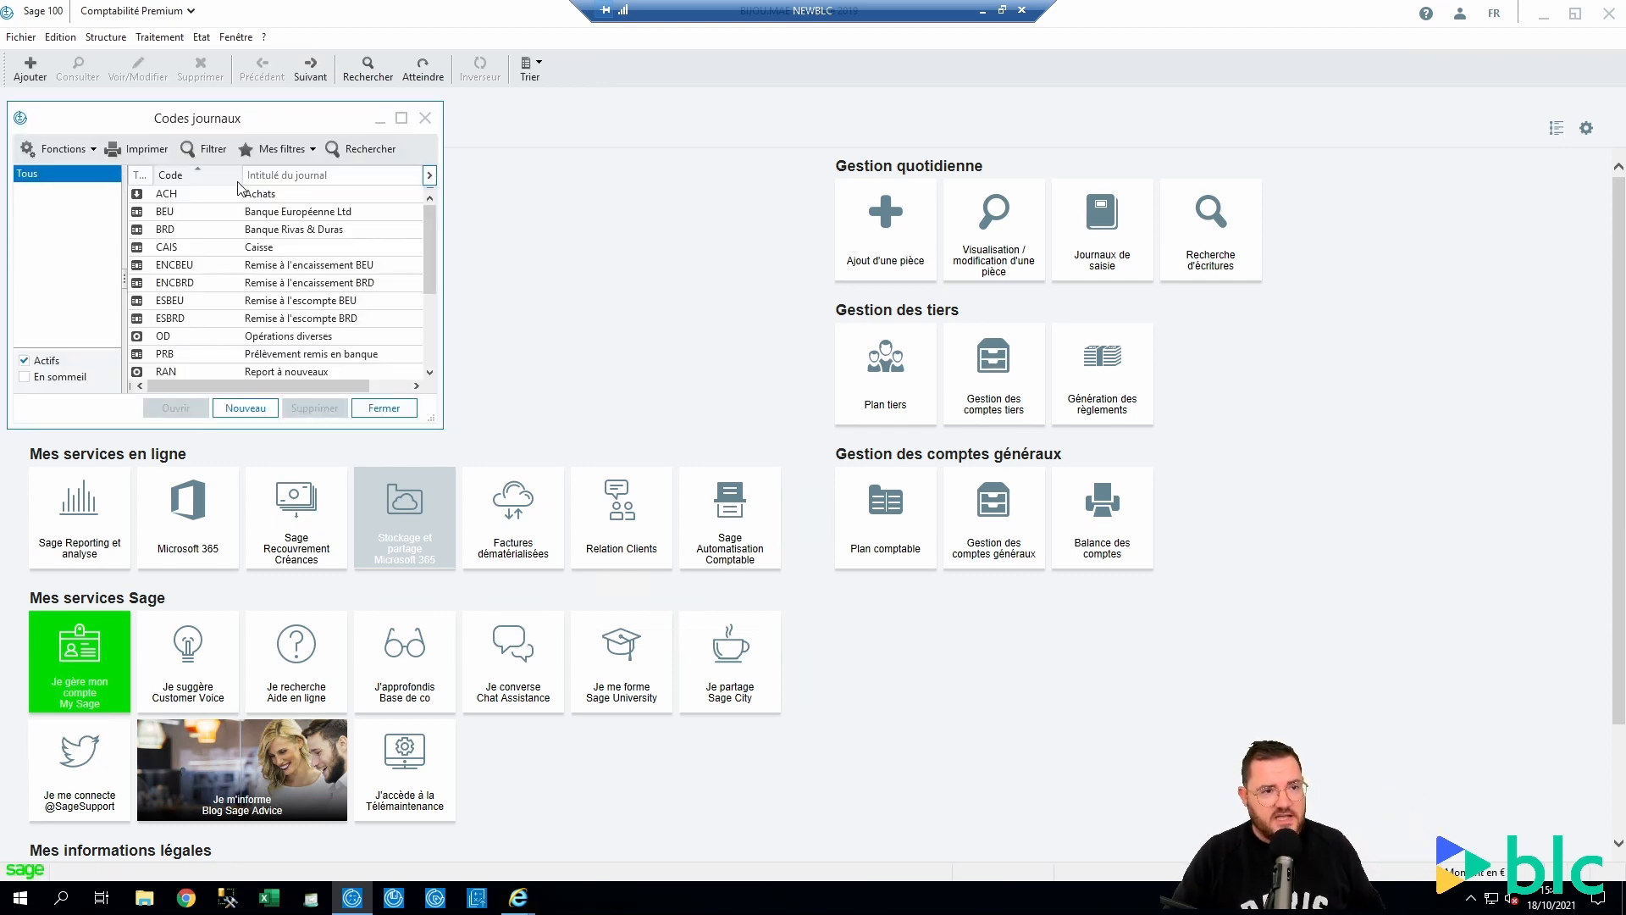
{"action": "double_click", "coordinate": [275, 199]}
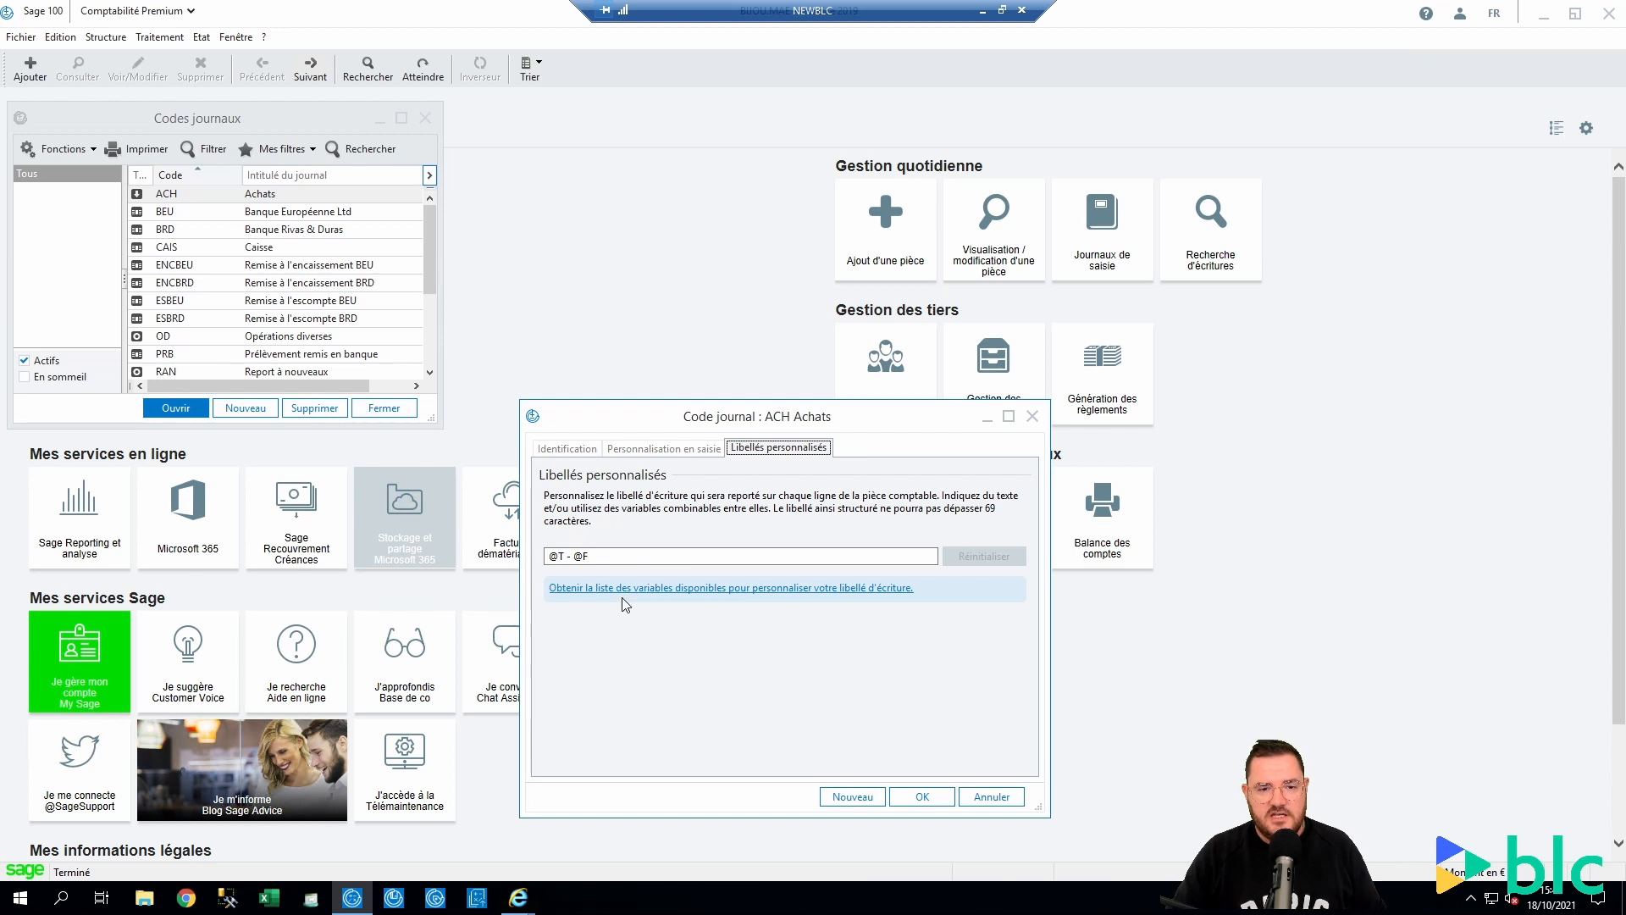
{"action": "left_click", "coordinate": [649, 589]}
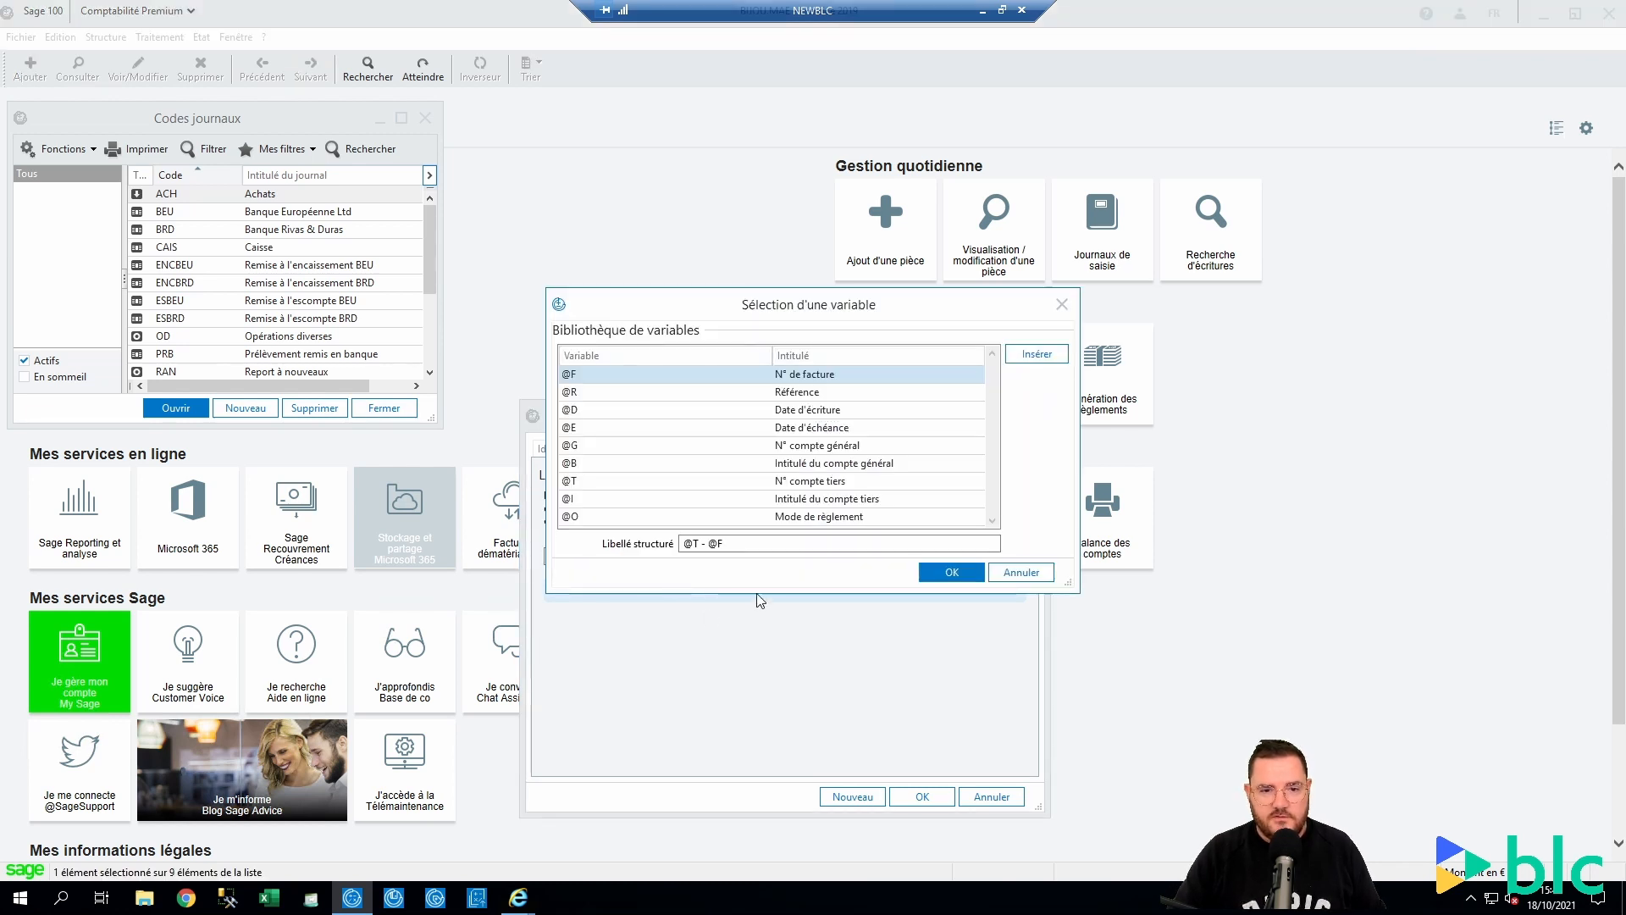
{"action": "left_click", "coordinate": [781, 545]}
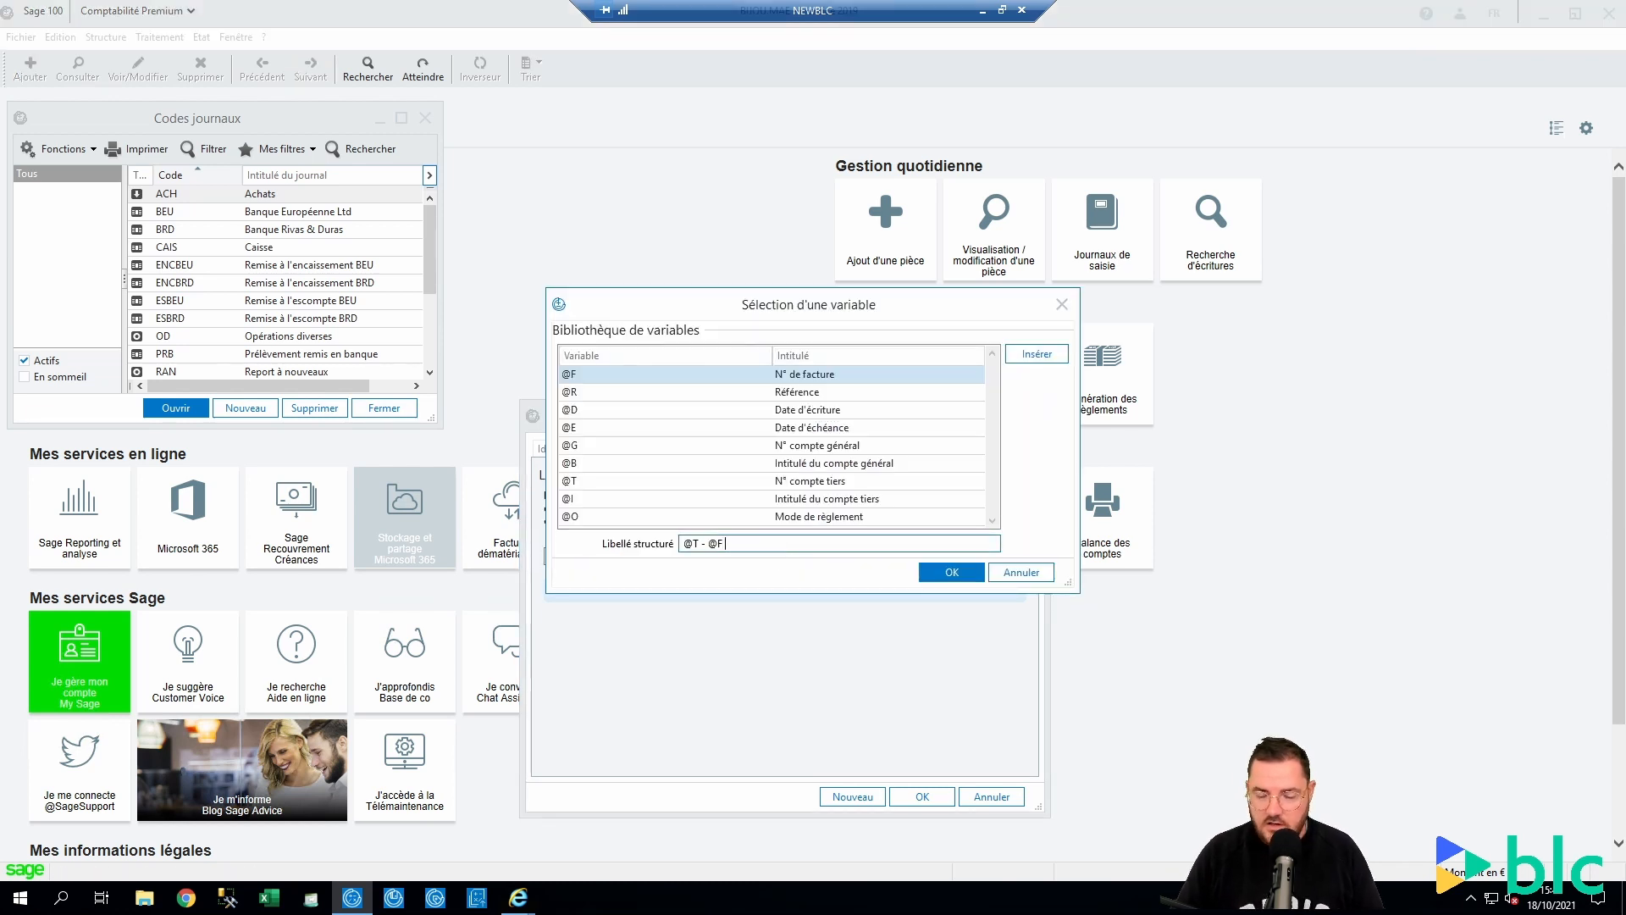
{"action": "type", "text": "-"}
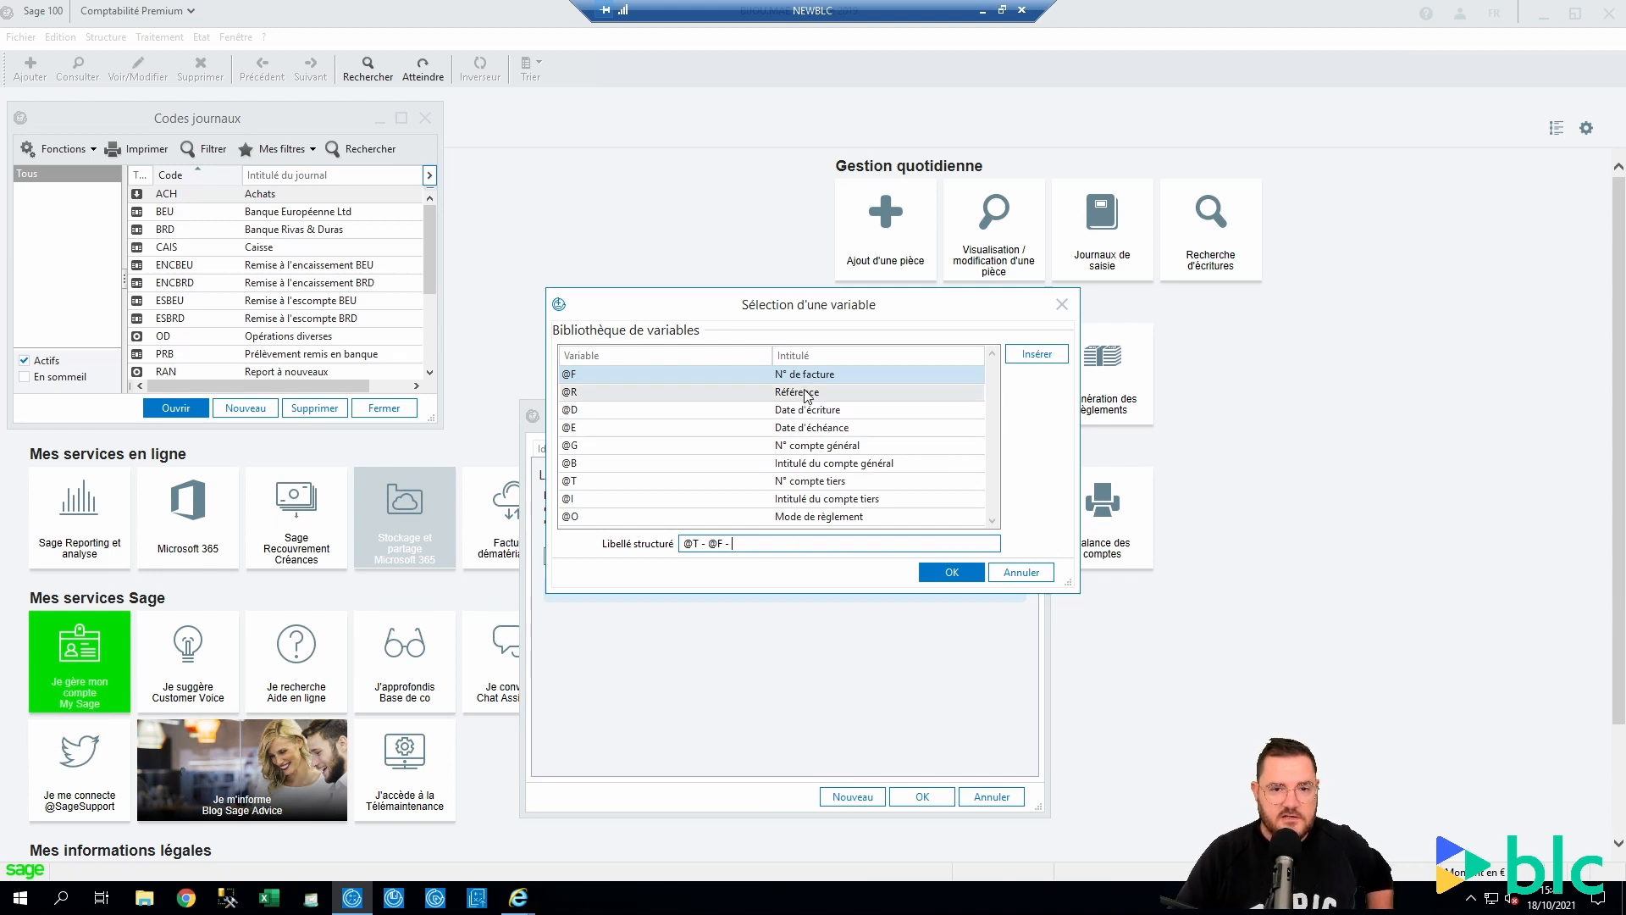
{"action": "double_click", "coordinate": [813, 391]}
{"action": "left_click", "coordinate": [949, 573]}
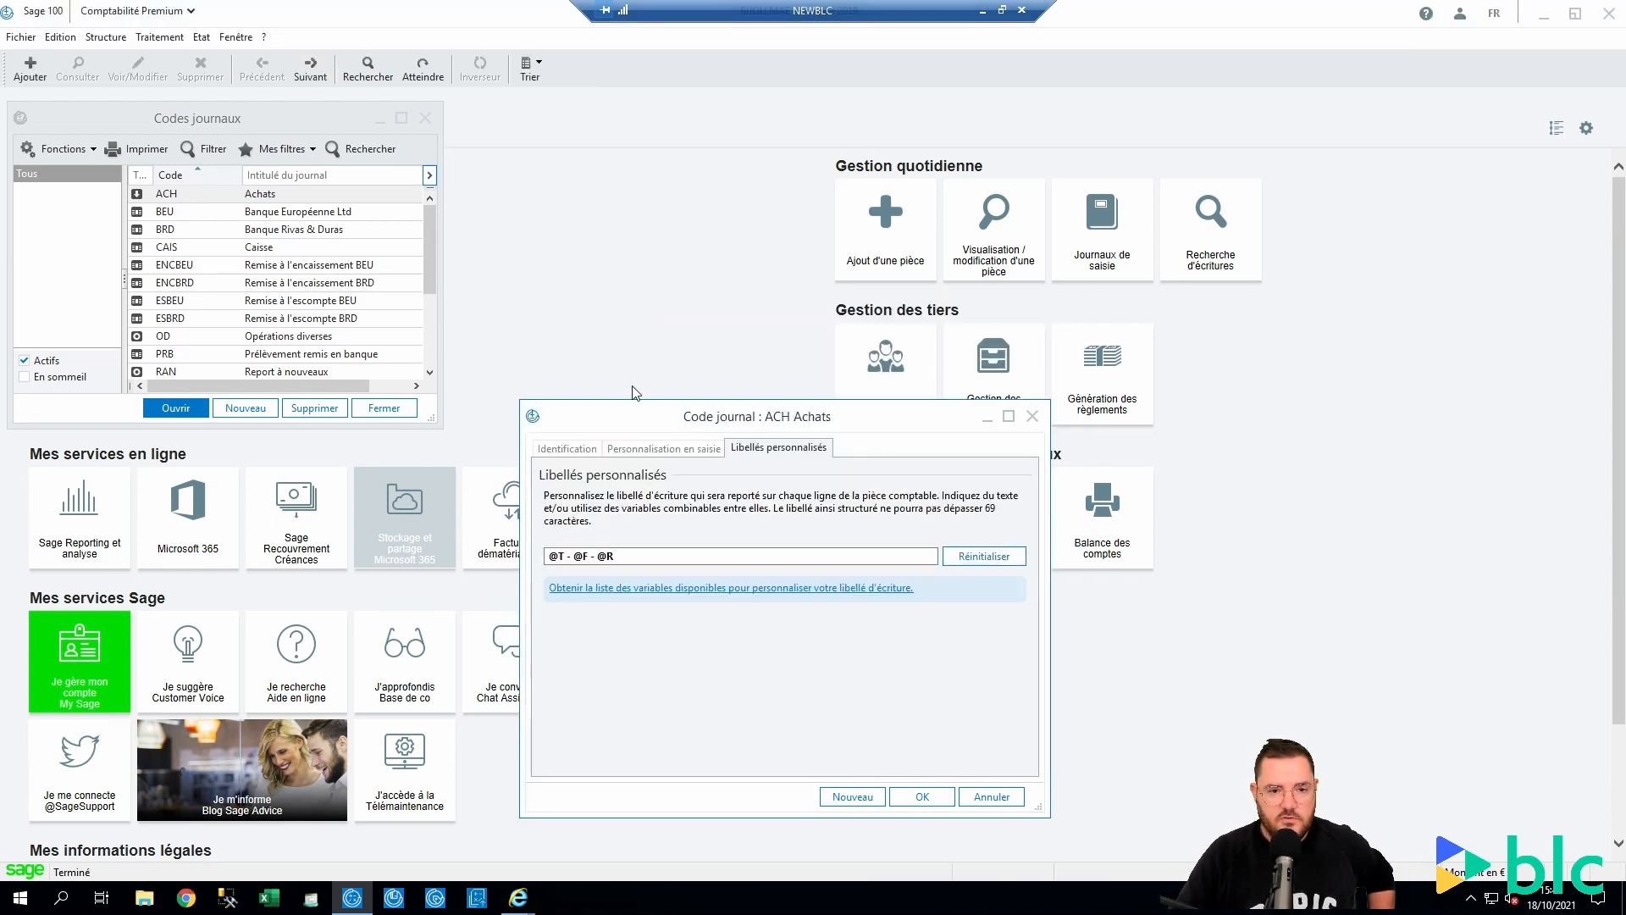
{"action": "left_click", "coordinate": [922, 796]}
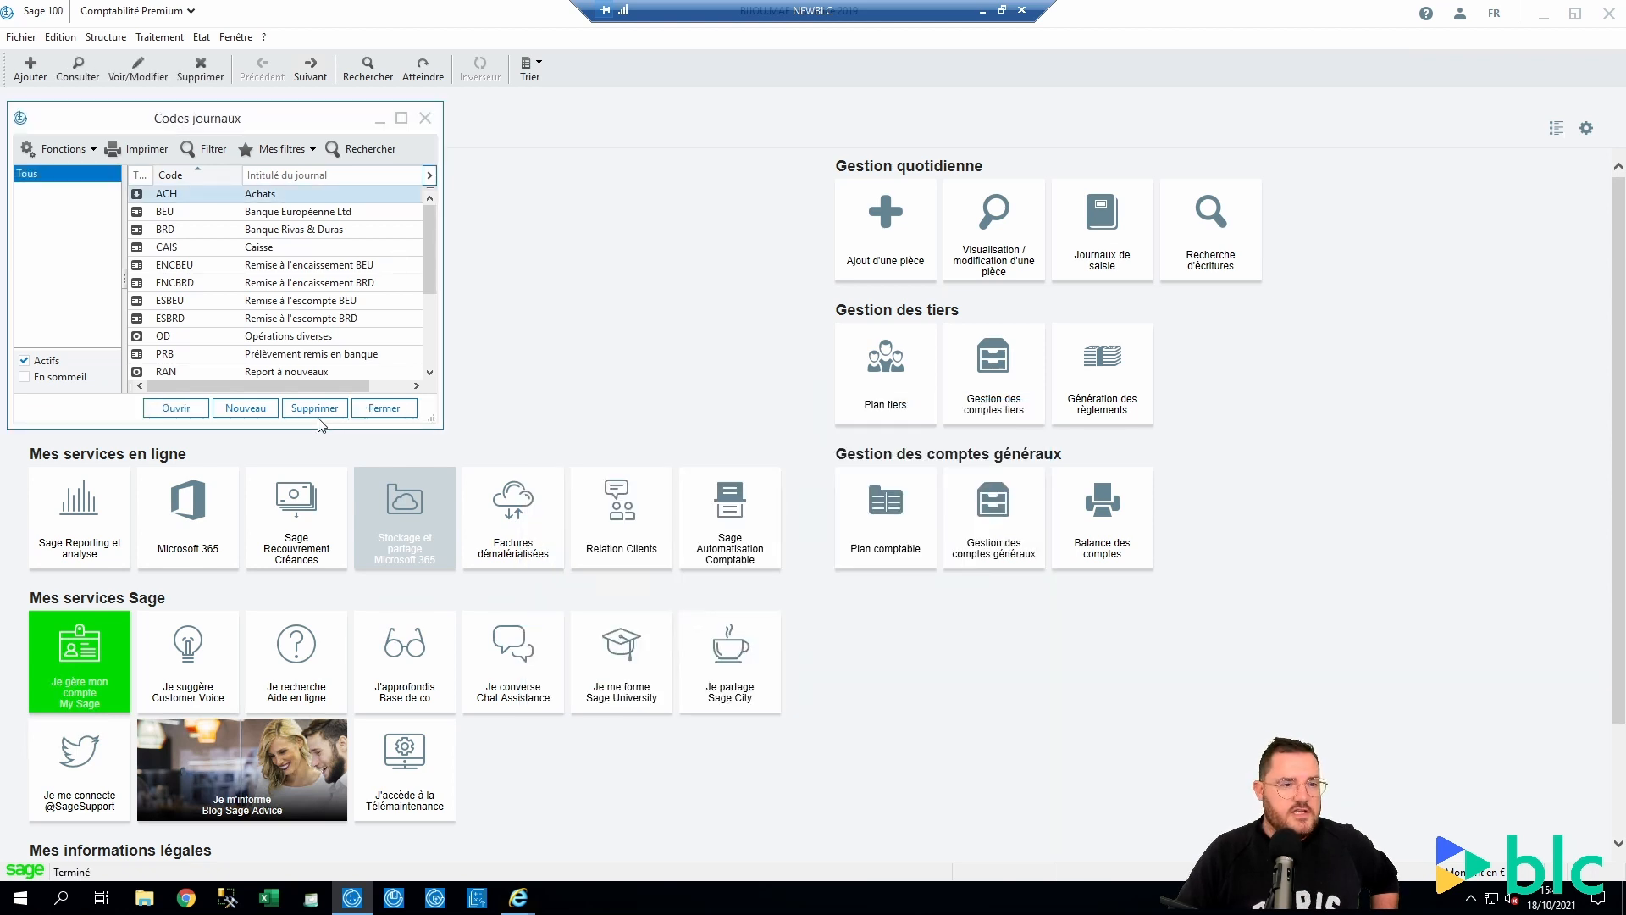
{"action": "left_click", "coordinate": [383, 407]}
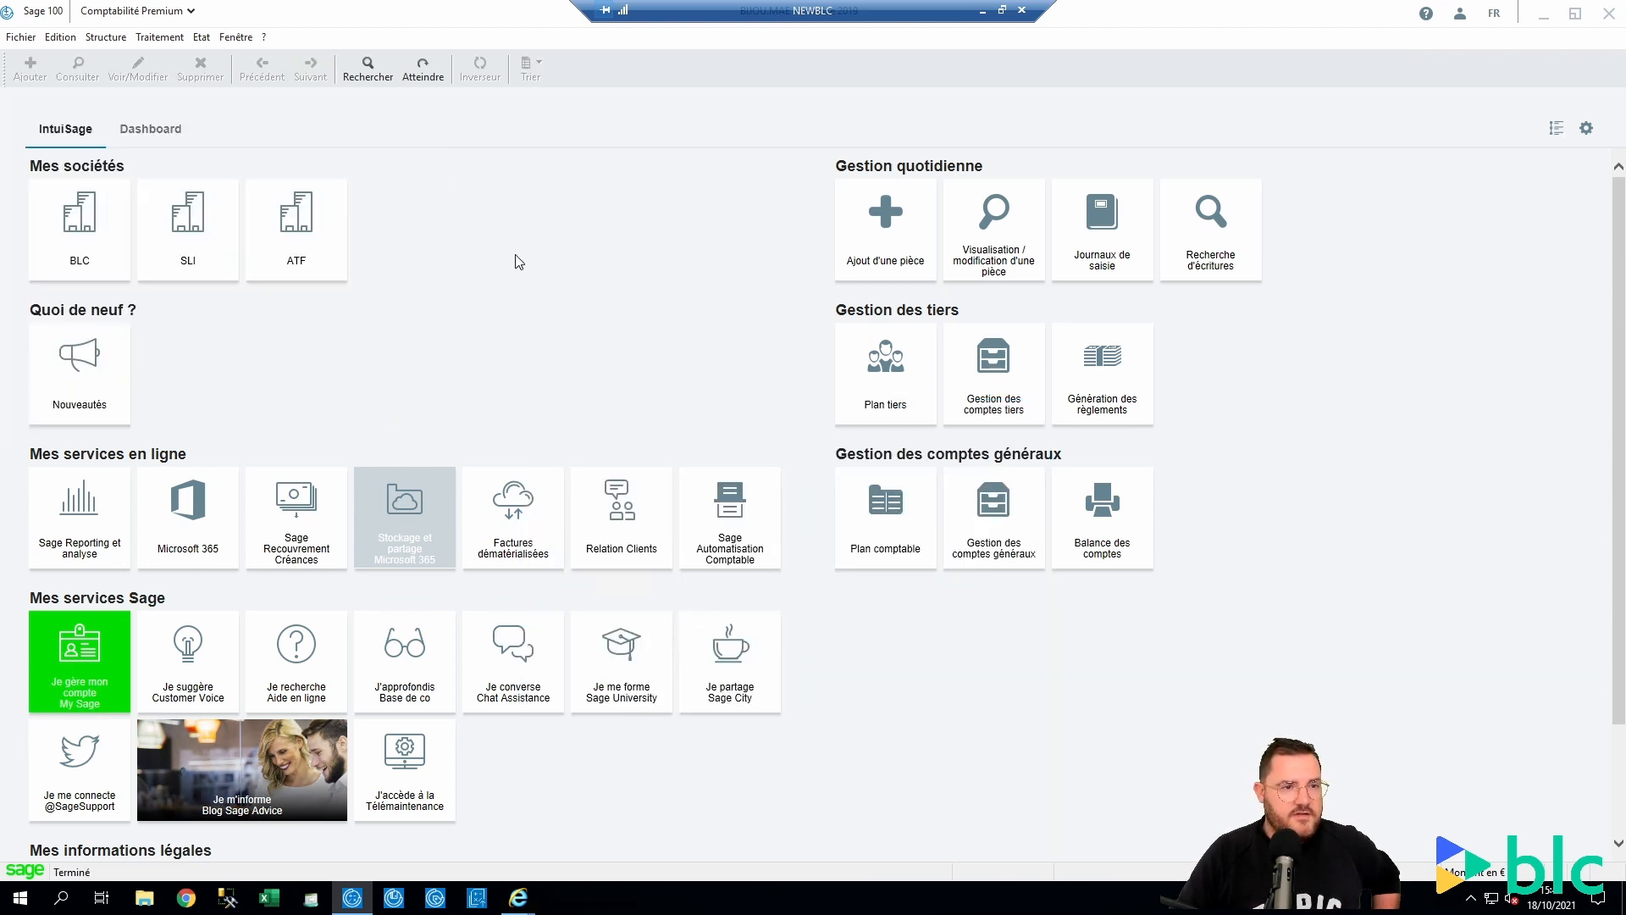
Open Achats/mai19 and begin a test entry with invoice BLC100CV8 and reference TOP
{"action": "left_click", "coordinate": [159, 36]}
{"action": "left_click", "coordinate": [204, 151]}
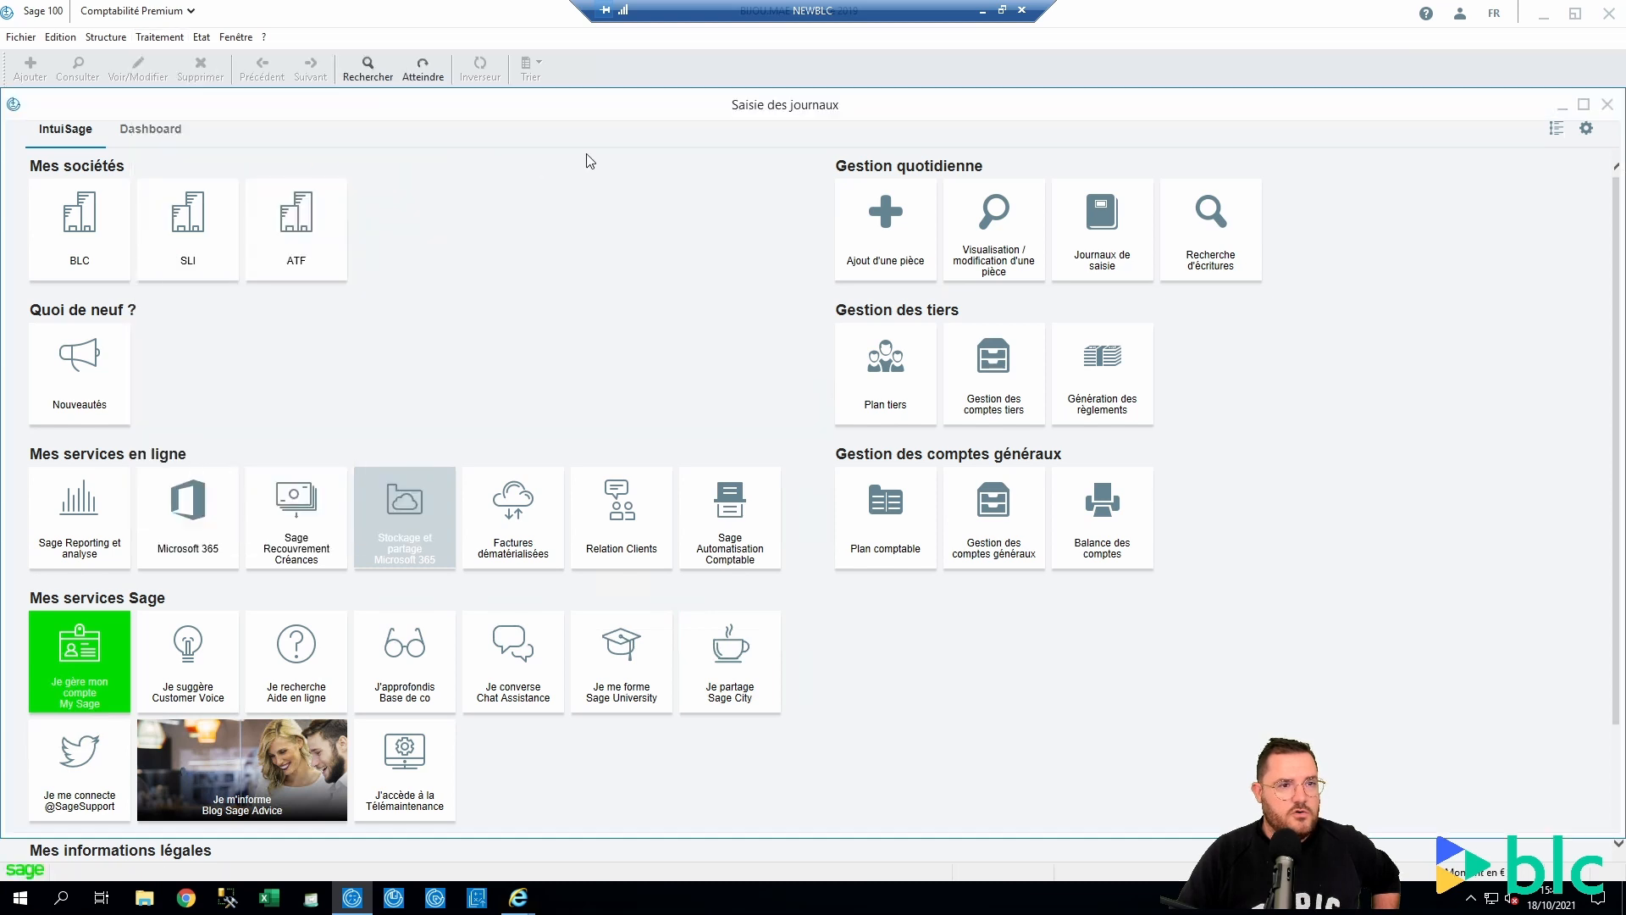
{"action": "left_click", "coordinate": [581, 256]}
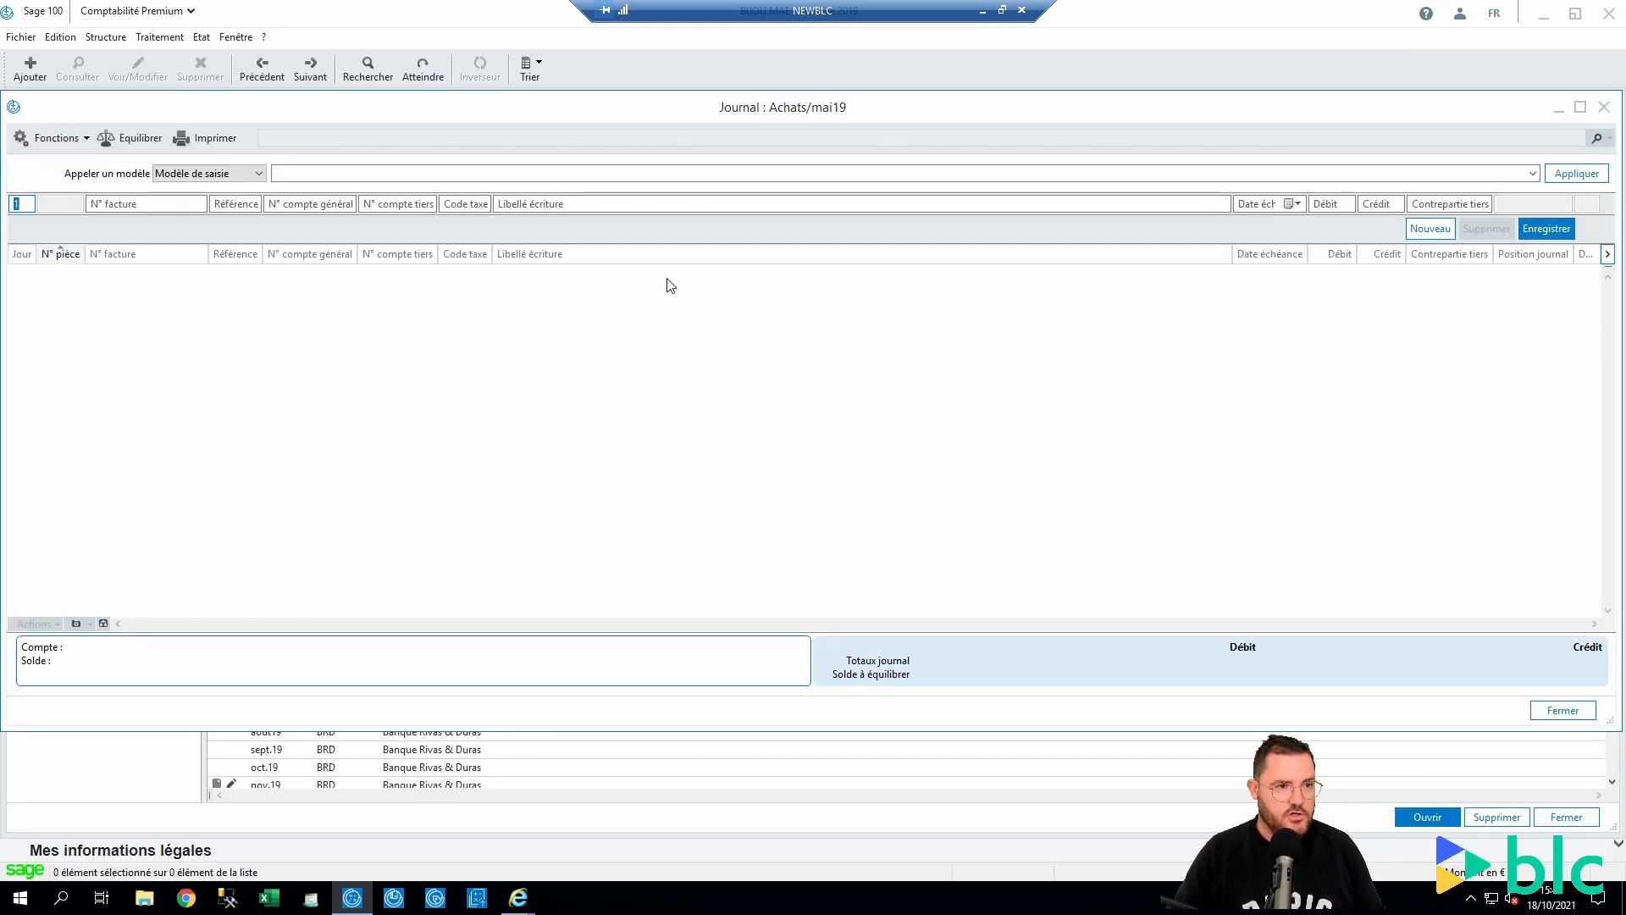
{"action": "key", "text": "Tab"}
{"action": "type", "text": "BL"}
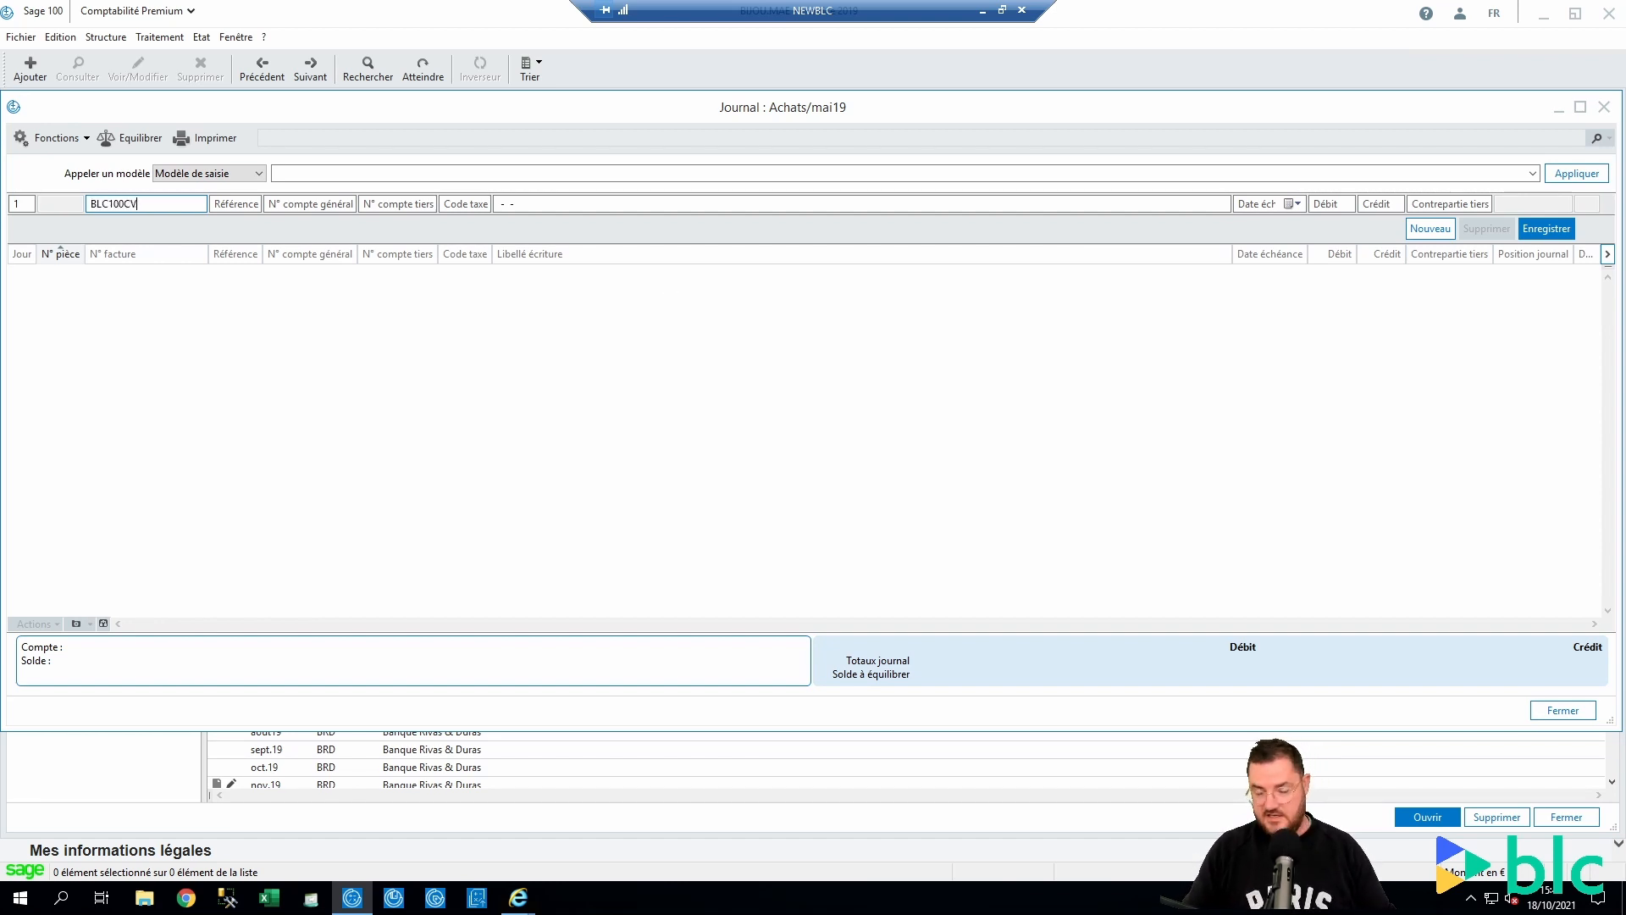
{"action": "key", "text": "Tab"}
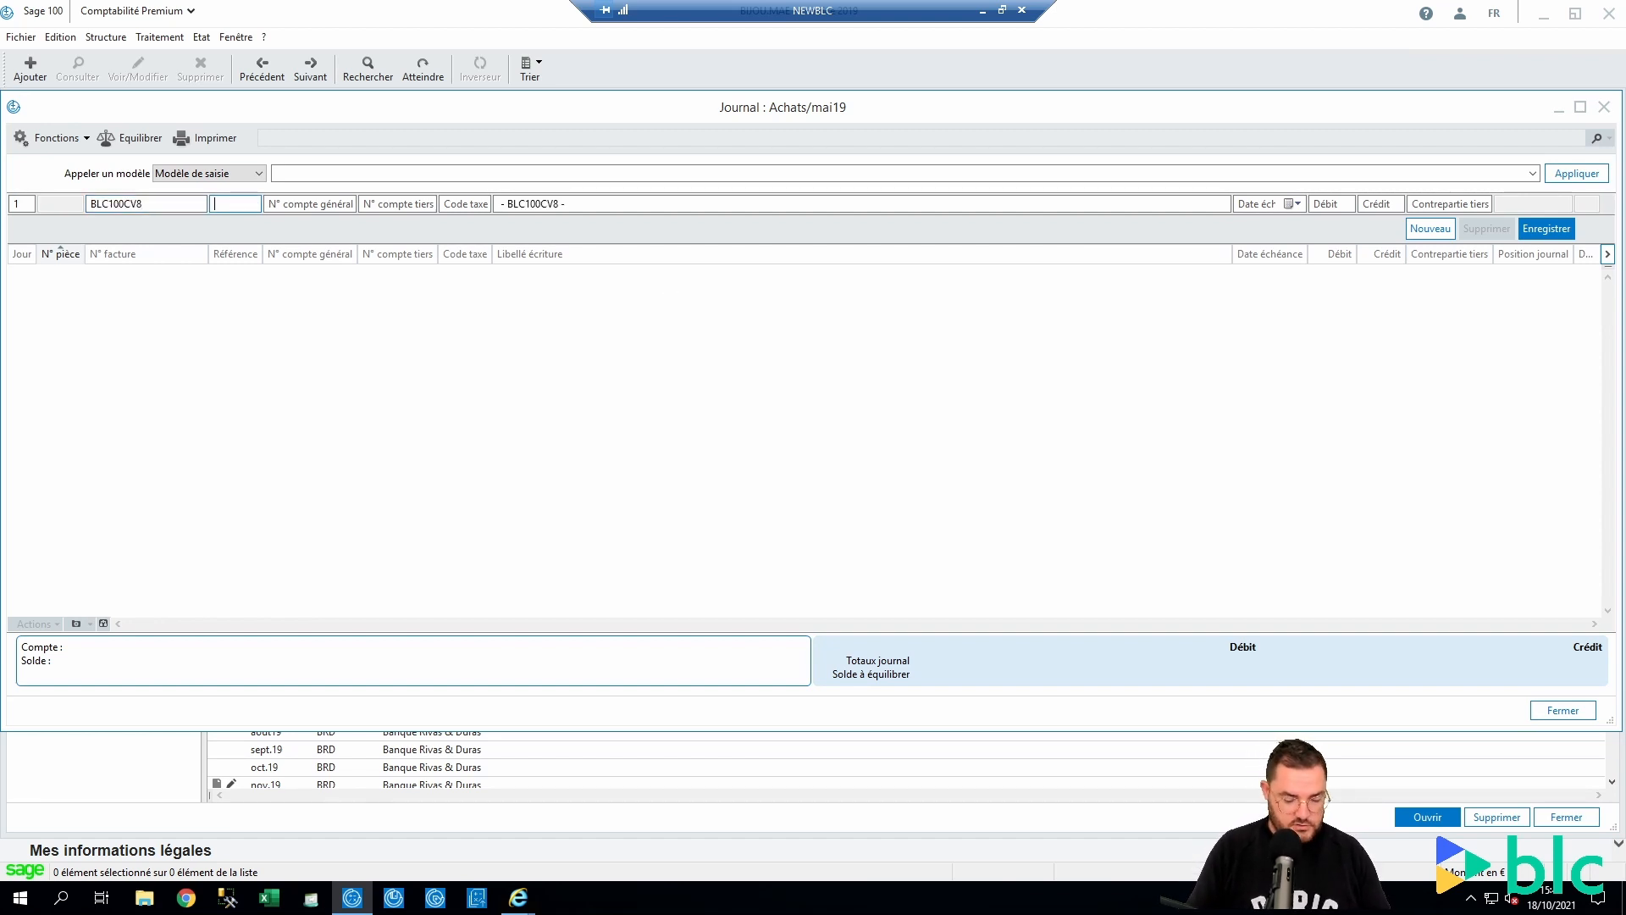
{"action": "key", "text": "Tab"}
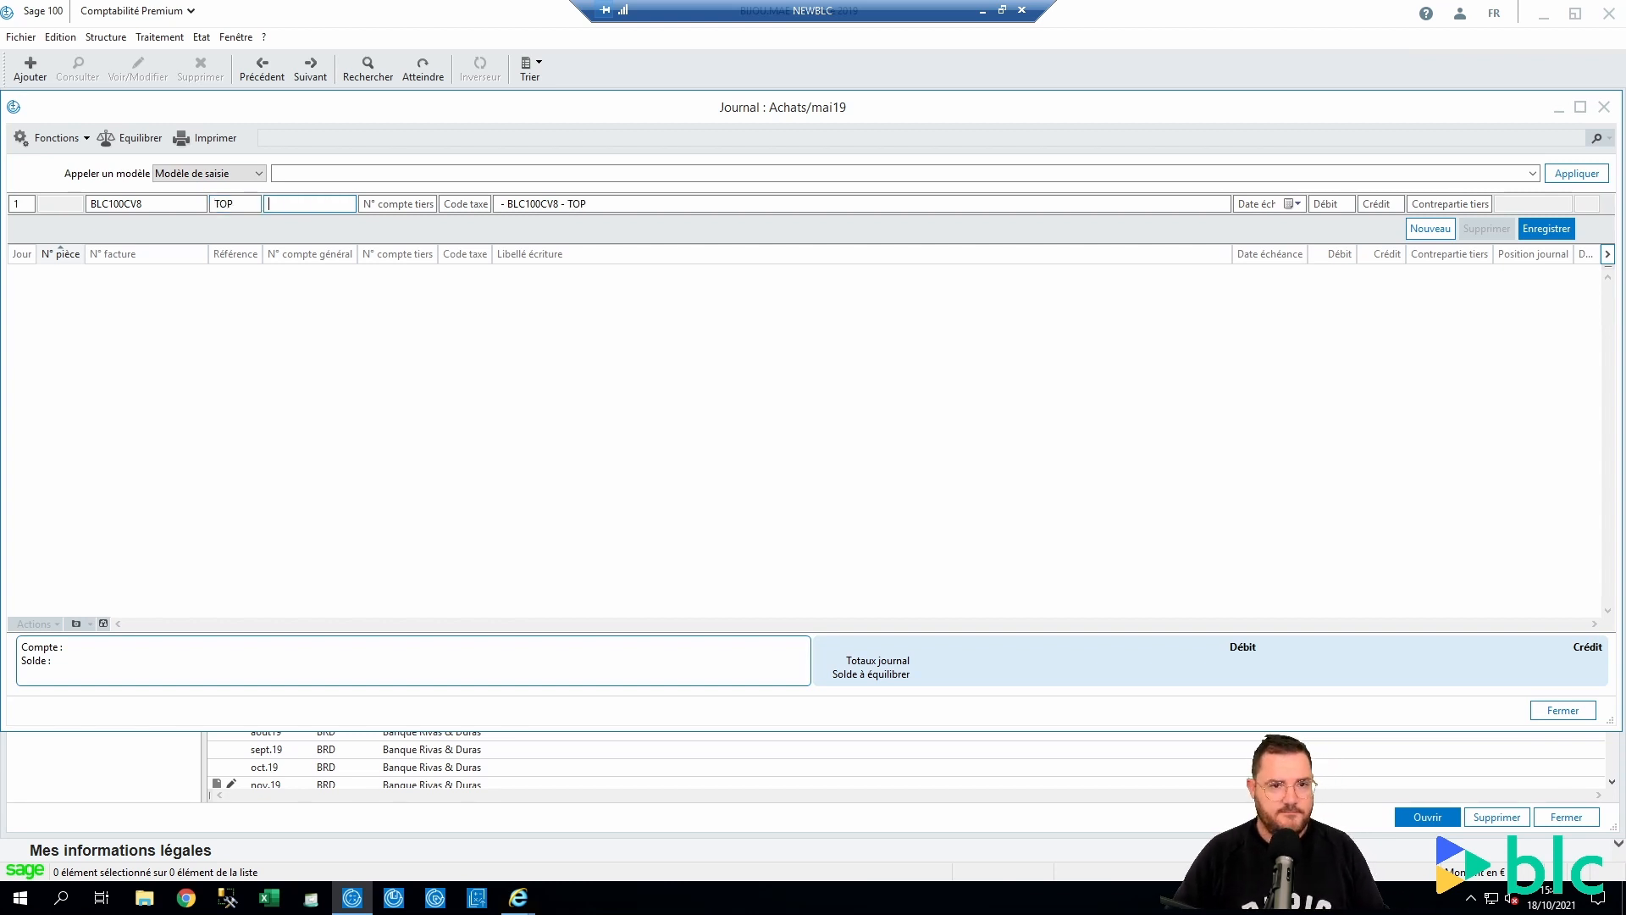
Pick supplier BLANC to see the label 'BLANC - BLC100CV8 - TOP', then close the journal
{"action": "key", "text": "Tab"}
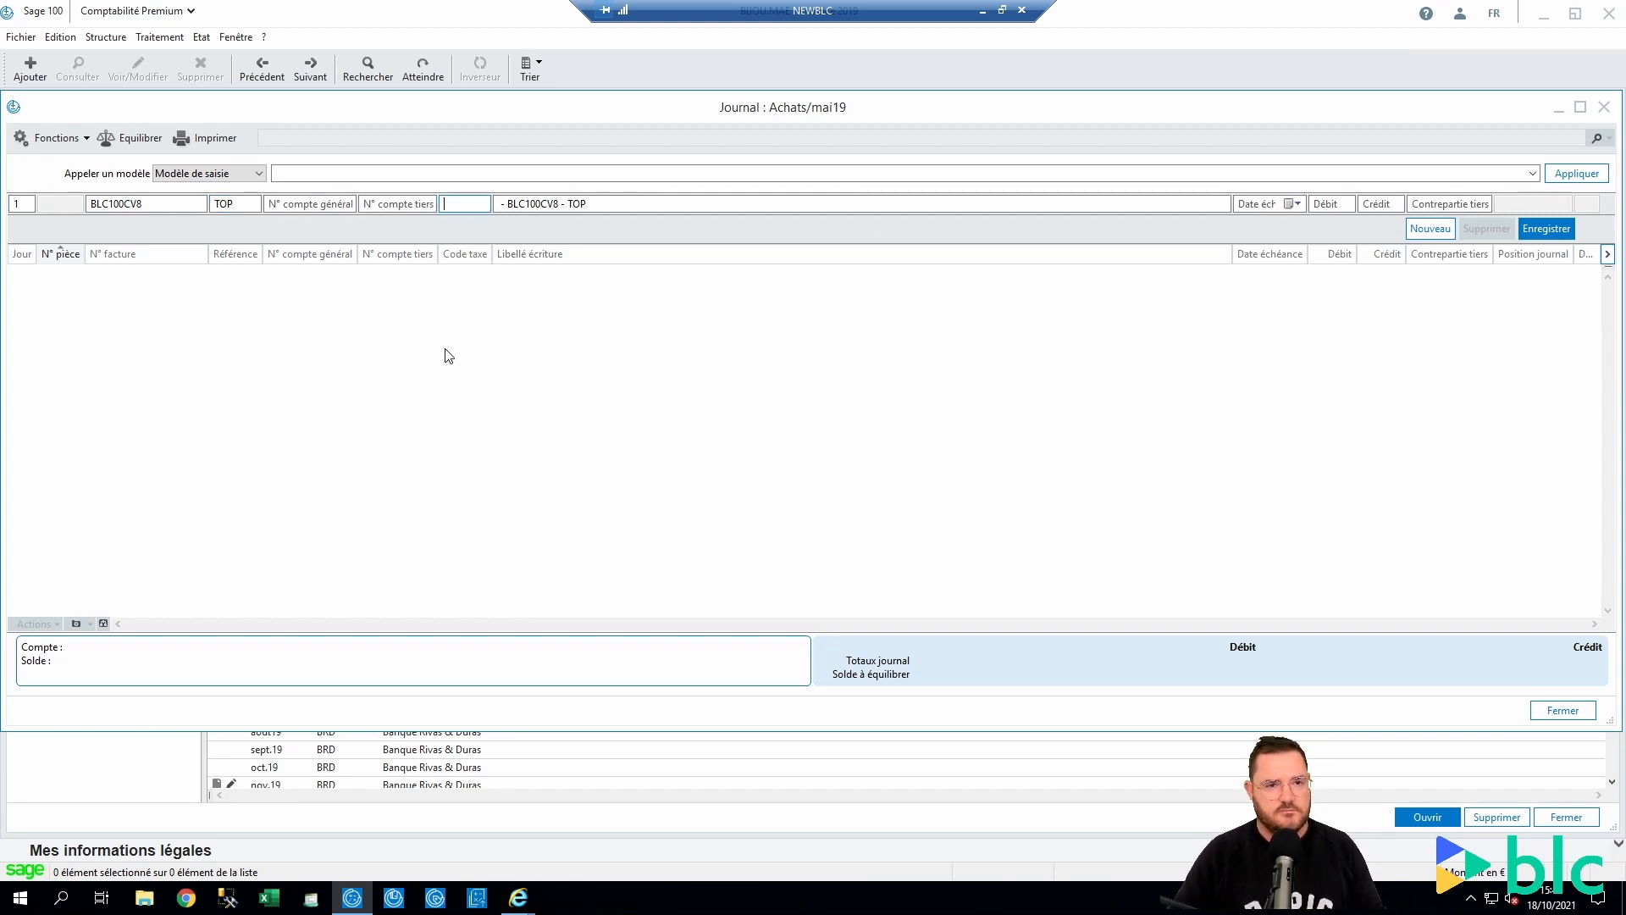
{"action": "key", "text": "F4"}
{"action": "key", "text": "Down"}
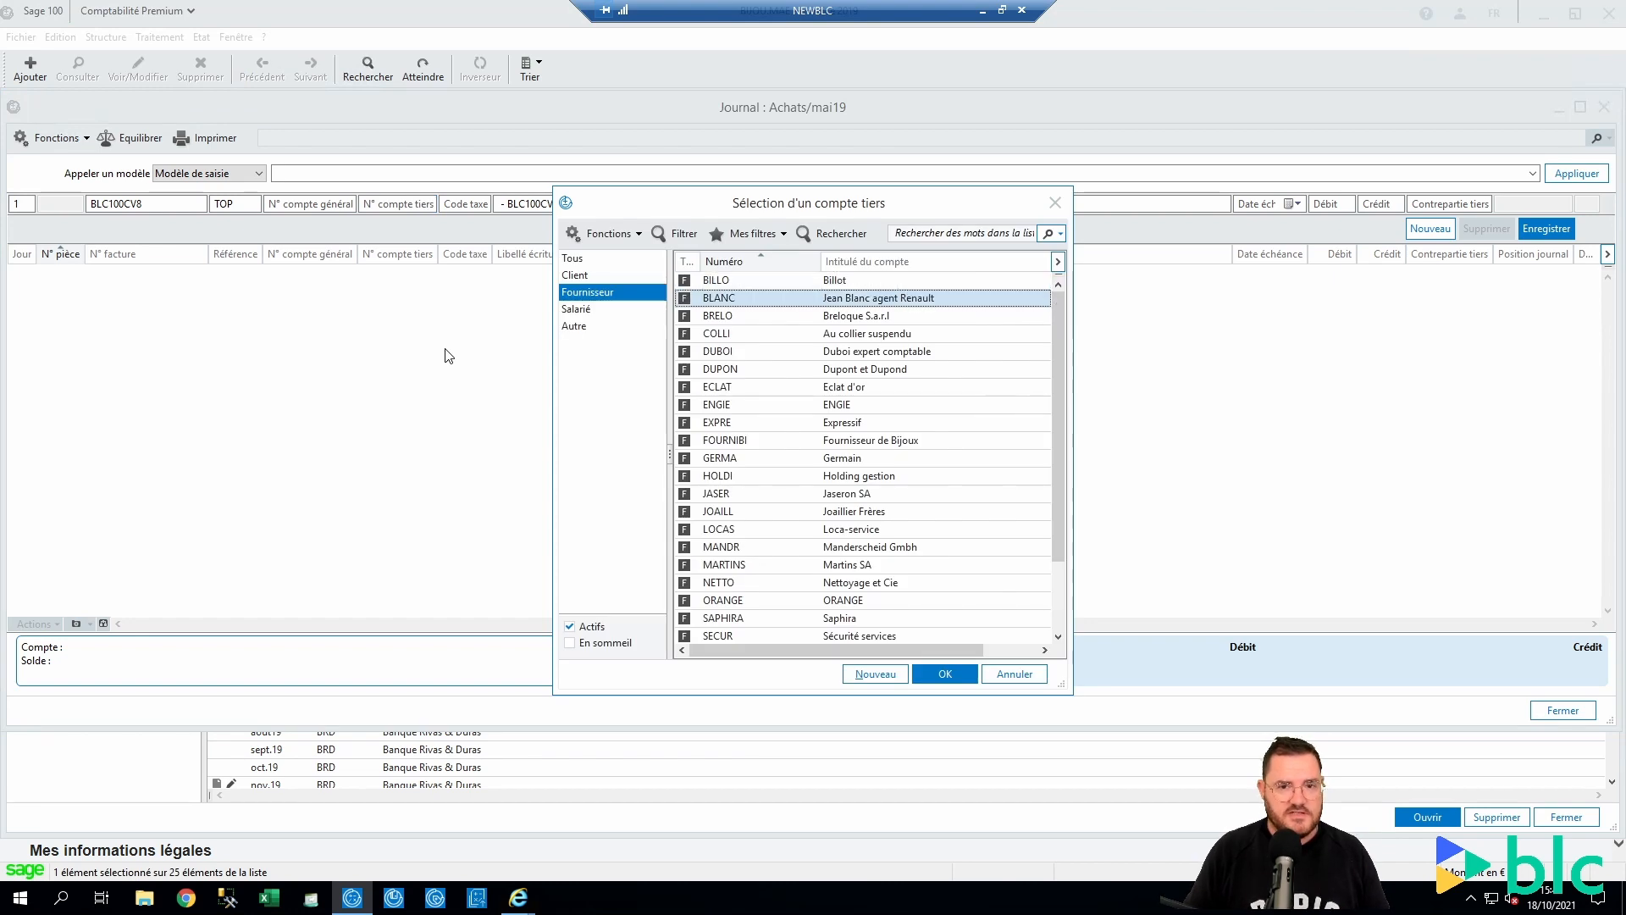
{"action": "key", "text": "Return"}
{"action": "key", "text": "Tab"}
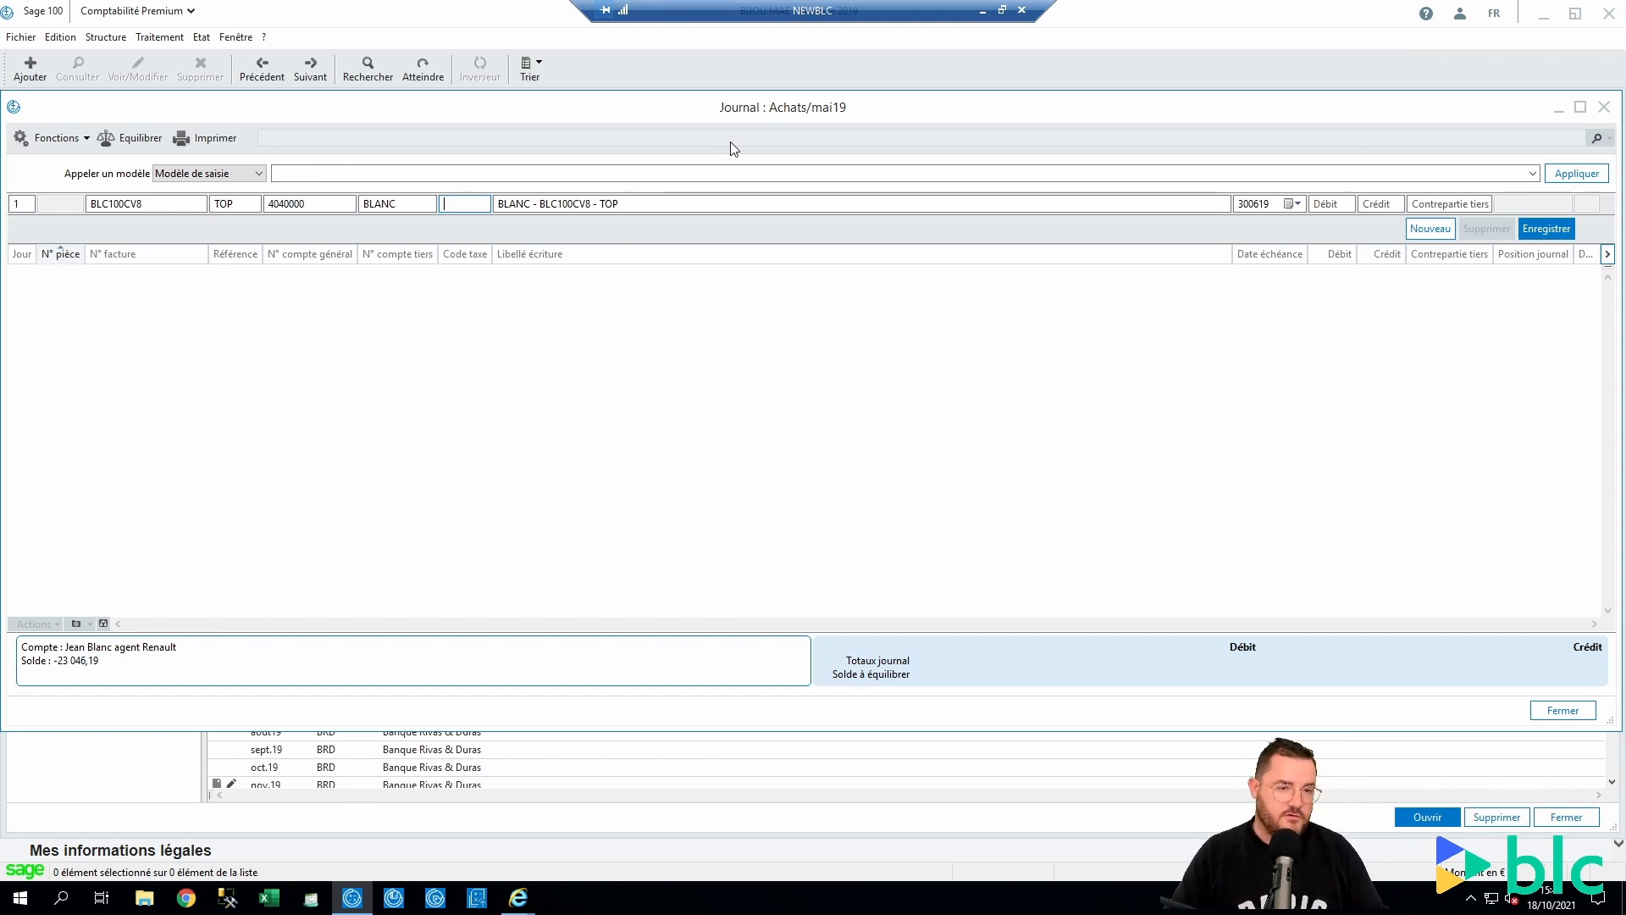
{"action": "key", "text": "Escape"}
{"action": "key", "text": "Escape"}
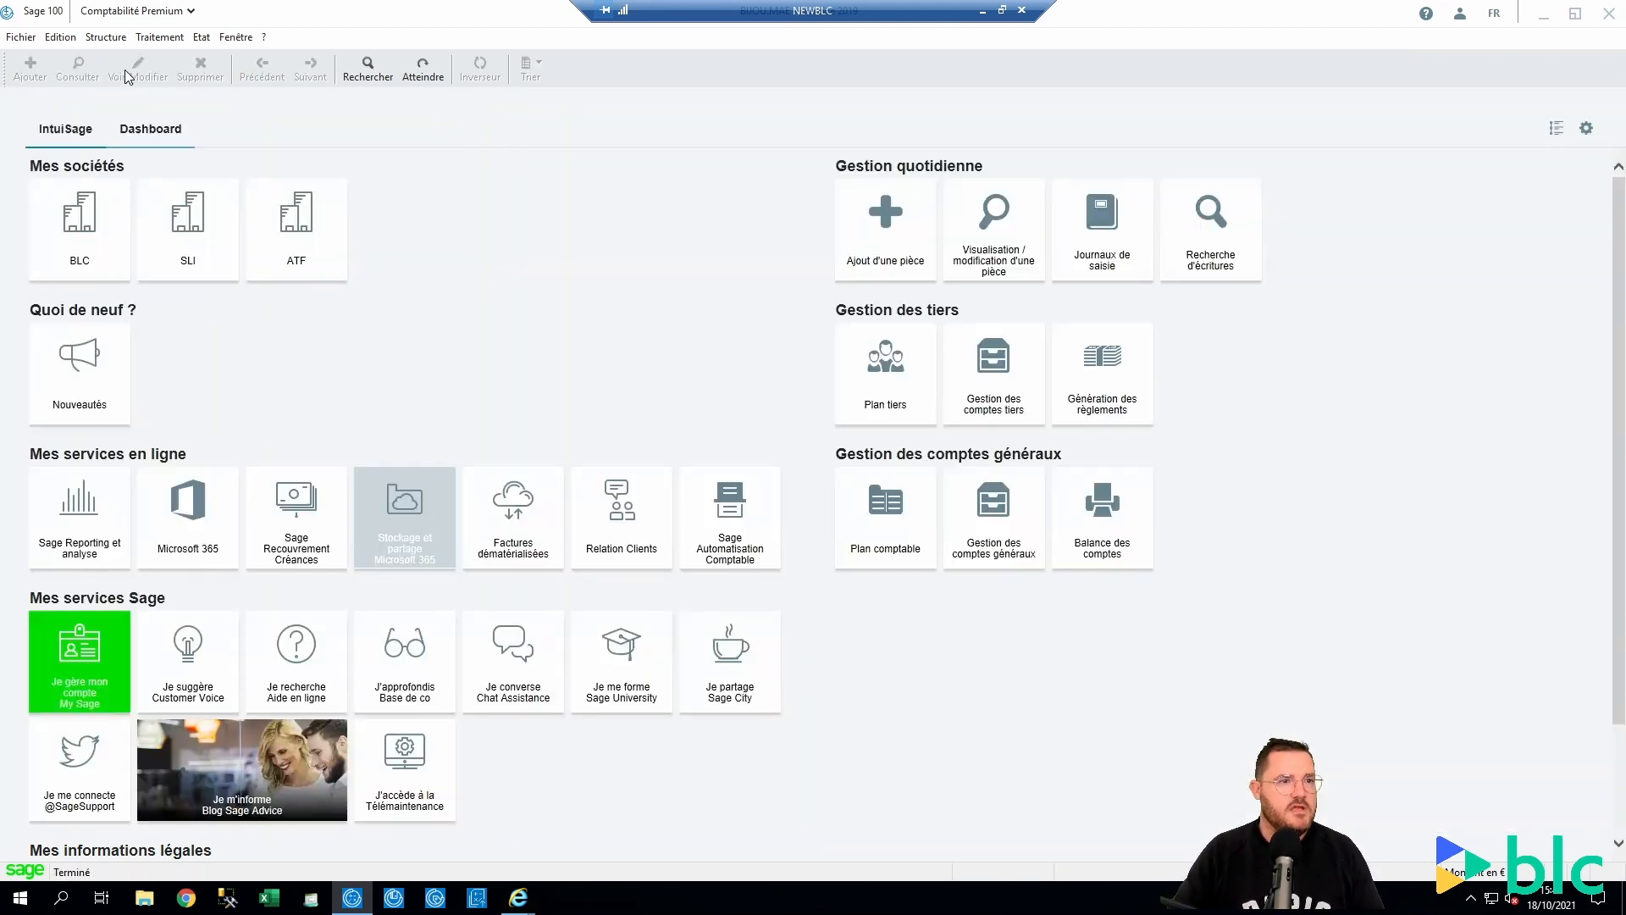
{"action": "left_click", "coordinate": [106, 37]}
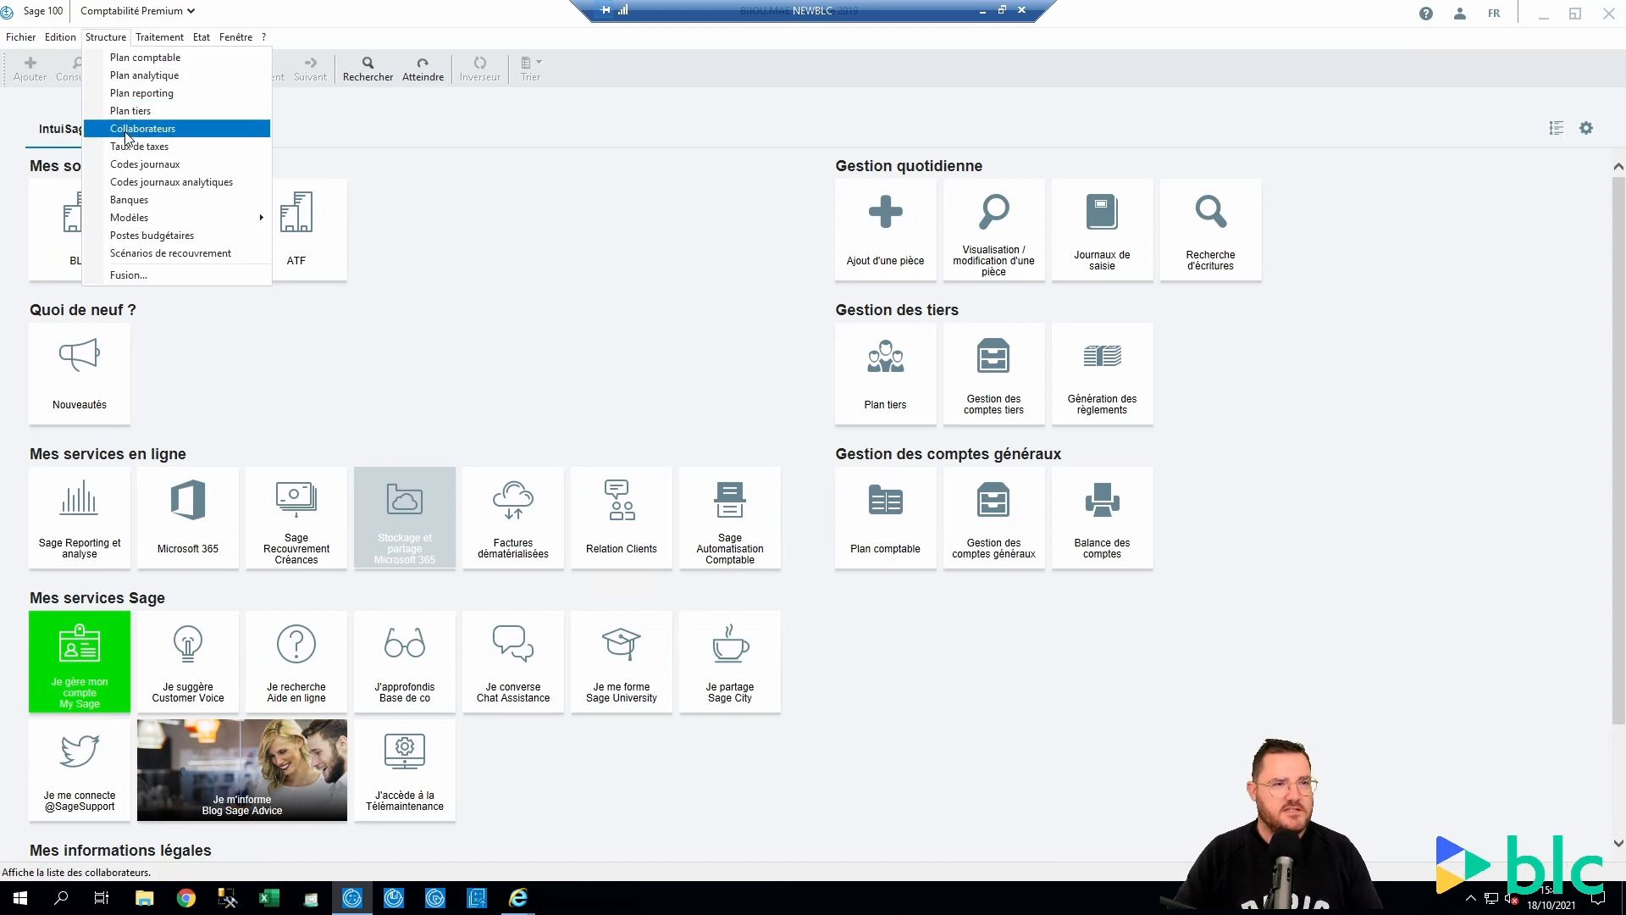
{"action": "left_click", "coordinate": [127, 164]}
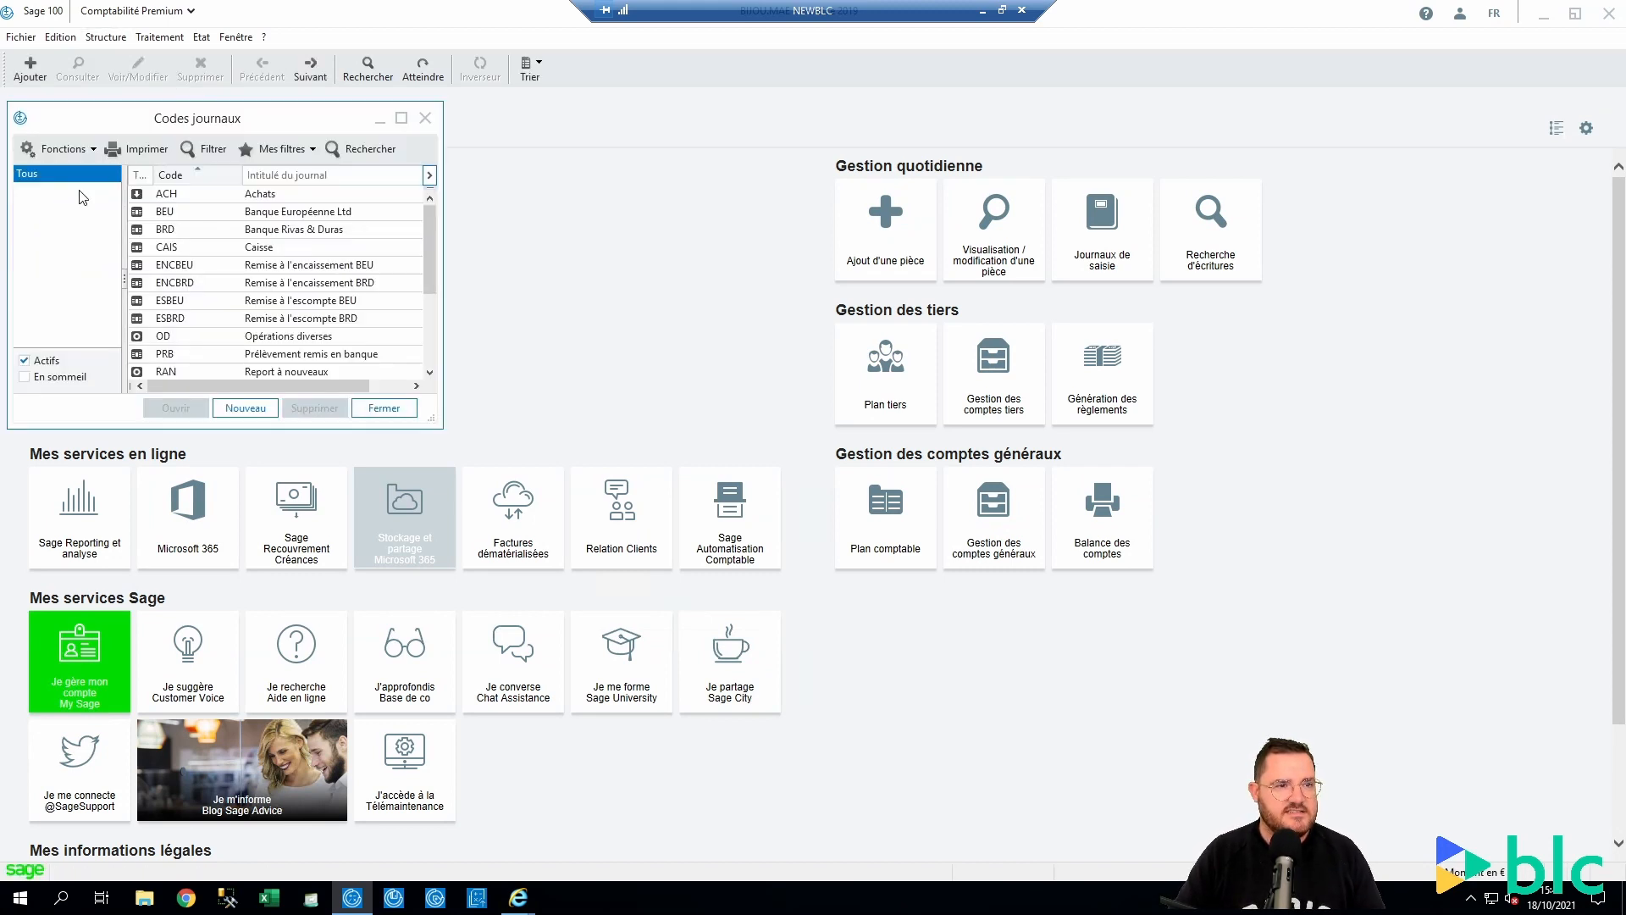
{"action": "double_click", "coordinate": [265, 204]}
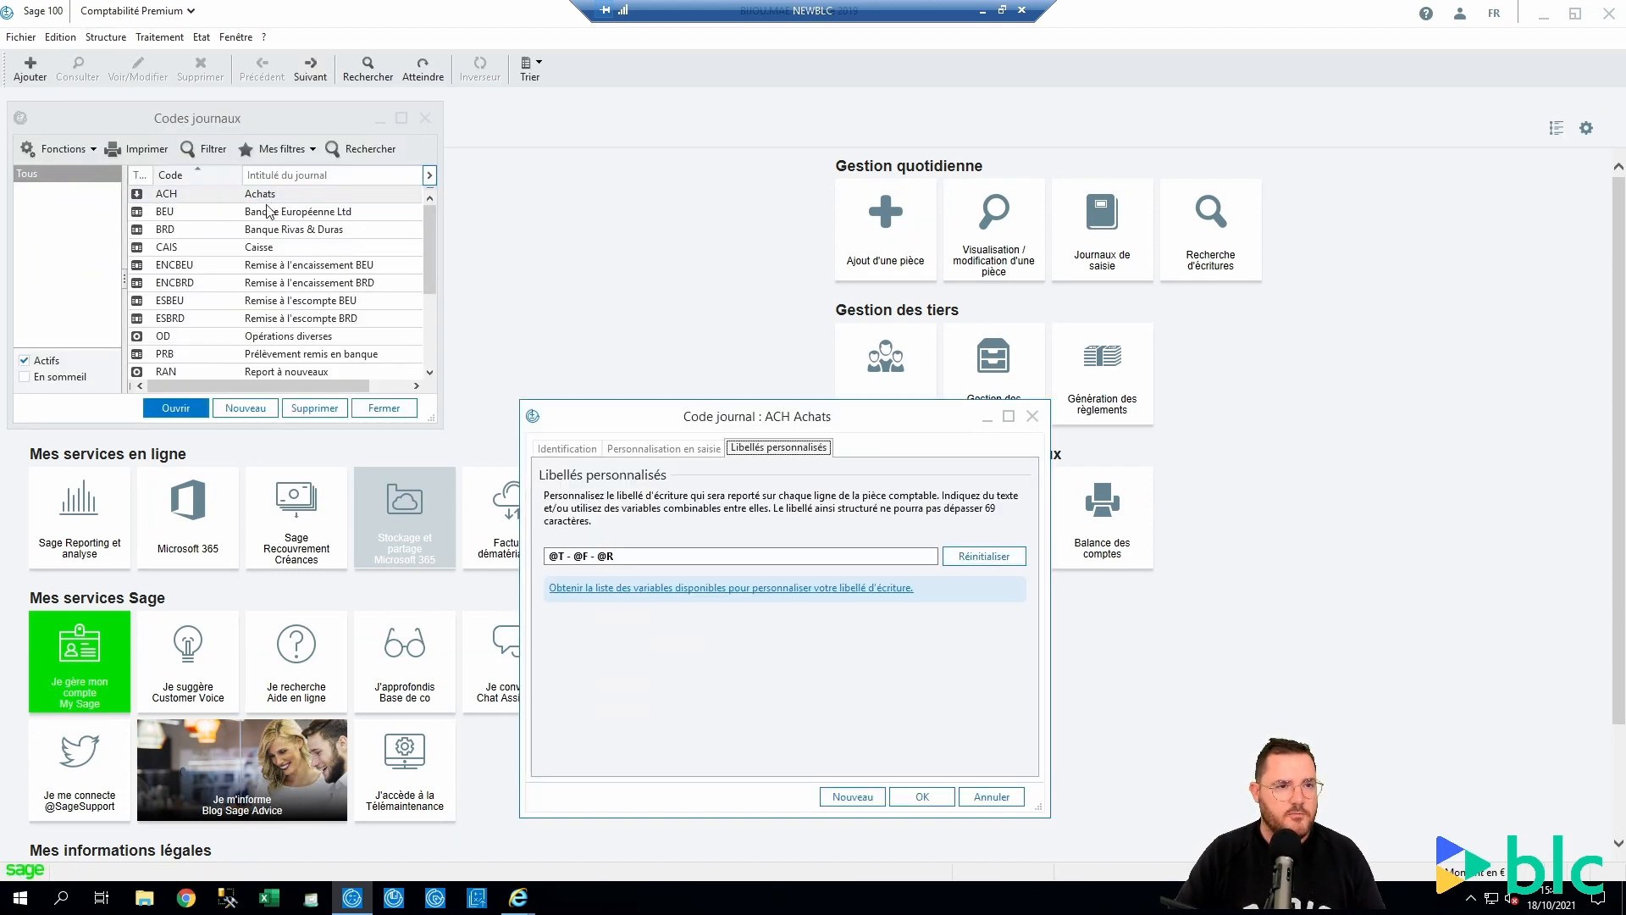
{"action": "left_click", "coordinate": [754, 591]}
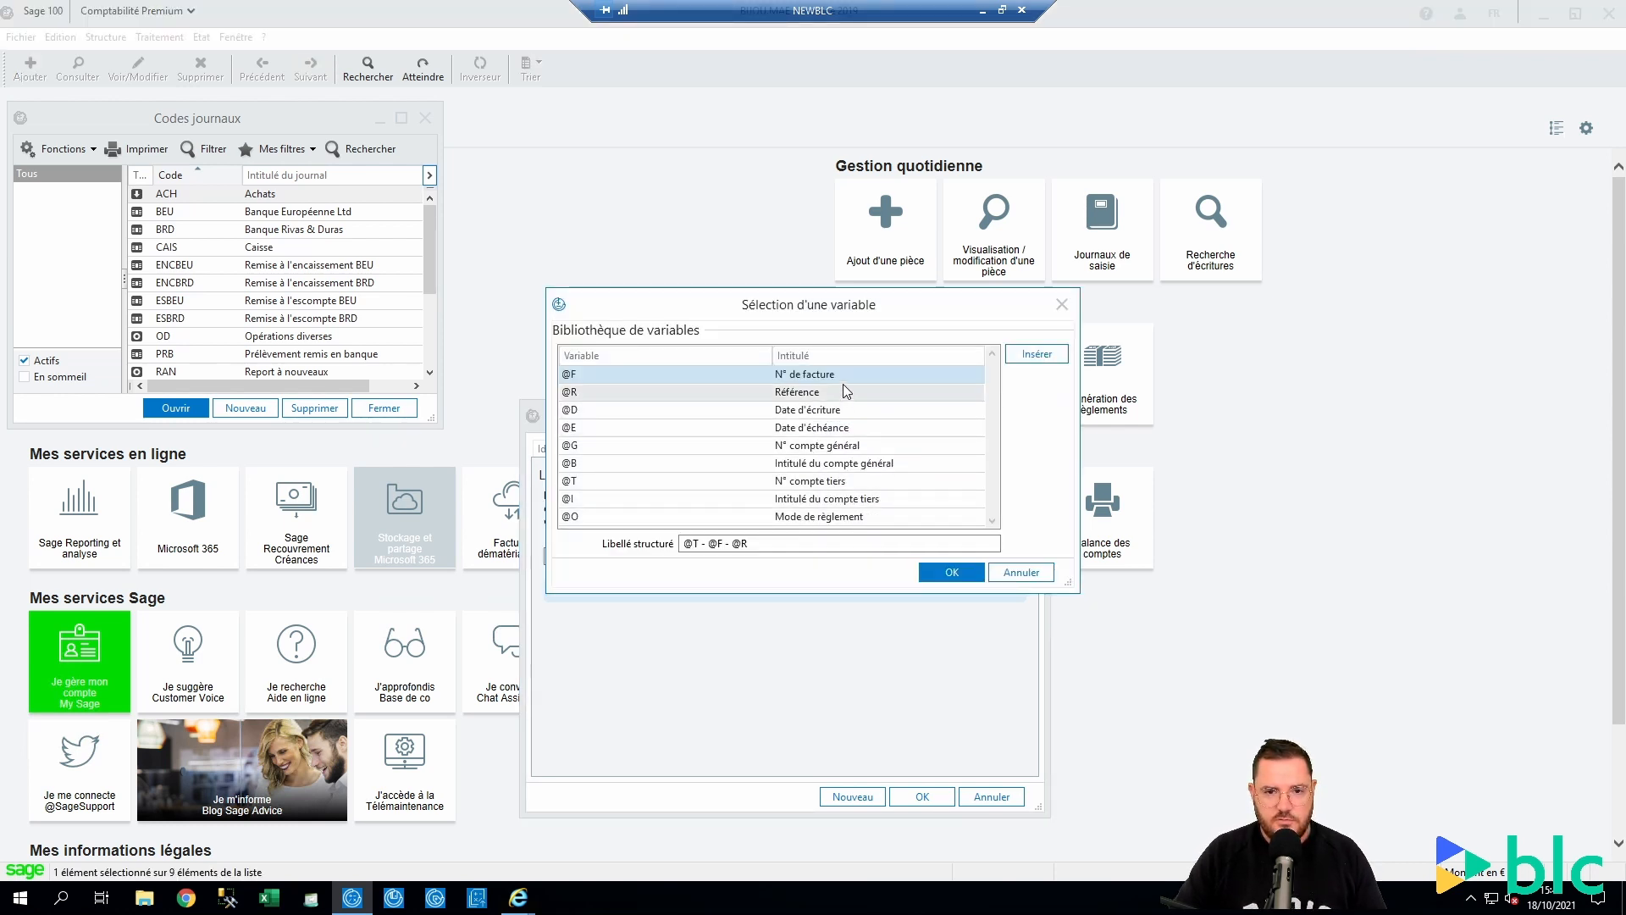
{"action": "left_click", "coordinate": [873, 410]}
{"action": "left_click", "coordinate": [897, 445]}
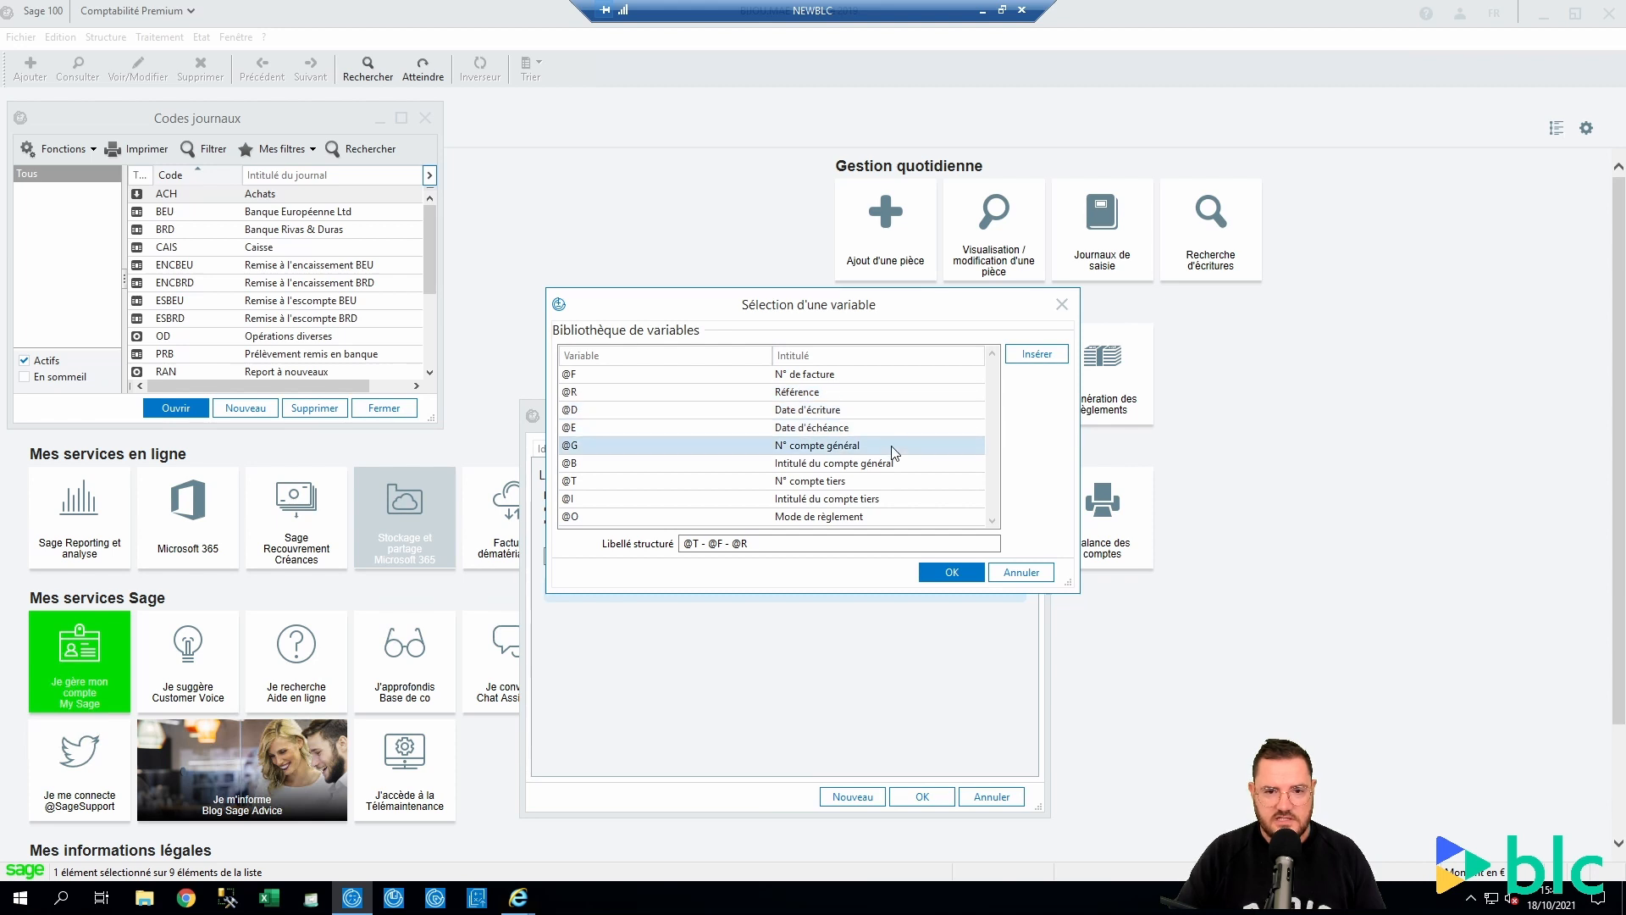
{"action": "left_click", "coordinate": [929, 472]}
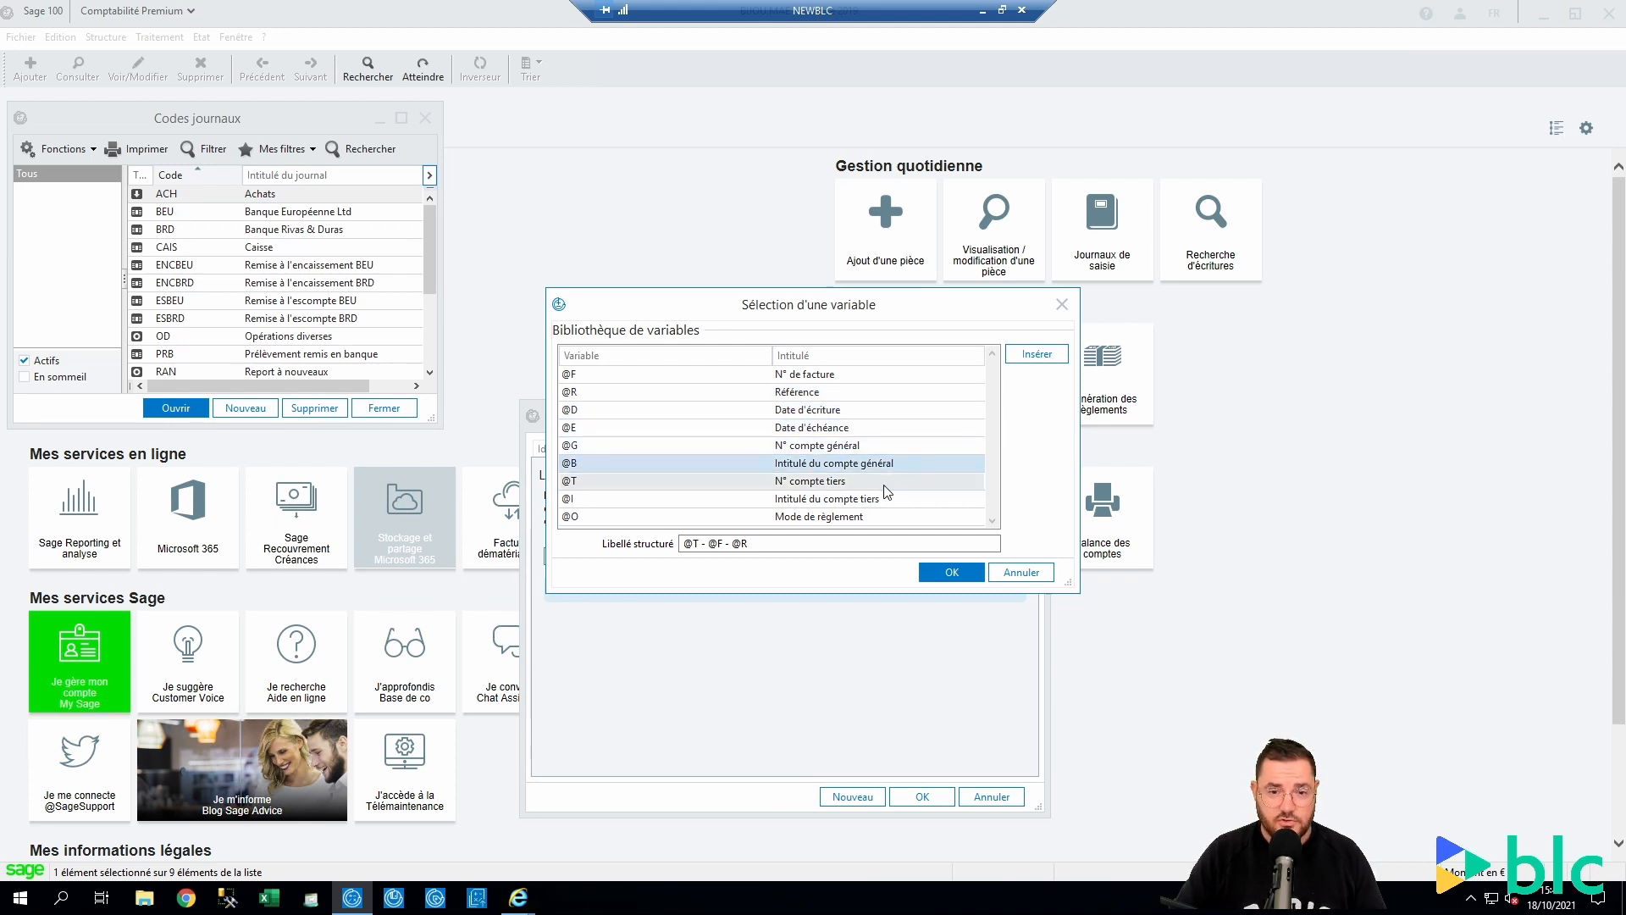
{"action": "left_click", "coordinate": [913, 480]}
{"action": "left_click", "coordinate": [894, 499]}
{"action": "left_click", "coordinate": [887, 519]}
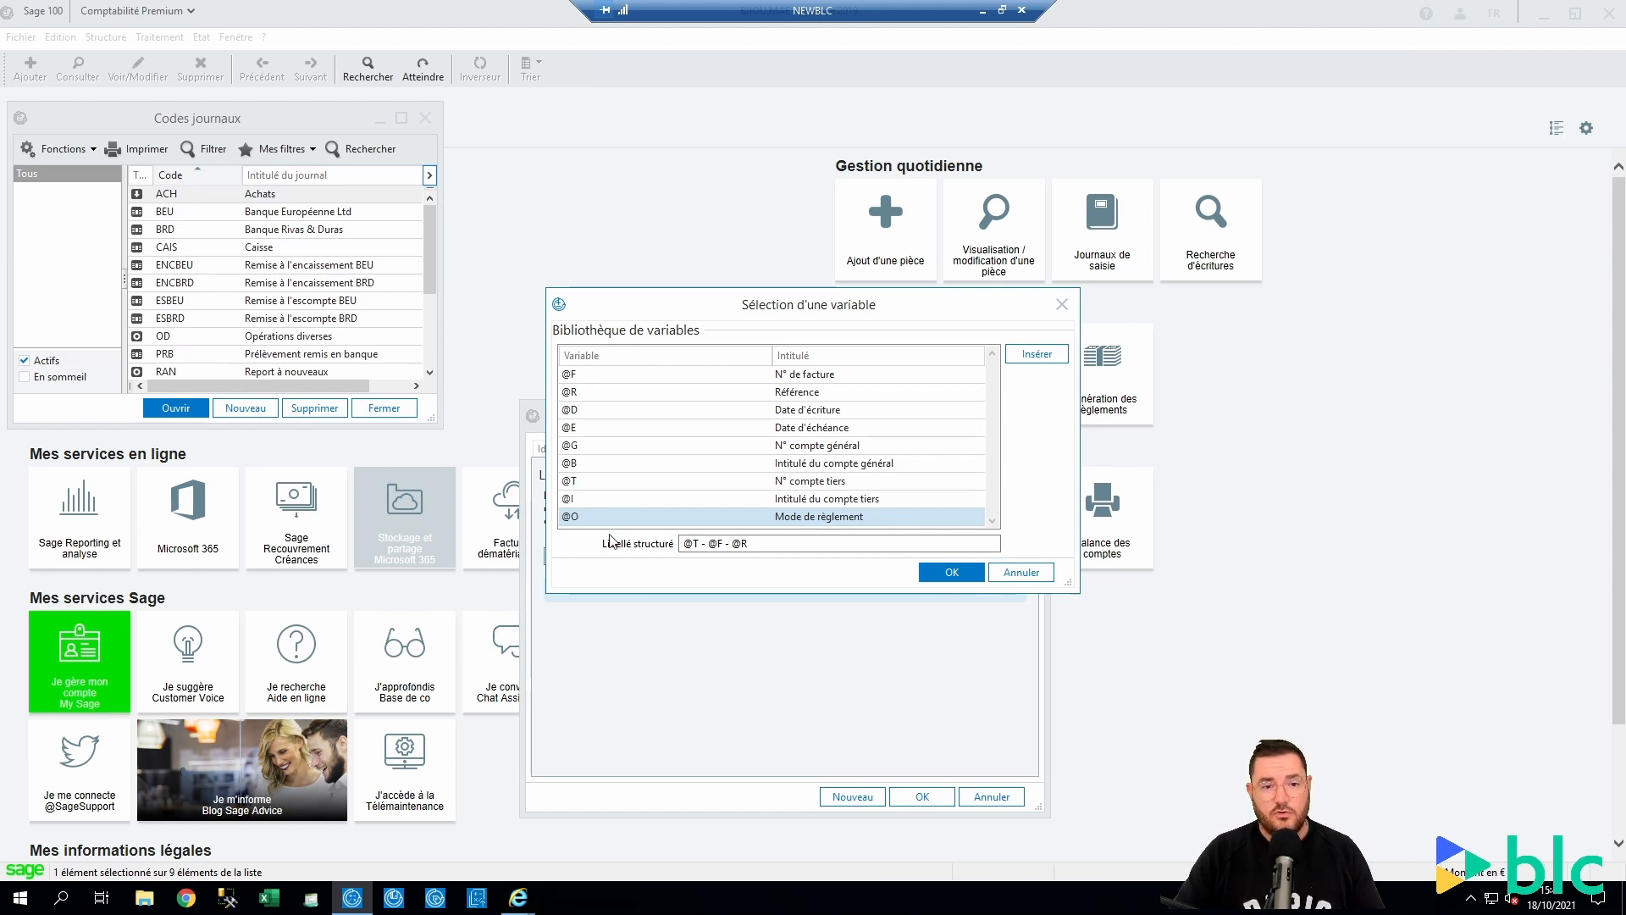
{"action": "left_click", "coordinate": [1021, 571]}
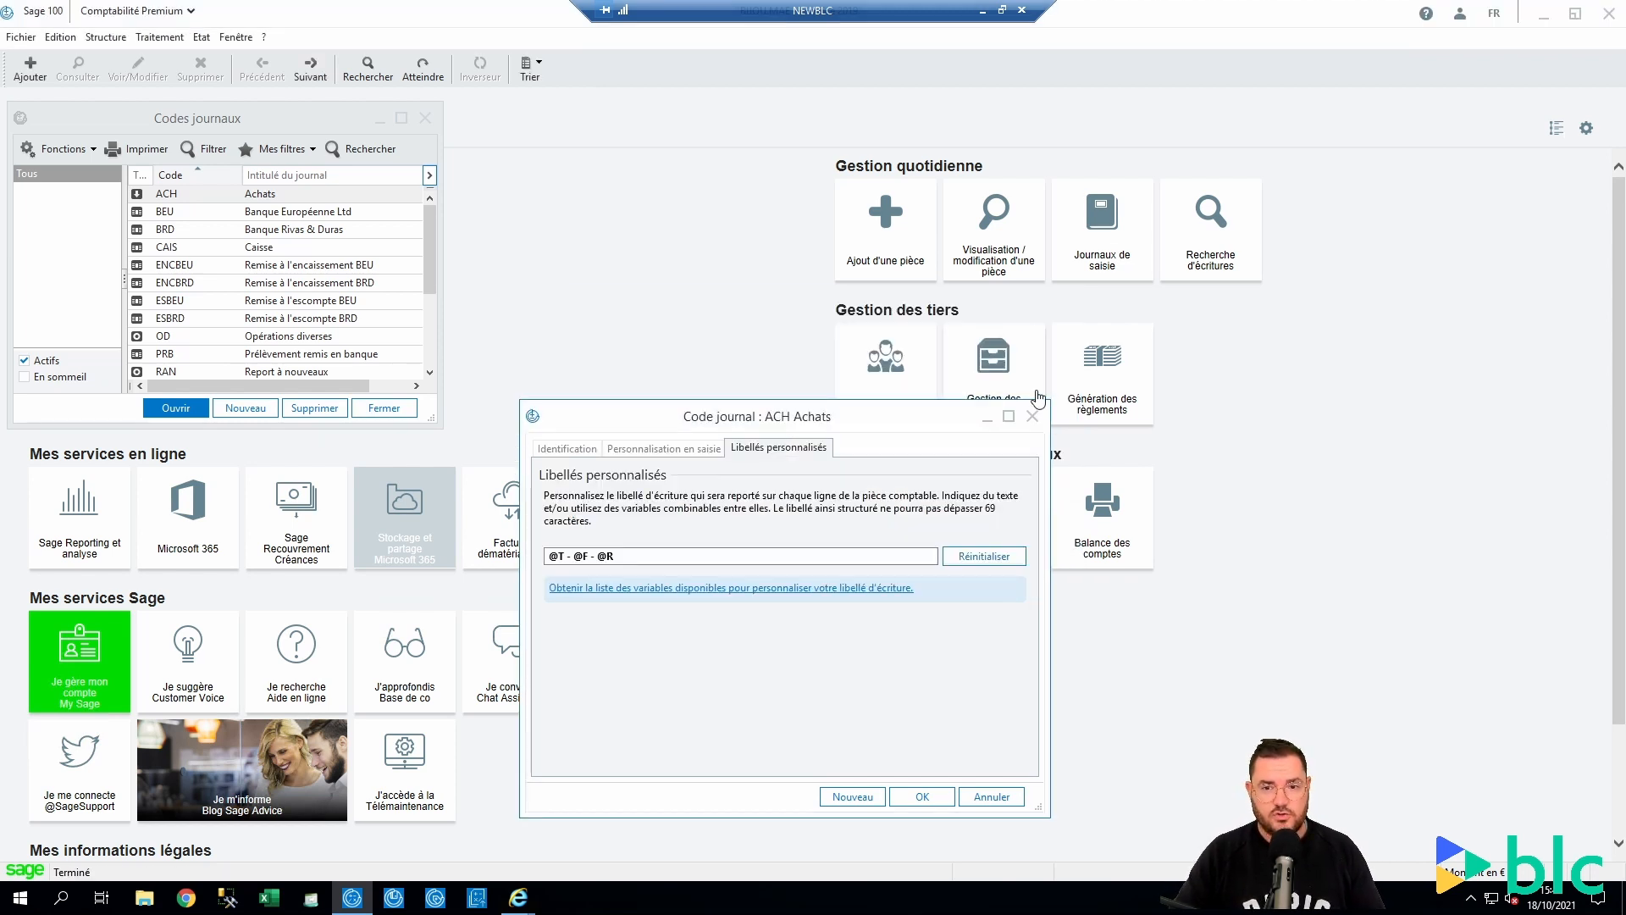
{"action": "key", "text": "Escape"}
{"action": "left_click", "coordinate": [431, 123]}
{"action": "left_click", "coordinate": [20, 37]}
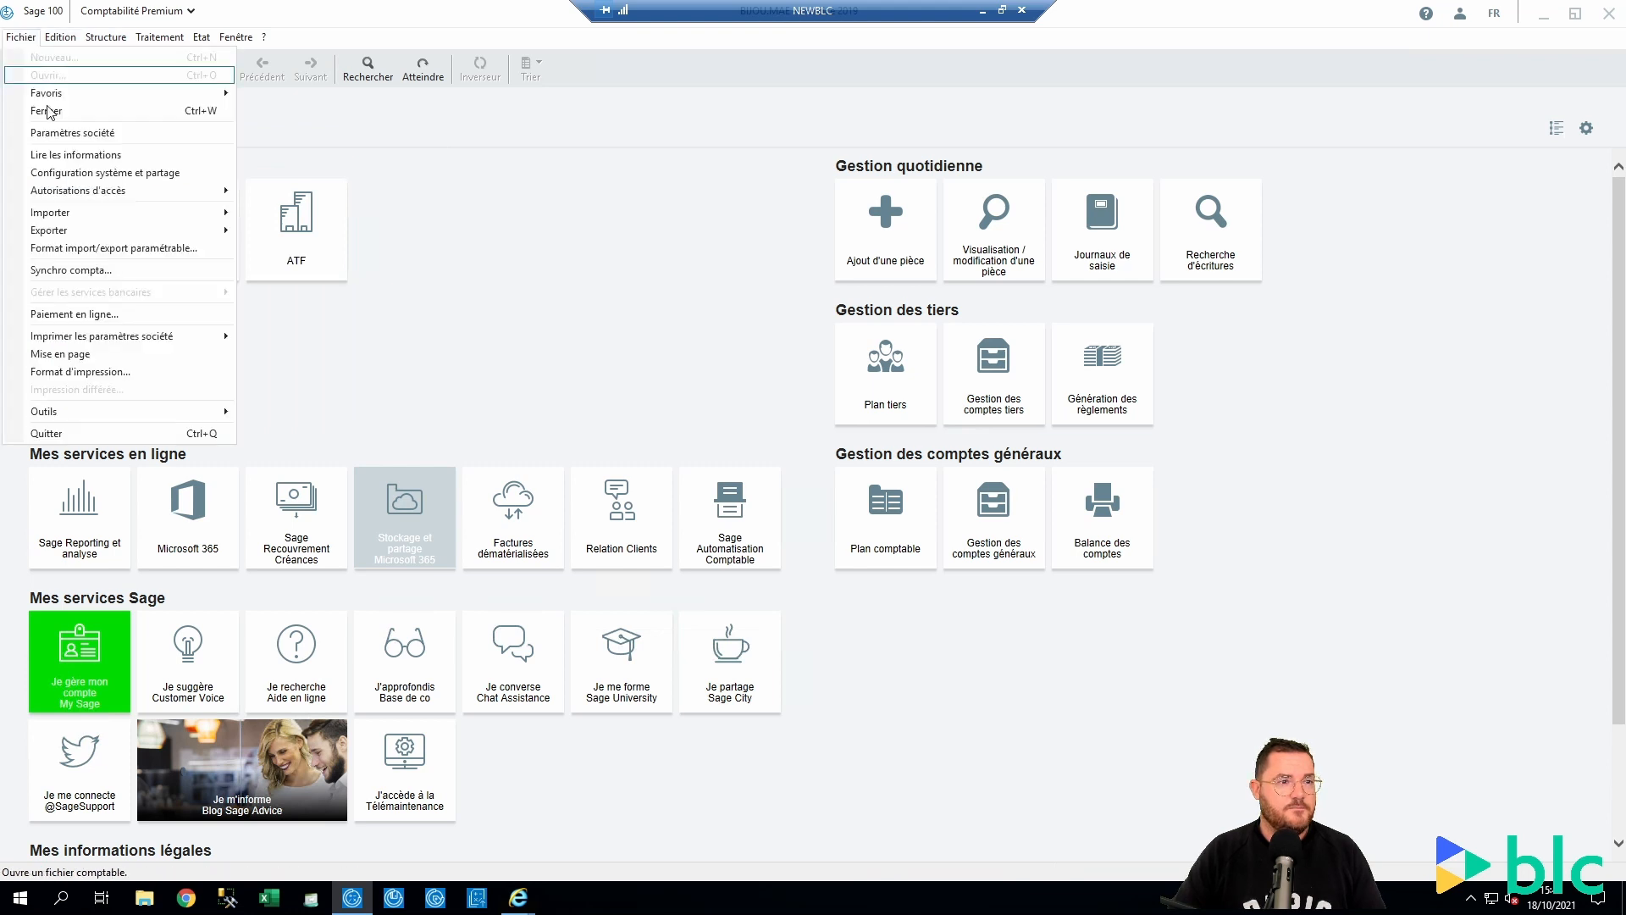
{"action": "left_click", "coordinate": [138, 134]}
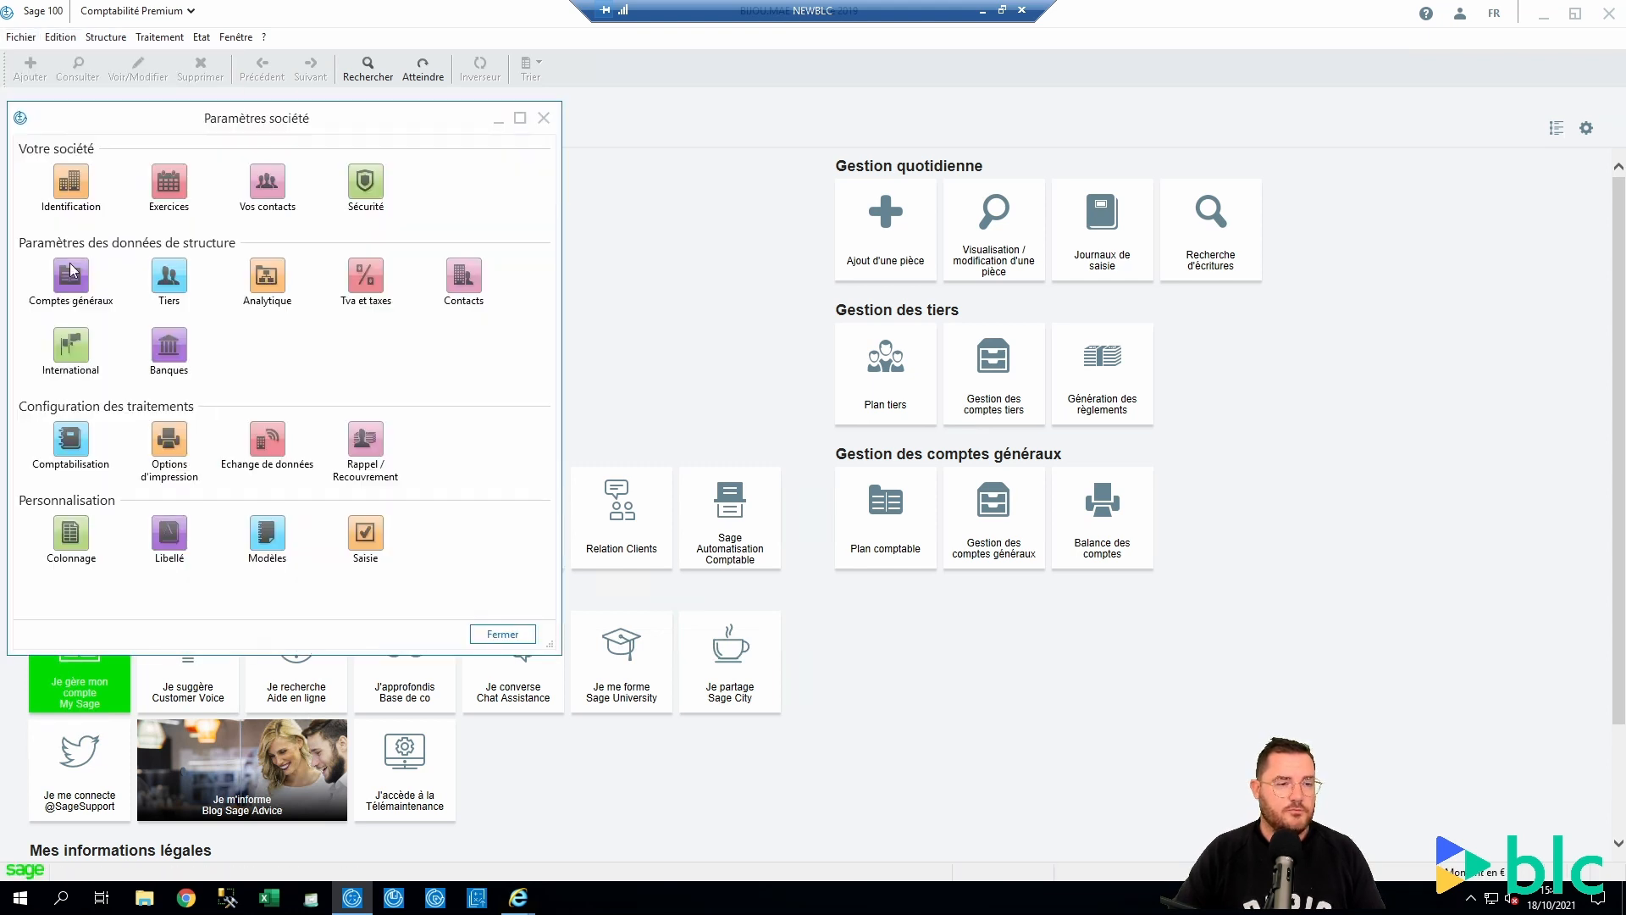
{"action": "left_click", "coordinate": [72, 457]}
{"action": "left_click", "coordinate": [212, 336]}
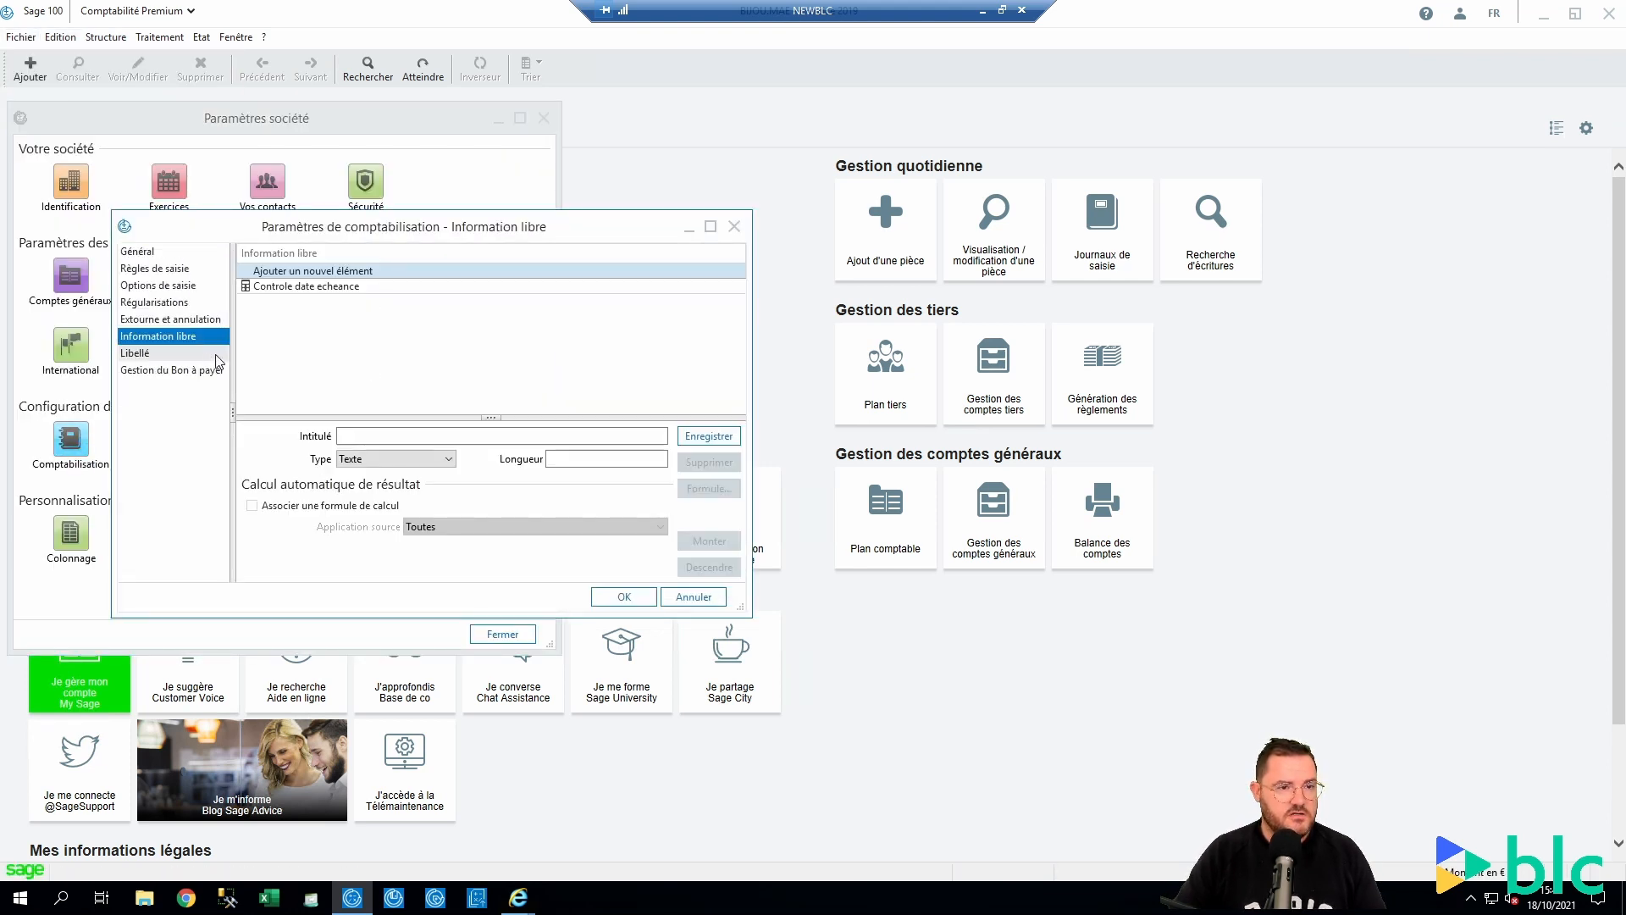
{"action": "left_click", "coordinate": [355, 287]}
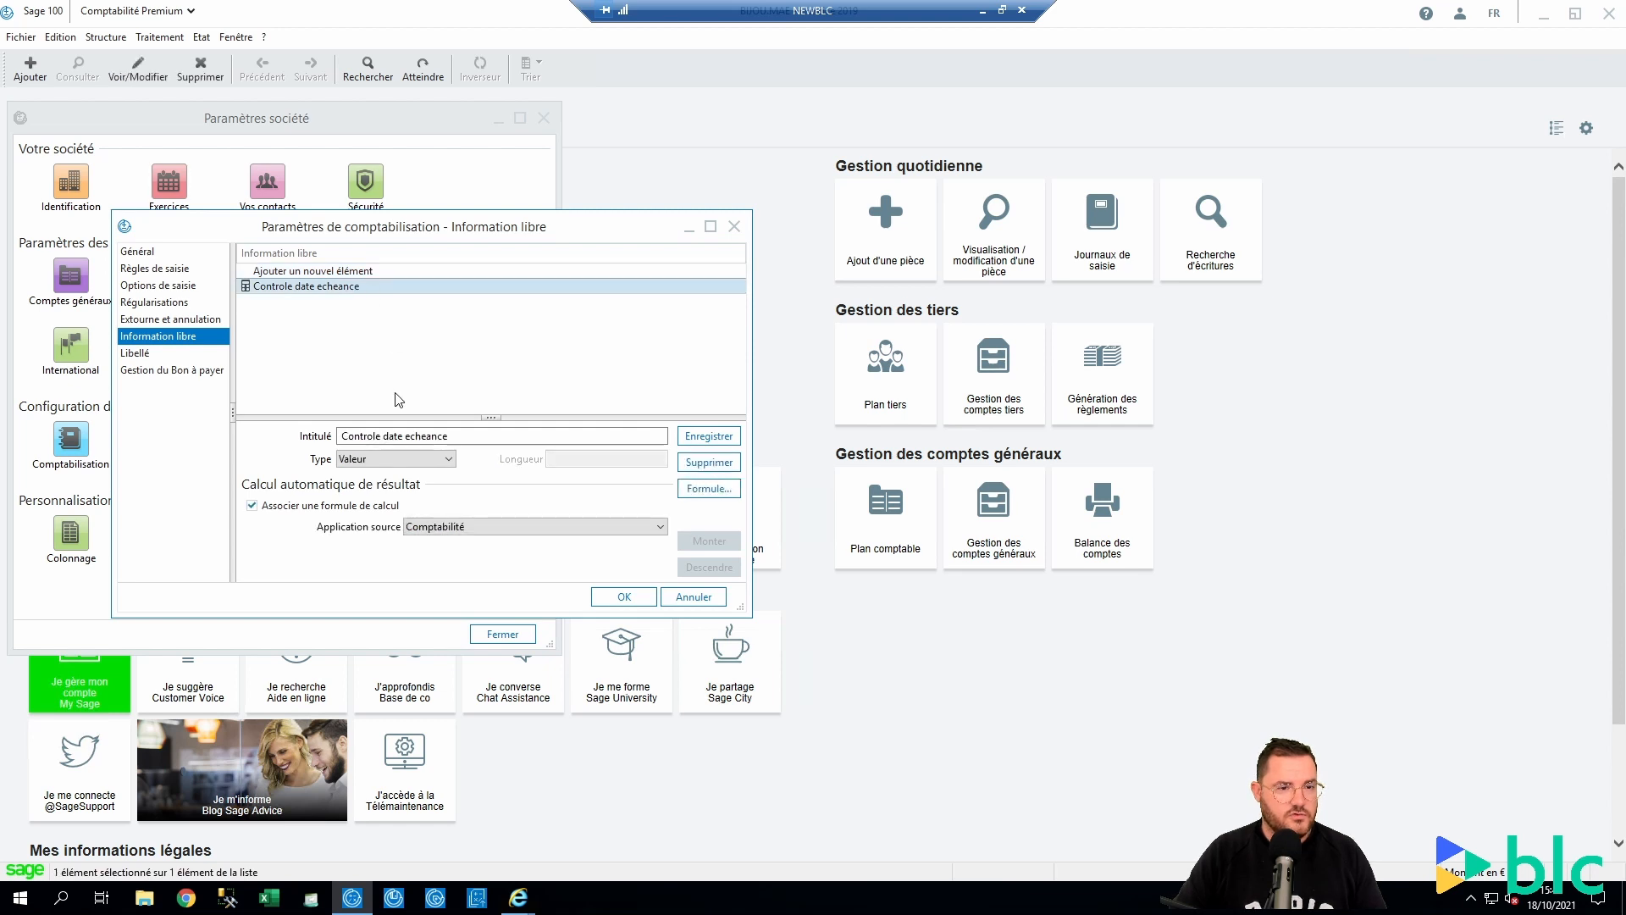
{"action": "left_click", "coordinate": [733, 226]}
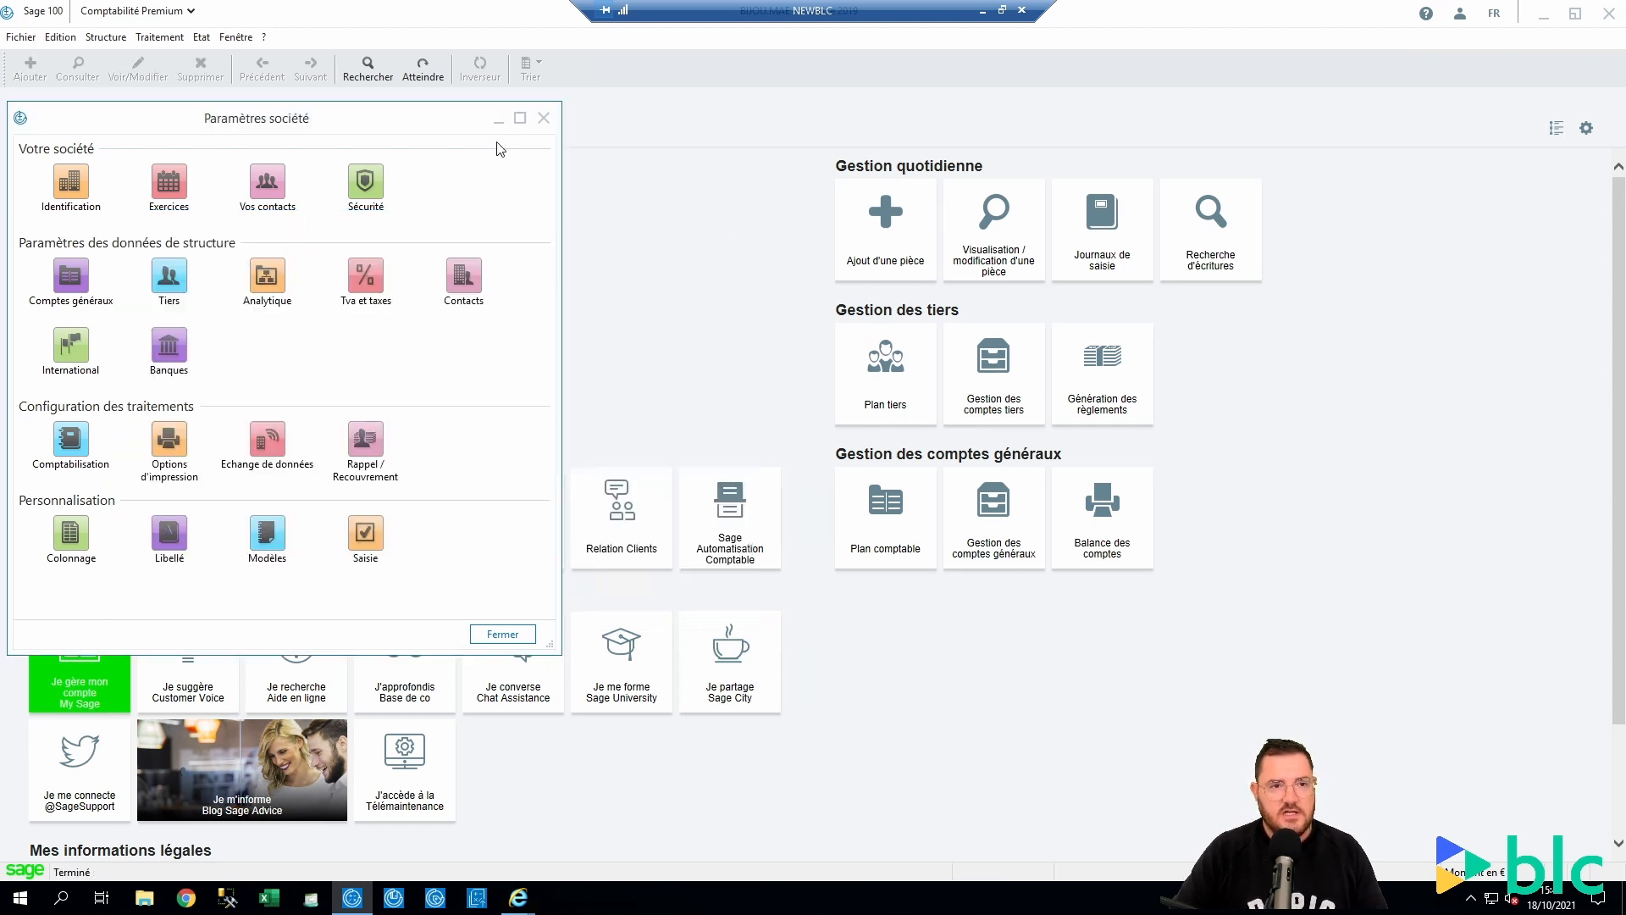
{"action": "left_click", "coordinate": [545, 118]}
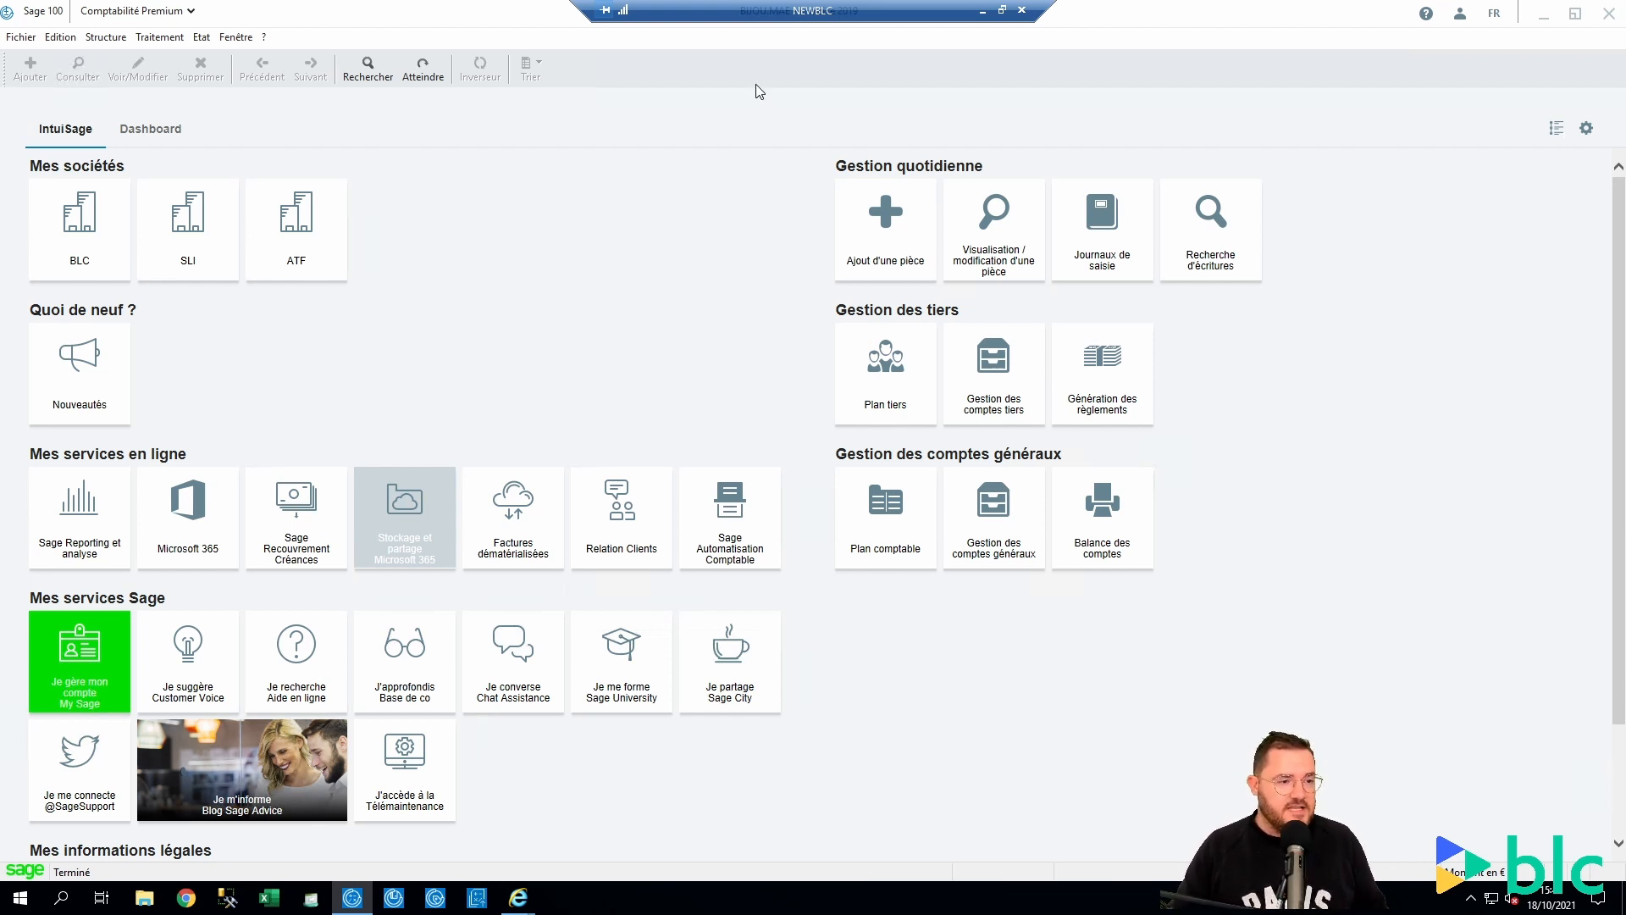
Launch Sauvegarde fiscale des données with Procéder aux opérations annuelles and continue to the next step
{"action": "left_click", "coordinate": [161, 38]}
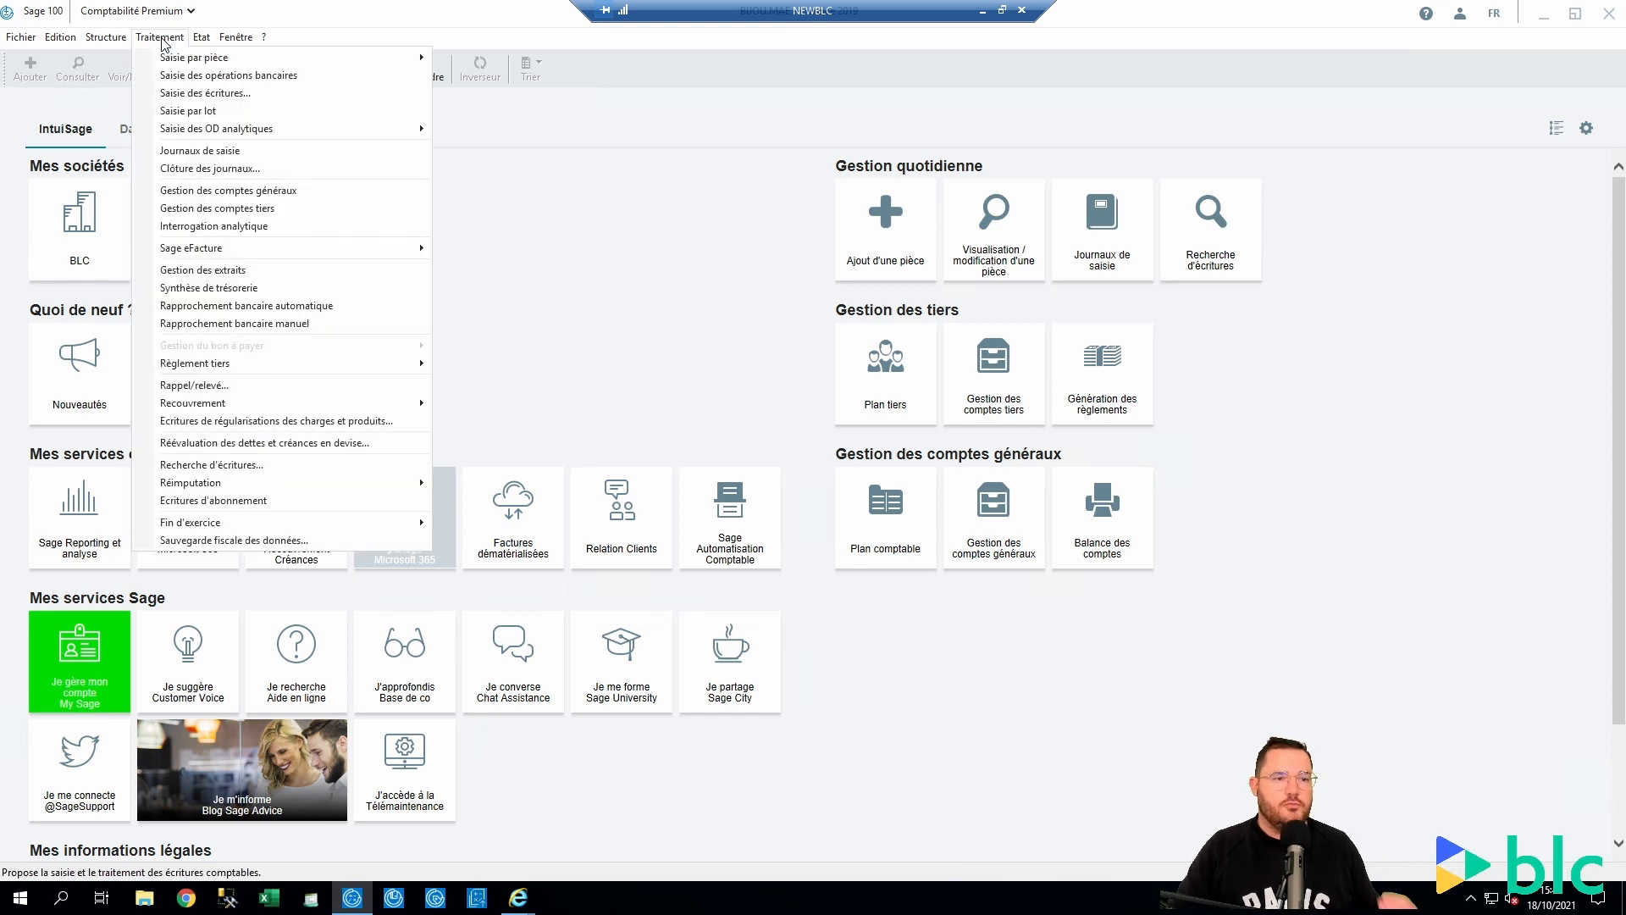
{"action": "left_click", "coordinate": [221, 540]}
{"action": "left_click", "coordinate": [708, 430]}
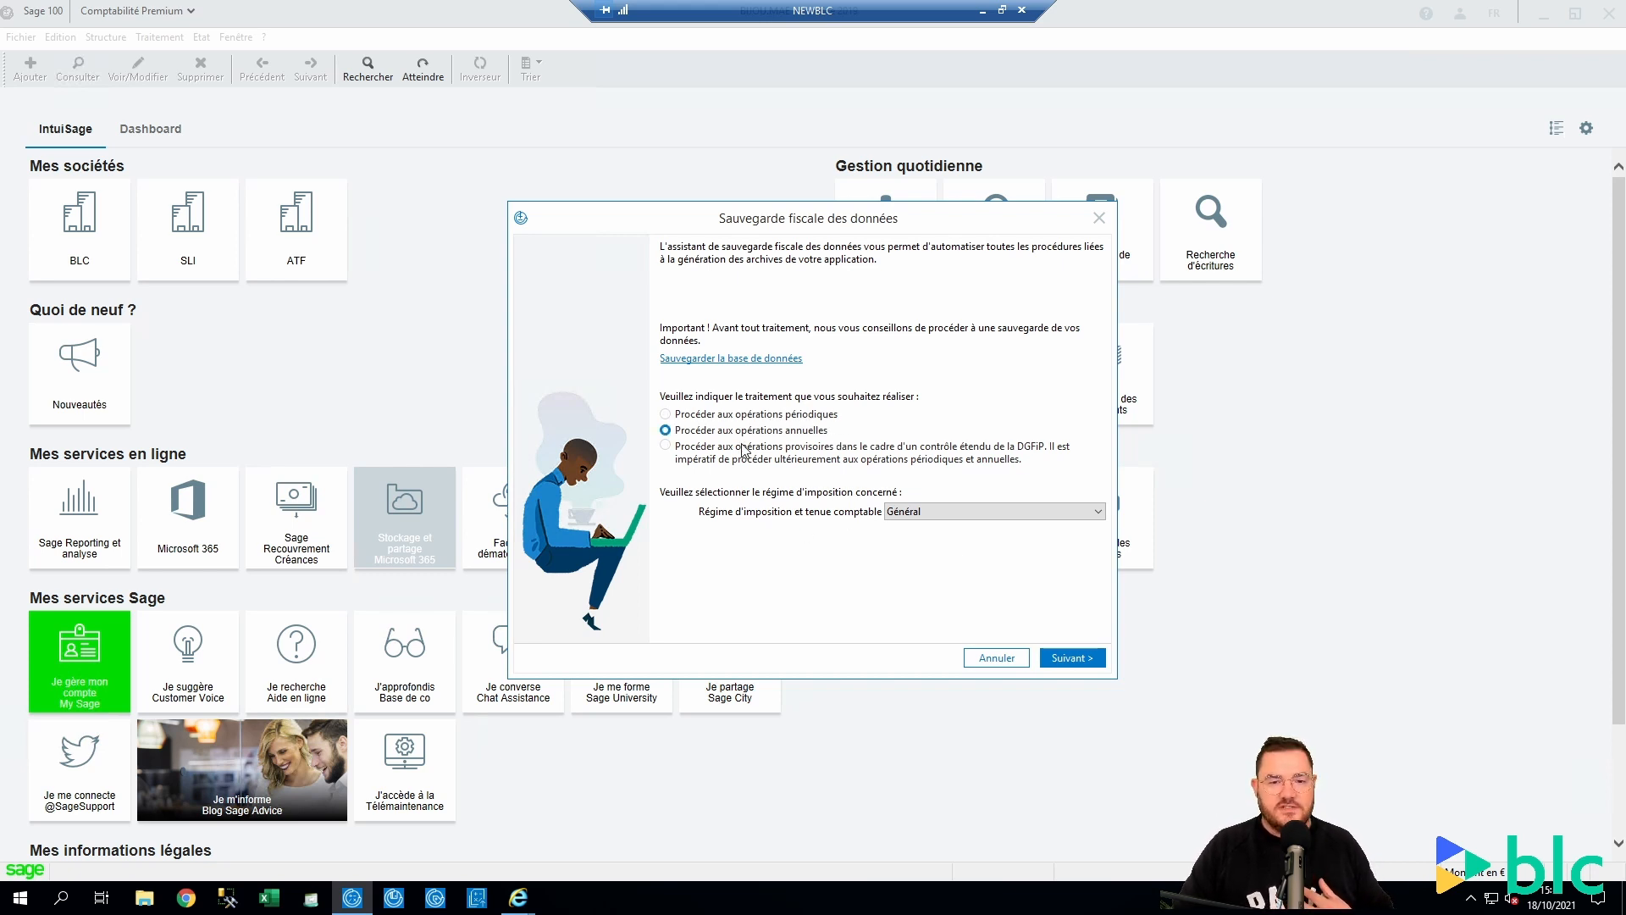
{"action": "left_click", "coordinate": [1069, 658]}
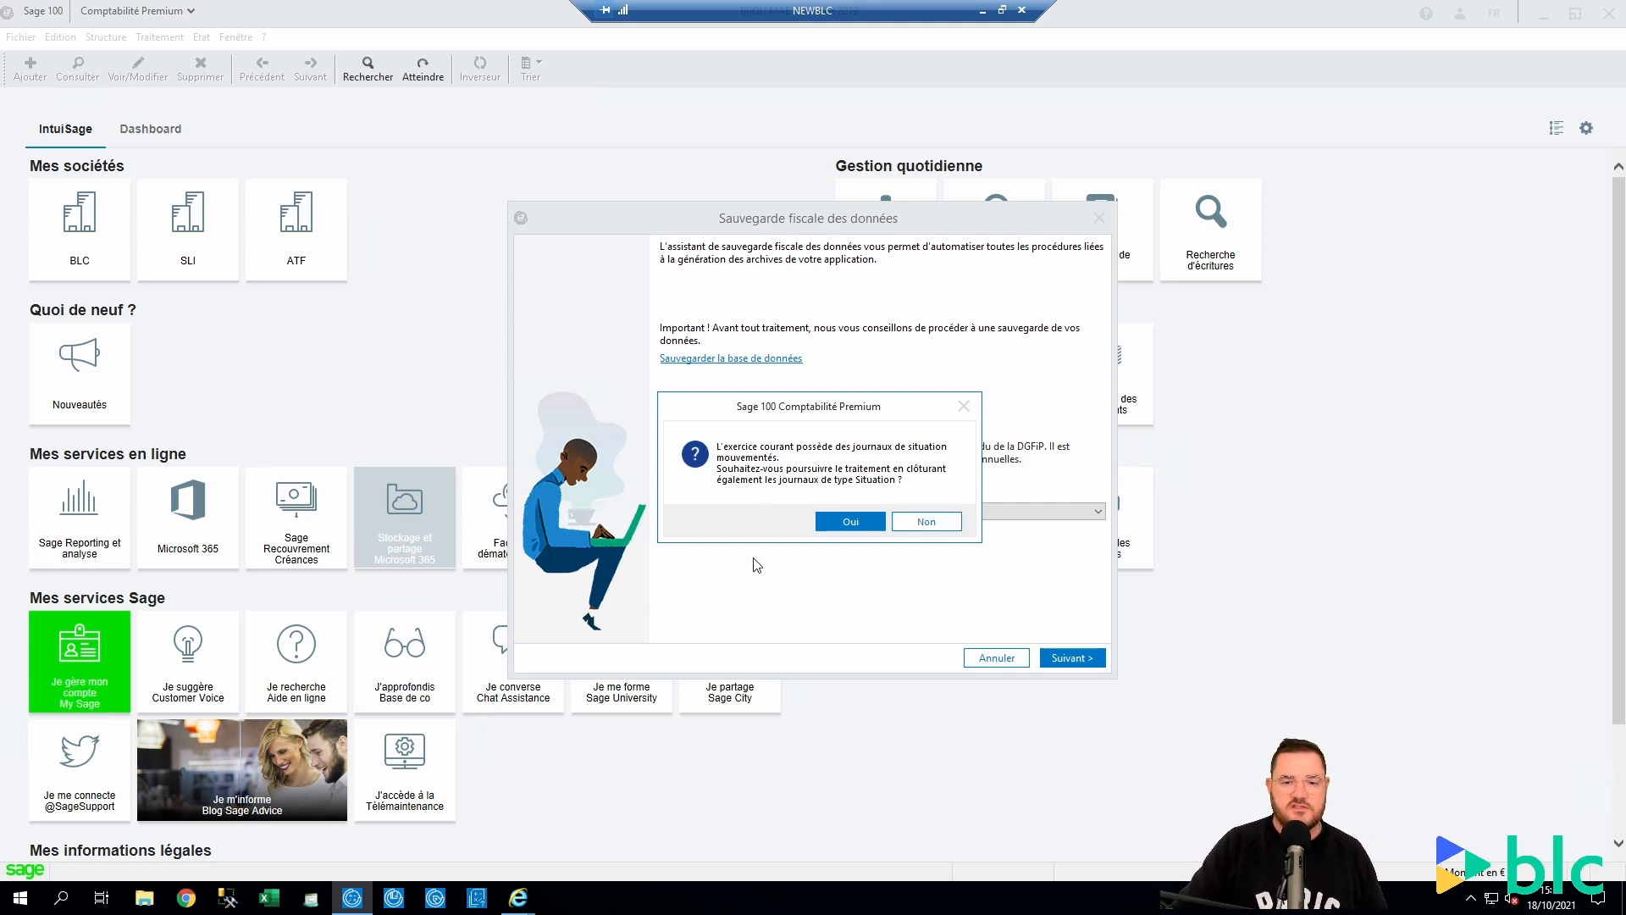
Agree to close the Situation journals too and let the annual fiscal backup finish
{"action": "left_click", "coordinate": [823, 522]}
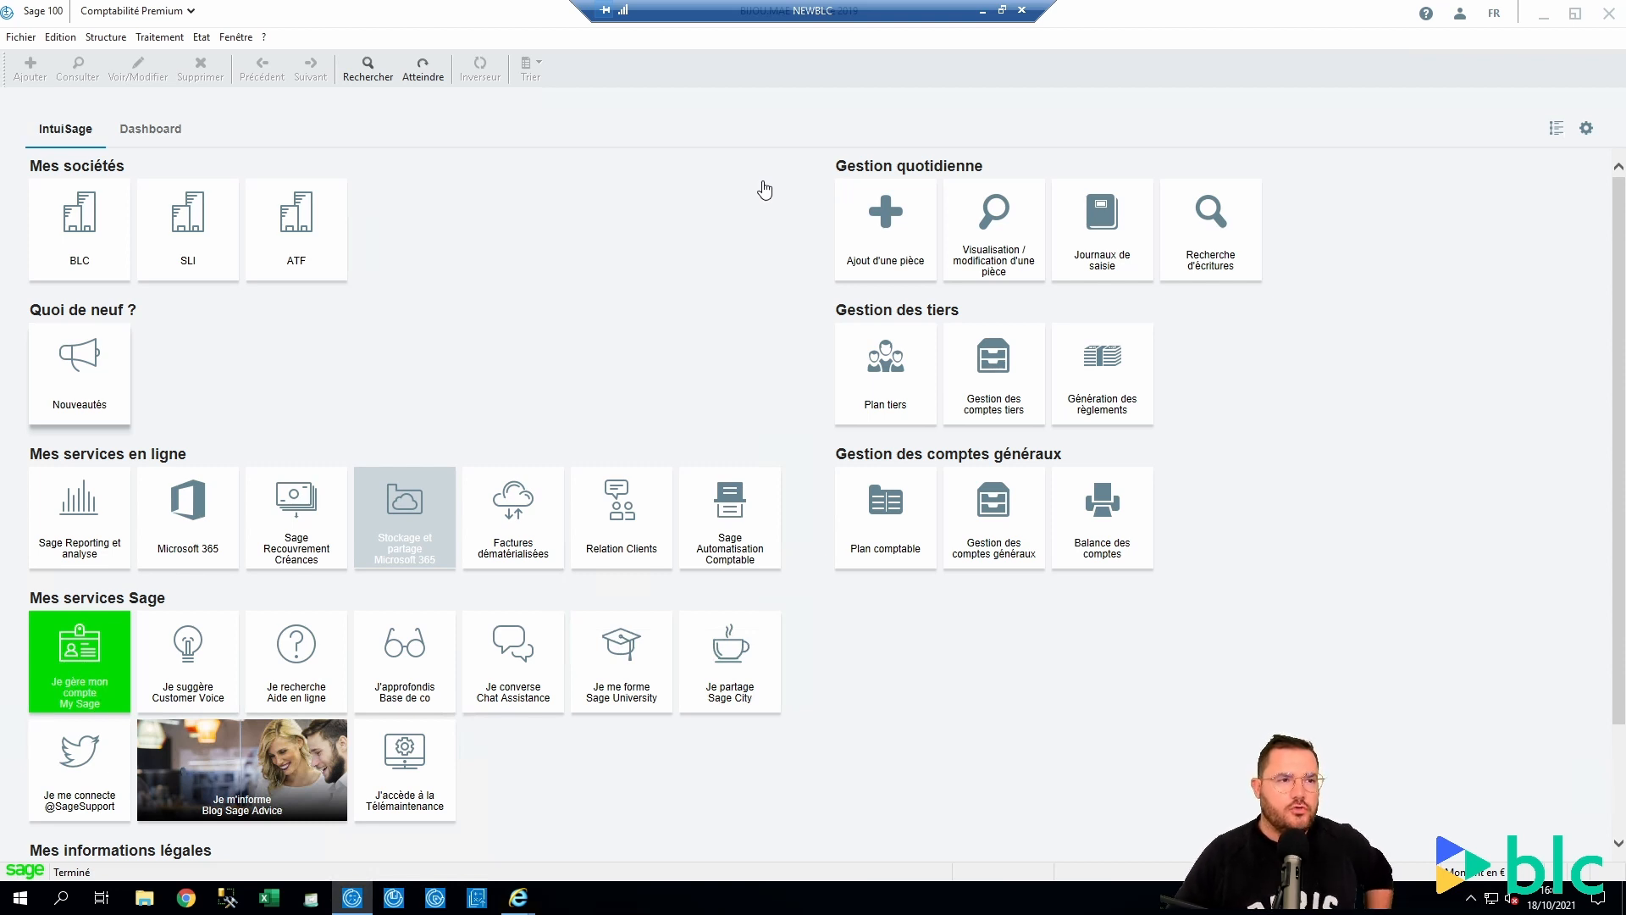
{"action": "left_click", "coordinate": [106, 38]}
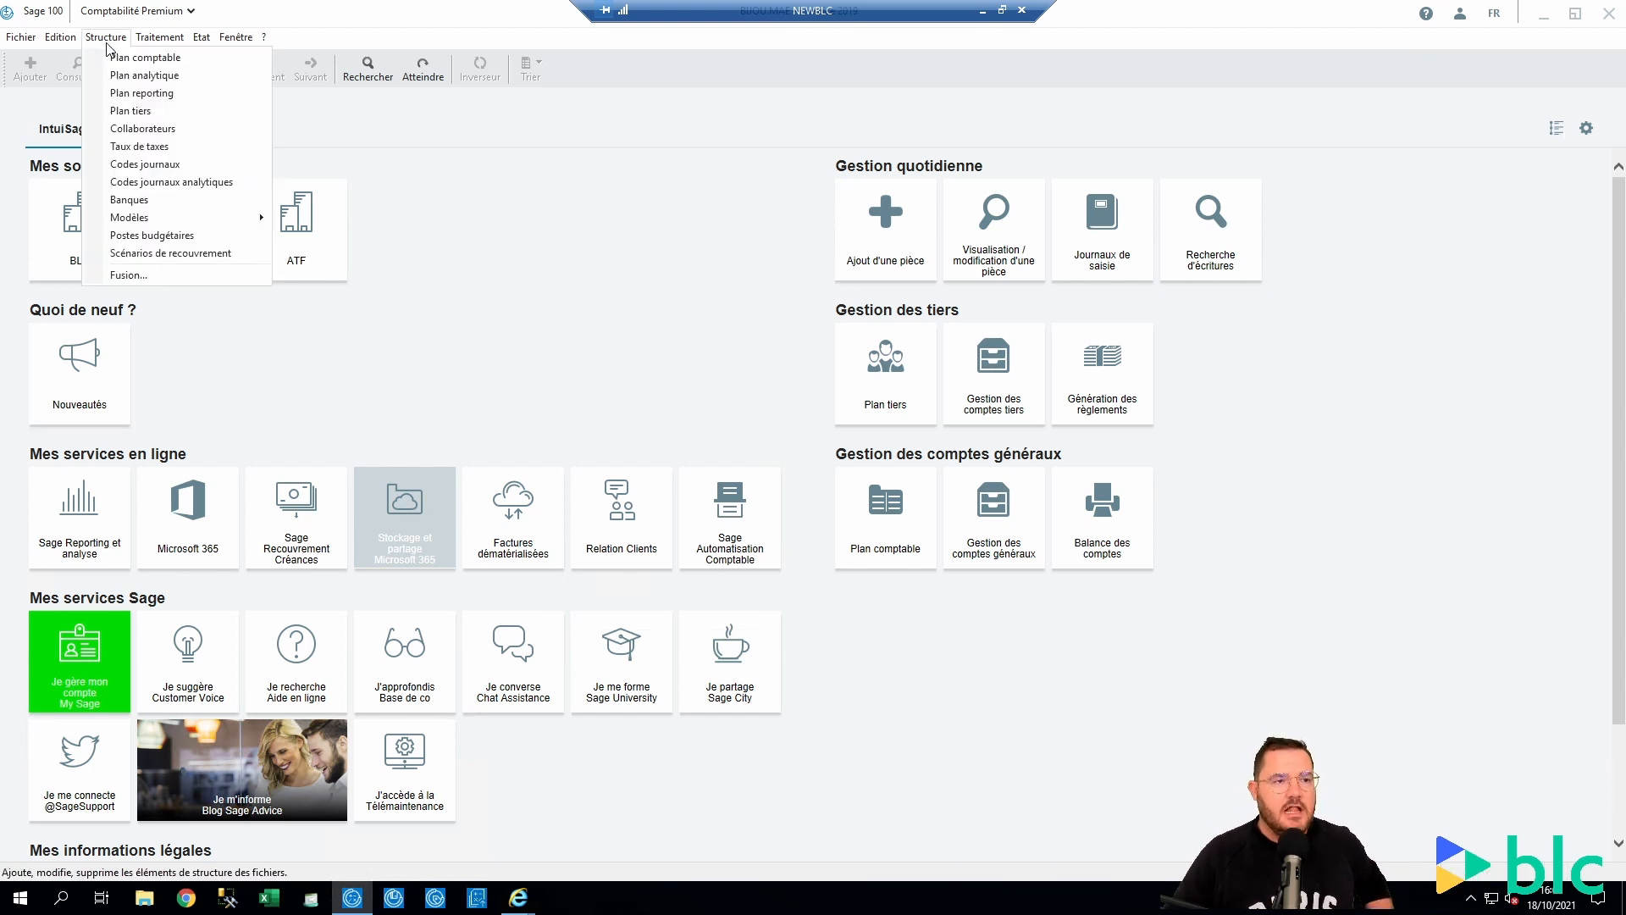
Open Plan tiers and search for third parties named BURO CLUB in the city of Paris
{"action": "left_click", "coordinate": [129, 111]}
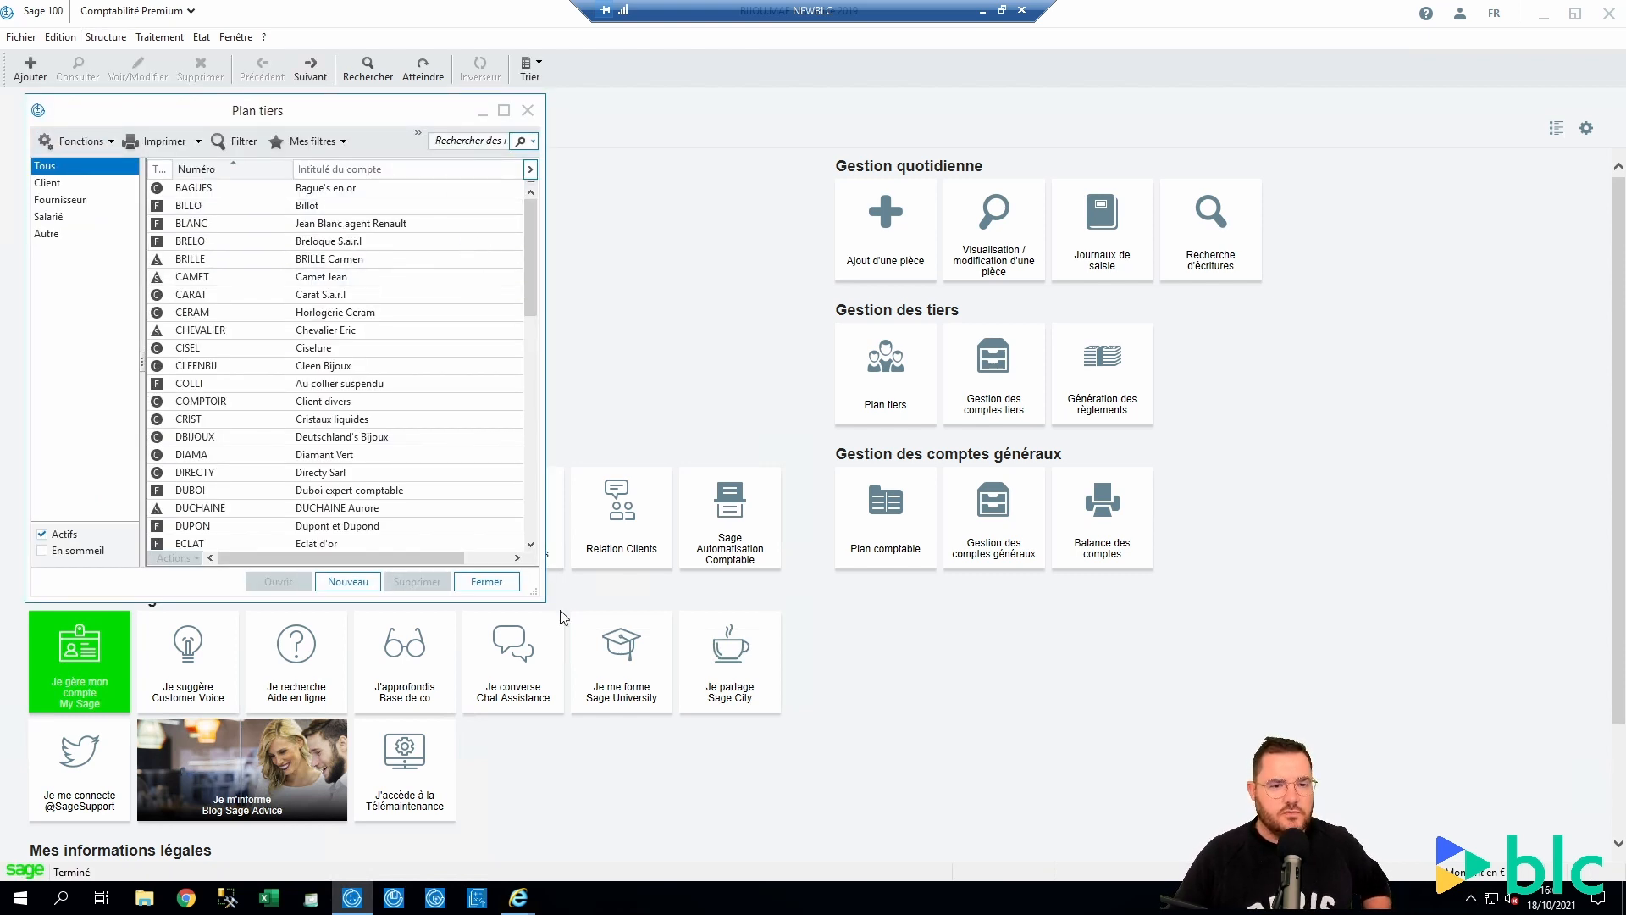
{"action": "left_click_drag", "start_coordinate": [535, 592], "coordinate": [1023, 716]}
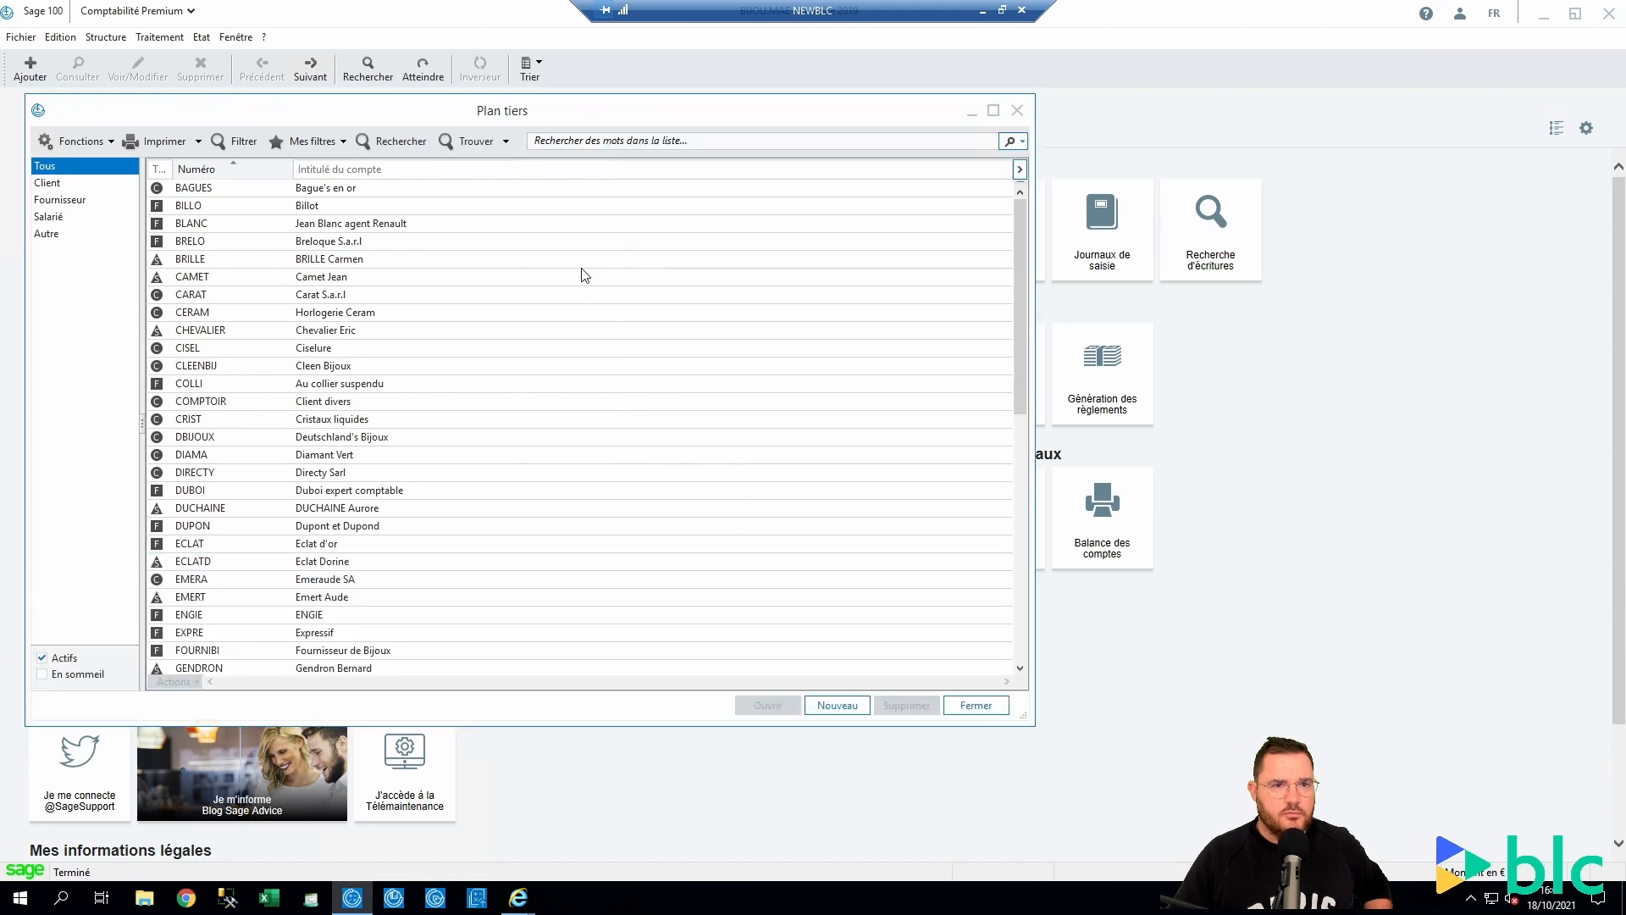
{"action": "left_click", "coordinate": [506, 141]}
{"action": "left_click", "coordinate": [505, 166]}
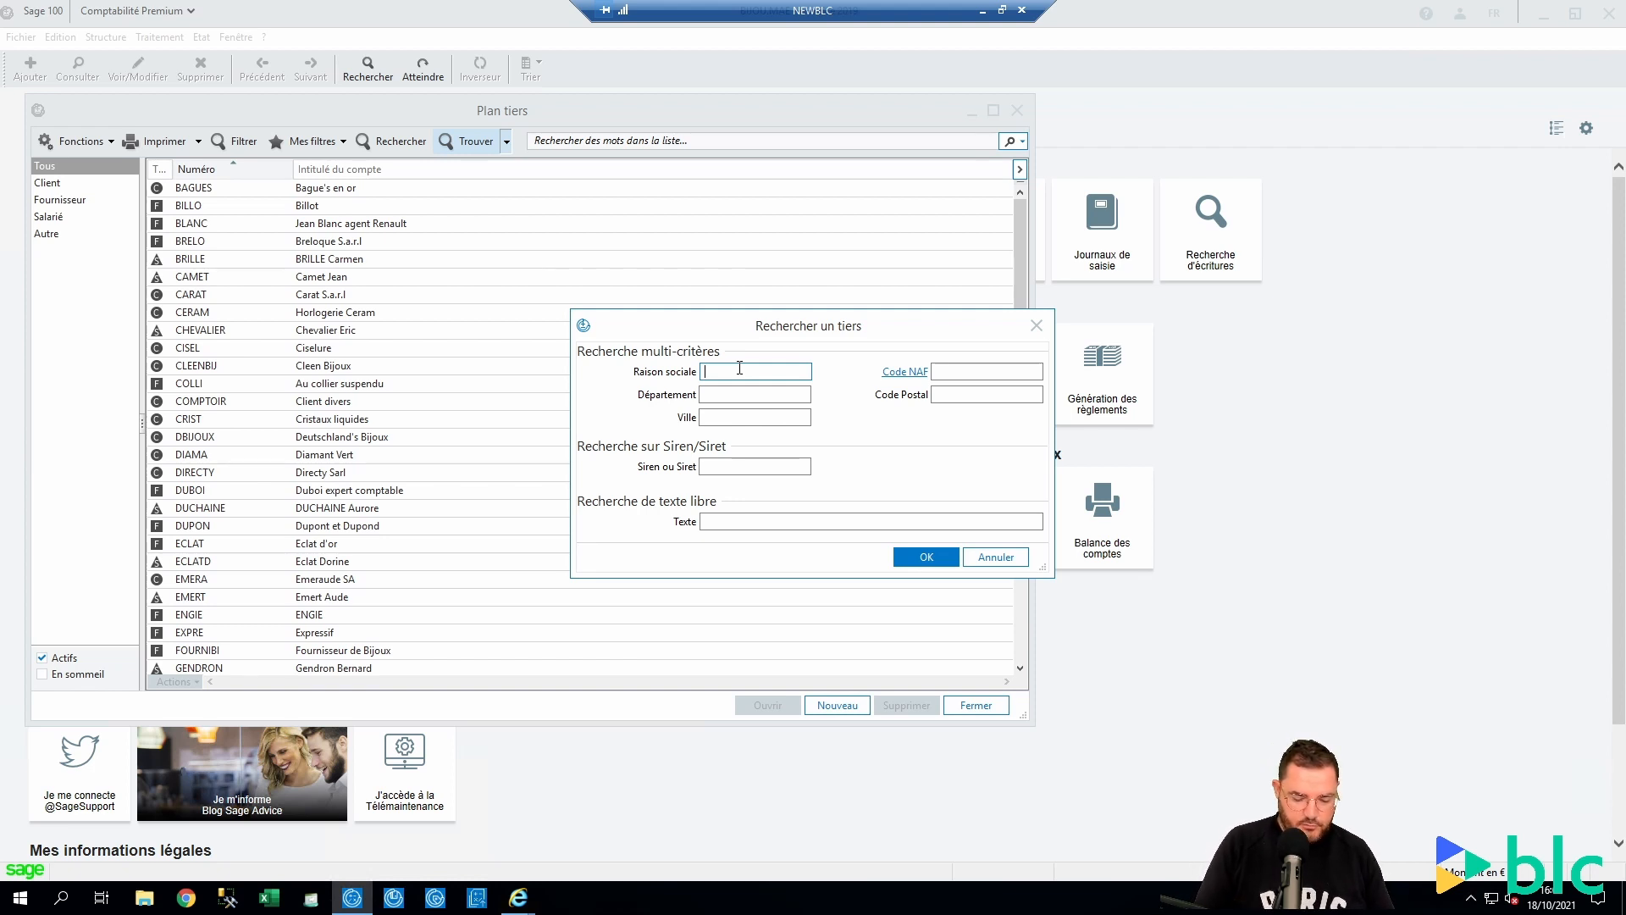
{"action": "type", "text": "BURO CLU"}
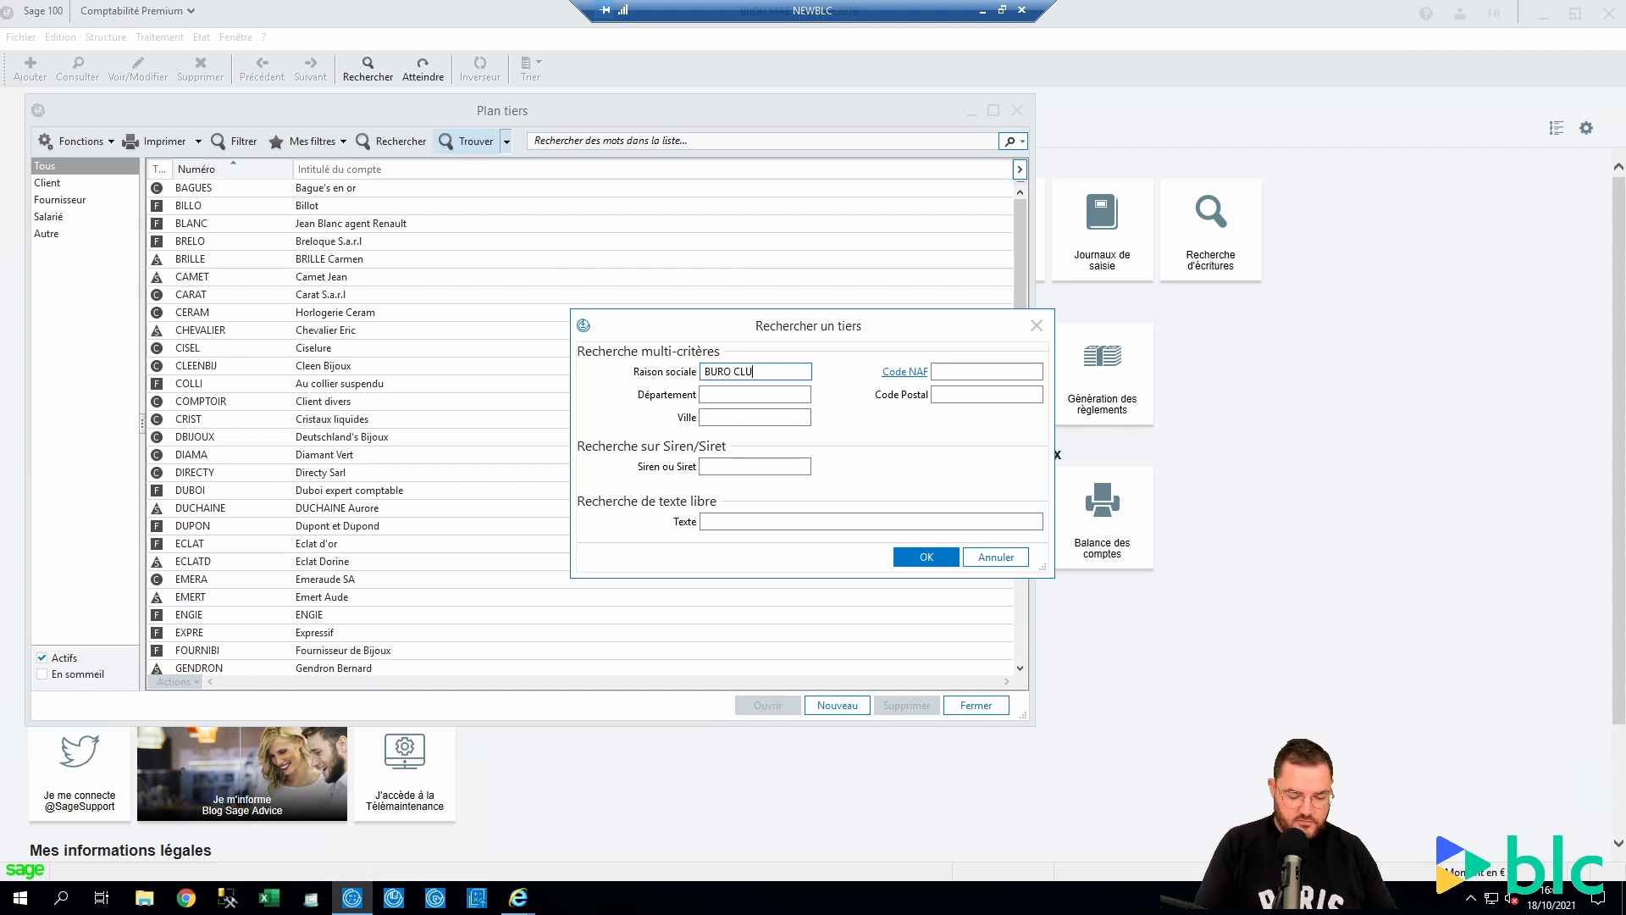
{"action": "type", "text": "B"}
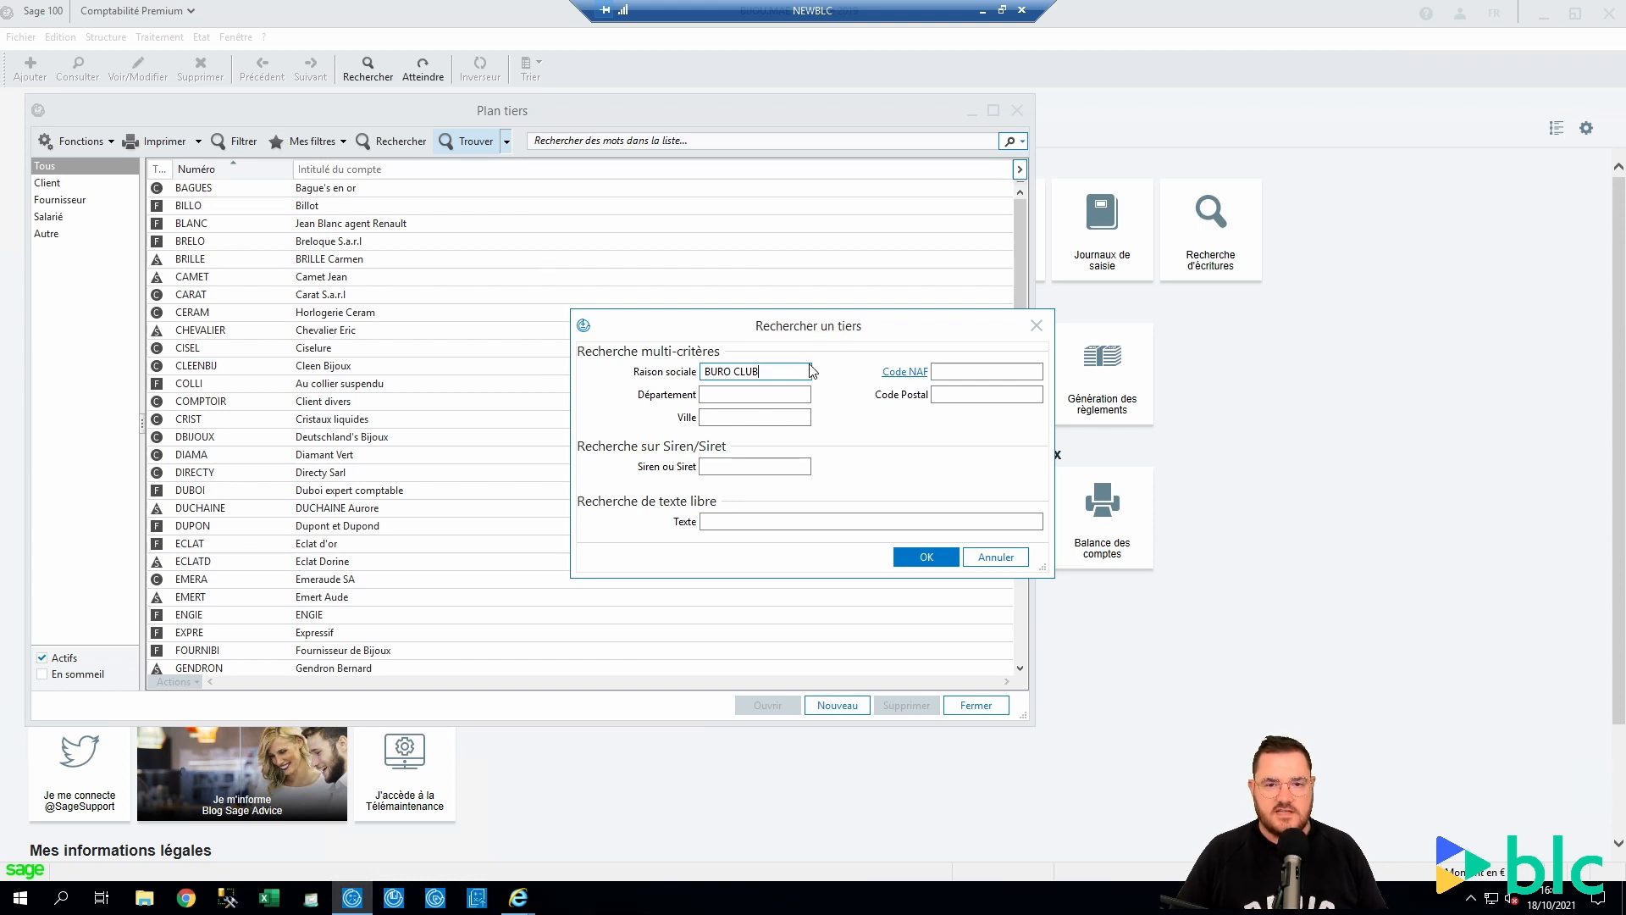
{"action": "left_click", "coordinate": [961, 372]}
{"action": "left_click", "coordinate": [749, 416]}
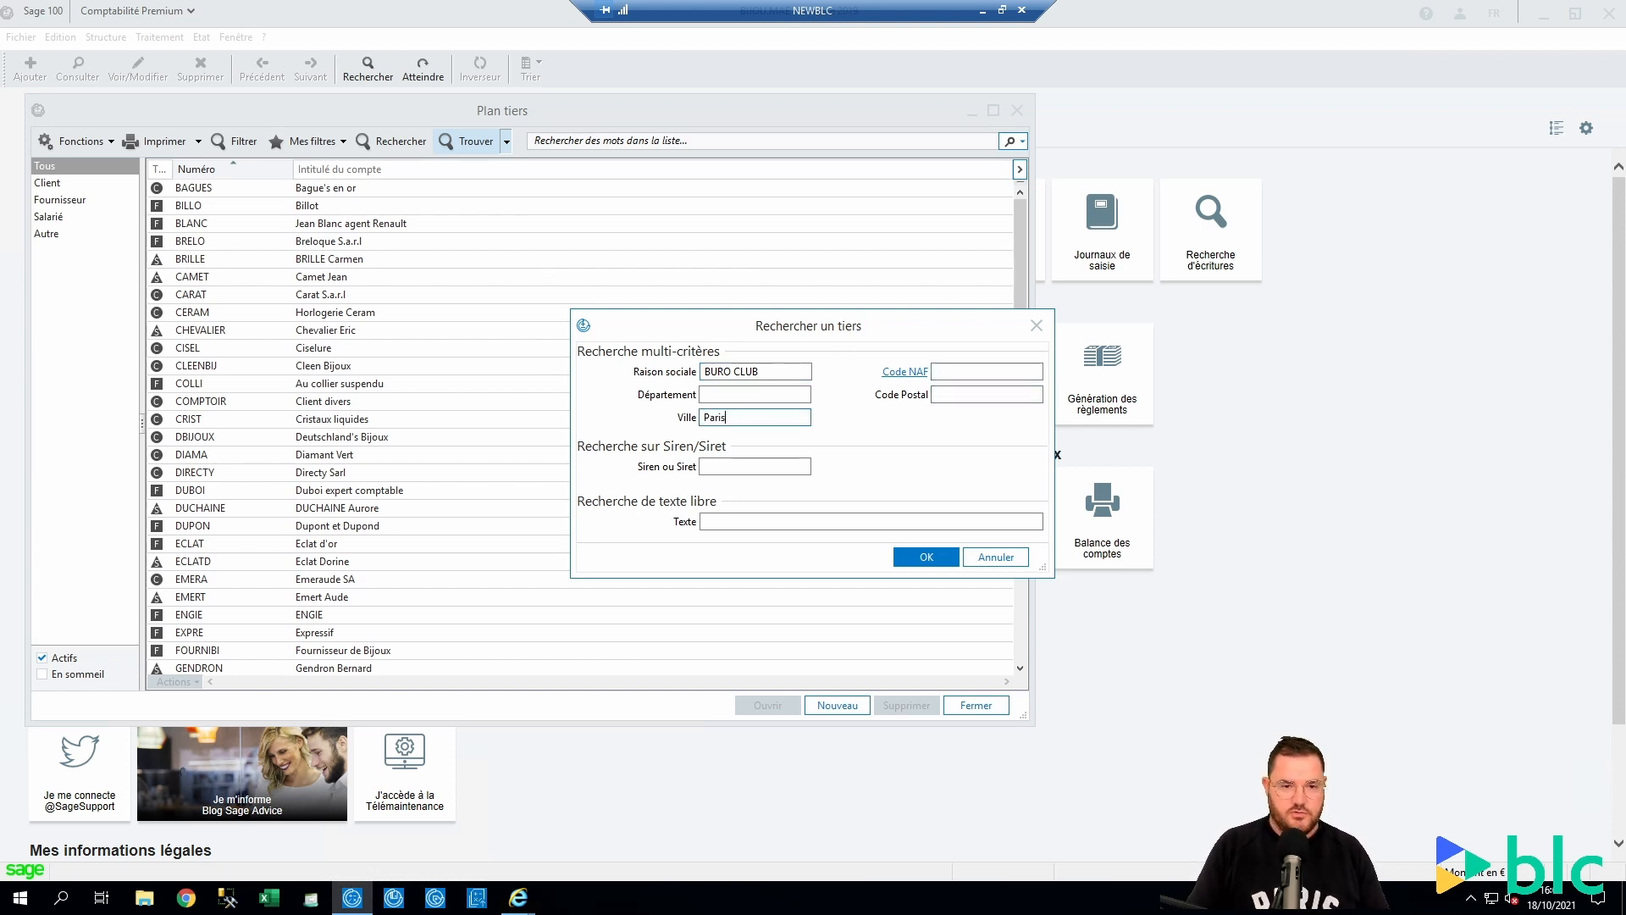
{"action": "left_click", "coordinate": [725, 465]}
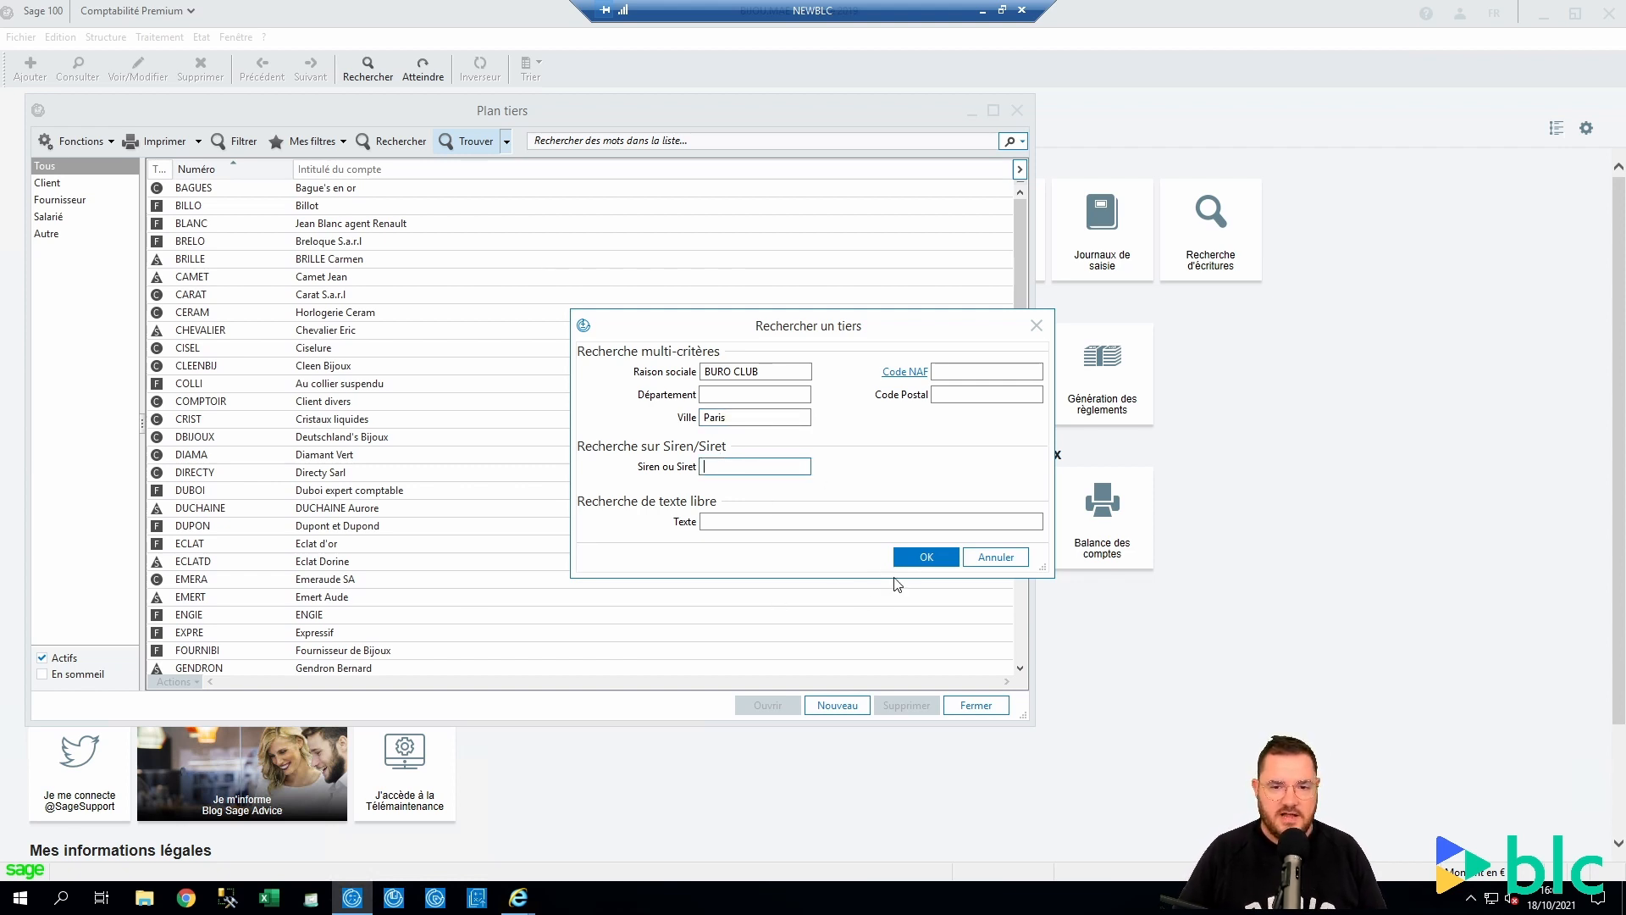
{"action": "left_click", "coordinate": [923, 557]}
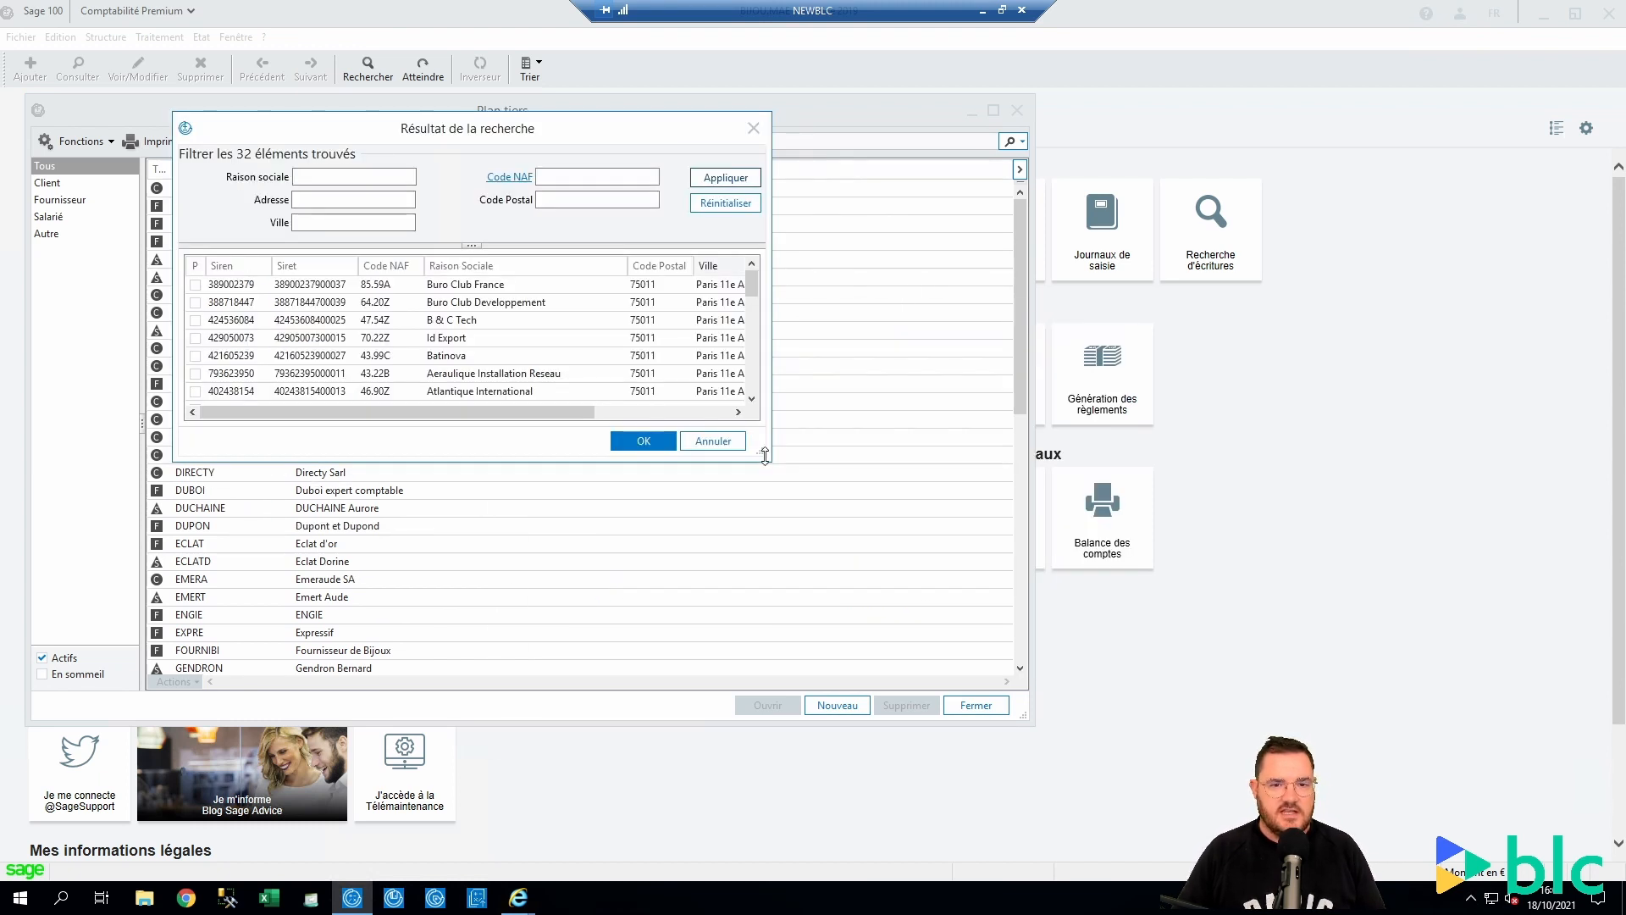
Select the Buro Club France result to create it as a new tiers
{"action": "left_click_drag", "start_coordinate": [957, 566], "coordinate": [1379, 815]}
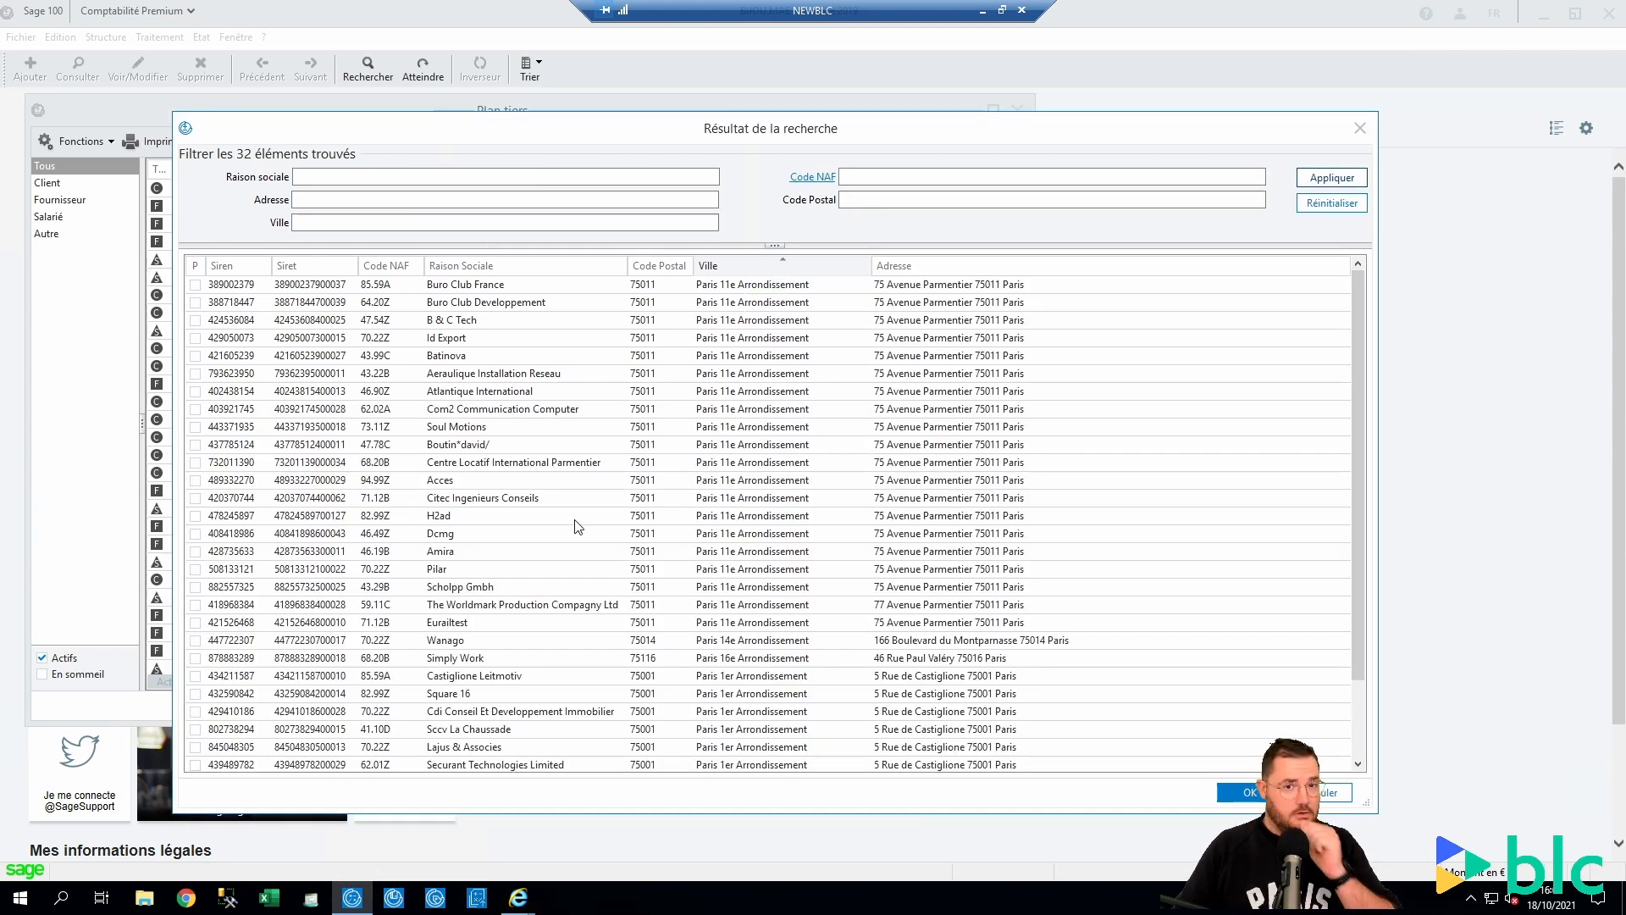
{"action": "left_click", "coordinate": [195, 286]}
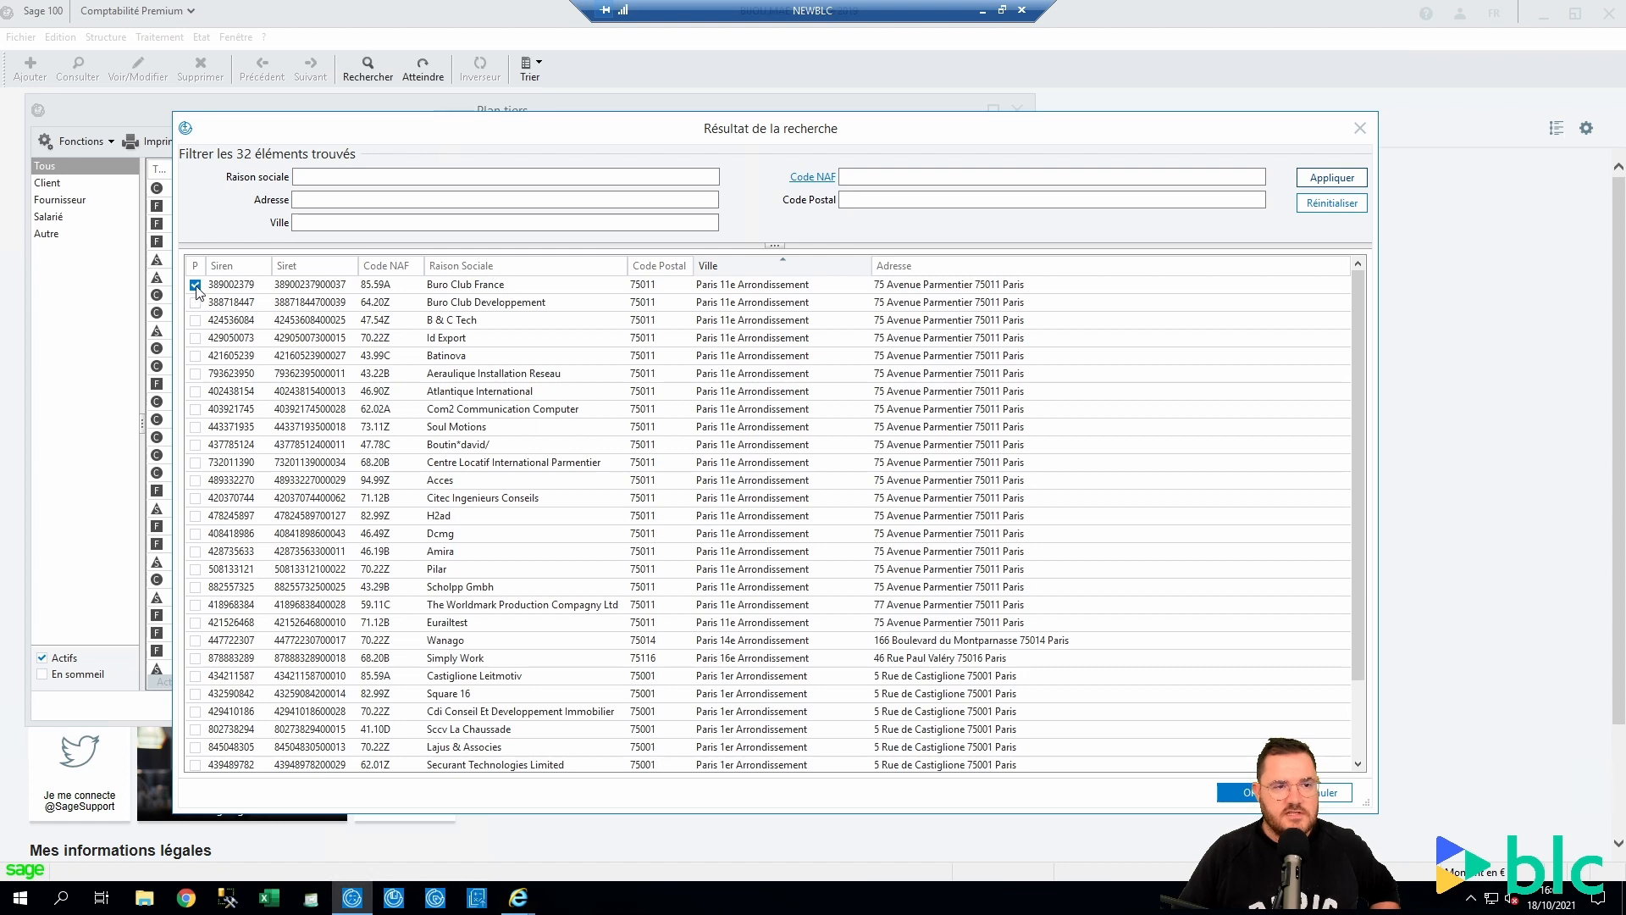
{"action": "left_click", "coordinate": [1232, 791]}
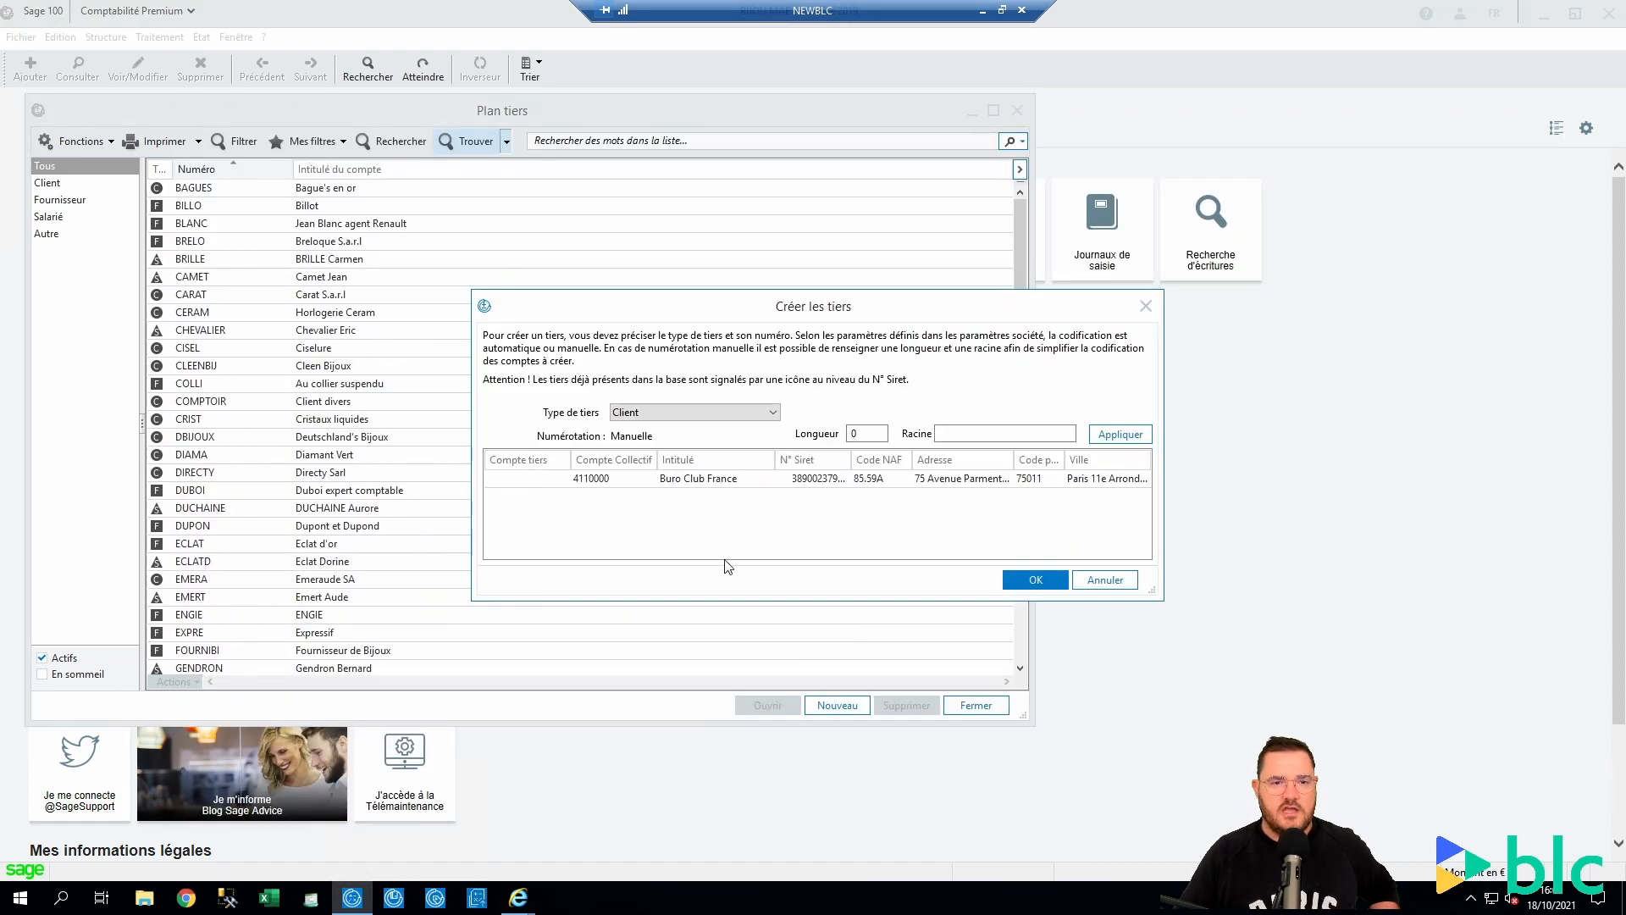
Create it as supplier BUROCLUB on a new collective account 4010000
{"action": "left_click", "coordinate": [715, 412]}
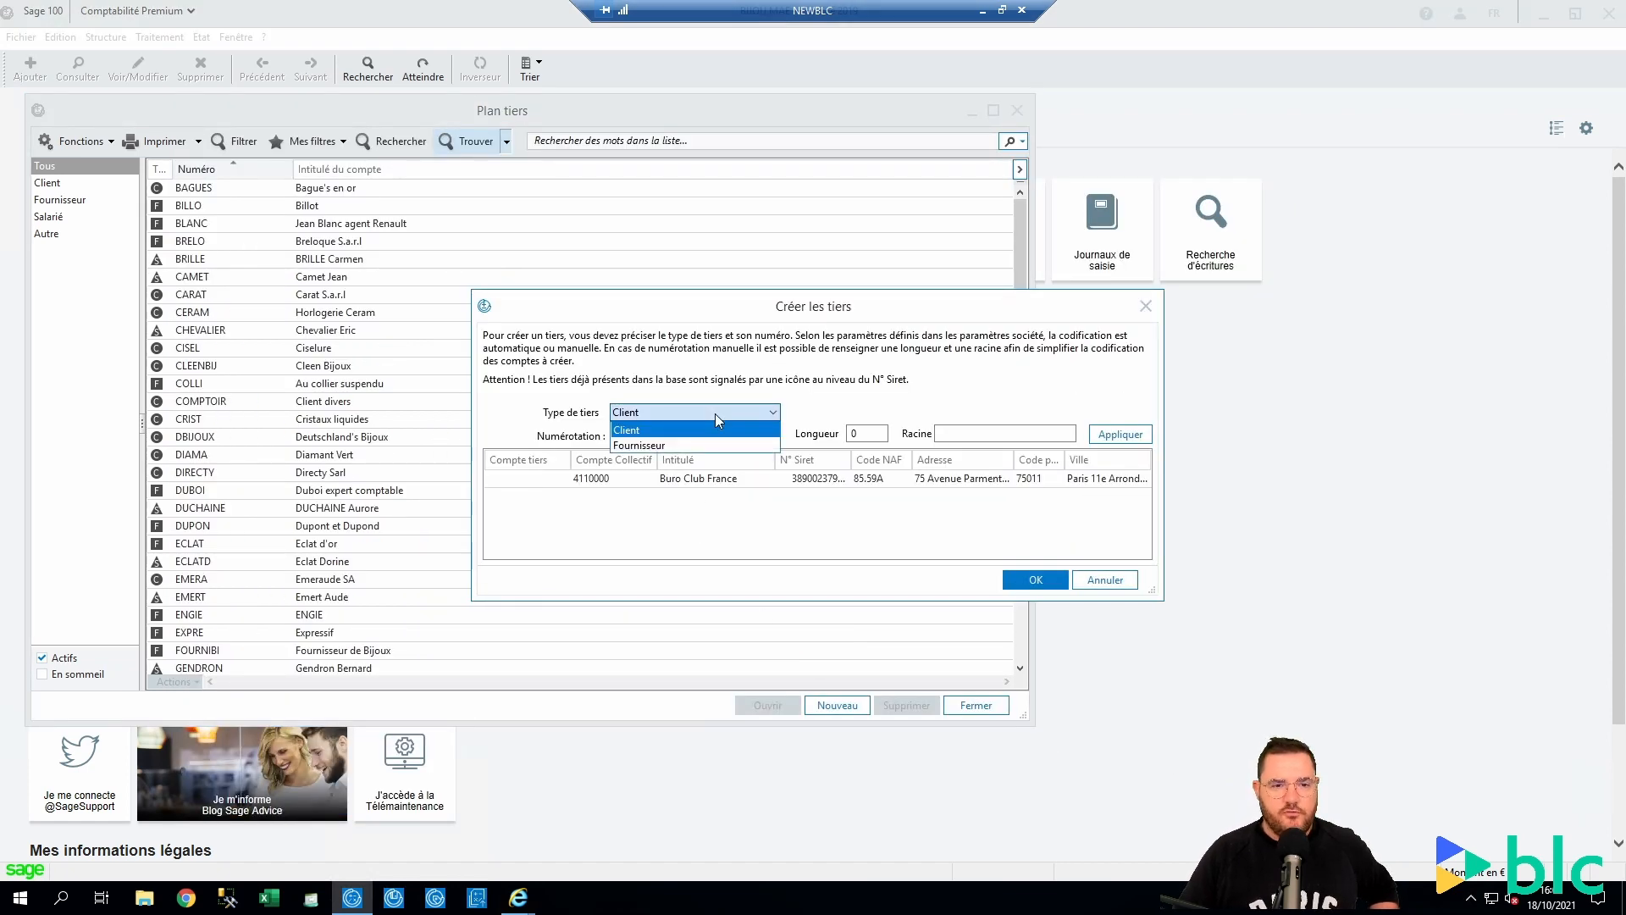
{"action": "left_click", "coordinate": [661, 446]}
{"action": "left_click", "coordinate": [543, 481]}
{"action": "left_click", "coordinate": [543, 481]}
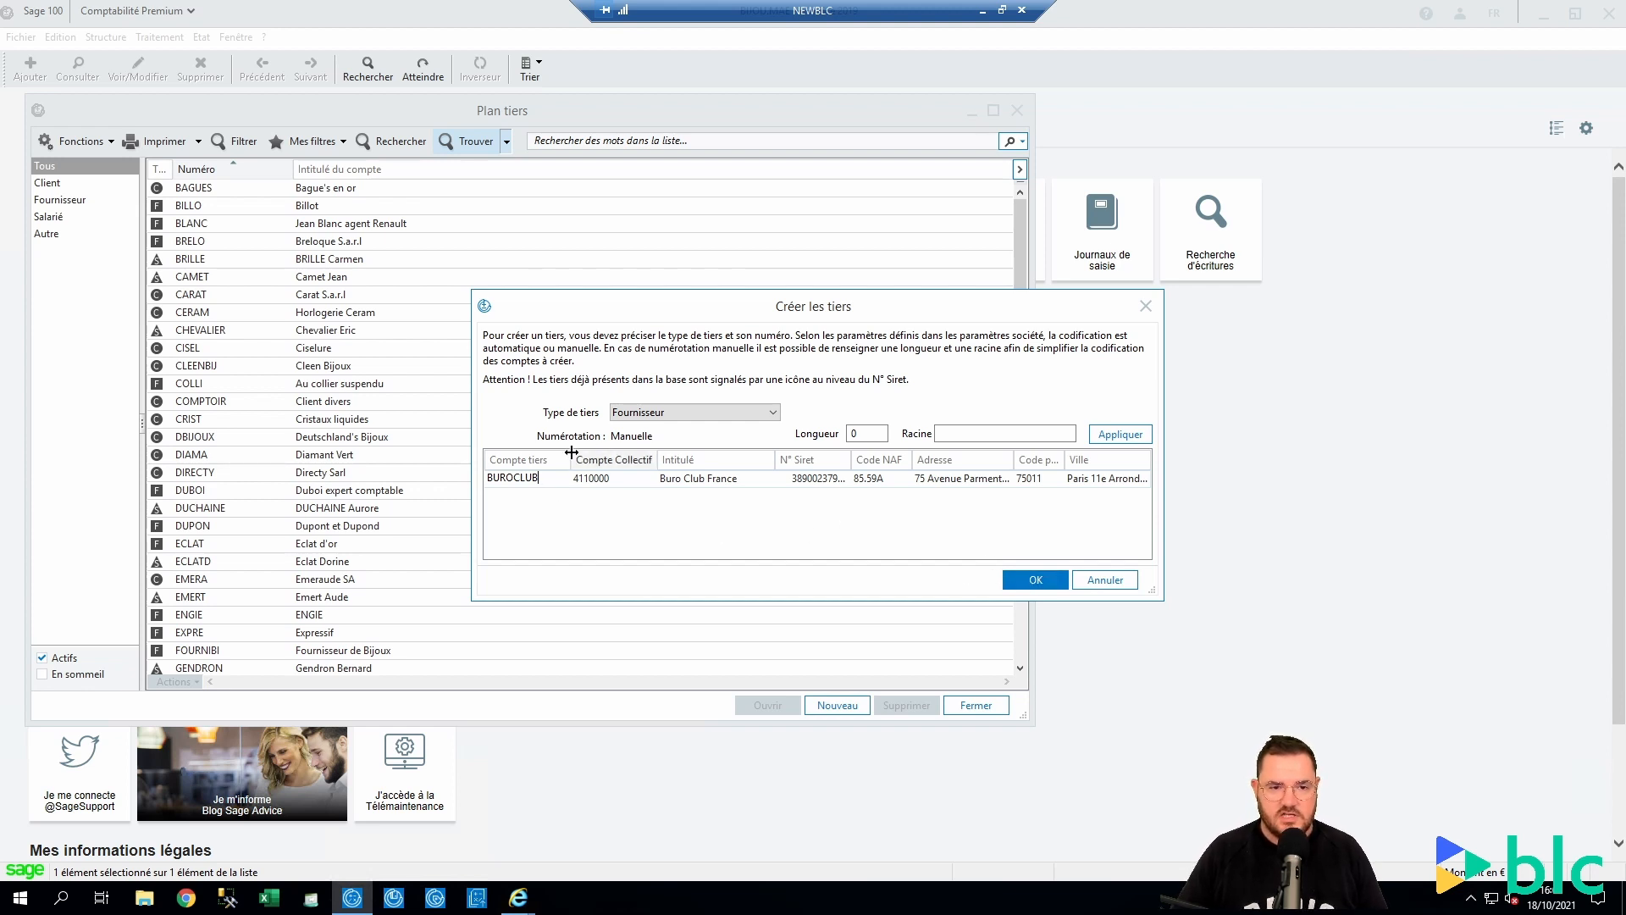
{"action": "left_click_drag", "start_coordinate": [606, 480], "coordinate": [563, 487]}
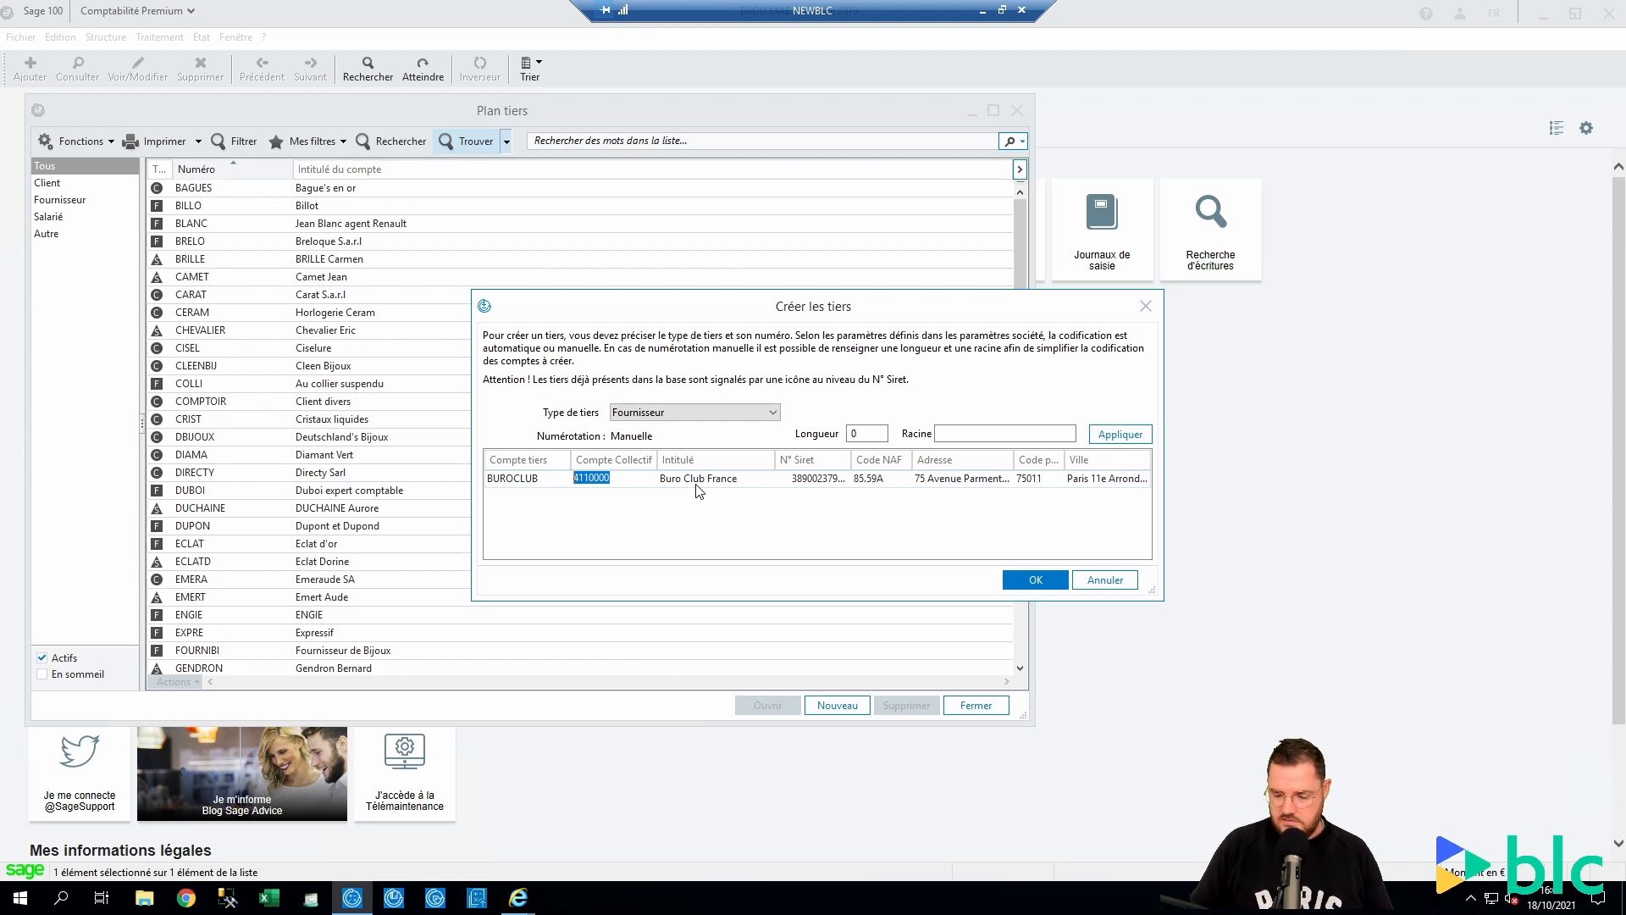
{"action": "type", "text": "4010000"}
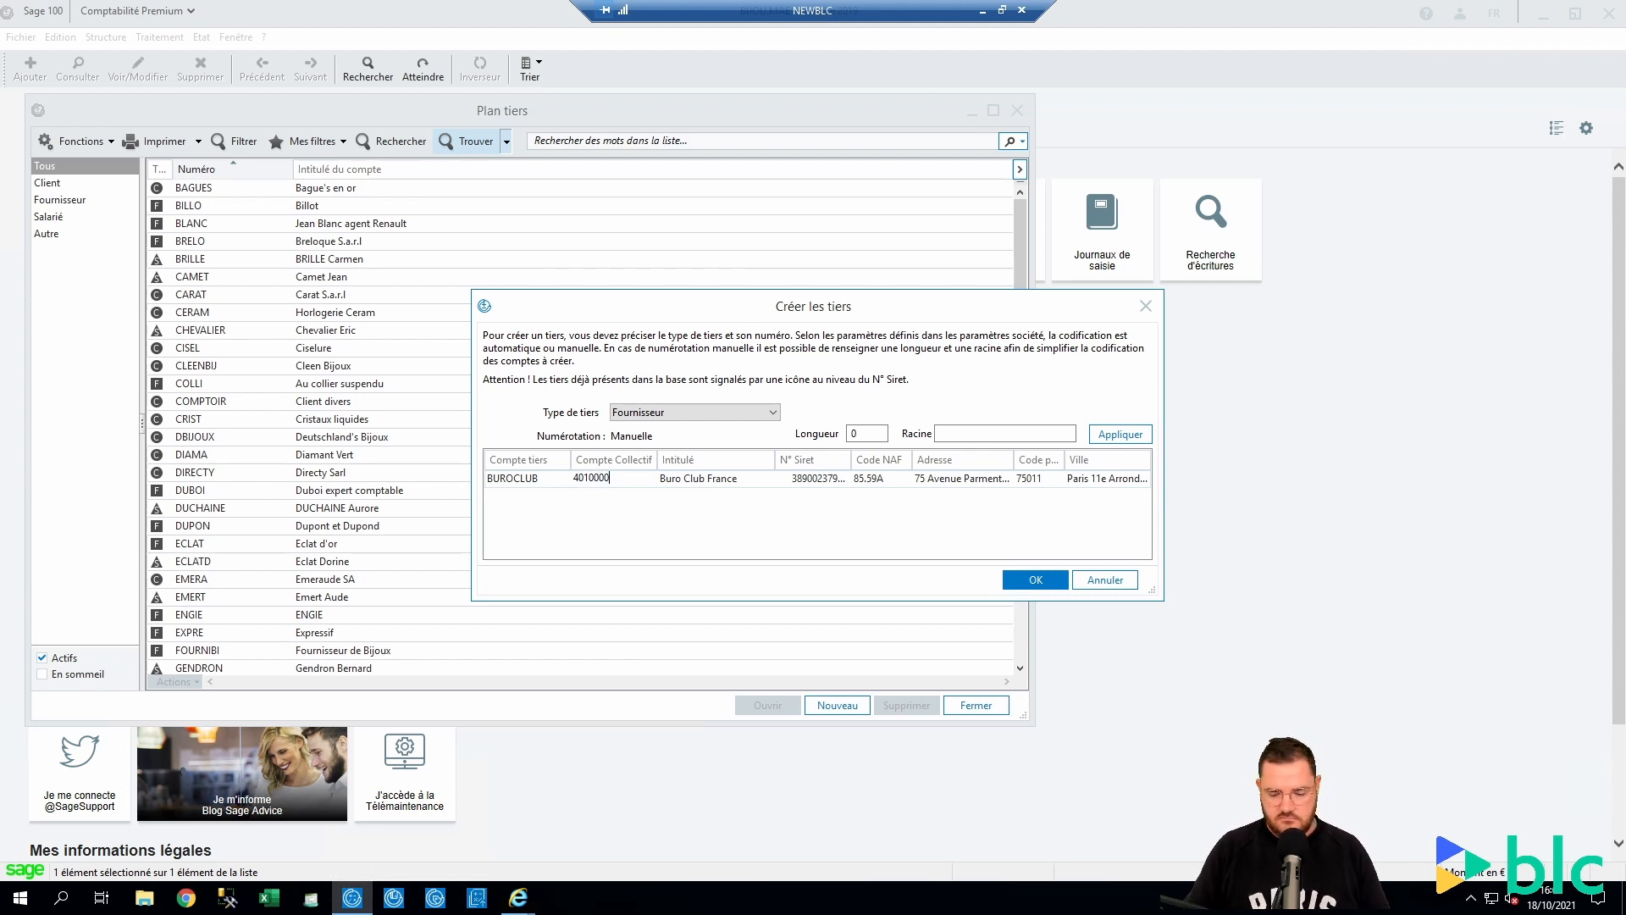
{"action": "left_click", "coordinate": [696, 486]}
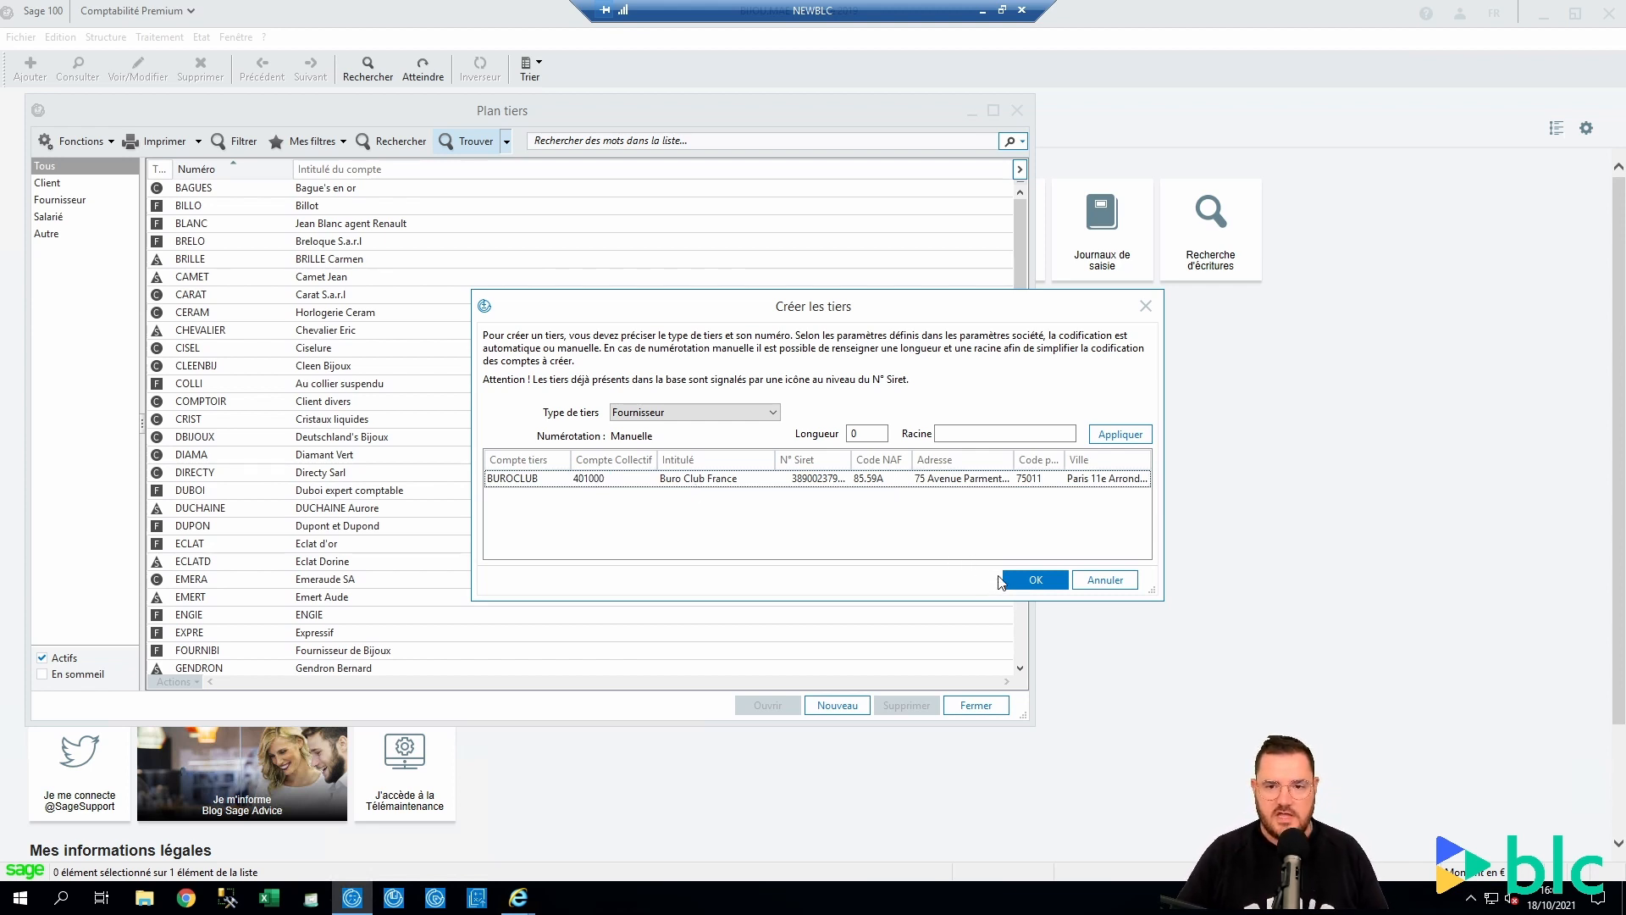
{"action": "left_click", "coordinate": [1033, 581]}
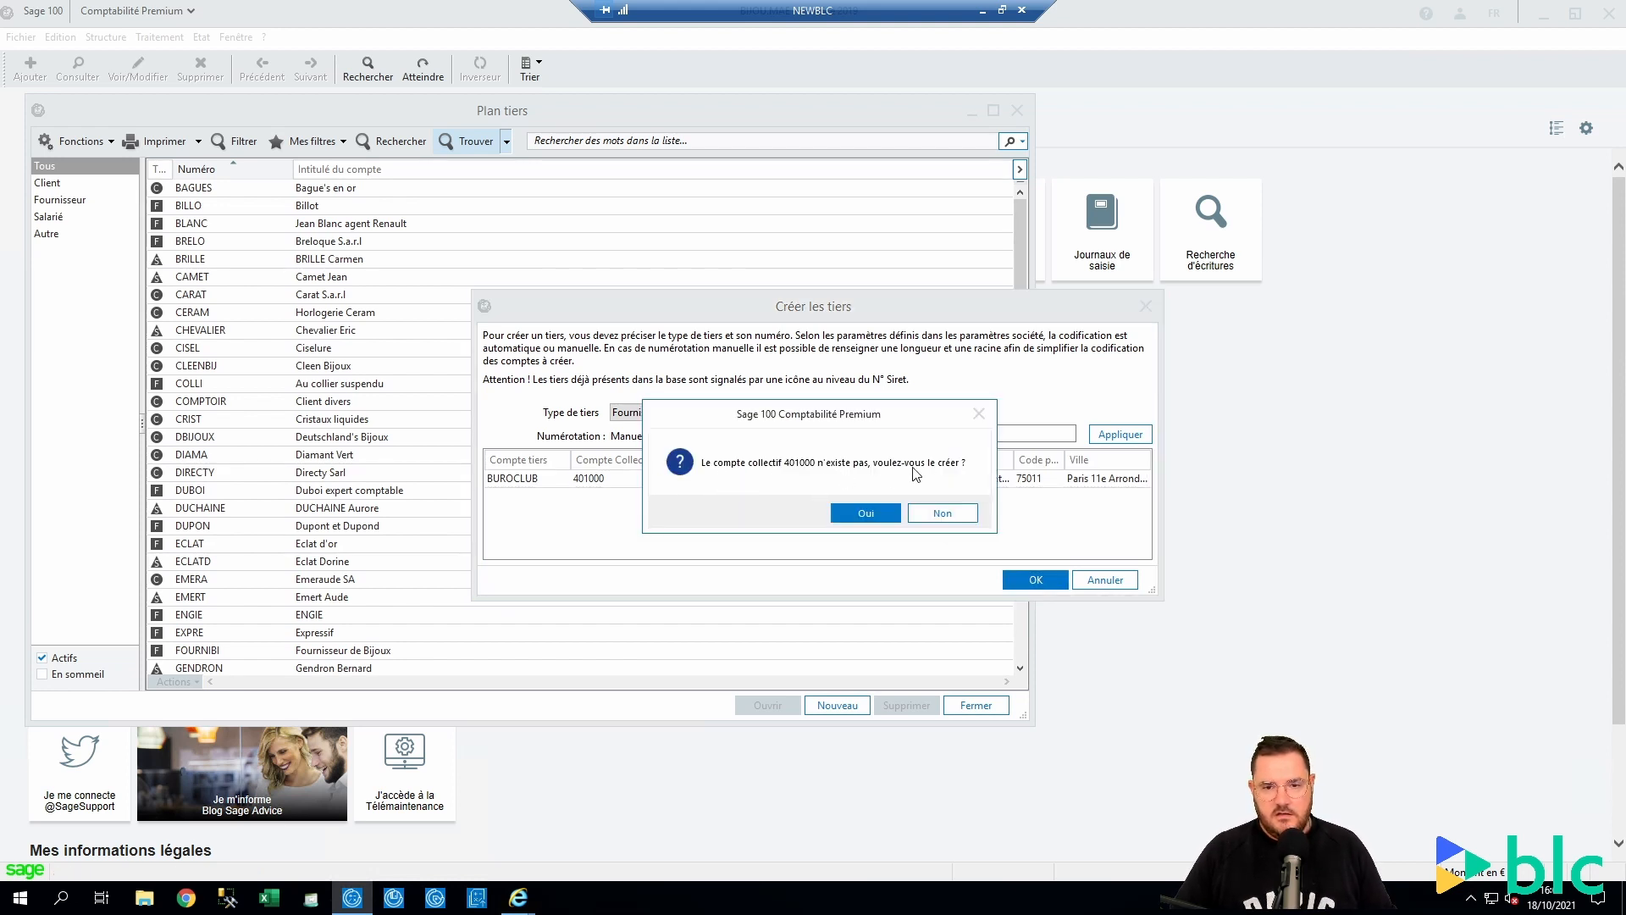
{"action": "left_click", "coordinate": [866, 513]}
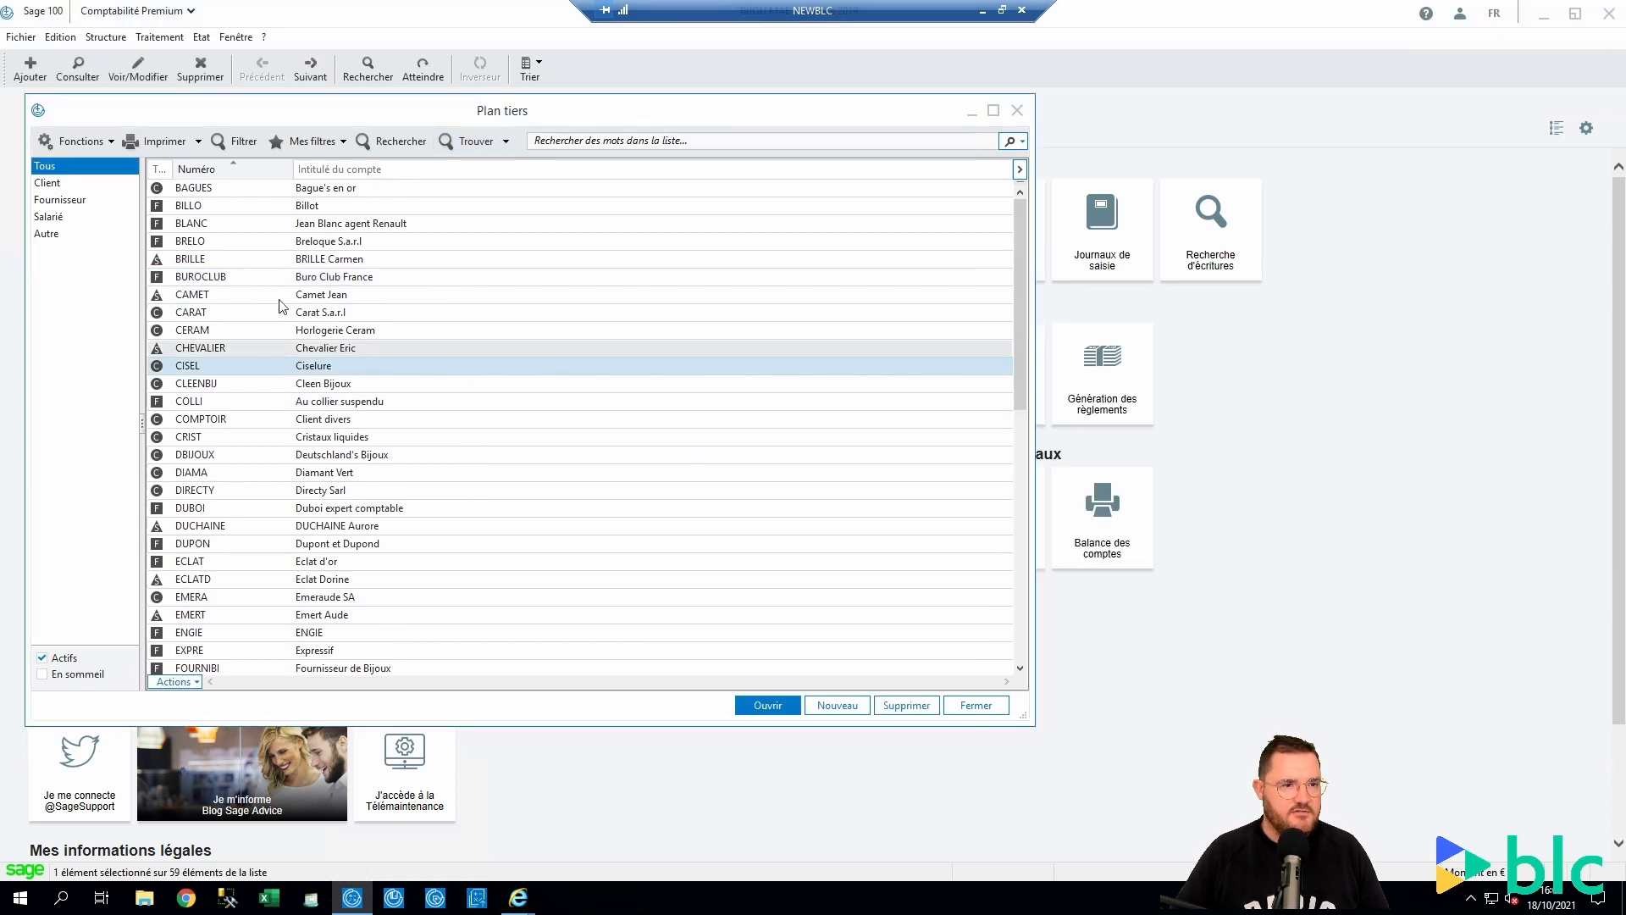
Review the BUROCLUB supplier record, close it, and open the Trouver search options
{"action": "double_click", "coordinate": [194, 280]}
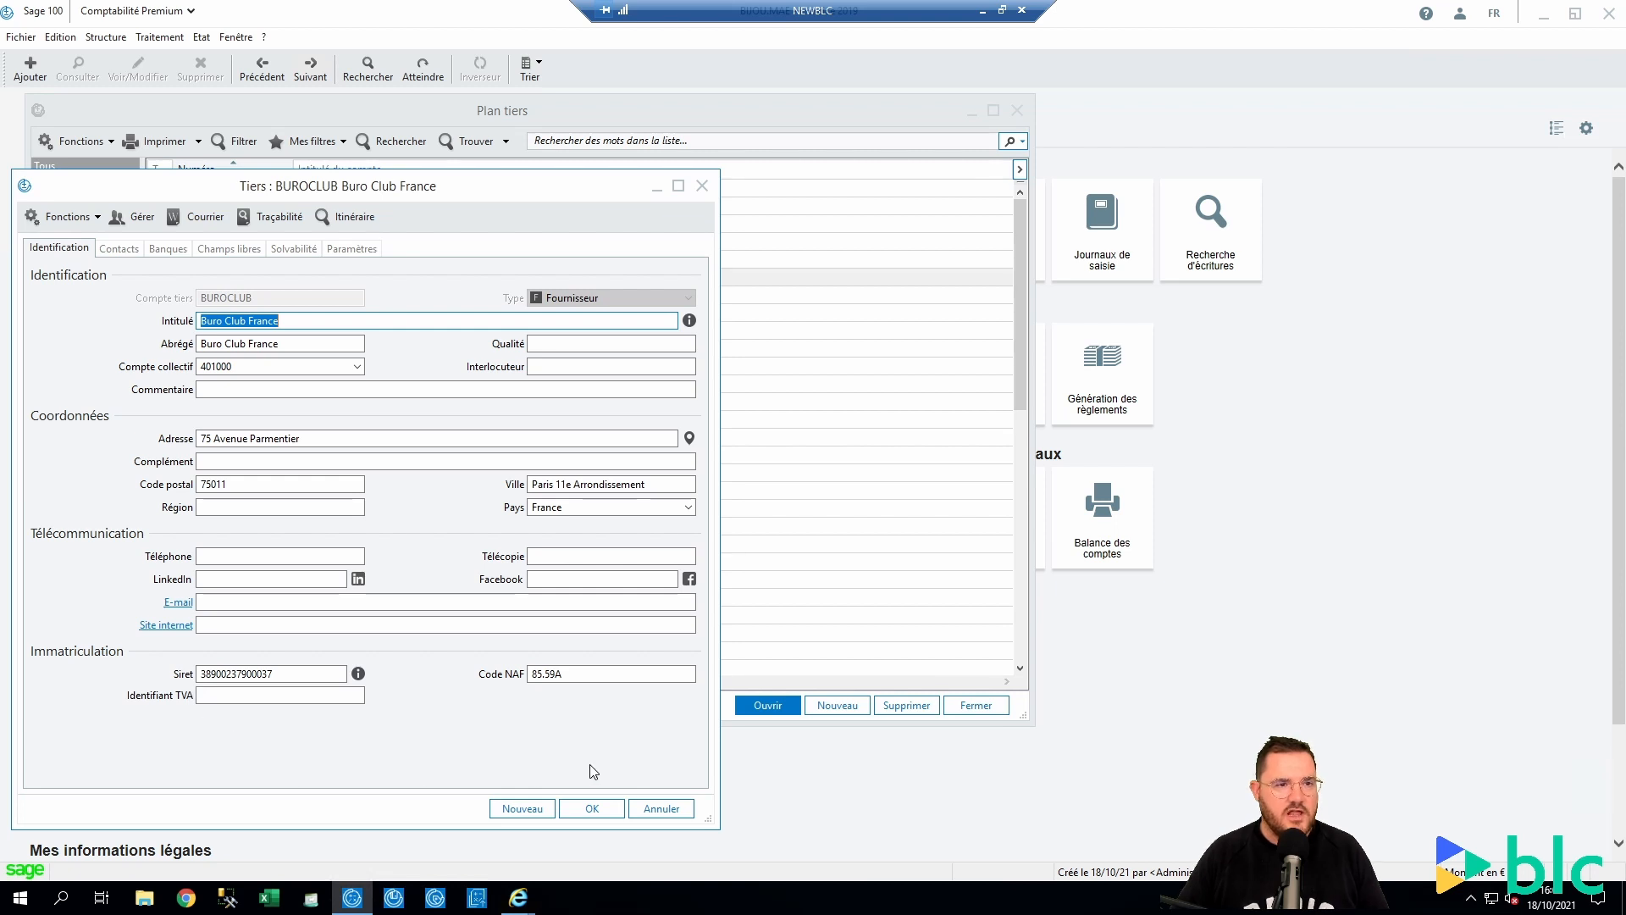
{"action": "left_click", "coordinate": [702, 186]}
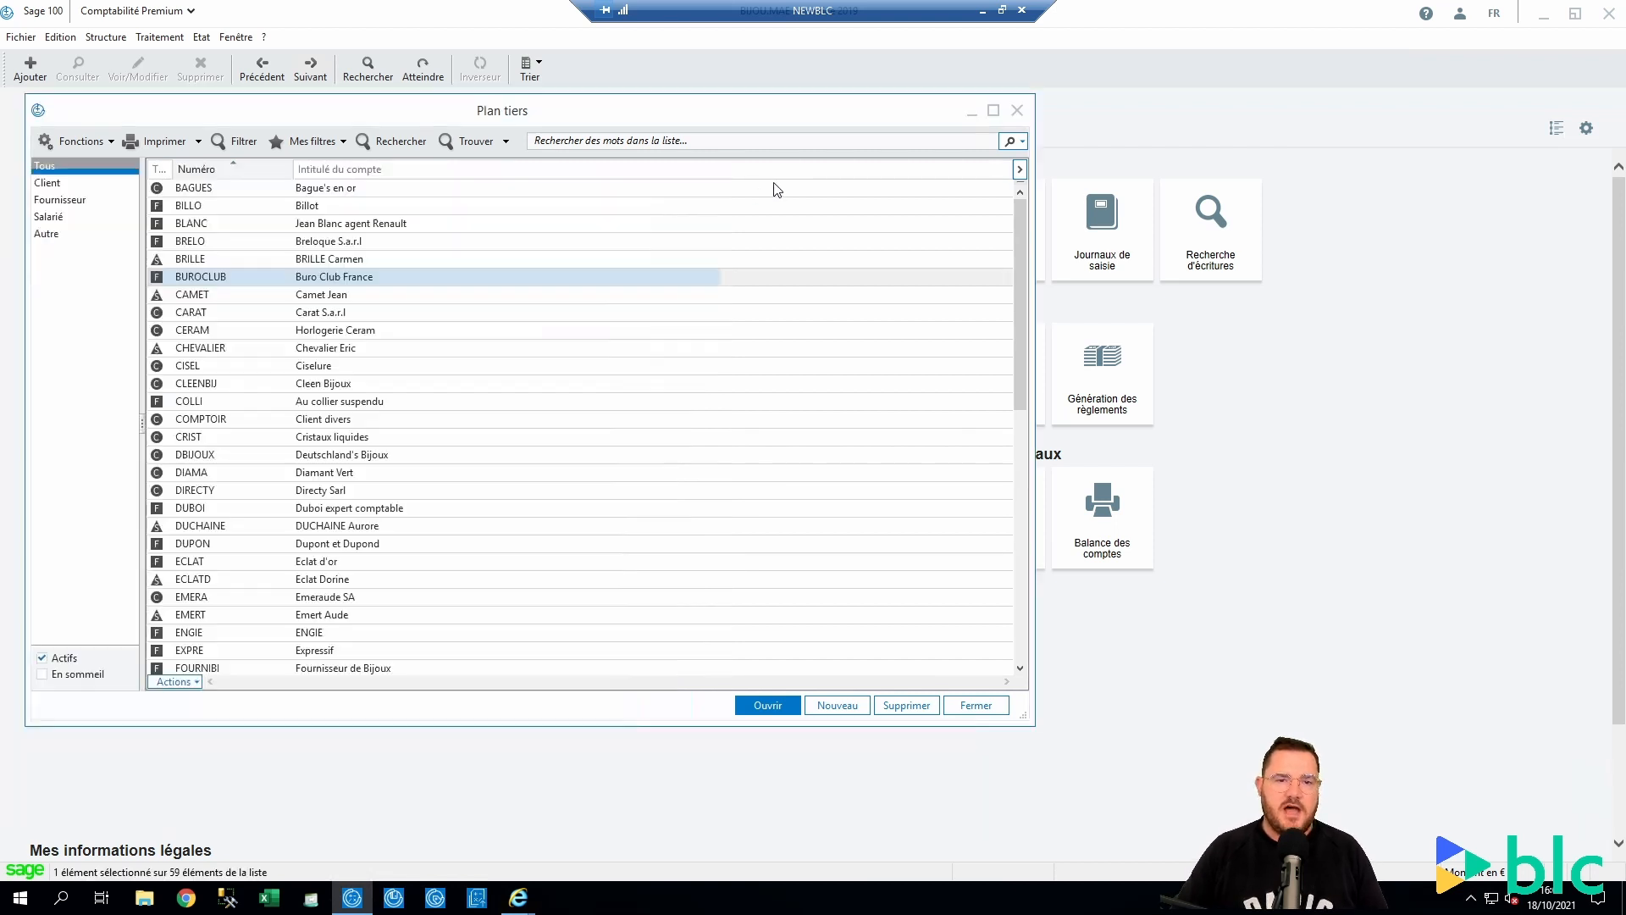
{"action": "left_click", "coordinate": [505, 142]}
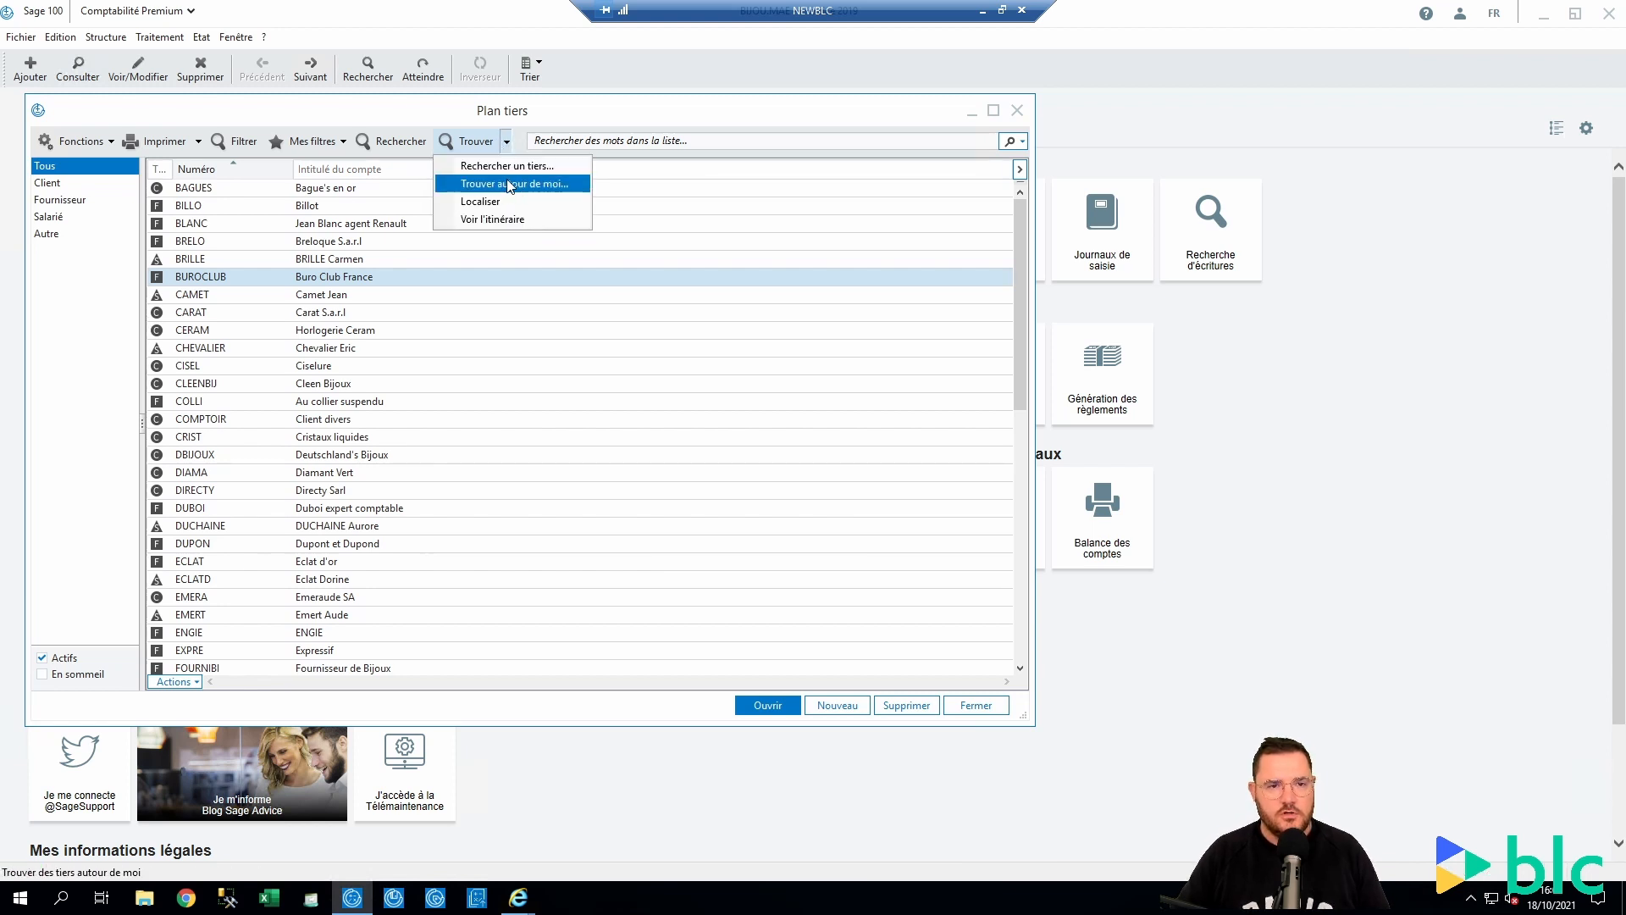
Run a 'Trouver autour de moi' search from Société with a 15 km radius and the same 62.02A activity
{"action": "left_click", "coordinate": [510, 184]}
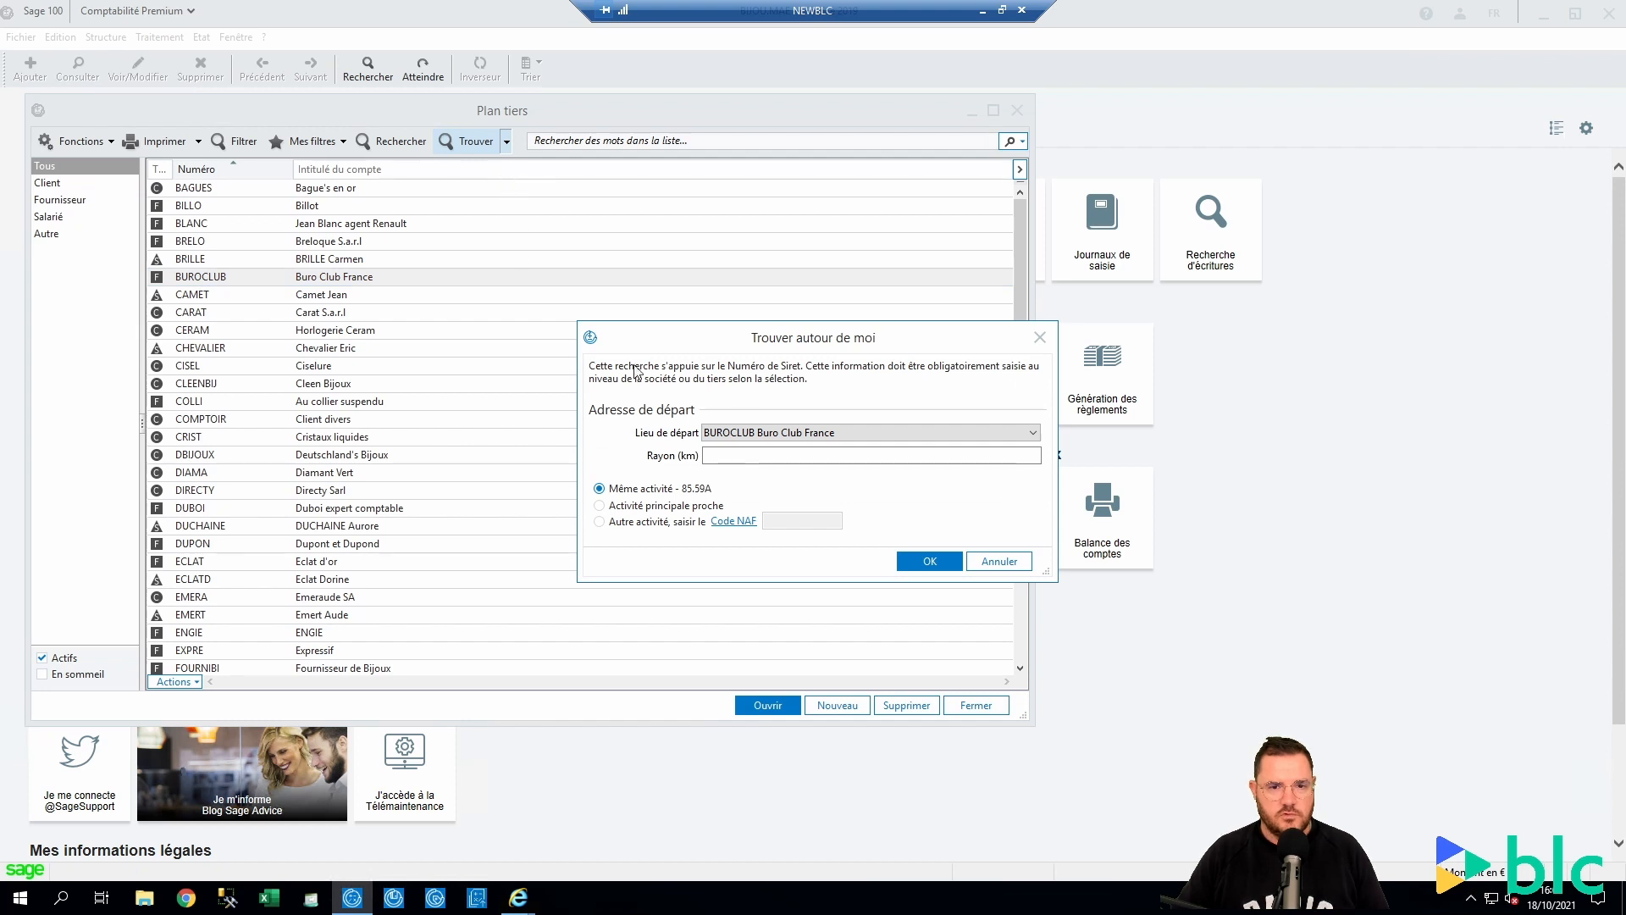
{"action": "left_click", "coordinate": [830, 435]}
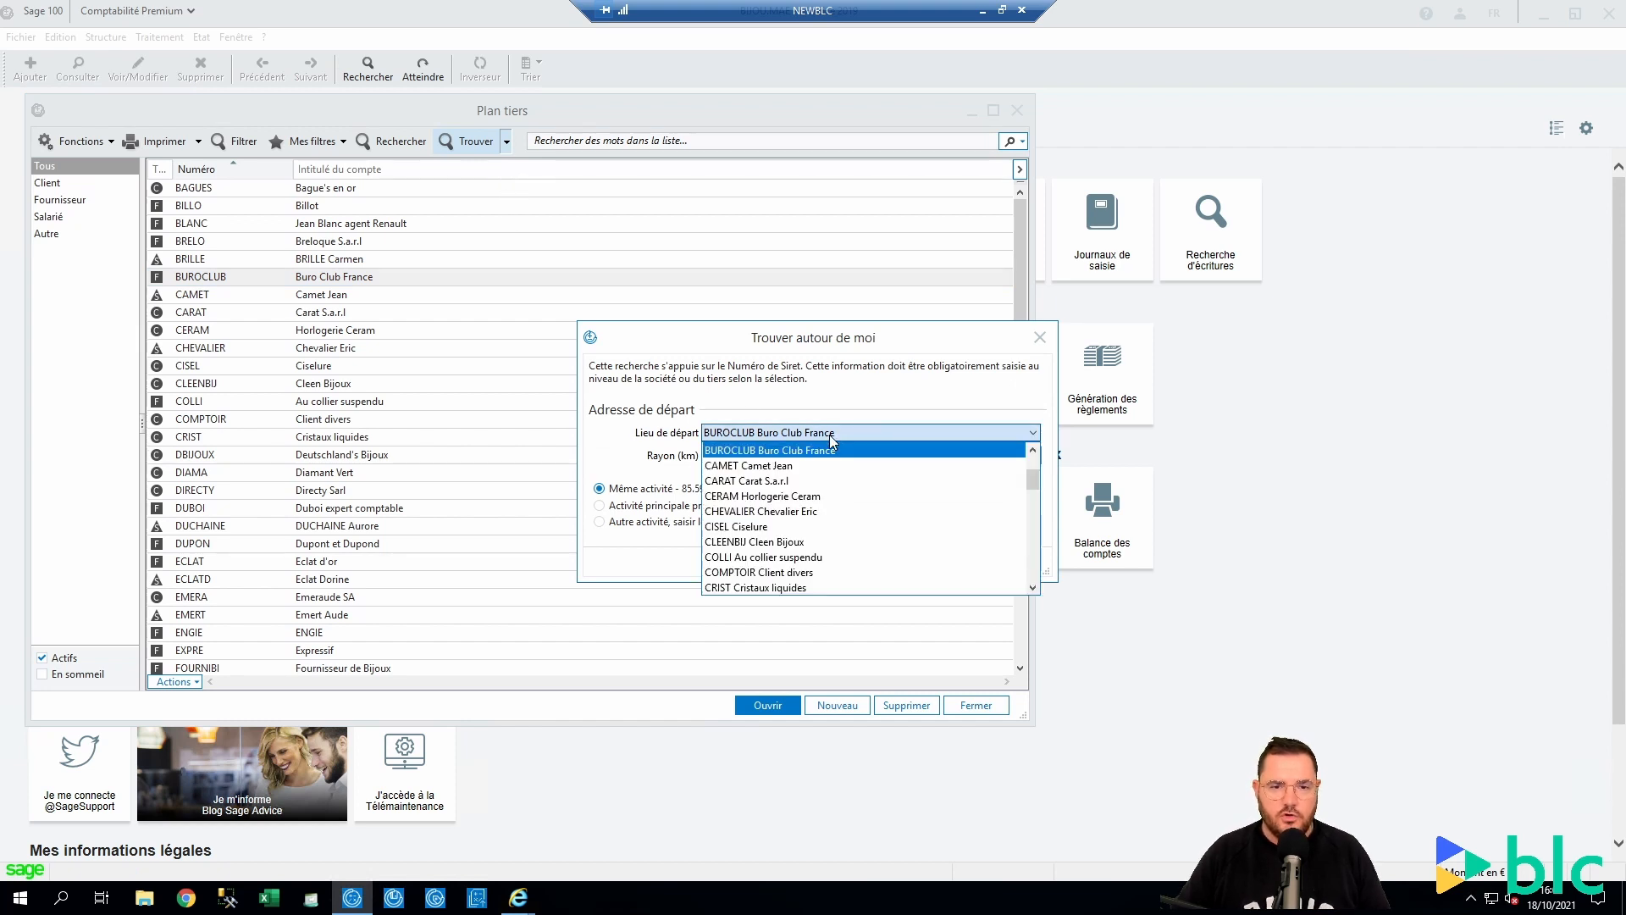
{"action": "scroll", "coordinate": [830, 505], "scroll_direction": "up", "scroll_amount": 2}
{"action": "left_click", "coordinate": [733, 450]}
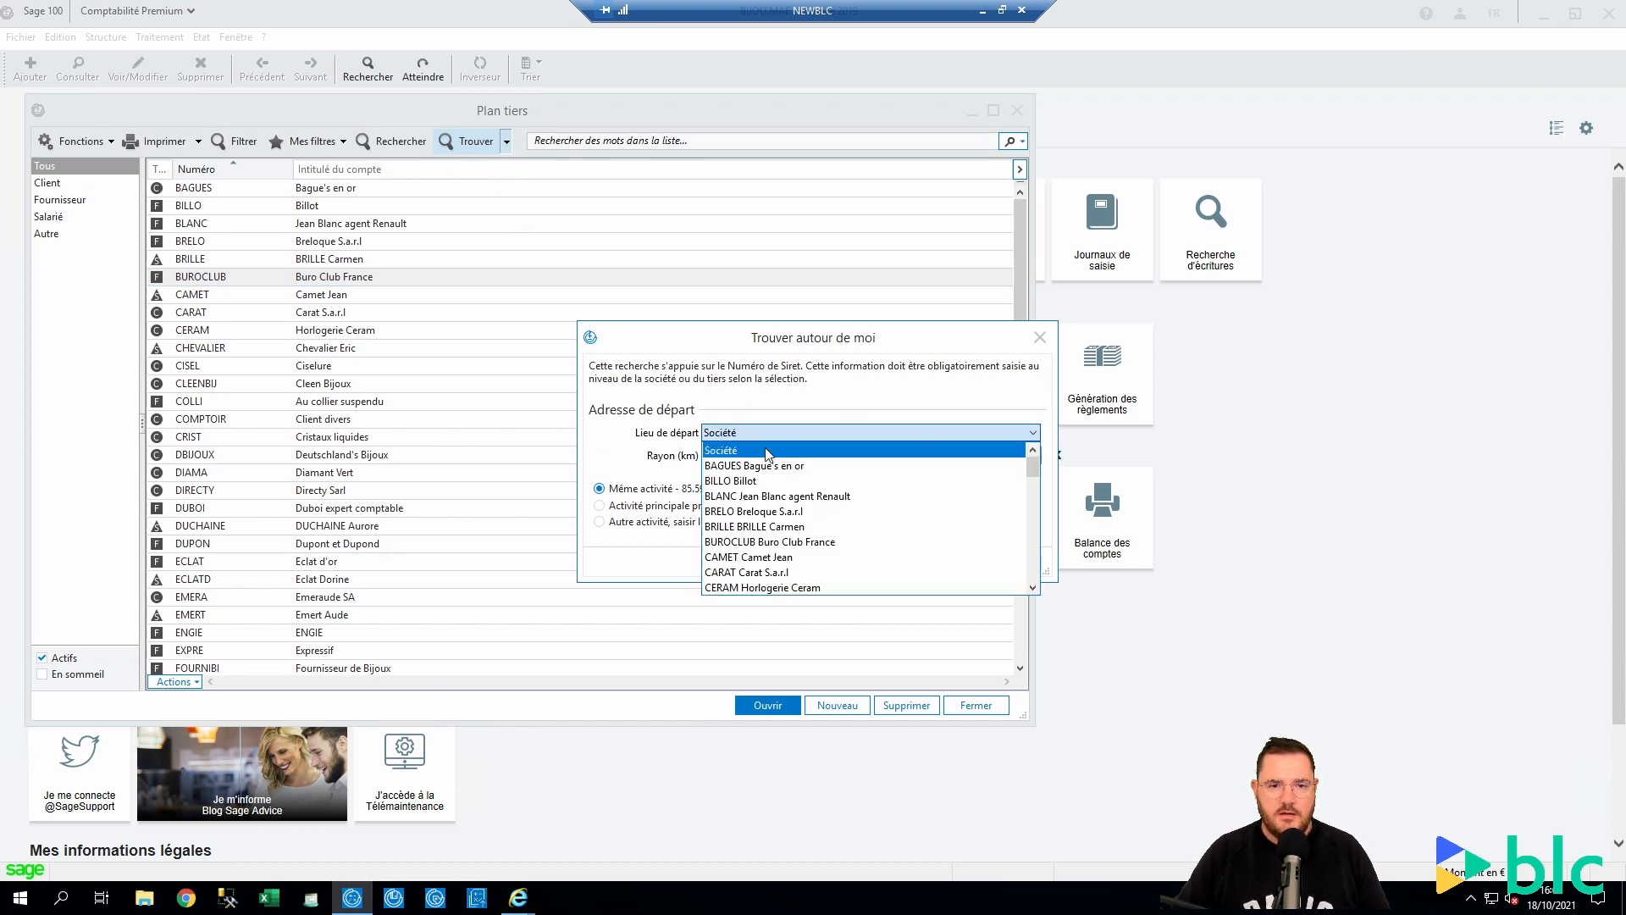
{"action": "left_click", "coordinate": [752, 457]}
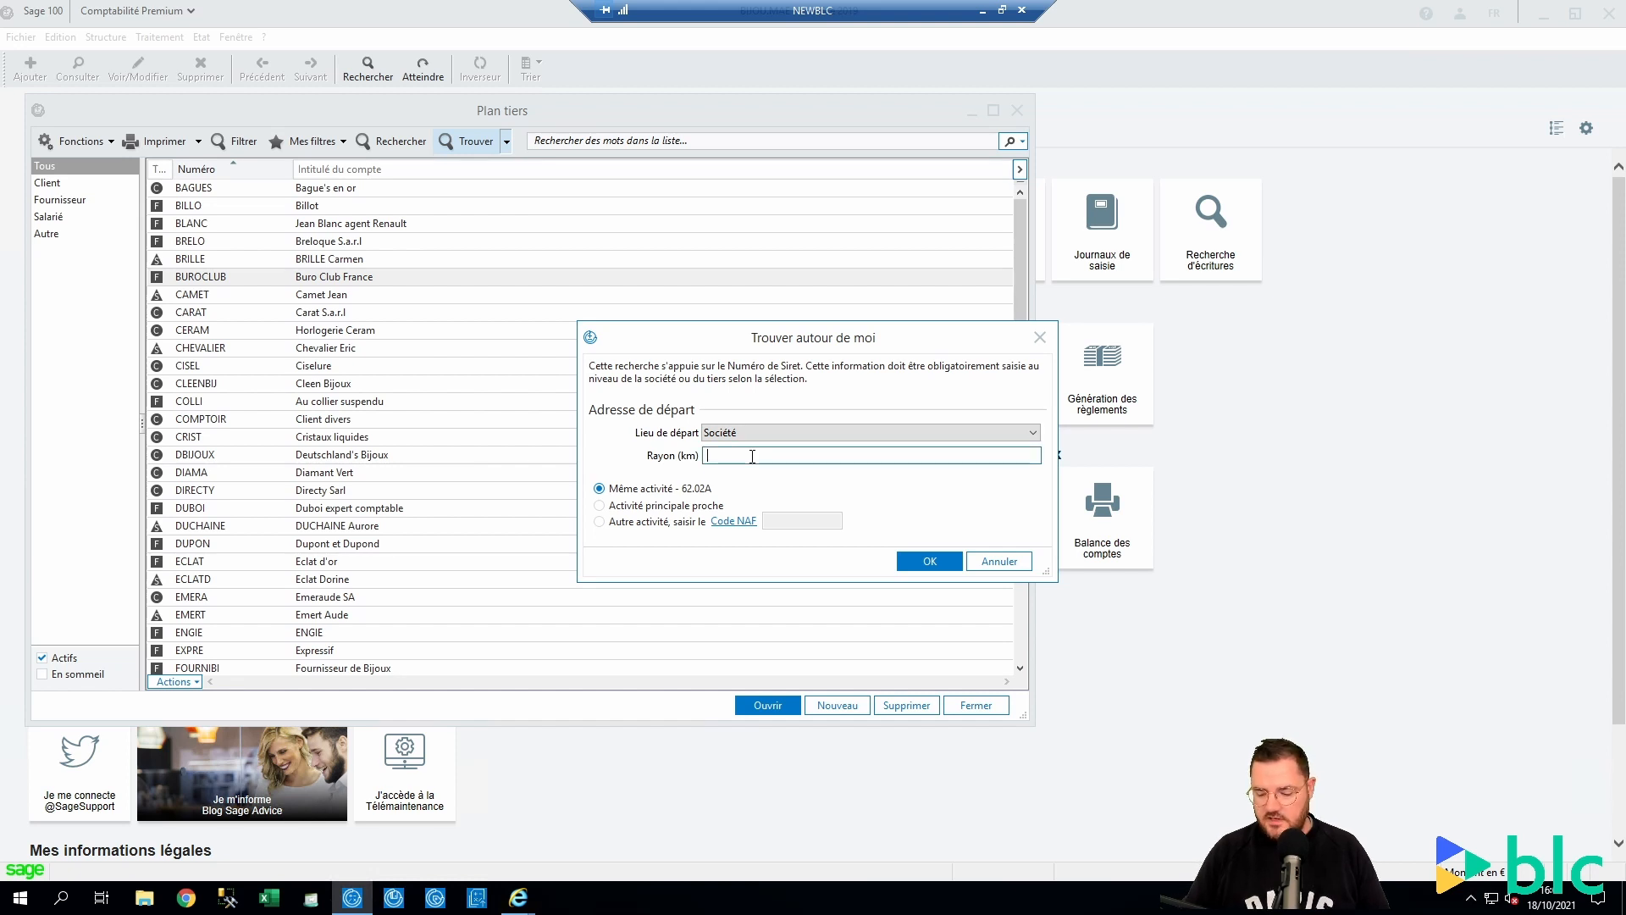
{"action": "type", "text": "15"}
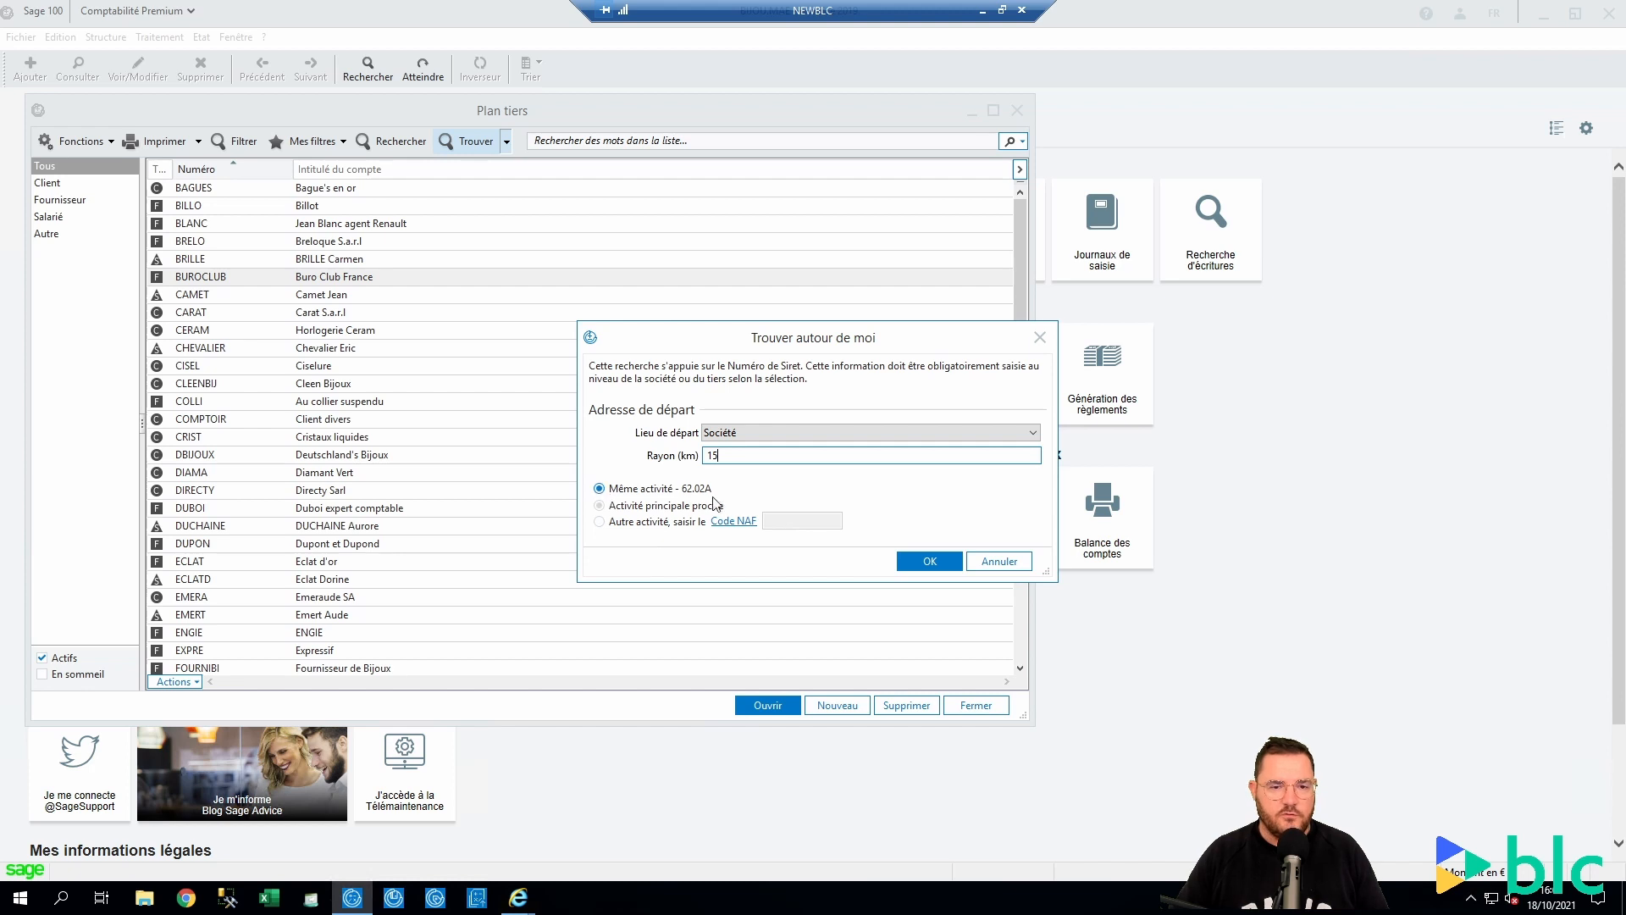
{"action": "left_click", "coordinate": [933, 563]}
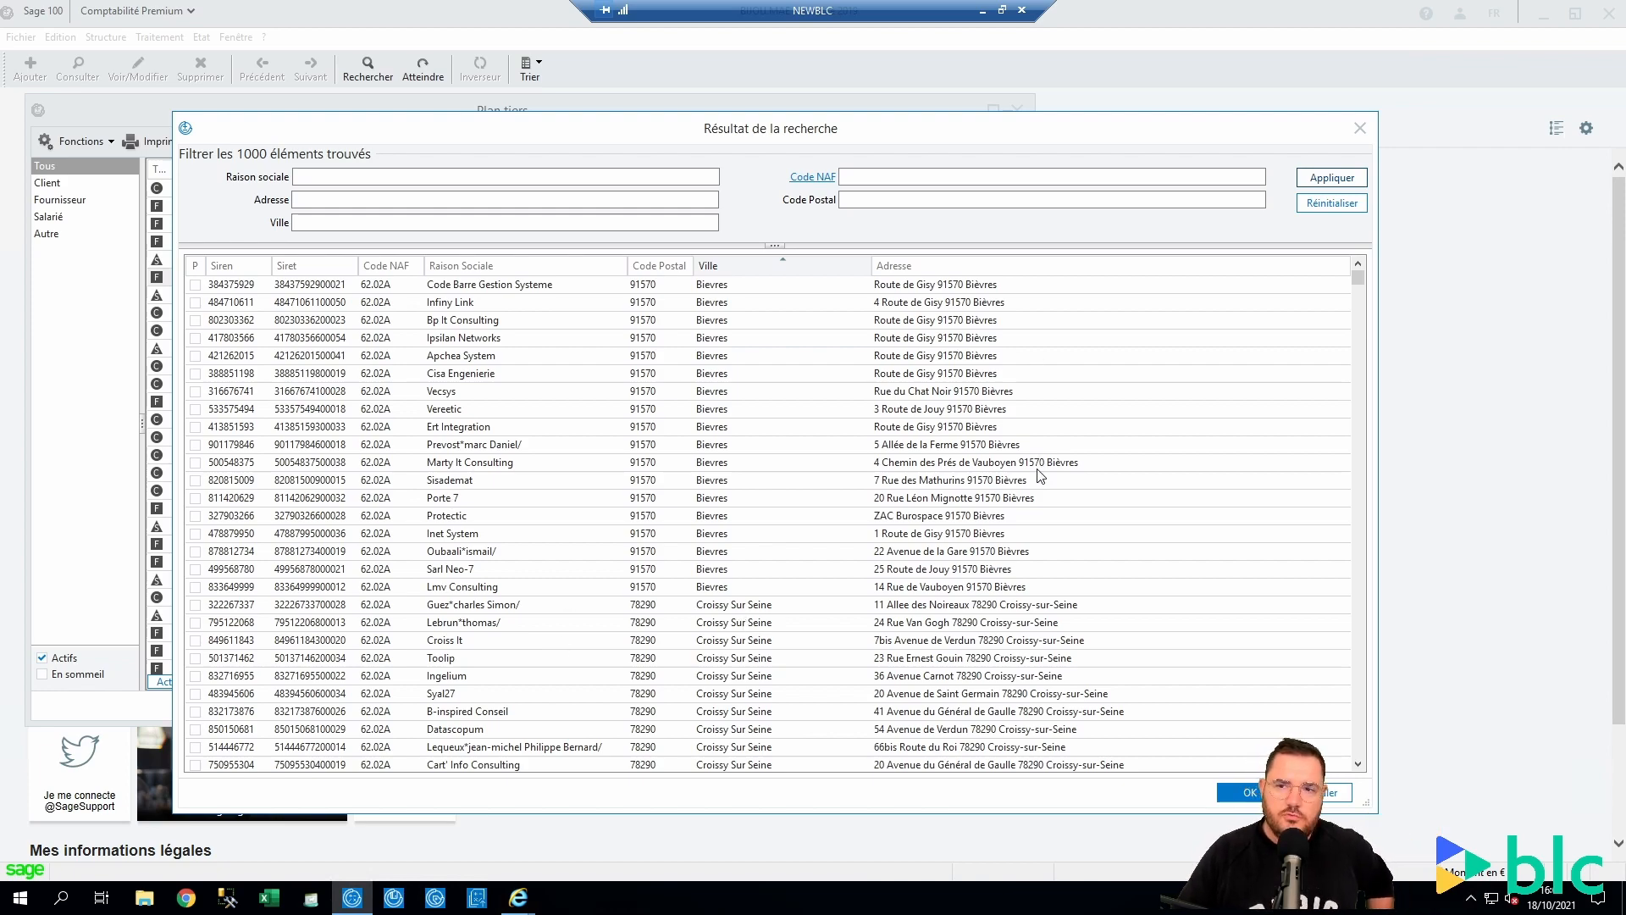
Tick Kokori Cloud, Easylink, Mlk Conseil, Osu Conseil and Inop's in the search results
{"action": "scroll", "coordinate": [1041, 476], "scroll_direction": "down", "scroll_amount": 6}
{"action": "scroll", "coordinate": [1041, 476], "scroll_direction": "down", "scroll_amount": 15}
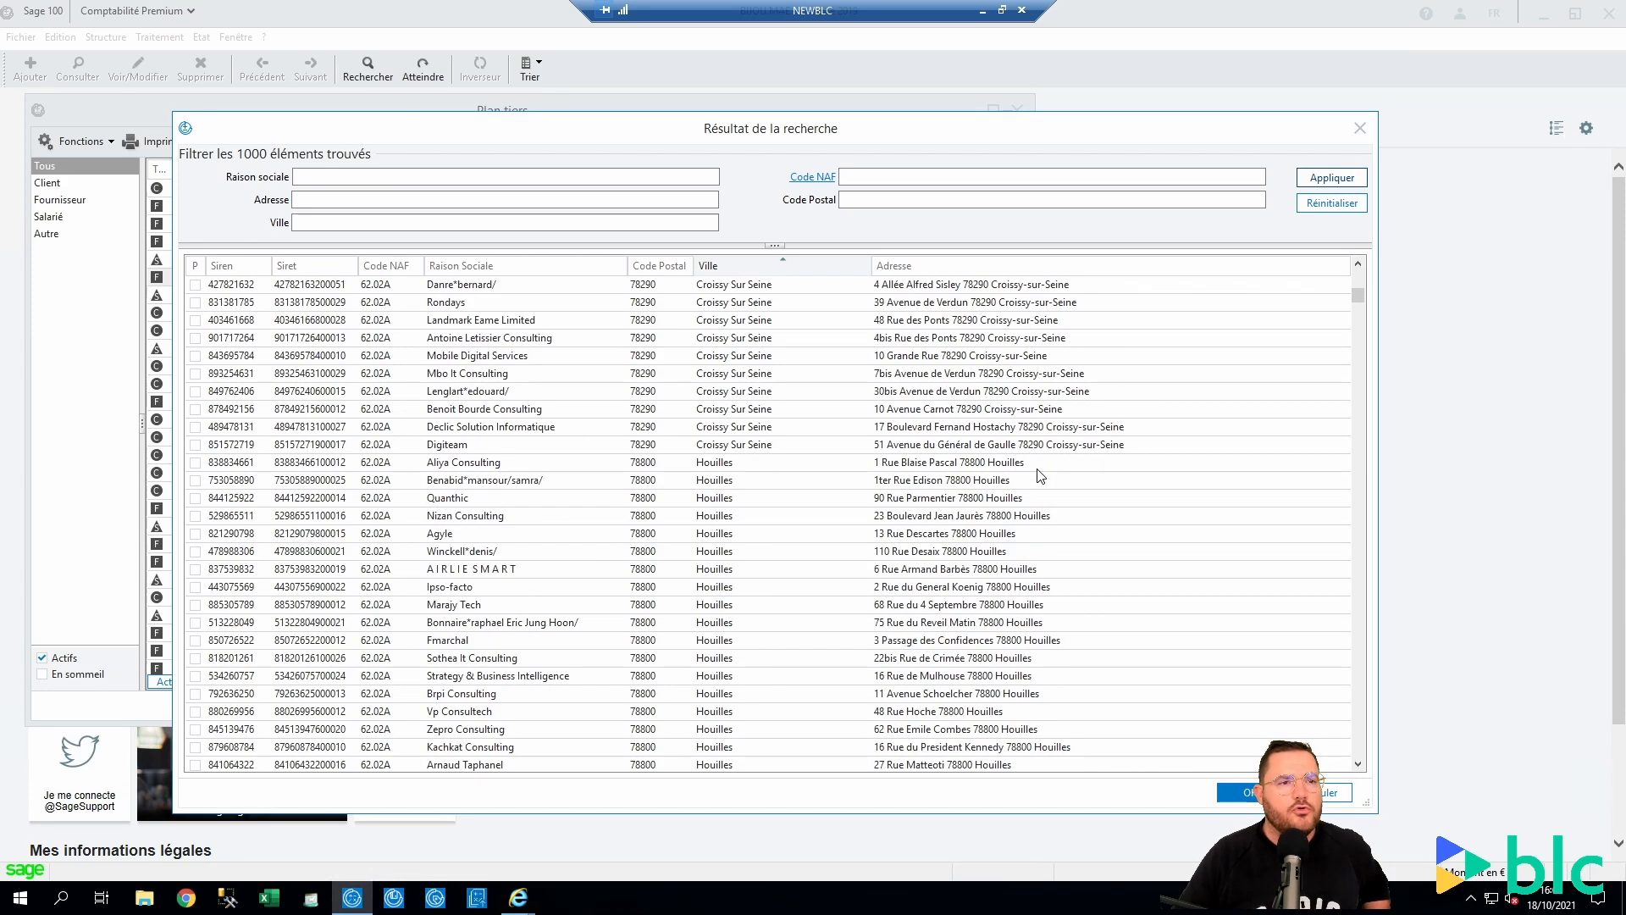
{"action": "scroll", "coordinate": [987, 489], "scroll_direction": "down", "scroll_amount": 18}
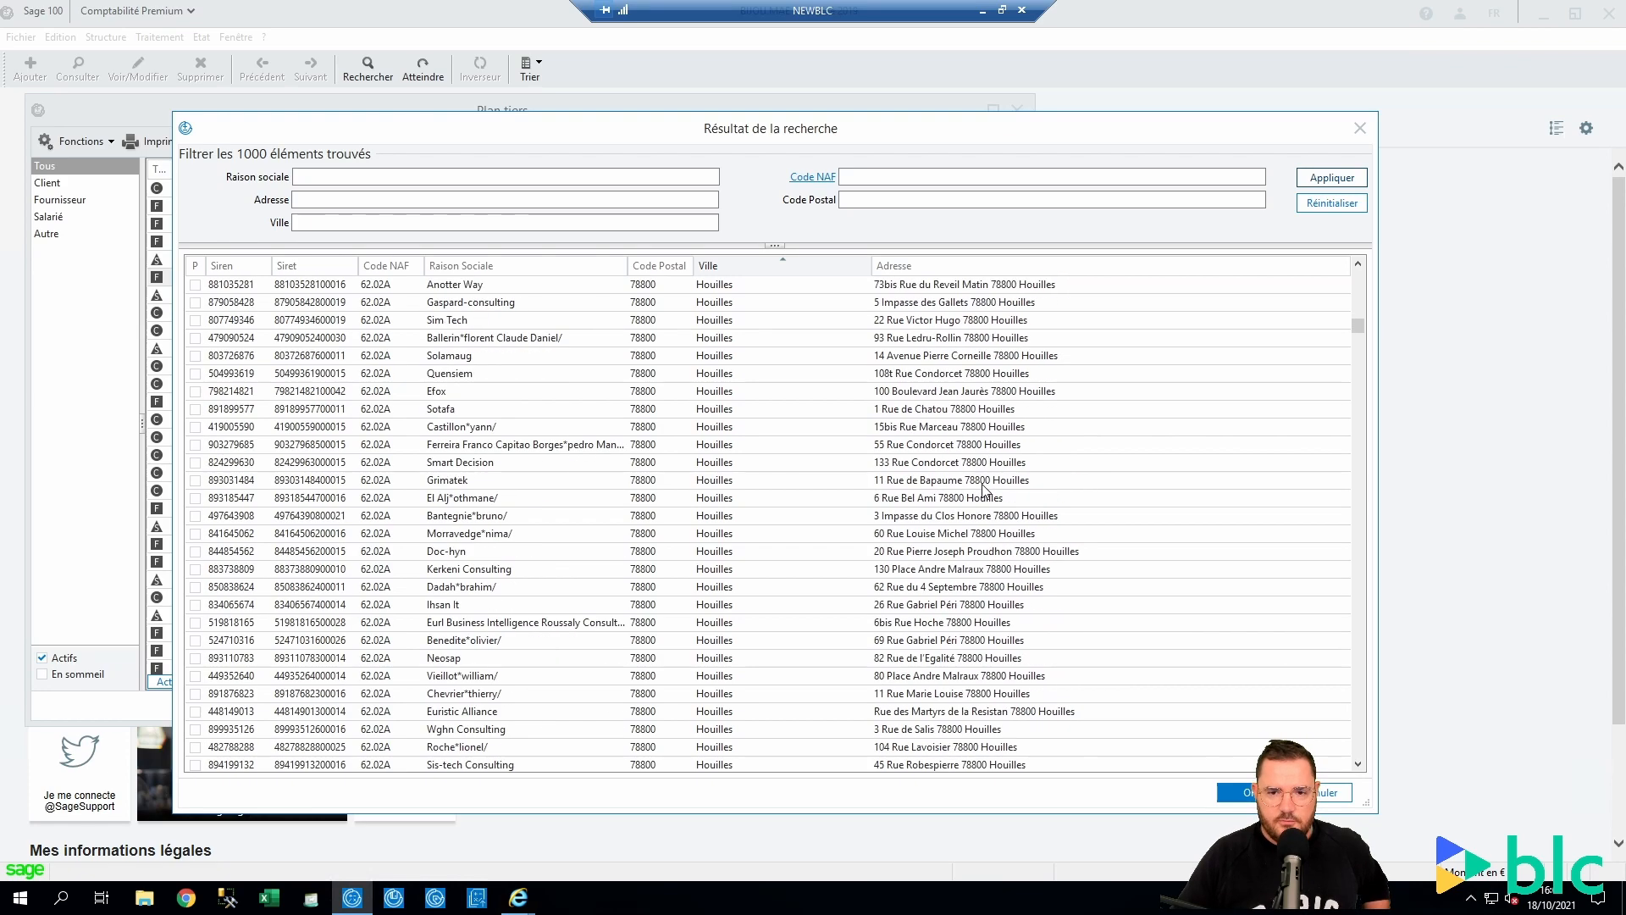
{"action": "scroll", "coordinate": [897, 497], "scroll_direction": "down", "scroll_amount": 20}
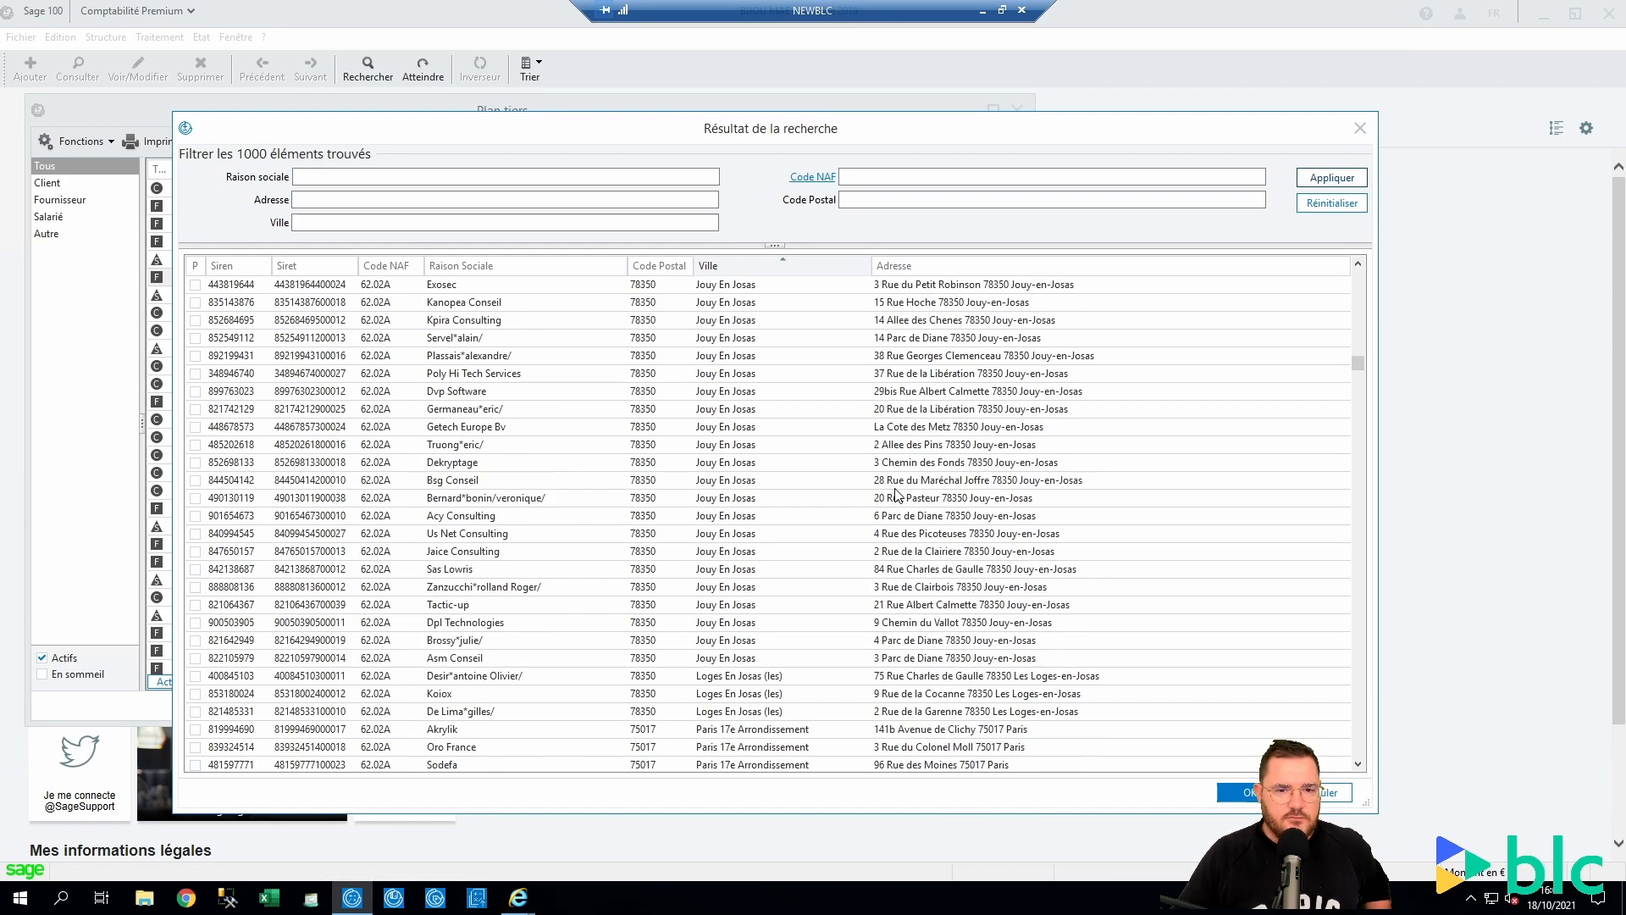
{"action": "scroll", "coordinate": [449, 340], "scroll_direction": "down", "scroll_amount": 20}
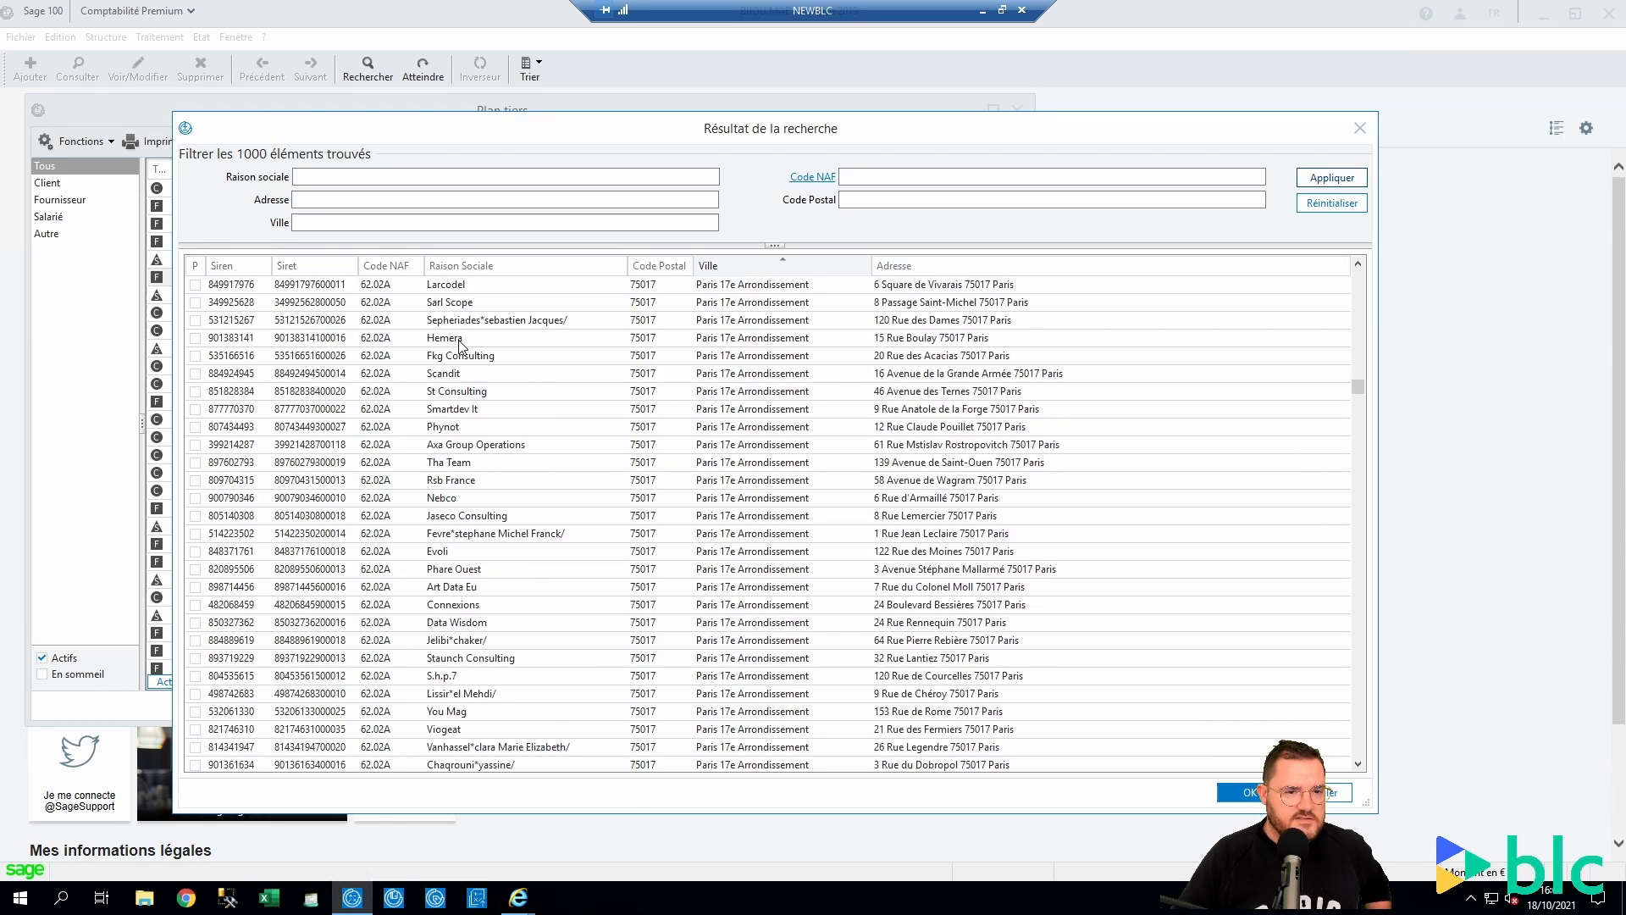
{"action": "scroll", "coordinate": [463, 360], "scroll_direction": "up", "scroll_amount": 5}
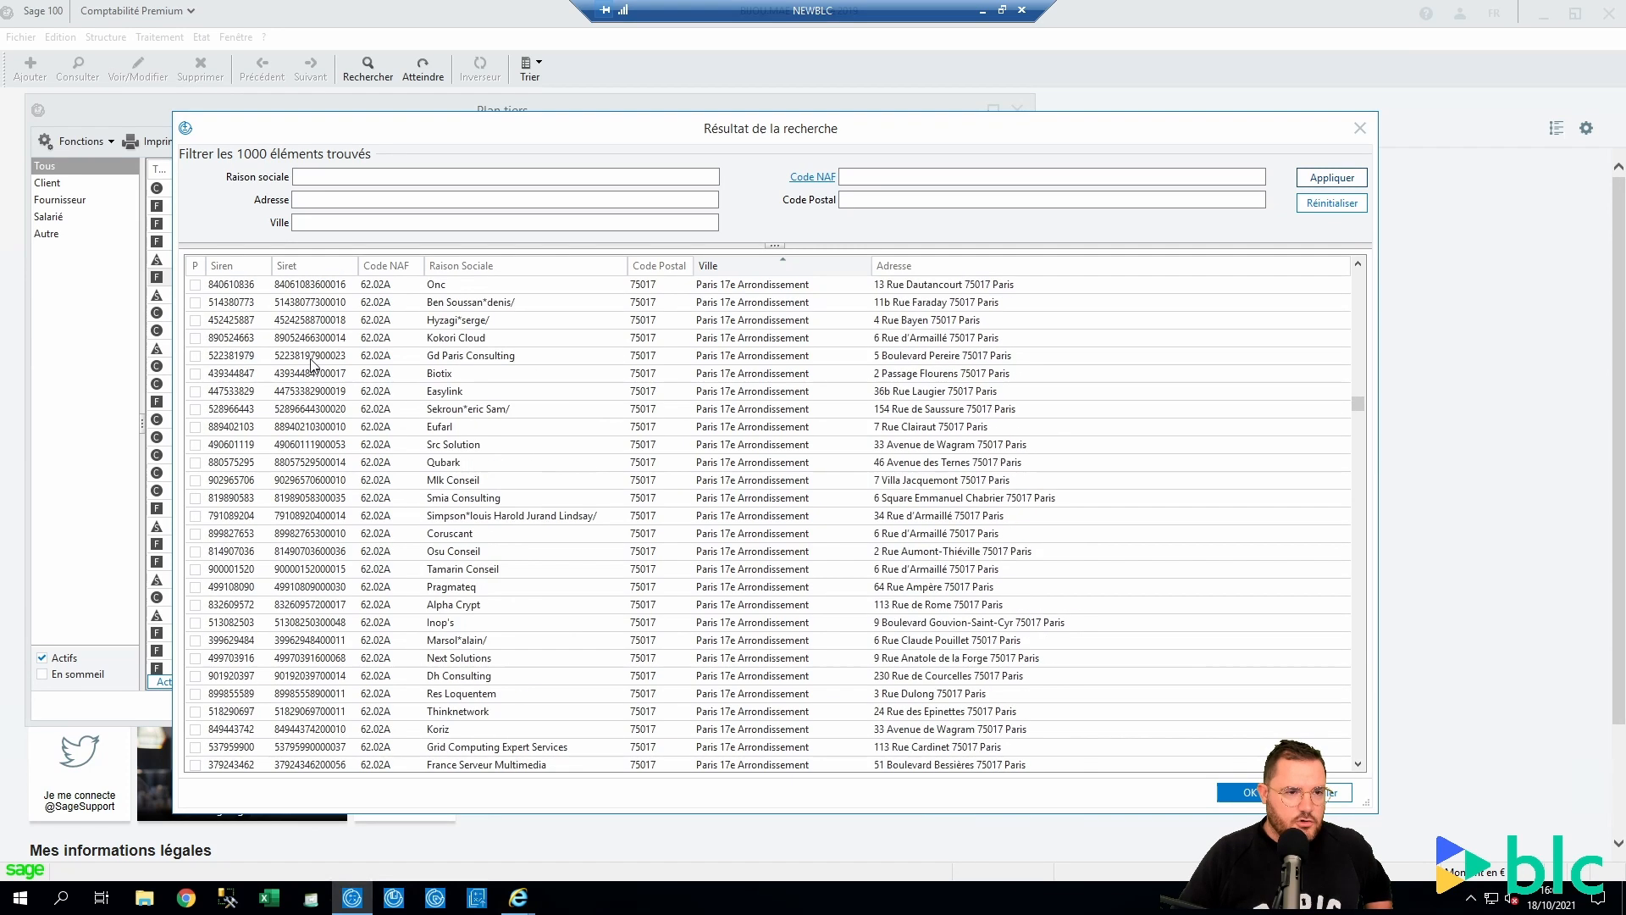
{"action": "scroll", "coordinate": [195, 343], "scroll_direction": "up", "scroll_amount": 1}
{"action": "left_click", "coordinate": [195, 391]}
{"action": "left_click", "coordinate": [195, 444]}
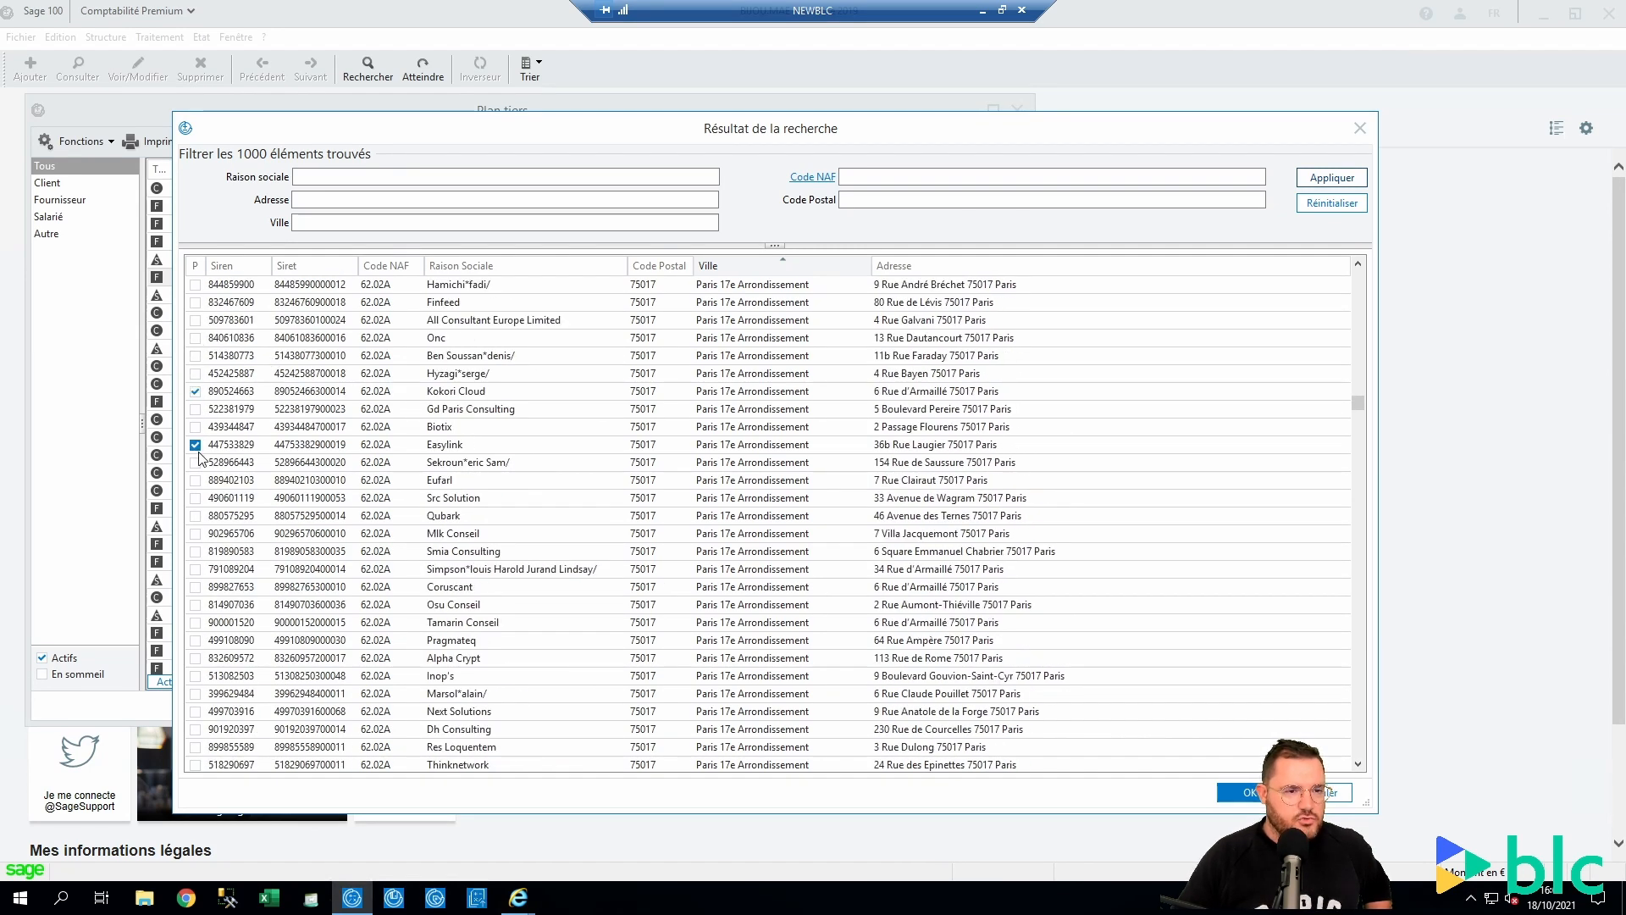
{"action": "left_click", "coordinate": [195, 532]}
{"action": "left_click", "coordinate": [194, 603]}
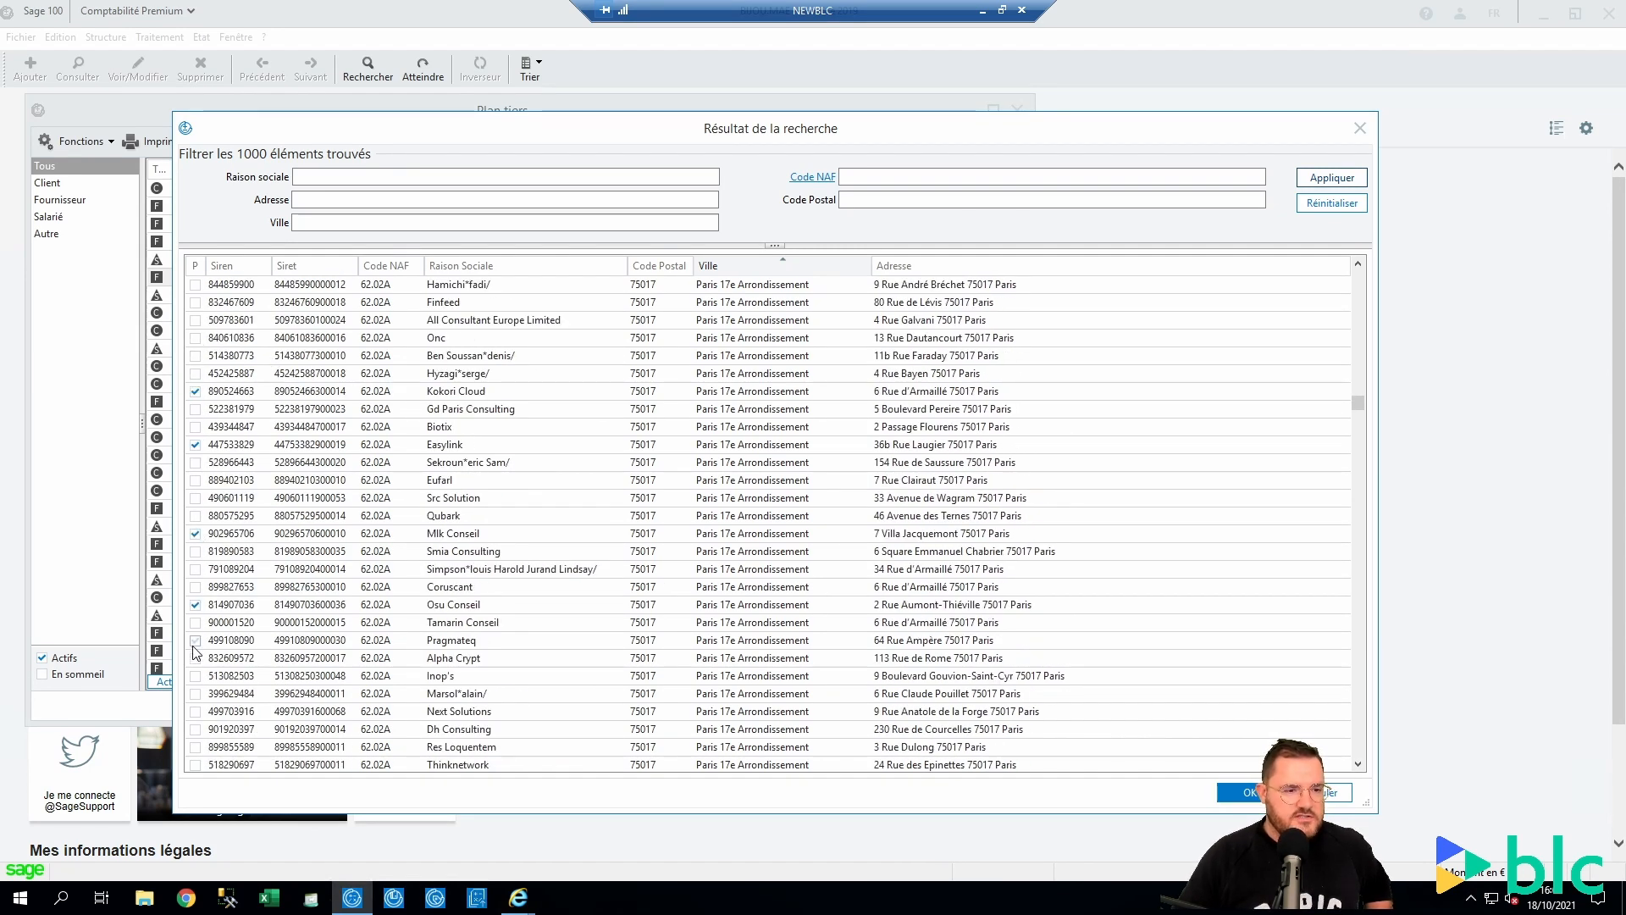
{"action": "left_click", "coordinate": [192, 682]}
{"action": "left_click", "coordinate": [195, 675]}
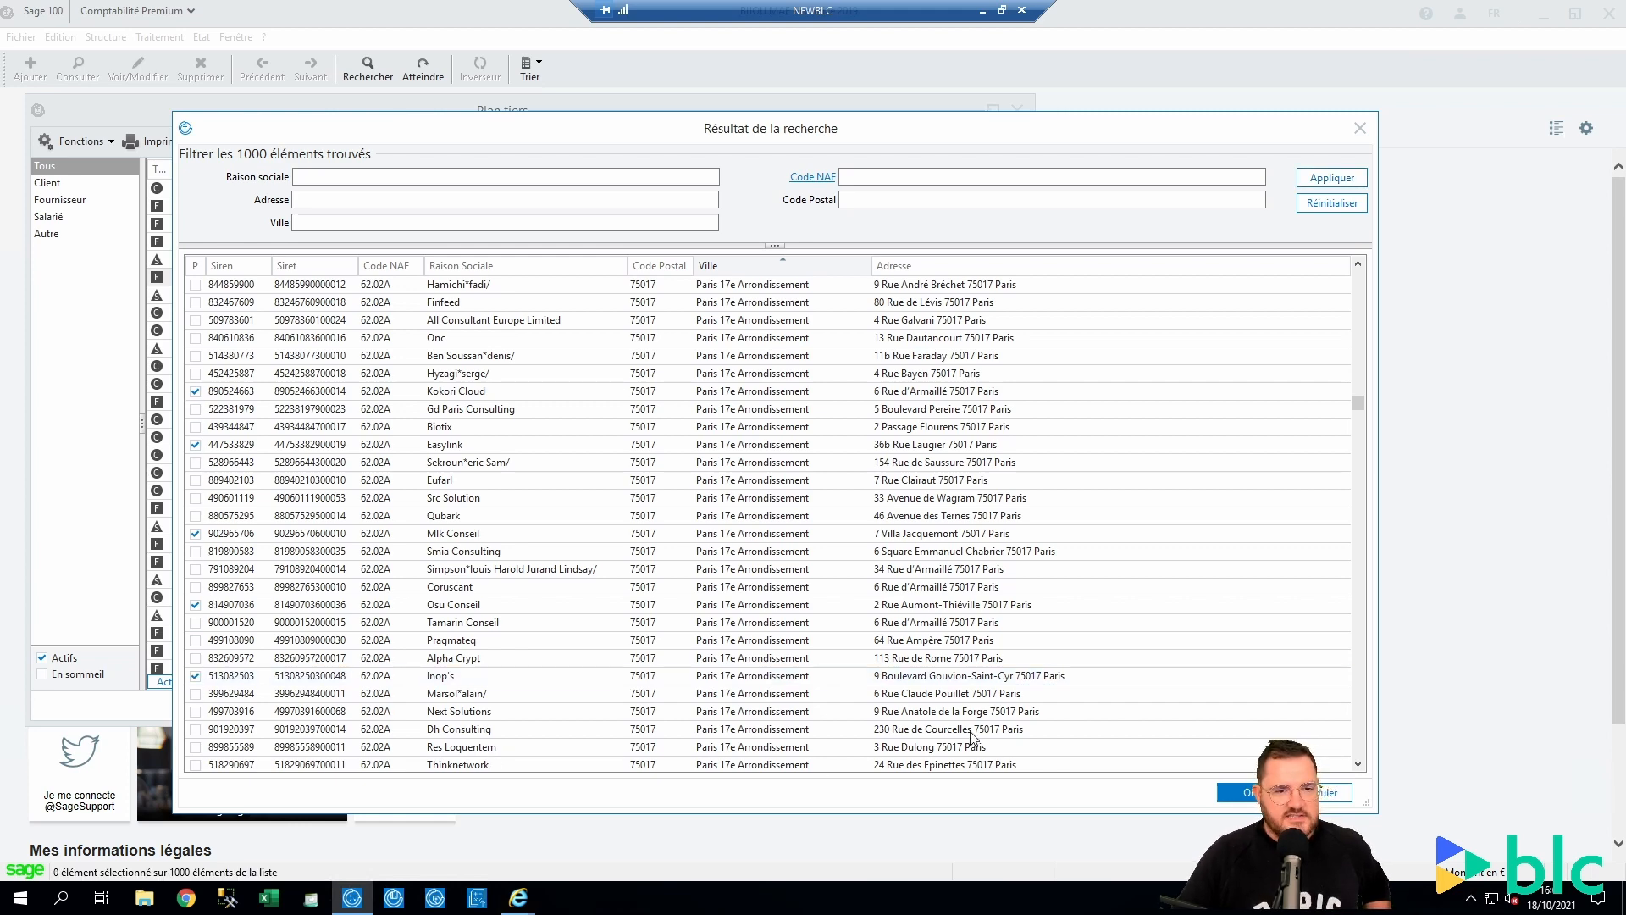
Confirm the ticked companies for creation as new tiers
{"action": "scroll", "coordinate": [722, 688], "scroll_direction": "up", "scroll_amount": 4}
{"action": "scroll", "coordinate": [740, 685], "scroll_direction": "down", "scroll_amount": 4}
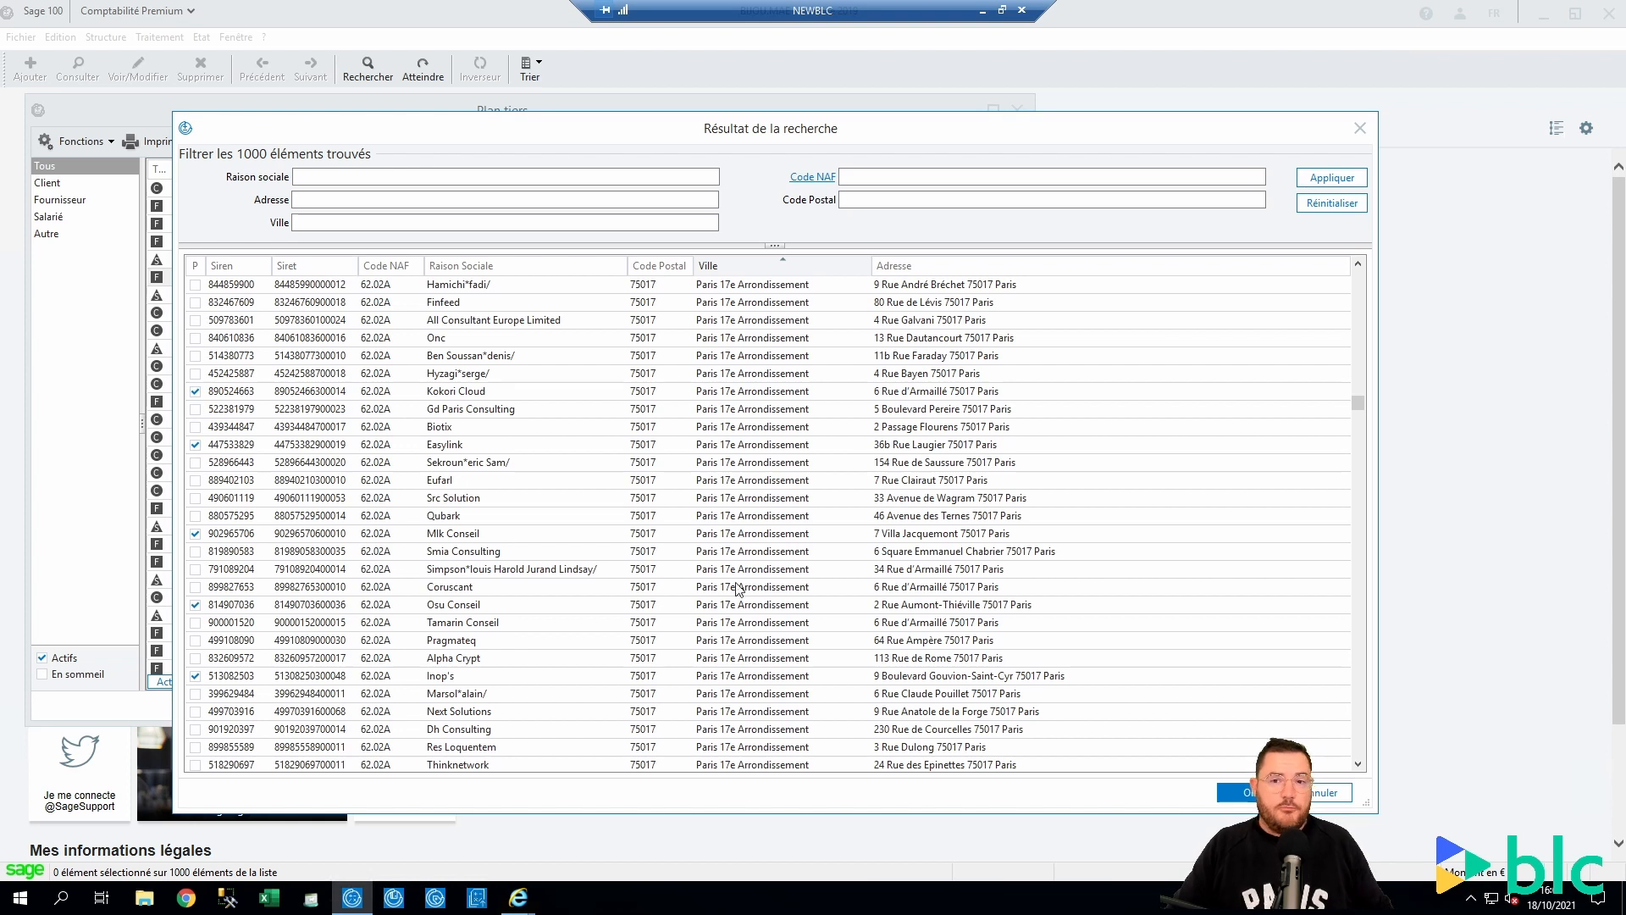
{"action": "left_click", "coordinate": [305, 178]}
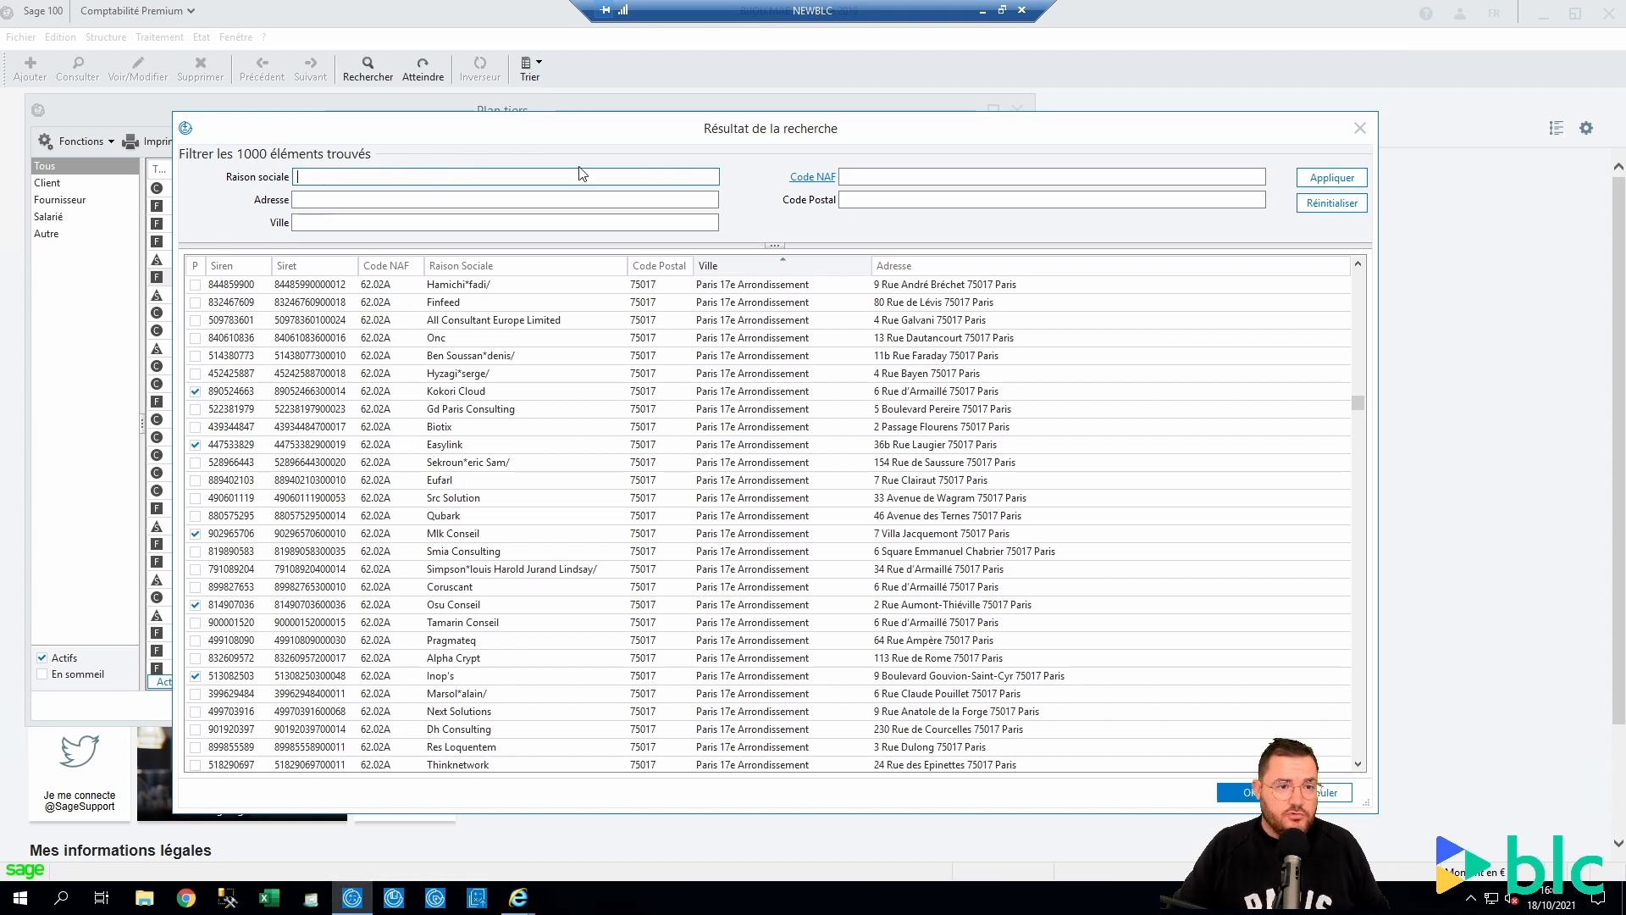
{"action": "left_click", "coordinate": [868, 177]}
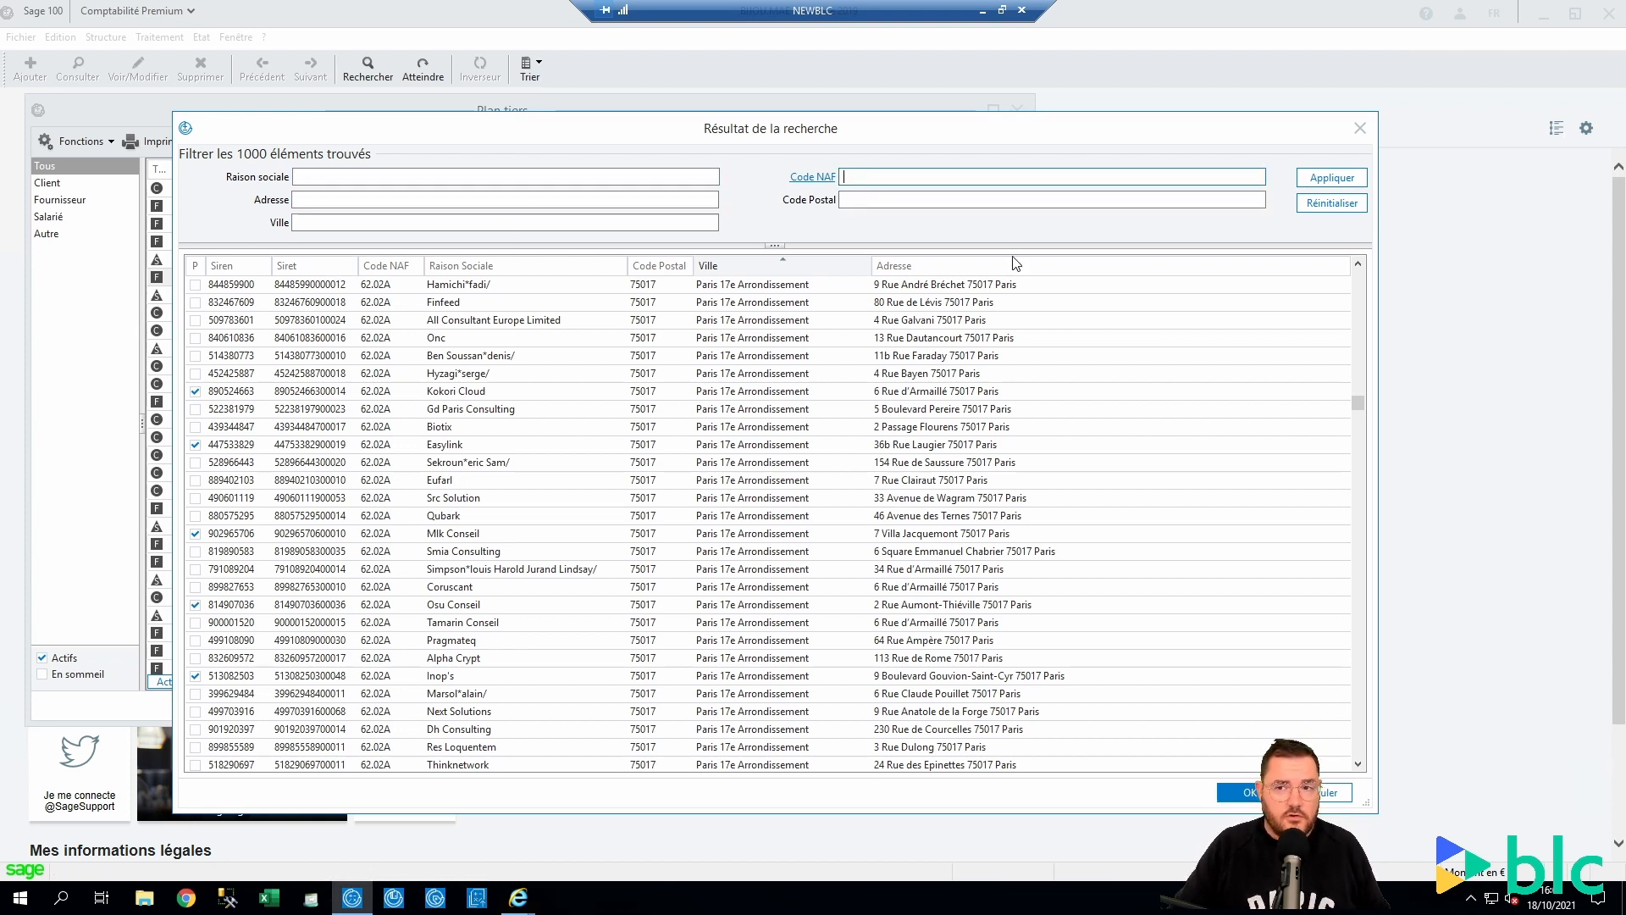
{"action": "left_click", "coordinate": [1240, 792]}
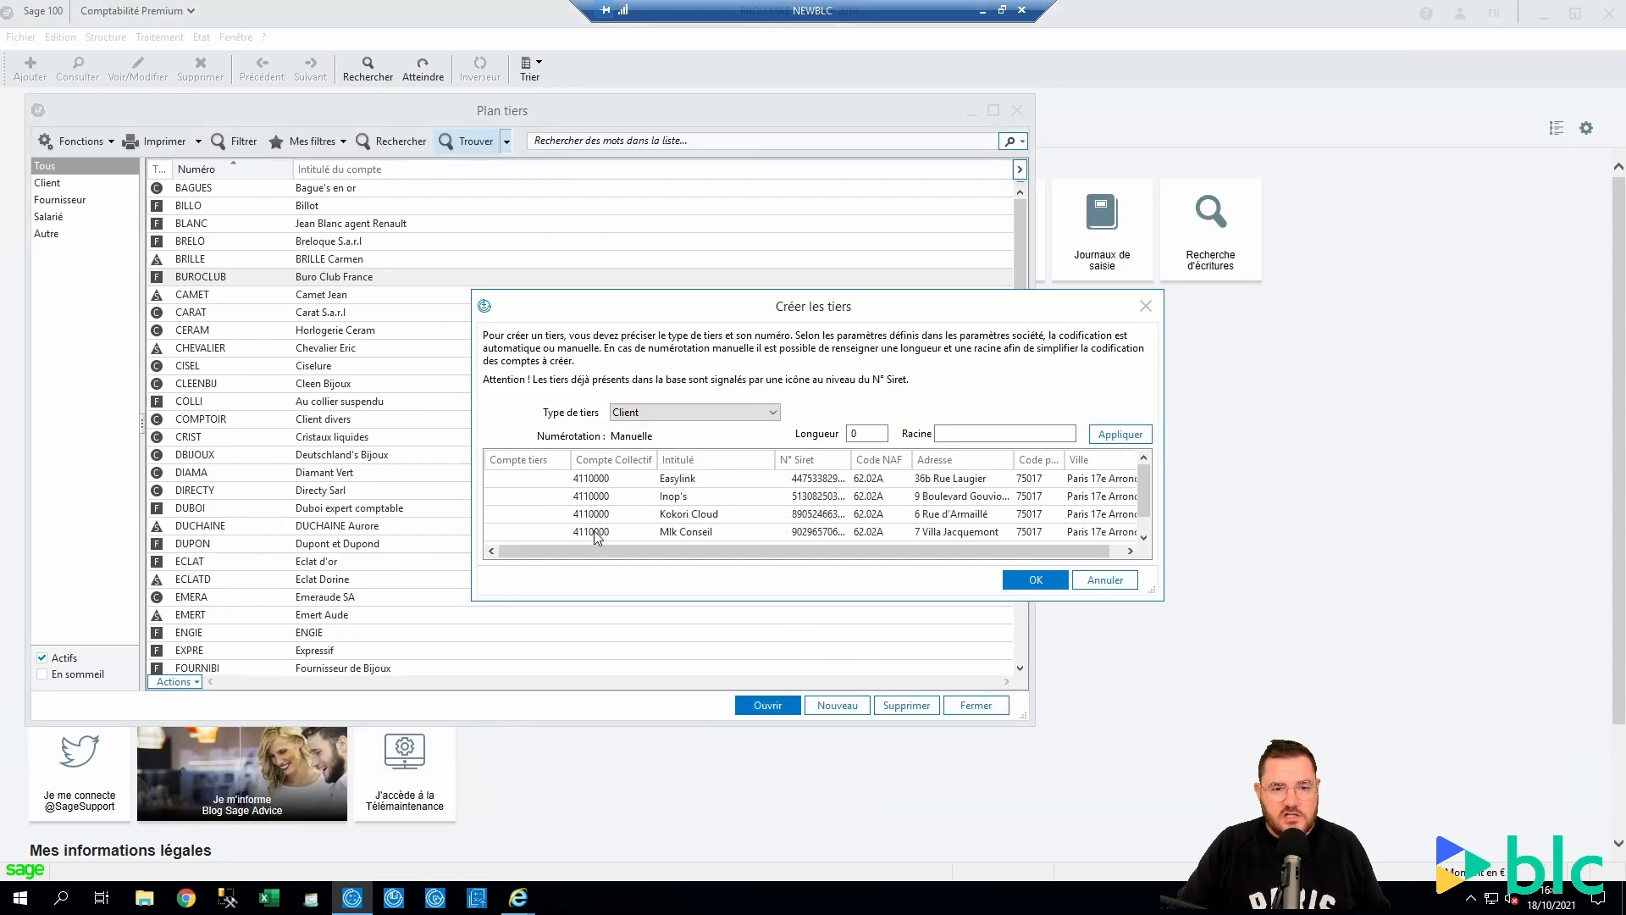
Open Plan tiers from the Structure menu and start a blank new tiers record
{"action": "scroll", "coordinate": [598, 535], "scroll_direction": "down", "scroll_amount": 1}
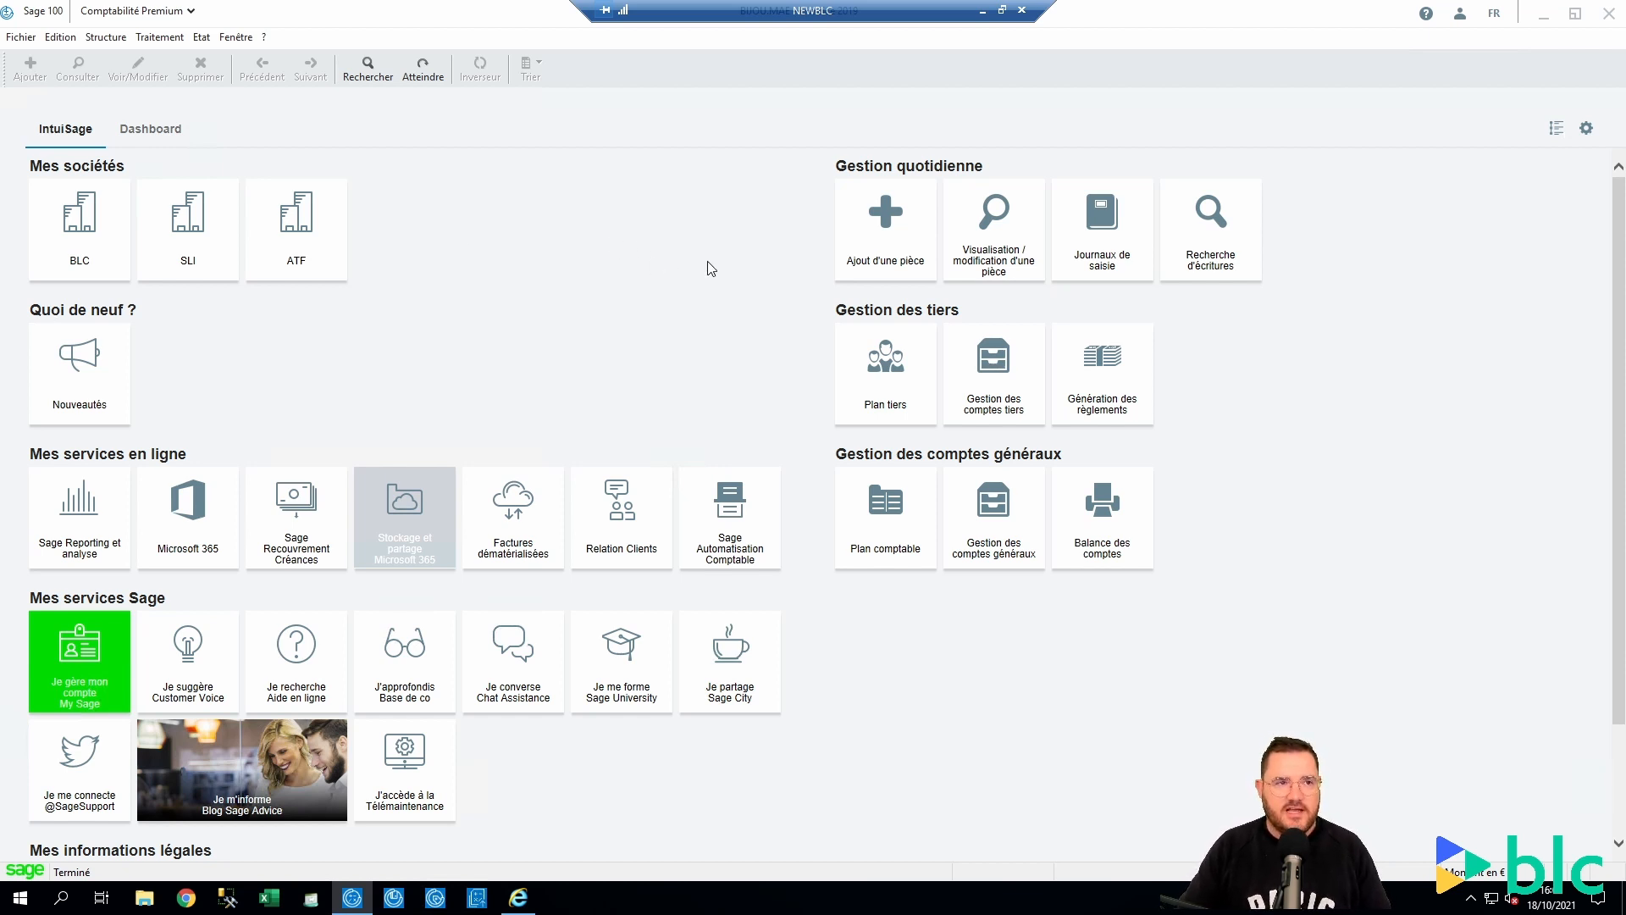
{"action": "left_click", "coordinate": [98, 38]}
{"action": "left_click", "coordinate": [173, 117]}
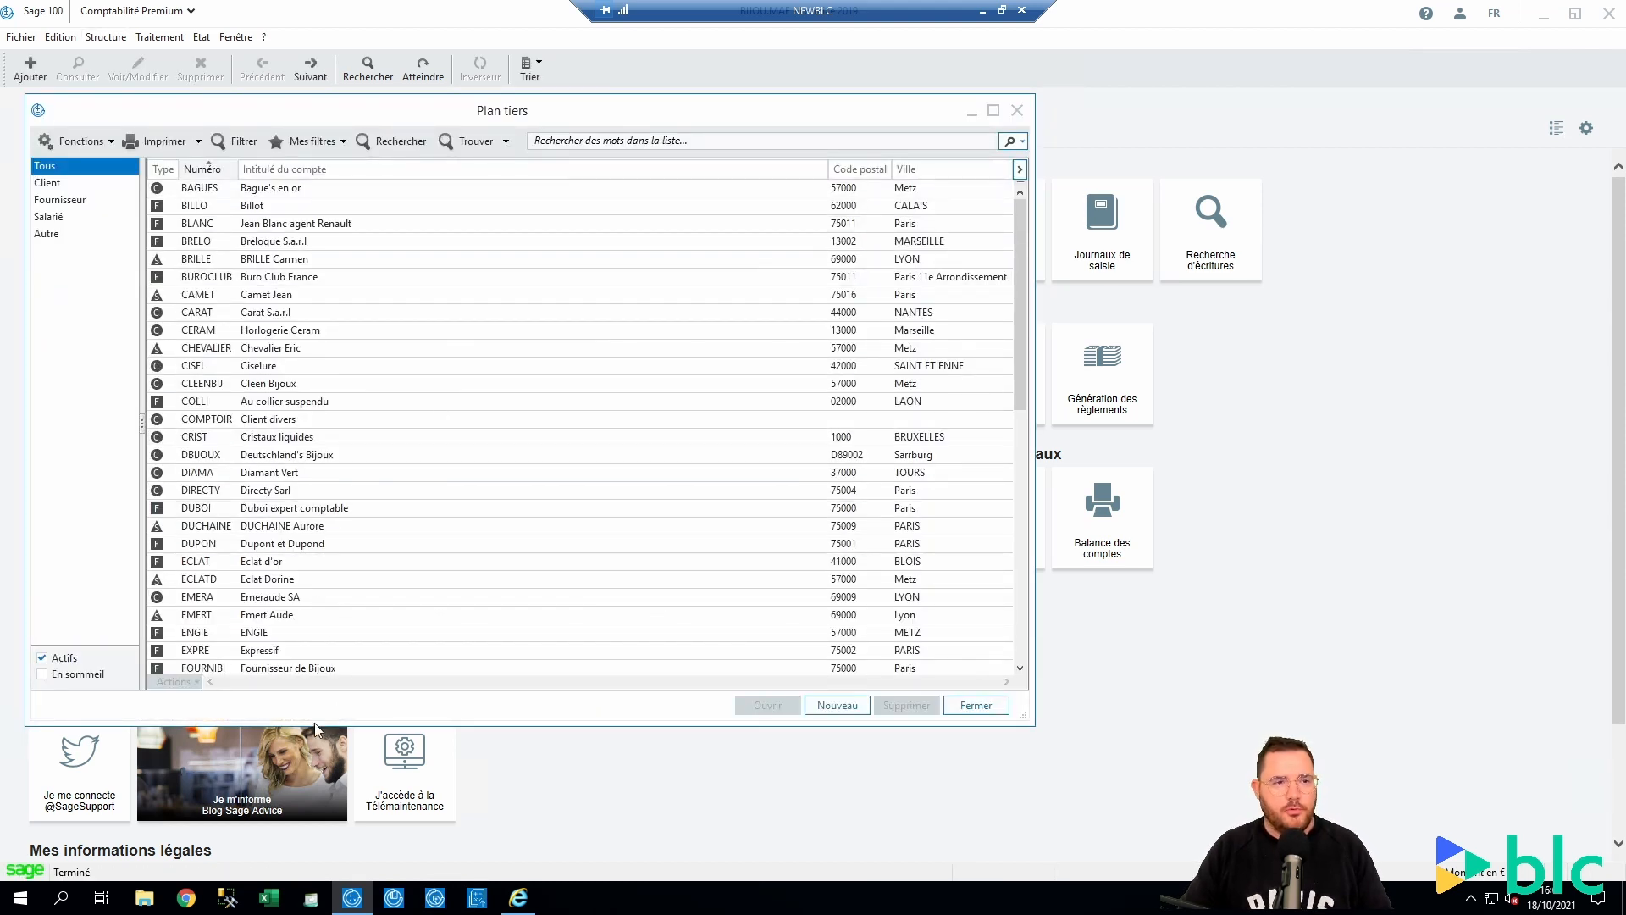
{"action": "left_click", "coordinate": [837, 705]}
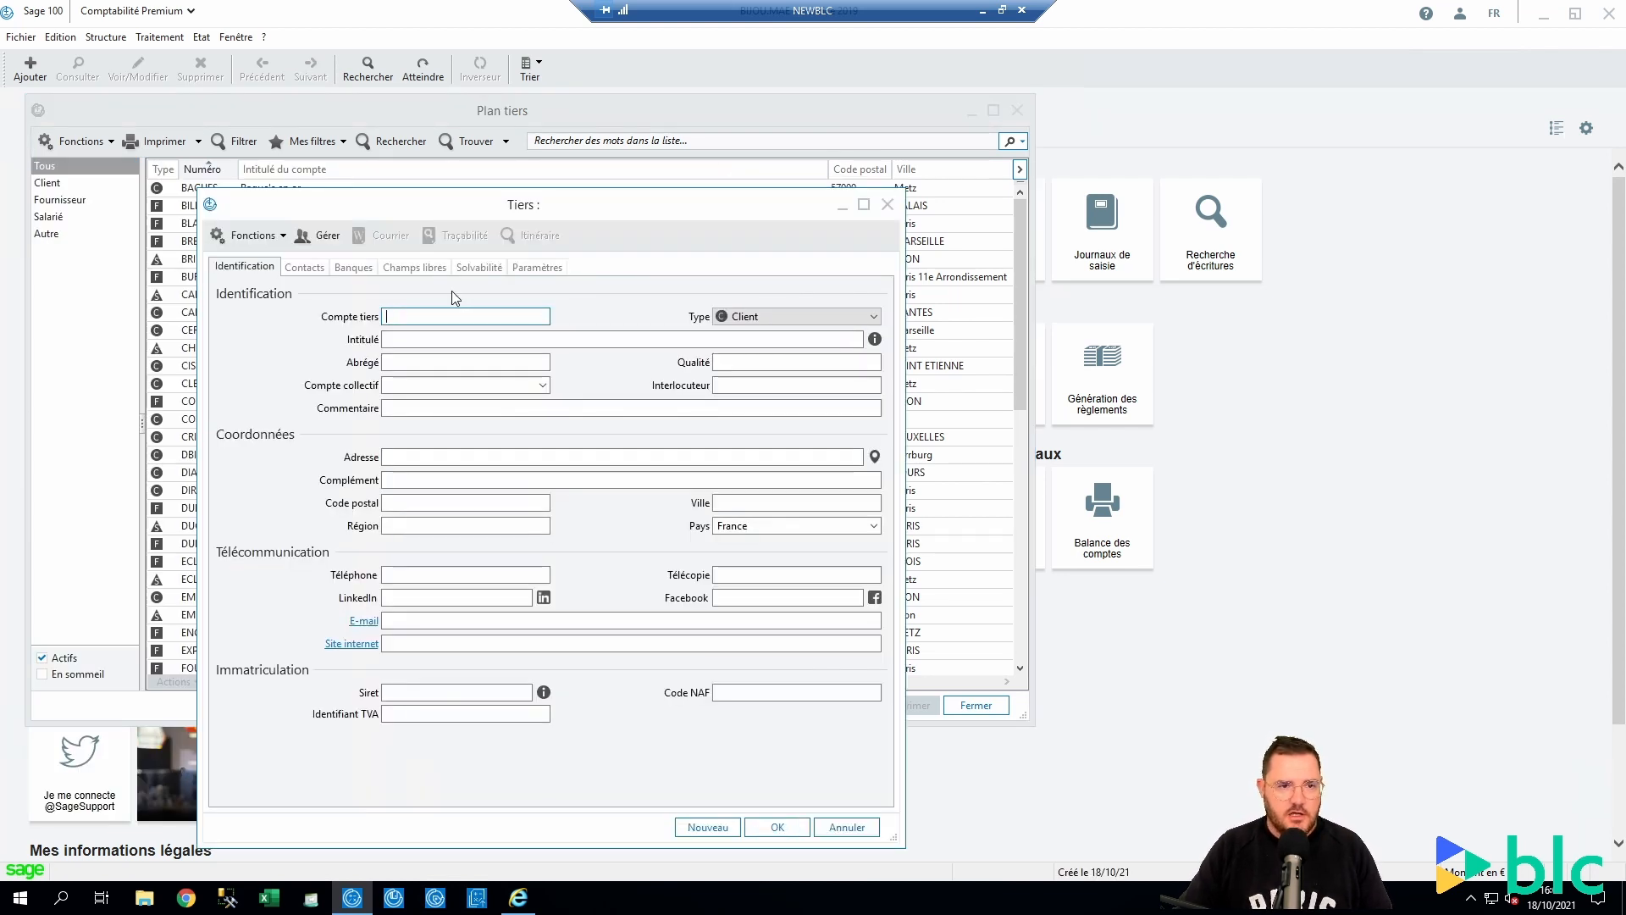
Enter account number 100CV8, title SAGE and collective account 4110000 for the new client
{"action": "type", "text": "100CV8"}
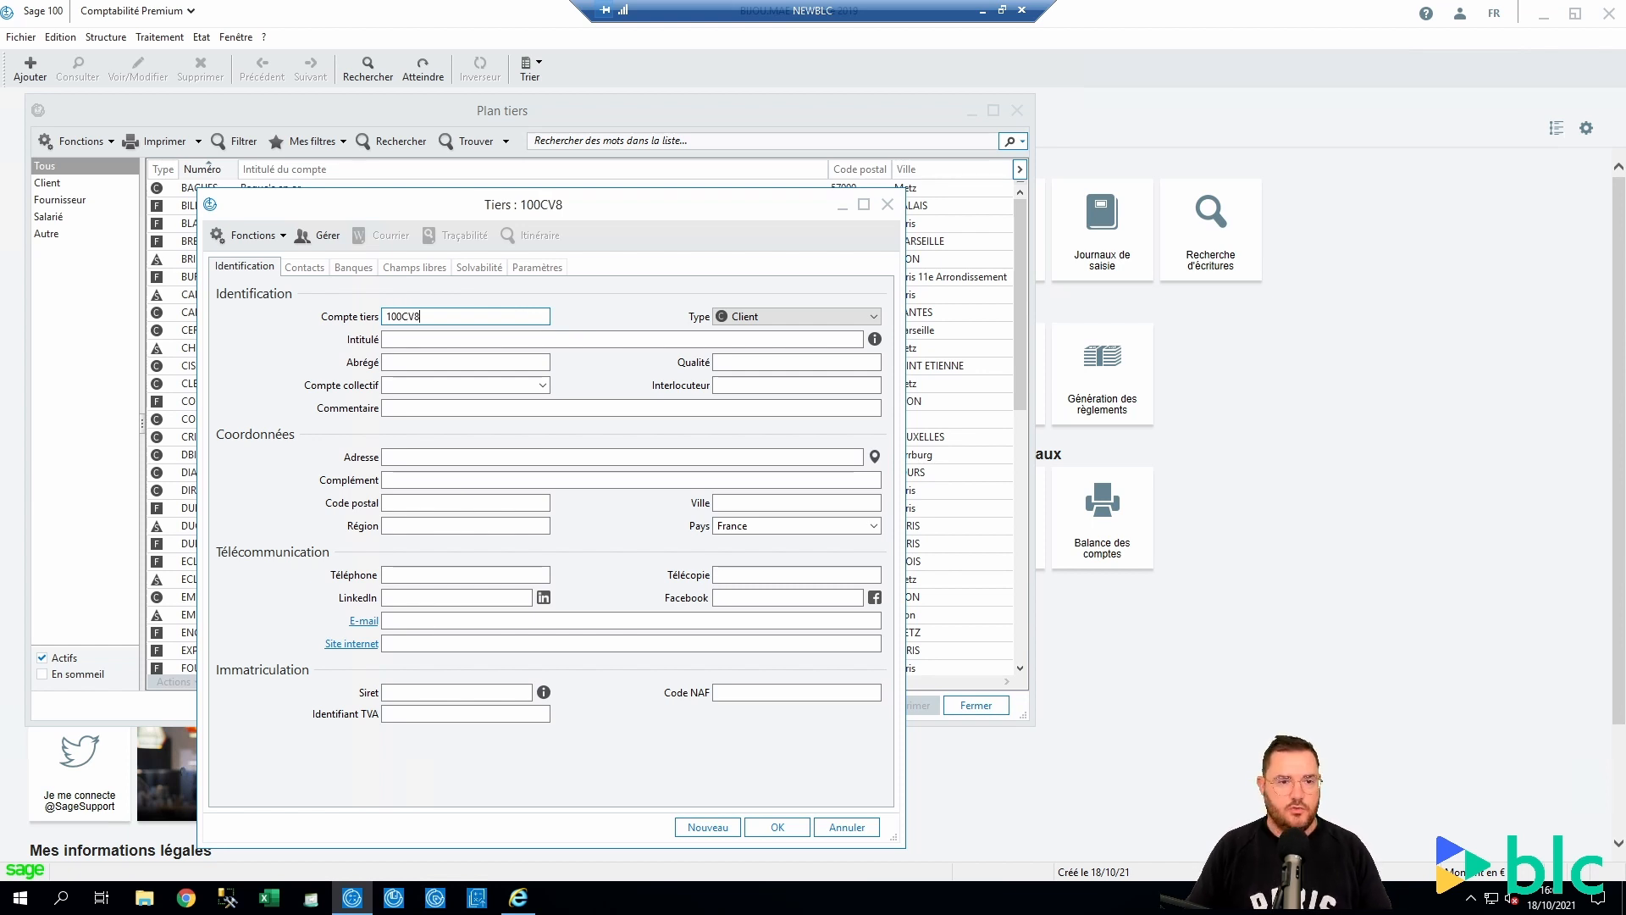
{"action": "key", "text": "Tab"}
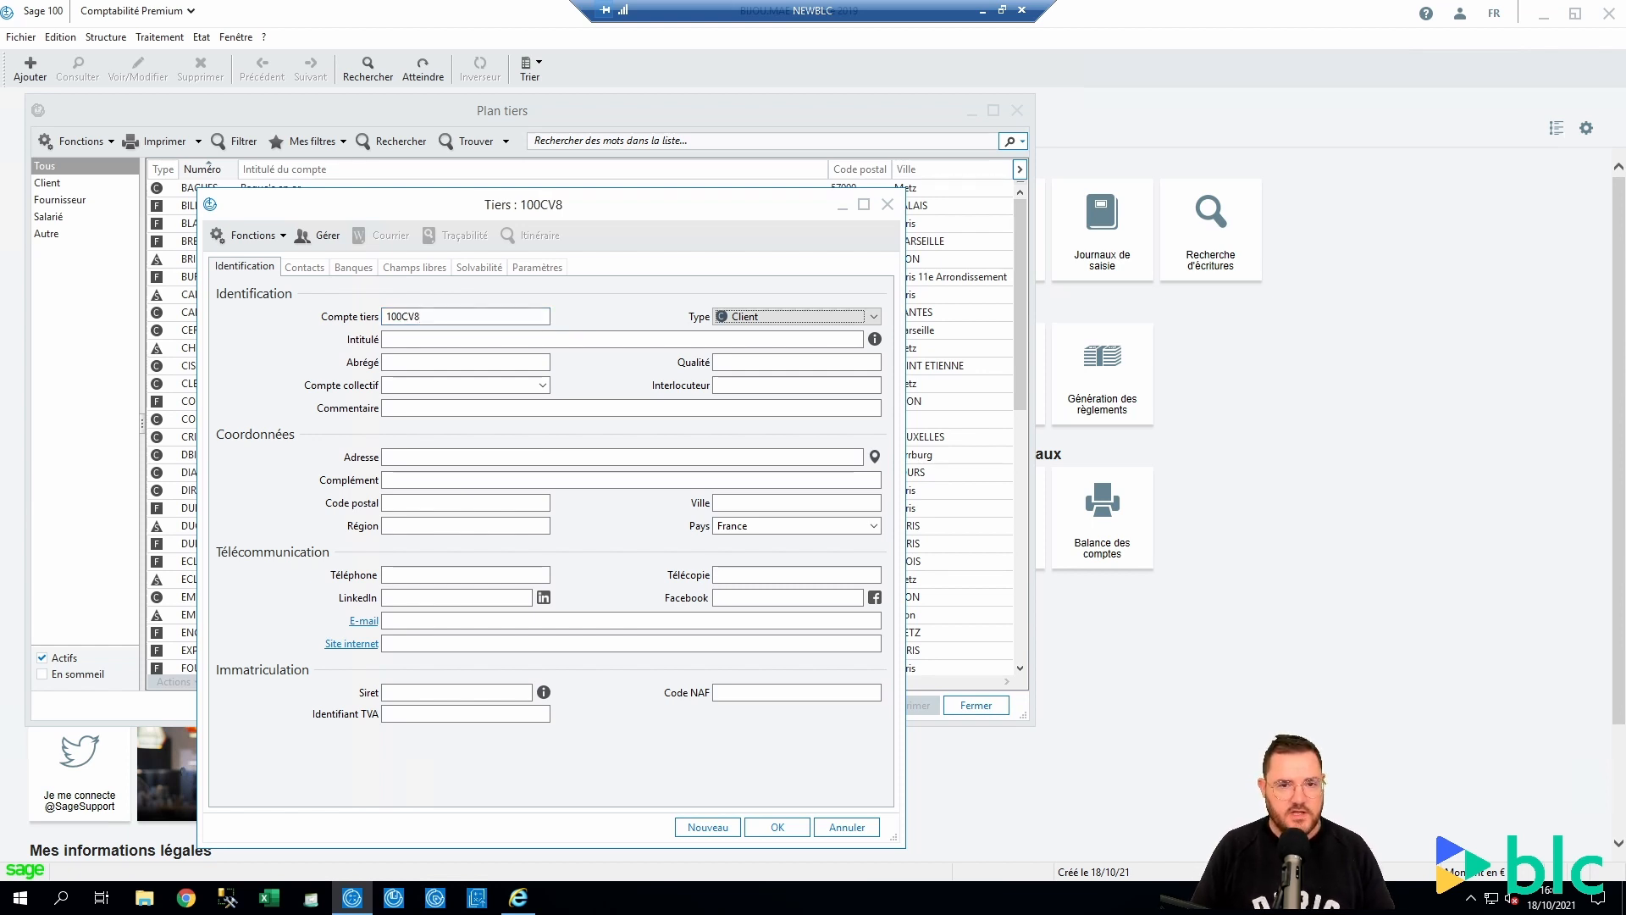
{"action": "key", "text": "Tab"}
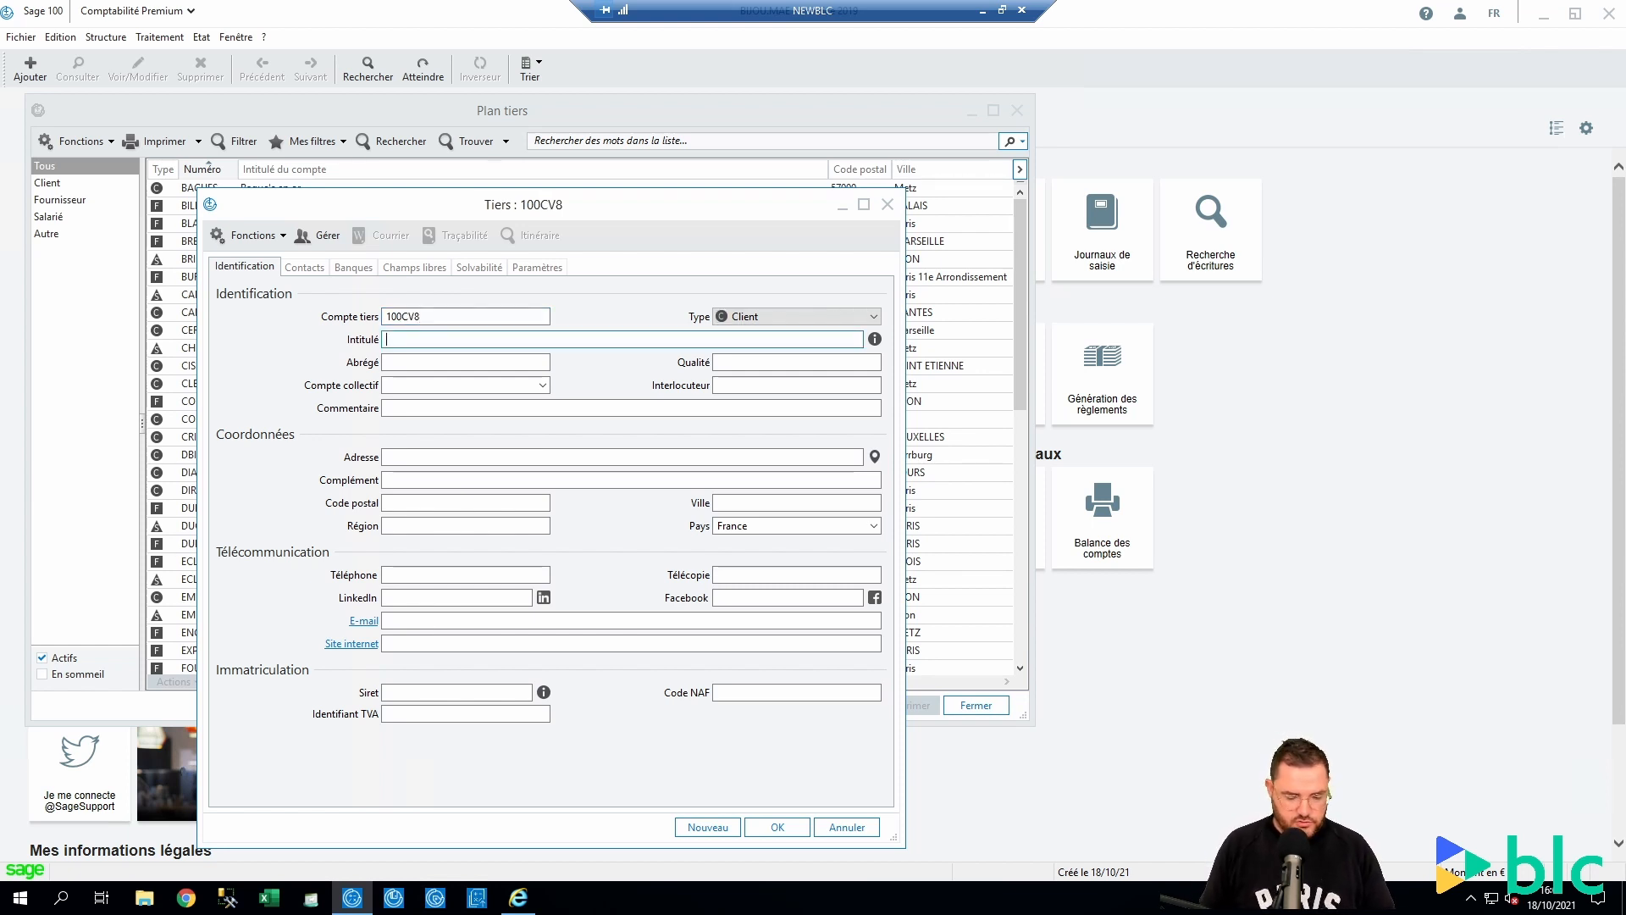
{"action": "type", "text": "SAGE"}
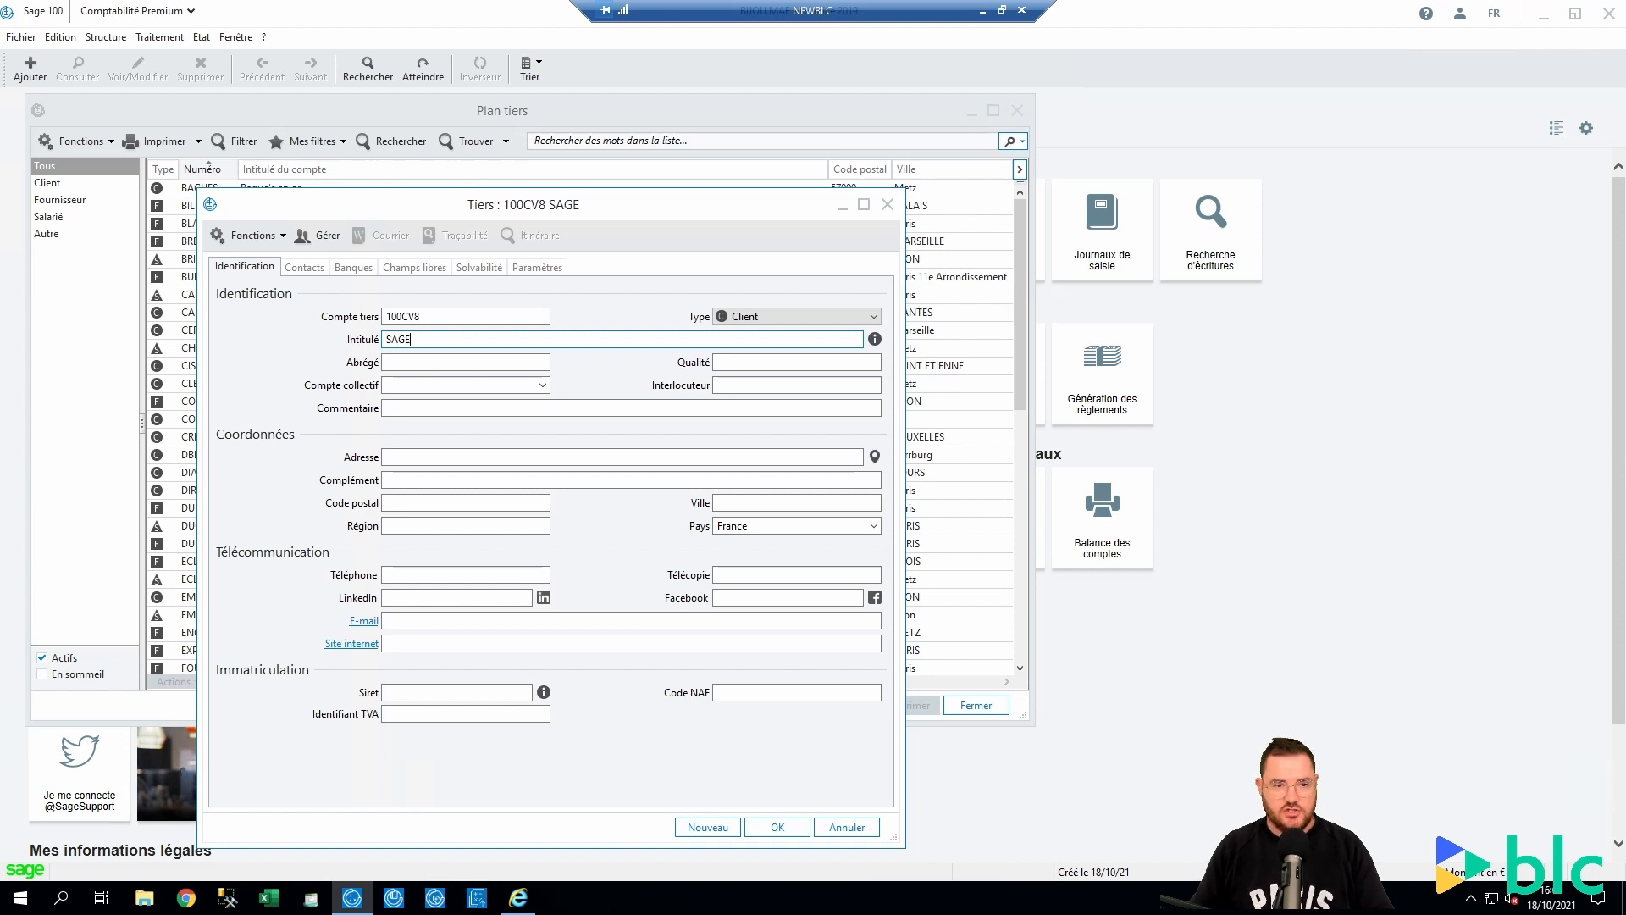
{"action": "key", "text": "Tab"}
{"action": "key", "text": "Tab"}
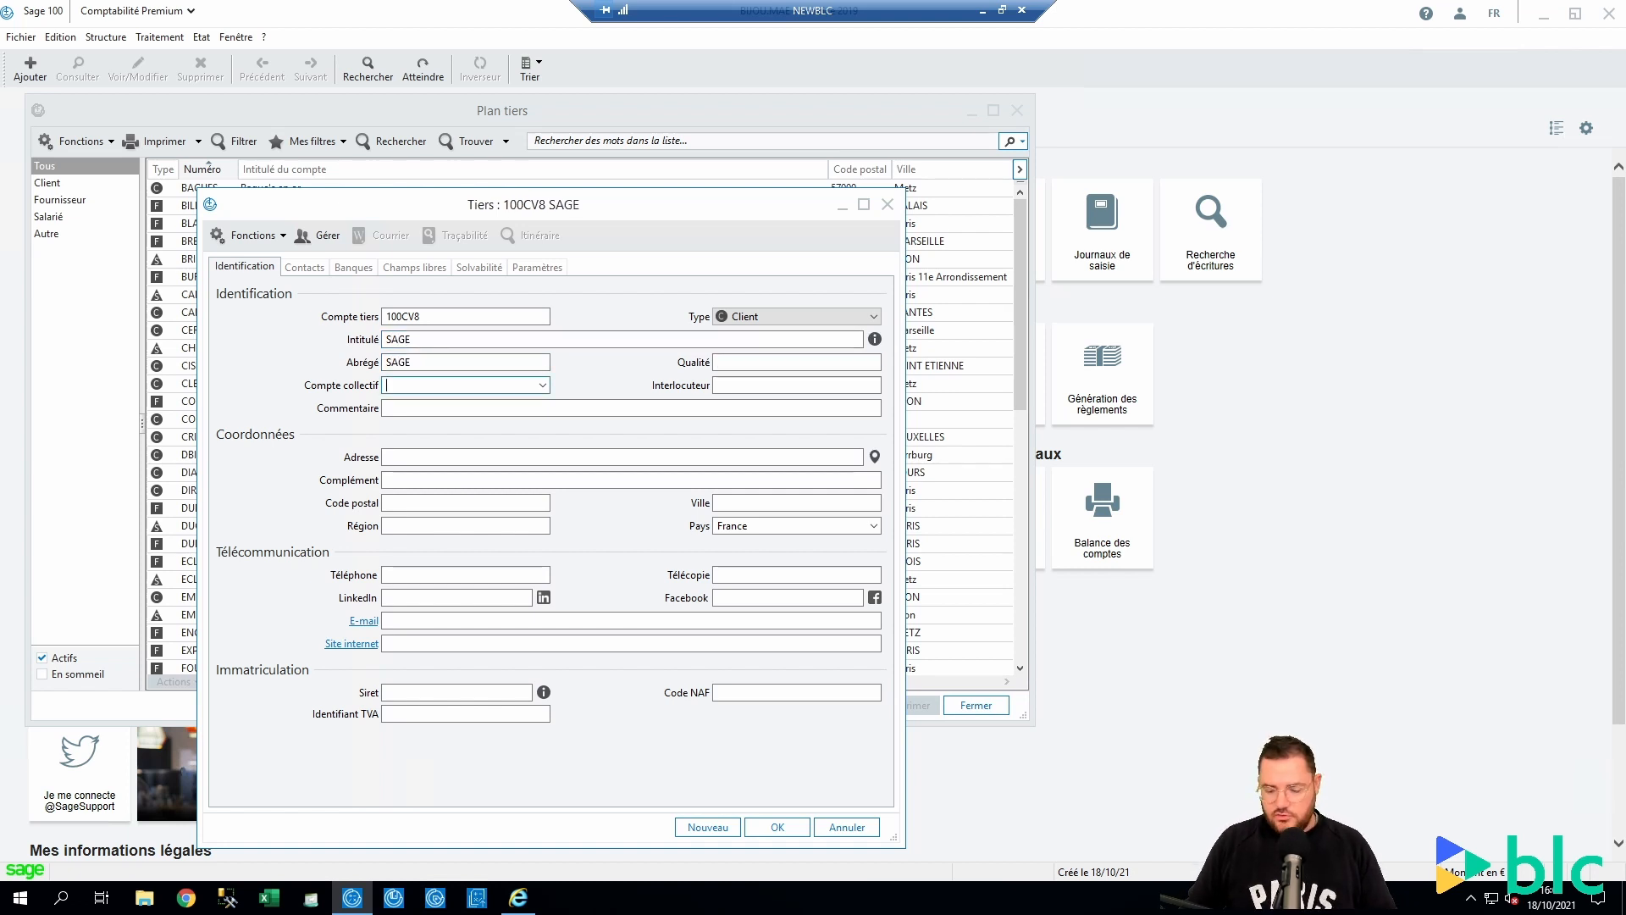
{"action": "key", "text": "Tab"}
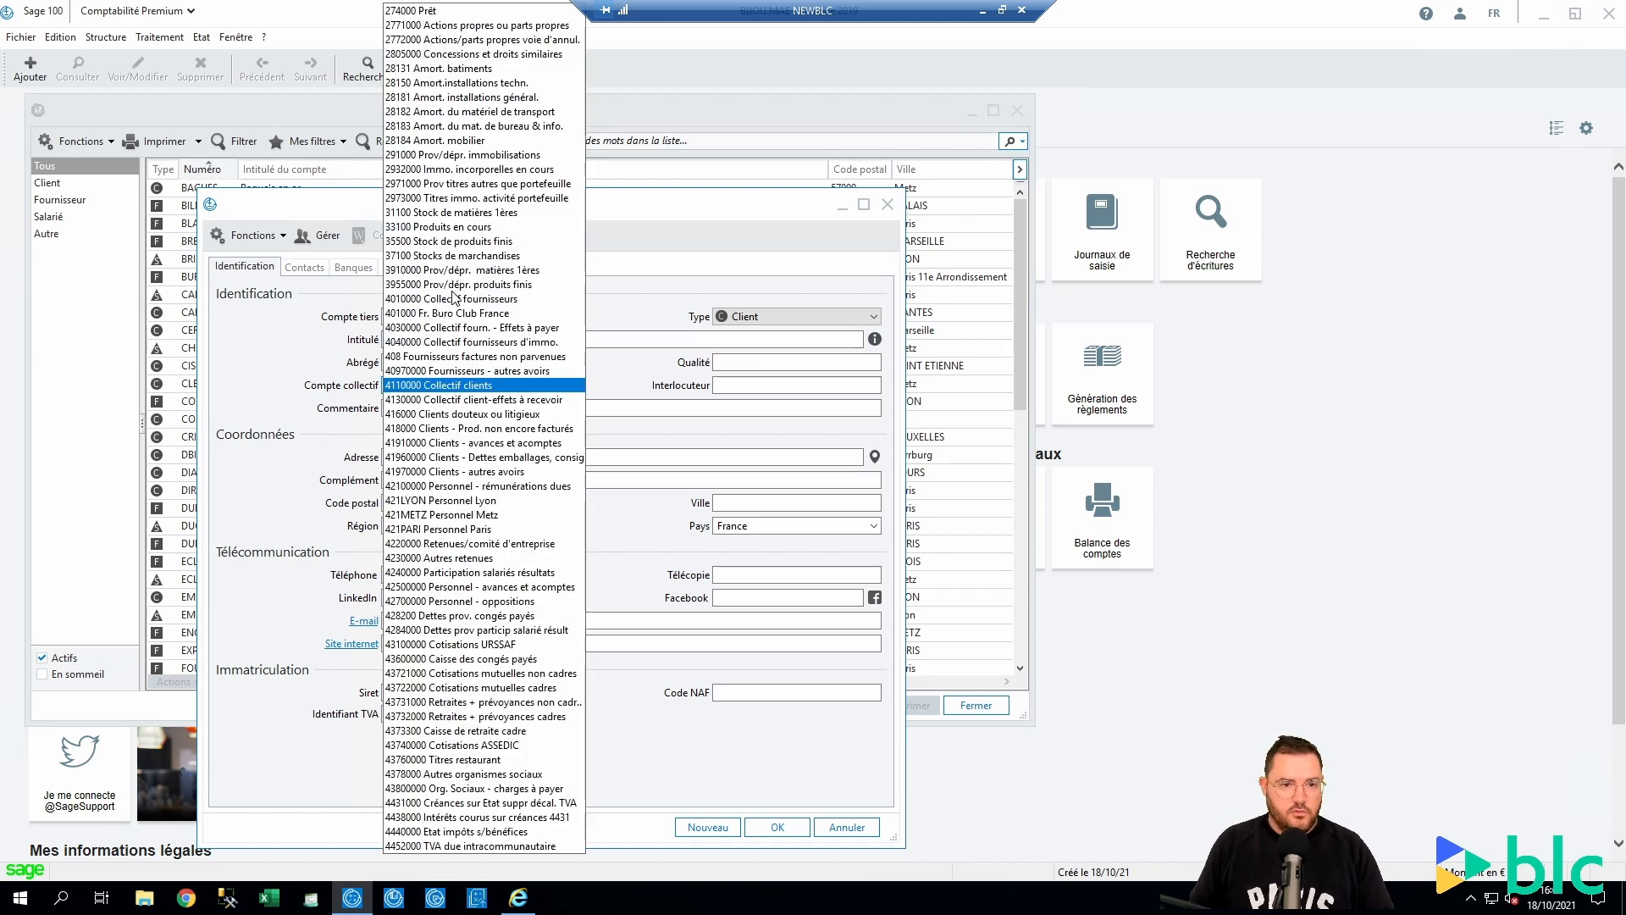
{"action": "key", "text": "Return"}
{"action": "key", "text": "Tab"}
{"action": "key", "text": "Tab"}
{"action": "key", "text": "Tab"}
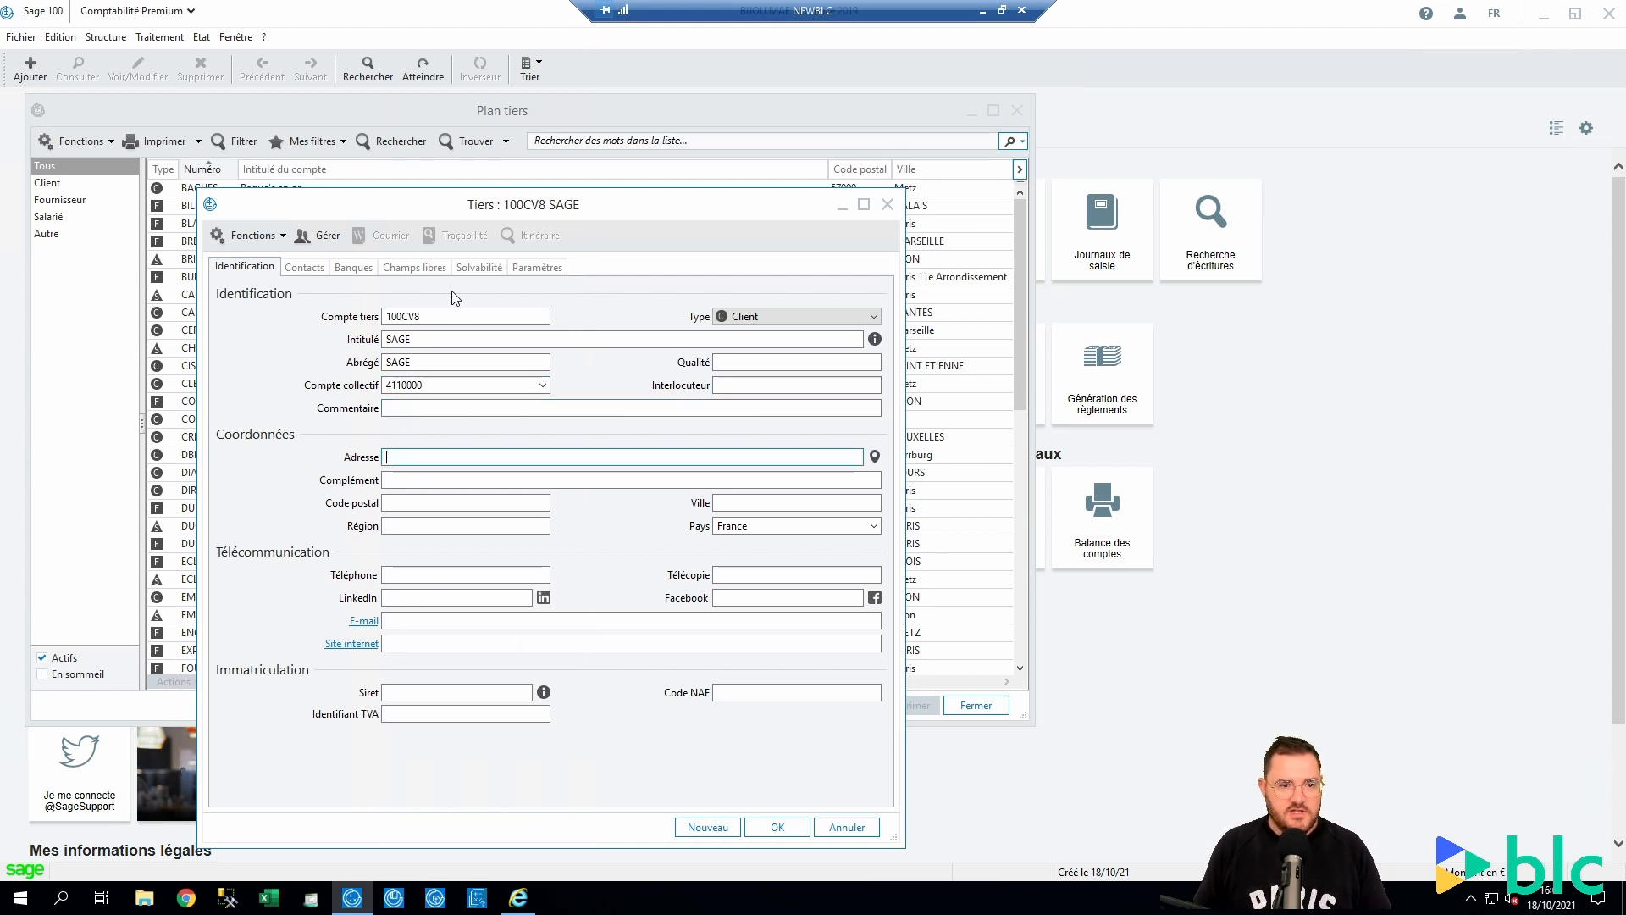
{"action": "left_click", "coordinate": [475, 504]}
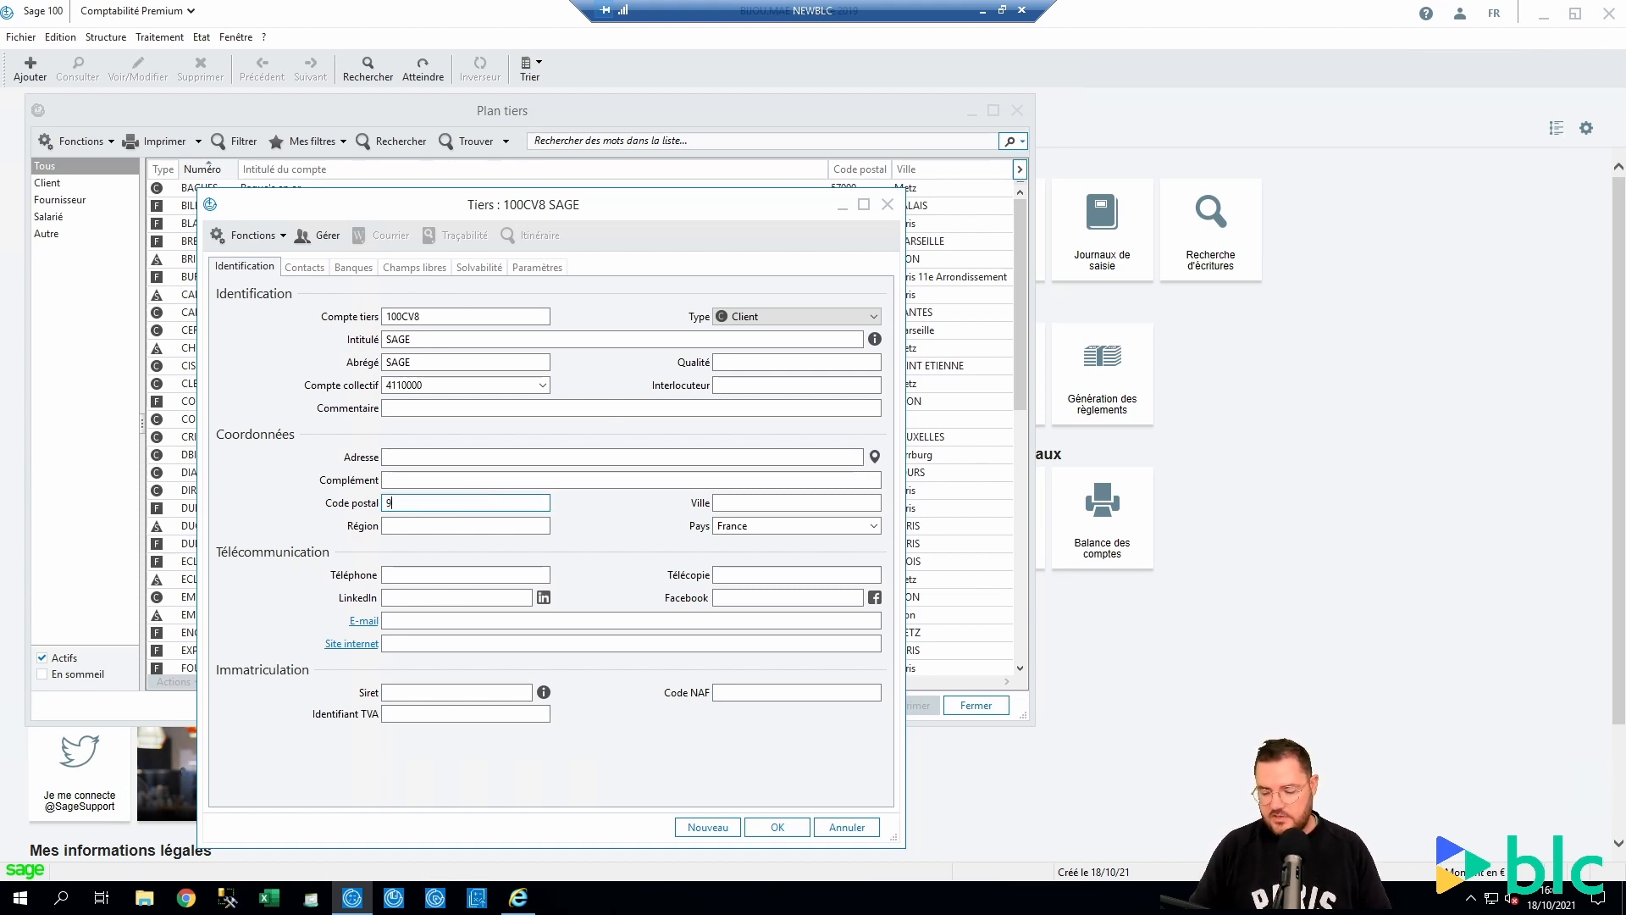
Try postal codes 92300 then 92700, picking Colombes as the city
{"action": "type", "text": "92300"}
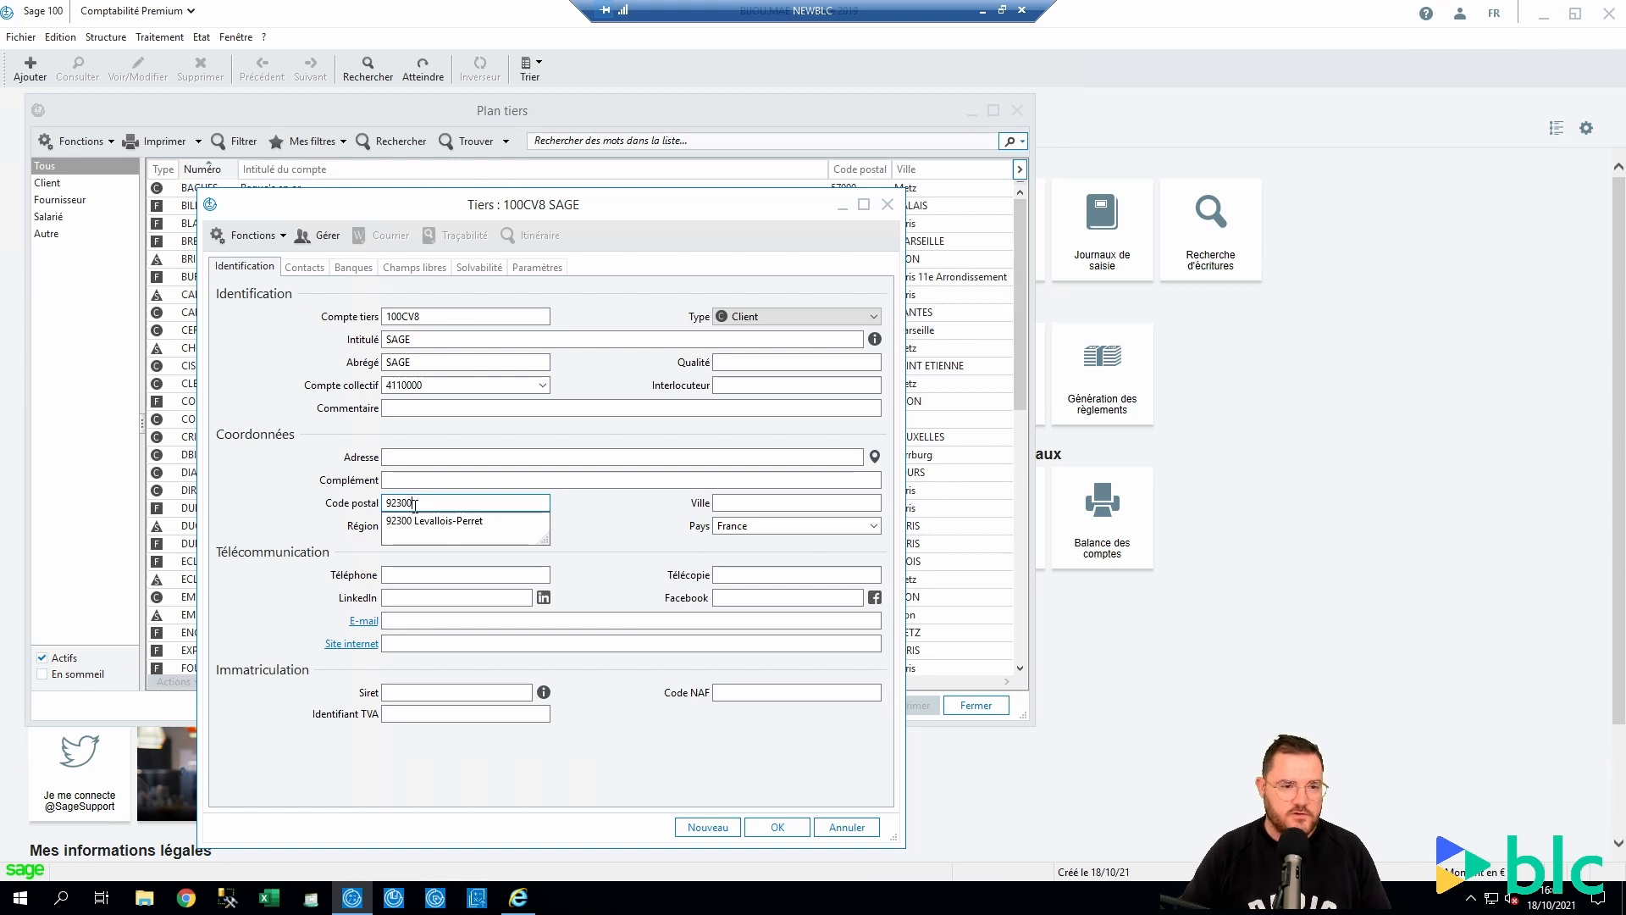
{"action": "double_click", "coordinate": [425, 502]}
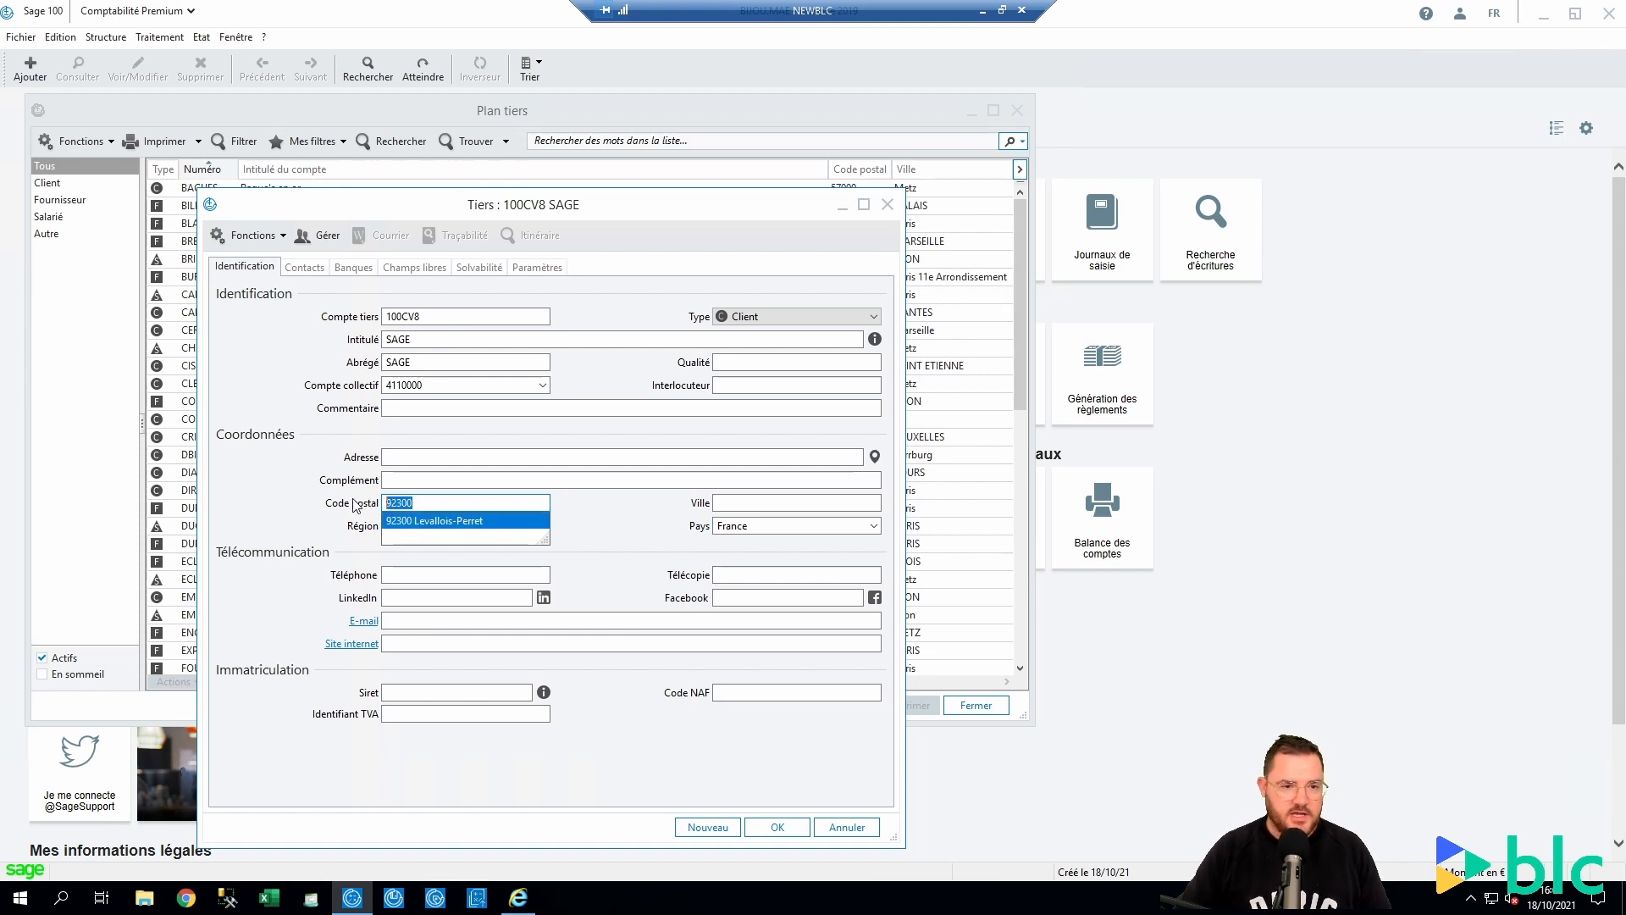
{"action": "type", "text": "92700"}
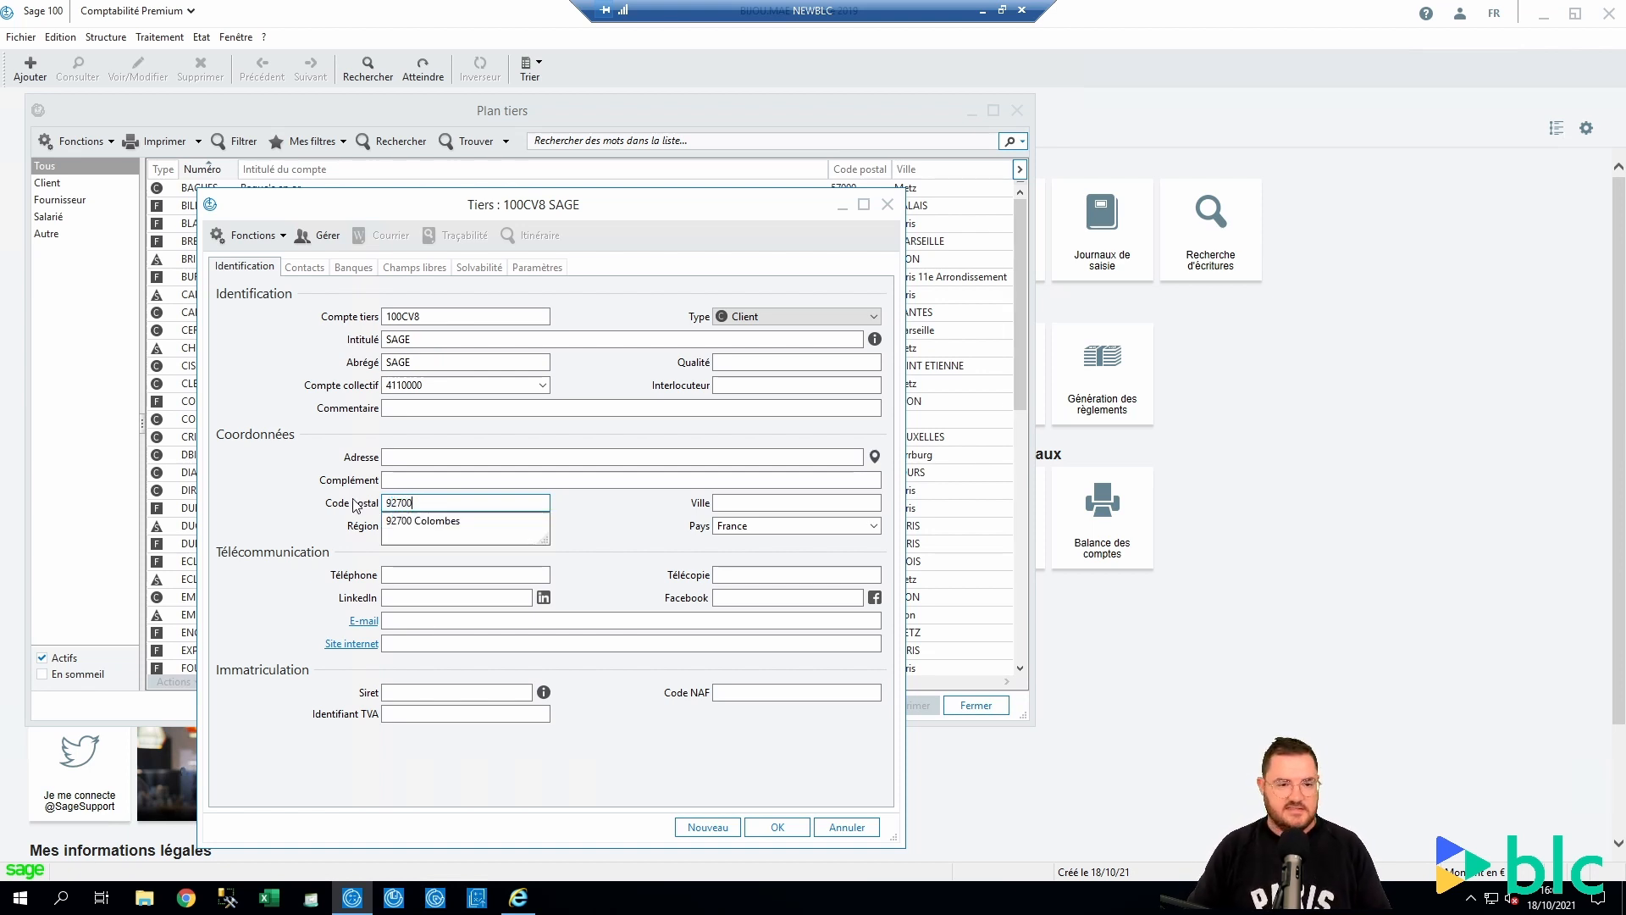
{"action": "left_click", "coordinate": [464, 521]}
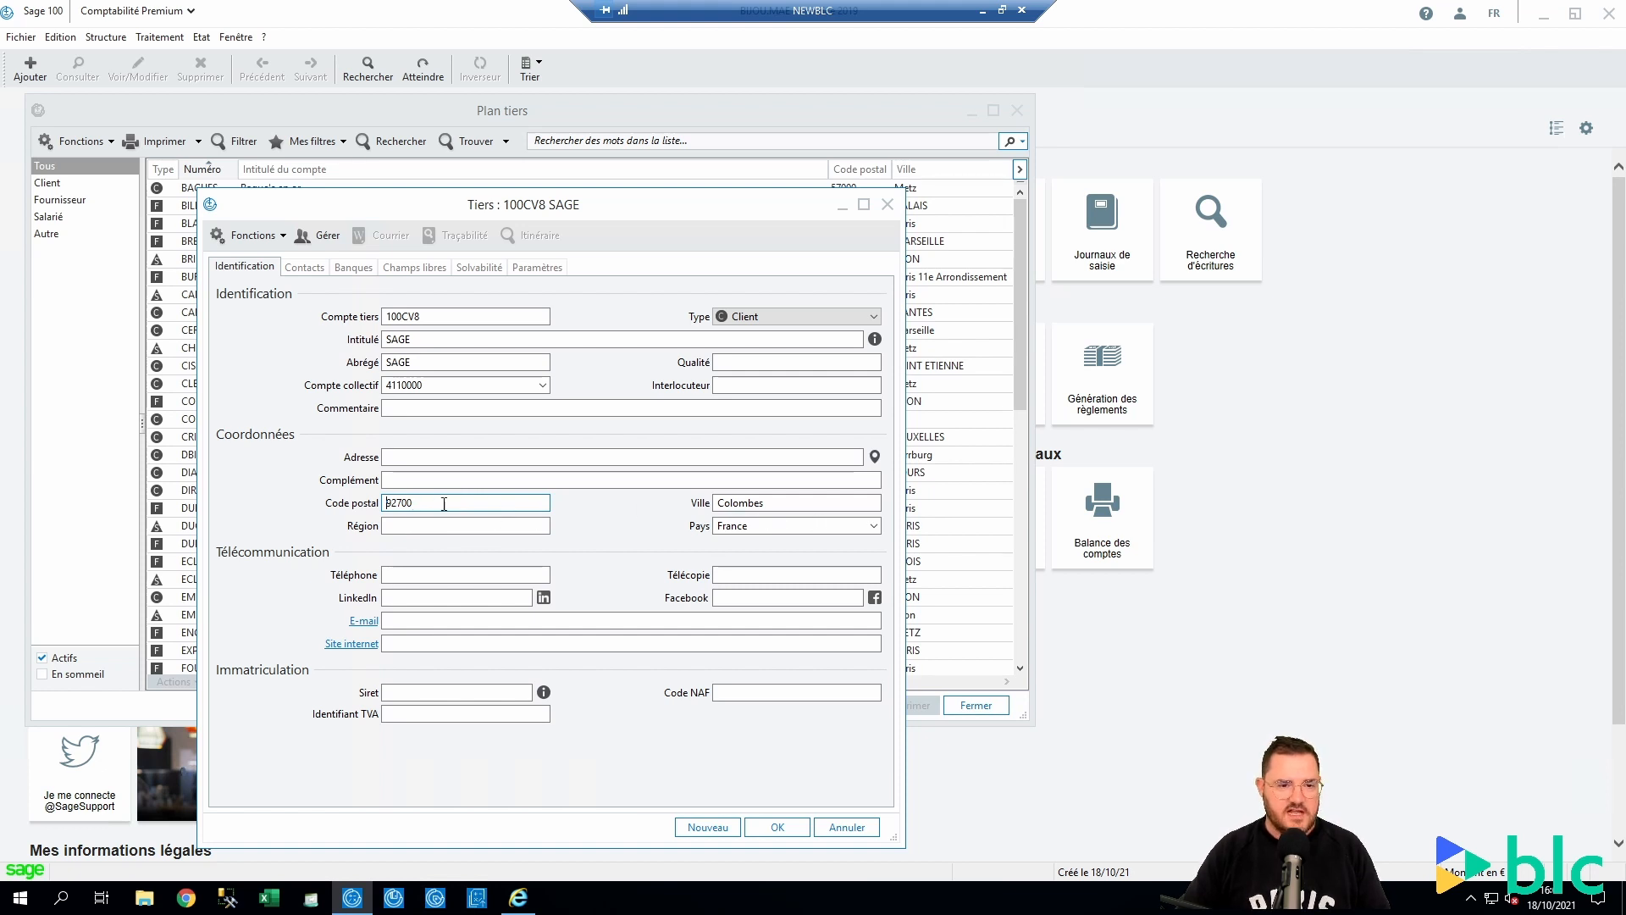
Clear those and set the city to Ozoir-la-Ferrière with postal code 77330
{"action": "left_click_drag", "start_coordinate": [419, 502], "coordinate": [351, 501]}
{"action": "key", "text": "BackSpace"}
{"action": "key", "text": "Tab"}
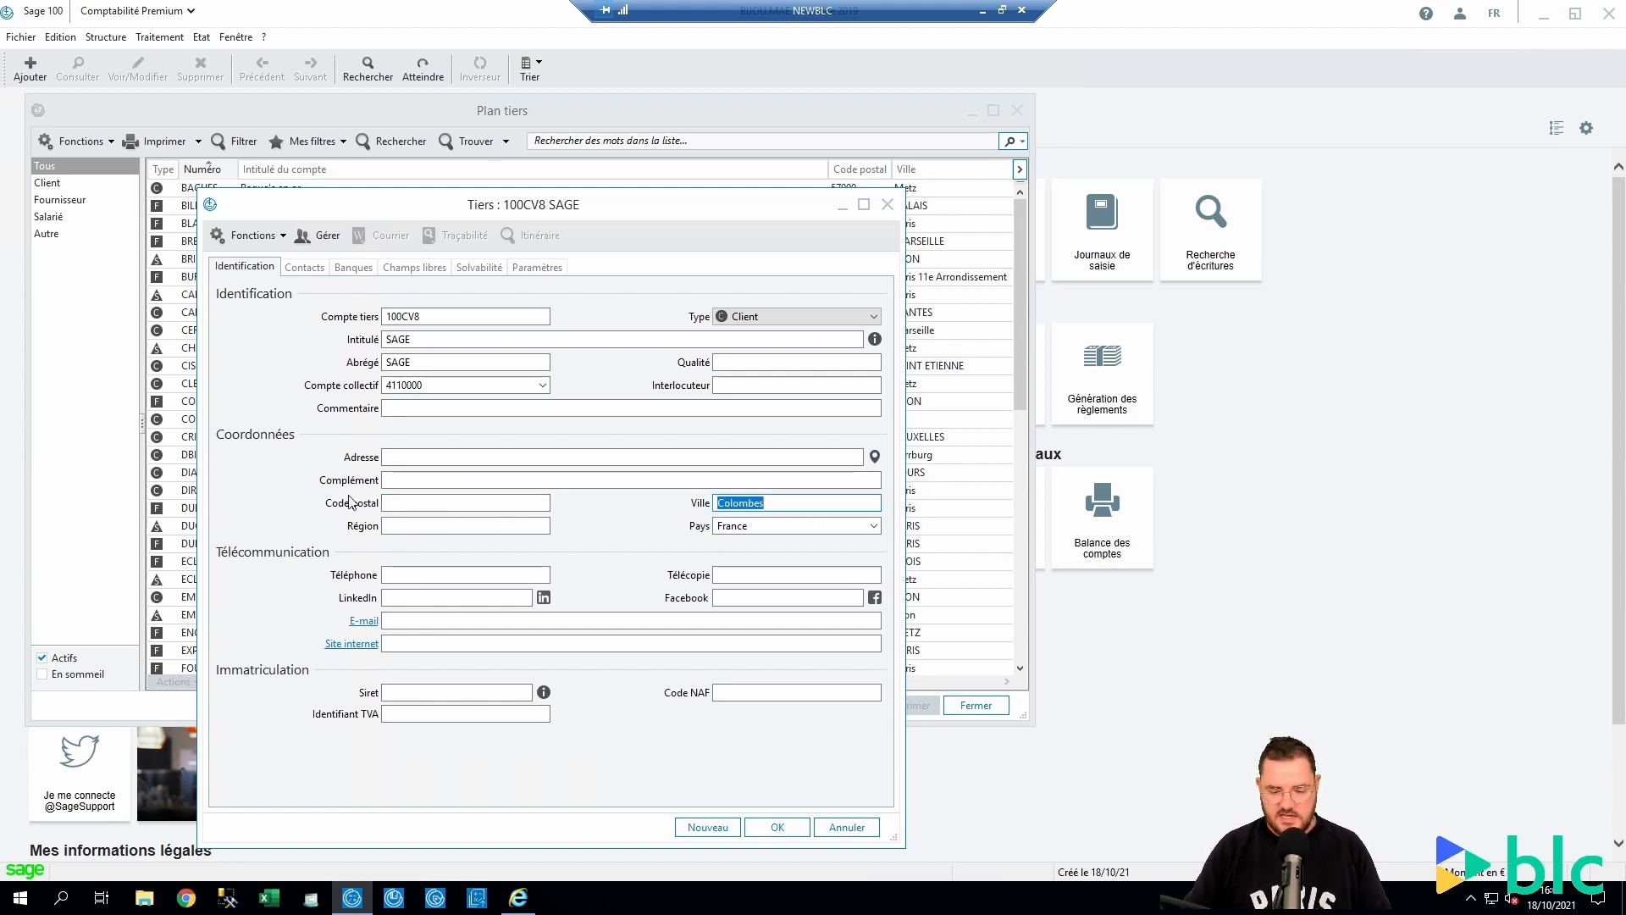
{"action": "key", "text": "BackSpace"}
{"action": "type", "text": "O"}
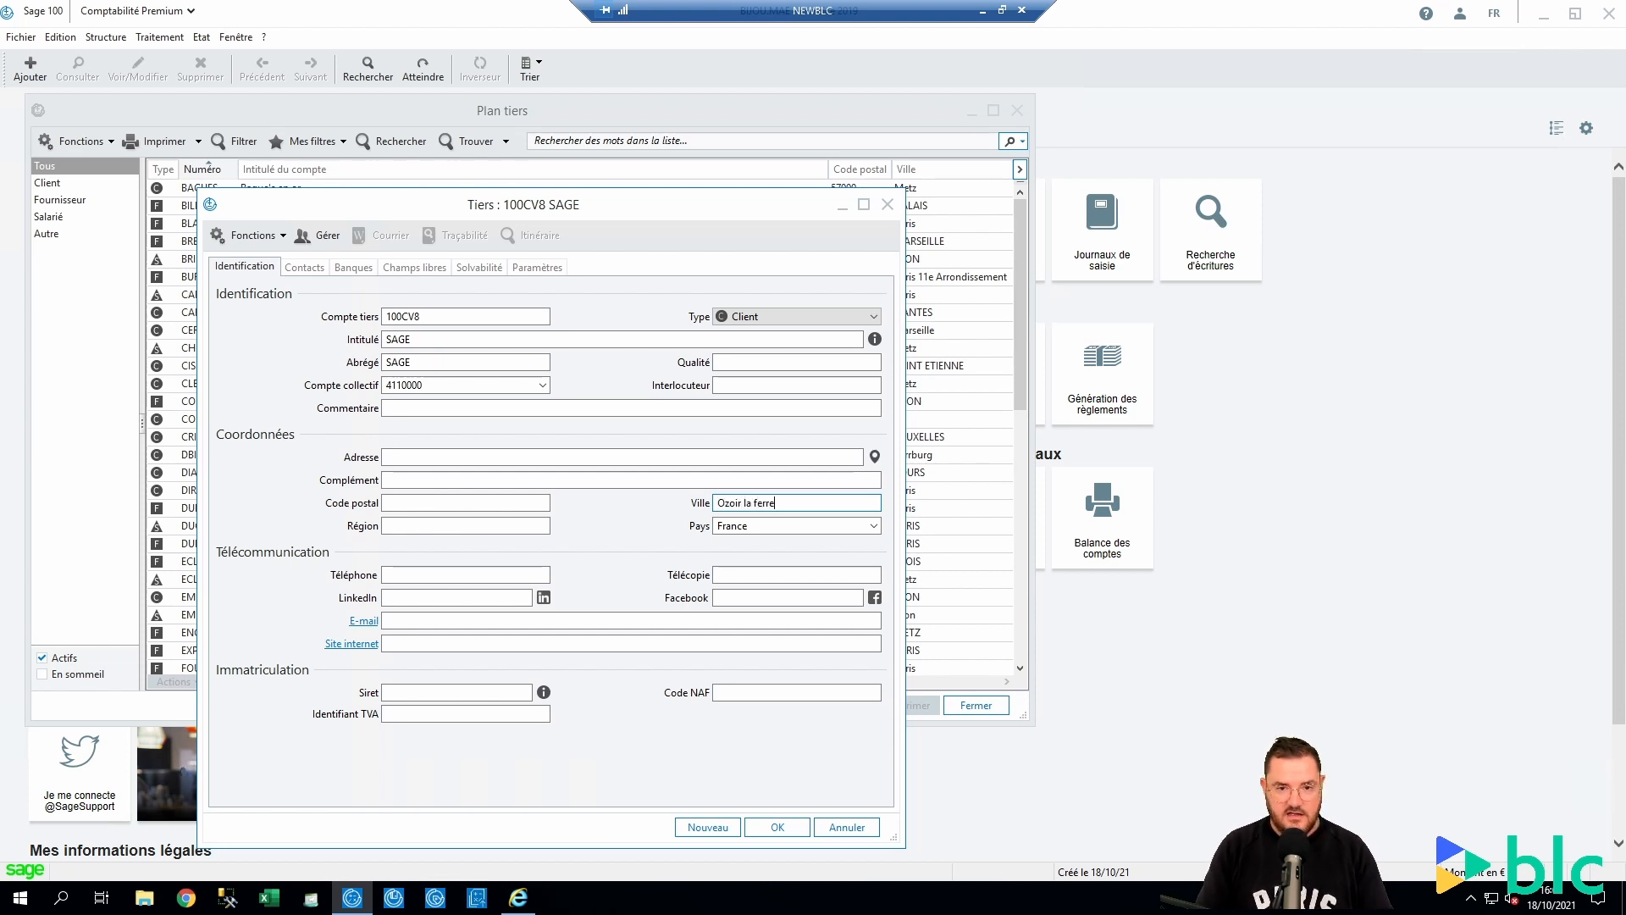
{"action": "type", "text": "zoir la ferrièer"}
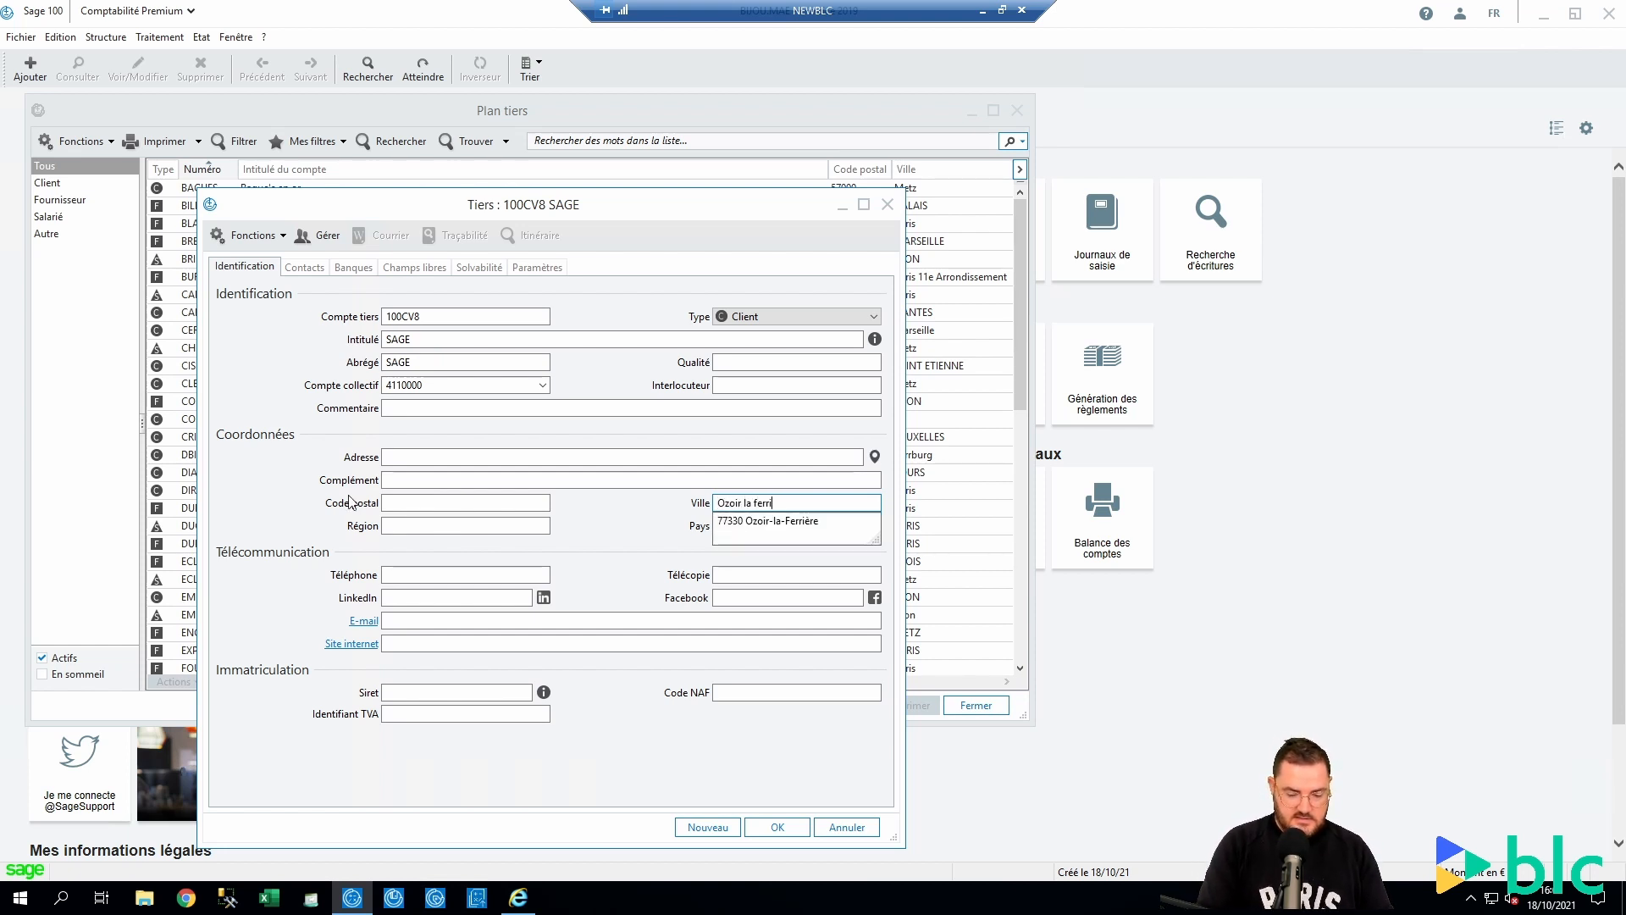
{"action": "key", "text": "BackSpace"}
{"action": "key", "text": "BackSpace"}
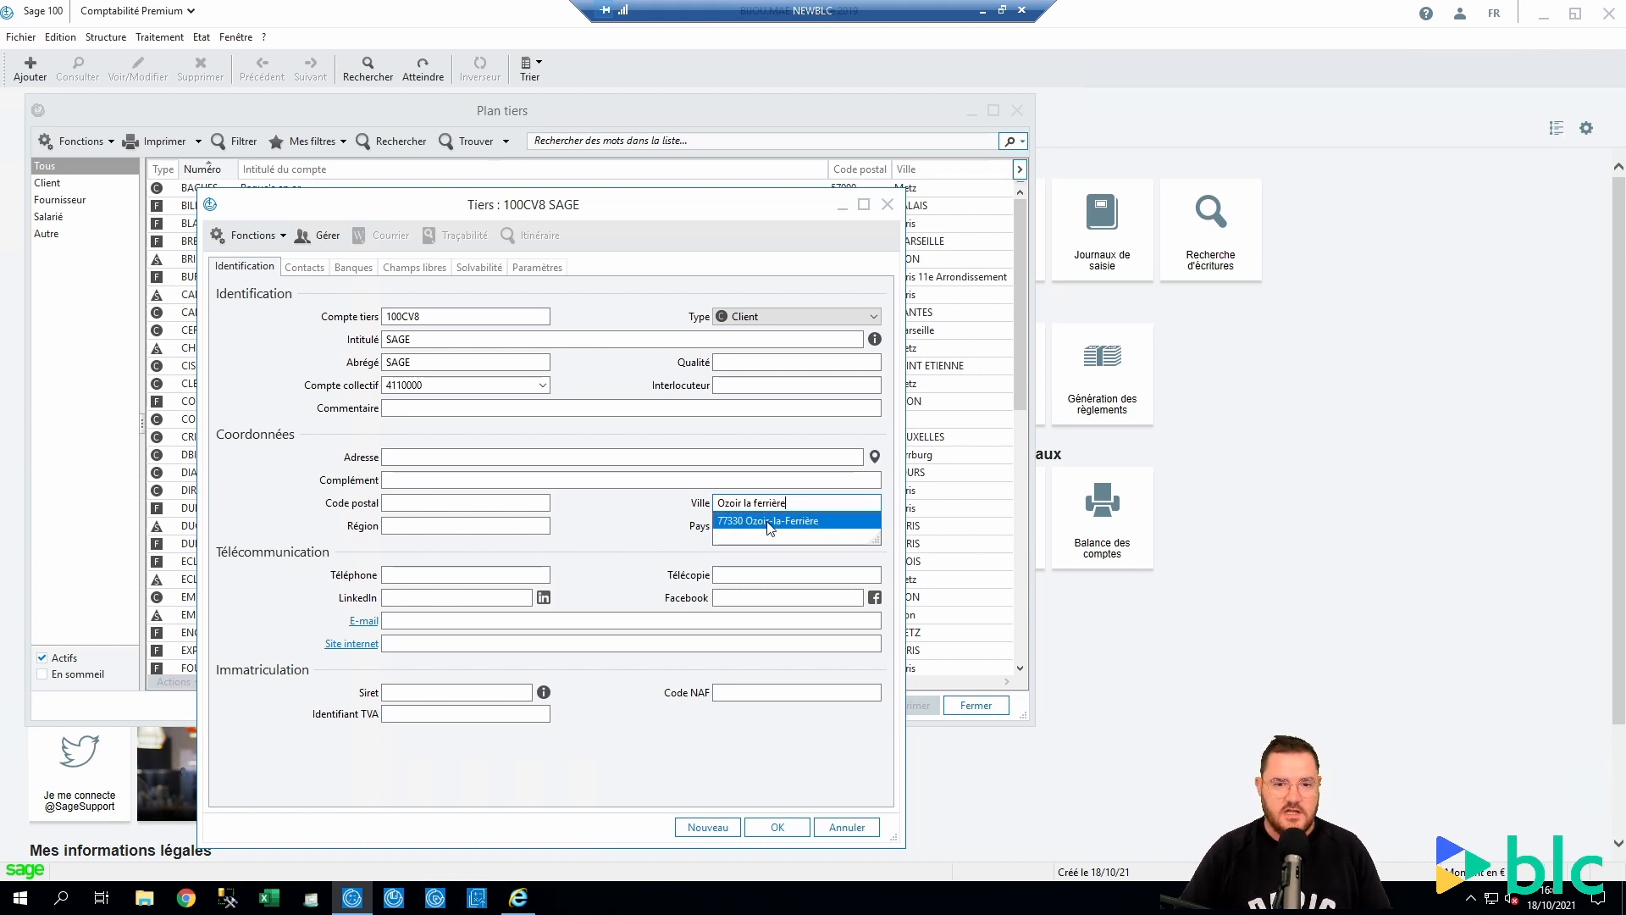
{"action": "left_click", "coordinate": [736, 522]}
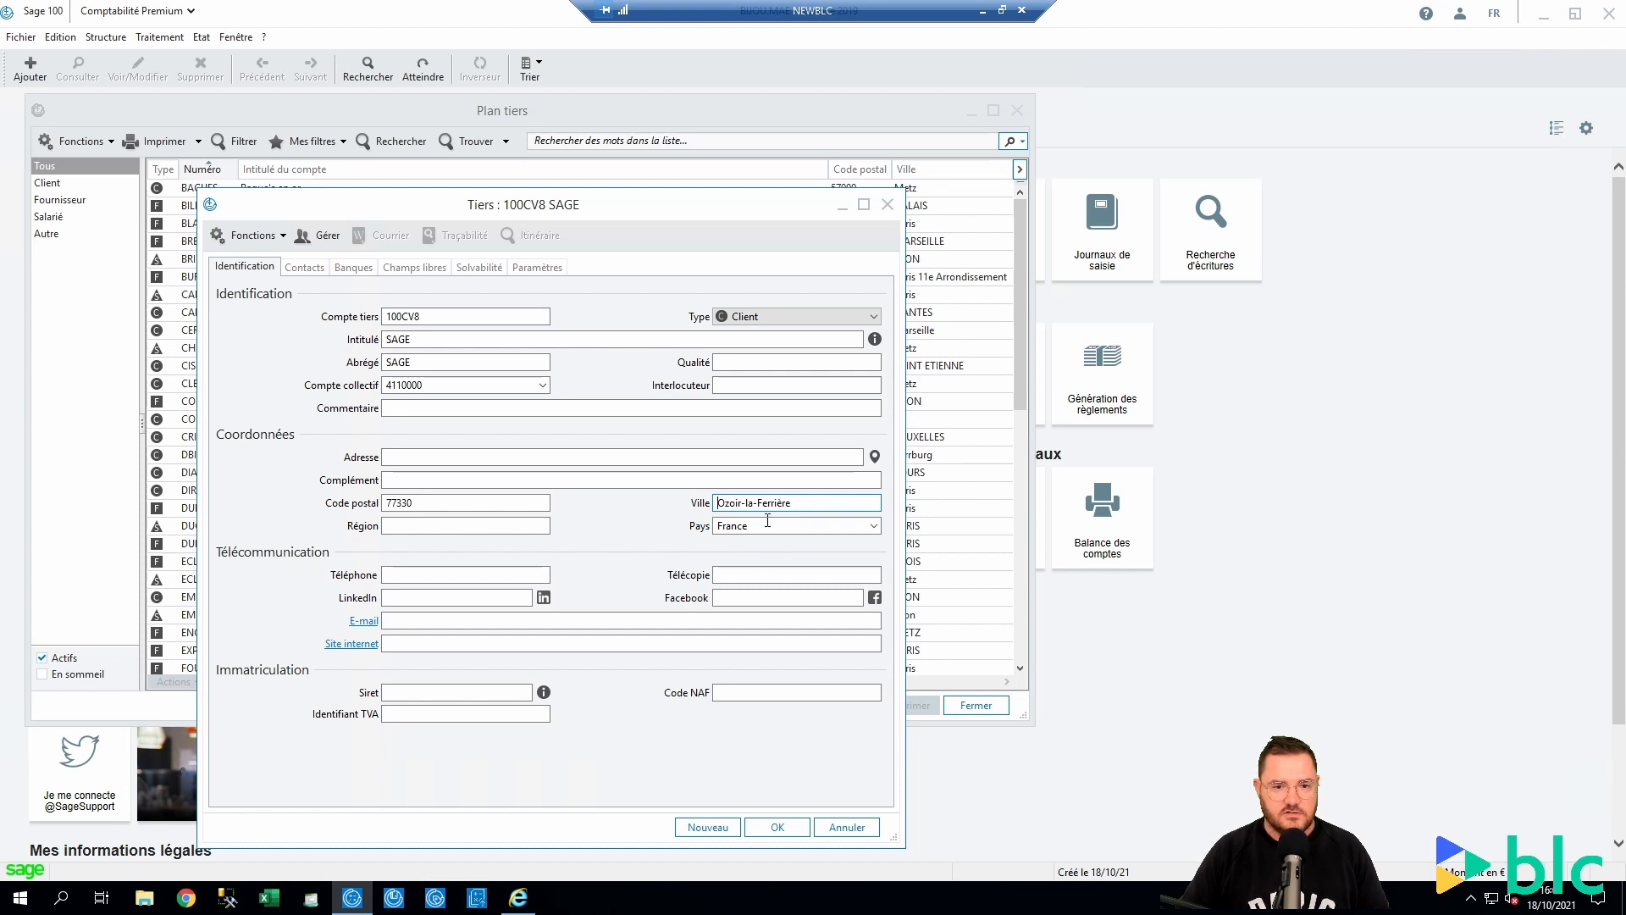
{"action": "left_click", "coordinate": [410, 502]}
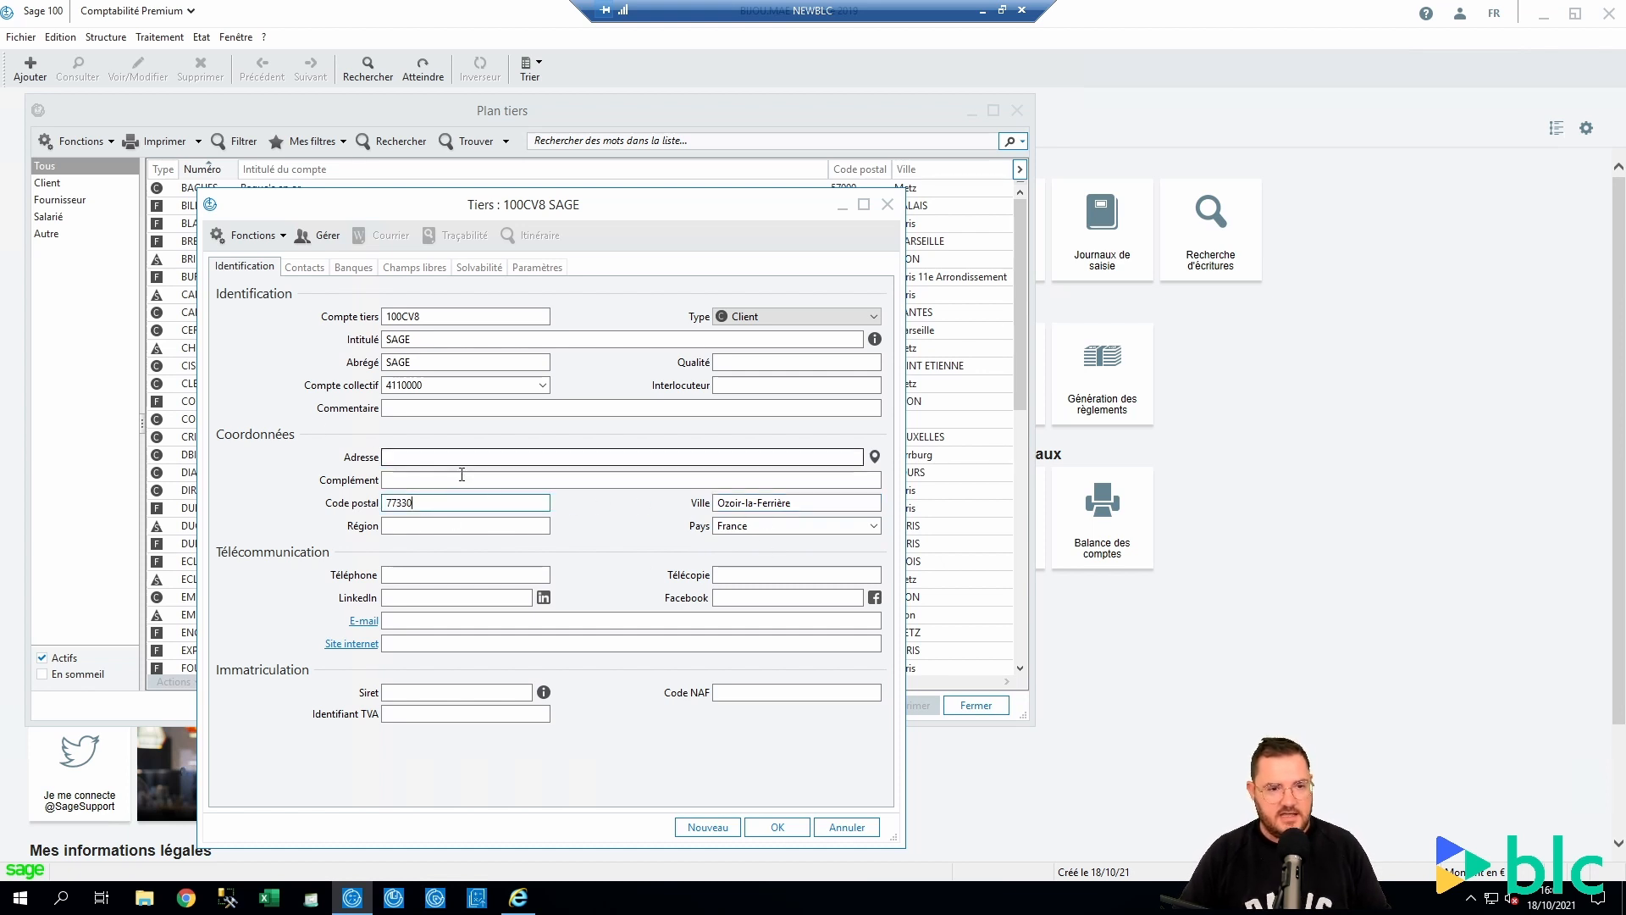
{"action": "left_click", "coordinate": [467, 457]}
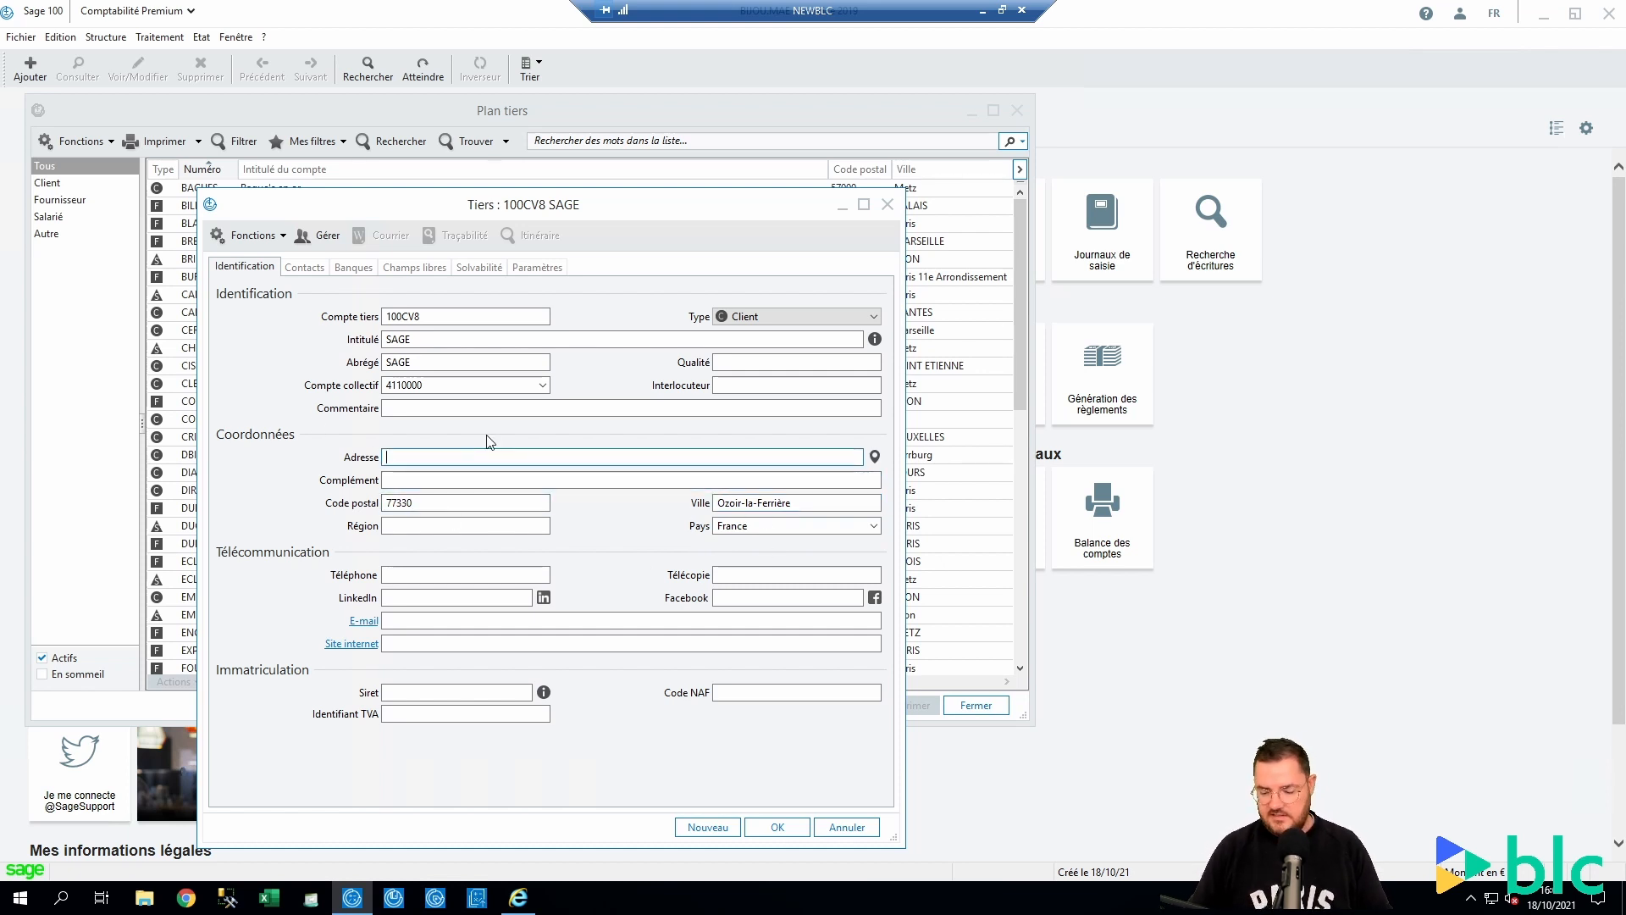
{"action": "type", "text": "21"}
{"action": "key", "text": "BackSpace"}
{"action": "key", "text": "BackSpace"}
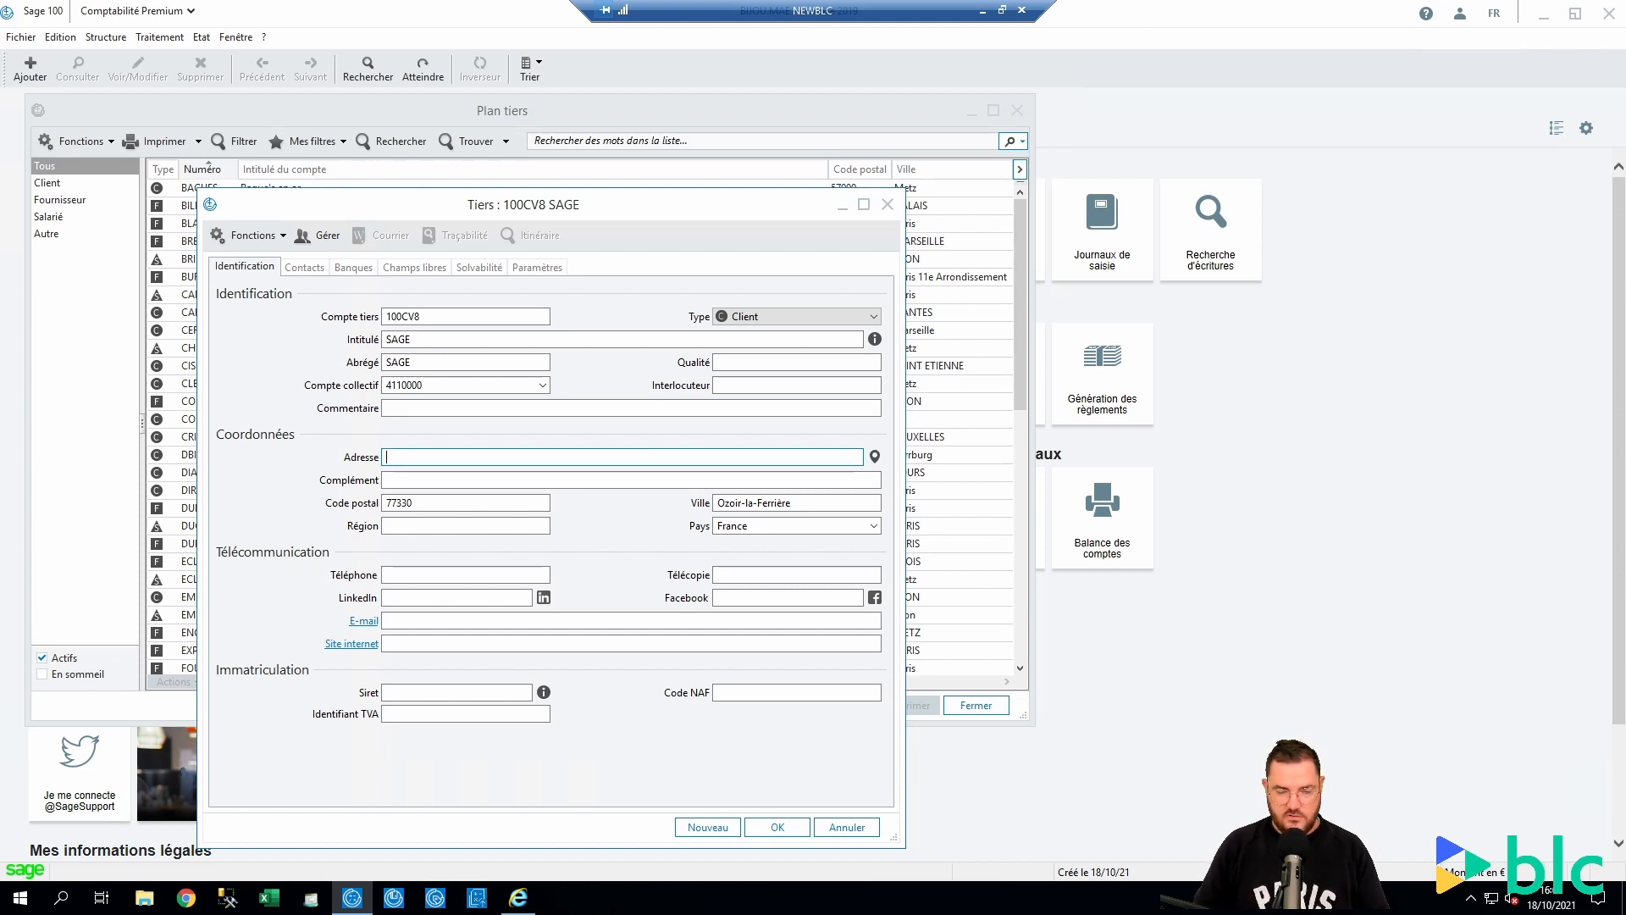
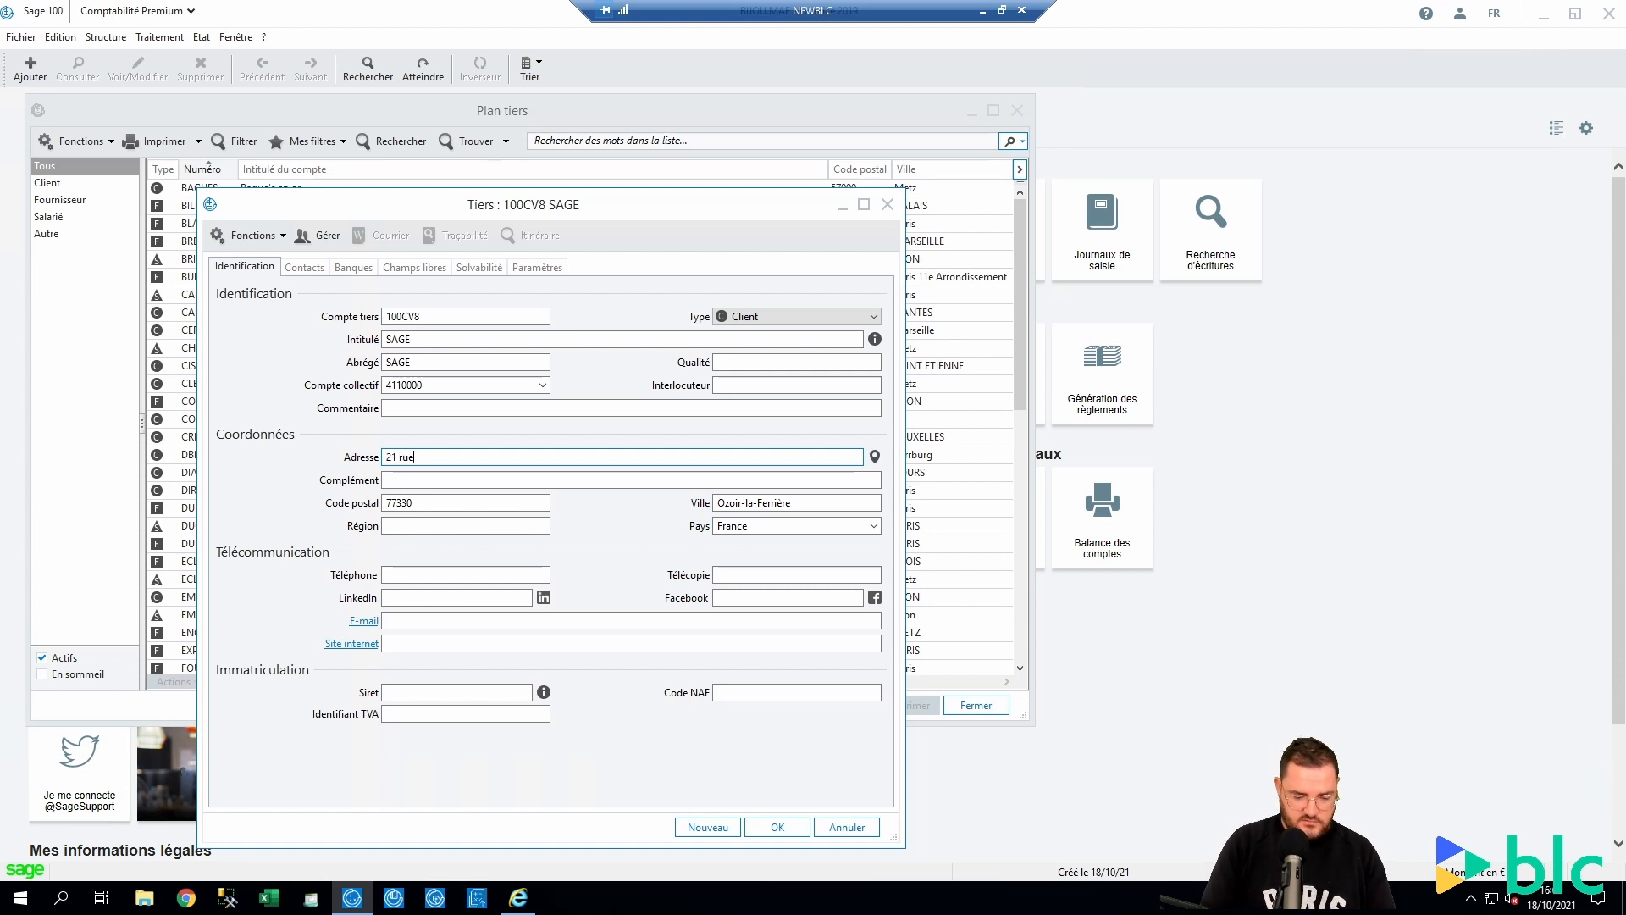
{"action": "key", "text": "Caps_Lock"}
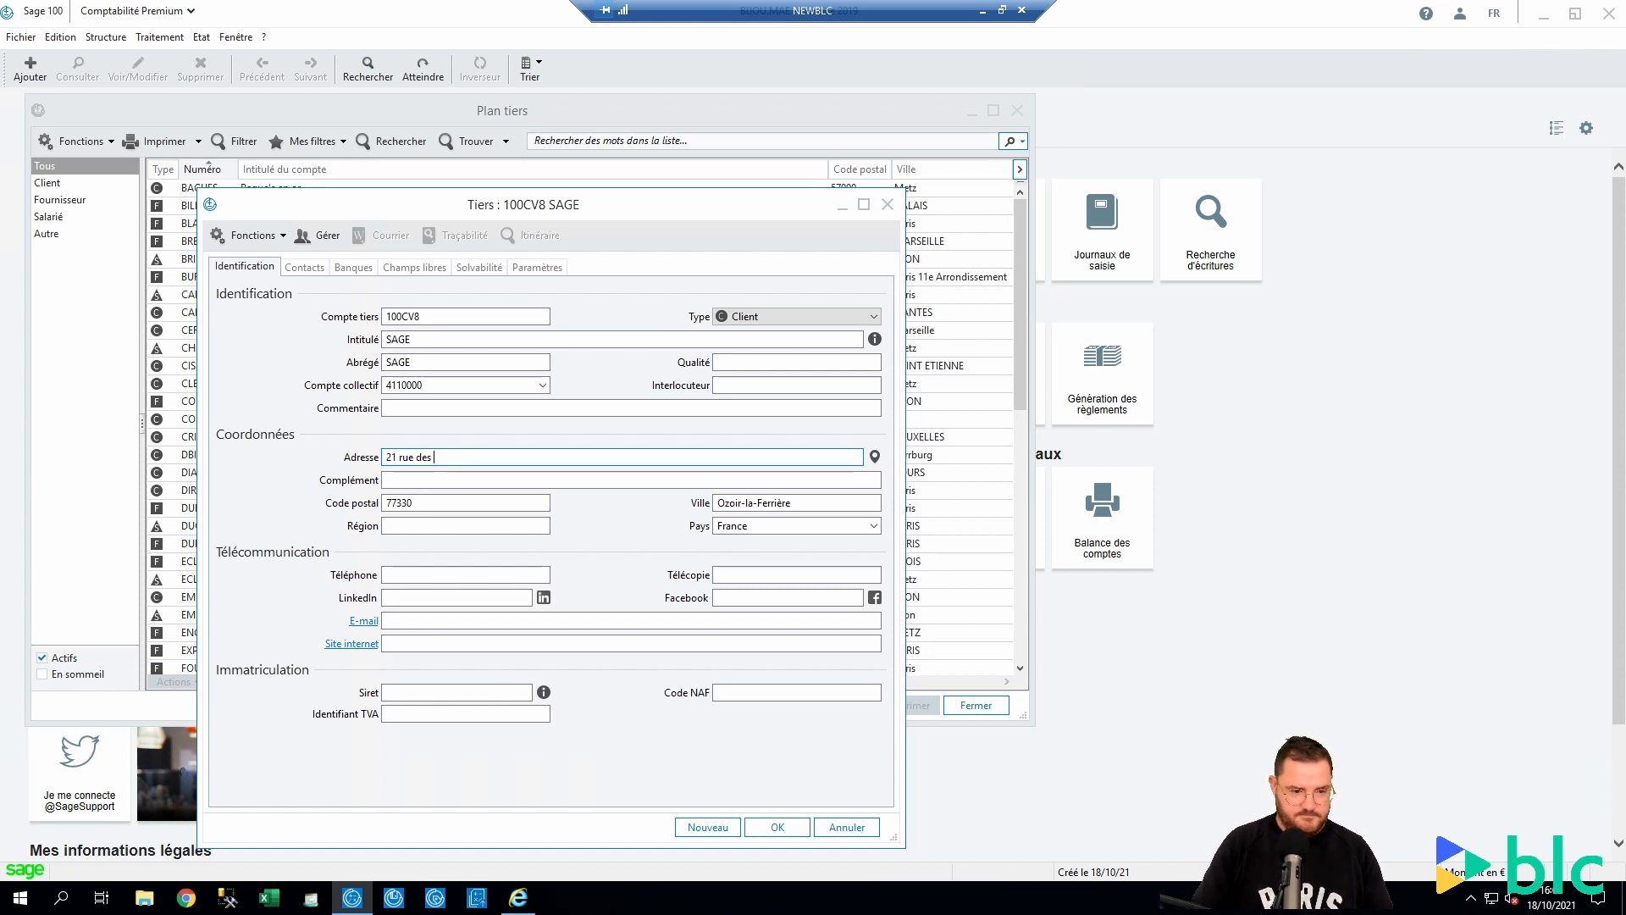
{"action": "key", "text": "Caps_Lock"}
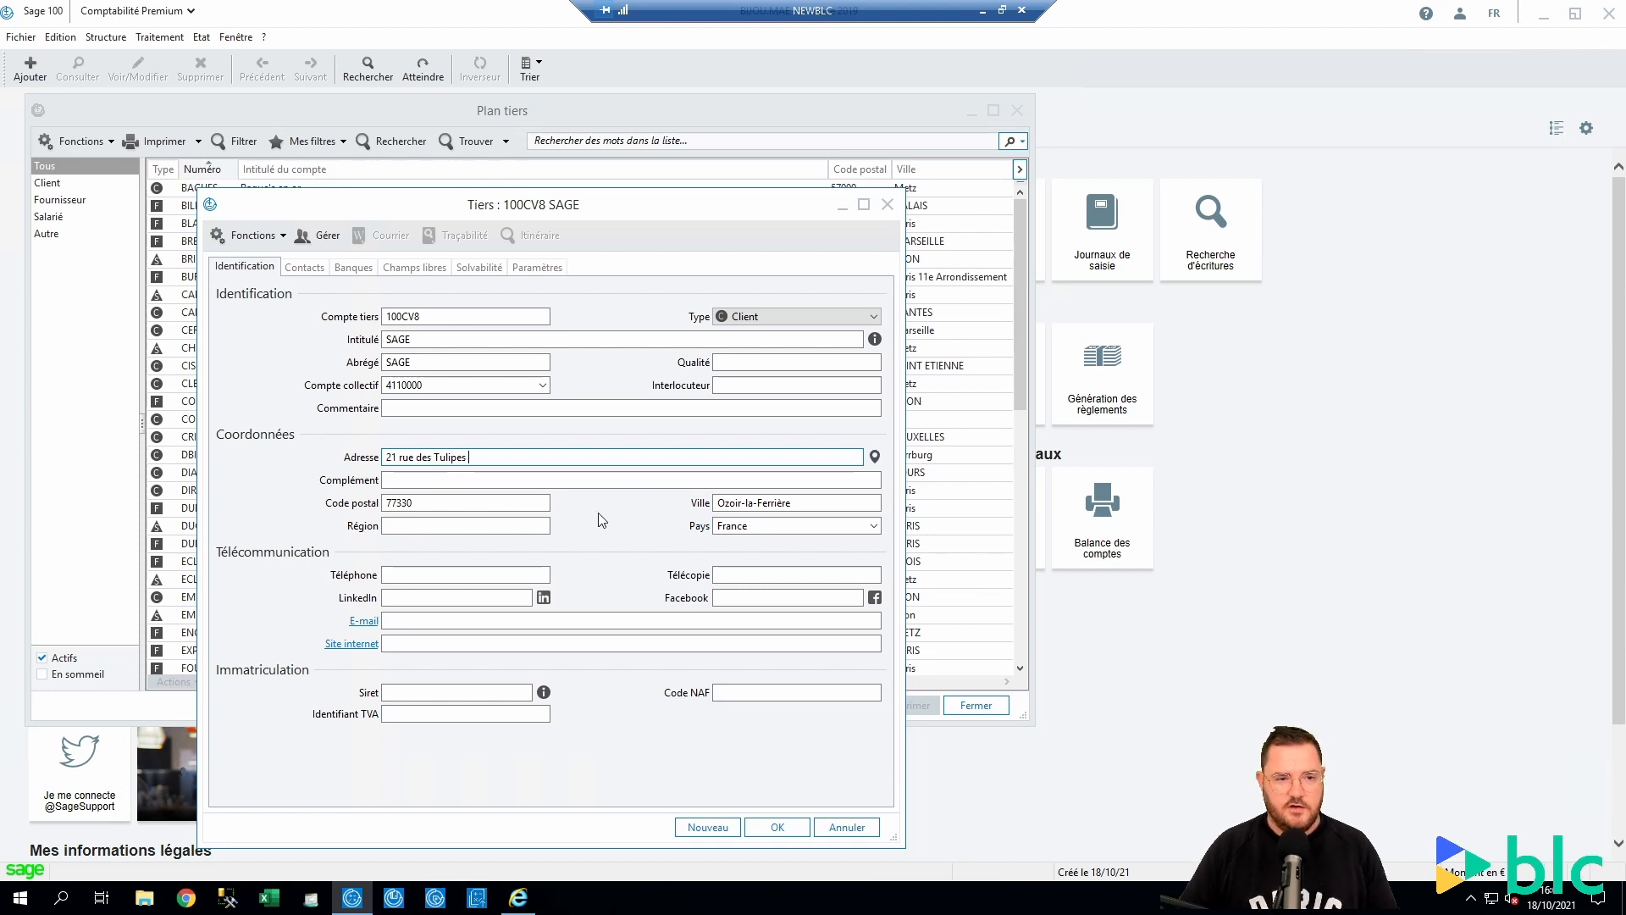
{"action": "left_click", "coordinate": [876, 457]}
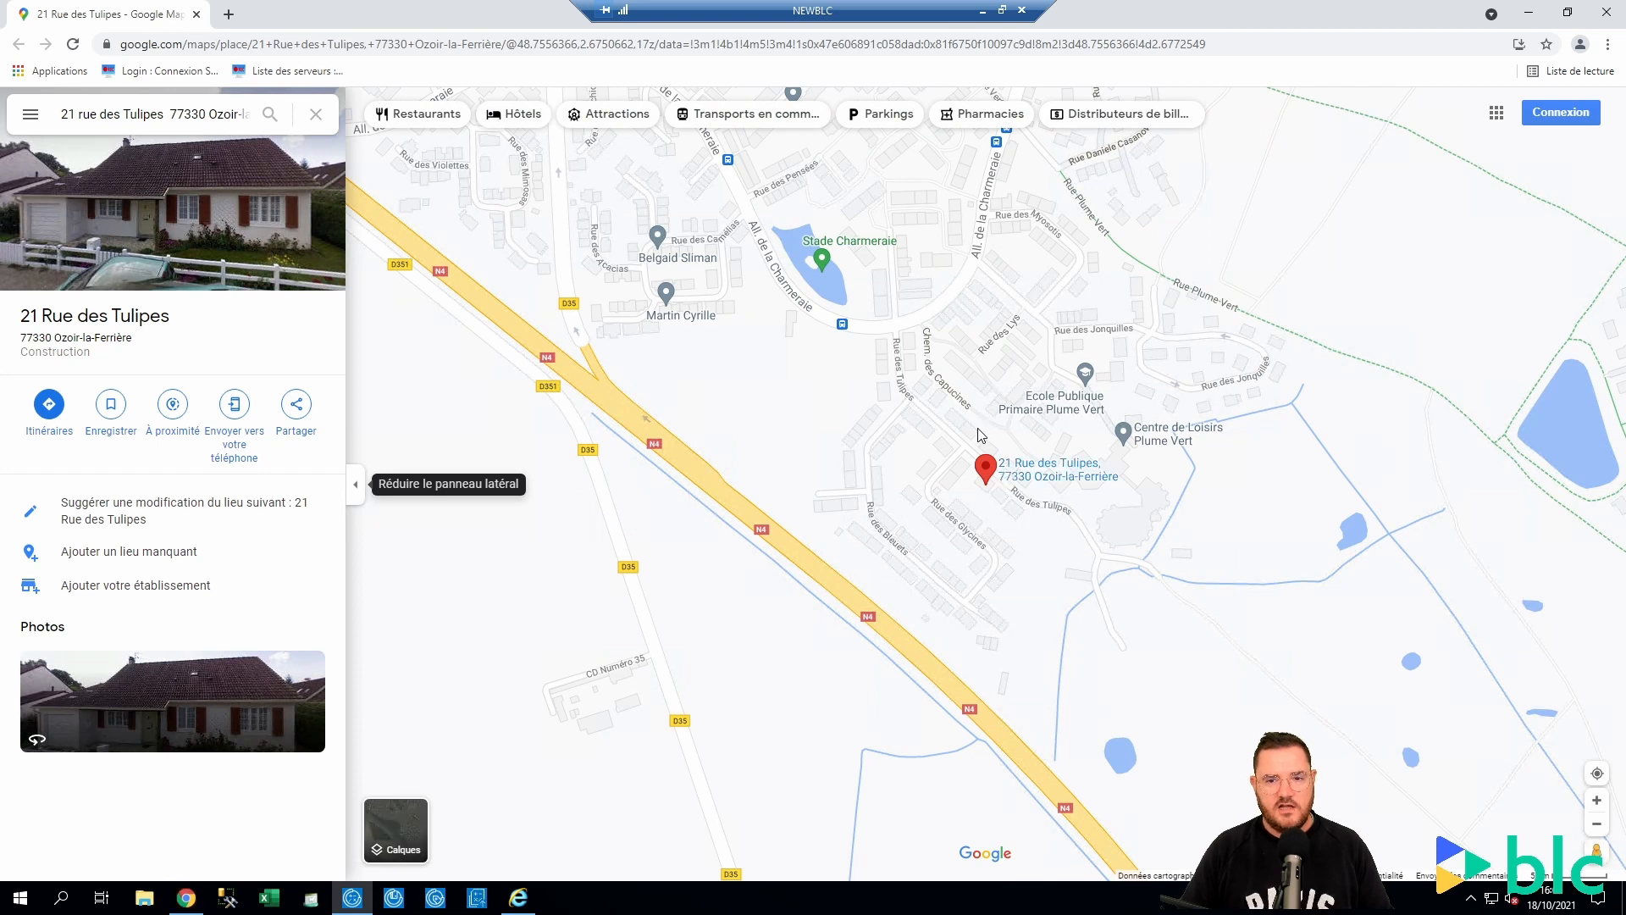
{"action": "left_click", "coordinate": [197, 15]}
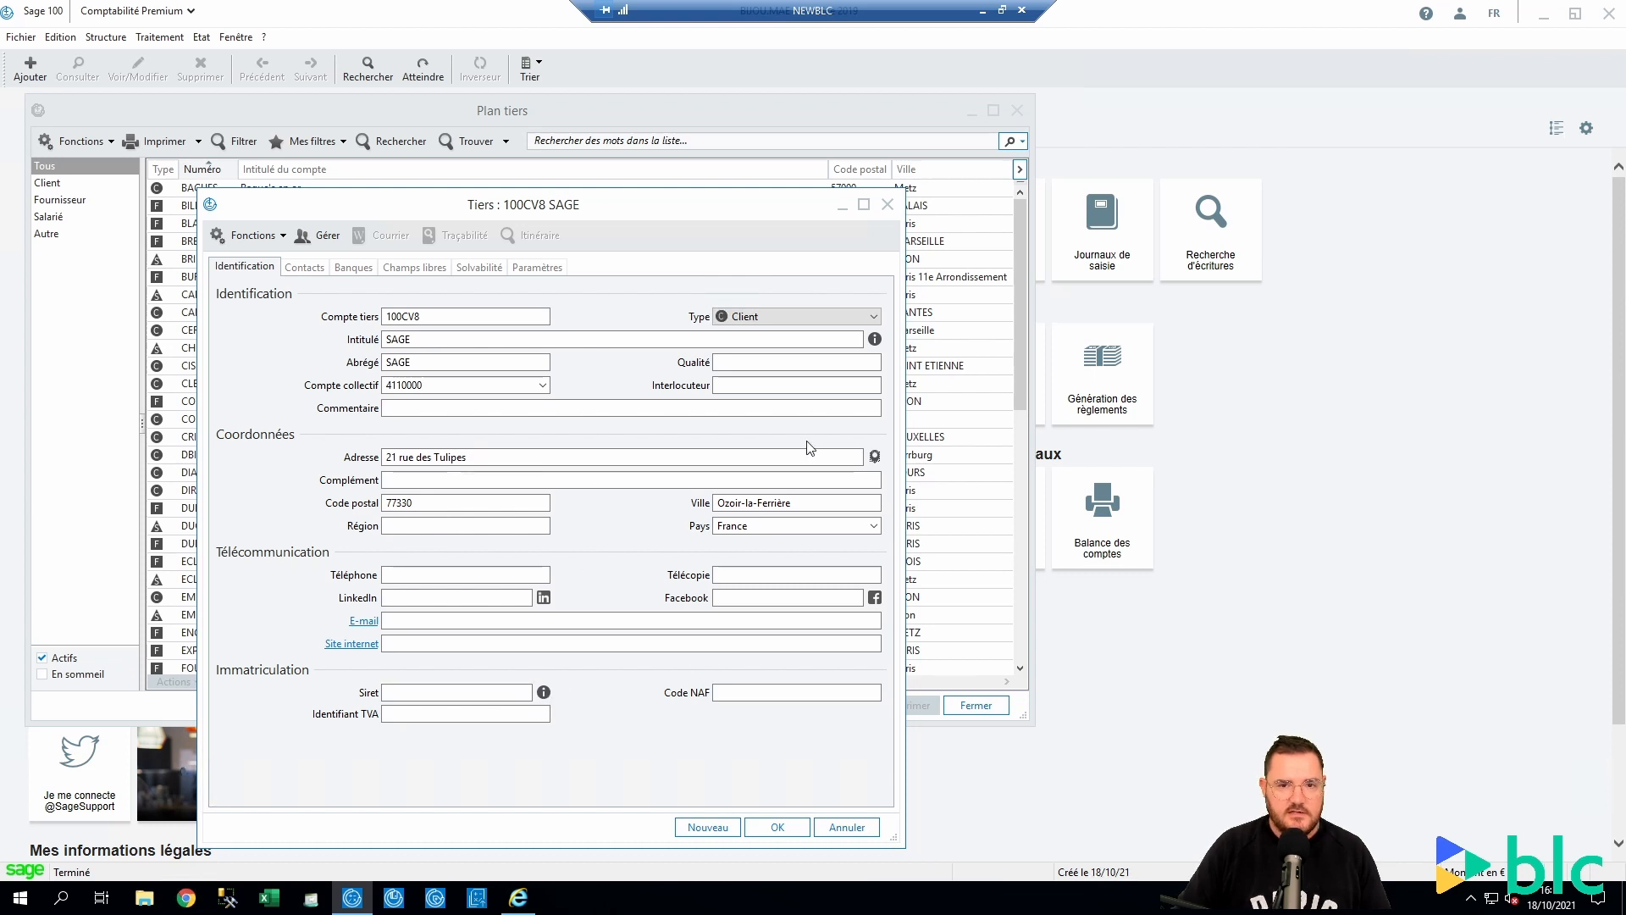
Browse the registered companies found in Ozoir-la-Ferrière, then close the search results
{"action": "left_click", "coordinate": [875, 339]}
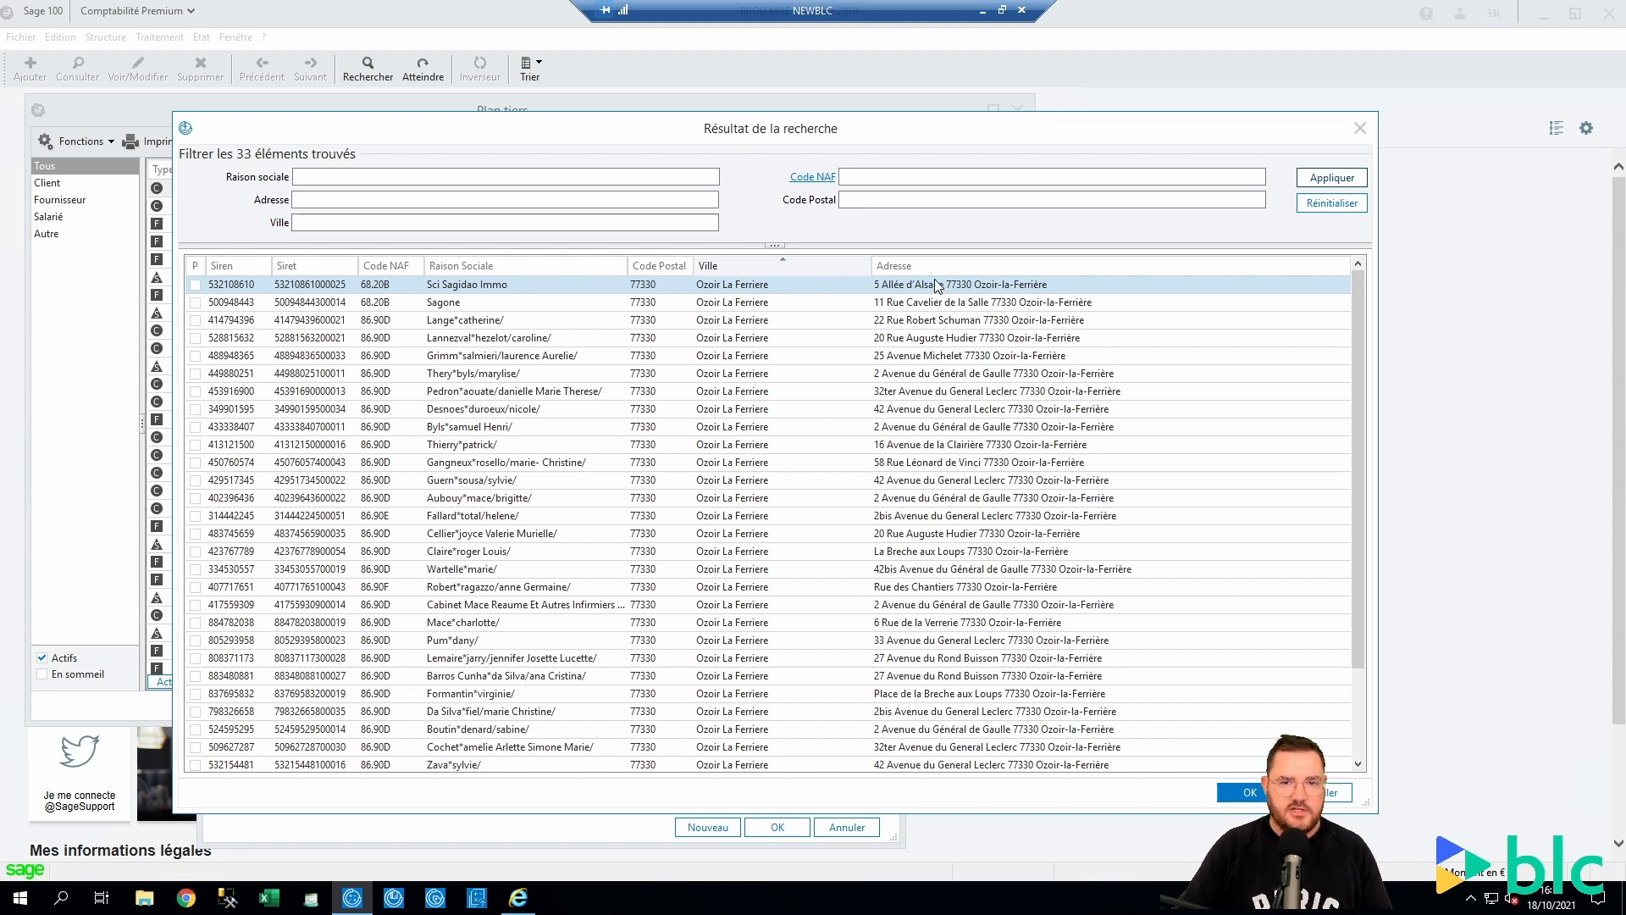
{"action": "scroll", "coordinate": [796, 517], "scroll_direction": "down", "scroll_amount": 2}
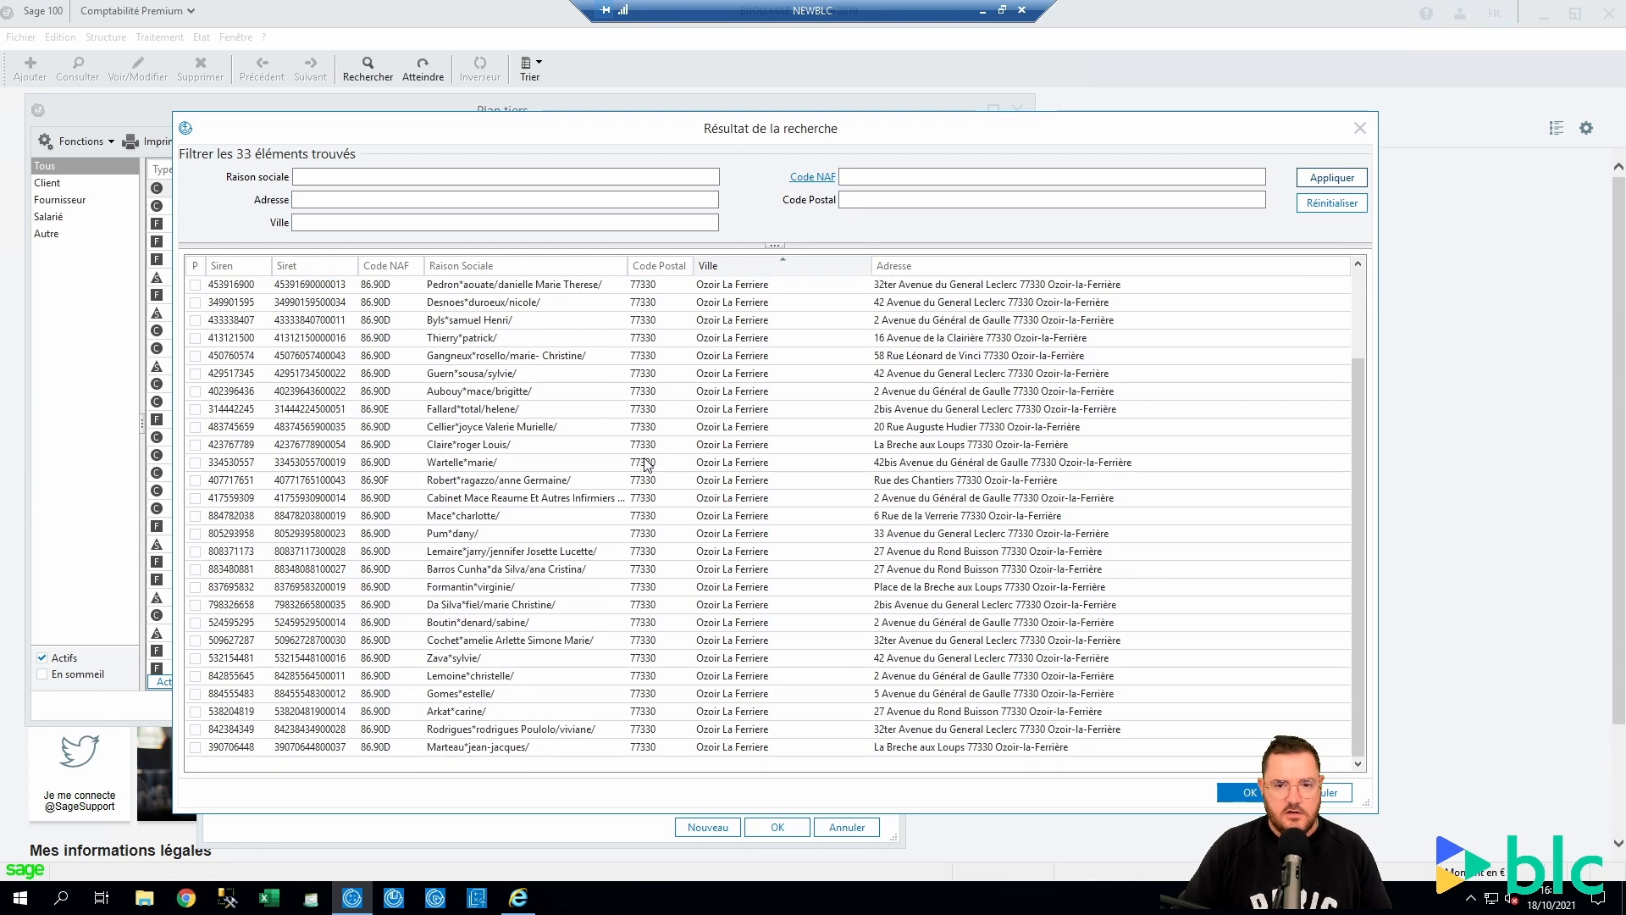
{"action": "scroll", "coordinate": [649, 466], "scroll_direction": "up", "scroll_amount": 2}
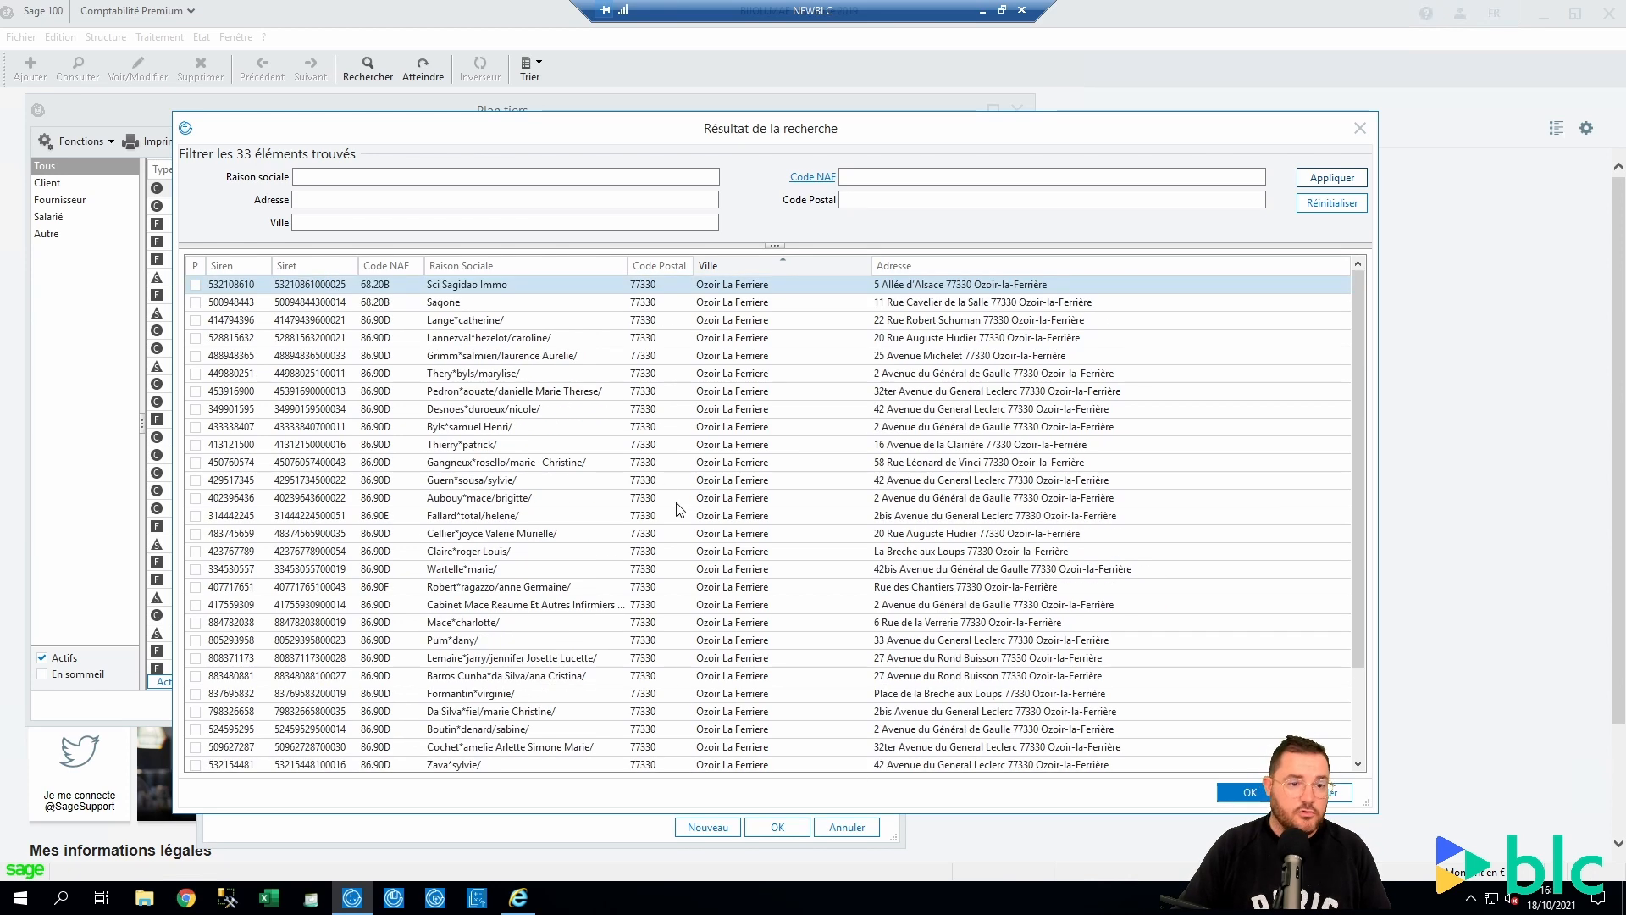
{"action": "left_click", "coordinate": [1361, 129]}
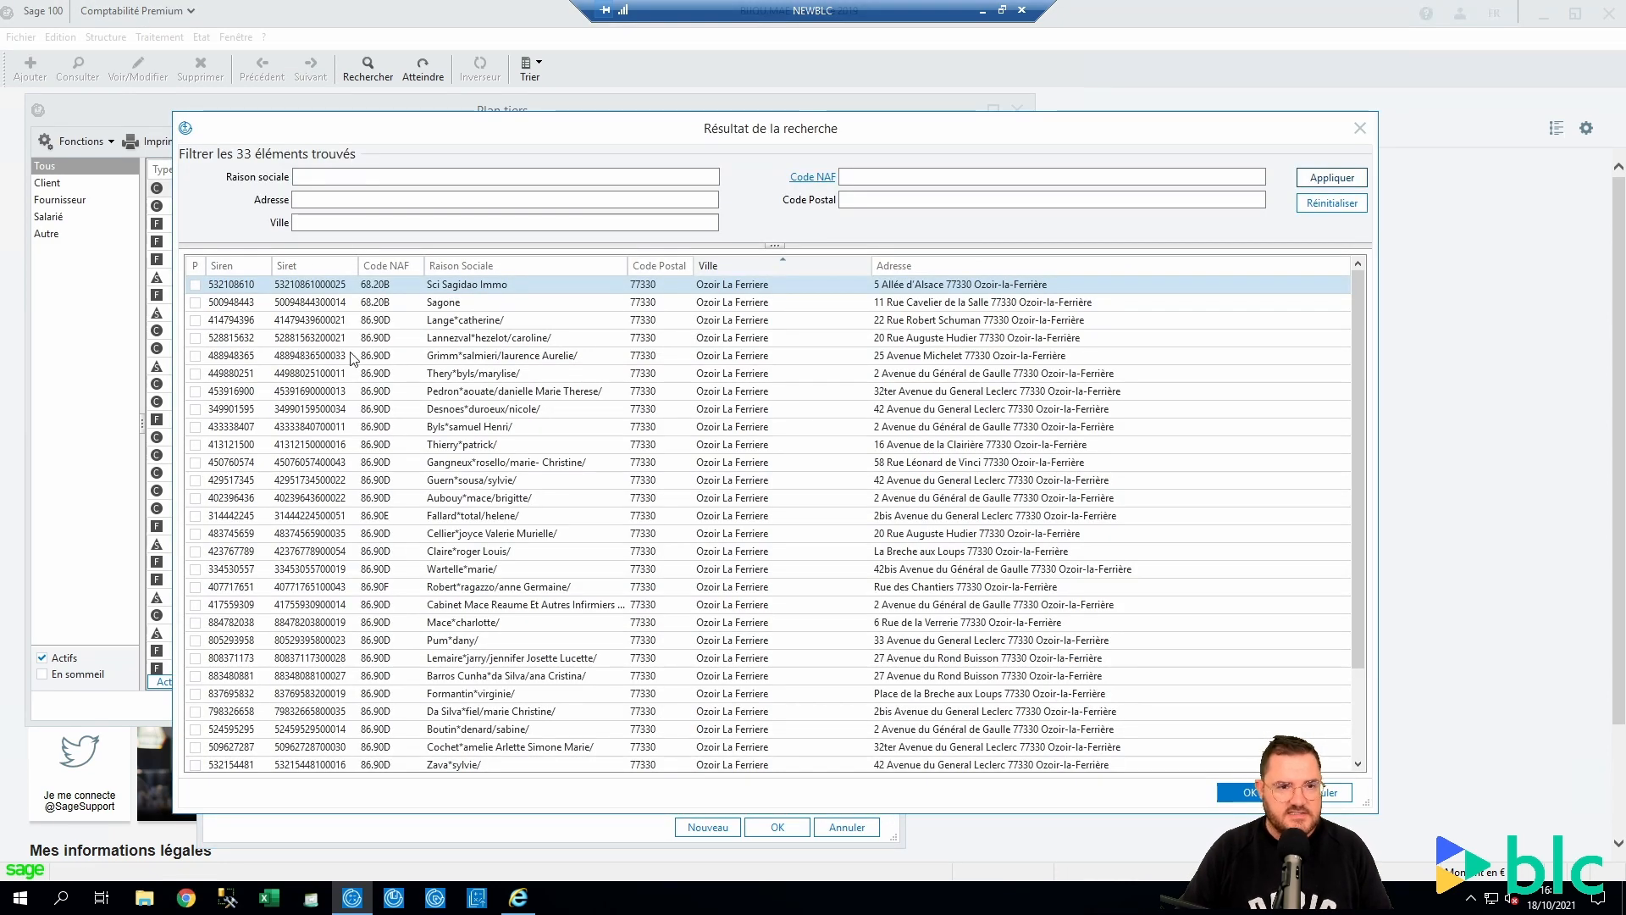
{"action": "scroll", "coordinate": [625, 597], "scroll_direction": "up", "scroll_amount": 2}
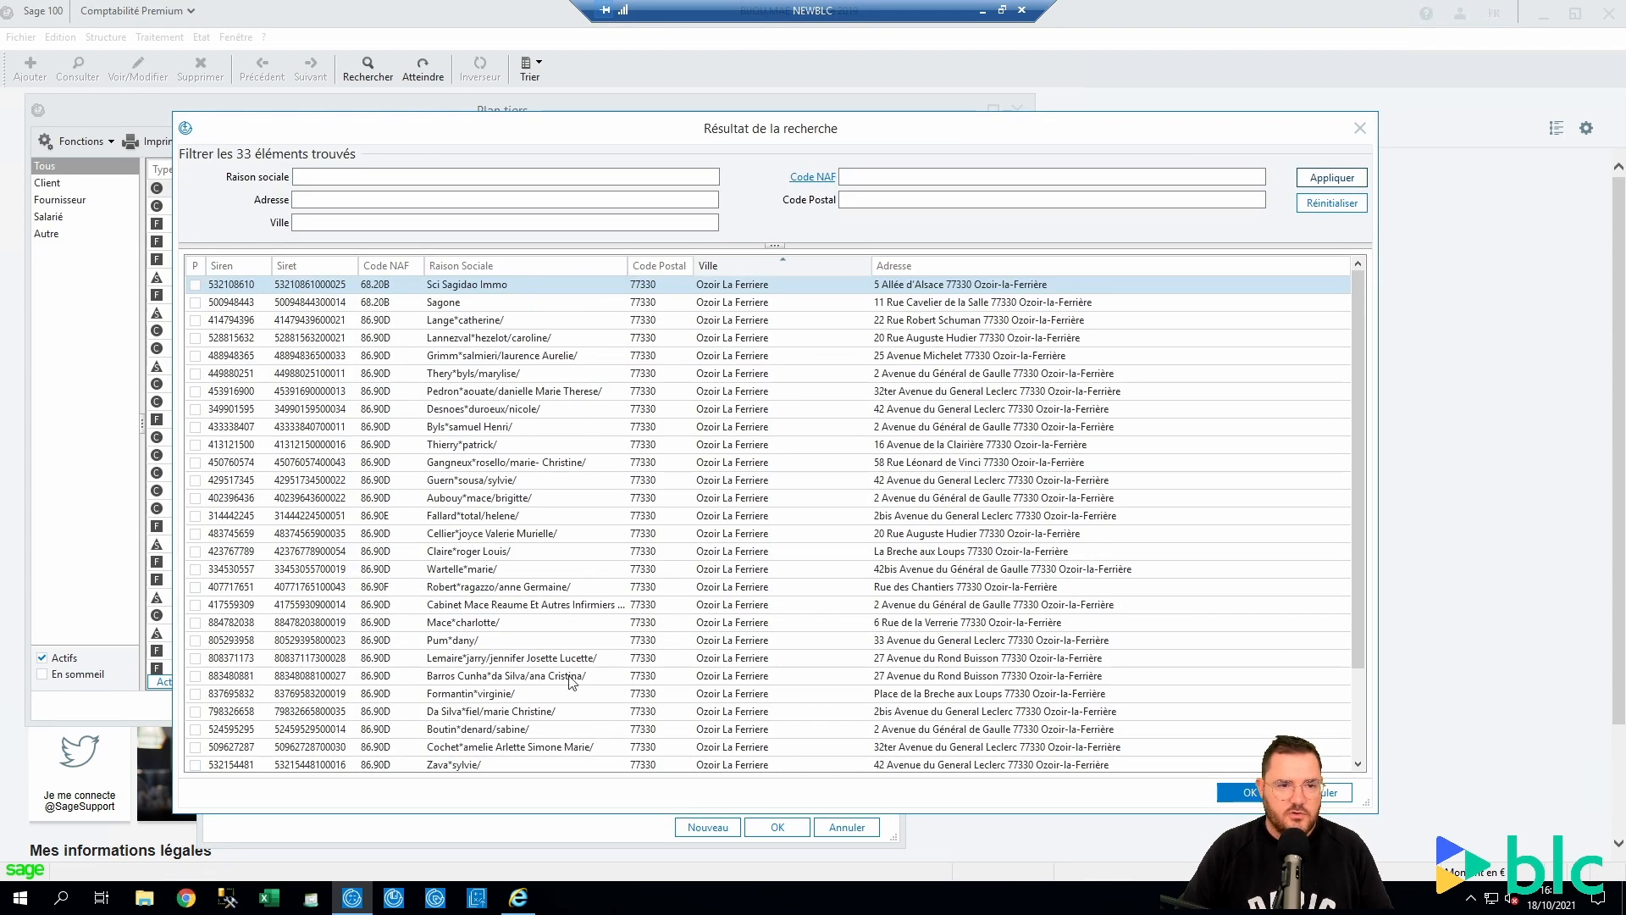
{"action": "scroll", "coordinate": [359, 605], "scroll_direction": "down", "scroll_amount": 2}
{"action": "scroll", "coordinate": [359, 604], "scroll_direction": "up", "scroll_amount": 2}
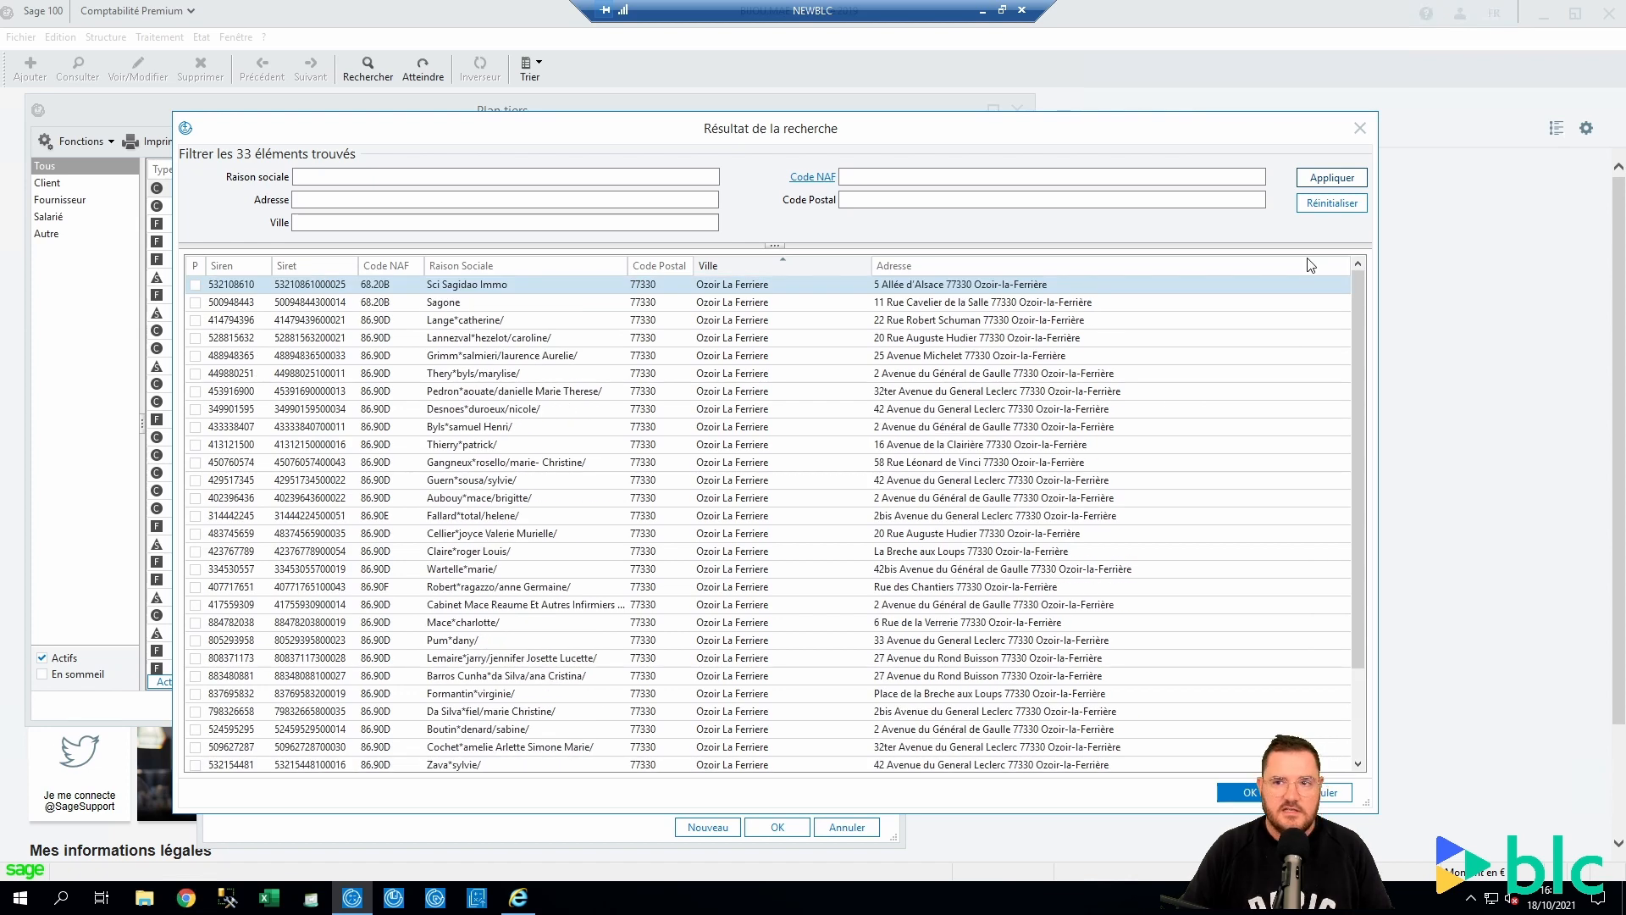
{"action": "left_click", "coordinate": [1359, 128]}
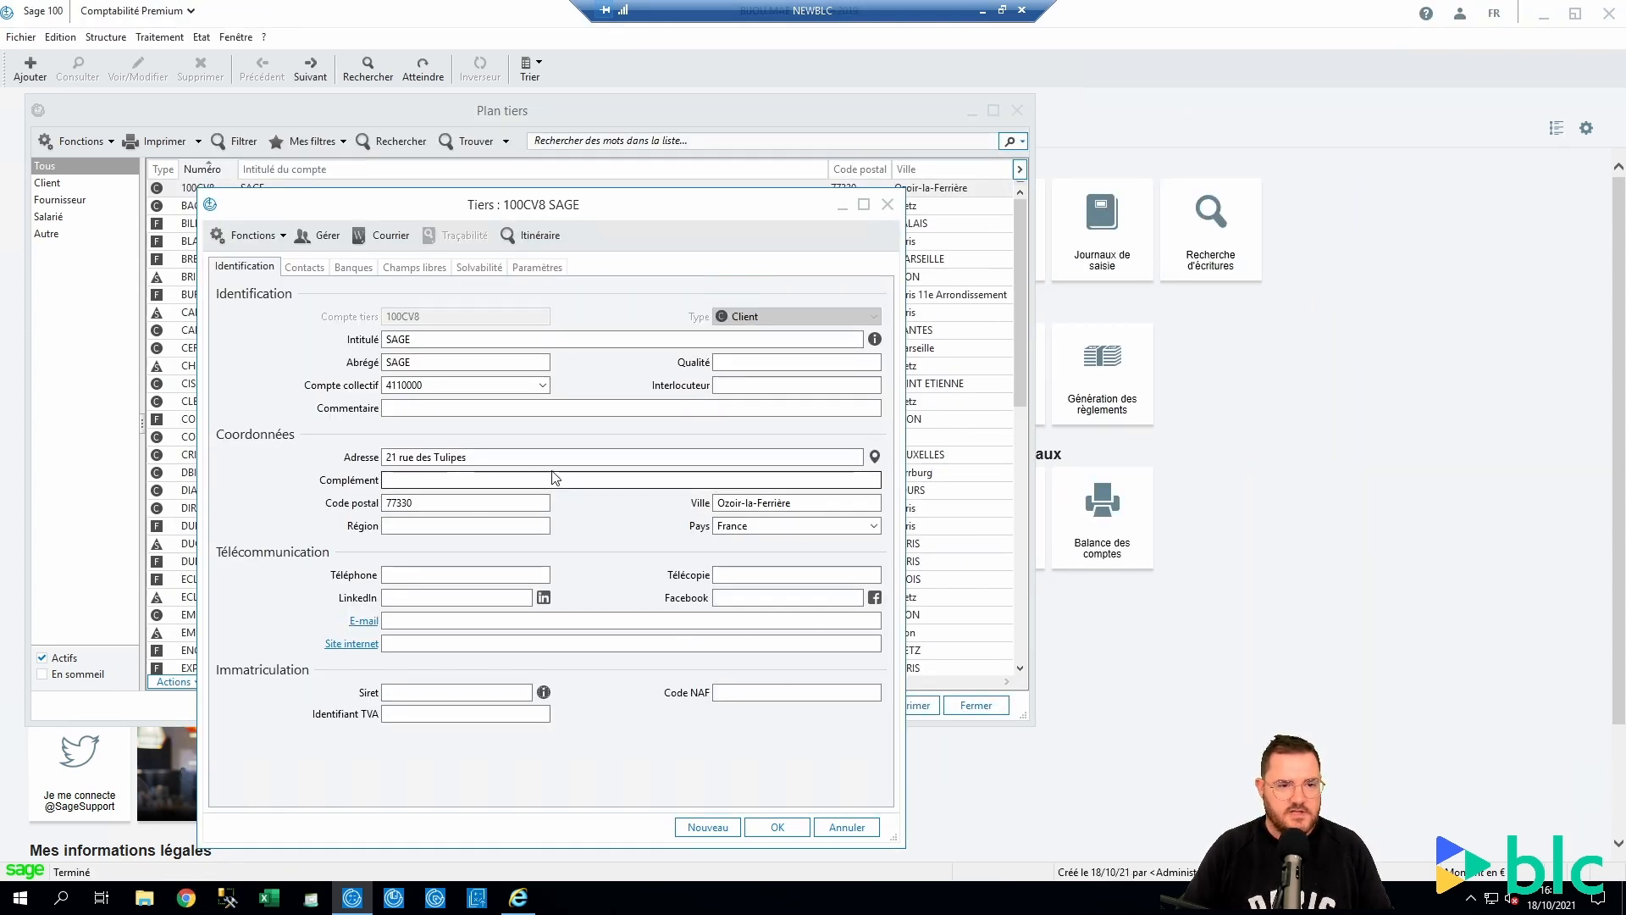
Clear the old street address, 77330 postal code and Ozoir-la-Ferrière town
{"action": "left_click_drag", "start_coordinate": [555, 457], "coordinate": [288, 459]}
{"action": "key", "text": "Delete"}
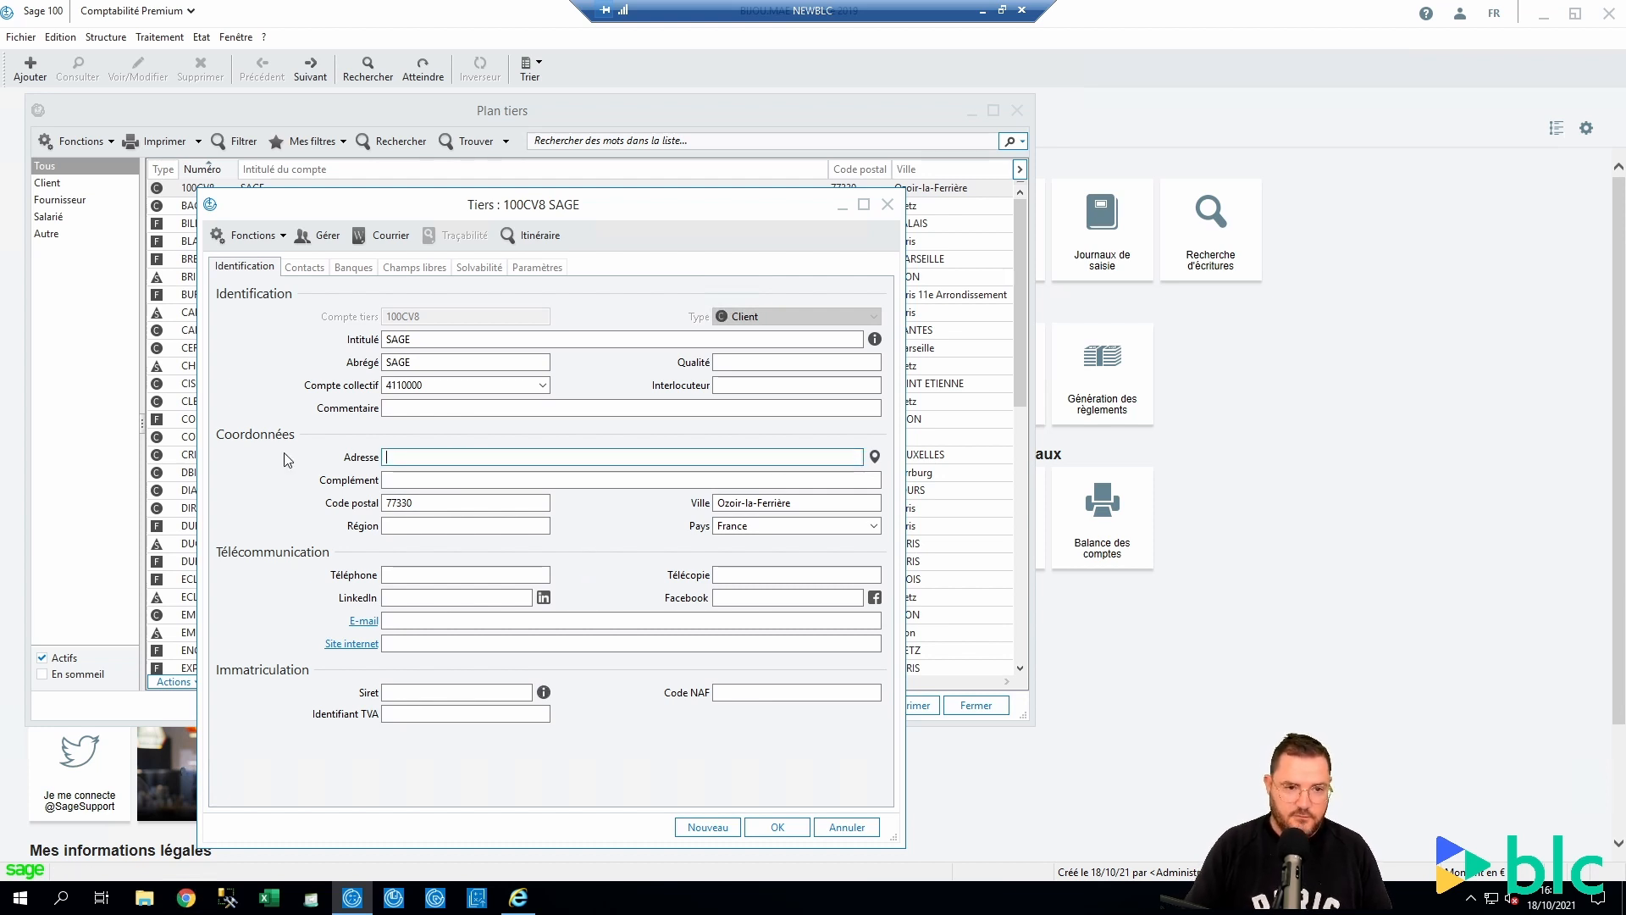
{"action": "key", "text": "Tab"}
{"action": "key", "text": "Tab"}
{"action": "key", "text": "Delete"}
{"action": "key", "text": "Tab"}
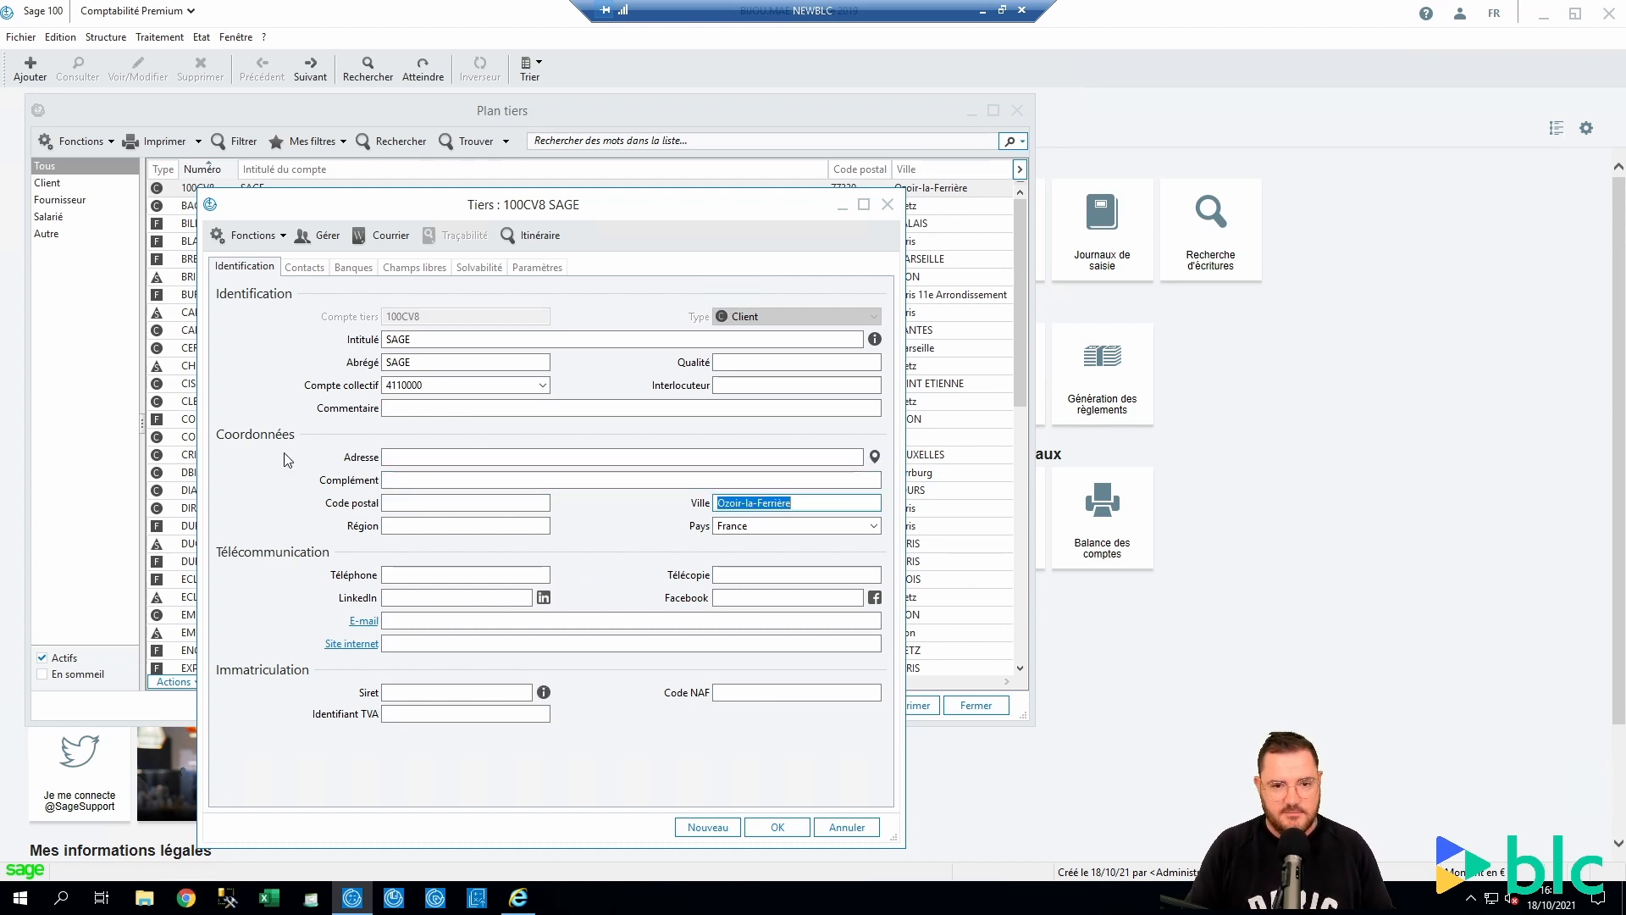
{"action": "key", "text": "Delete"}
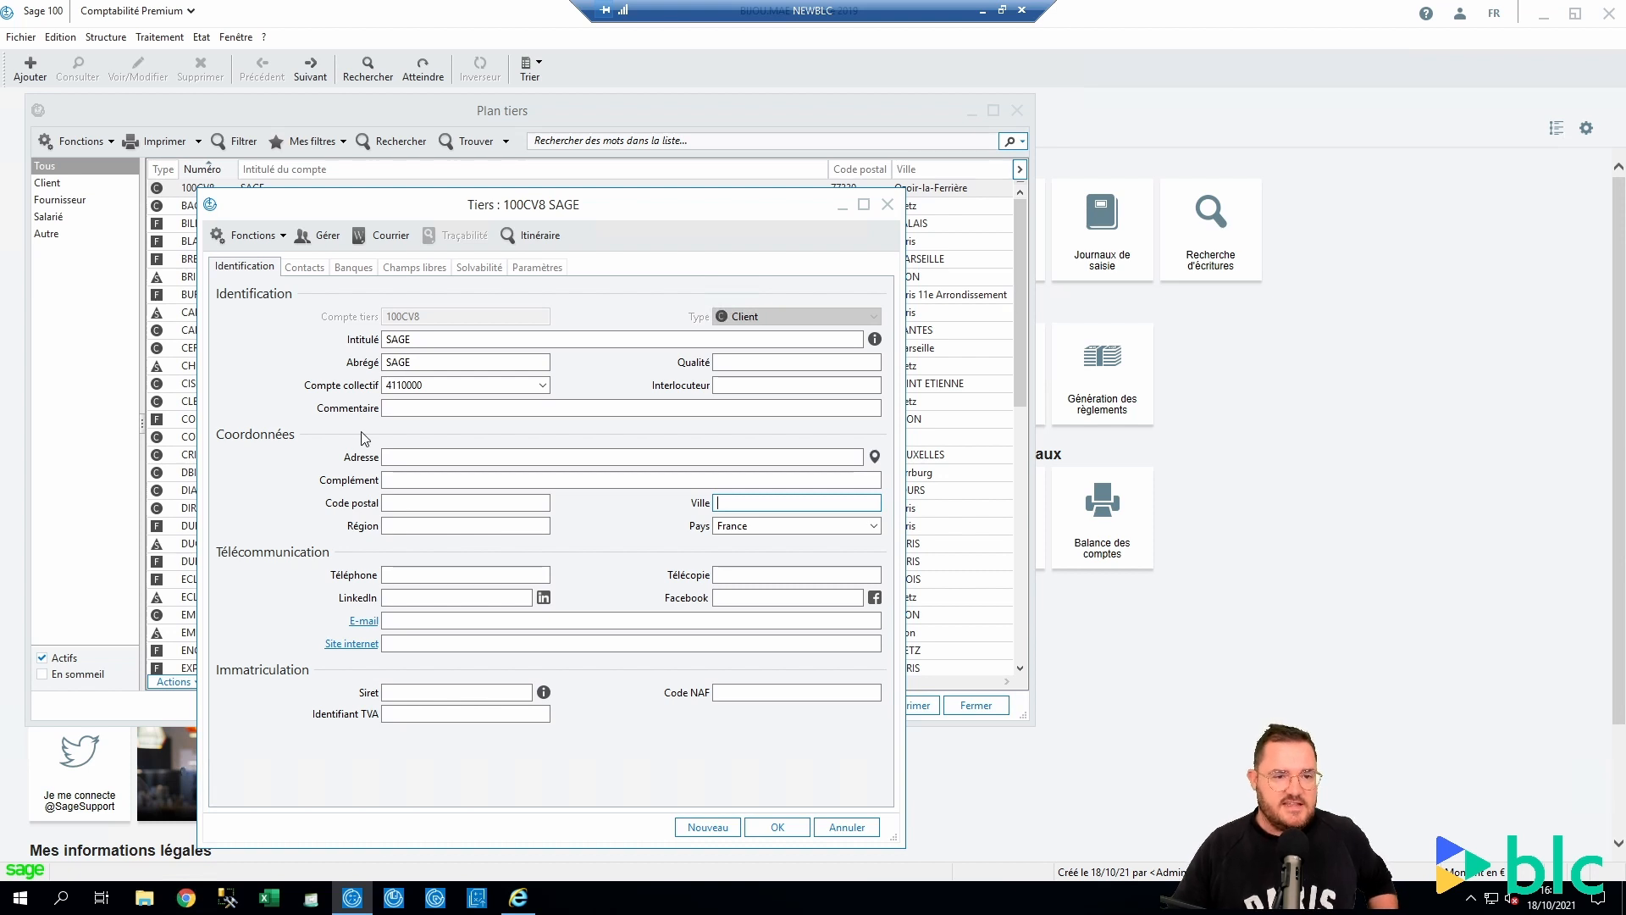
{"action": "left_click", "coordinate": [449, 457]}
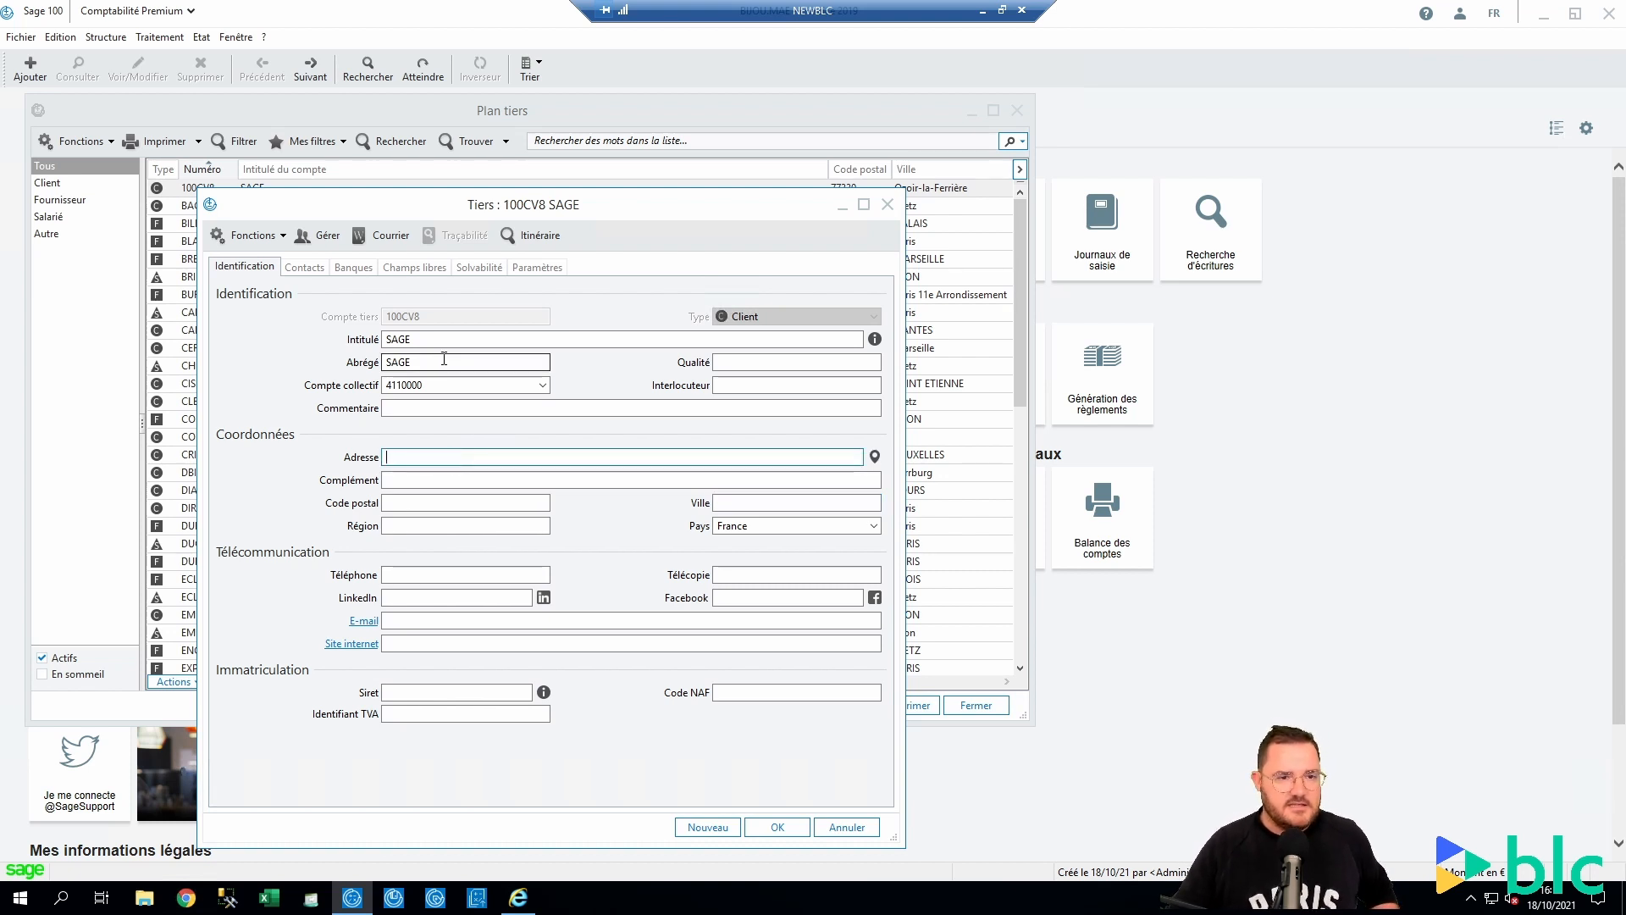
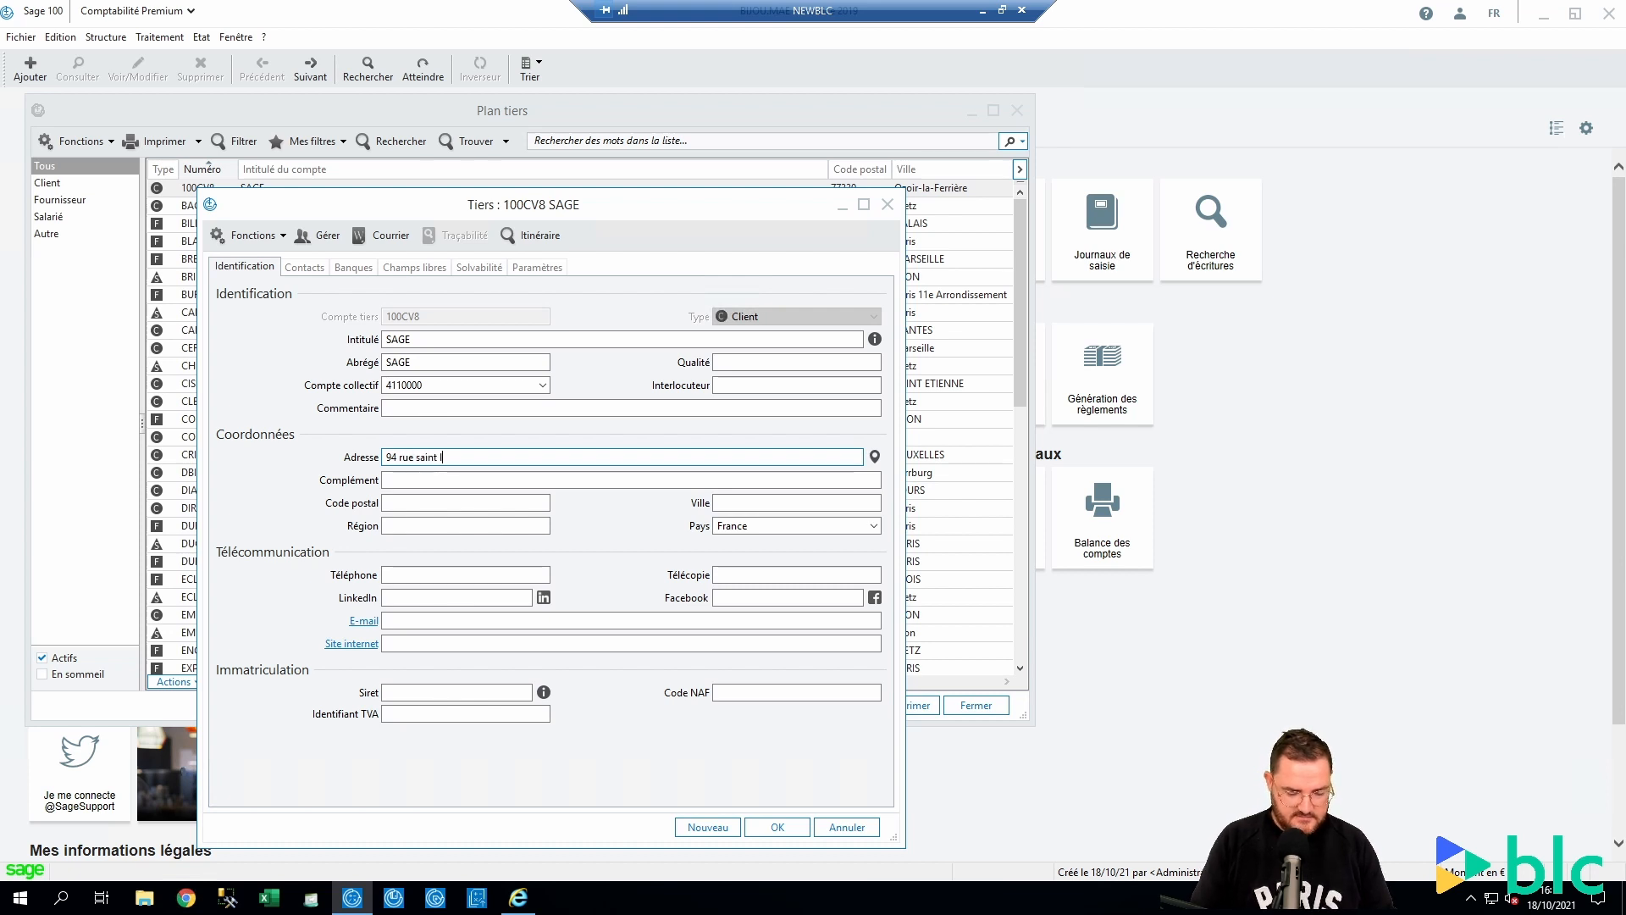
{"action": "key", "text": "Tab"}
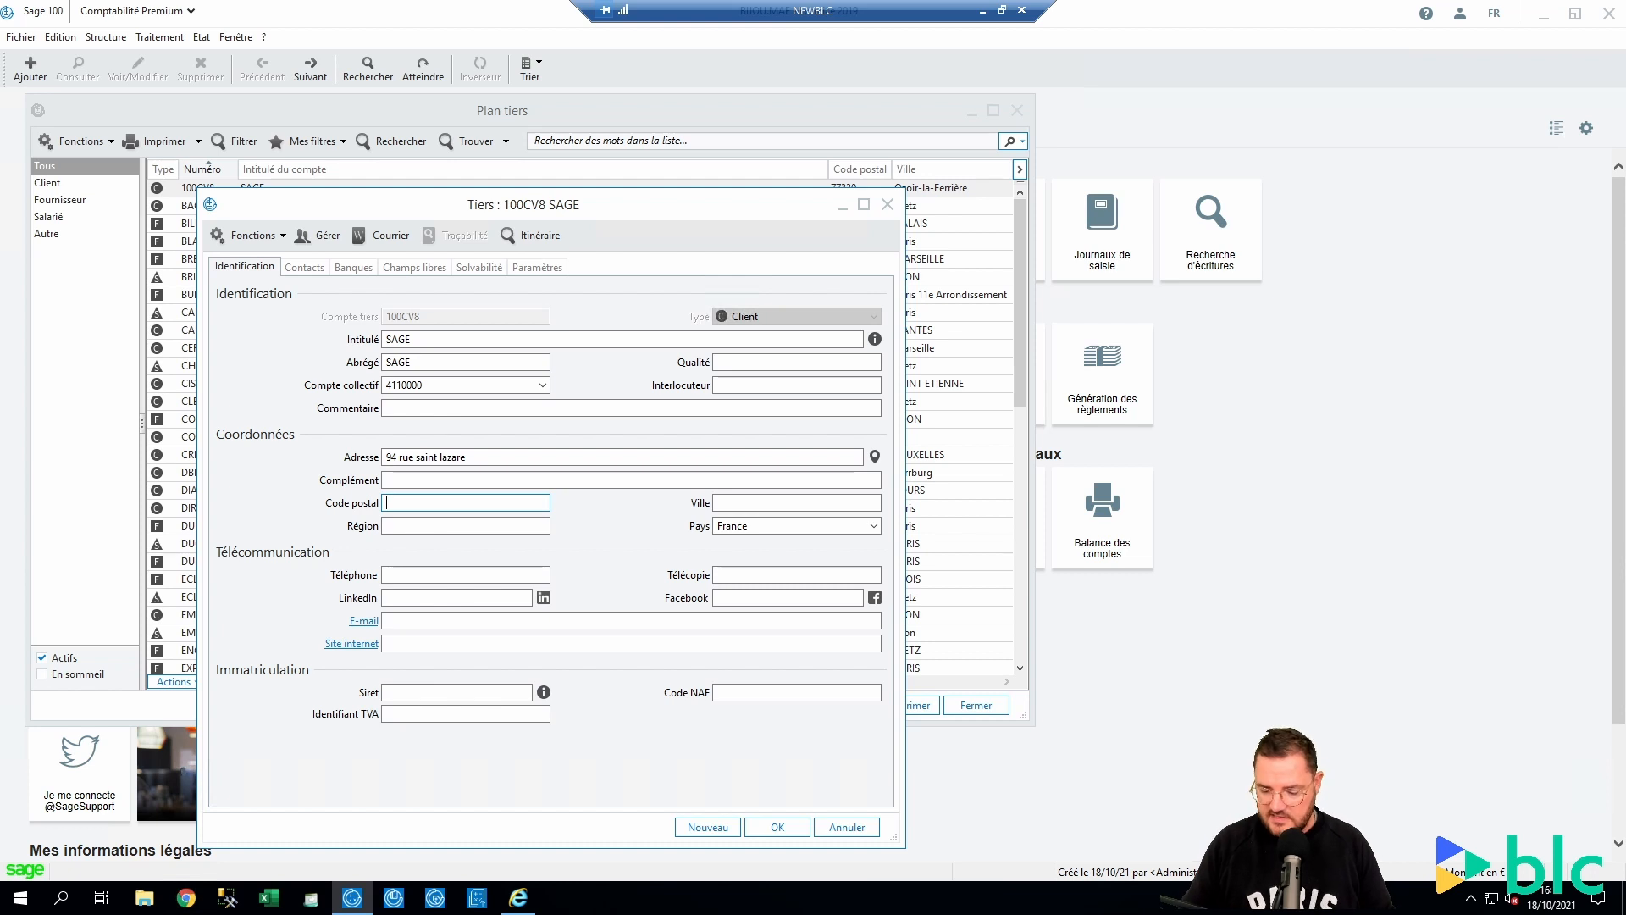
{"action": "type", "text": "75009"}
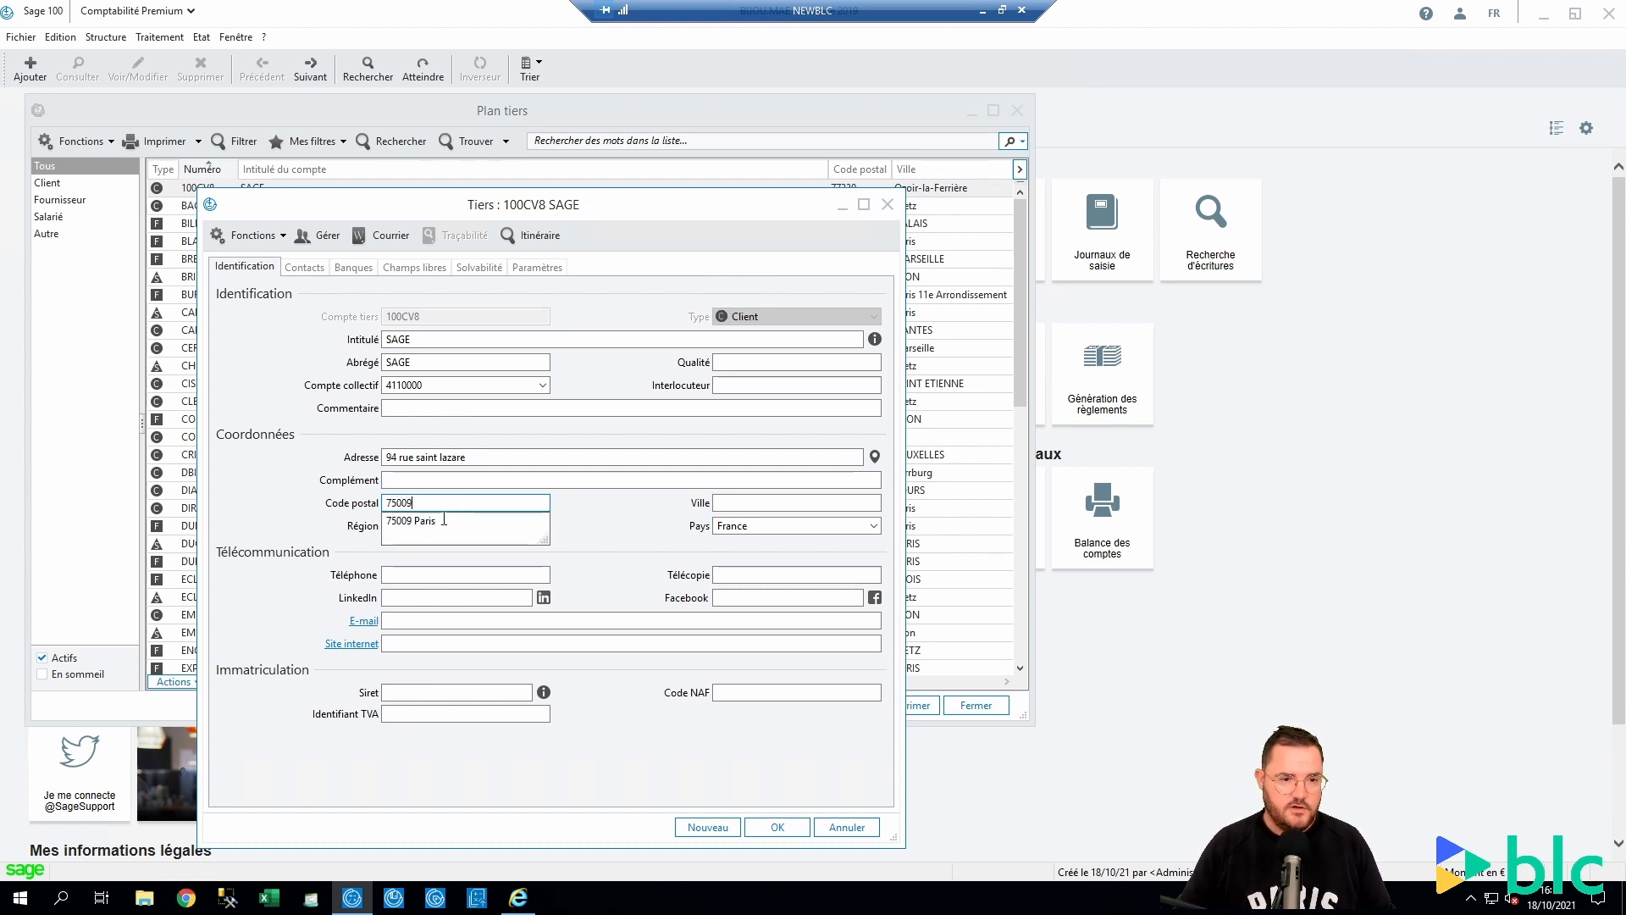
{"action": "left_click", "coordinate": [457, 521]}
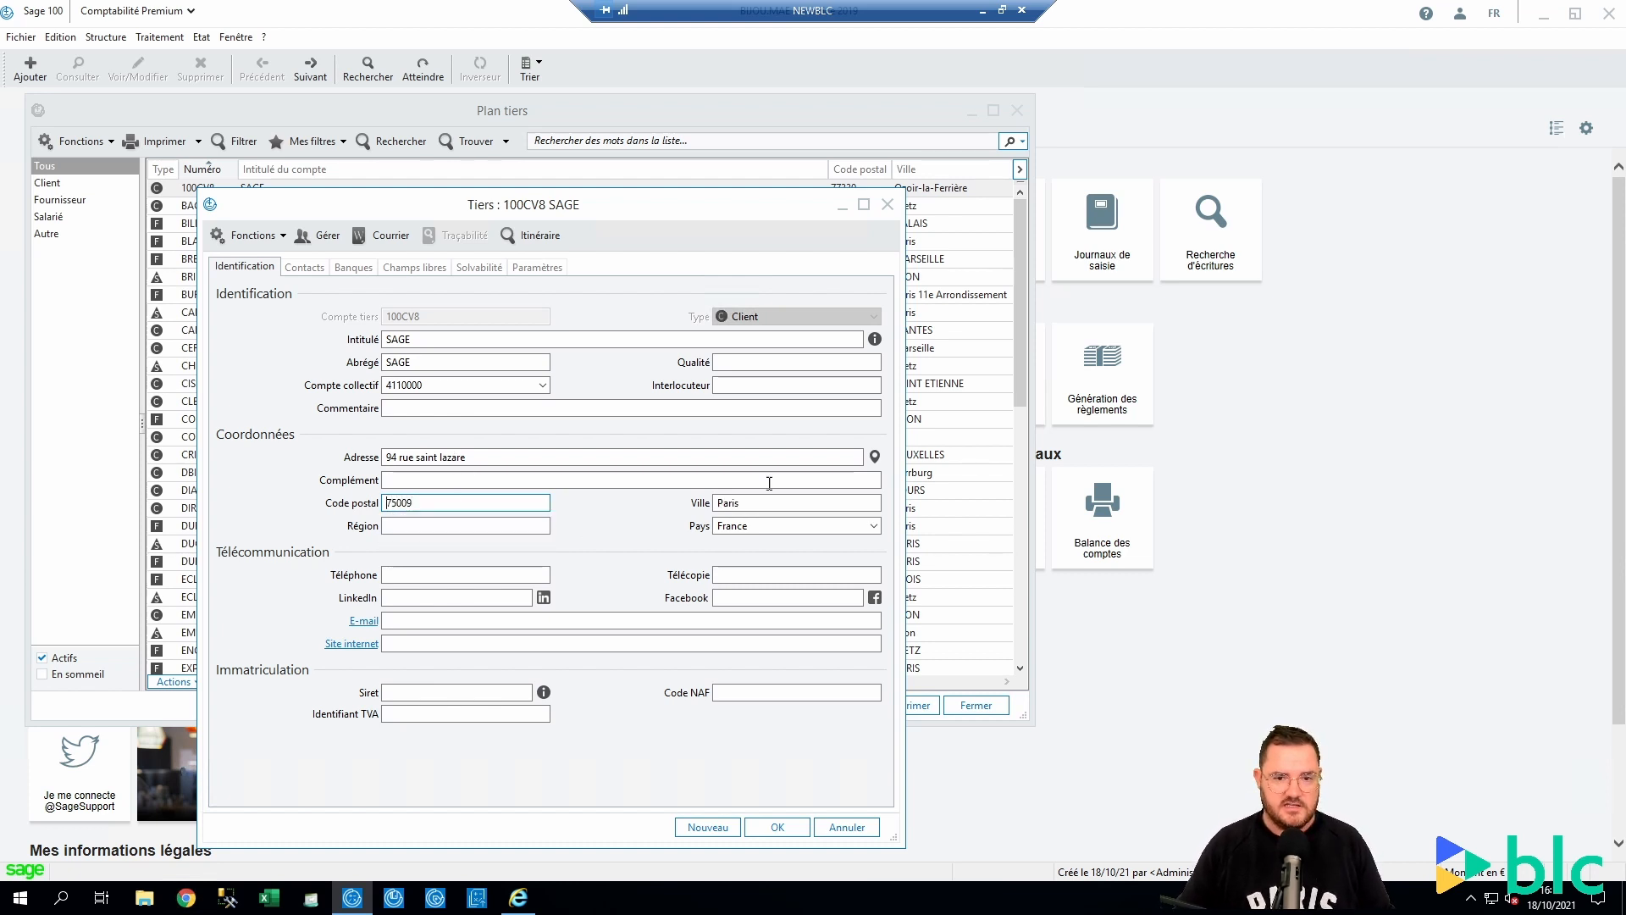
{"action": "left_click", "coordinate": [875, 457]}
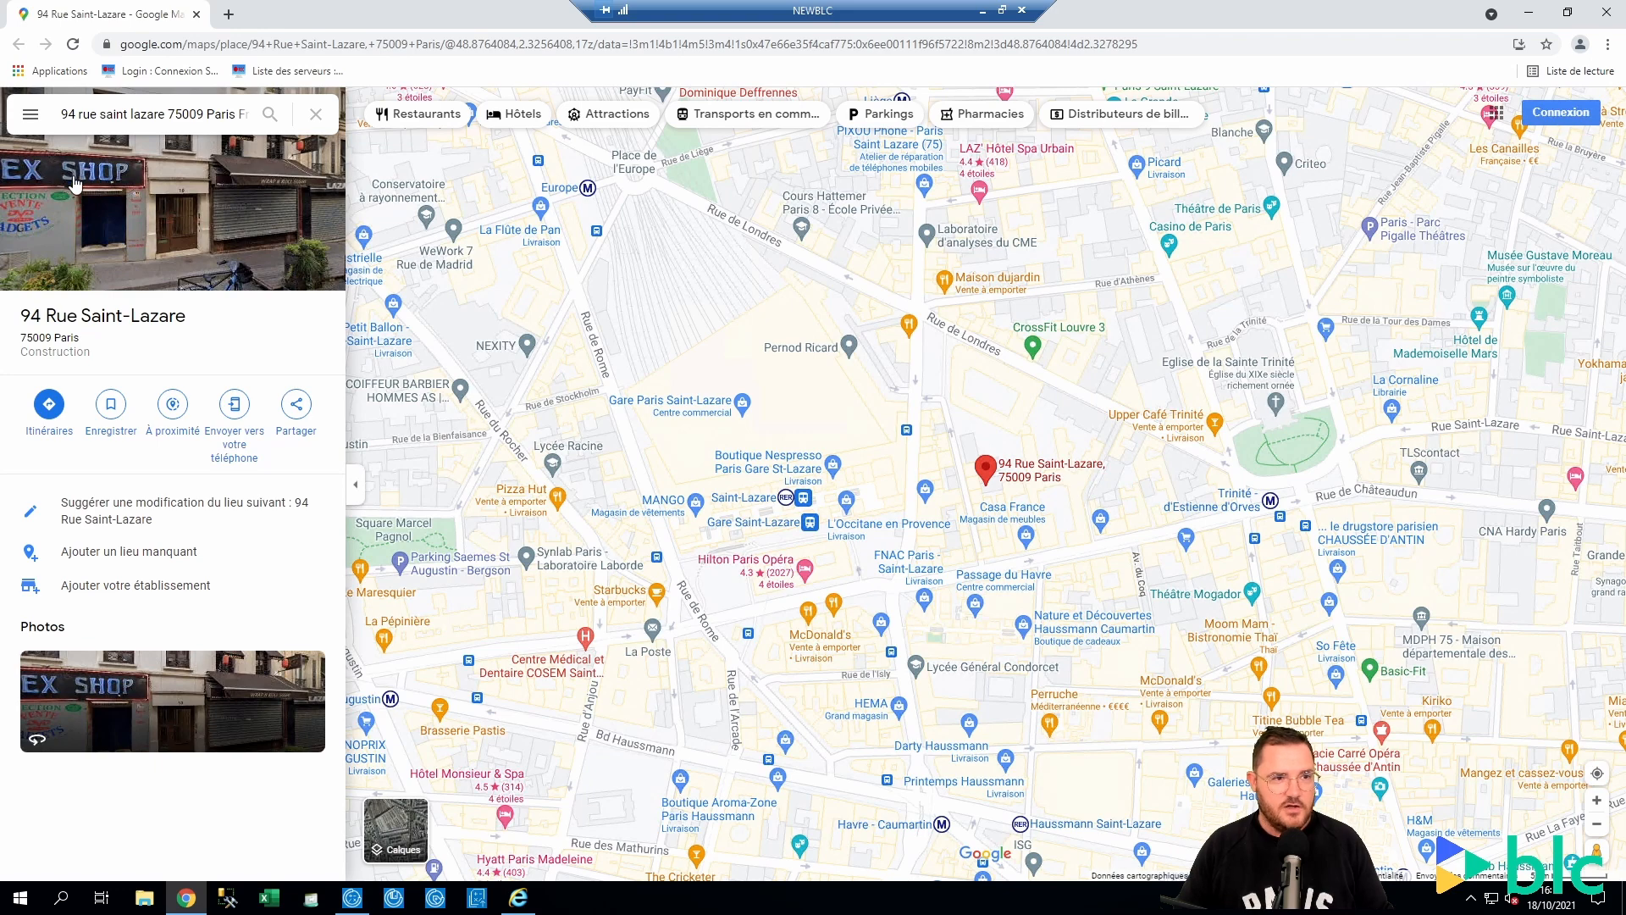
{"action": "left_click", "coordinate": [196, 14]}
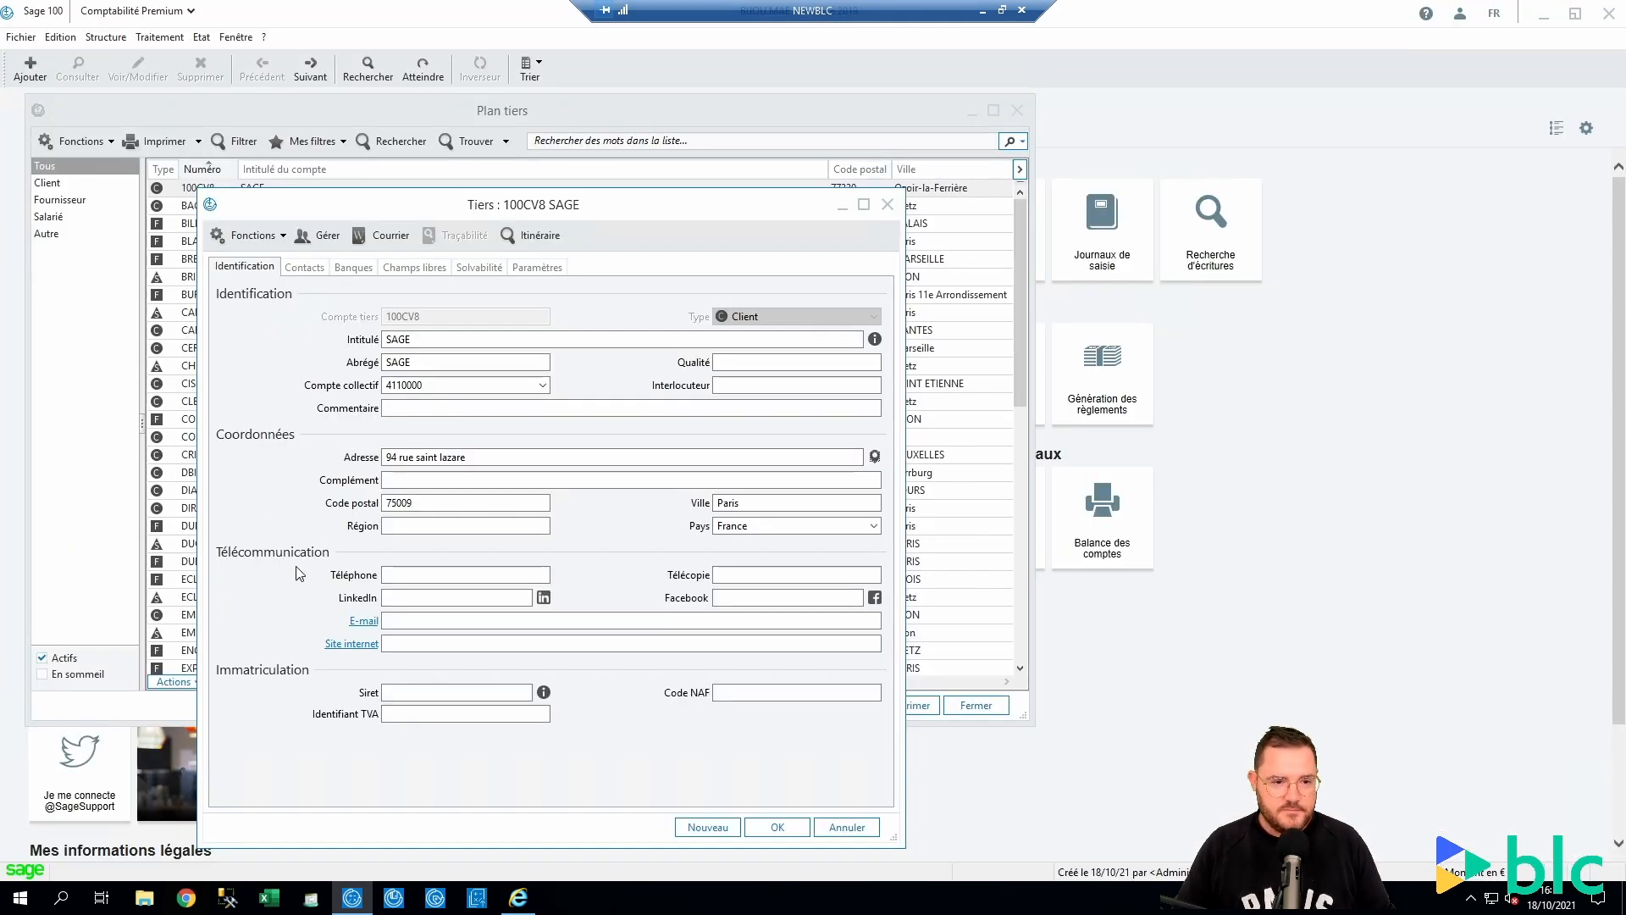
{"action": "left_click", "coordinate": [544, 693]}
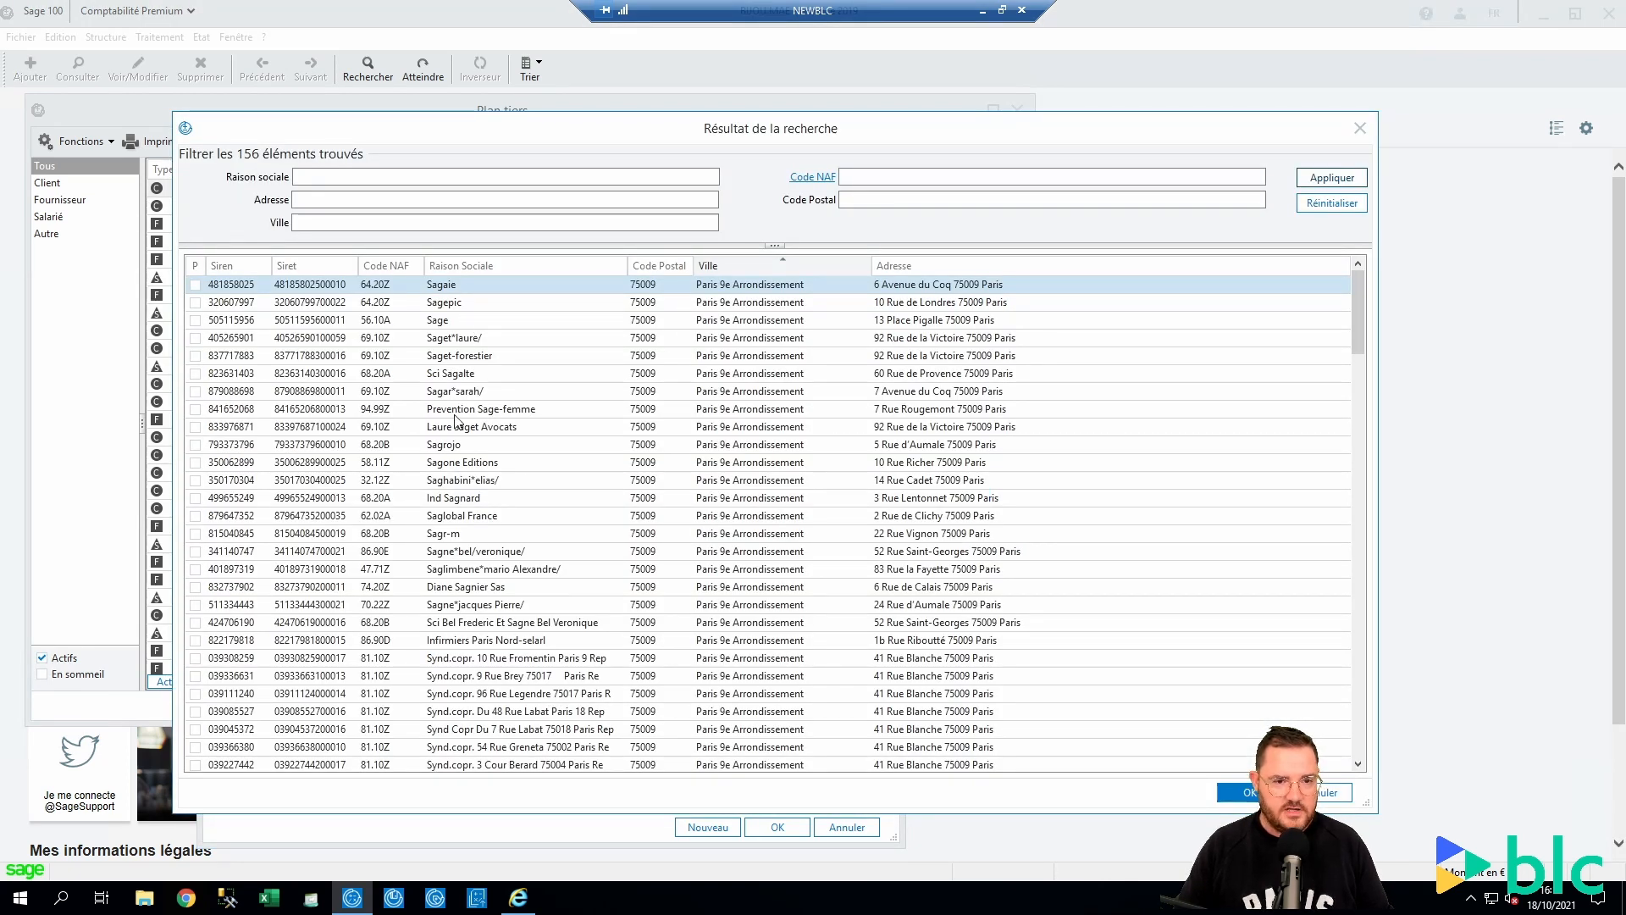
{"action": "scroll", "coordinate": [462, 394], "scroll_direction": "down", "scroll_amount": 10}
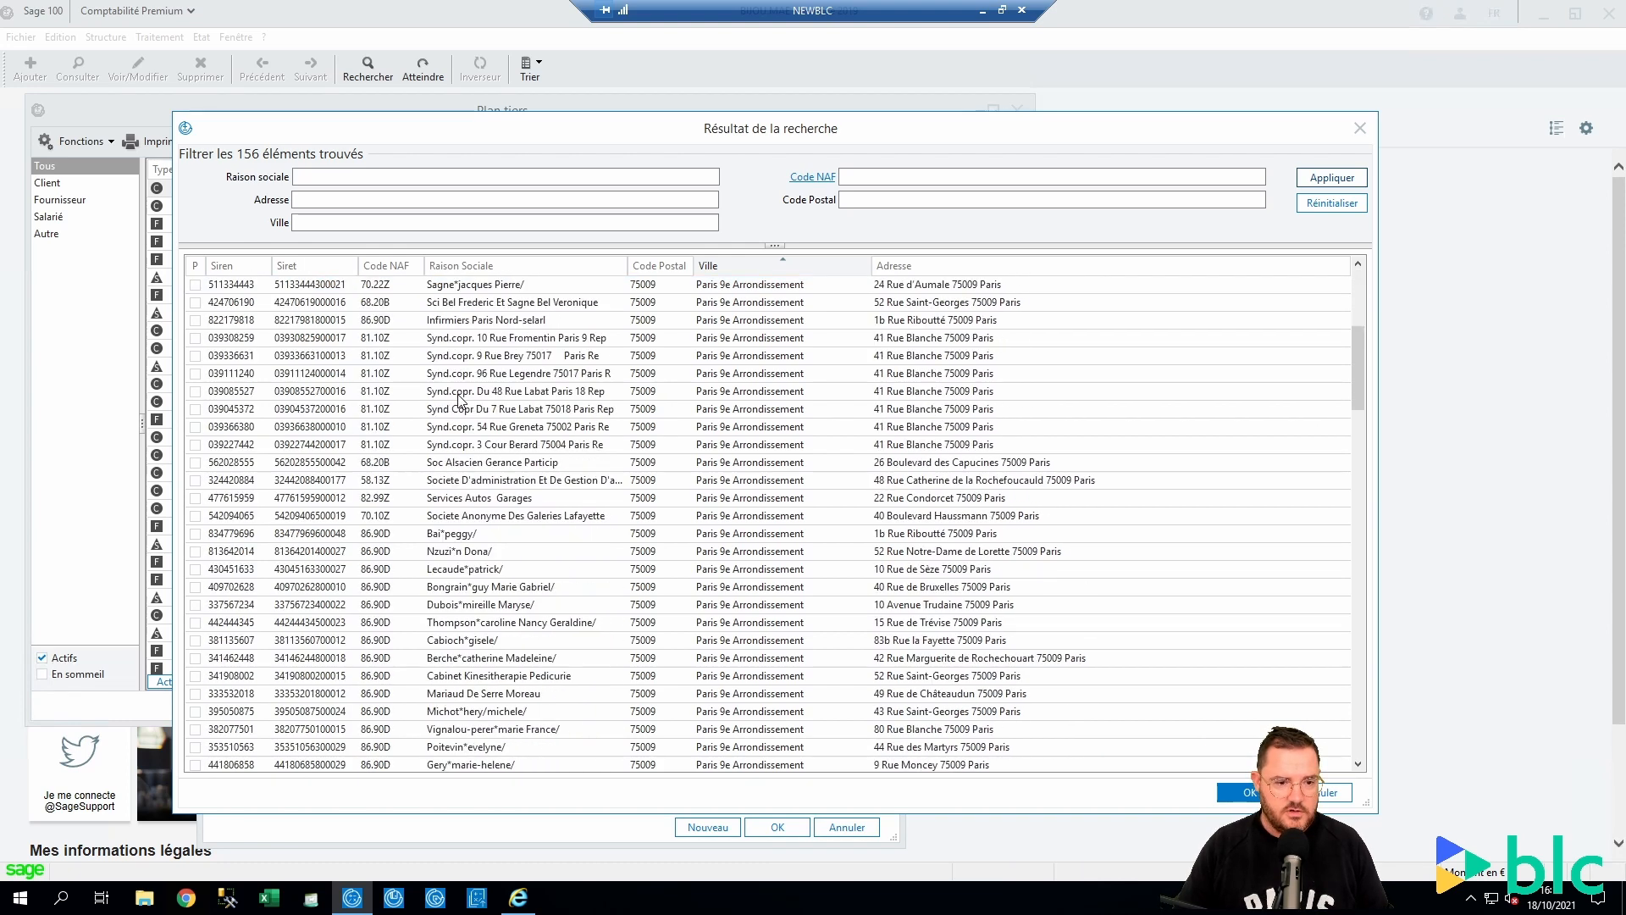
{"action": "scroll", "coordinate": [458, 398], "scroll_direction": "up", "scroll_amount": 3}
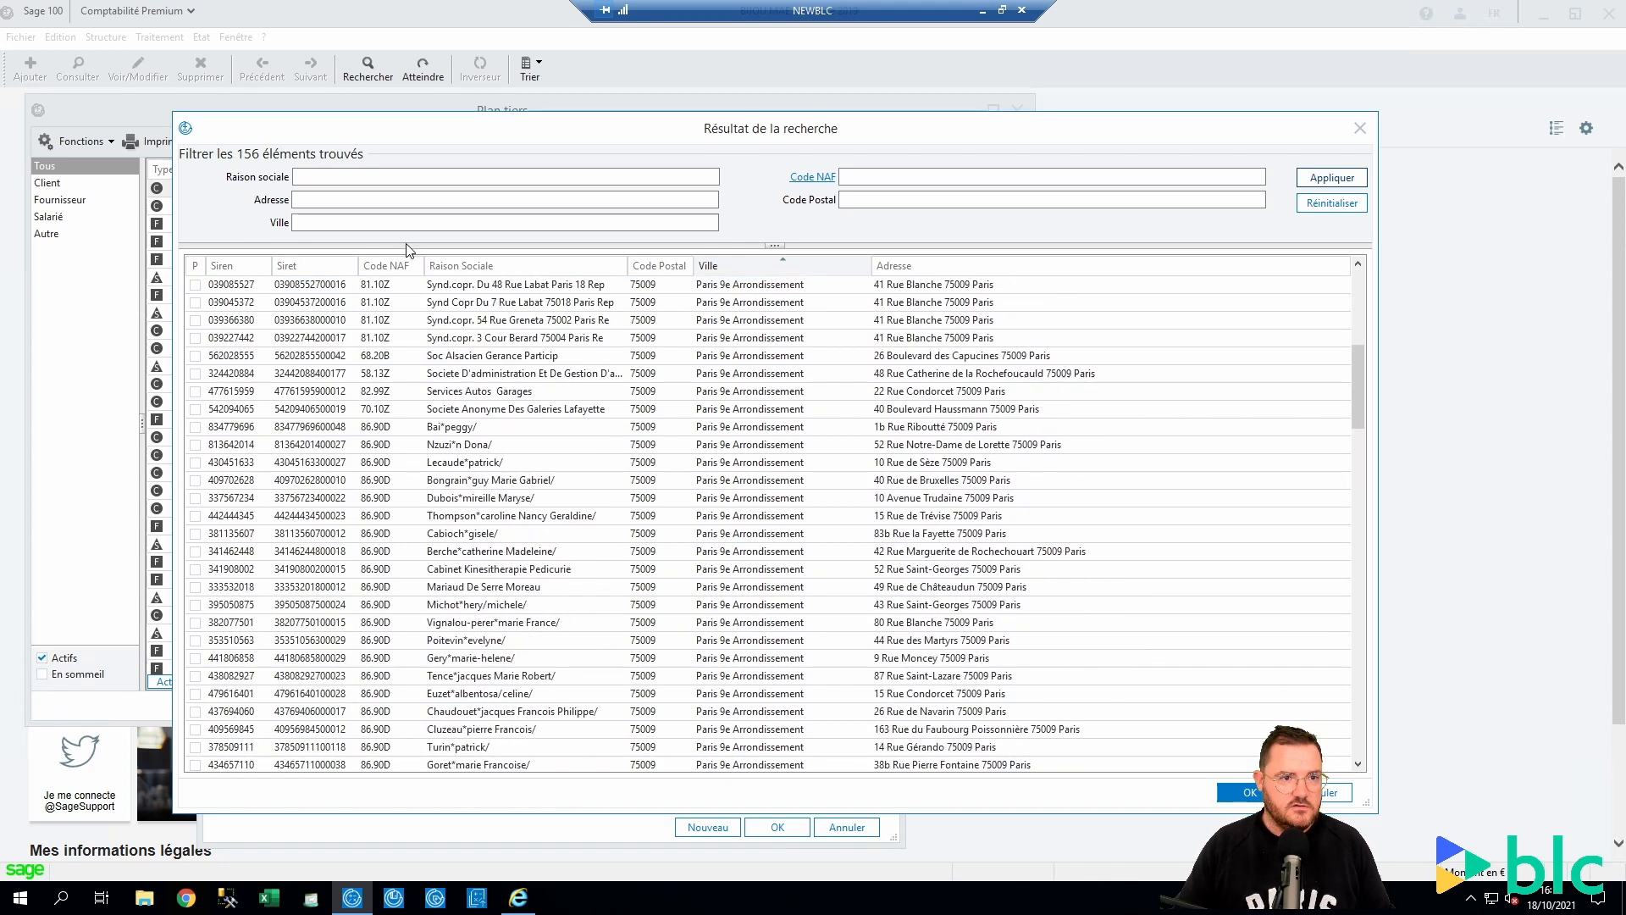
{"action": "left_click", "coordinate": [394, 177]}
{"action": "type", "text": "BLC"}
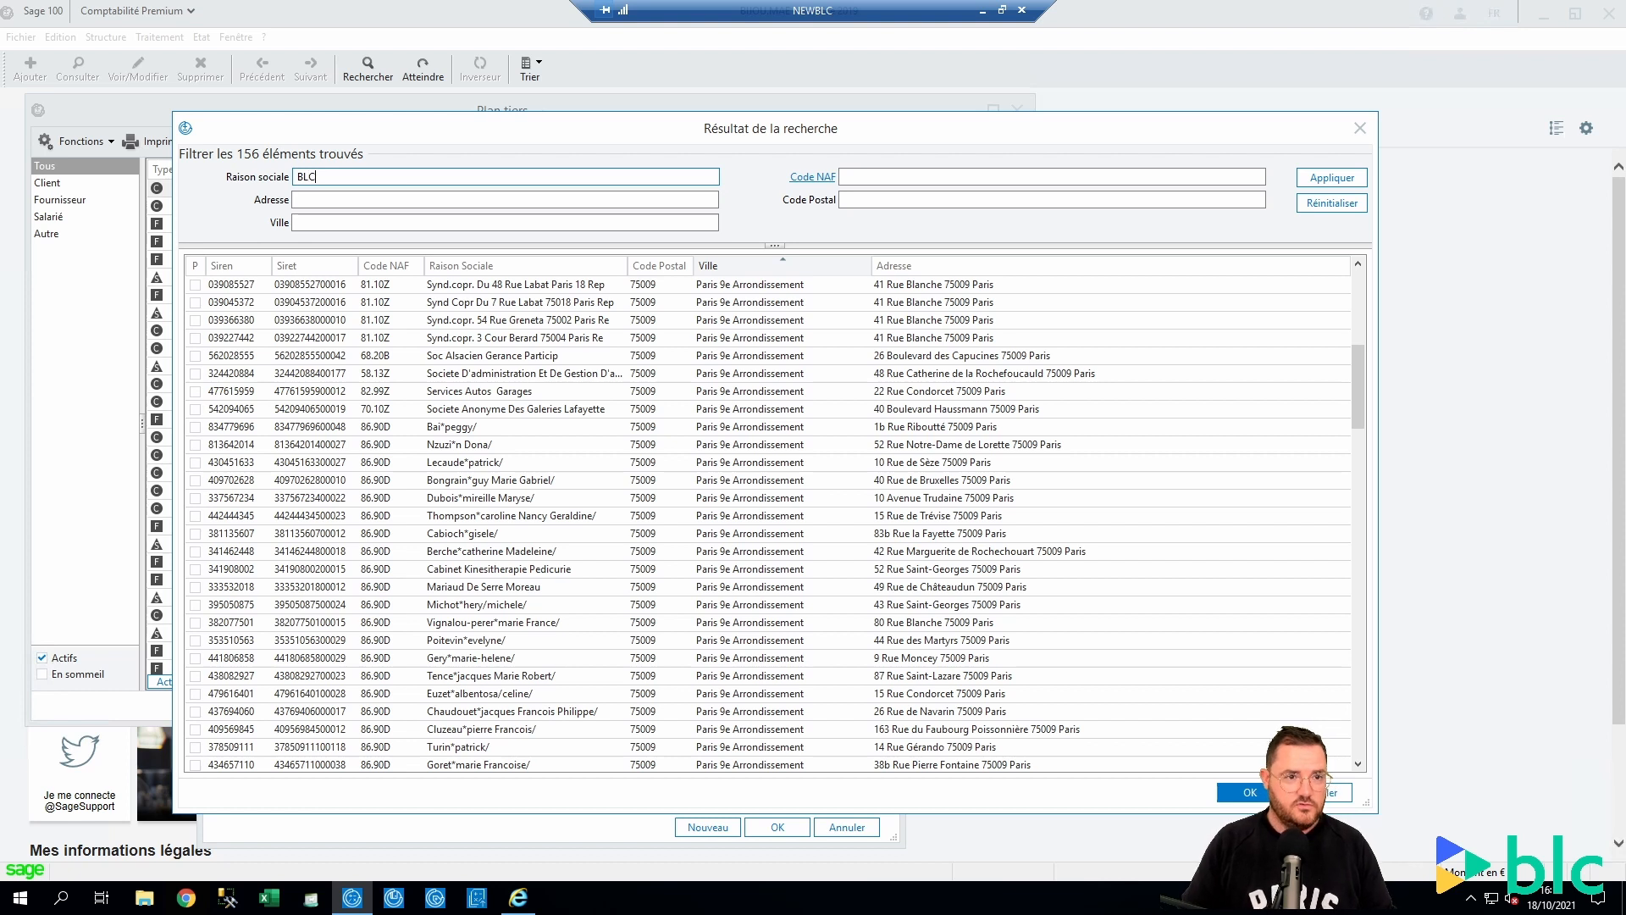
{"action": "left_click", "coordinate": [1308, 178]}
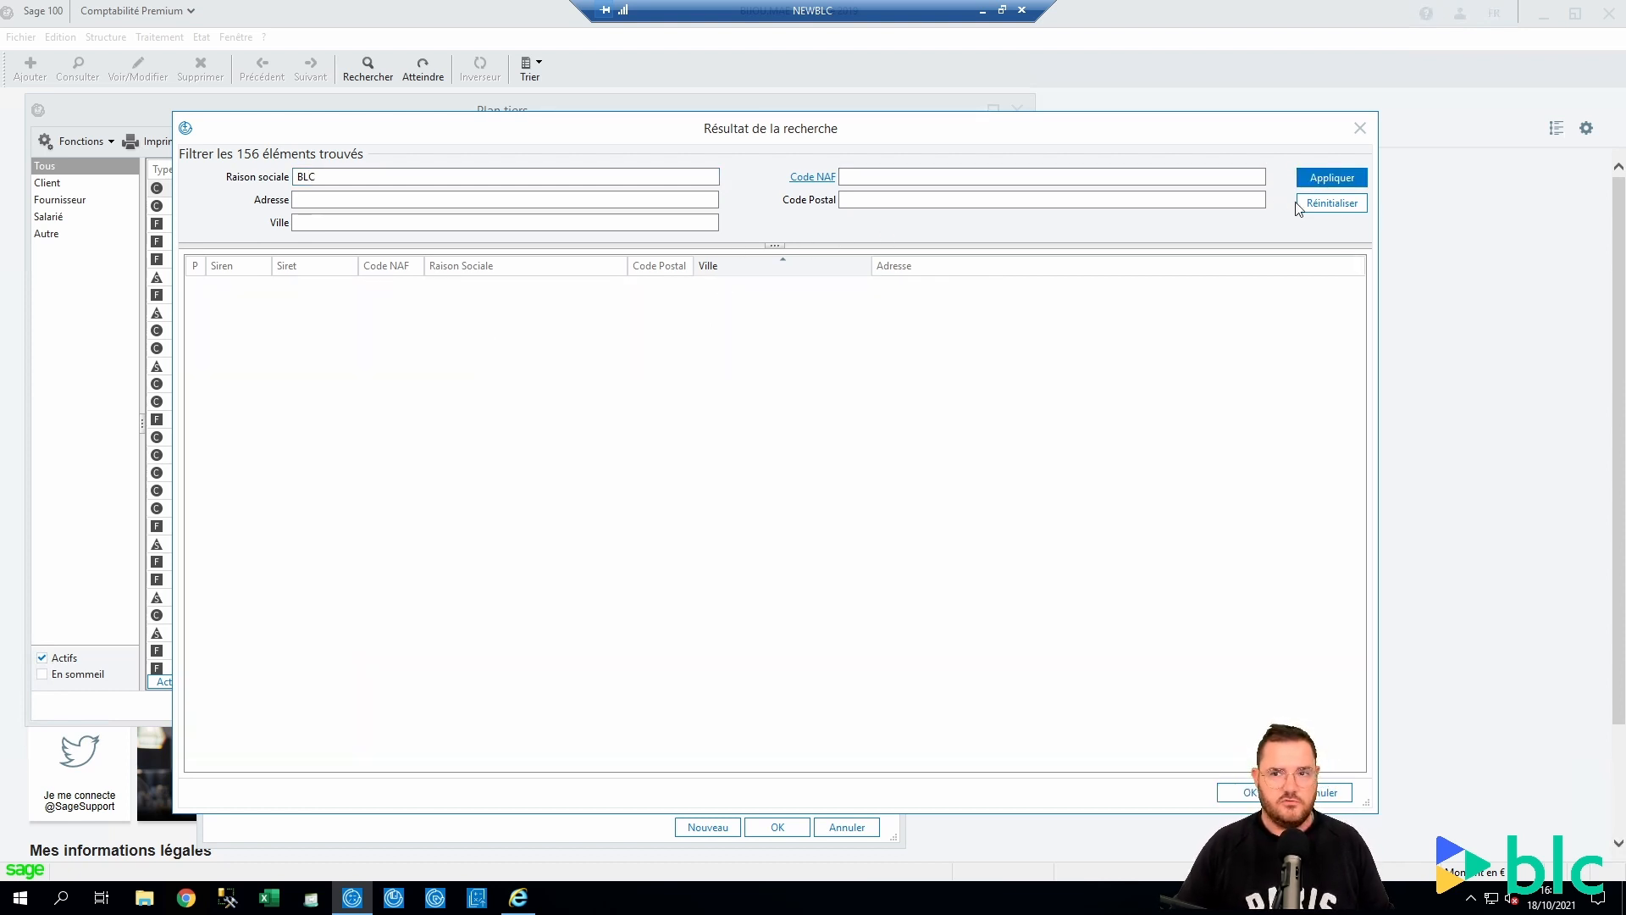
{"action": "left_click_drag", "start_coordinate": [345, 177], "coordinate": [227, 163]}
{"action": "key", "text": "BackSpace"}
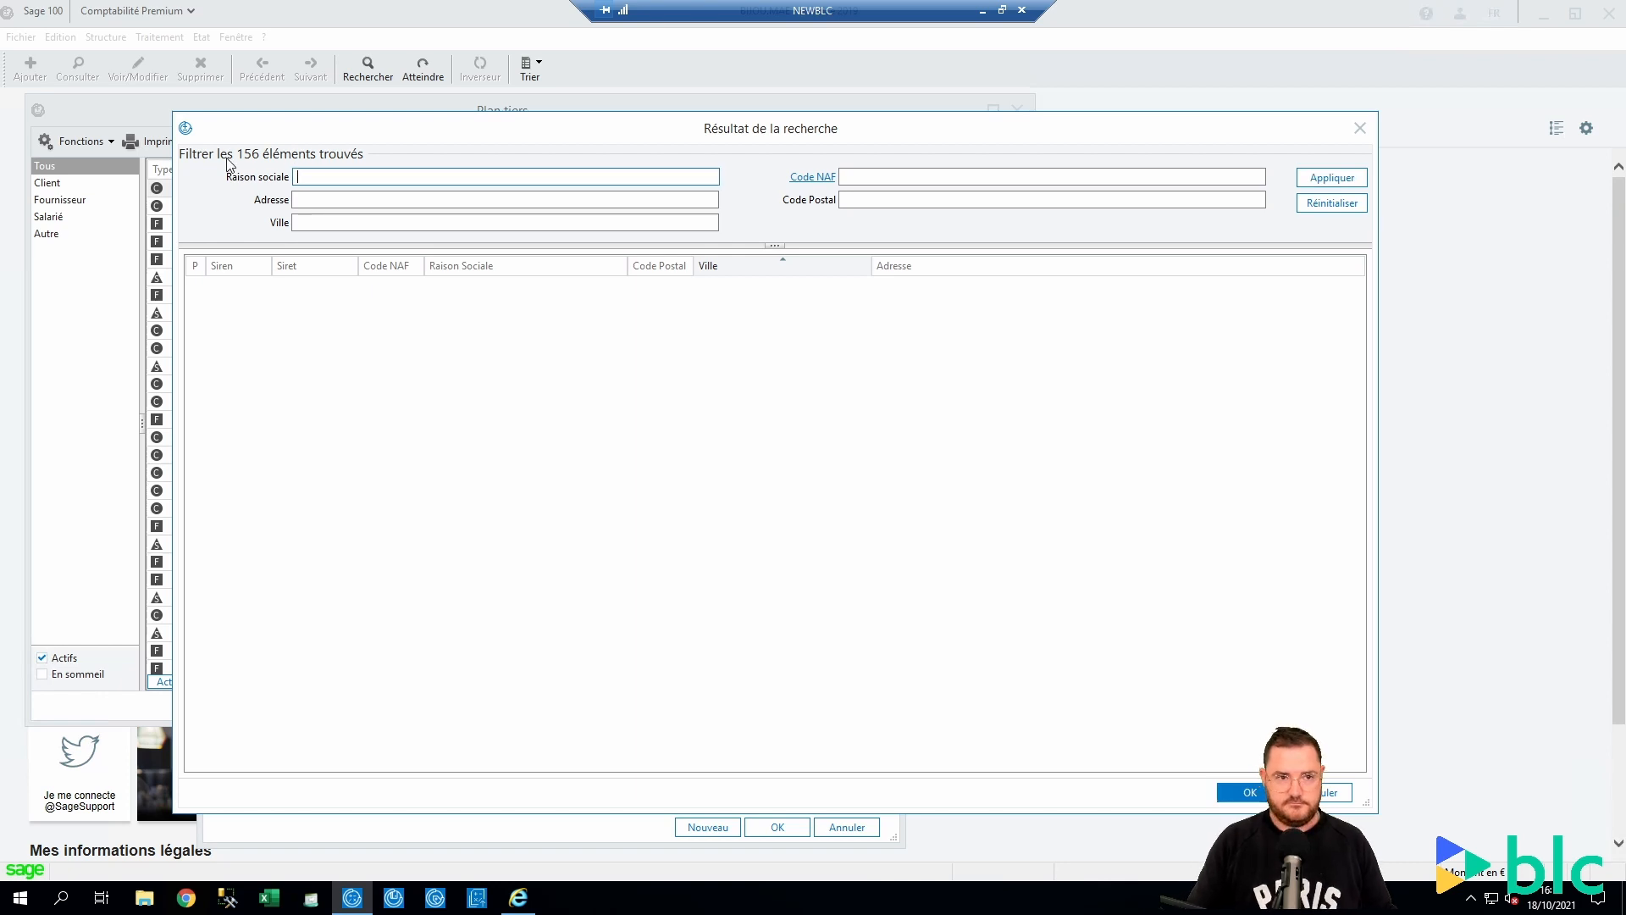
{"action": "left_click", "coordinate": [1359, 128]}
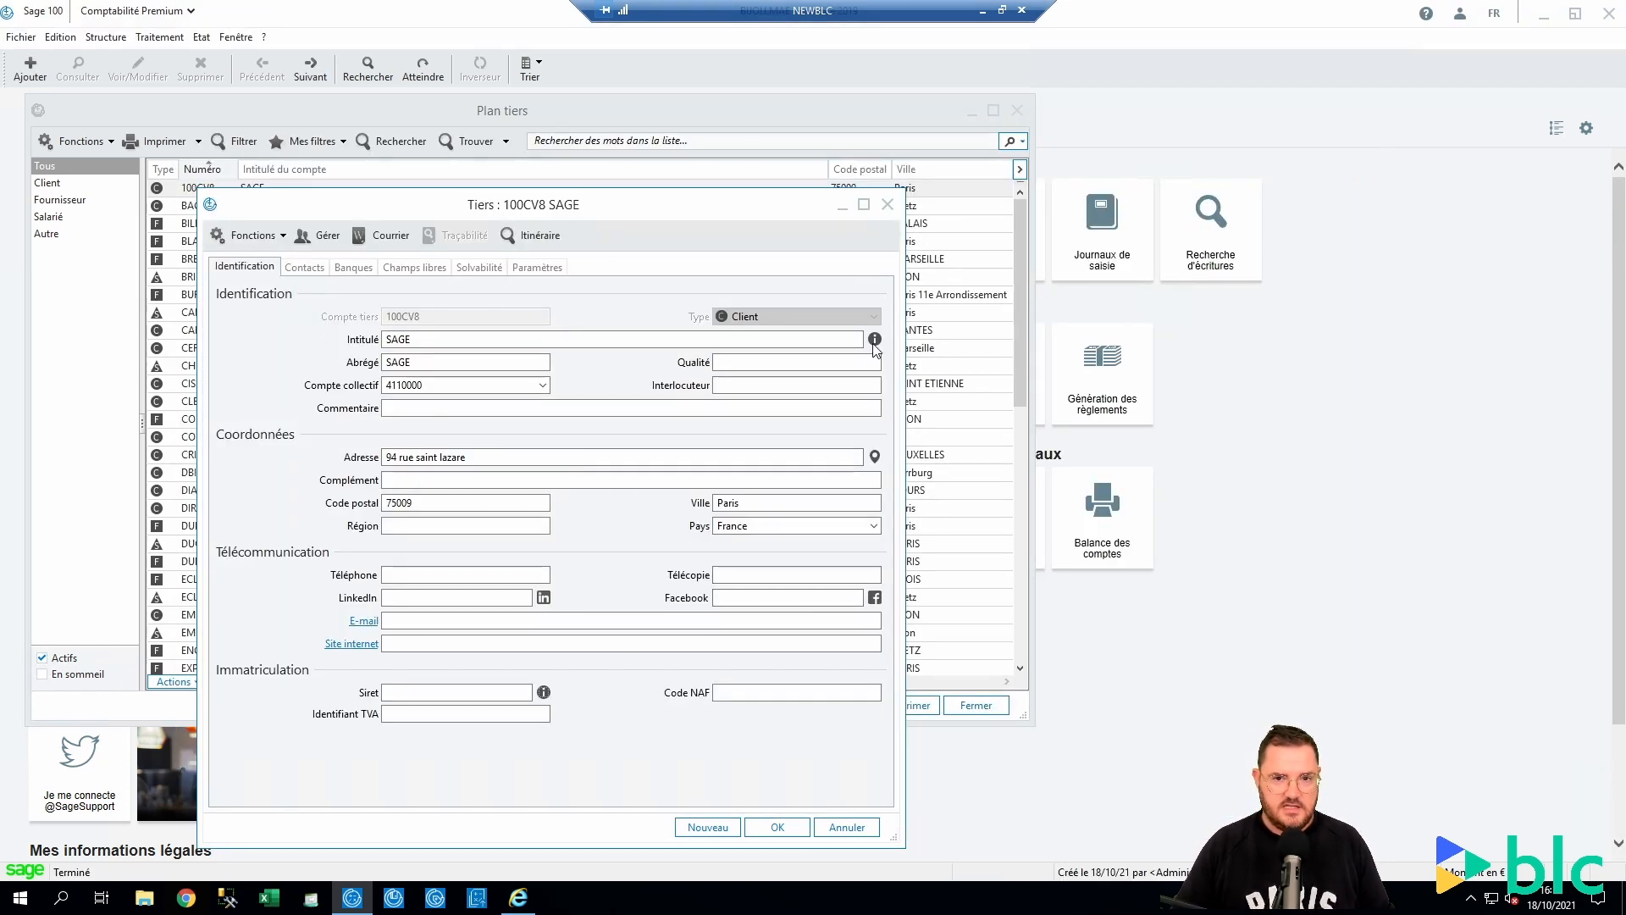
Retitle the account Blc-Conseil and refill its short name from the new title
{"action": "left_click_drag", "start_coordinate": [519, 339], "coordinate": [337, 344]}
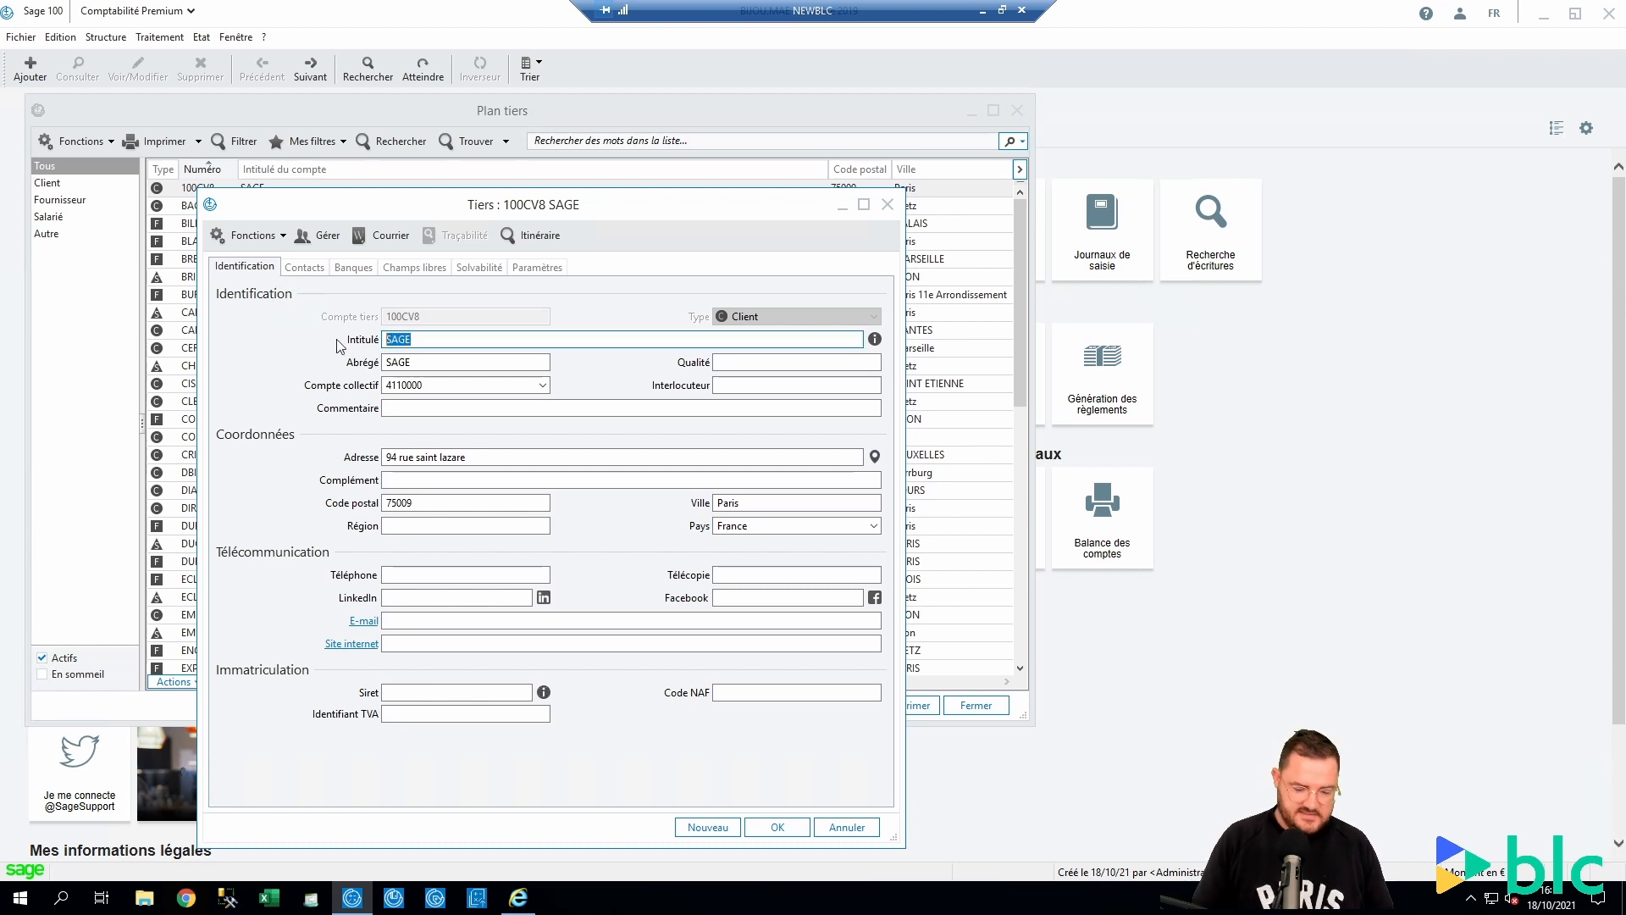
{"action": "type", "text": "Blc-"}
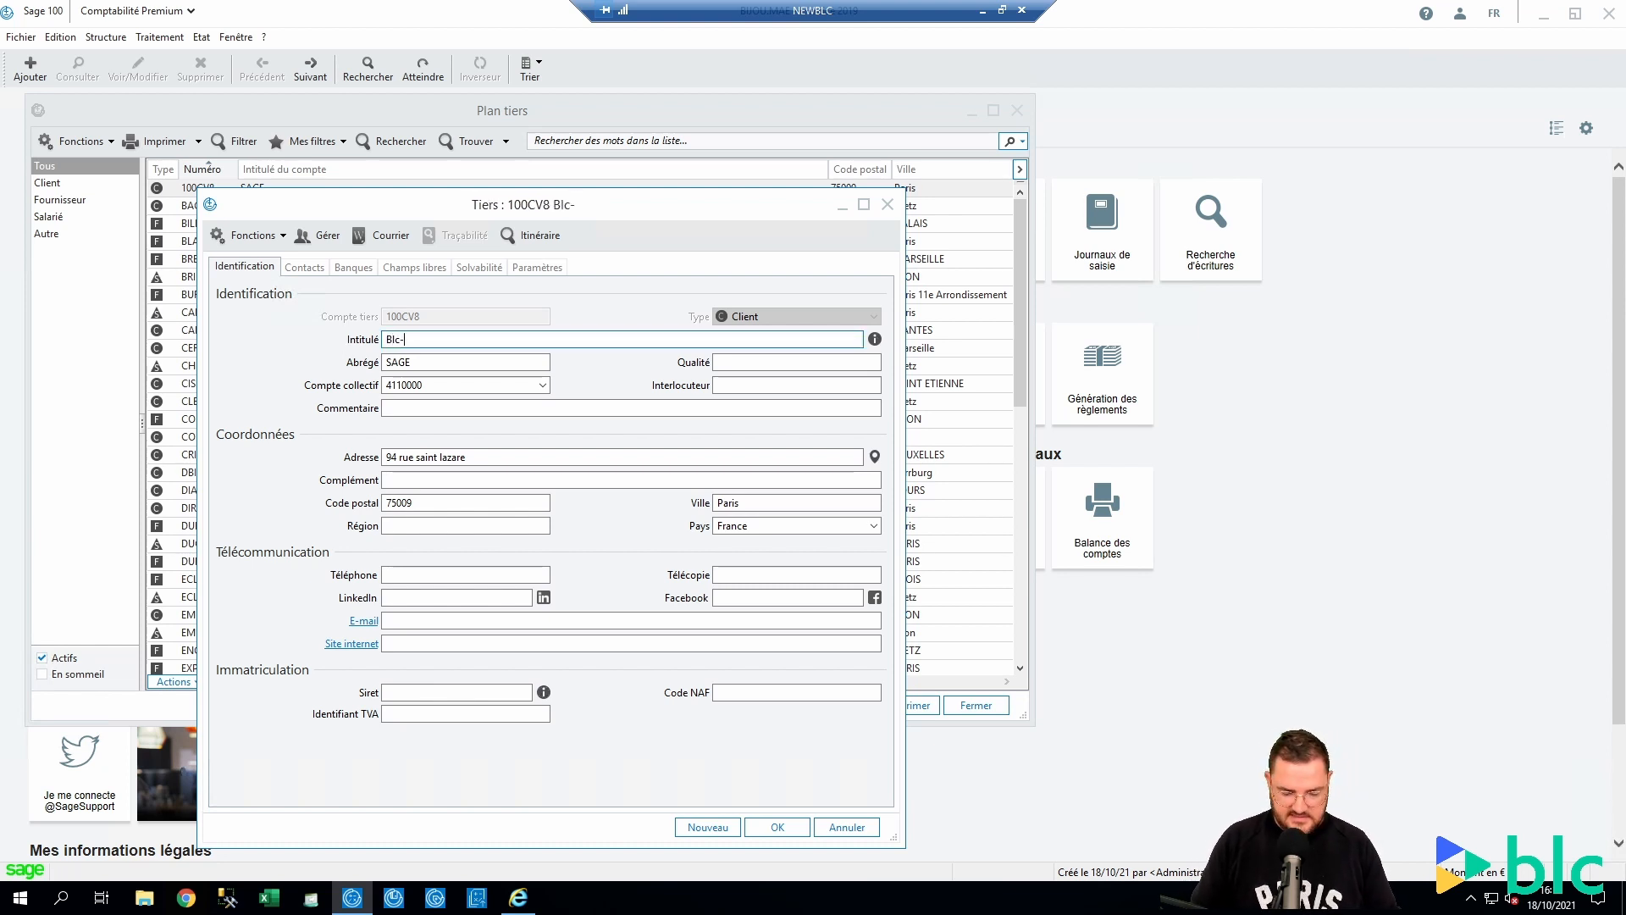
{"action": "type", "text": "Conseil"}
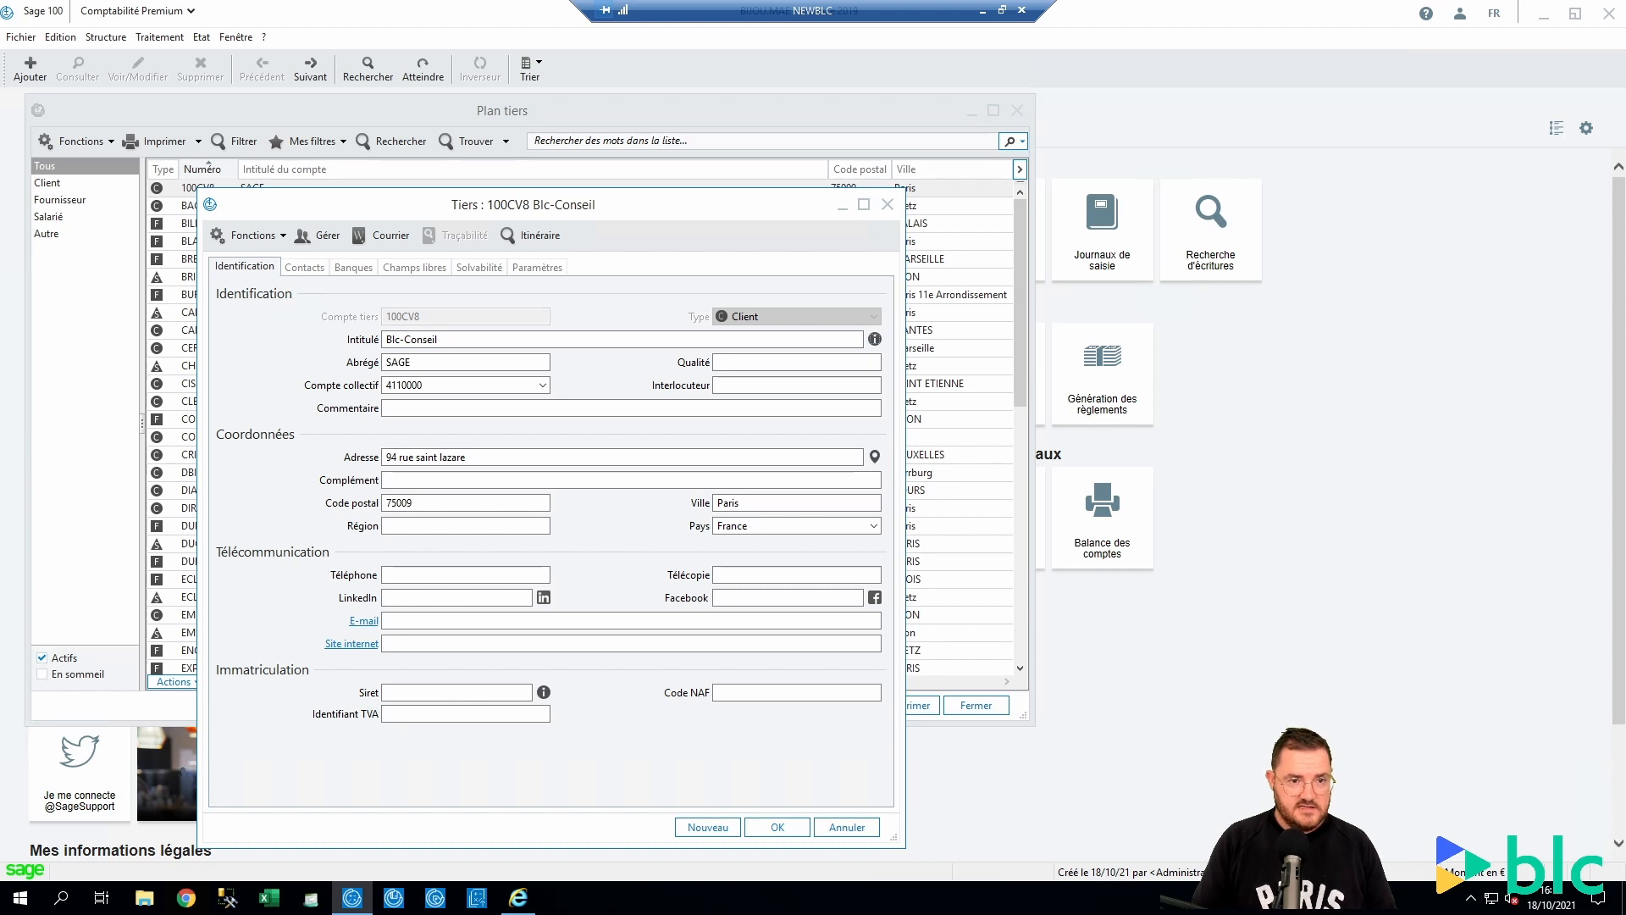
{"action": "key", "text": "Tab"}
{"action": "key", "text": "Delete"}
{"action": "key", "text": "Tab"}
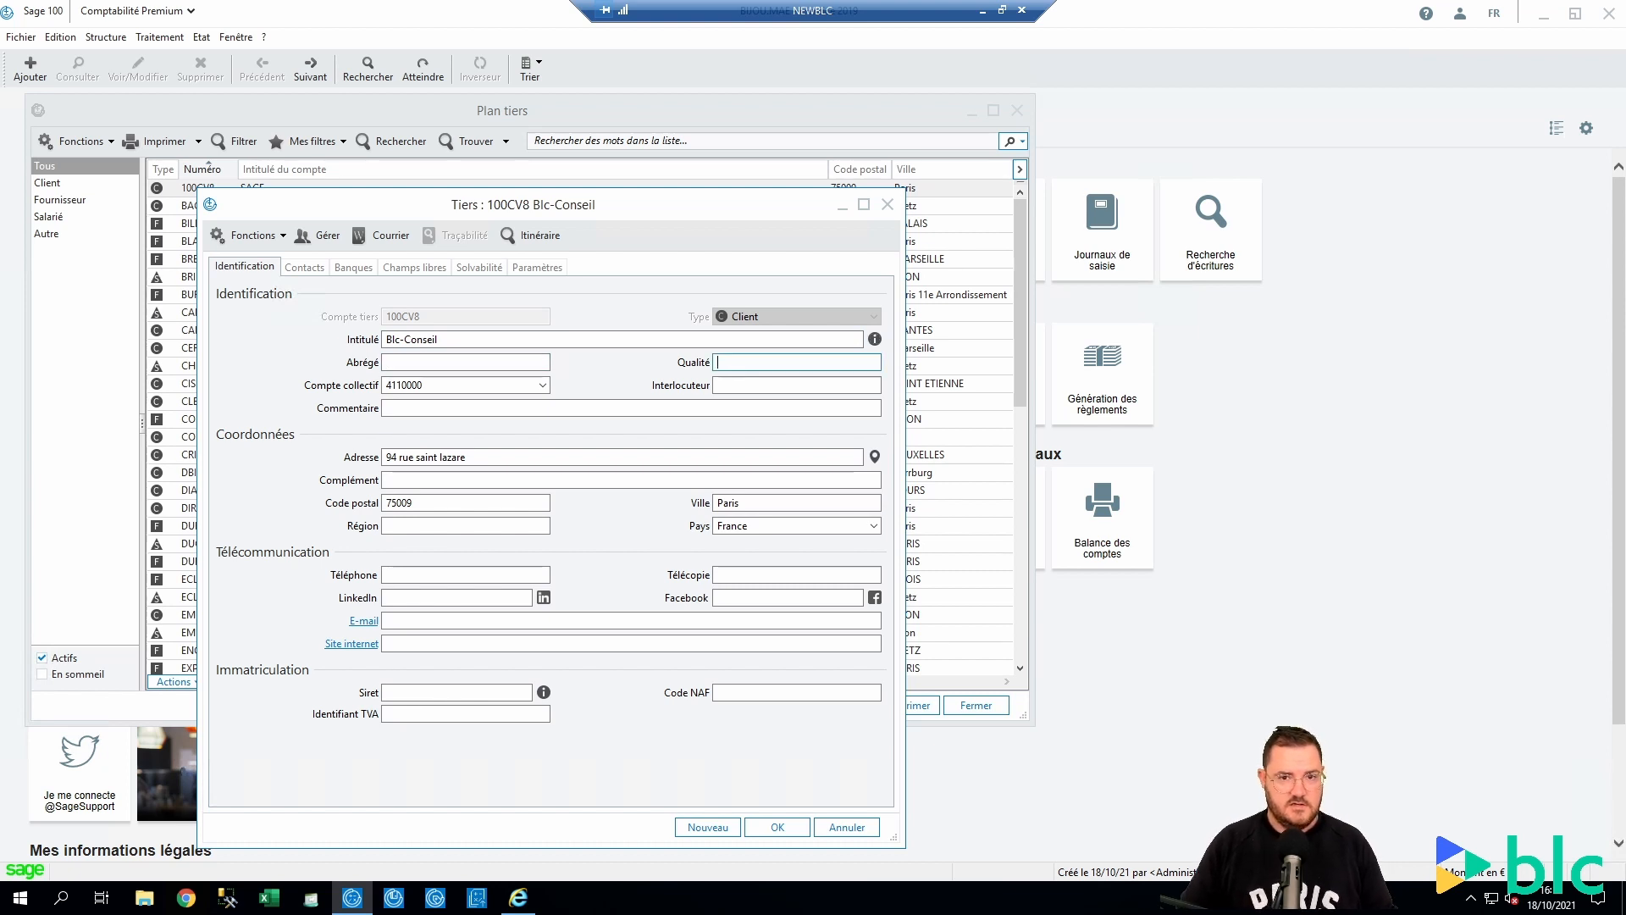
{"action": "key", "text": "Tab"}
{"action": "key", "text": "shift+Tab"}
{"action": "key", "text": "Tab"}
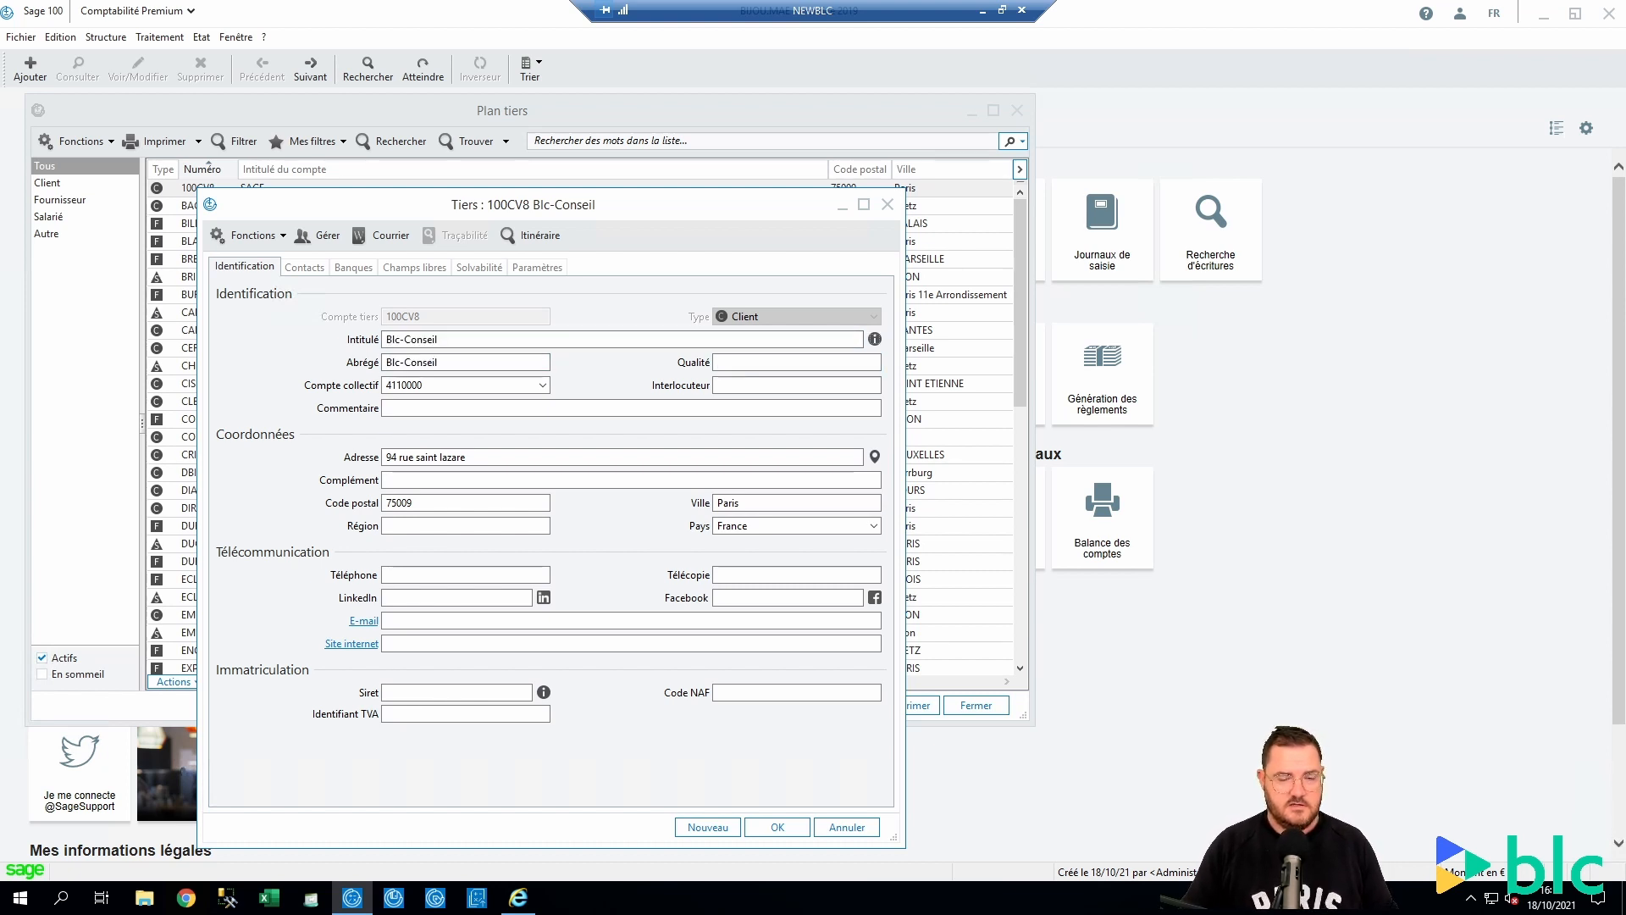
Import Blc-conseil's registered details from the Siret business directory lookup
{"action": "left_click", "coordinate": [544, 691]}
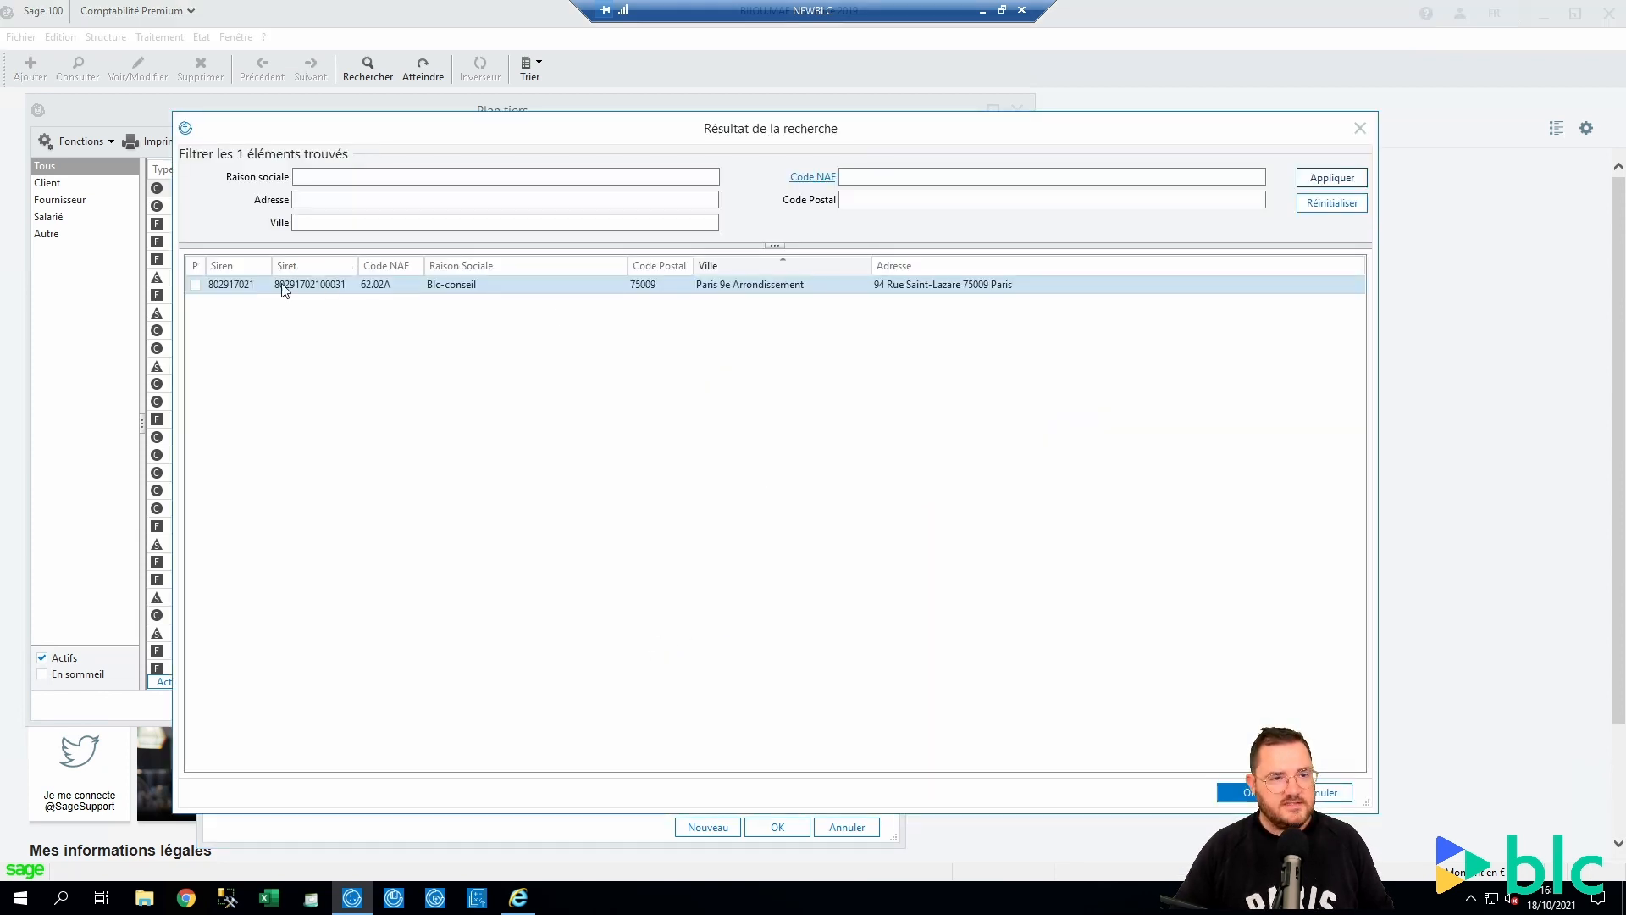
{"action": "left_click", "coordinate": [199, 286]}
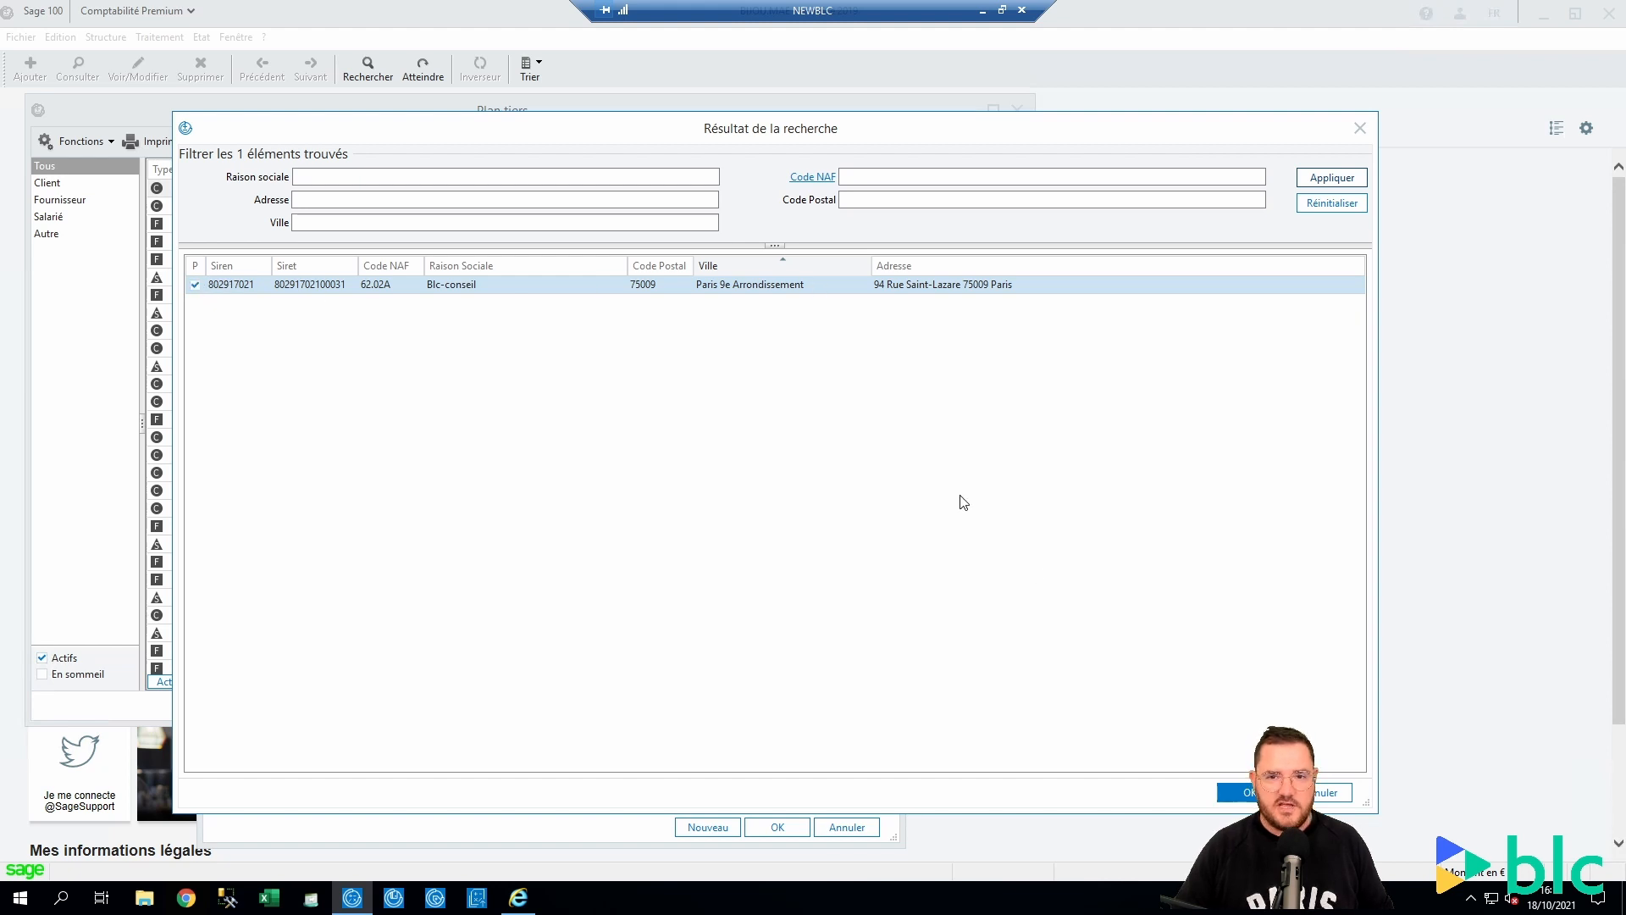
{"action": "left_click", "coordinate": [1258, 793]}
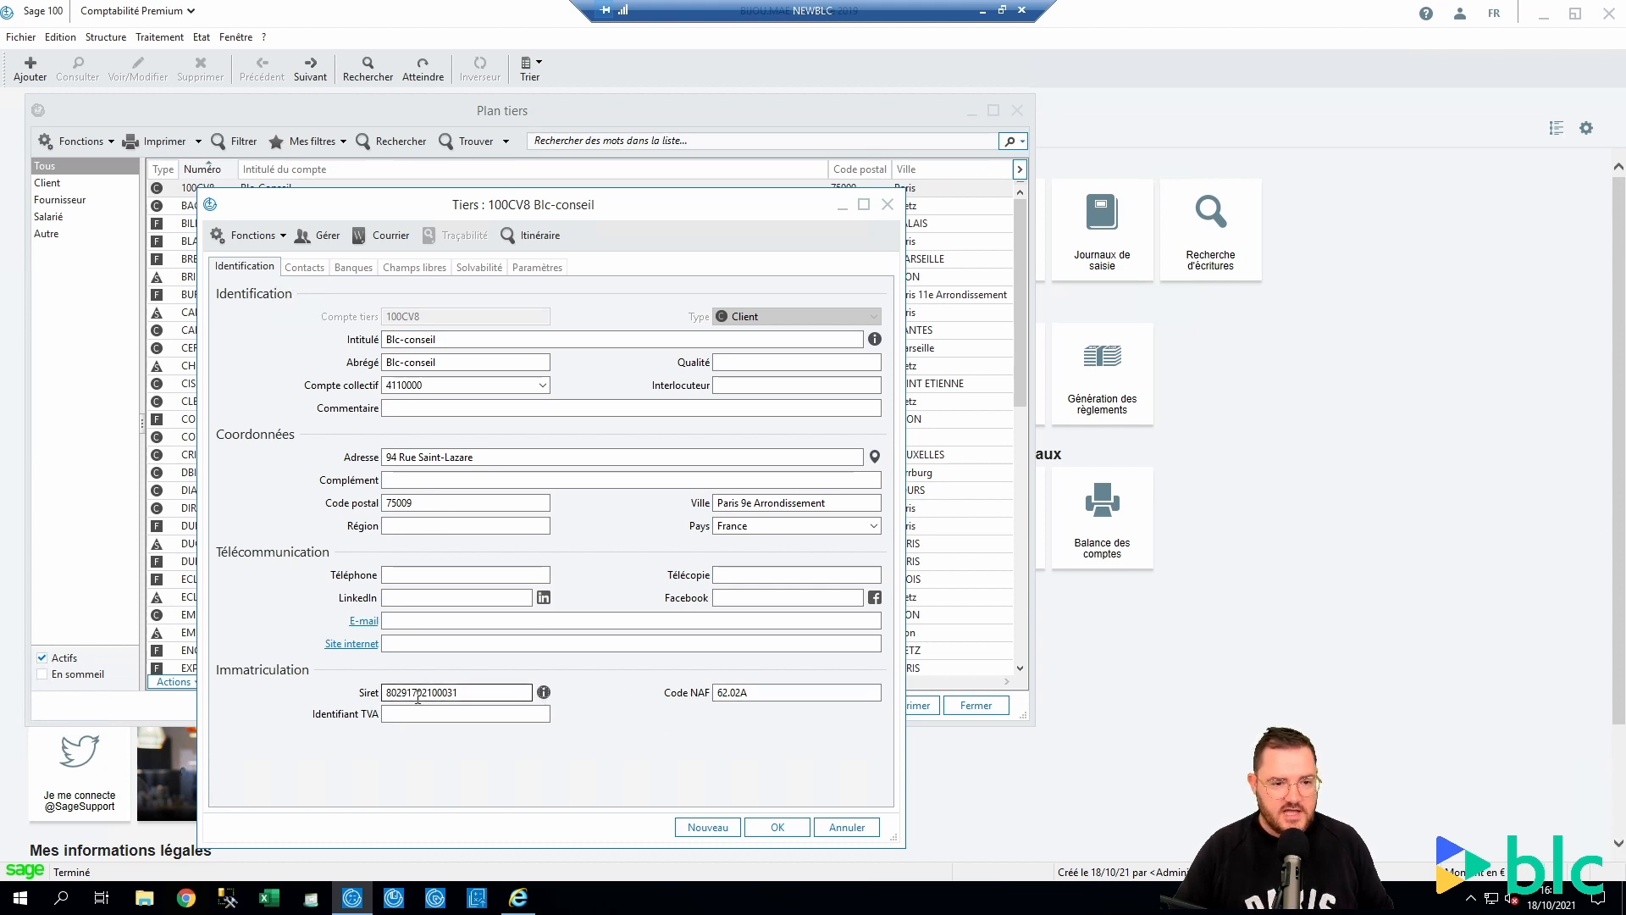
{"action": "left_click", "coordinate": [474, 714]}
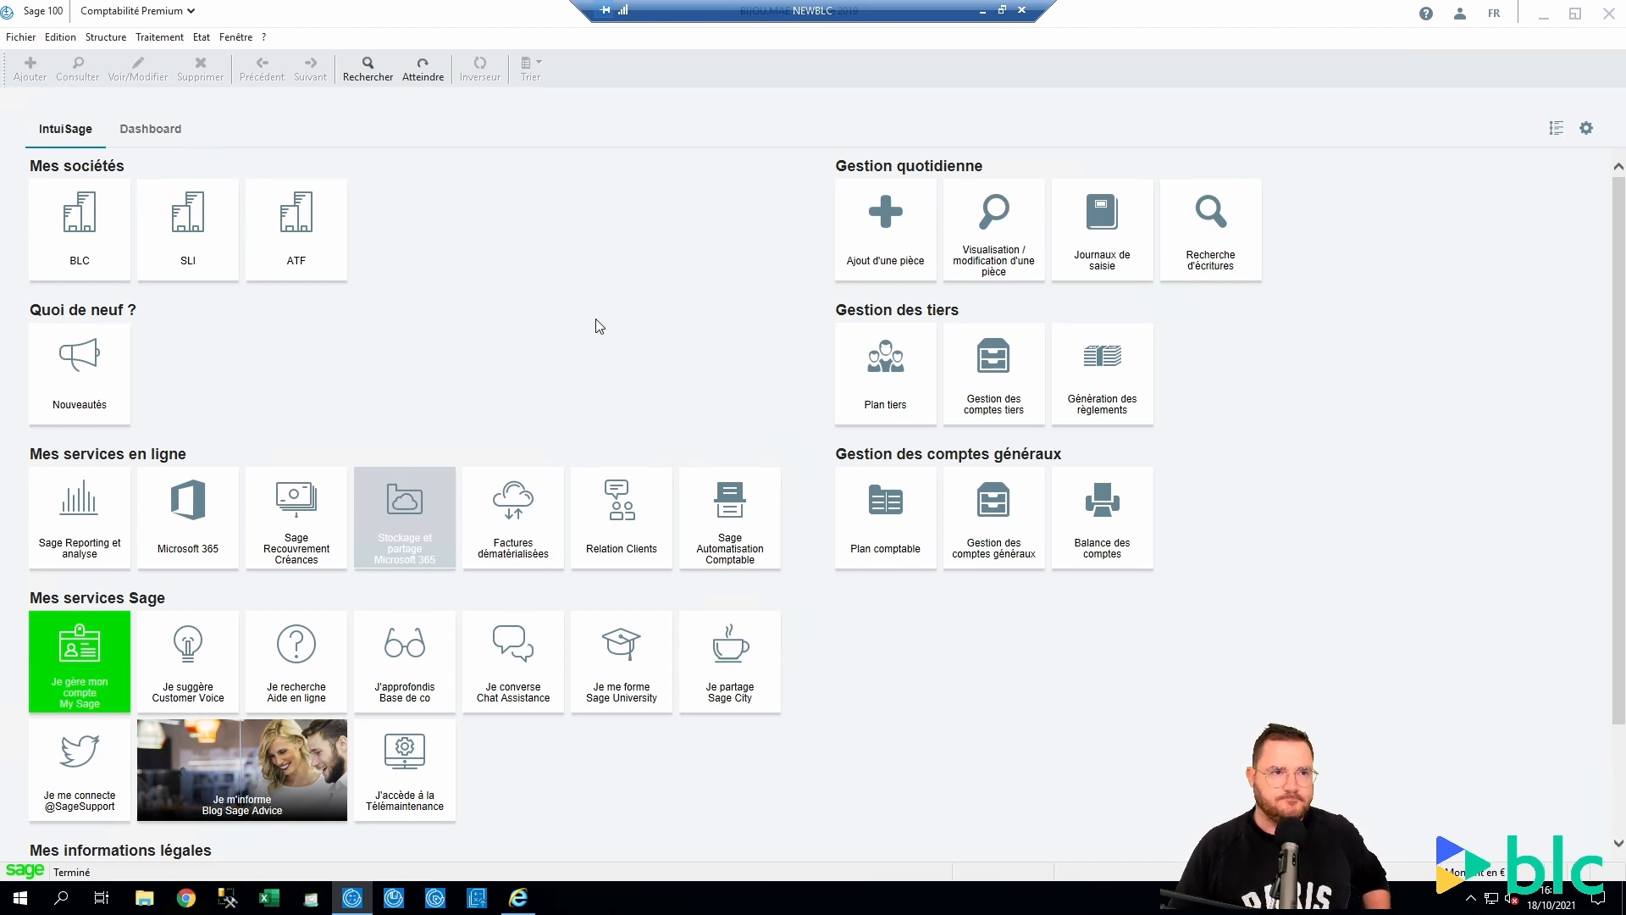
{"action": "left_click", "coordinate": [159, 37]}
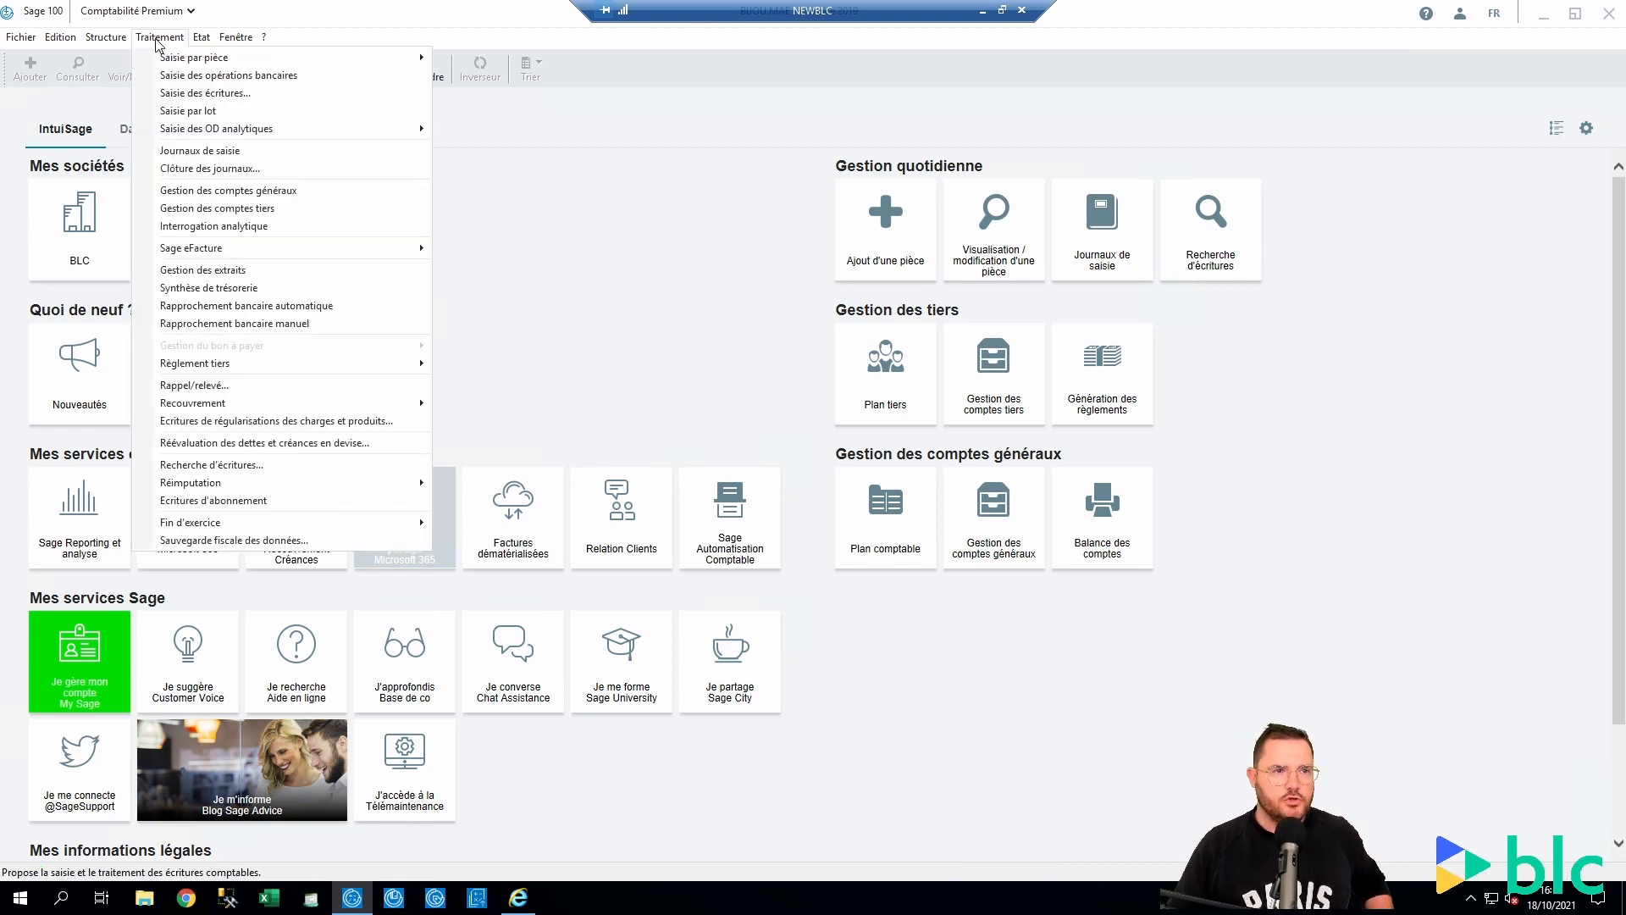
{"action": "left_click", "coordinate": [193, 77]}
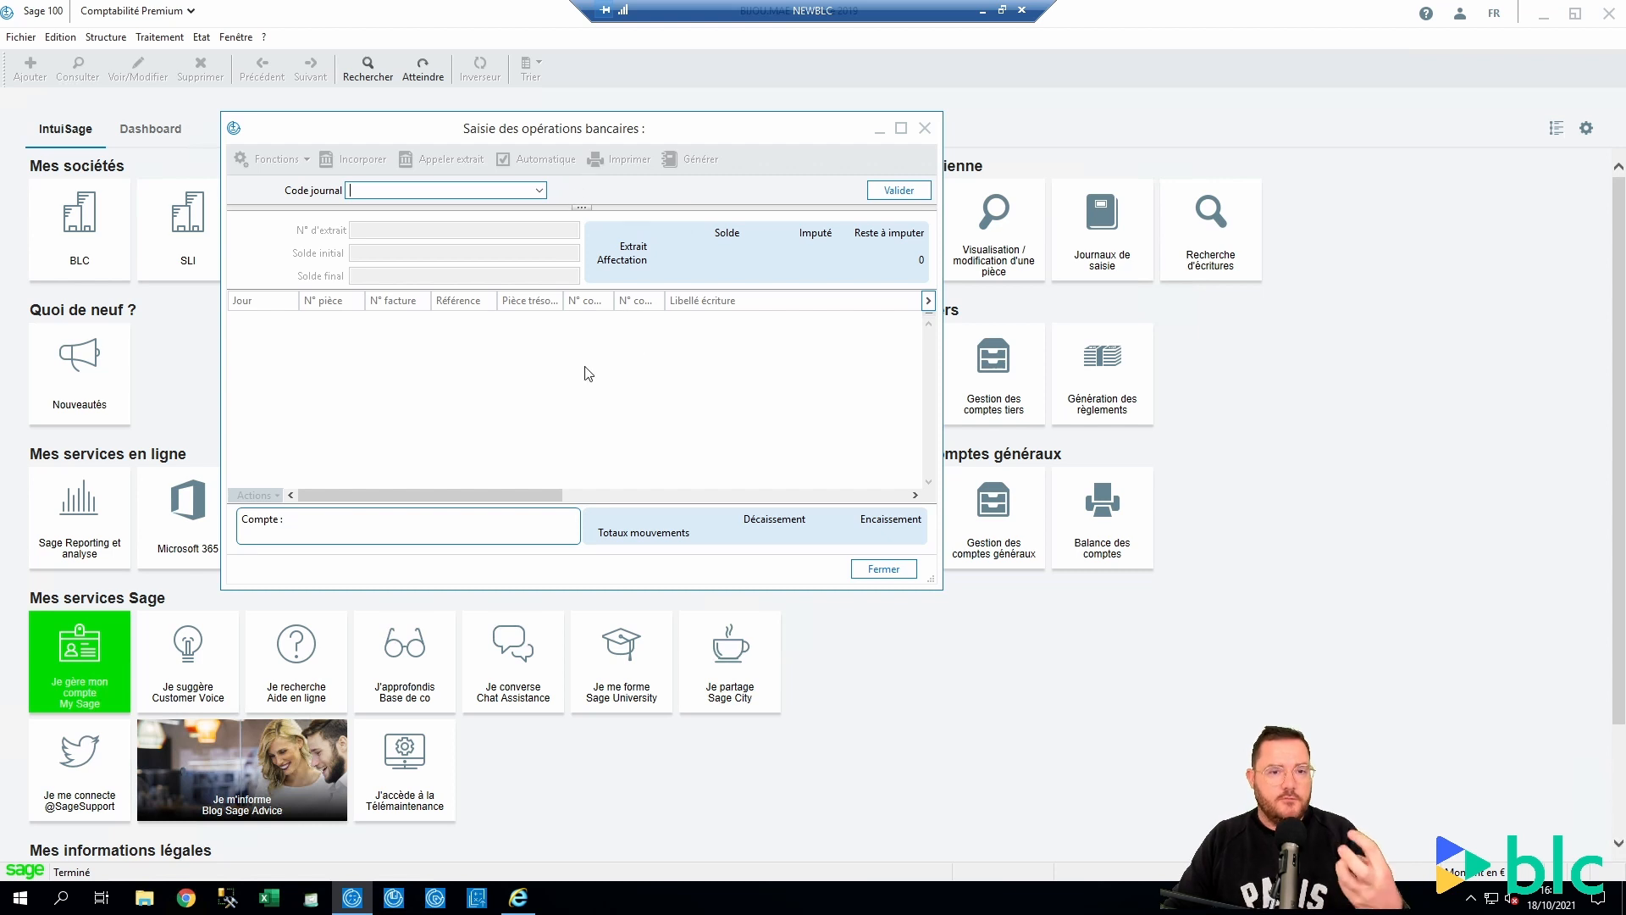
{"action": "left_click", "coordinate": [925, 128]}
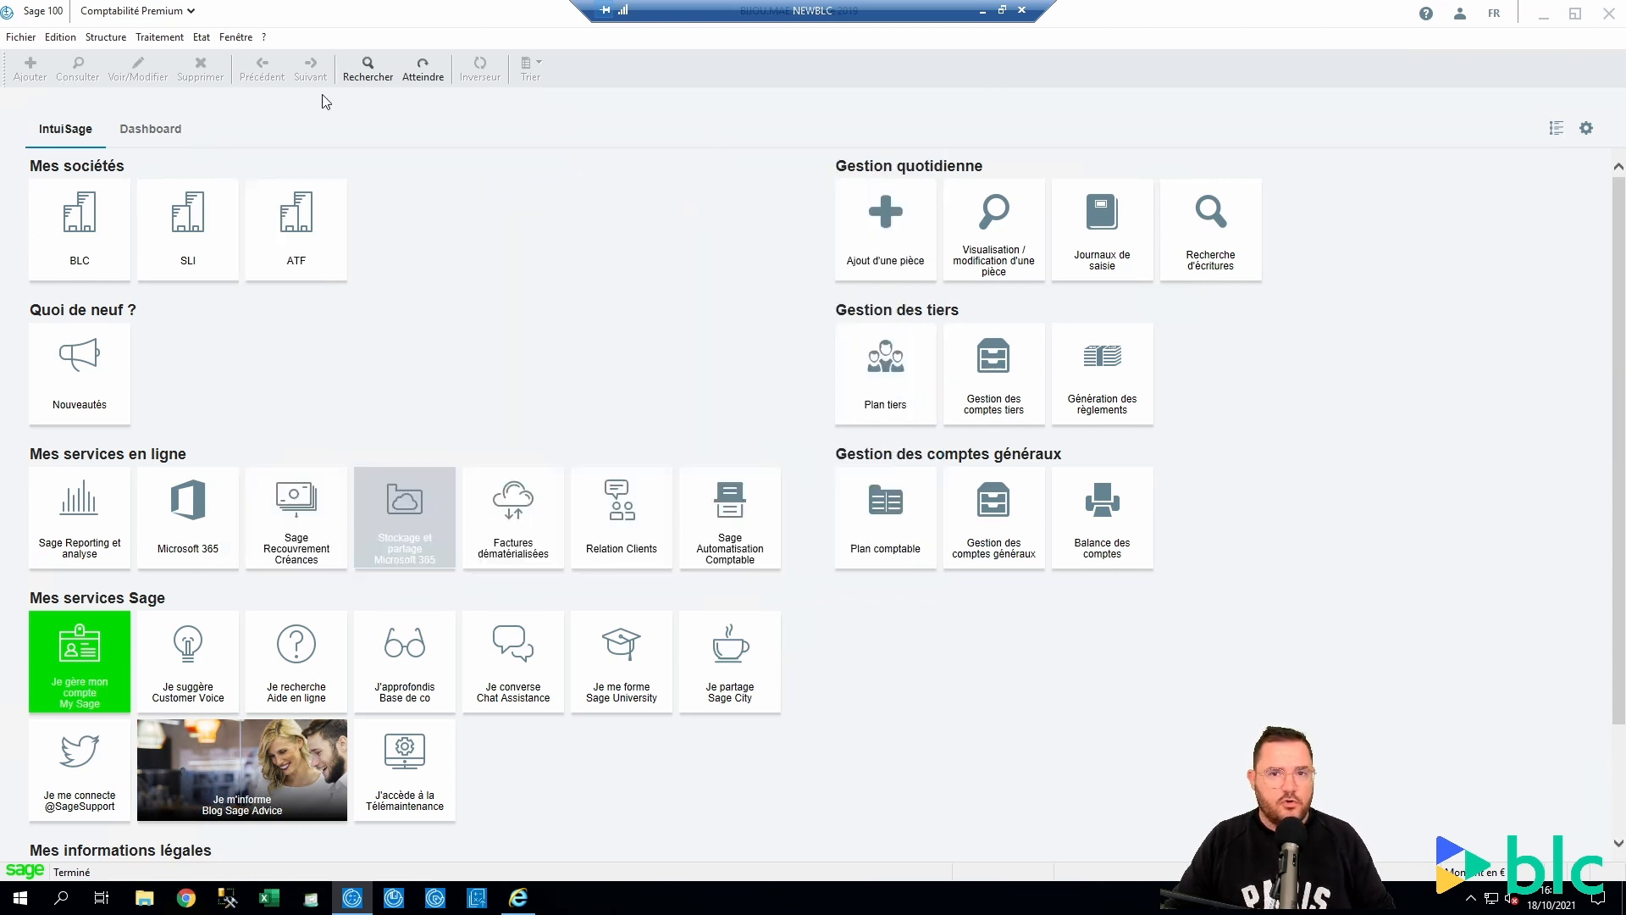
{"action": "left_click", "coordinate": [21, 38]}
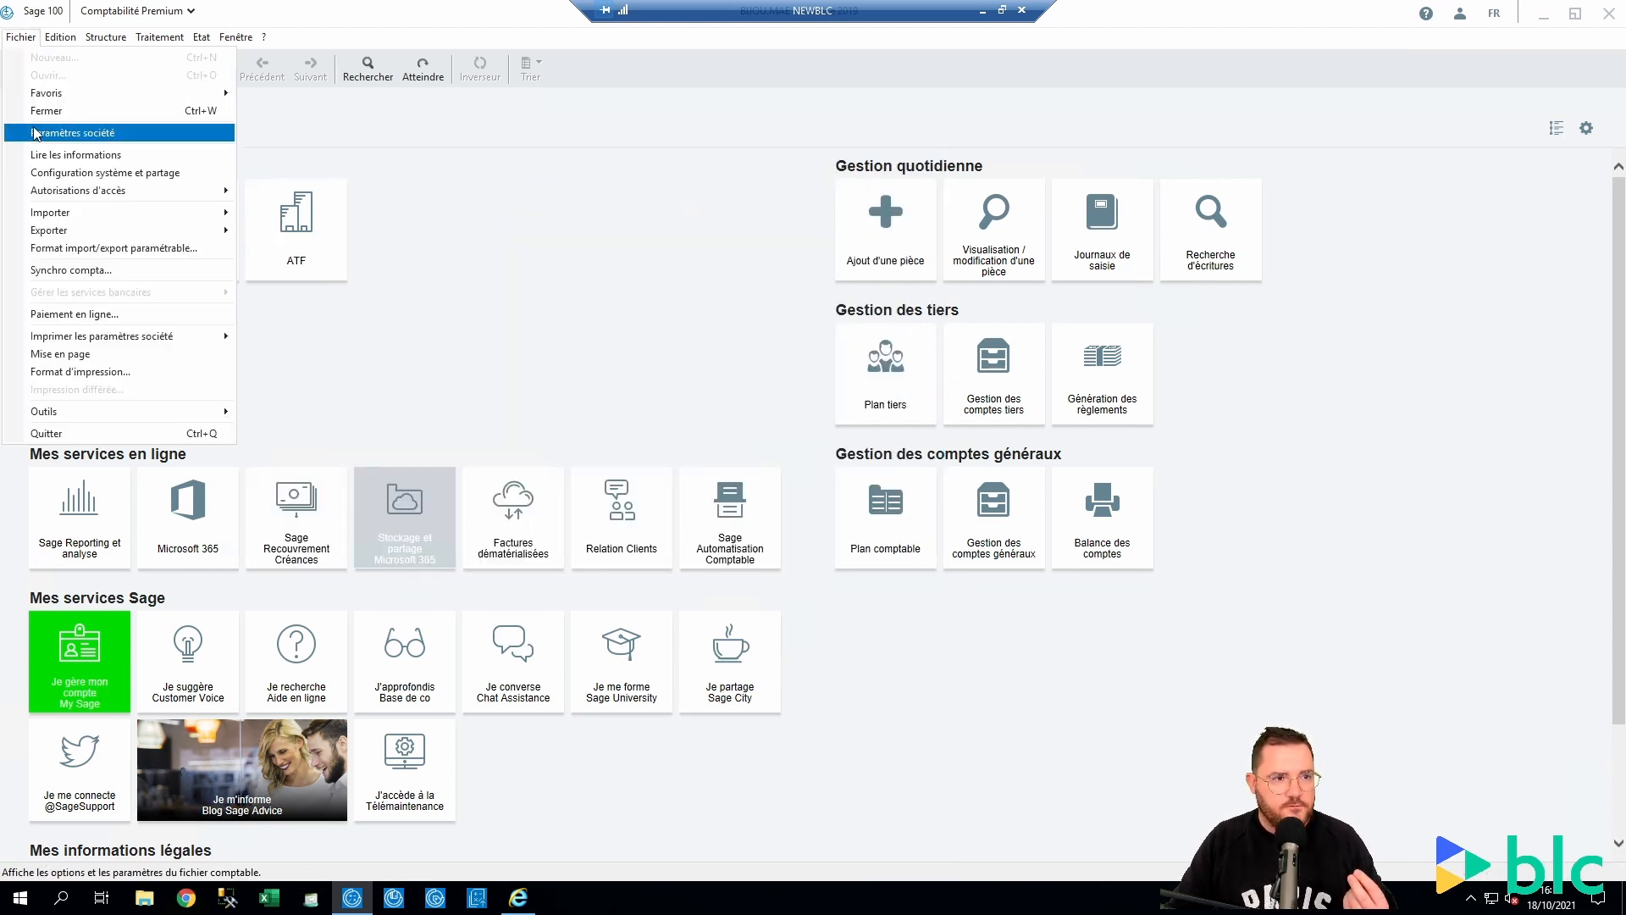
In the bank operation settings, set Report du N° écriture to Numéro de facture
{"action": "left_click", "coordinate": [72, 133]}
{"action": "left_click", "coordinate": [169, 347]}
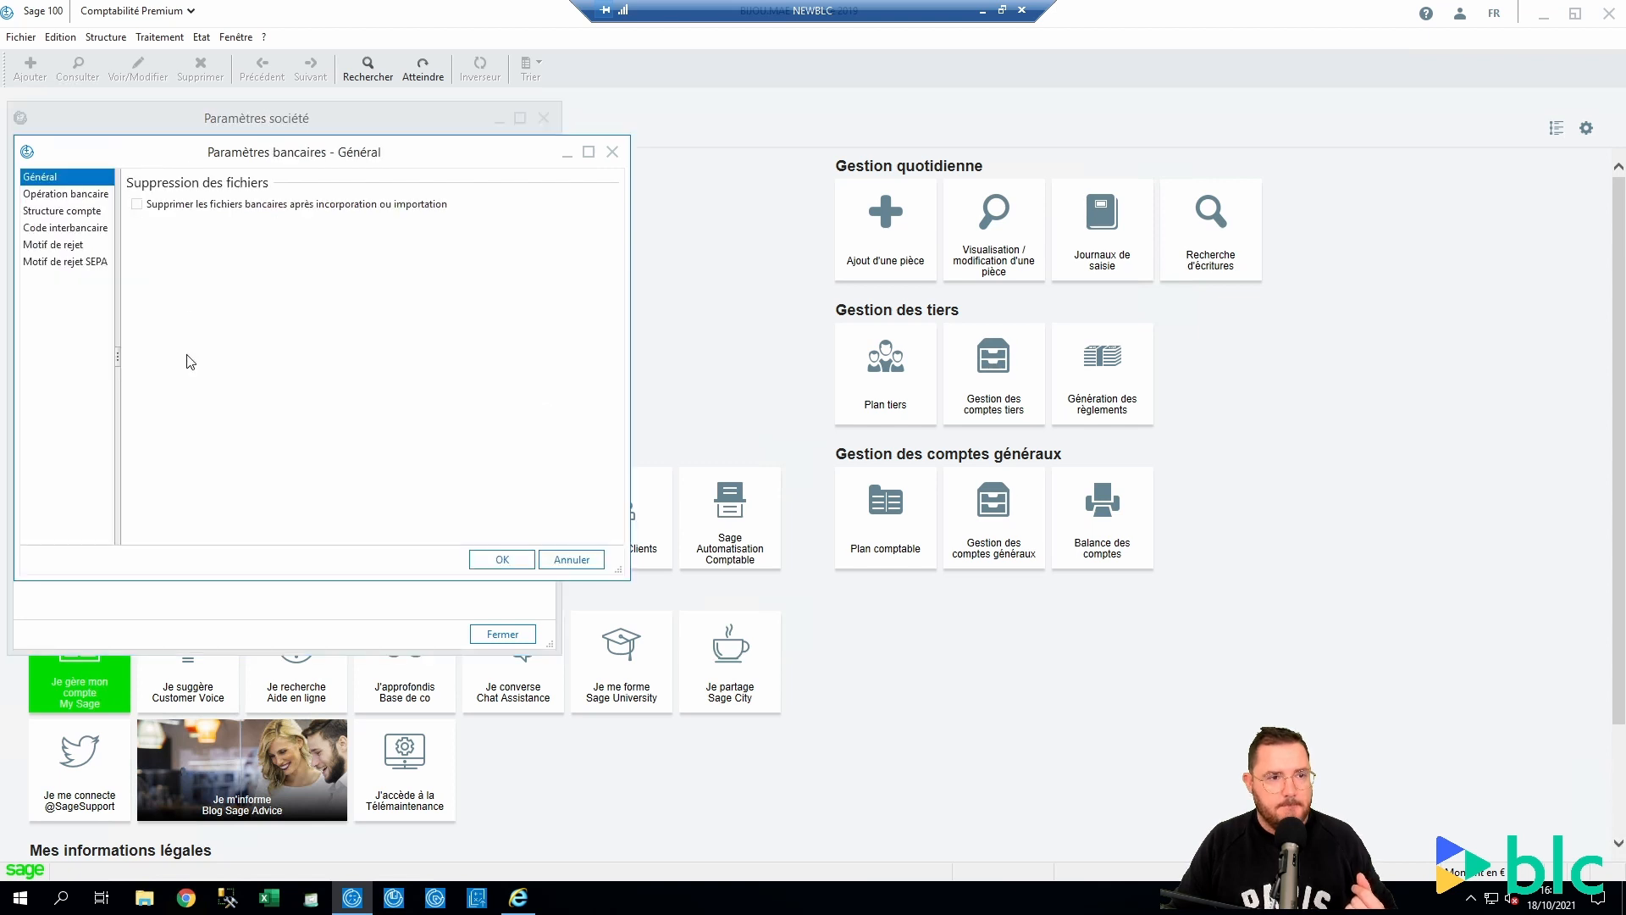
{"action": "left_click", "coordinate": [36, 197]}
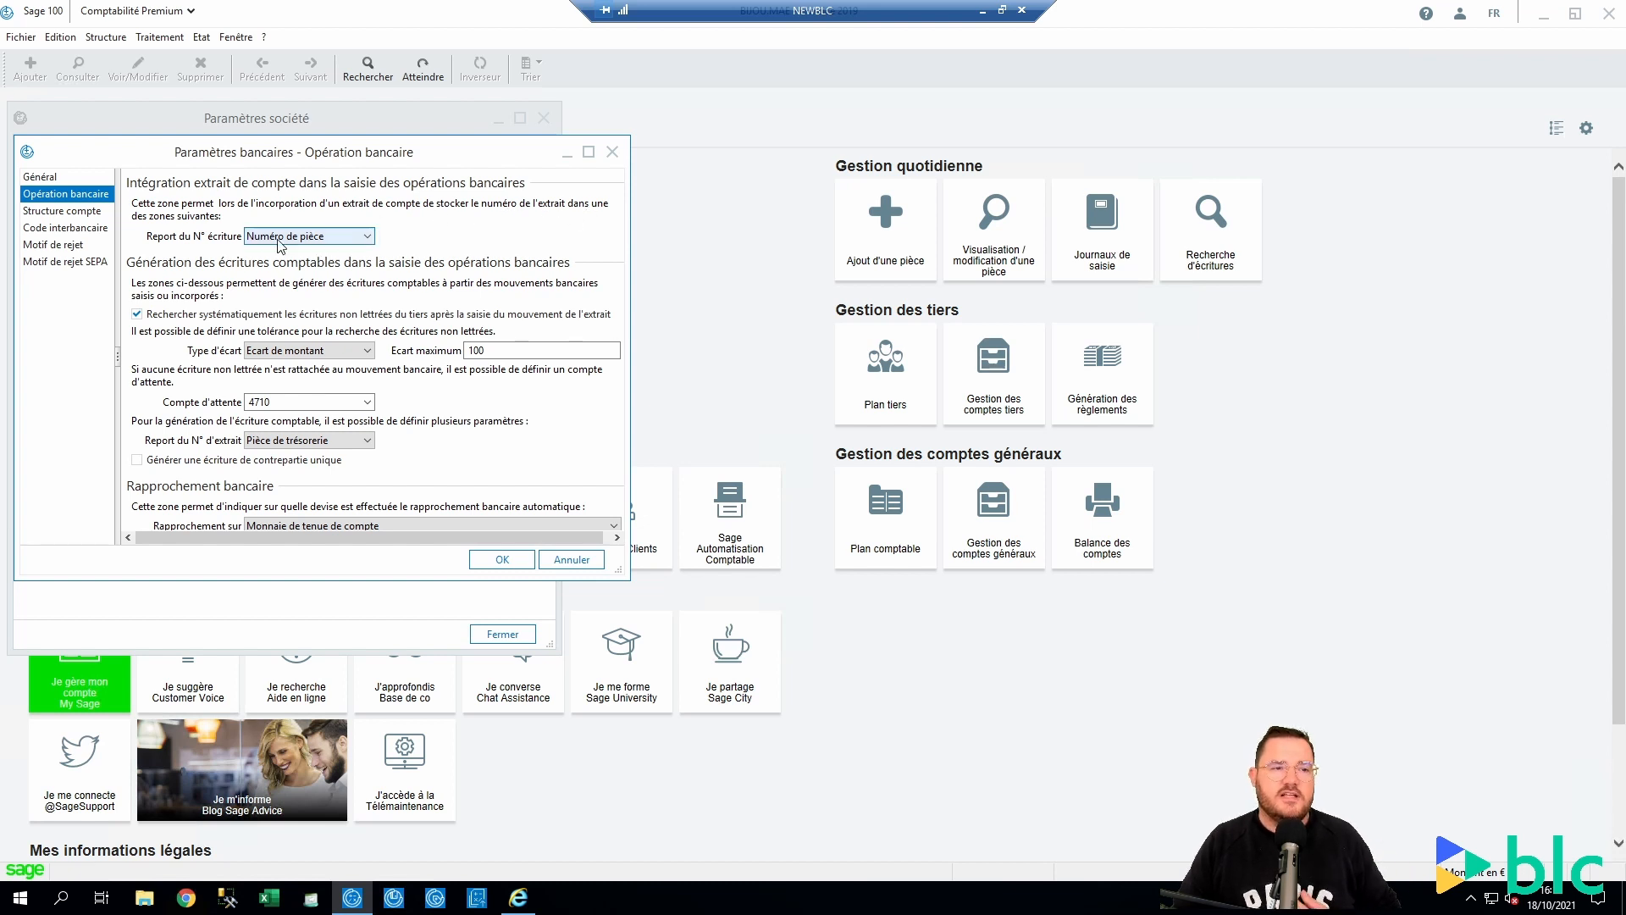
{"action": "left_click", "coordinate": [354, 237]}
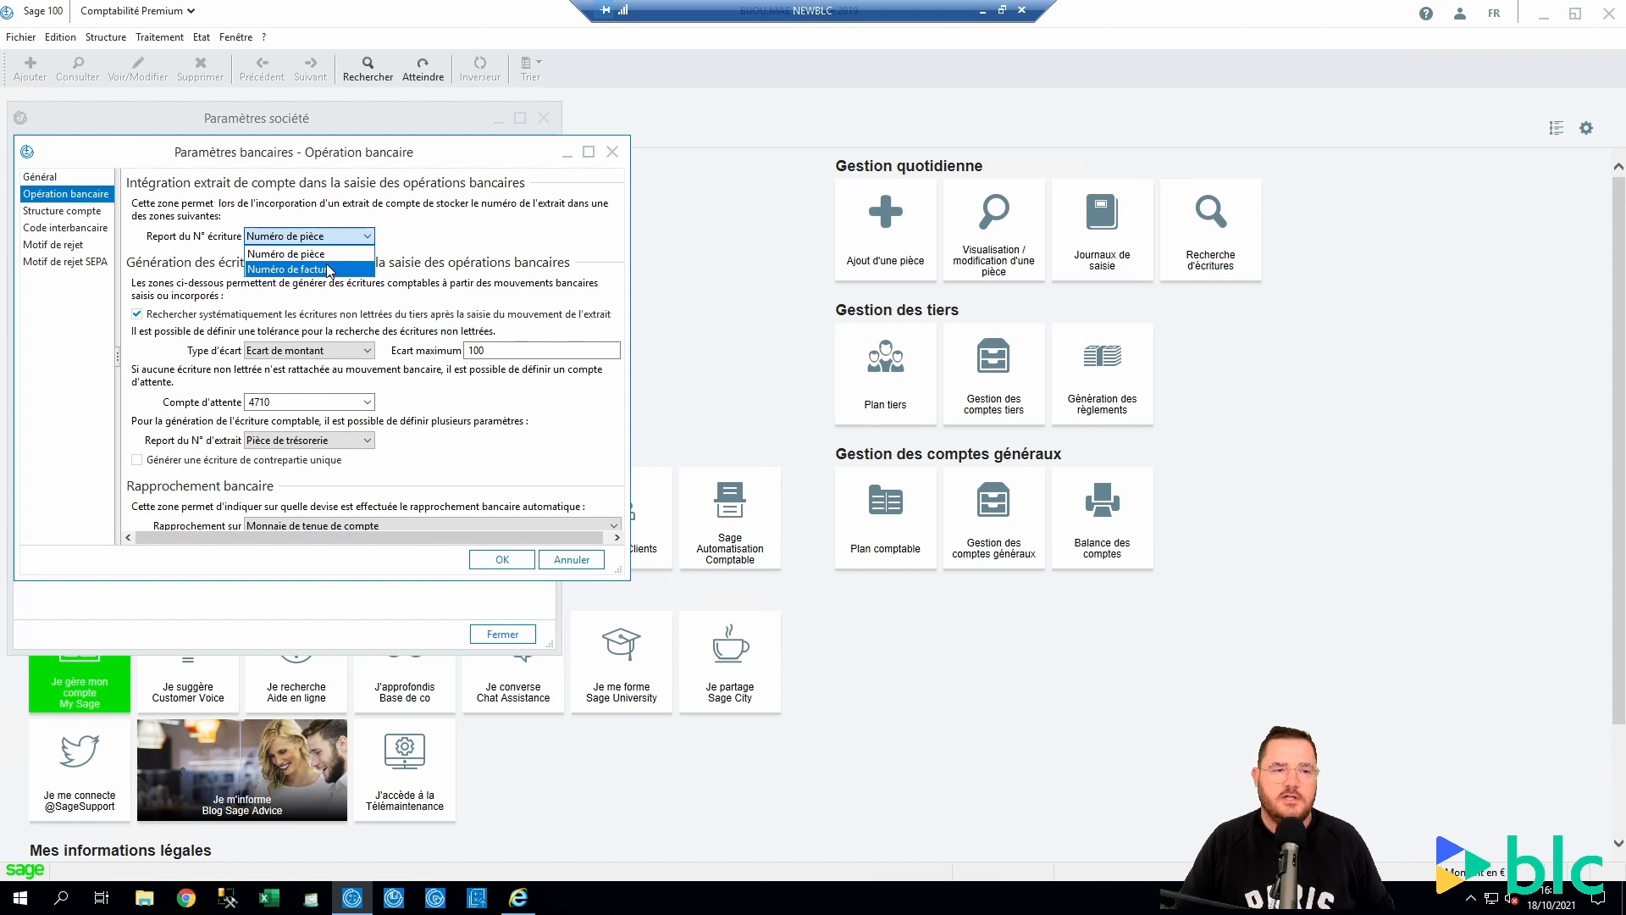
{"action": "left_click", "coordinate": [334, 269]}
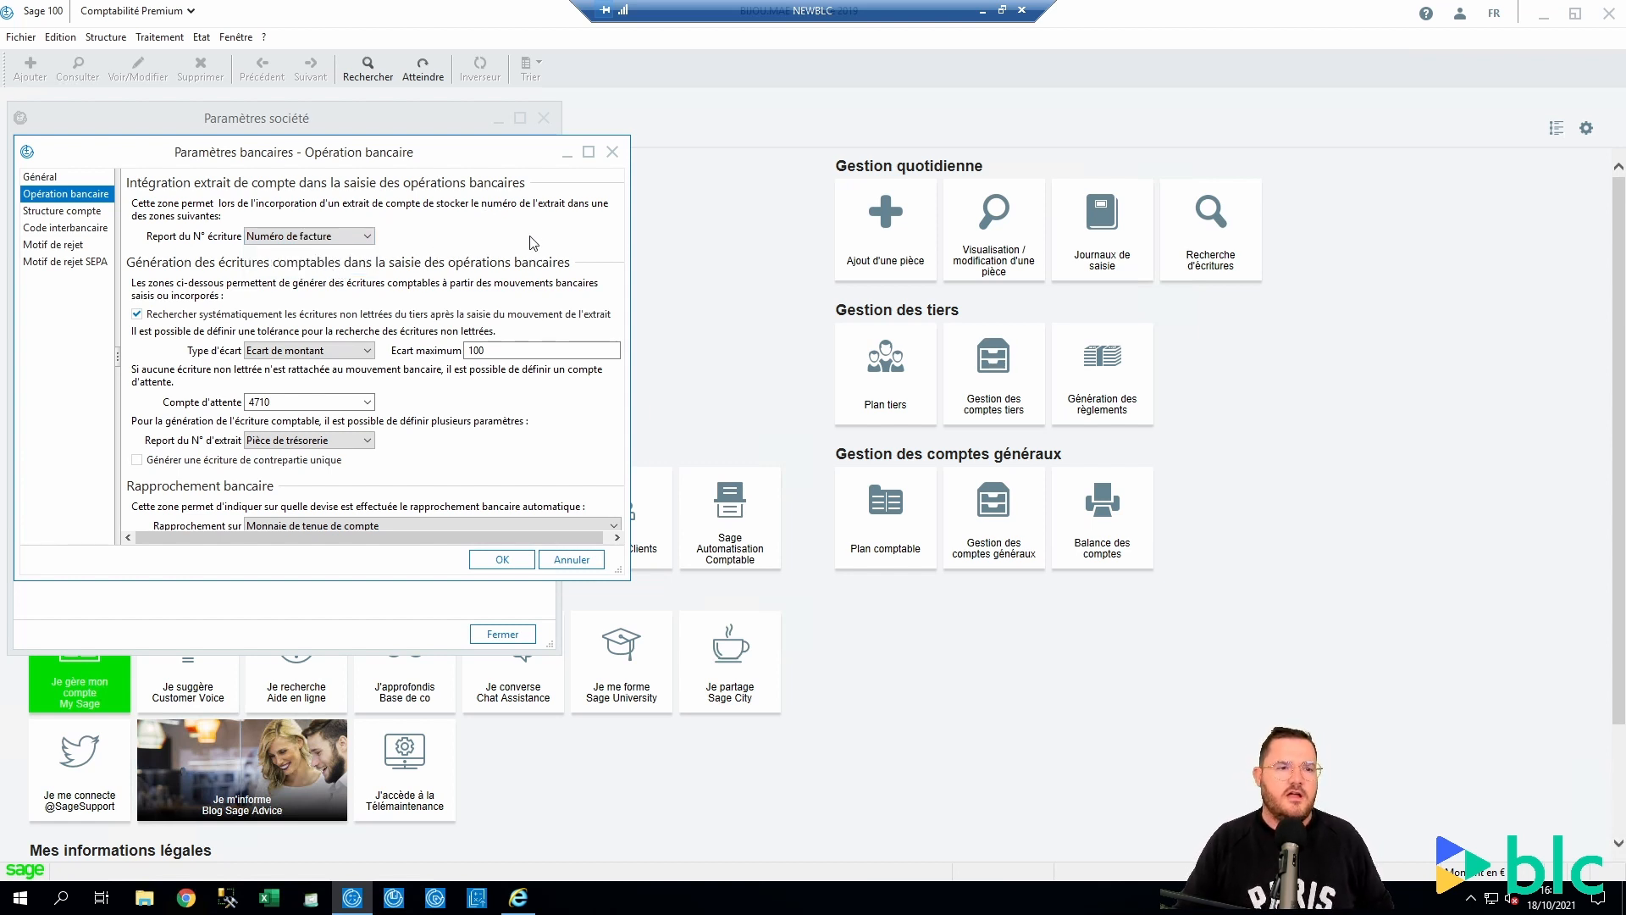
{"action": "left_click", "coordinate": [358, 239]}
{"action": "left_click", "coordinate": [352, 274]}
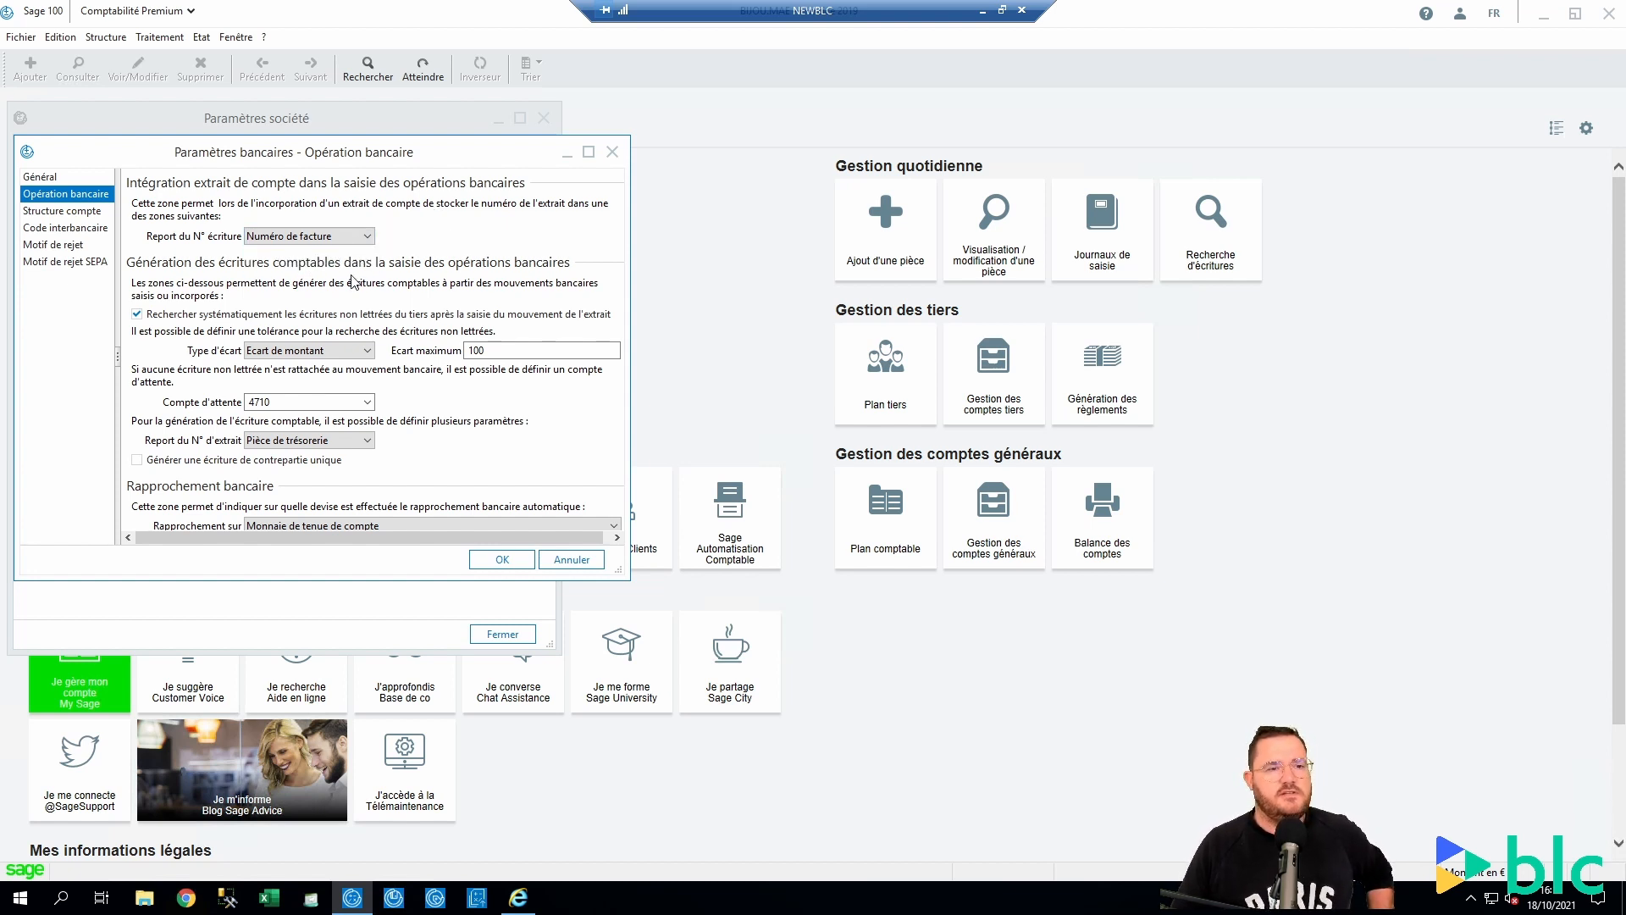
{"action": "left_click", "coordinate": [330, 240]}
{"action": "left_click", "coordinate": [321, 269]}
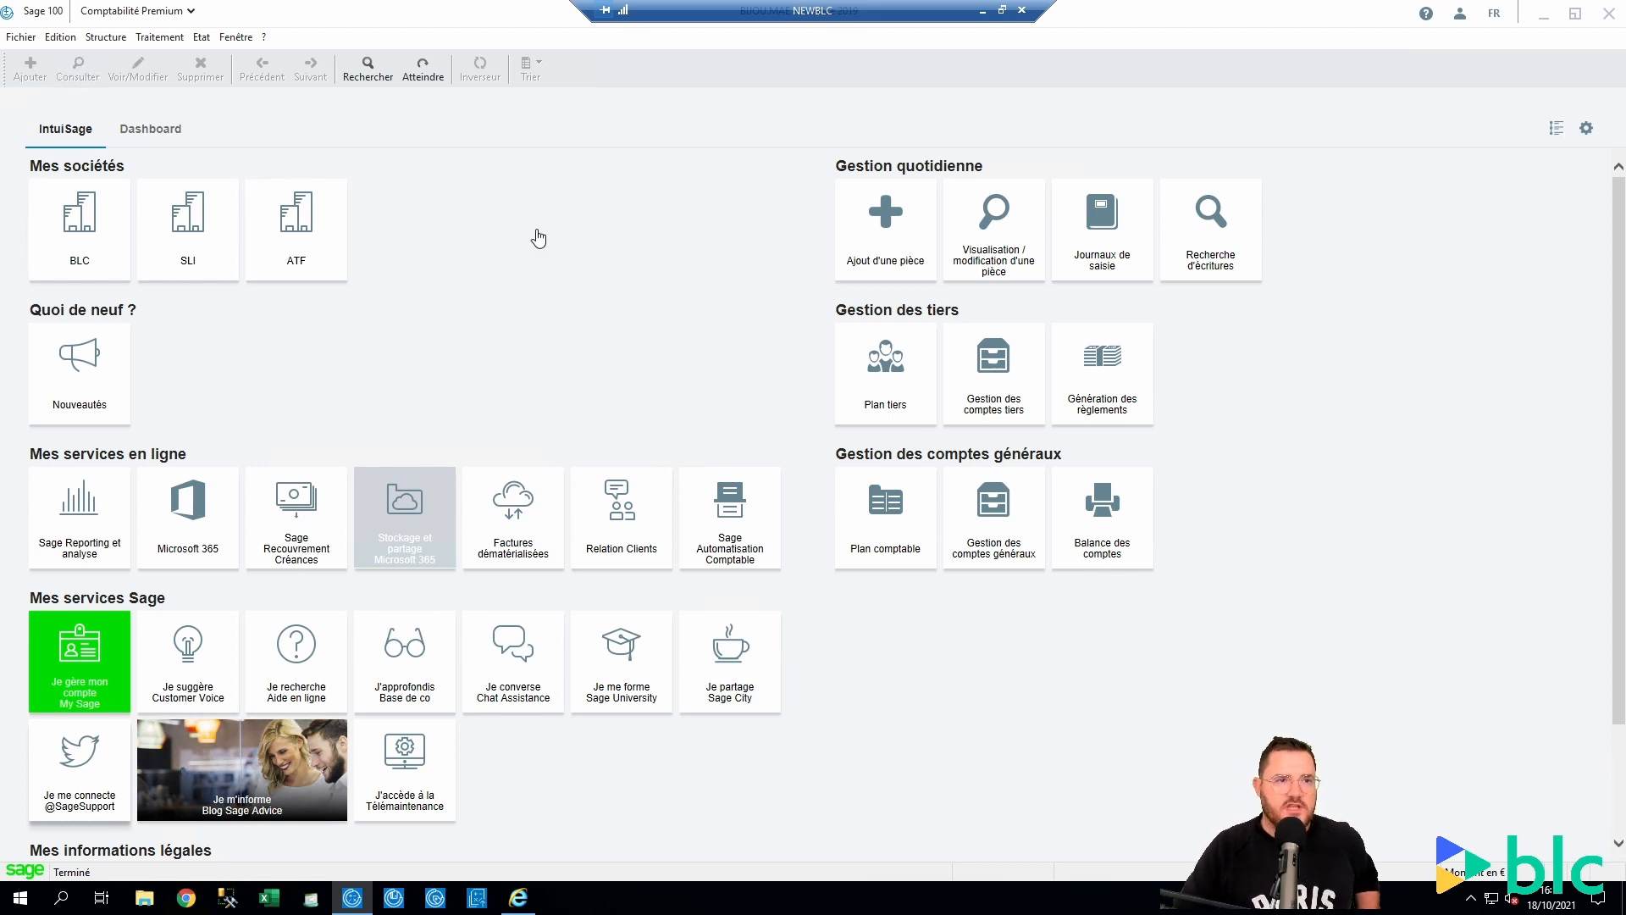
Open bank operations entry for journal BEU, enlarge it, and call up its statement extracts
{"action": "left_click", "coordinate": [159, 38]}
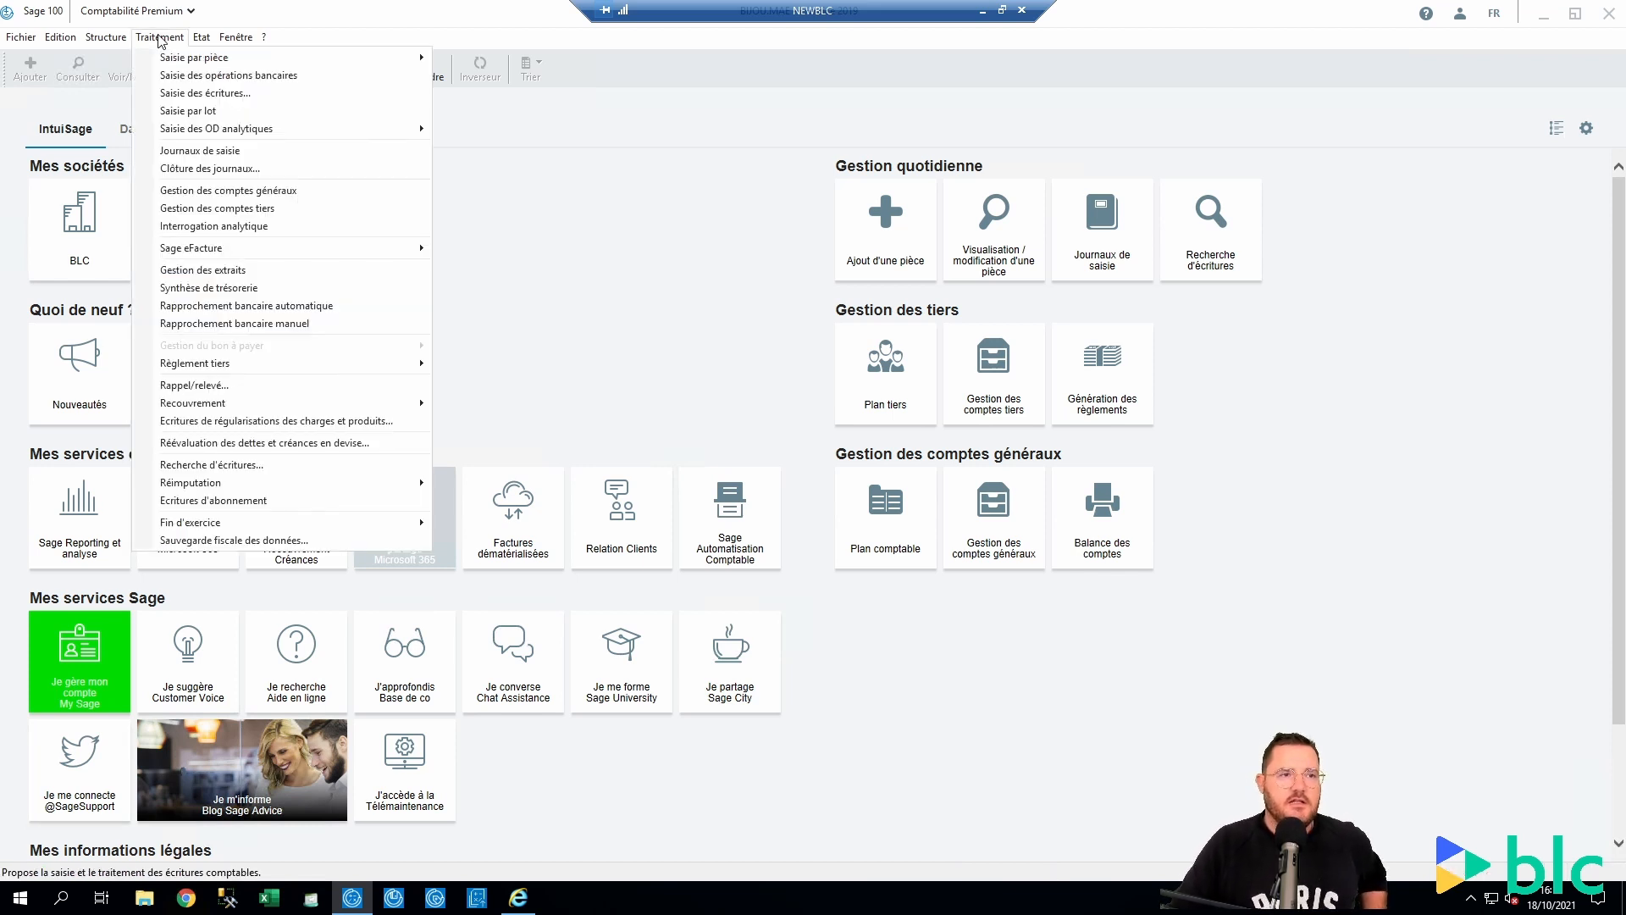
{"action": "left_click", "coordinate": [182, 75]}
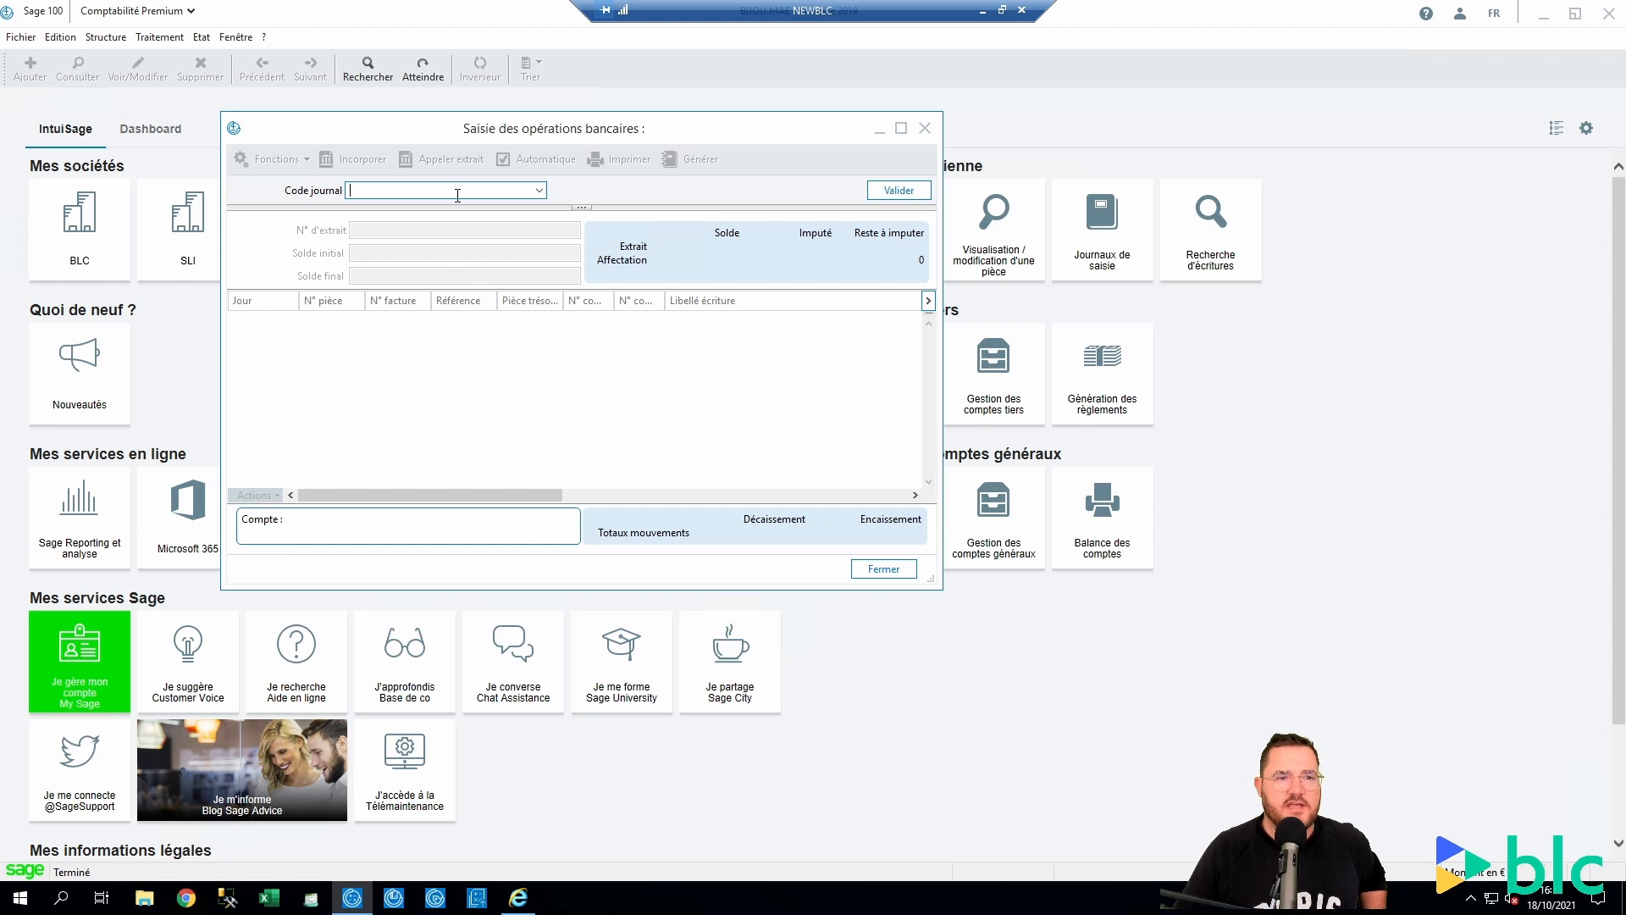
{"action": "left_click", "coordinate": [540, 191]}
{"action": "left_click", "coordinate": [540, 193]}
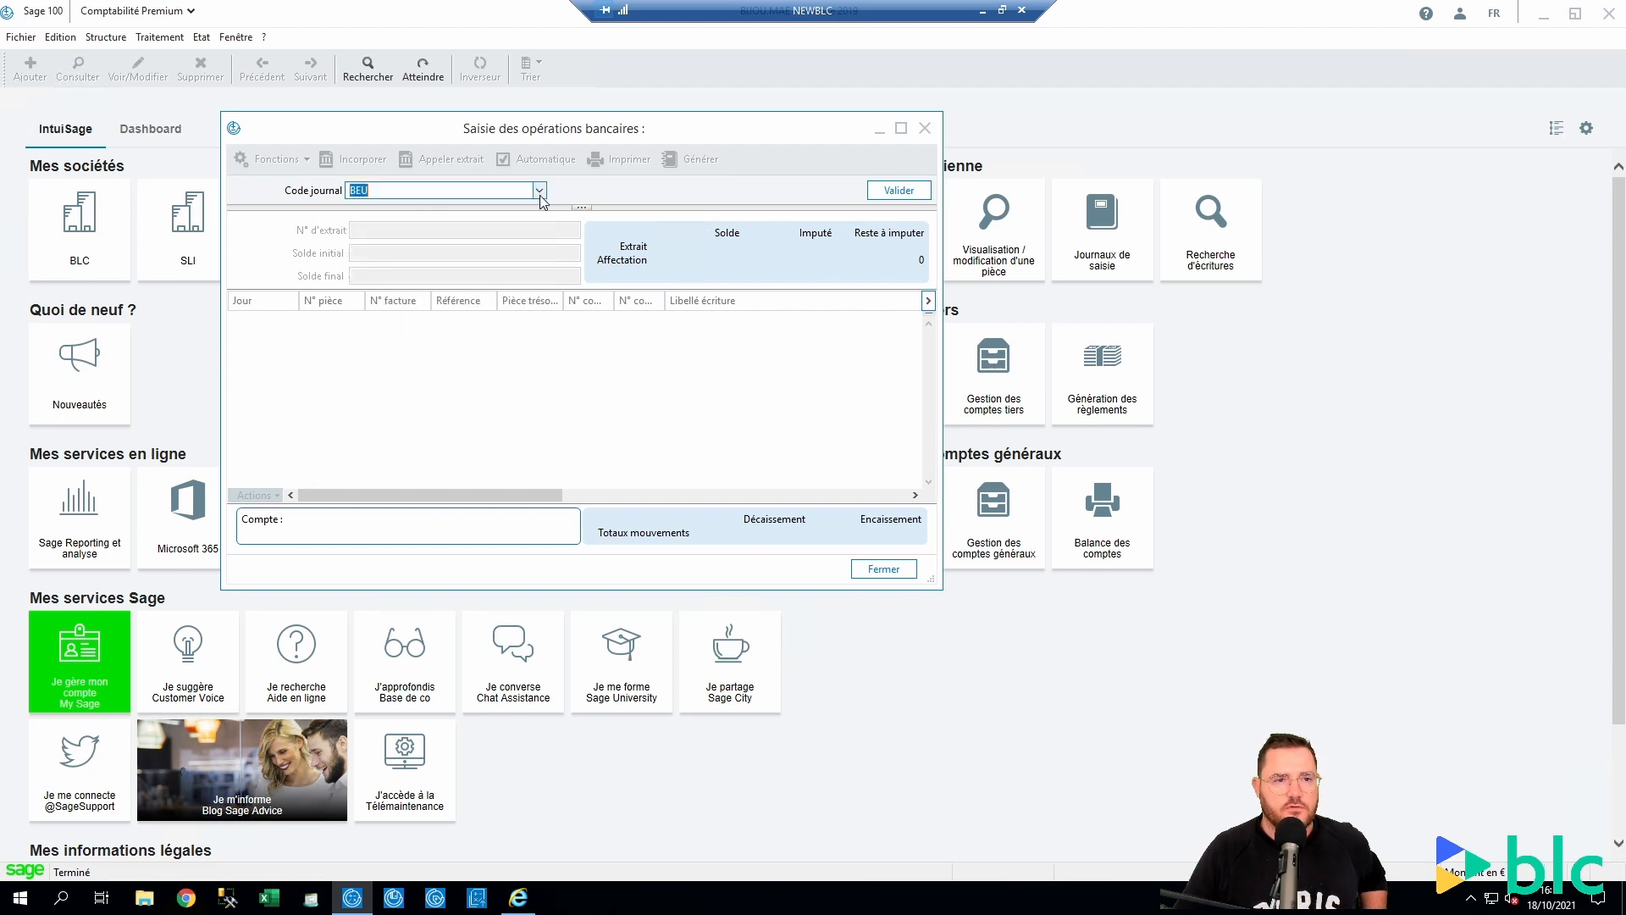
{"action": "left_click", "coordinate": [899, 192]}
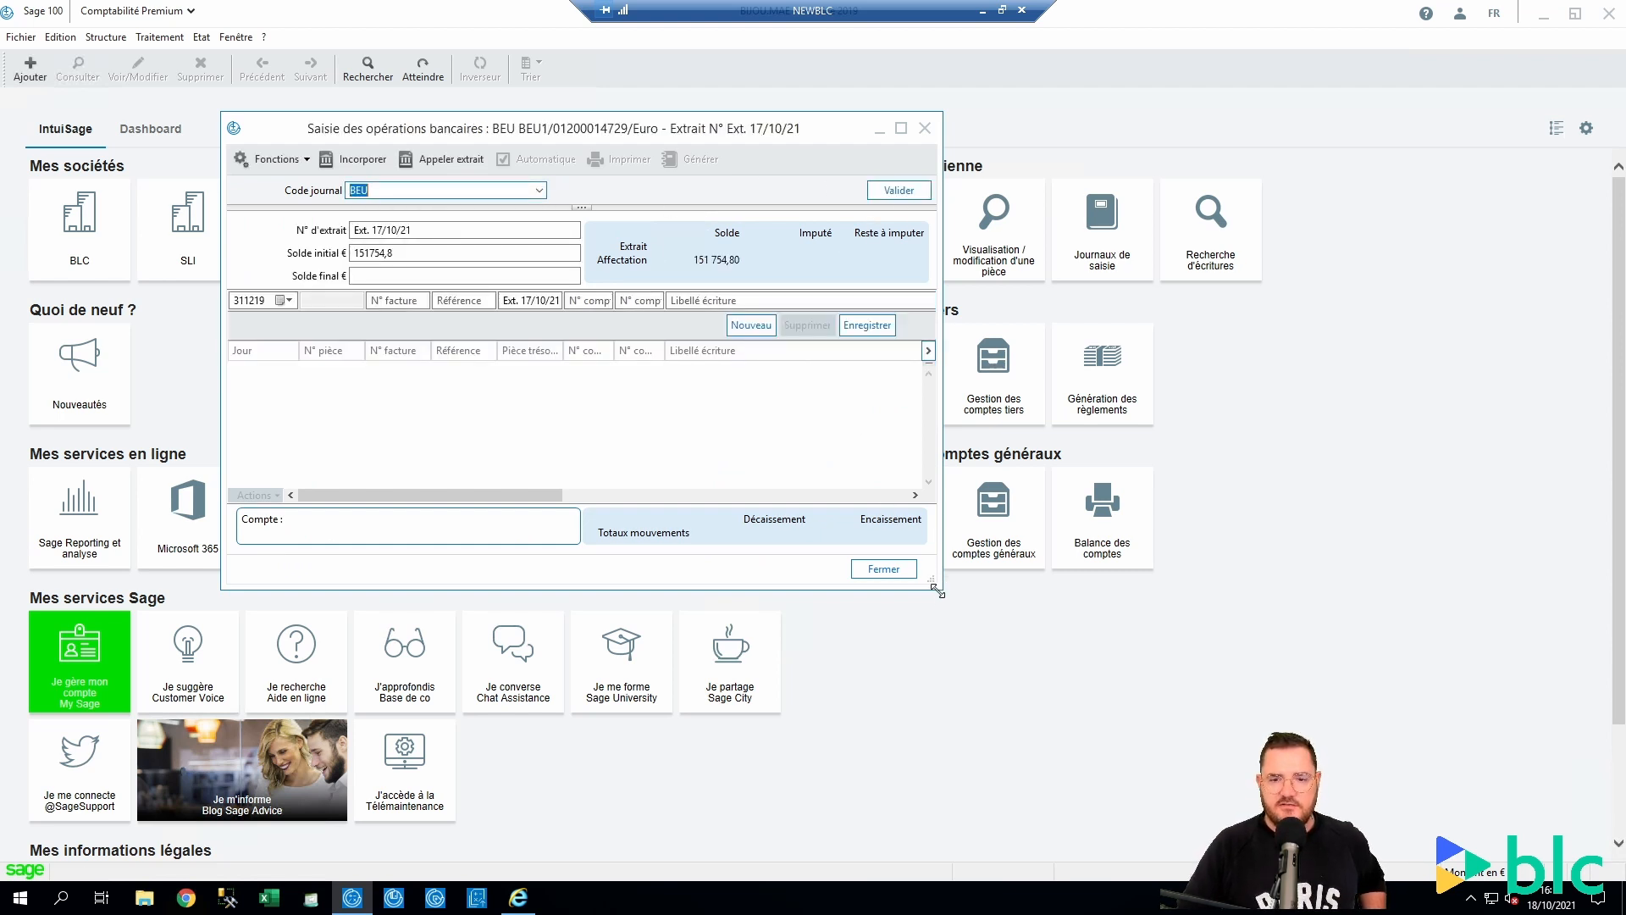
{"action": "left_click_drag", "start_coordinate": [935, 586], "coordinate": [1443, 797]}
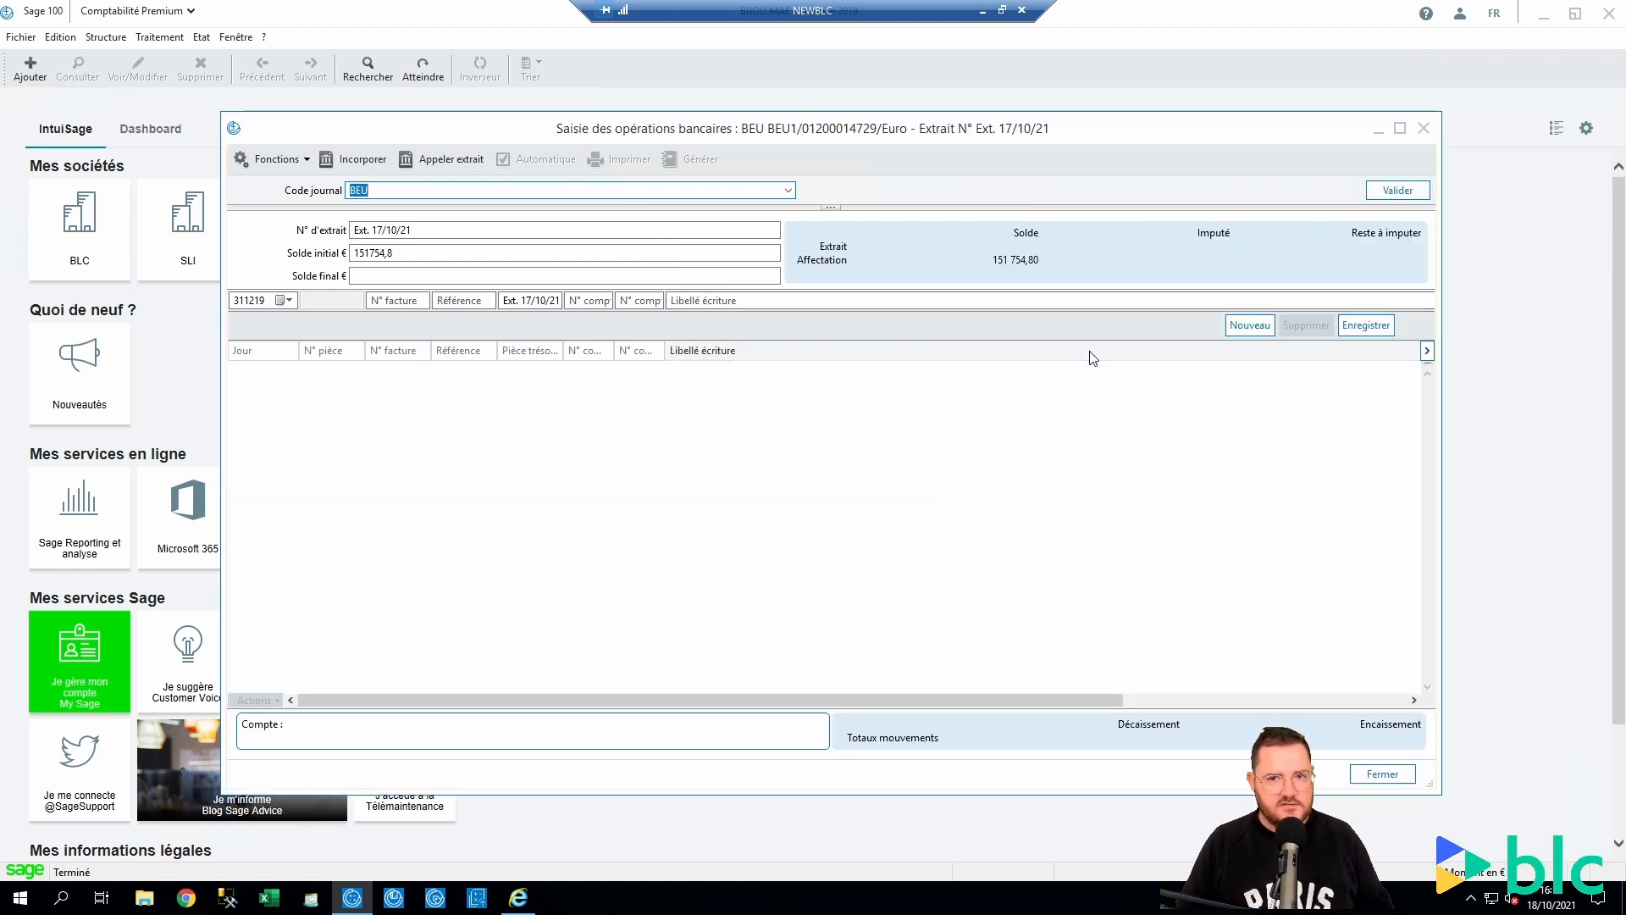
{"action": "left_click", "coordinate": [427, 160]}
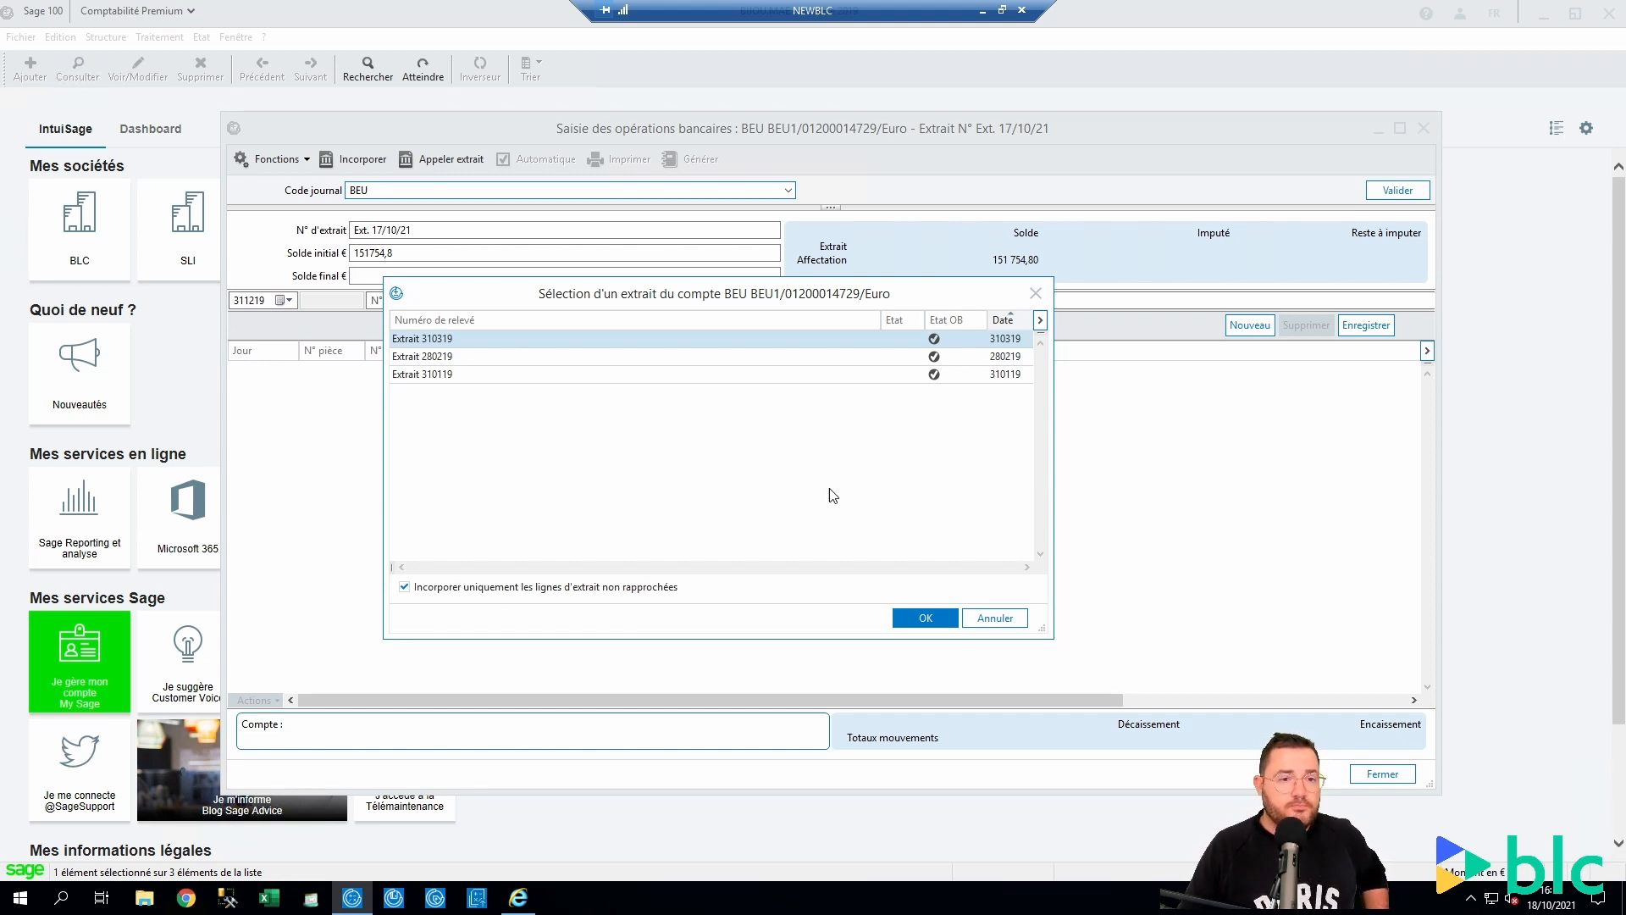
Cancel the extract selection and close the BEU bank operations entry window
{"action": "left_click", "coordinate": [1012, 607]}
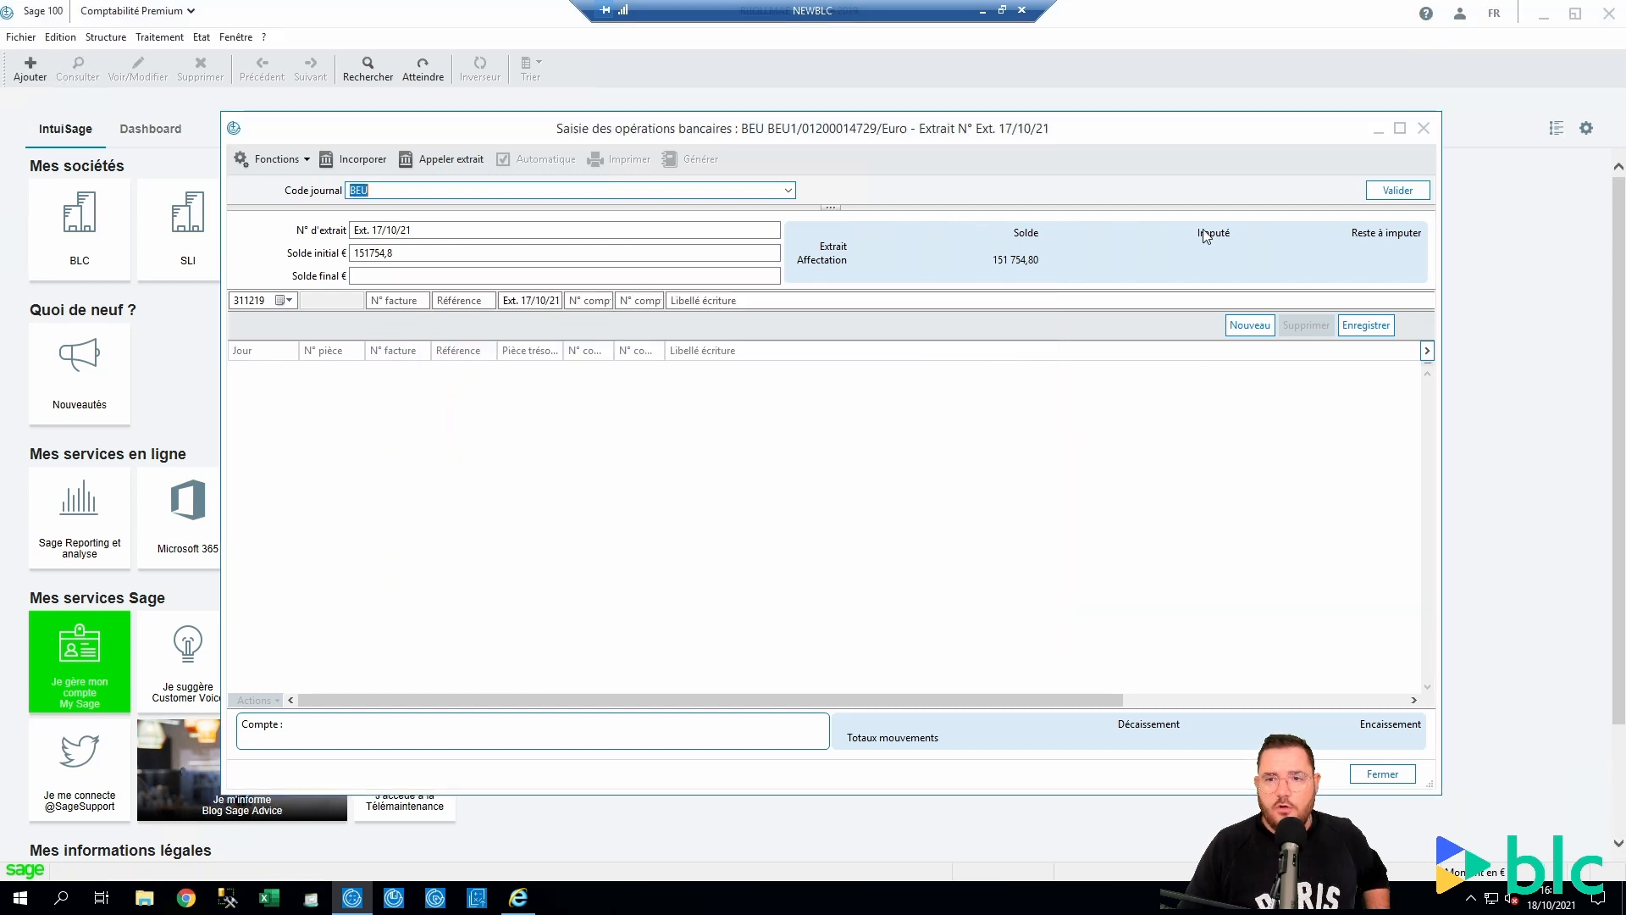
{"action": "left_click_drag", "start_coordinate": [1004, 126], "coordinate": [903, 133]}
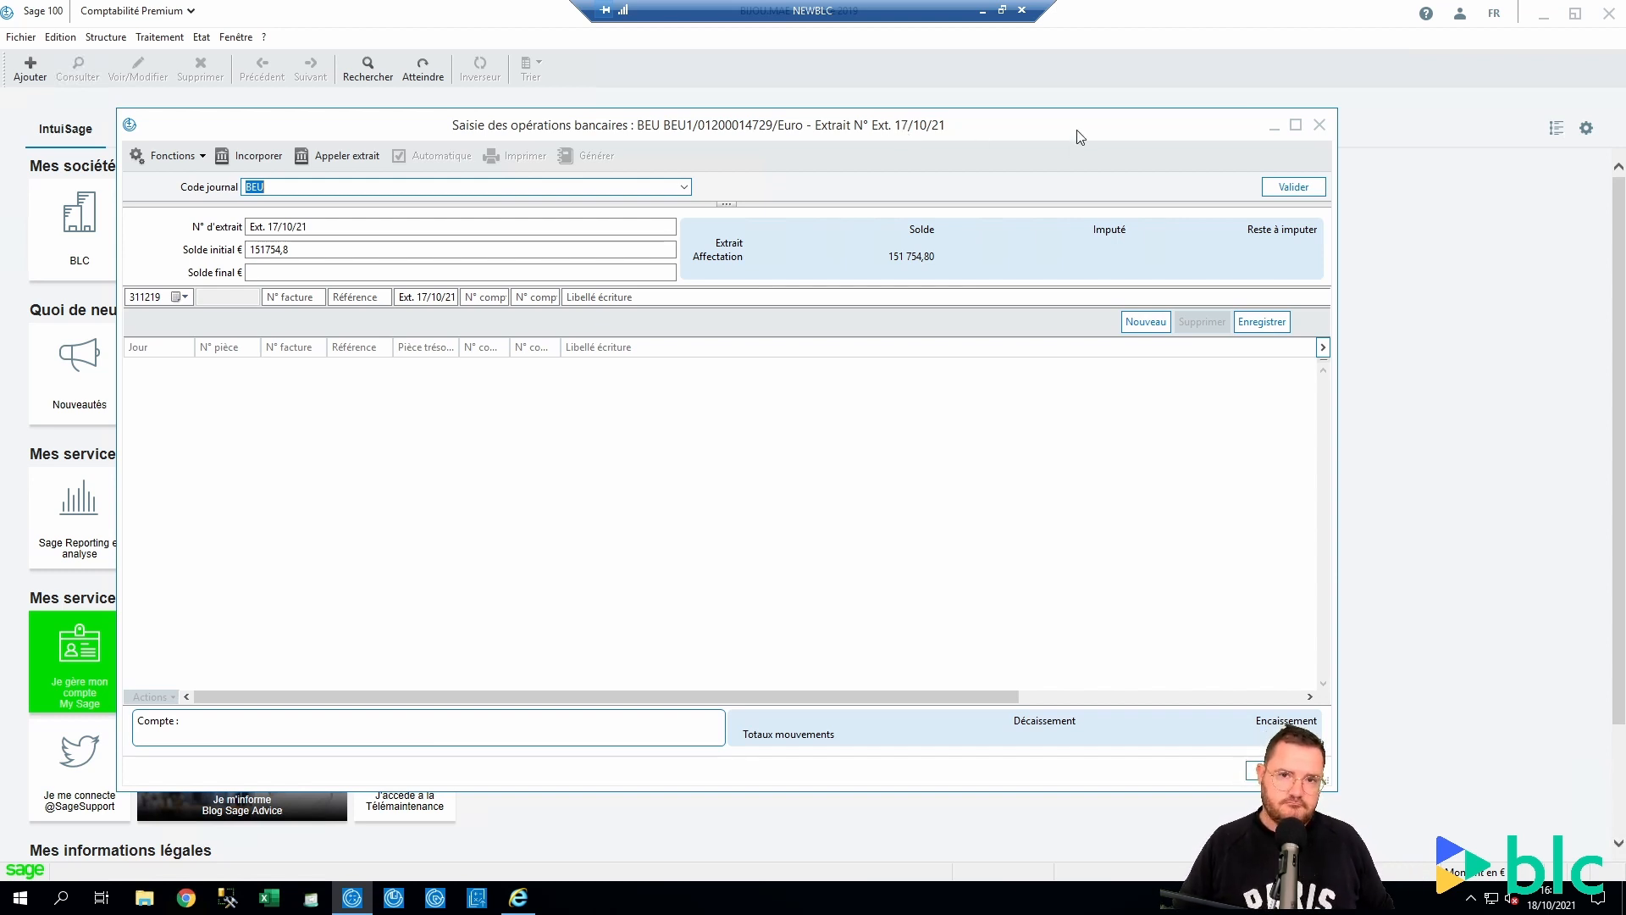
{"action": "left_click_drag", "start_coordinate": [1334, 791], "coordinate": [1516, 845]}
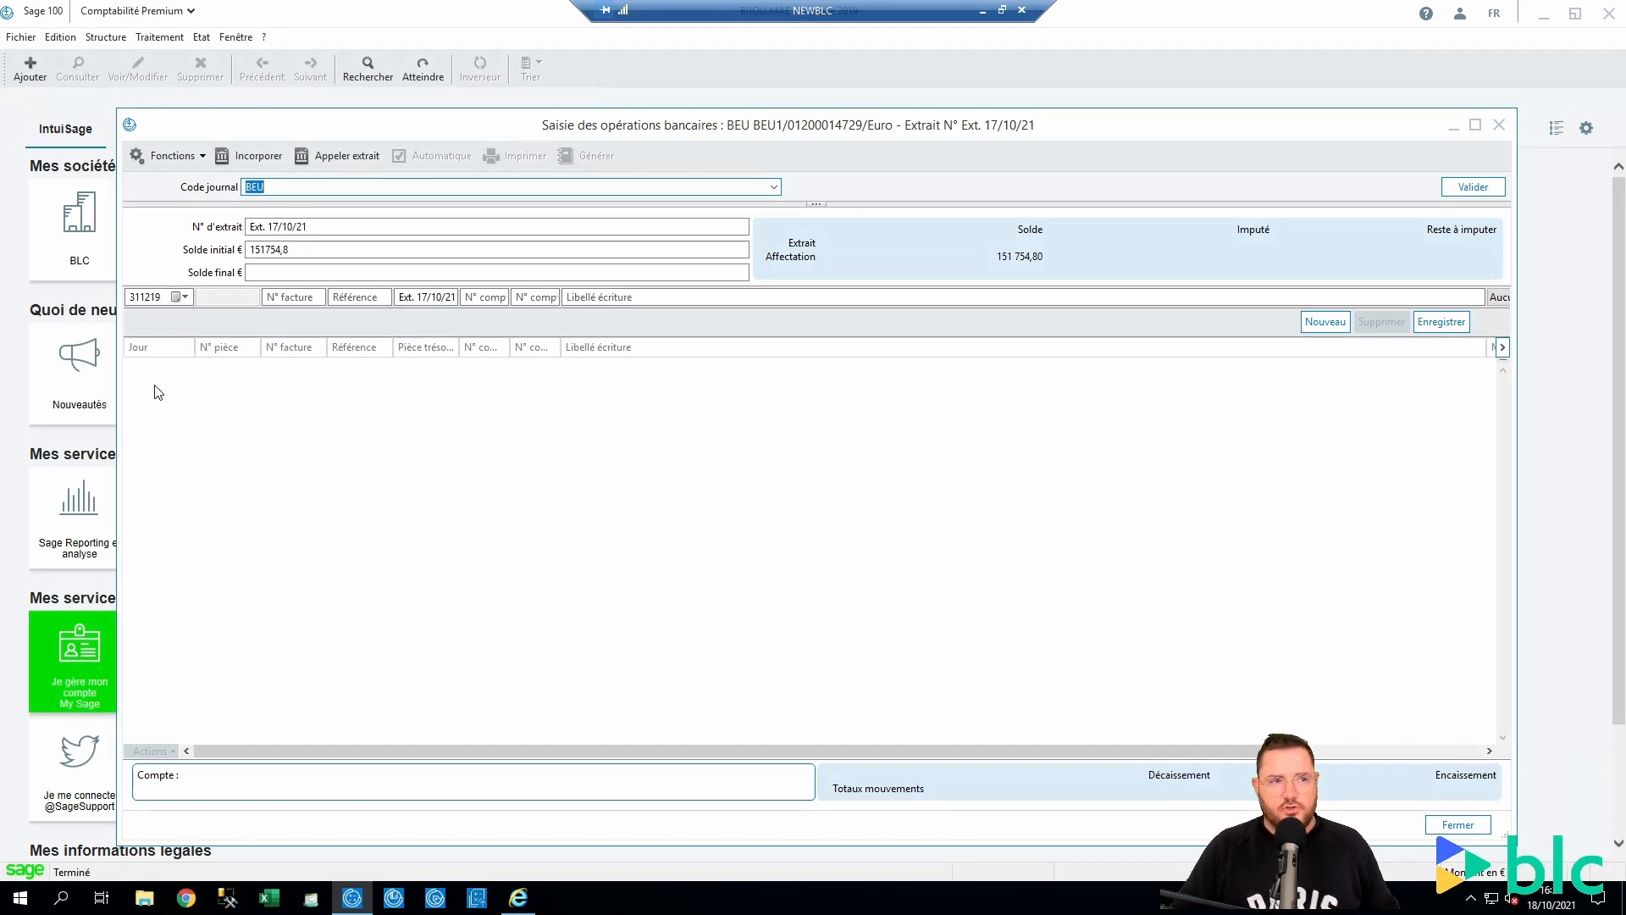
{"action": "left_click", "coordinate": [1499, 125]}
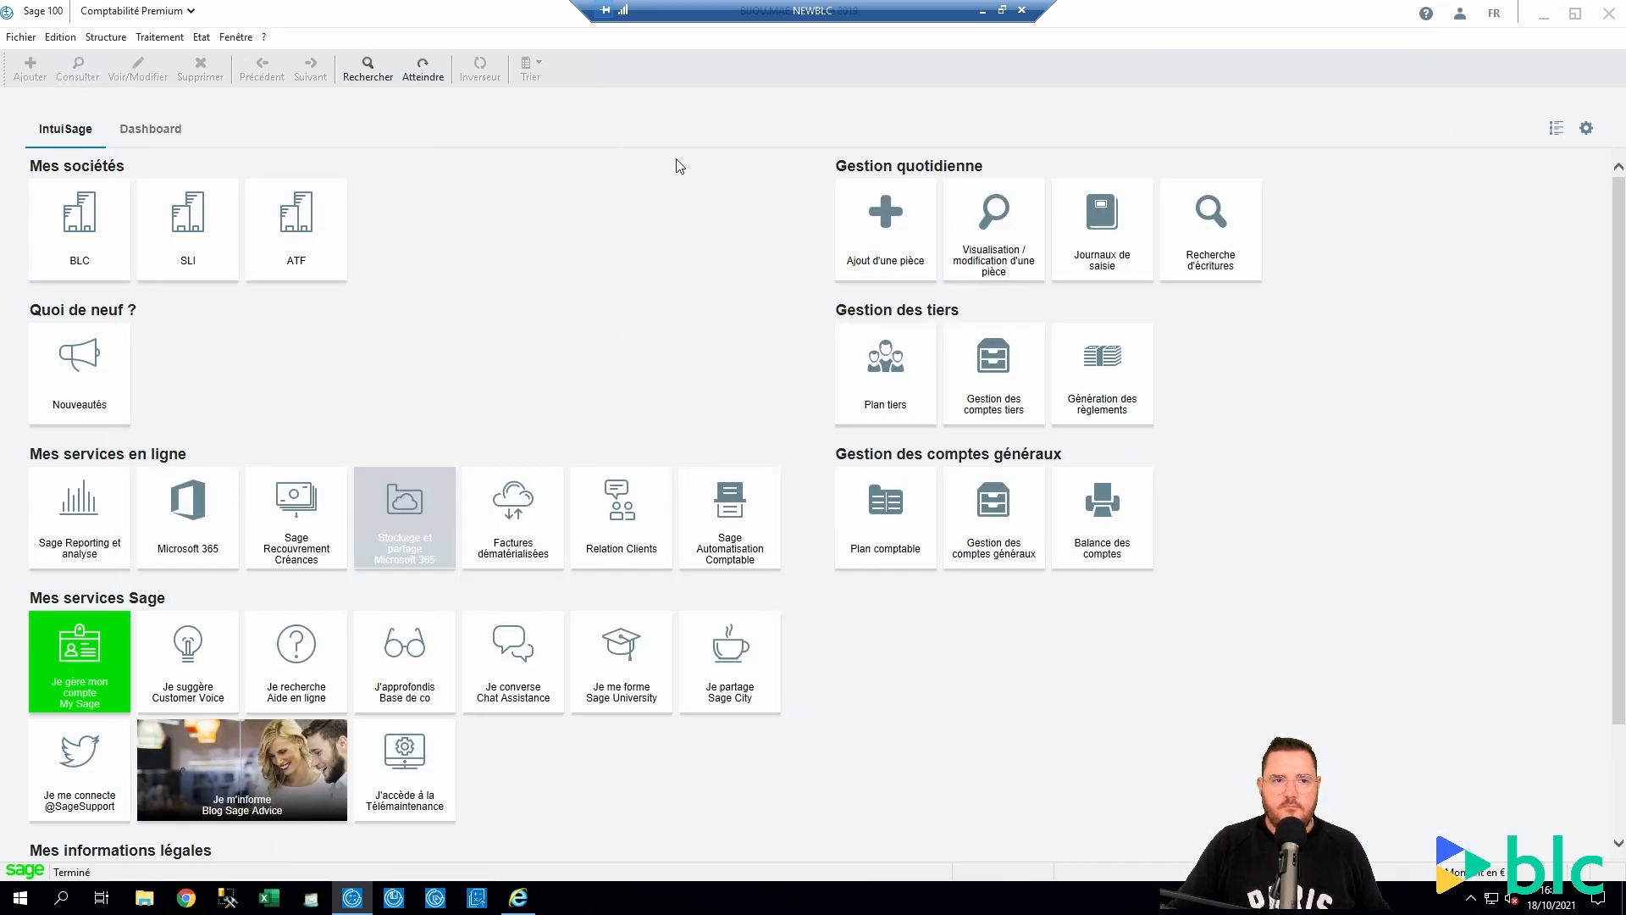
Open the Achats févr.19 journal and add SAGE to the Joaillier Frères piece labels
{"action": "left_click", "coordinate": [160, 37]}
{"action": "left_click", "coordinate": [206, 156]}
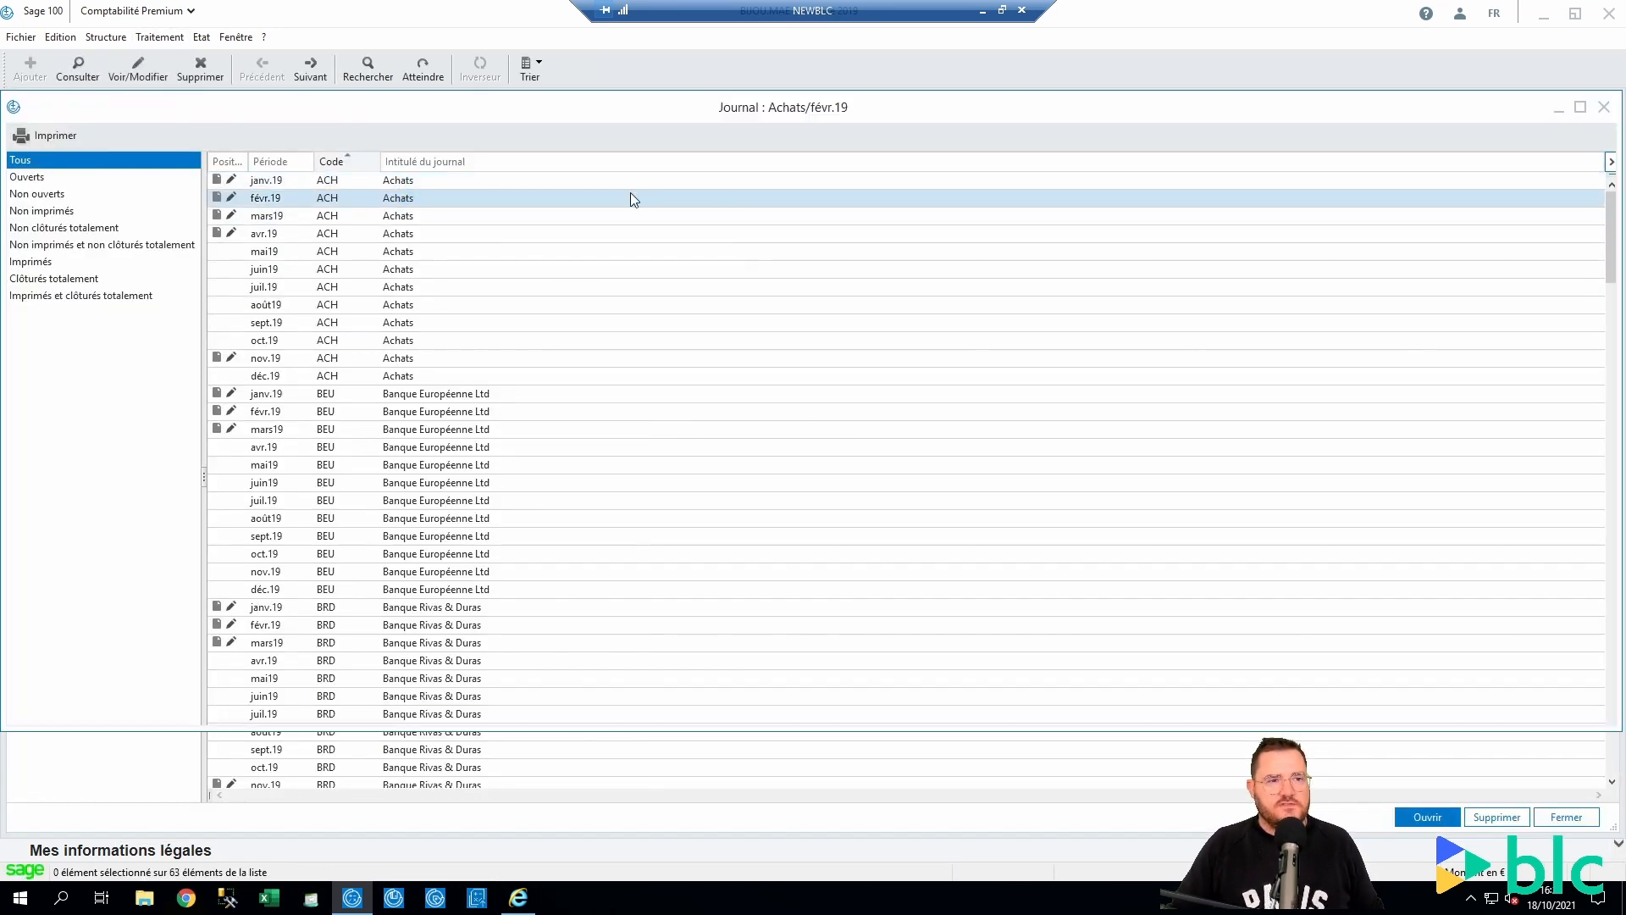
{"action": "double_click", "coordinate": [630, 199]}
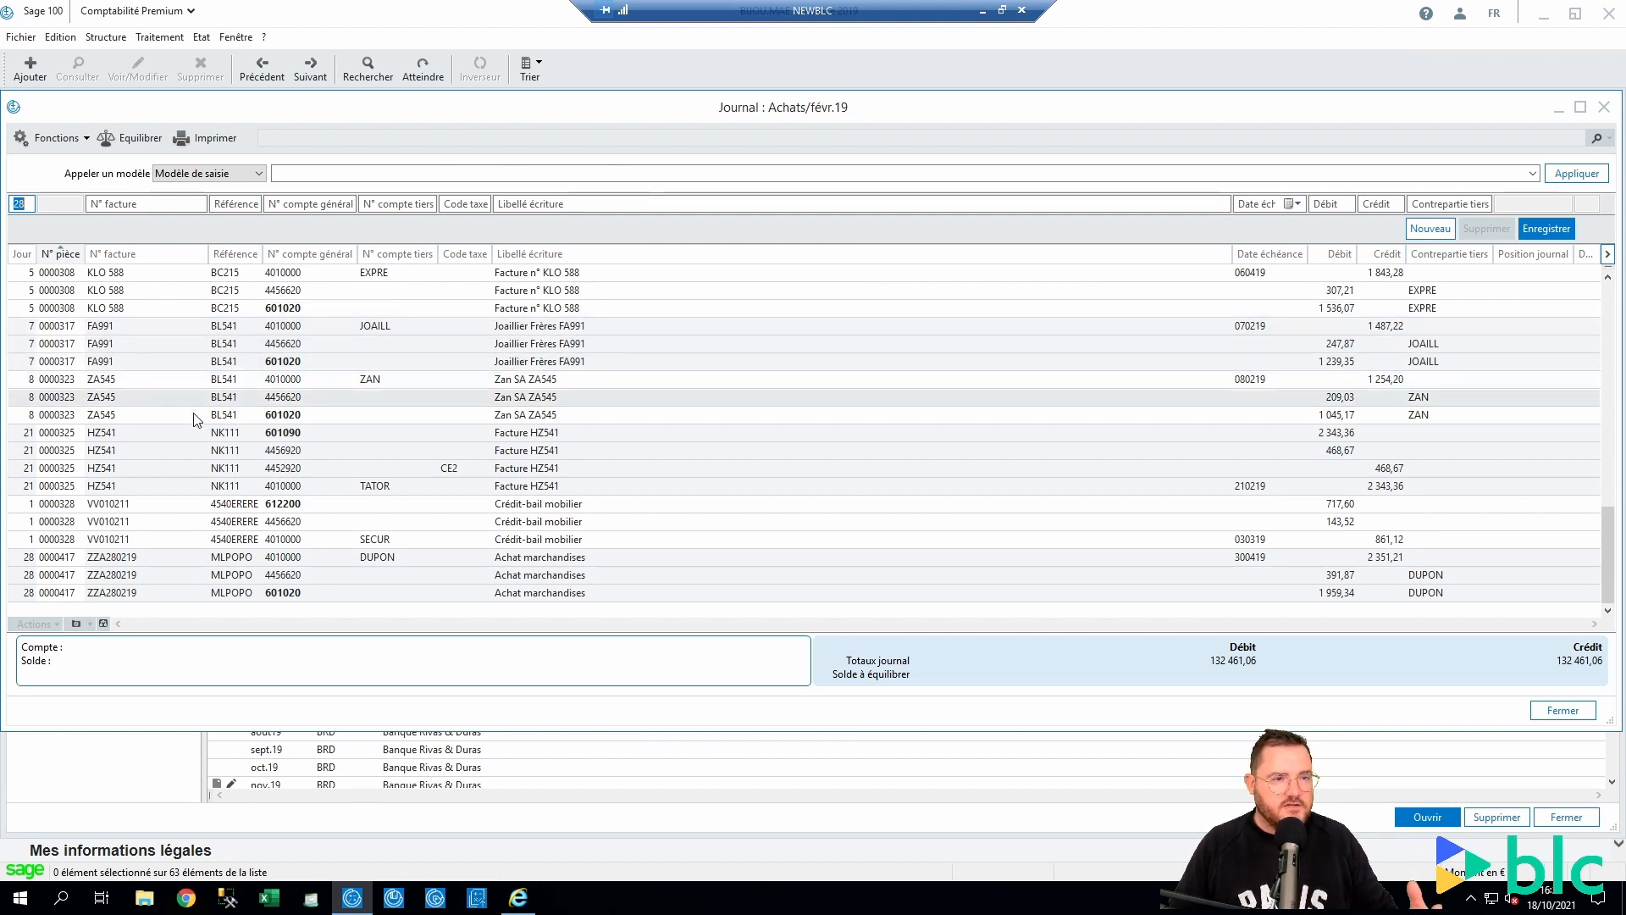
{"action": "left_click", "coordinate": [663, 343]}
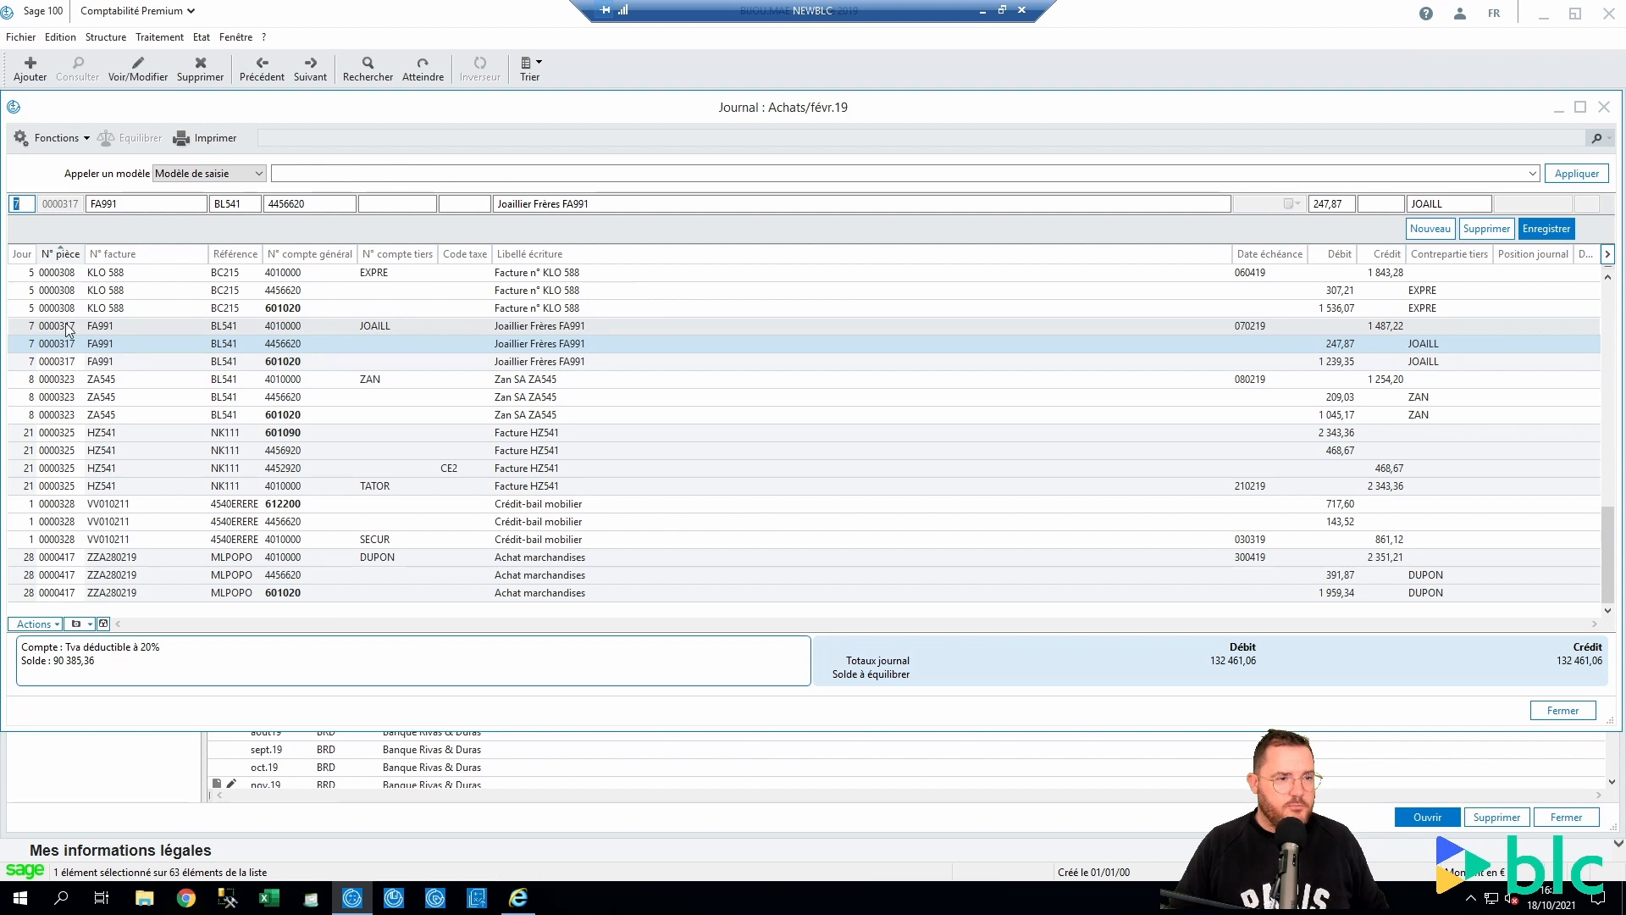
{"action": "left_click", "coordinate": [603, 325]}
{"action": "left_click", "coordinate": [601, 203]}
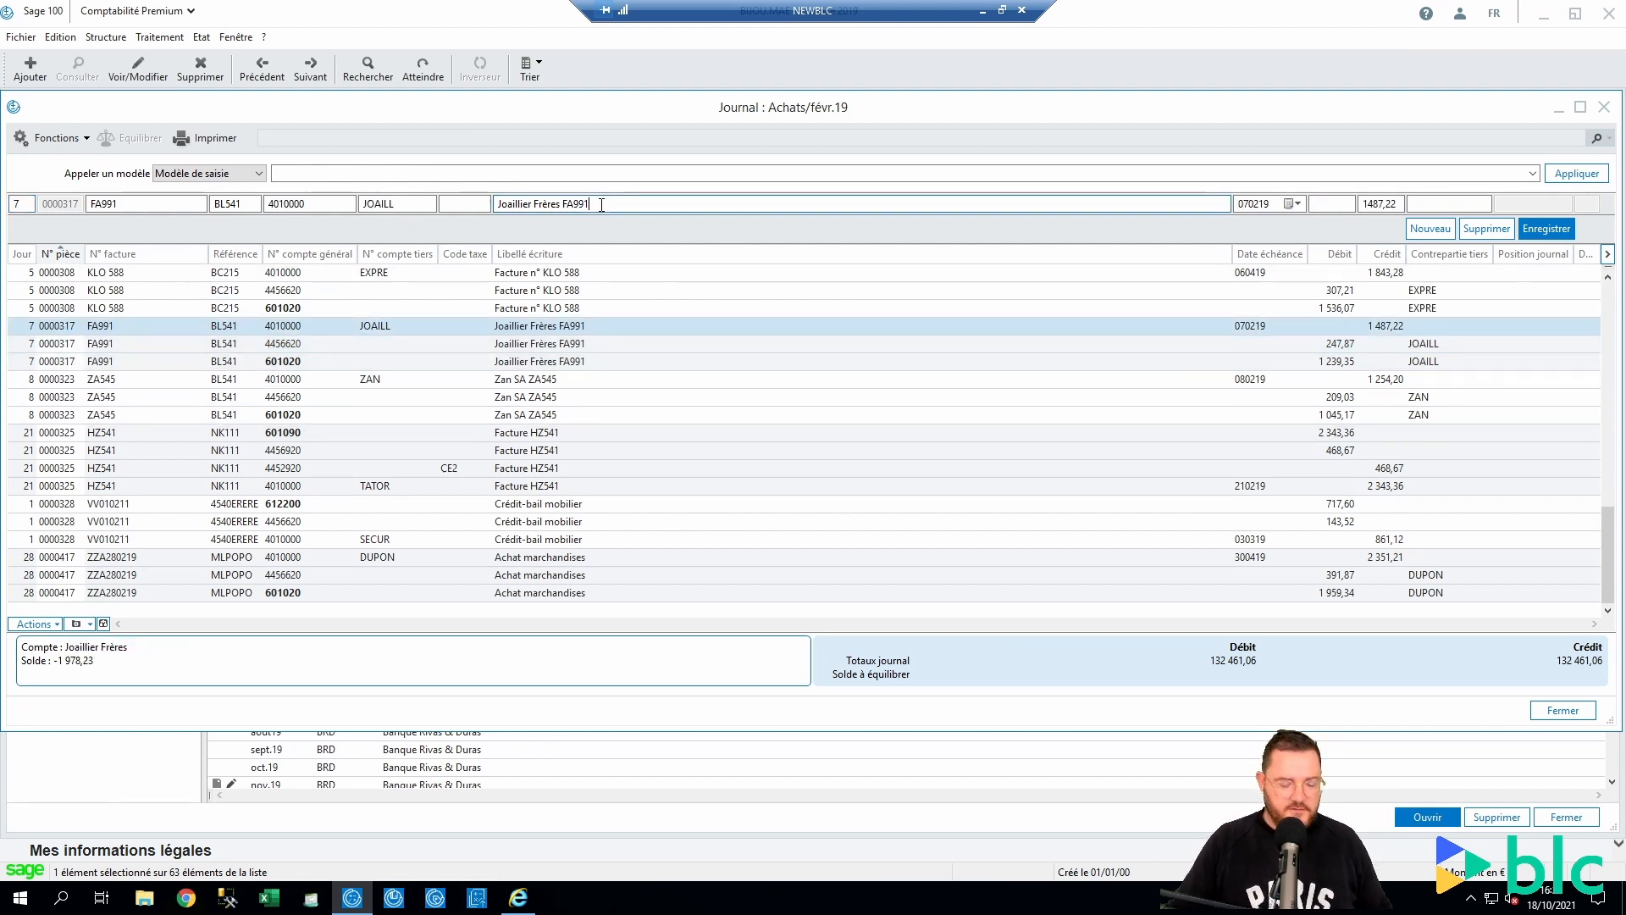
{"action": "type", "text": "SAGE100cv8"}
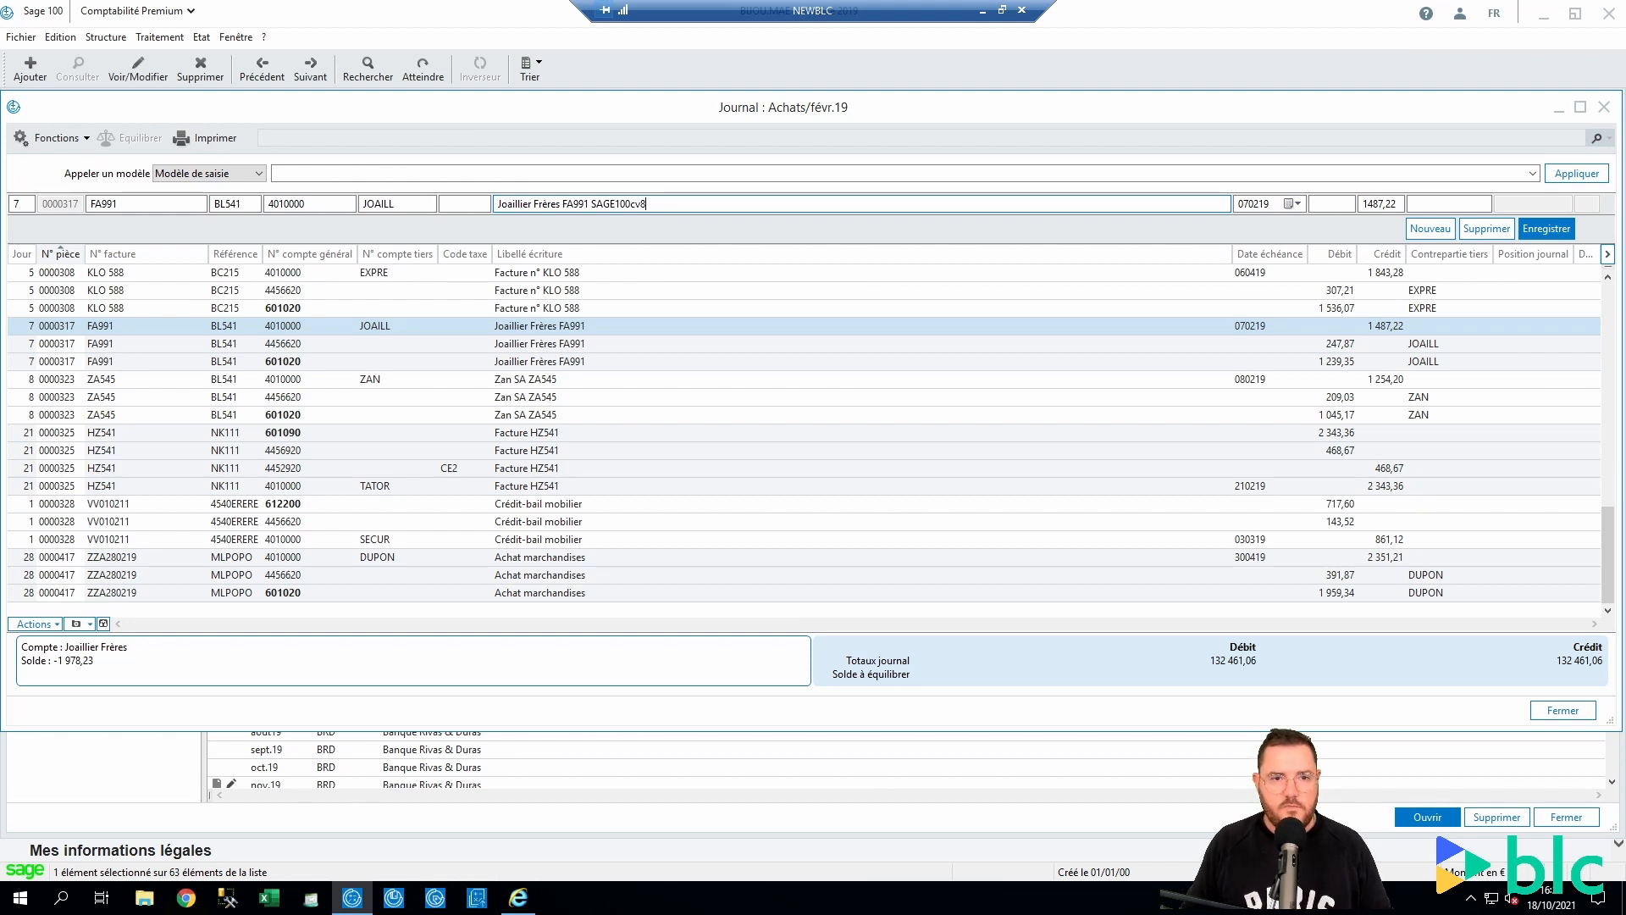
{"action": "key", "text": "Return"}
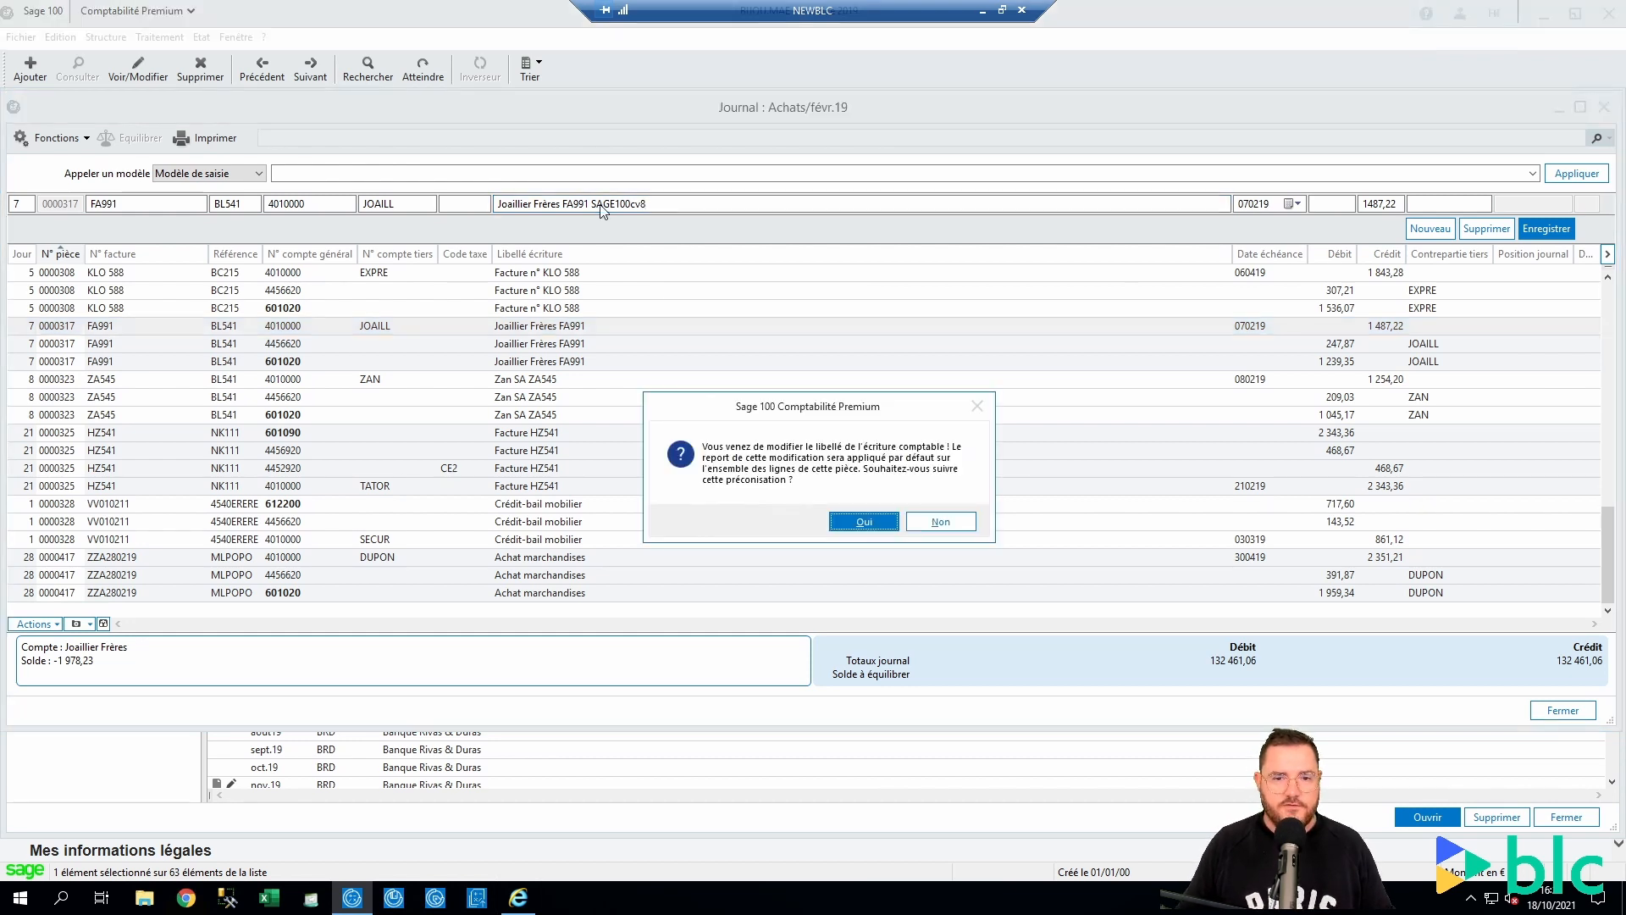
{"action": "left_click", "coordinate": [878, 524]}
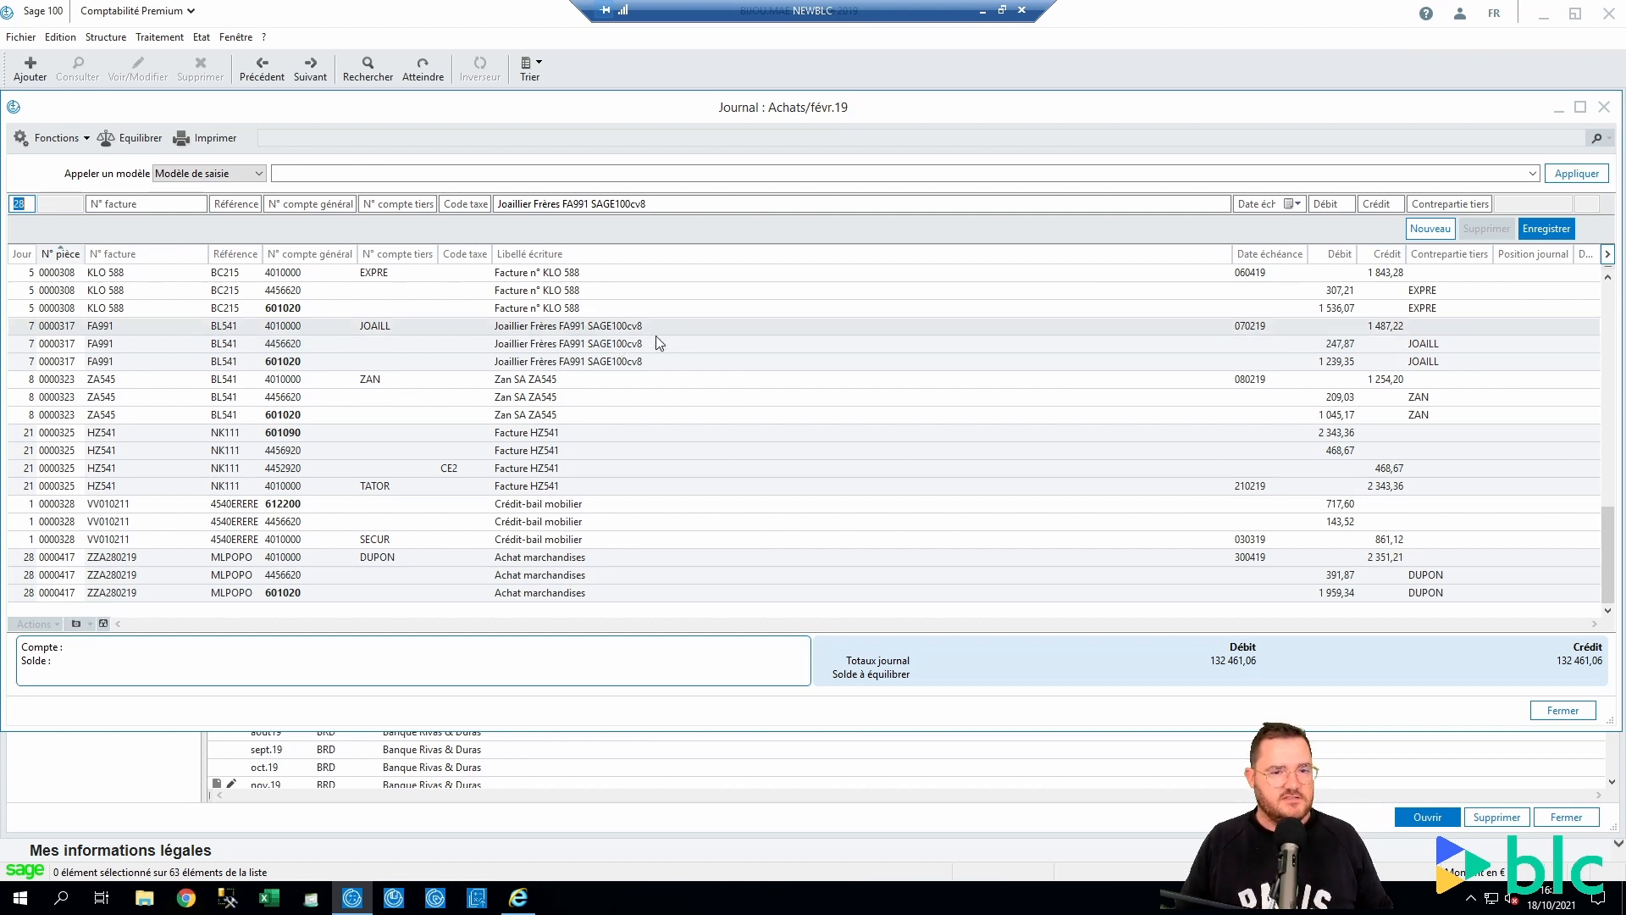
Change invoice number HZ541 to HZ54115 on every line of the piece
{"action": "left_click", "coordinate": [540, 433]}
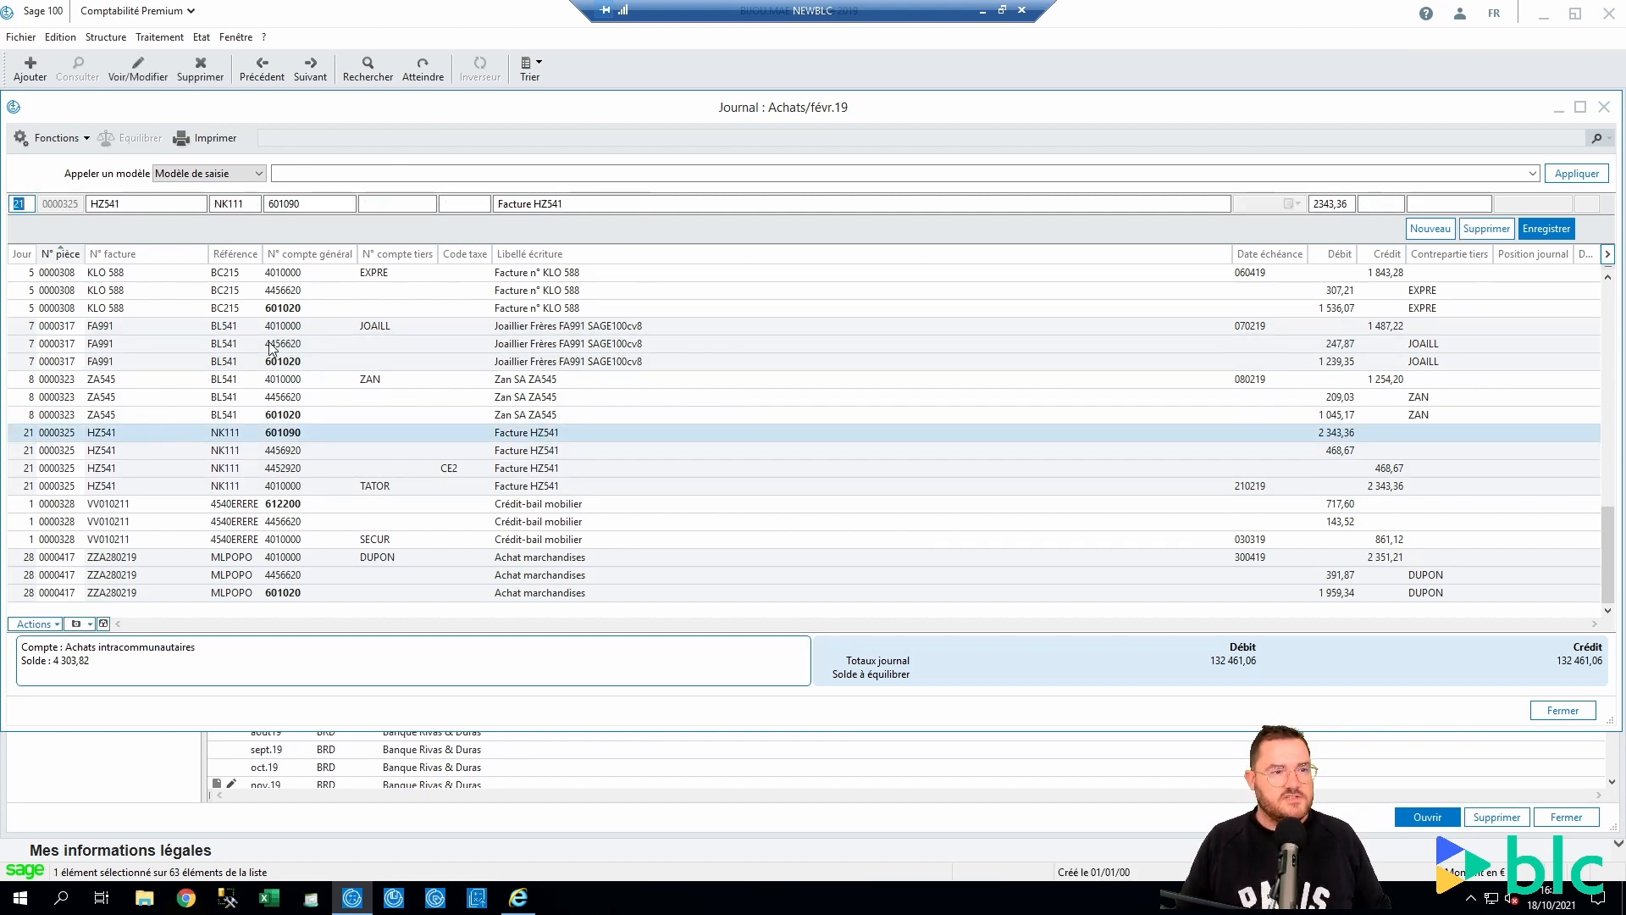
{"action": "left_click", "coordinate": [162, 204]}
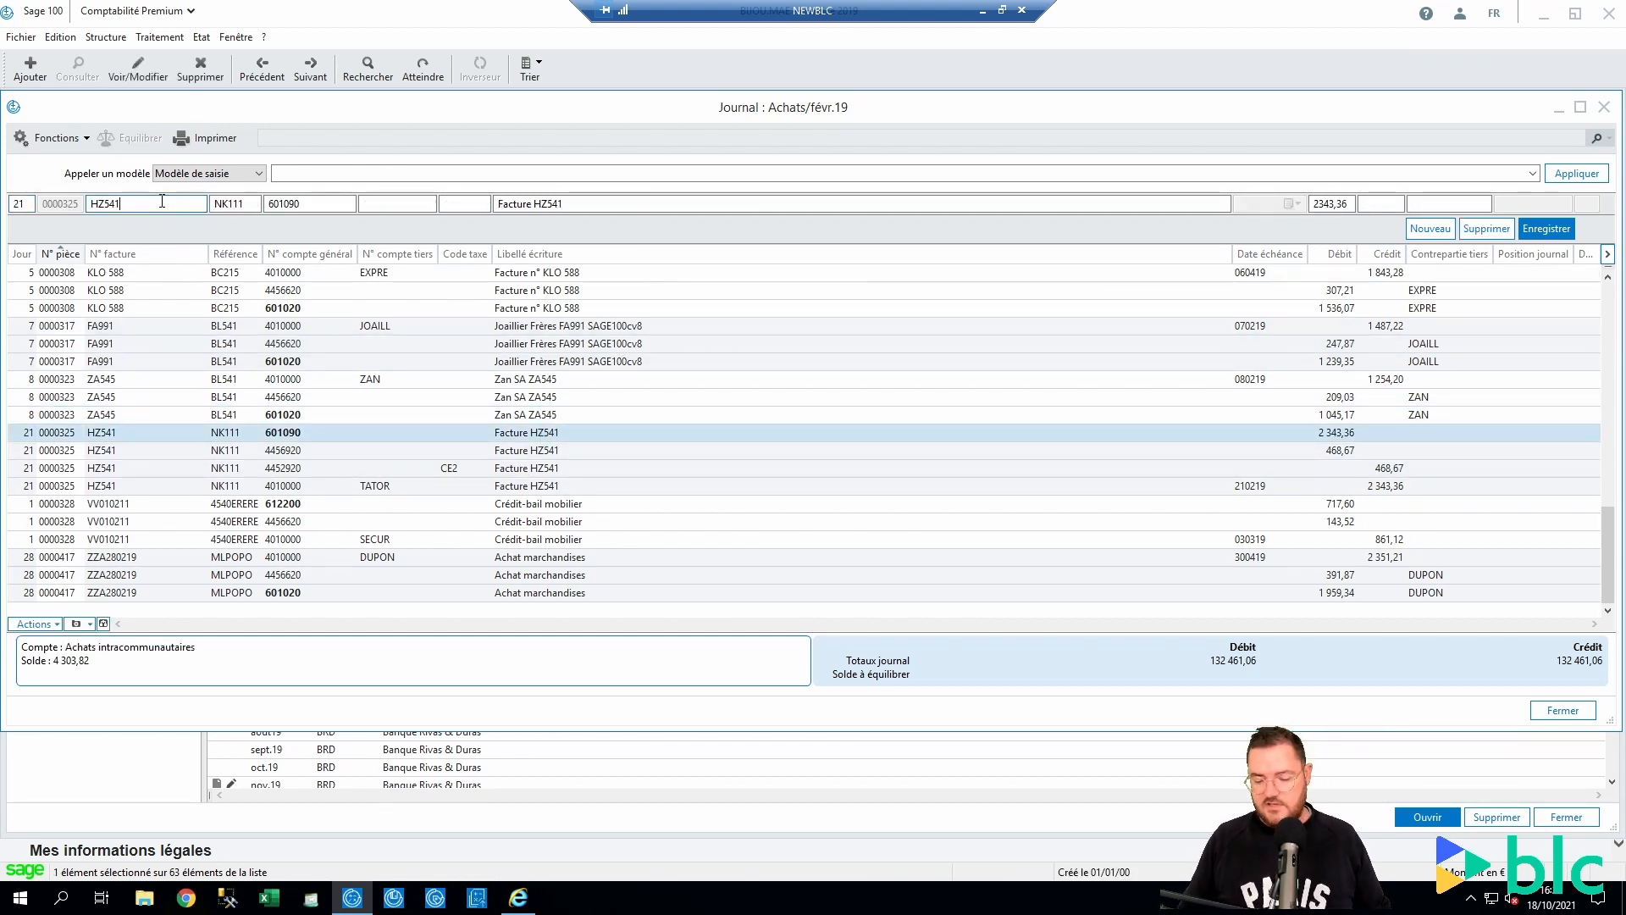
{"action": "type", "text": "15"}
{"action": "key", "text": "Tab"}
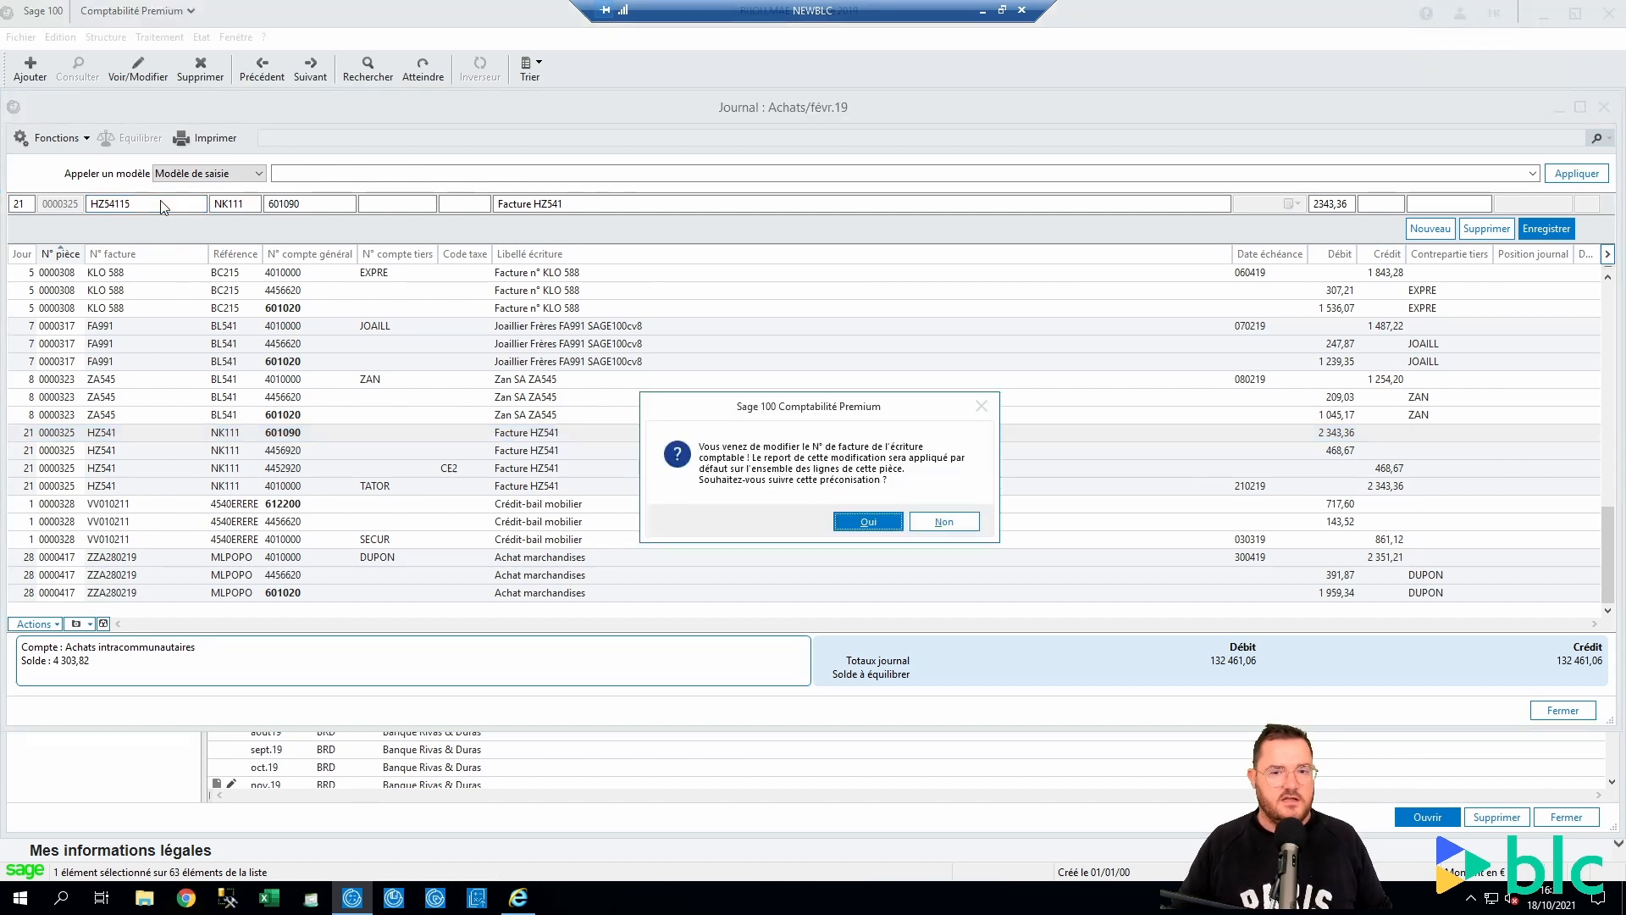
{"action": "left_click", "coordinate": [847, 527]}
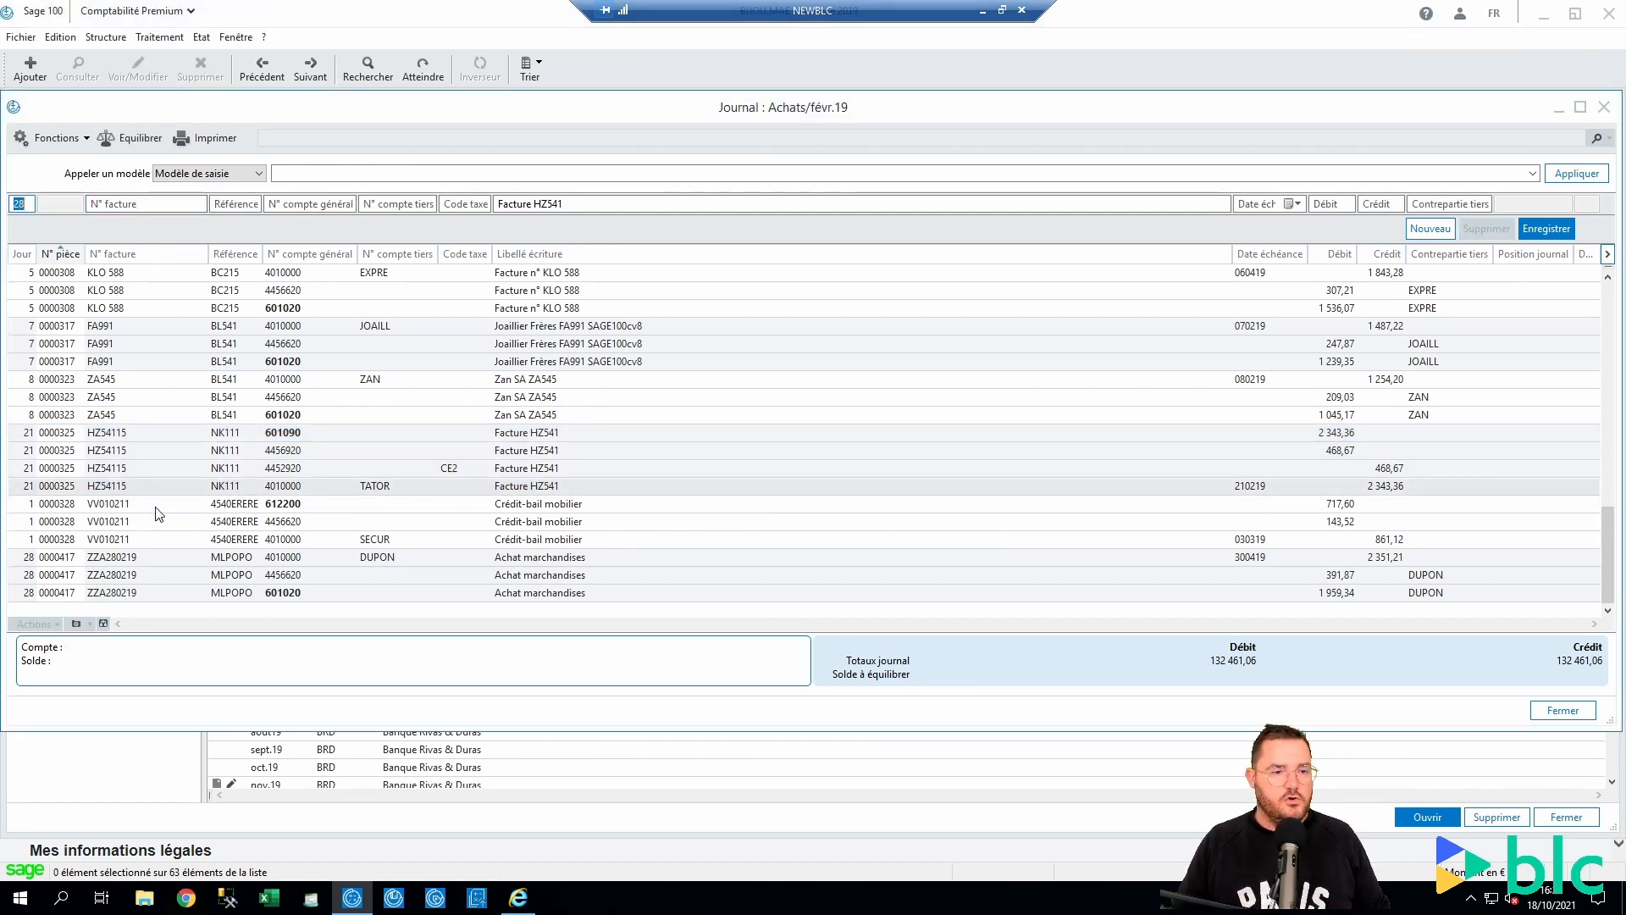
Change the Crédit-bail line's reference 4540ERERE to 4540ERERE100 across the whole piece
{"action": "left_click", "coordinate": [474, 504]}
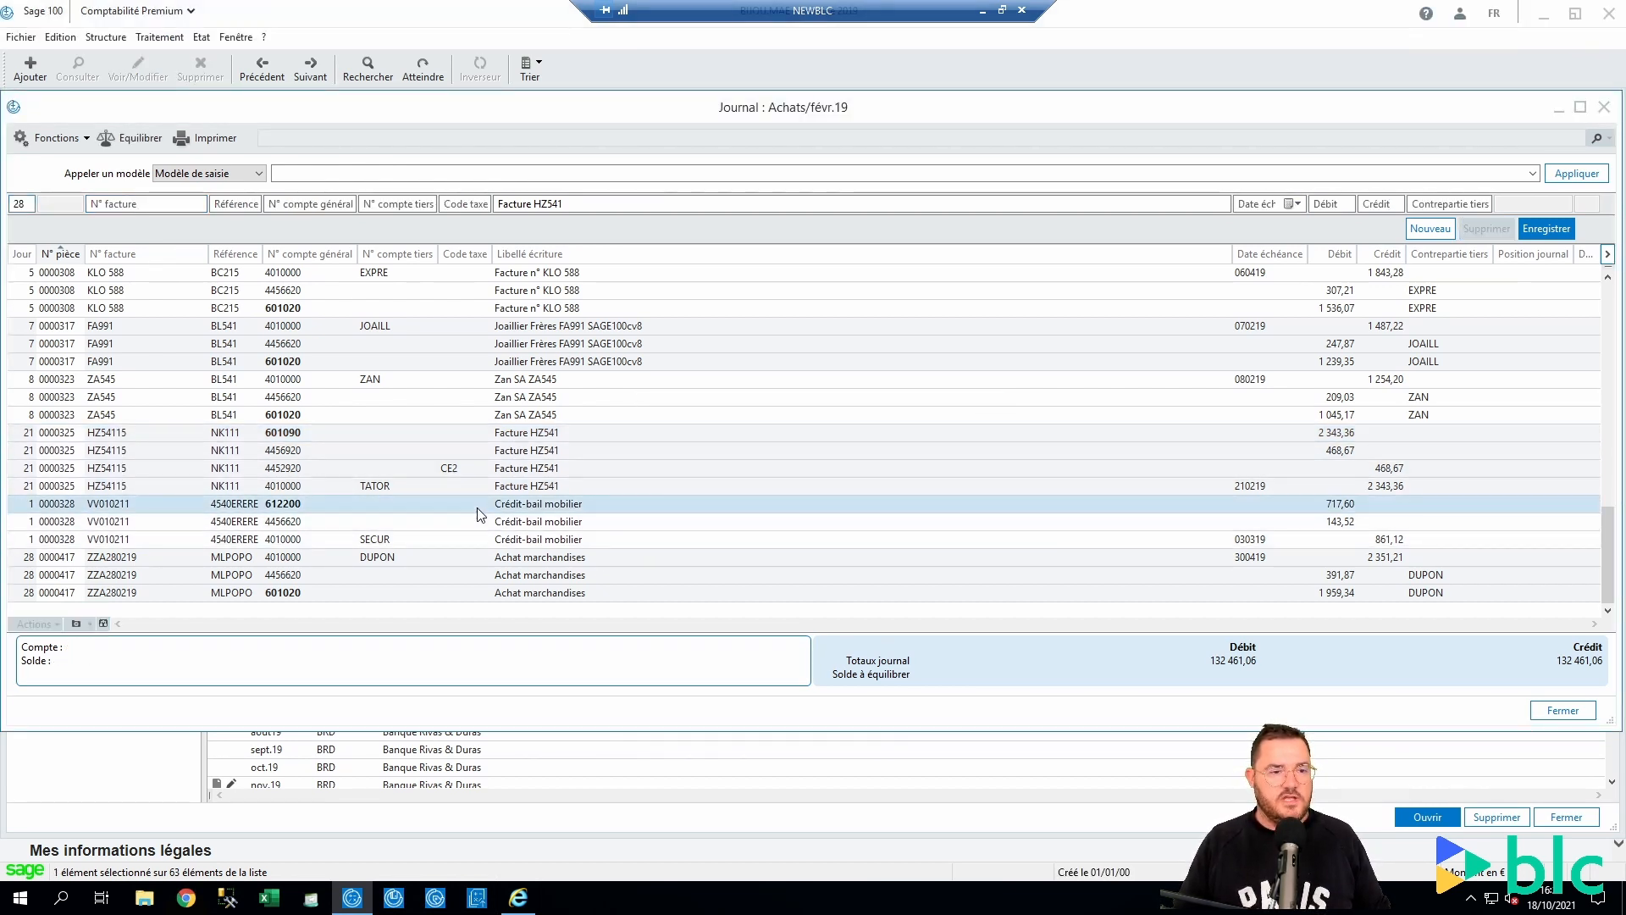
{"action": "left_click", "coordinate": [248, 203]}
{"action": "left_click_drag", "start_coordinate": [224, 204], "coordinate": [254, 203]}
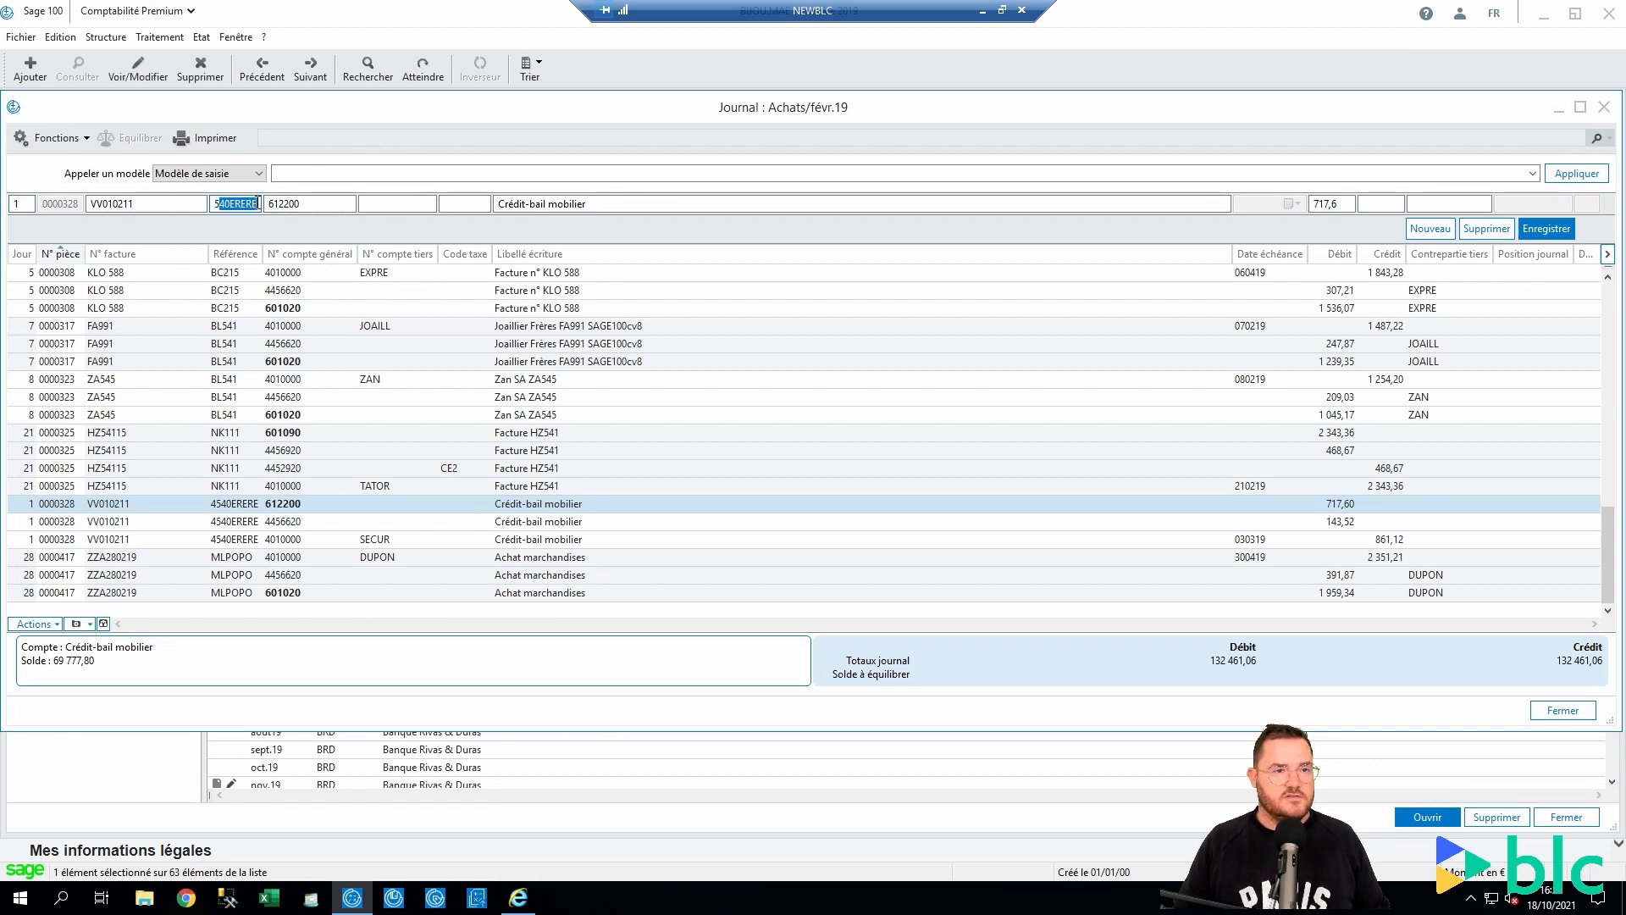
{"action": "left_click", "coordinate": [258, 207]}
{"action": "type", "text": "100"}
{"action": "key", "text": "Tab"}
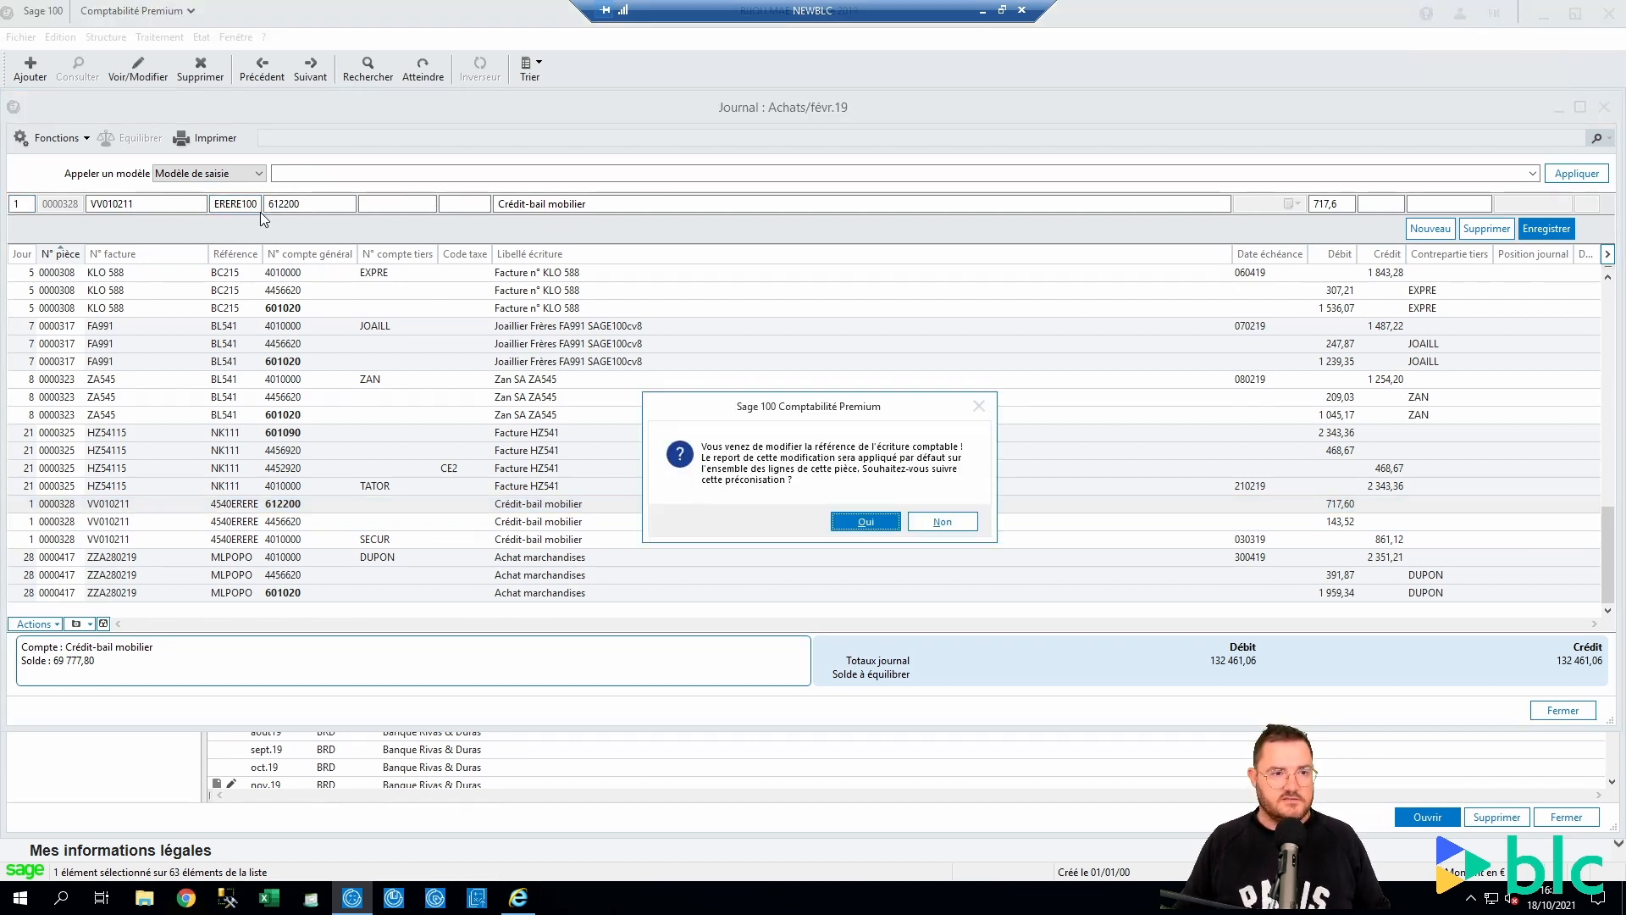
{"action": "key", "text": "Return"}
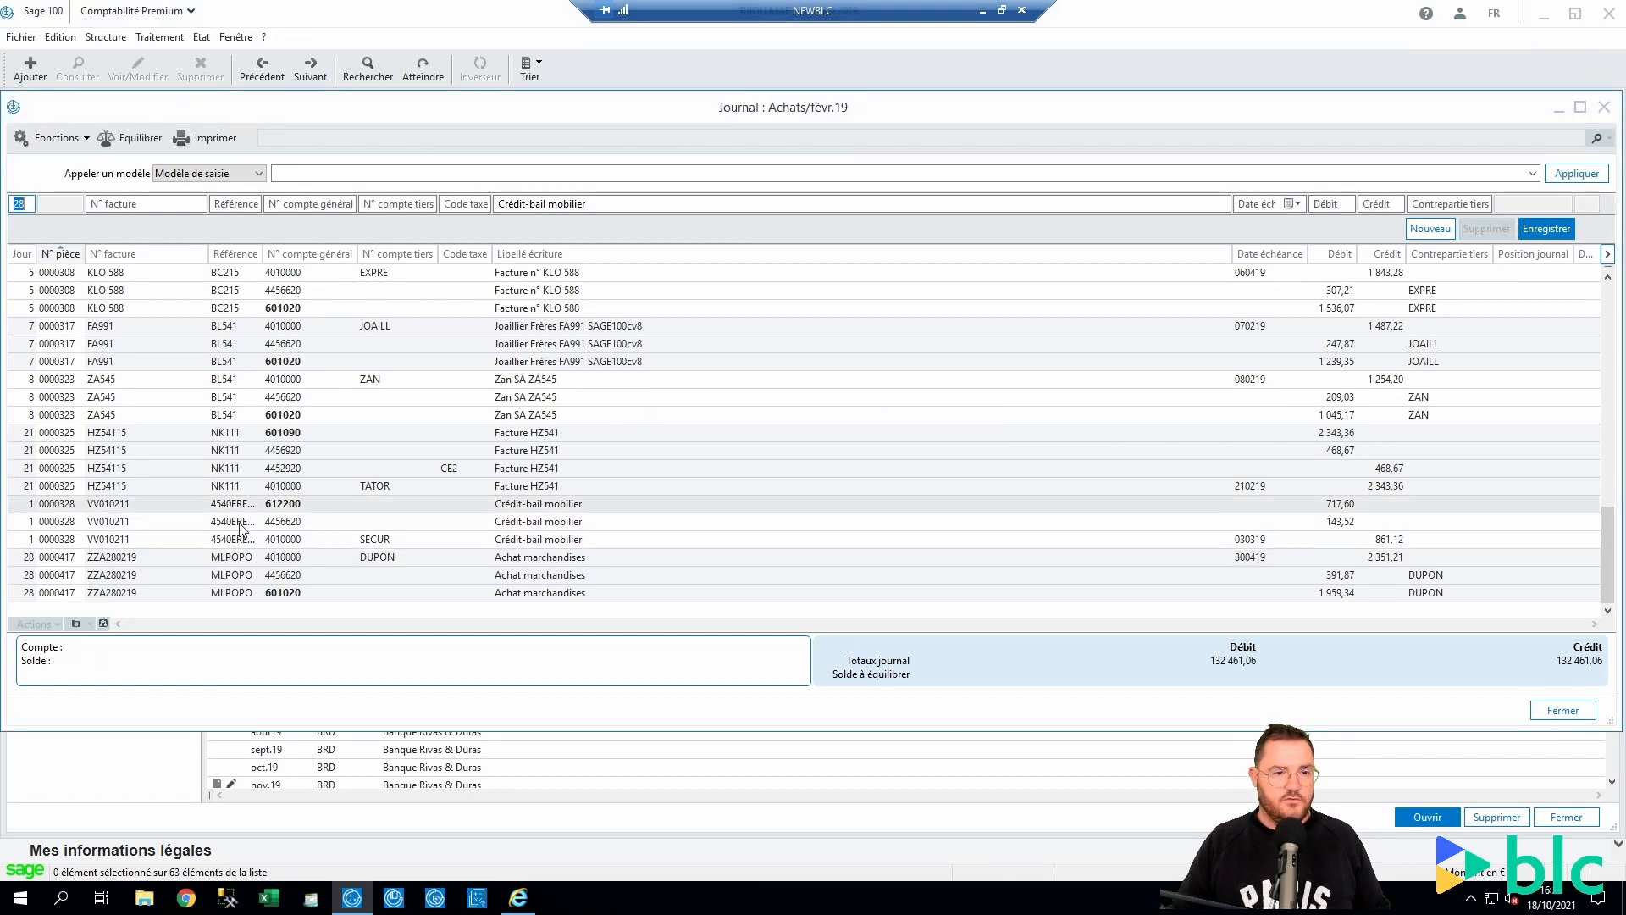
Widen the Référence column and check the KLO 588, DUPON and SECUR line references
{"action": "left_click", "coordinate": [267, 272]}
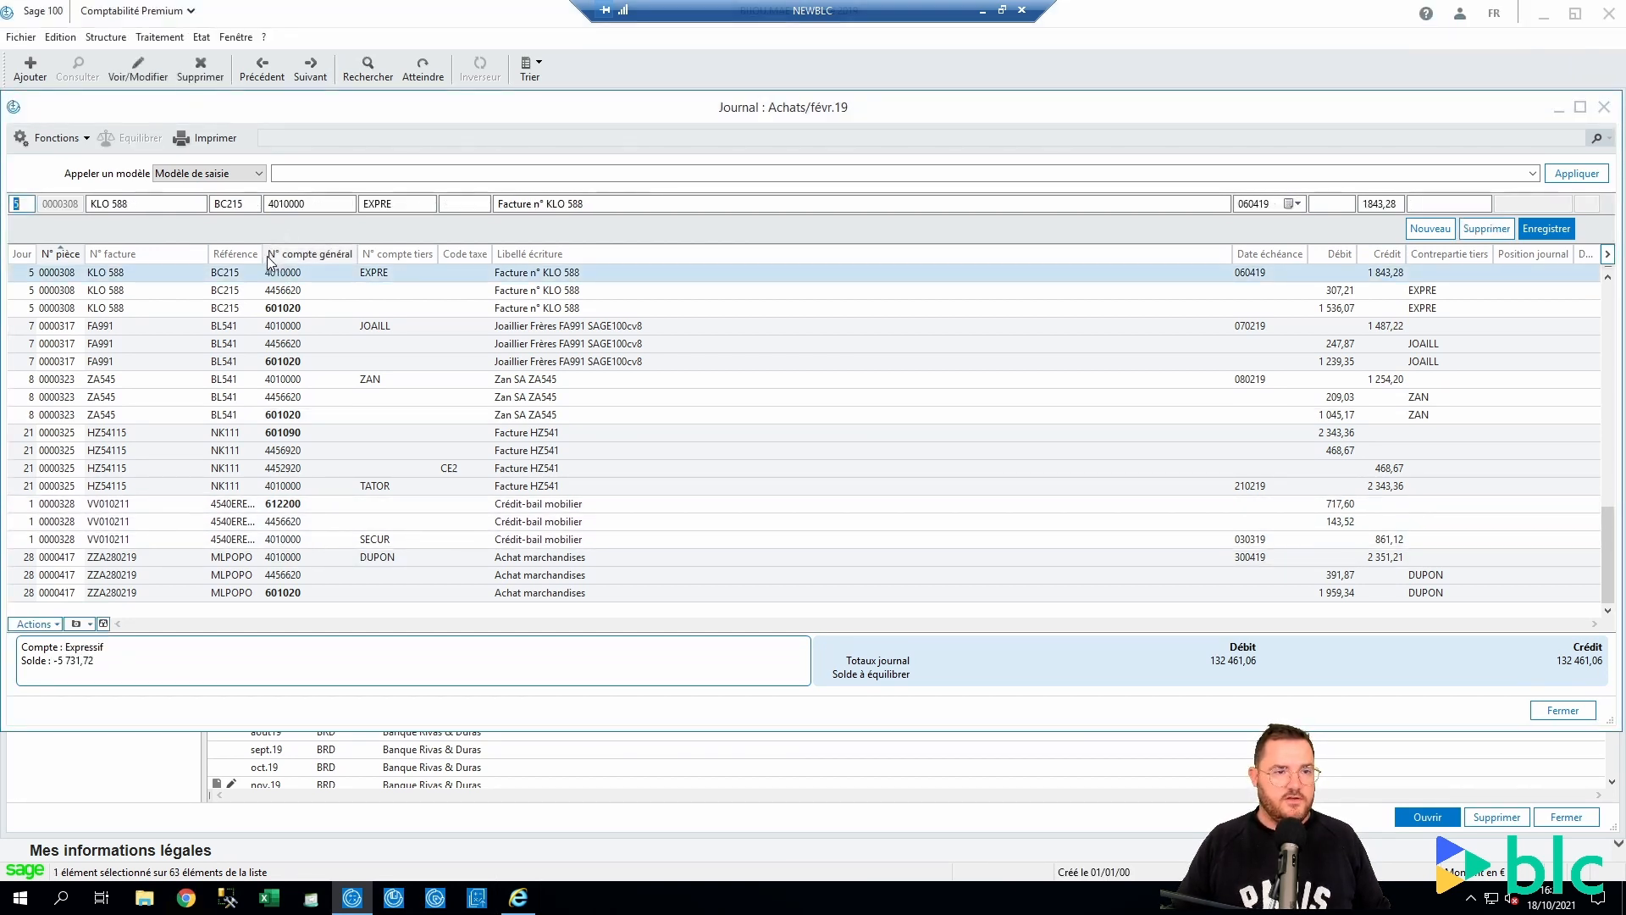
{"action": "left_click_drag", "start_coordinate": [262, 255], "coordinate": [325, 255]}
{"action": "left_click", "coordinate": [635, 556]}
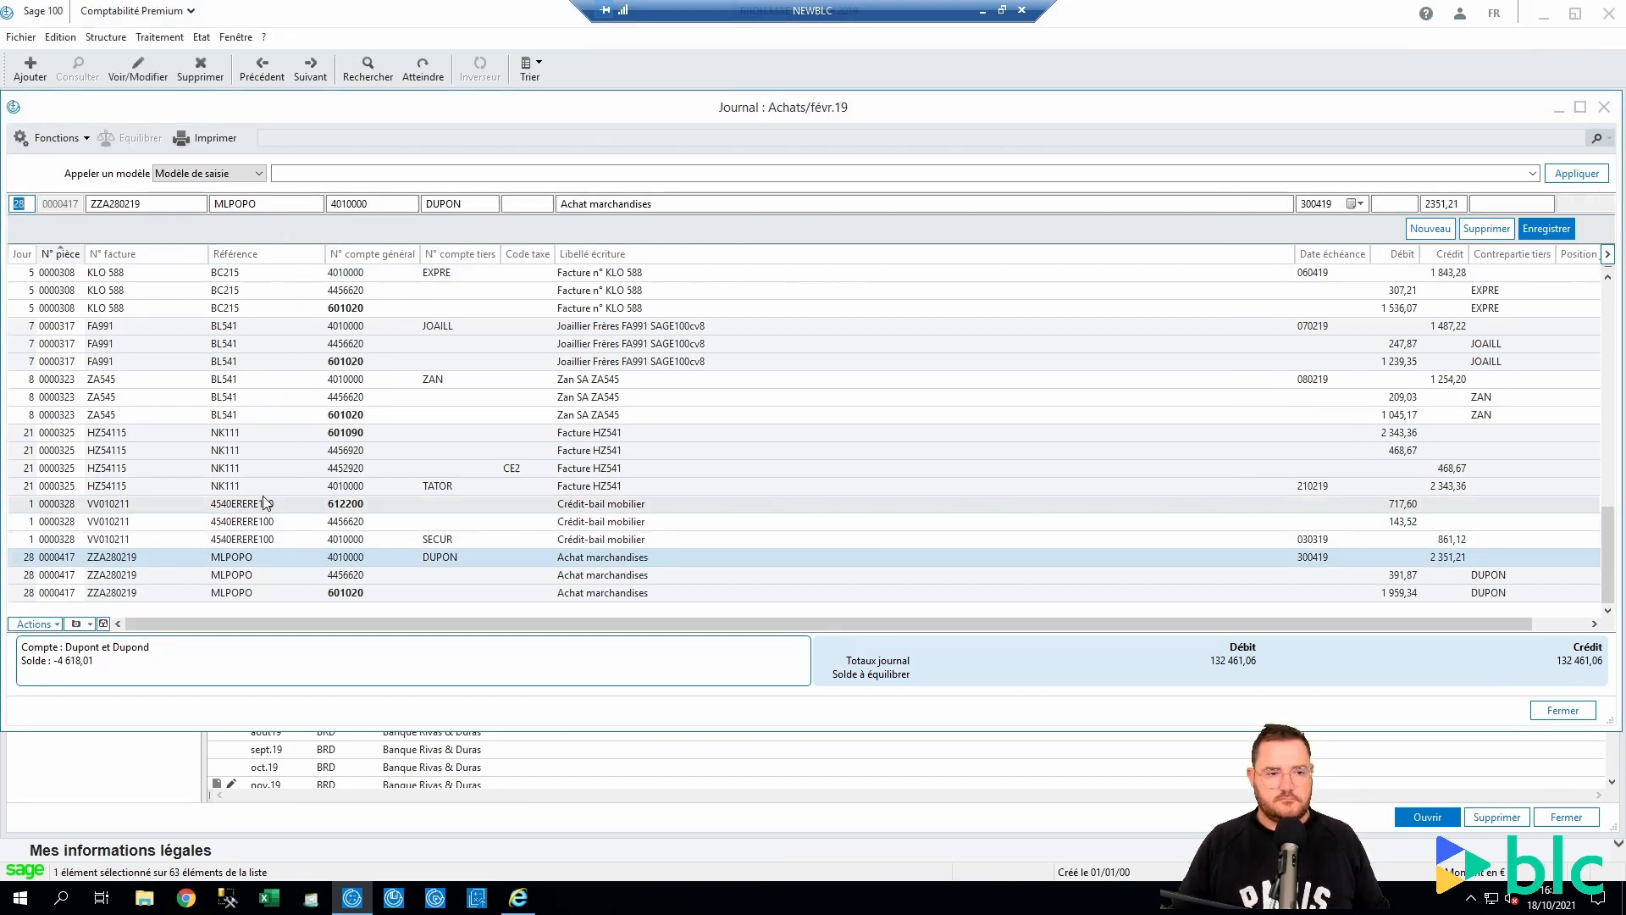
{"action": "left_click", "coordinate": [639, 545]}
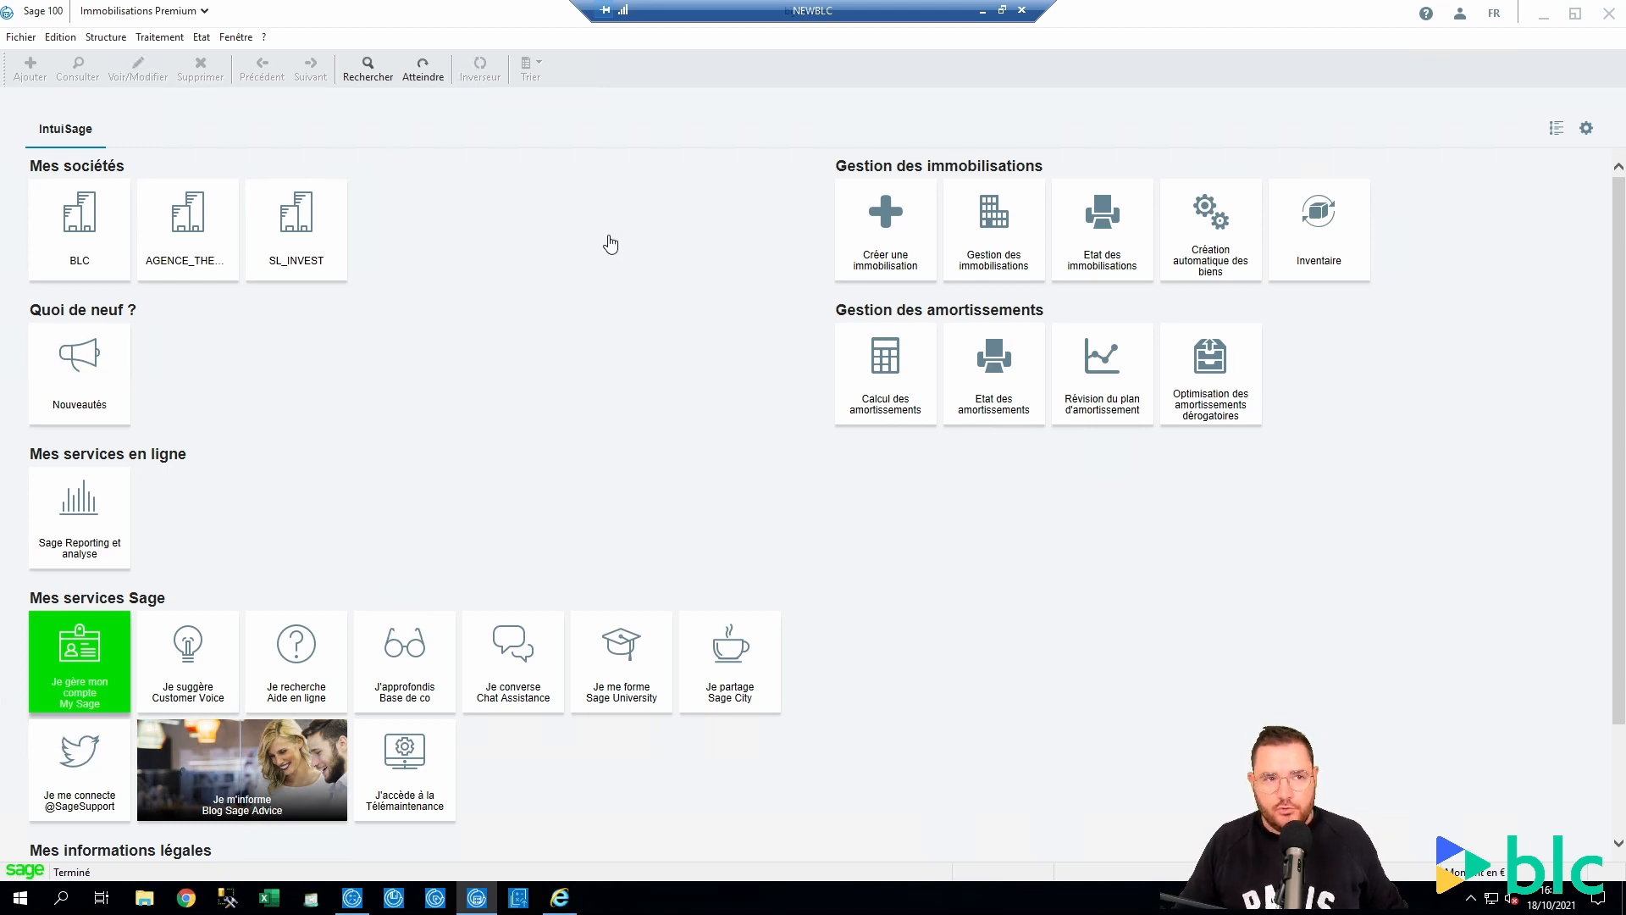
Open Plan tiers through Structure > Comptabilité
{"action": "left_click", "coordinate": [107, 42]}
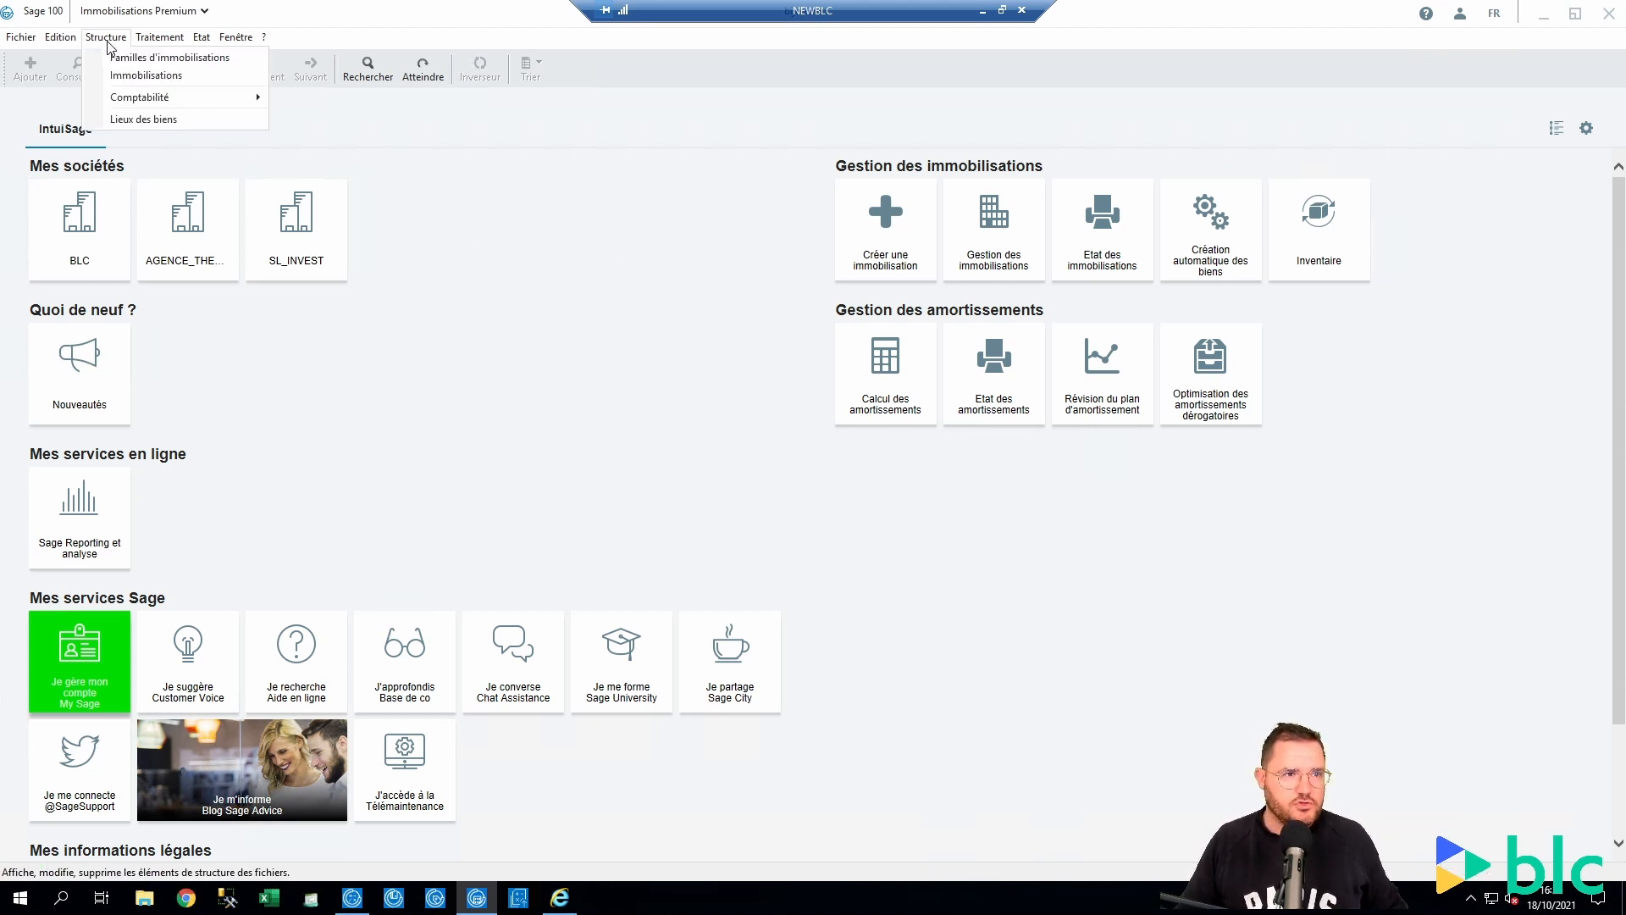
{"action": "mouse_move", "coordinate": [102, 105]}
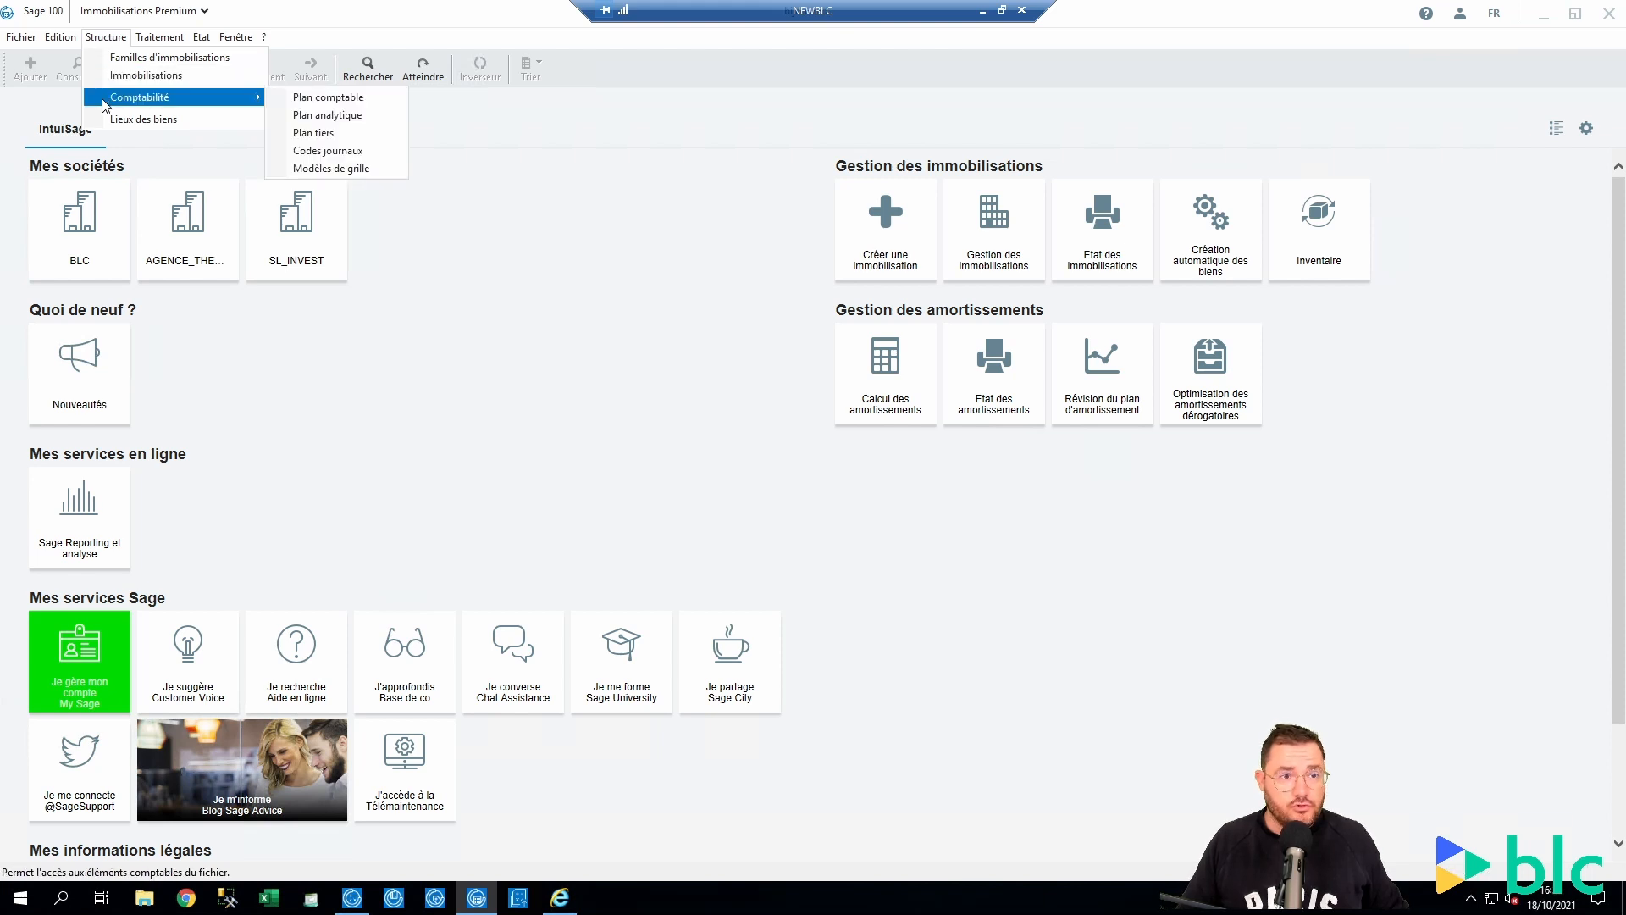
{"action": "left_click", "coordinate": [337, 139]}
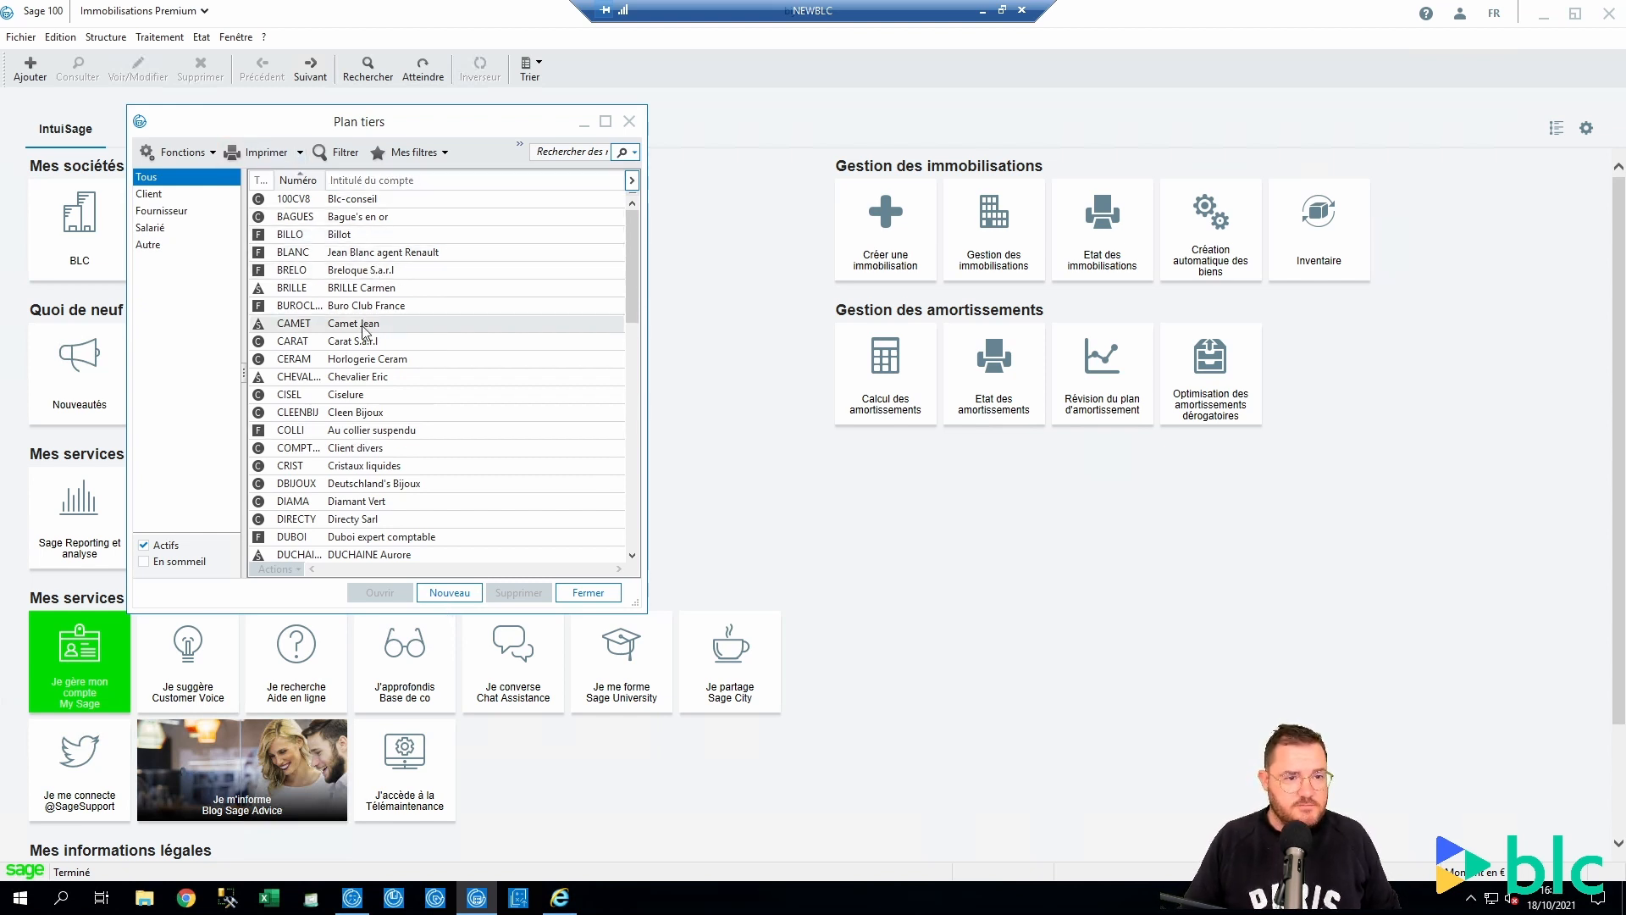
Sort by account number, open 100CV8 Blc-conseil, review its address, then close without saving
{"action": "left_click", "coordinate": [300, 181]}
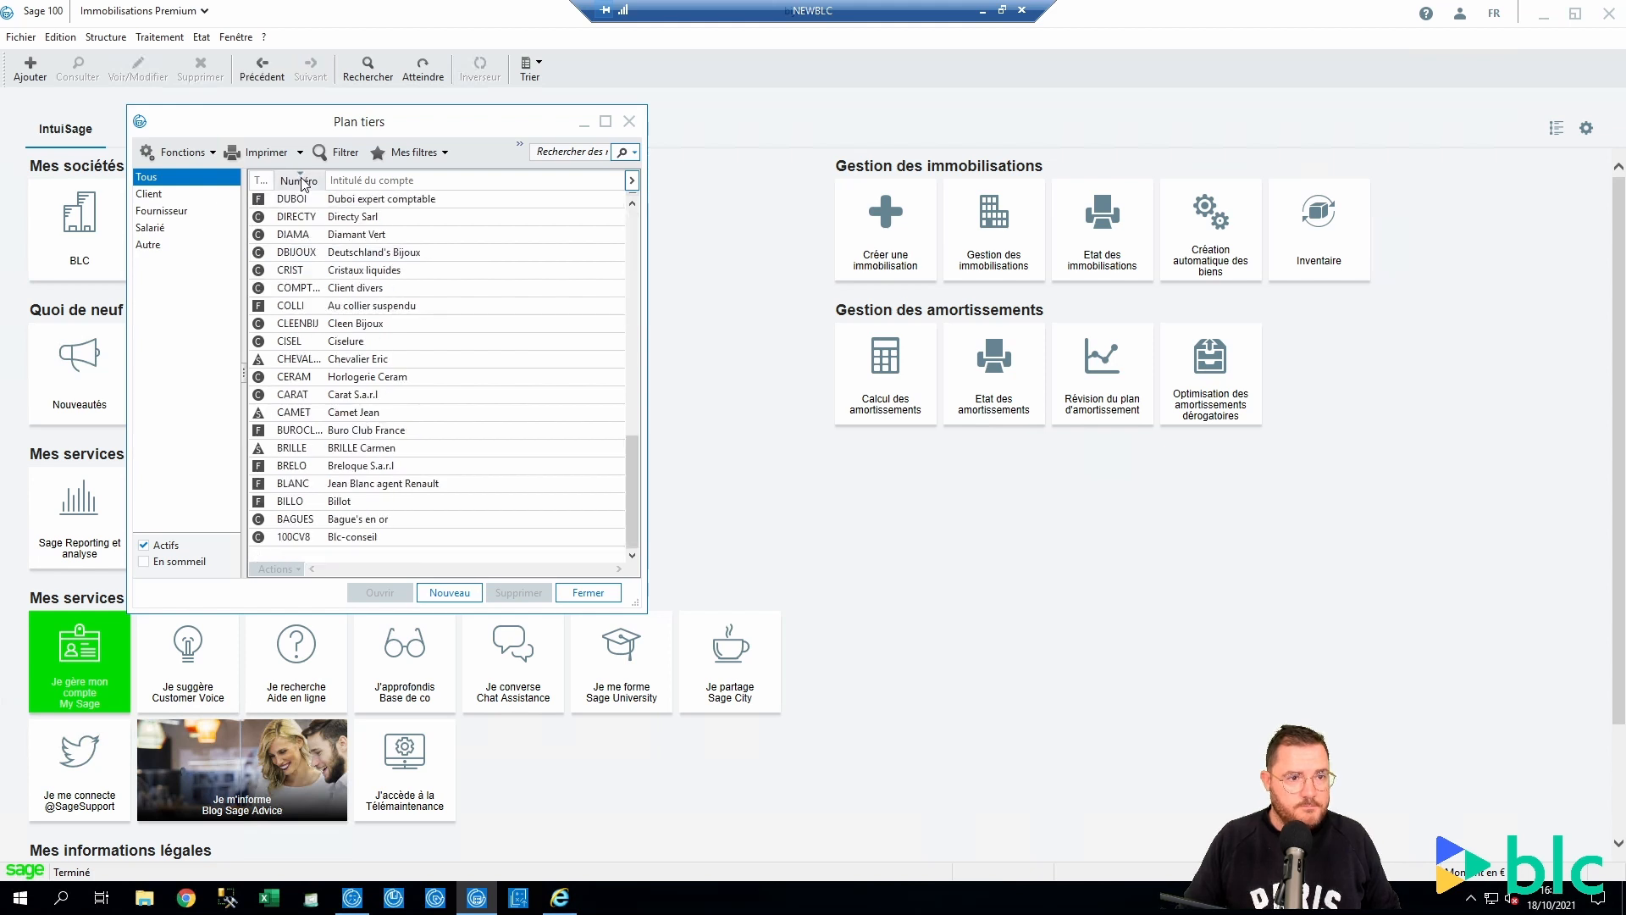
{"action": "left_click", "coordinate": [301, 181]}
{"action": "double_click", "coordinate": [301, 198]}
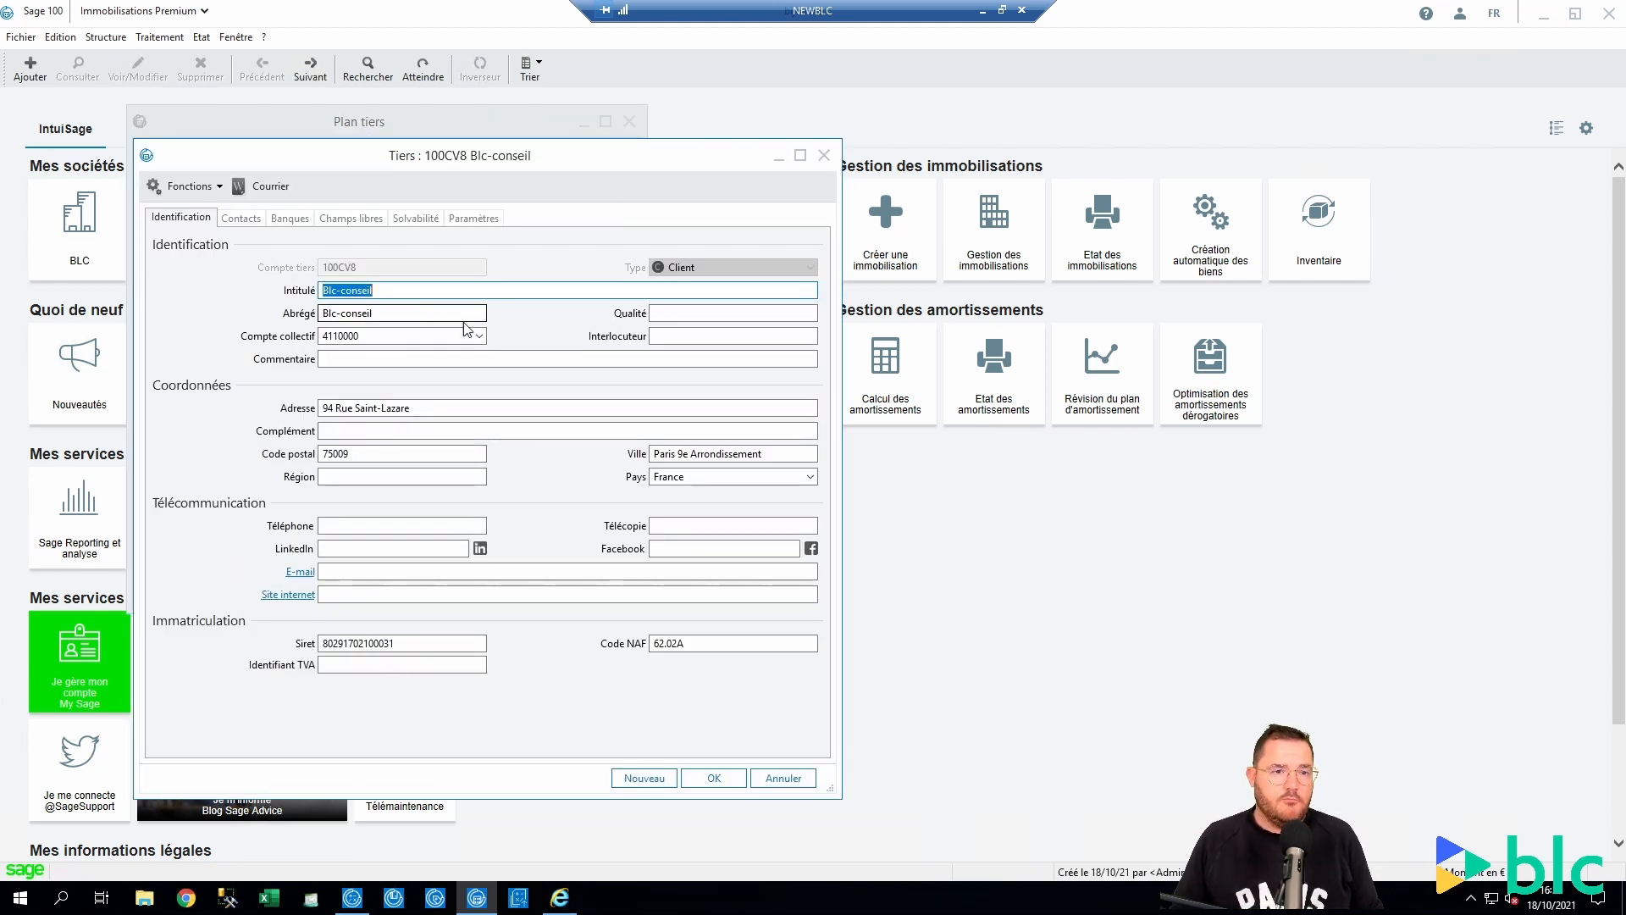
{"action": "left_click", "coordinate": [458, 409]}
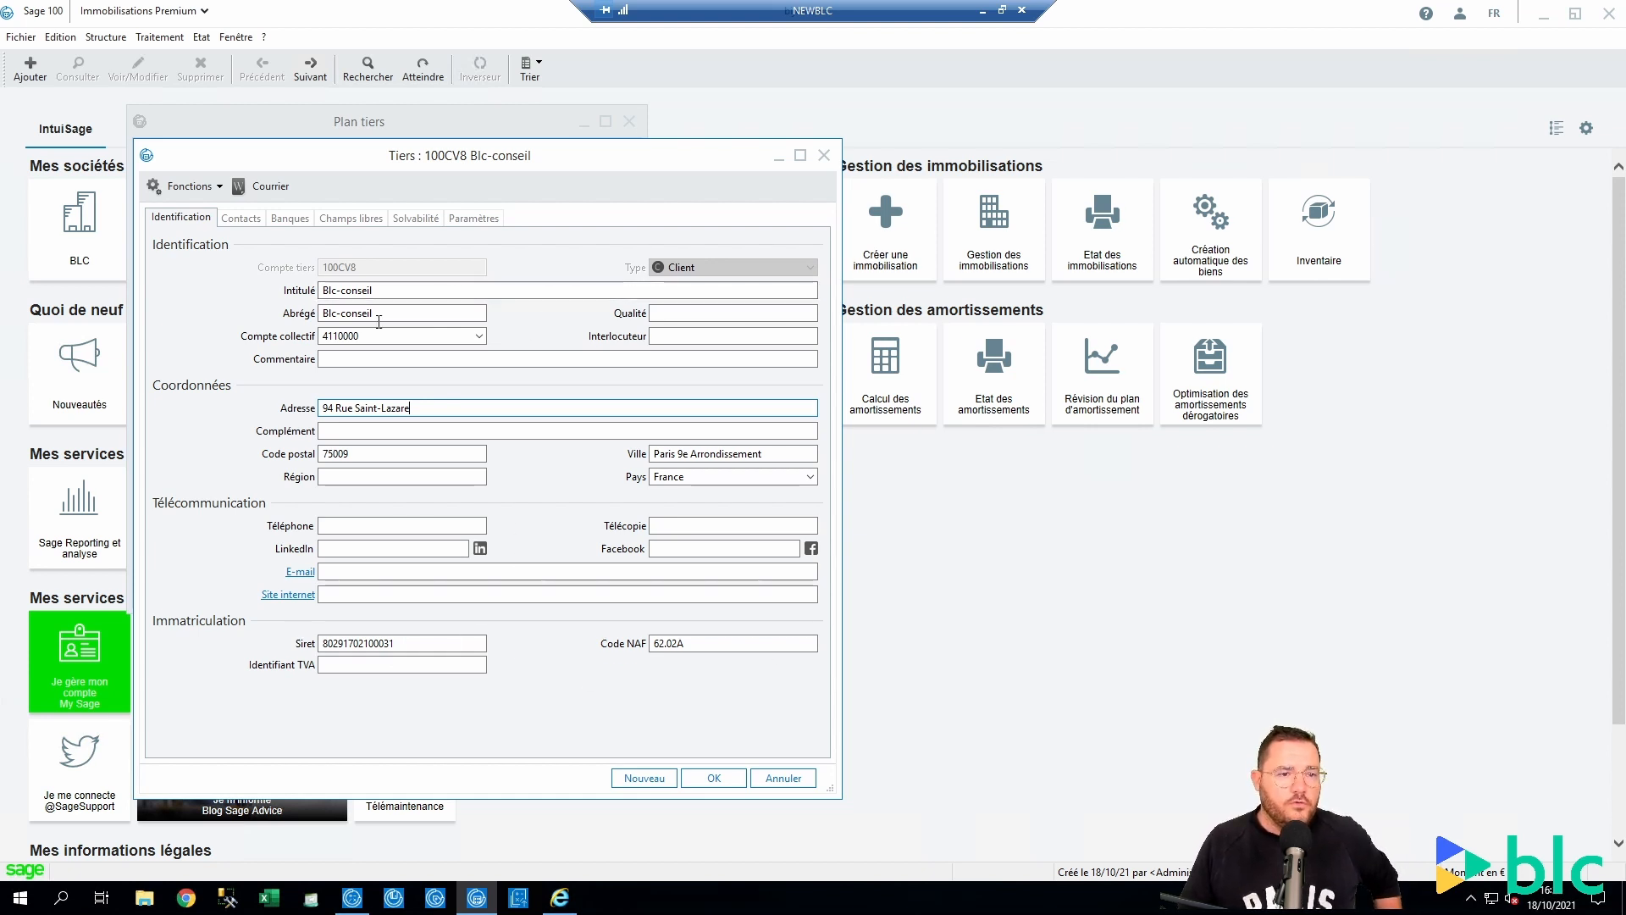
{"action": "left_click_drag", "start_coordinate": [443, 410], "coordinate": [265, 409]}
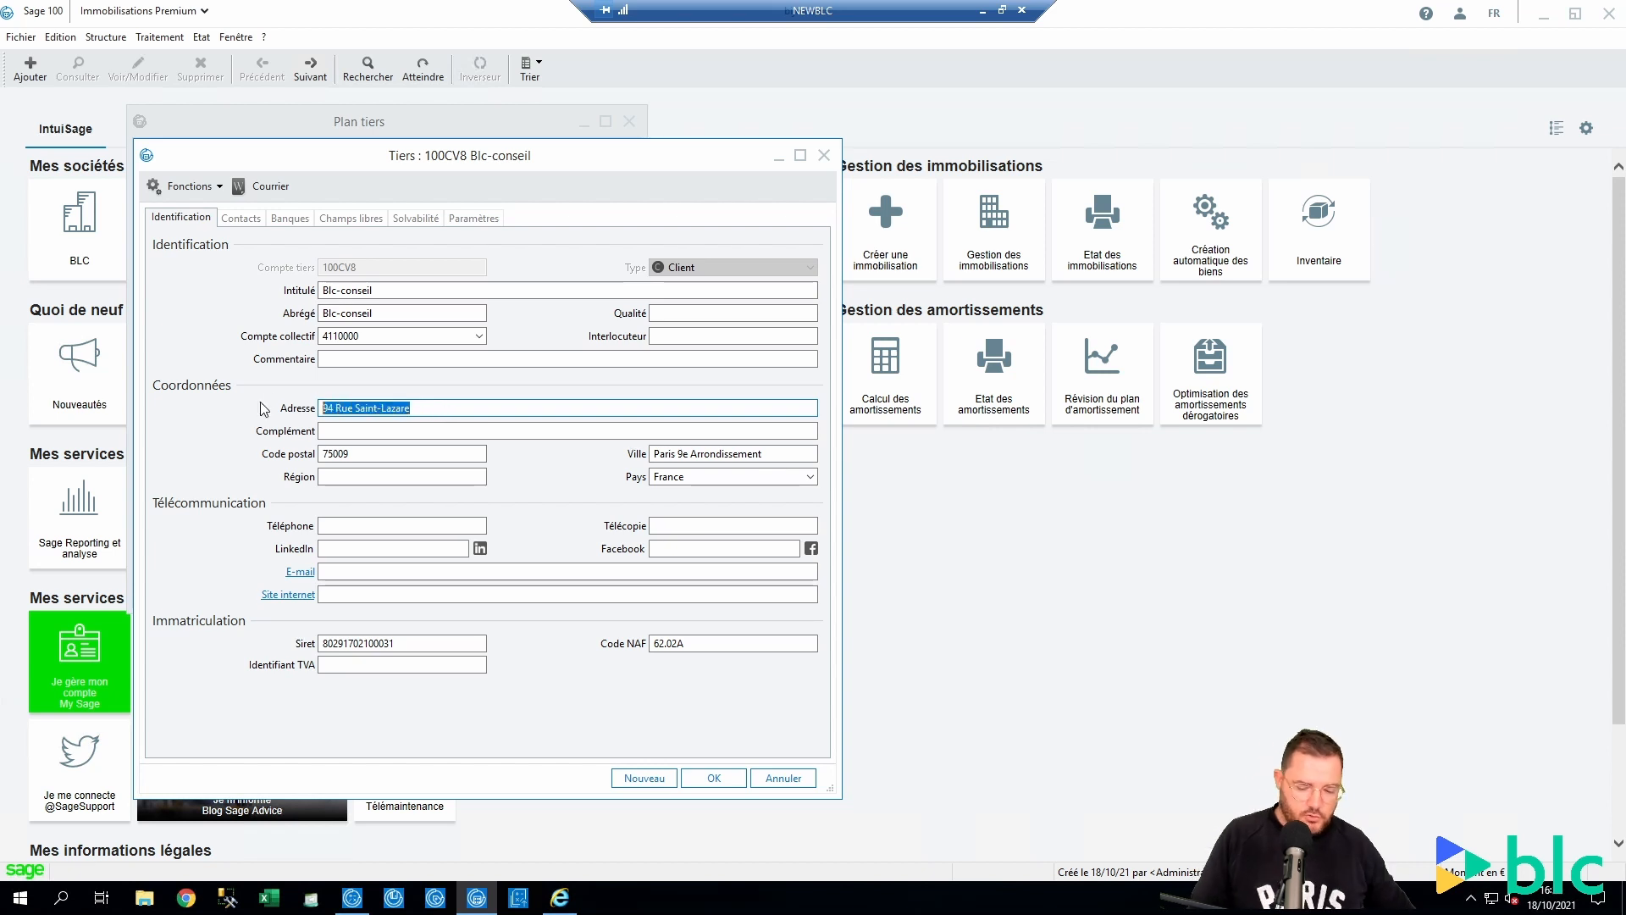
{"action": "key", "text": "Delete"}
{"action": "key", "text": "Tab"}
{"action": "key", "text": "Tab"}
{"action": "key", "text": "Delete"}
{"action": "key", "text": "Tab"}
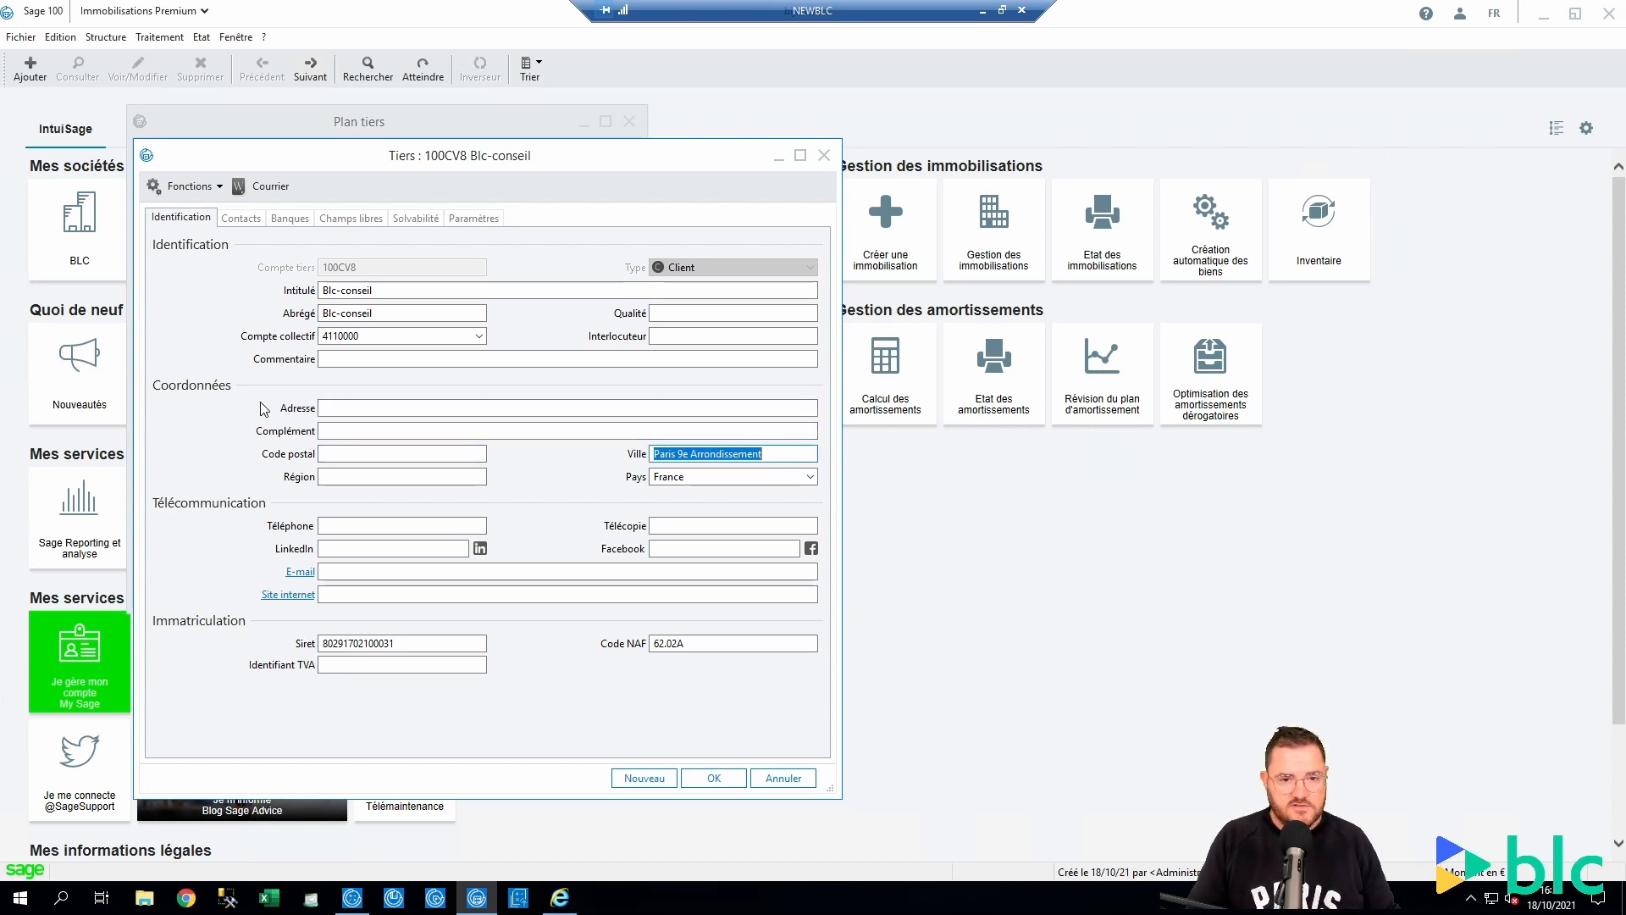
{"action": "key", "text": "Return"}
Delete the 100CV8 Blc-conseil account and confirm
{"action": "right_click", "coordinate": [340, 200]}
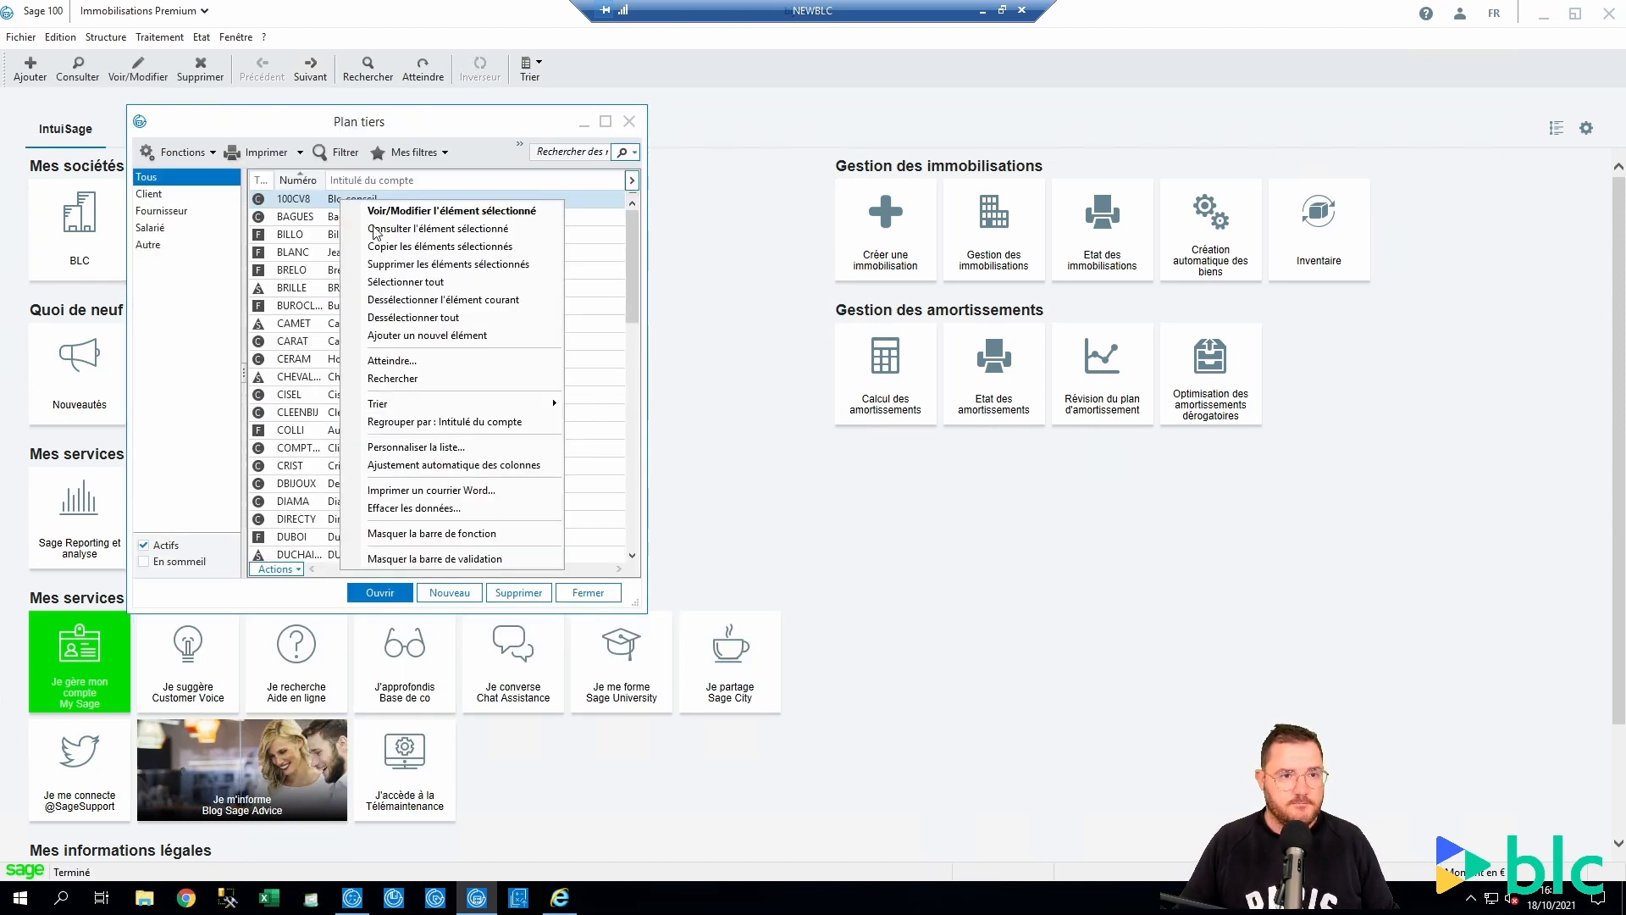
{"action": "left_click", "coordinate": [432, 265]}
{"action": "left_click", "coordinate": [739, 515]}
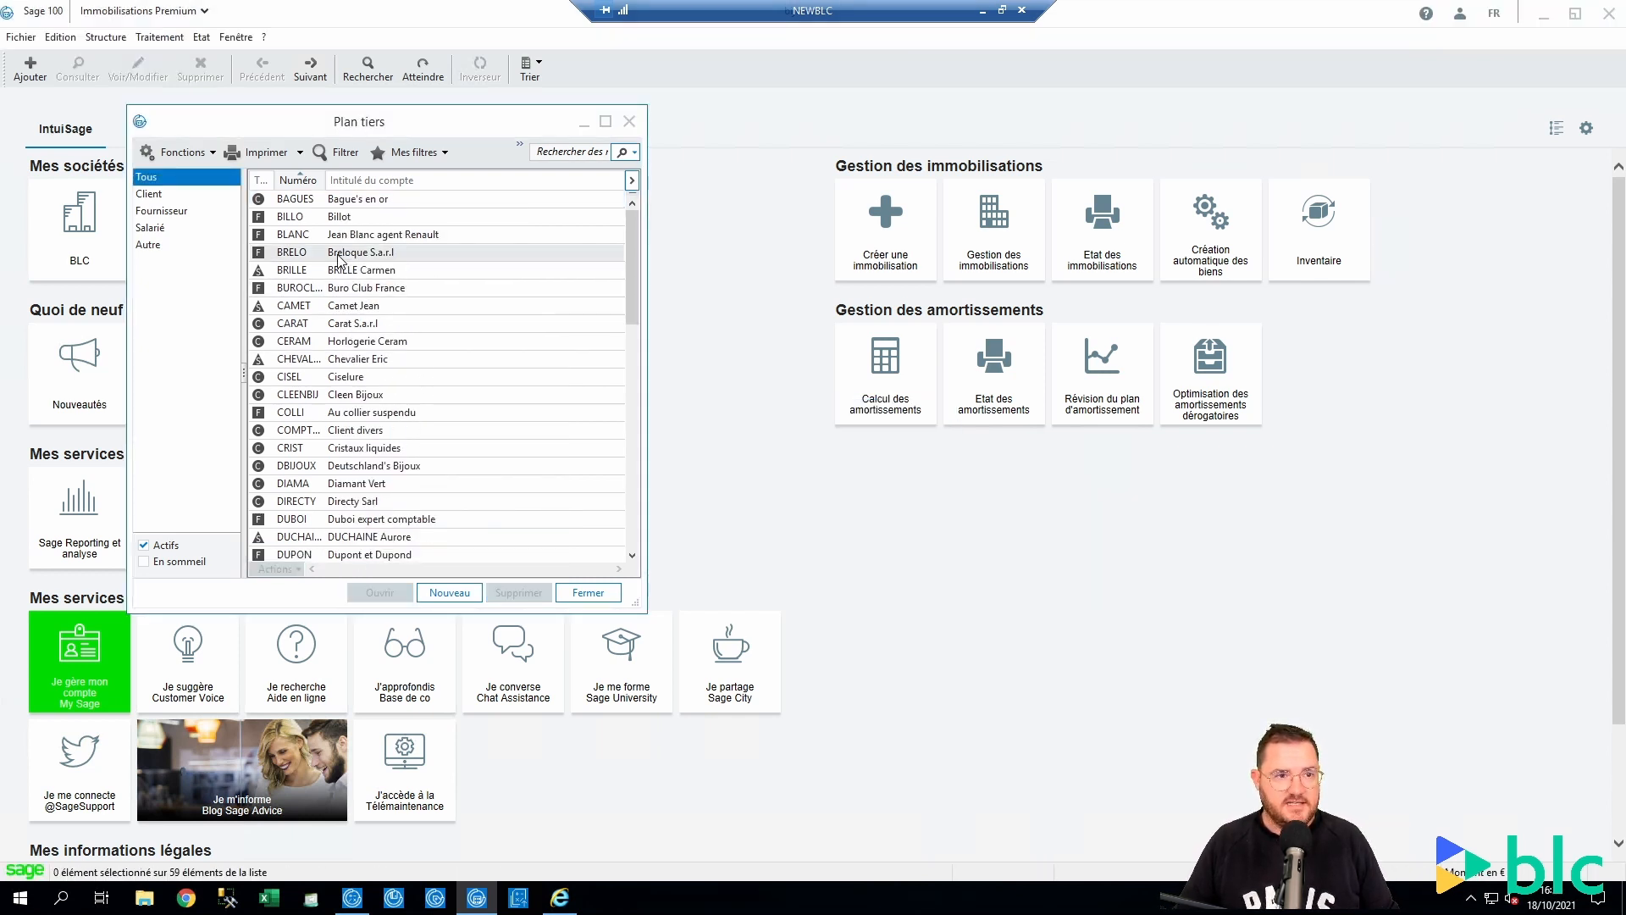
Create a new supplier account BLC titled Blc-Conseil
{"action": "left_click", "coordinate": [449, 592]}
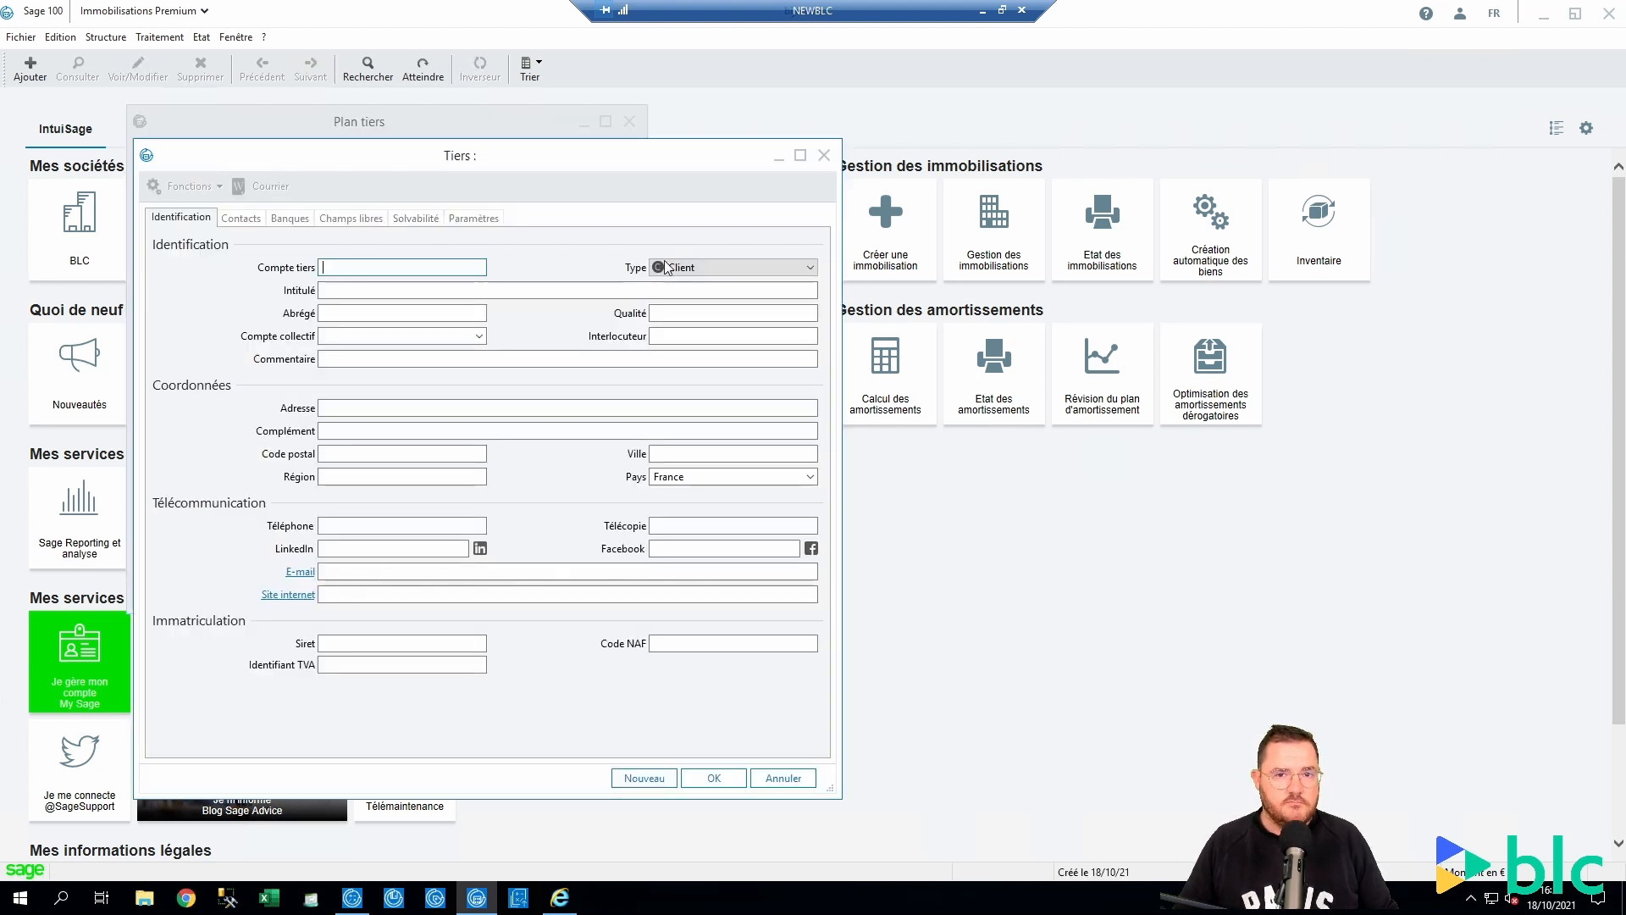
{"action": "left_click", "coordinate": [709, 267]}
{"action": "left_click", "coordinate": [693, 301]}
{"action": "left_click", "coordinate": [347, 269]}
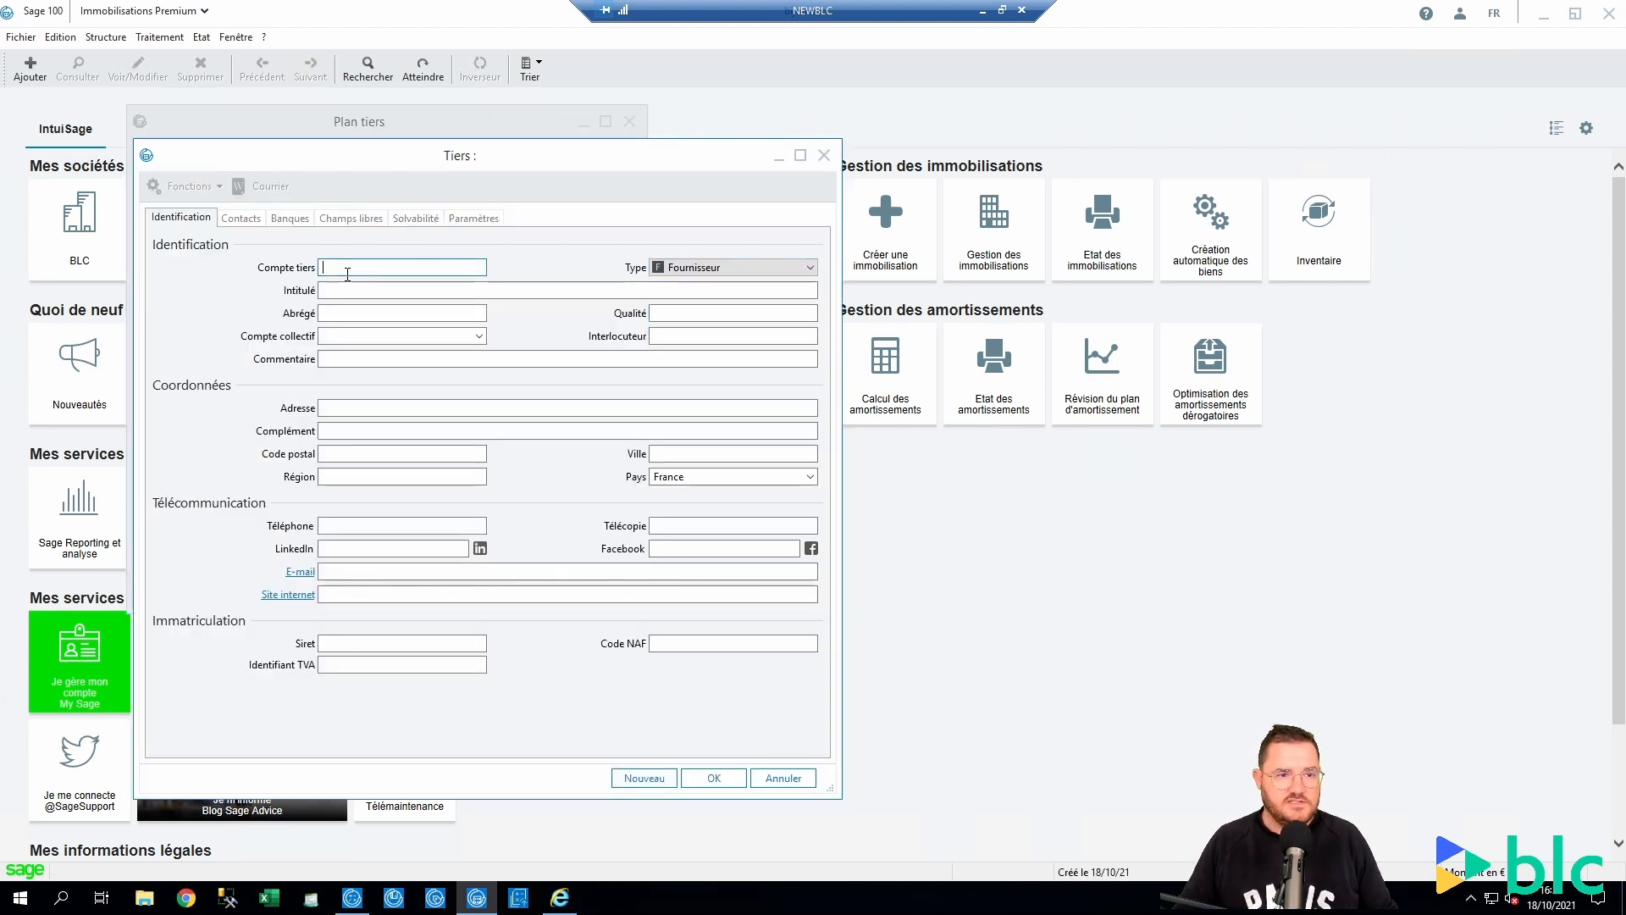
{"action": "type", "text": "BLC"}
{"action": "key", "text": "Tab"}
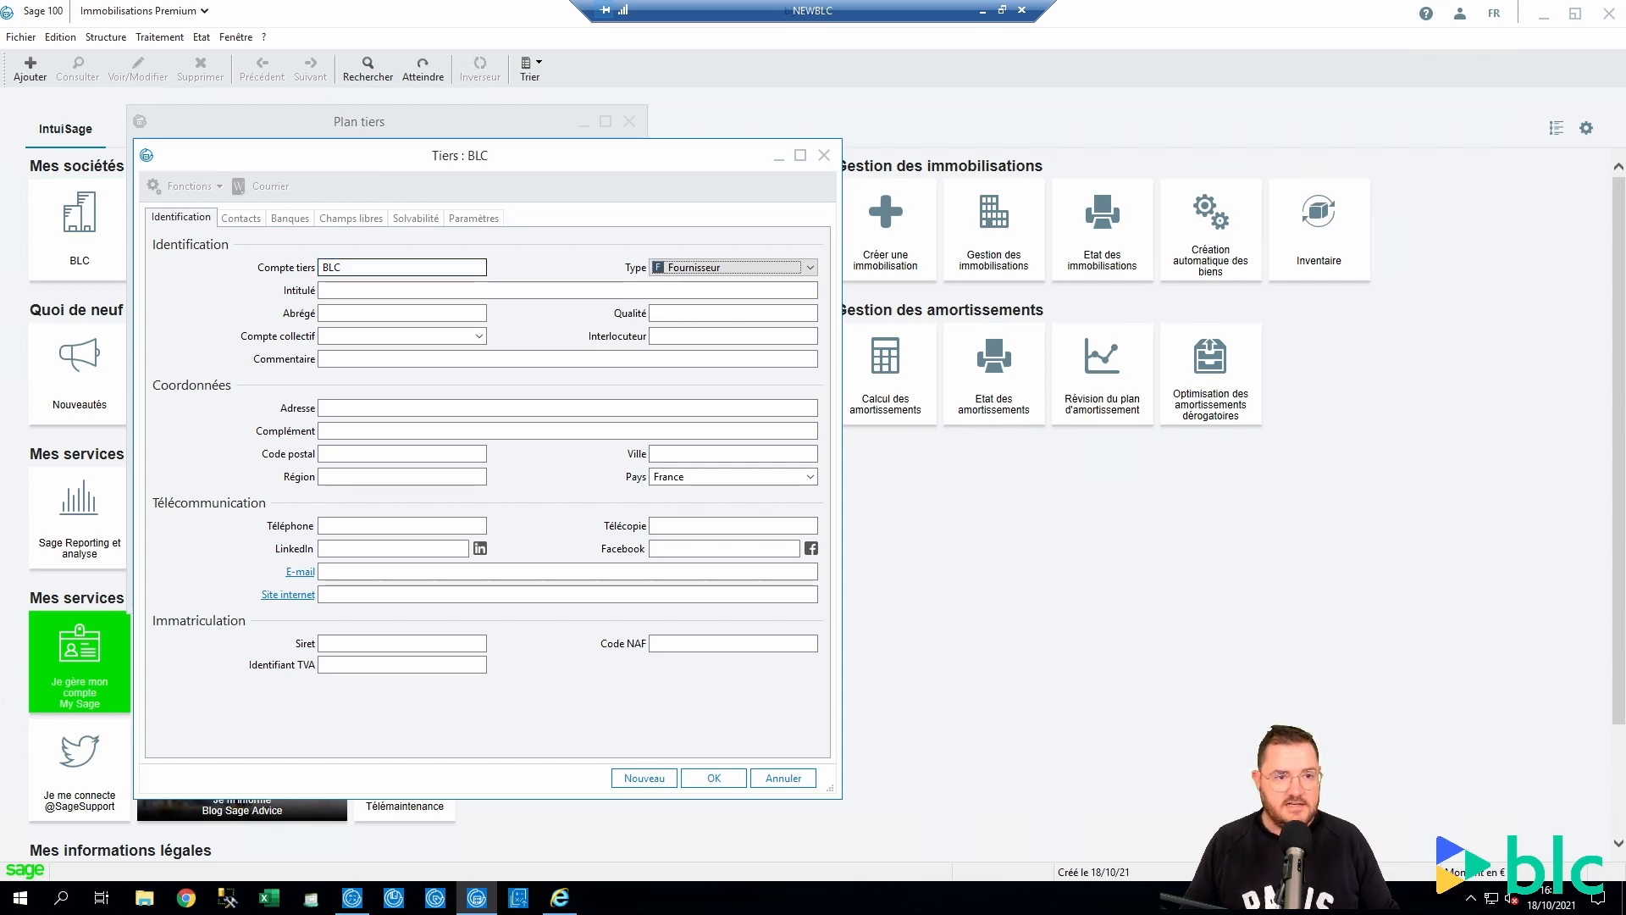
{"action": "type", "text": "B"}
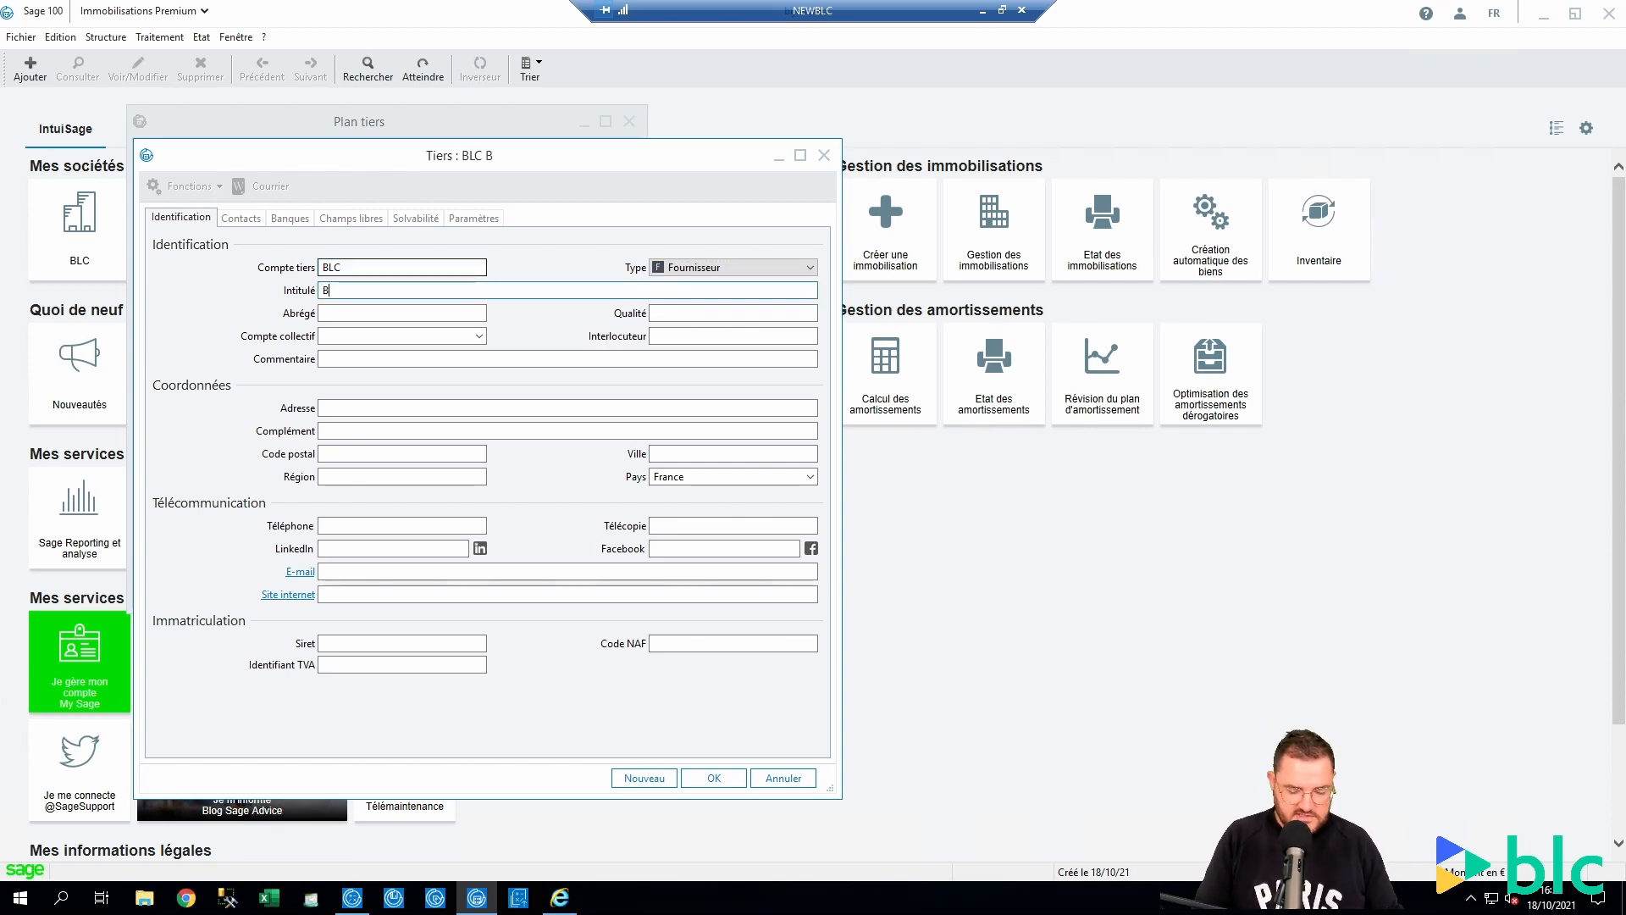
{"action": "type", "text": "lc-Conseil"}
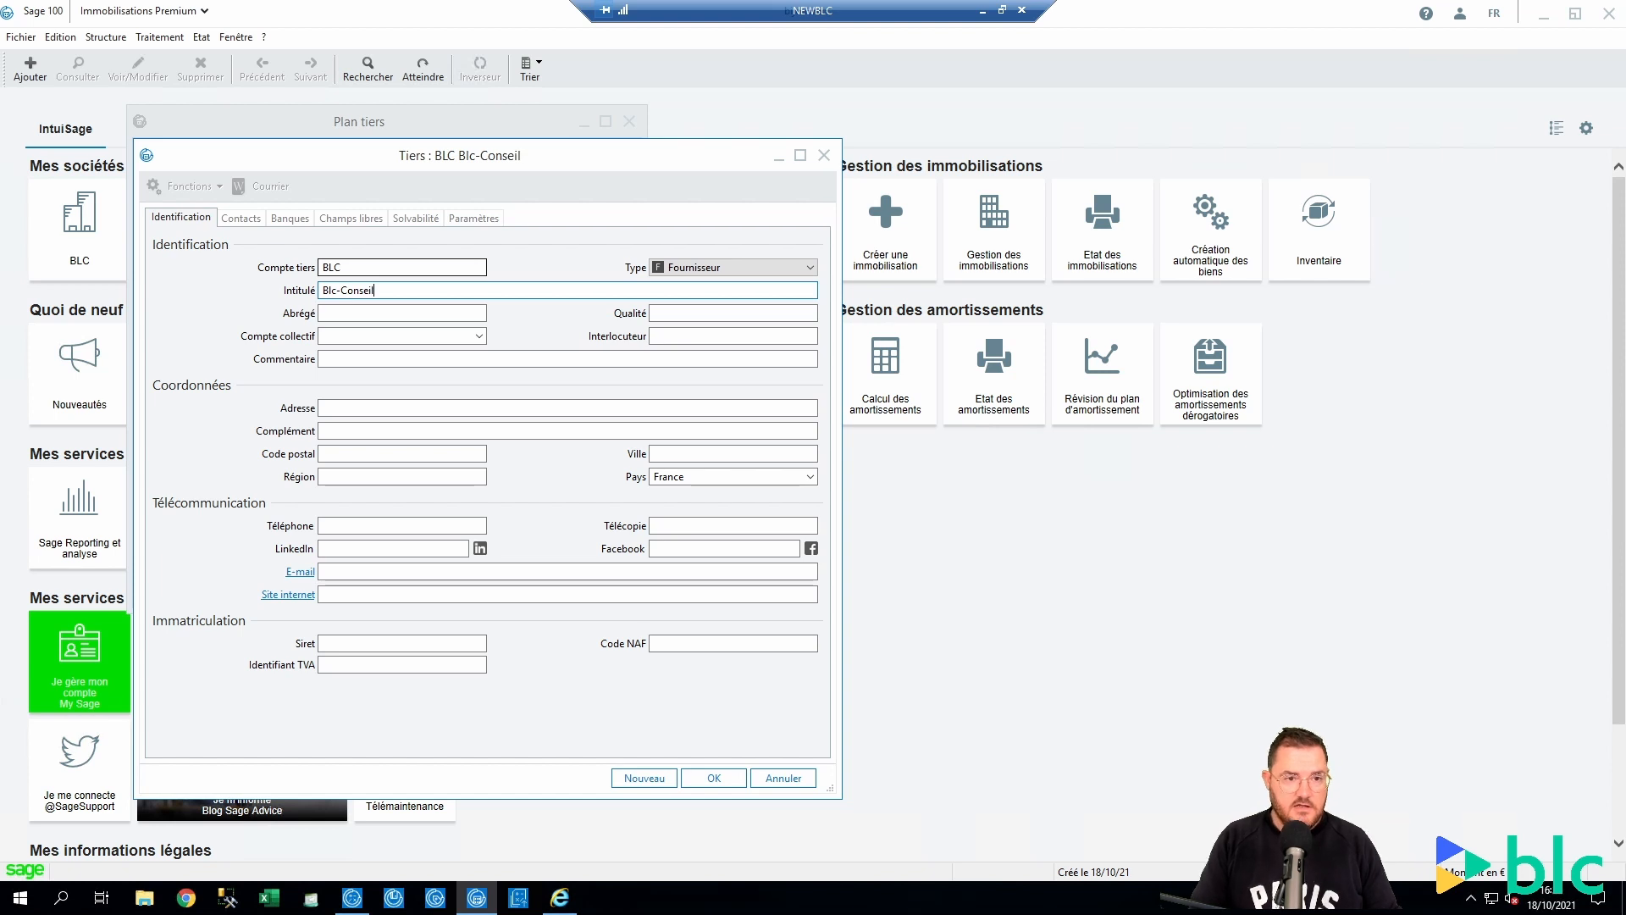
{"action": "key", "text": "Tab"}
{"action": "key", "text": "Tab"}
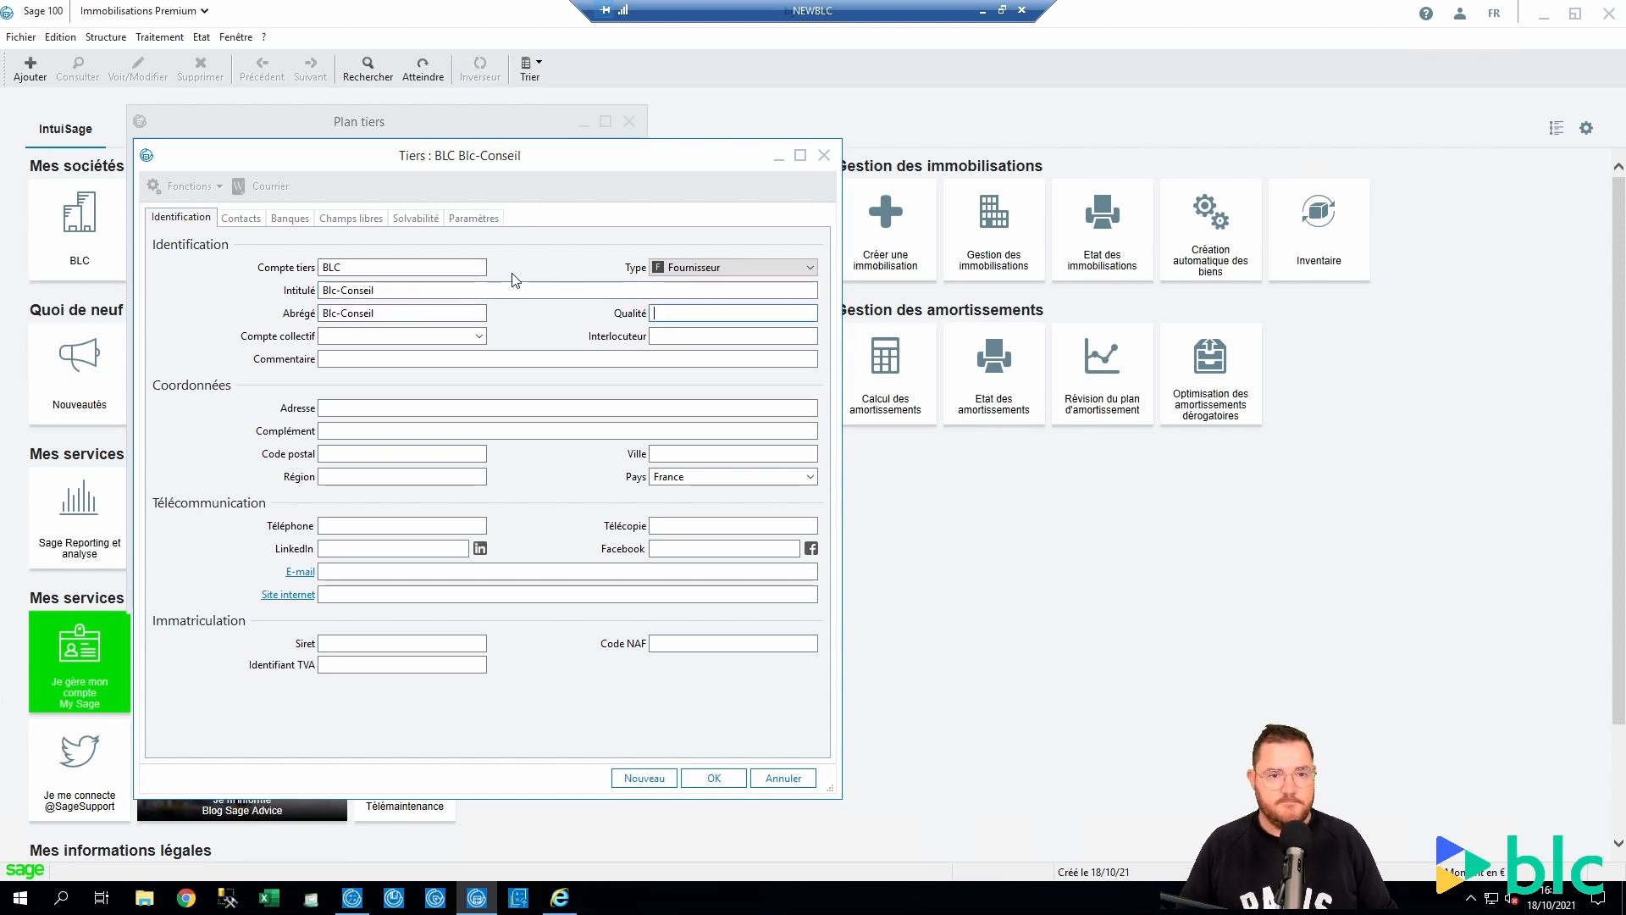
{"action": "key", "text": "Tab"}
{"action": "key", "text": "Tab"}
{"action": "key", "text": "Tab"}
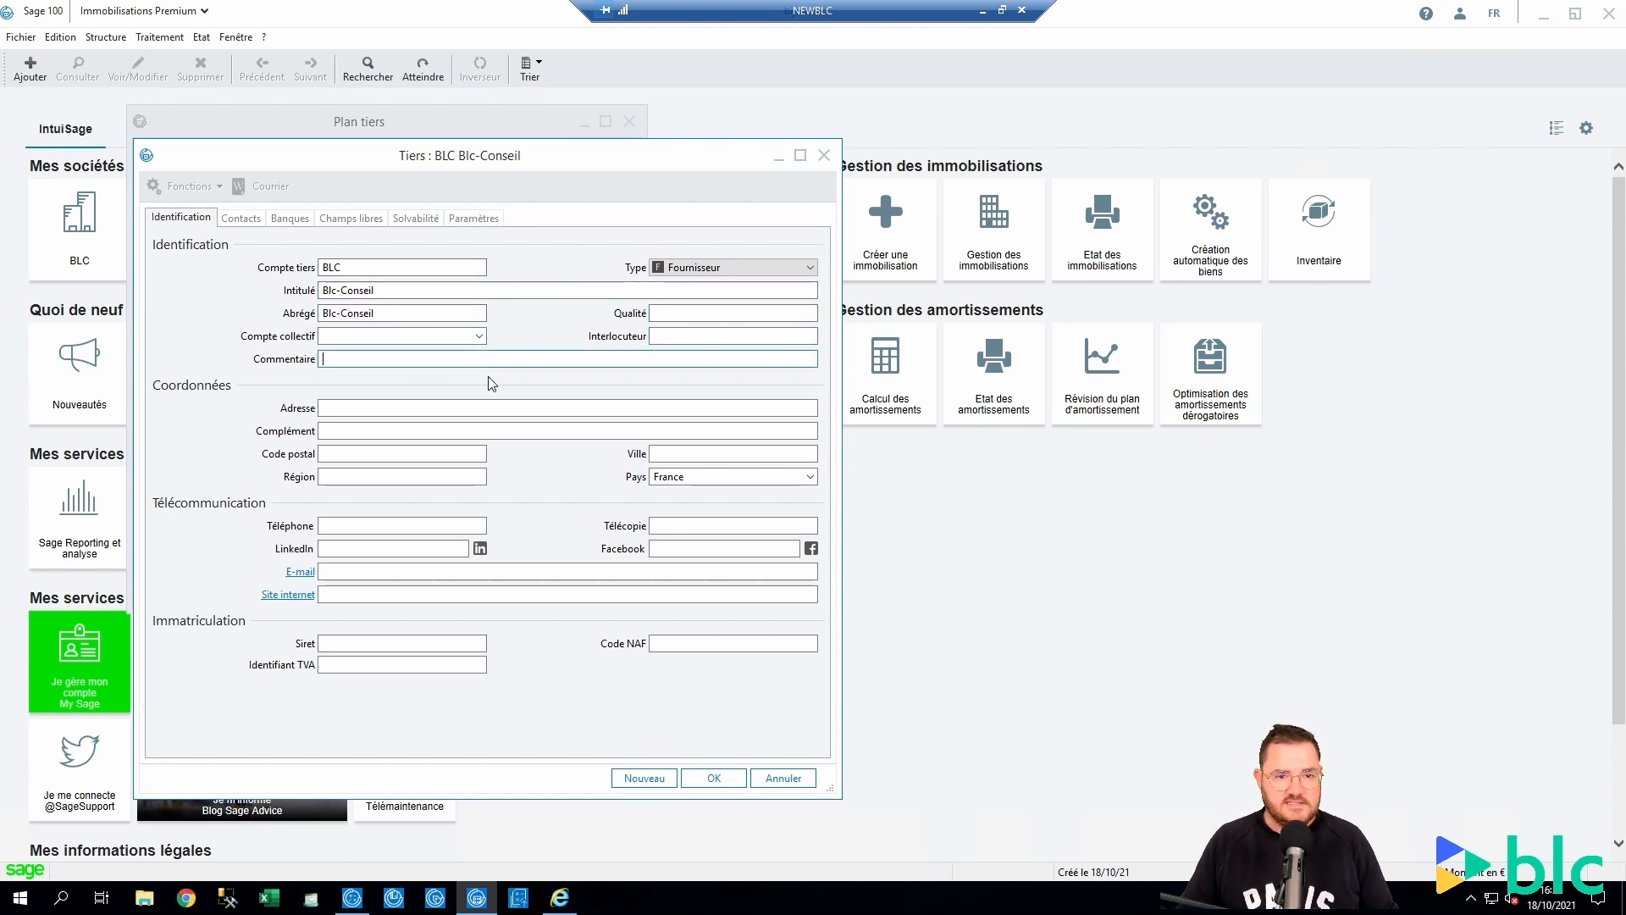
{"action": "left_click", "coordinate": [344, 408]}
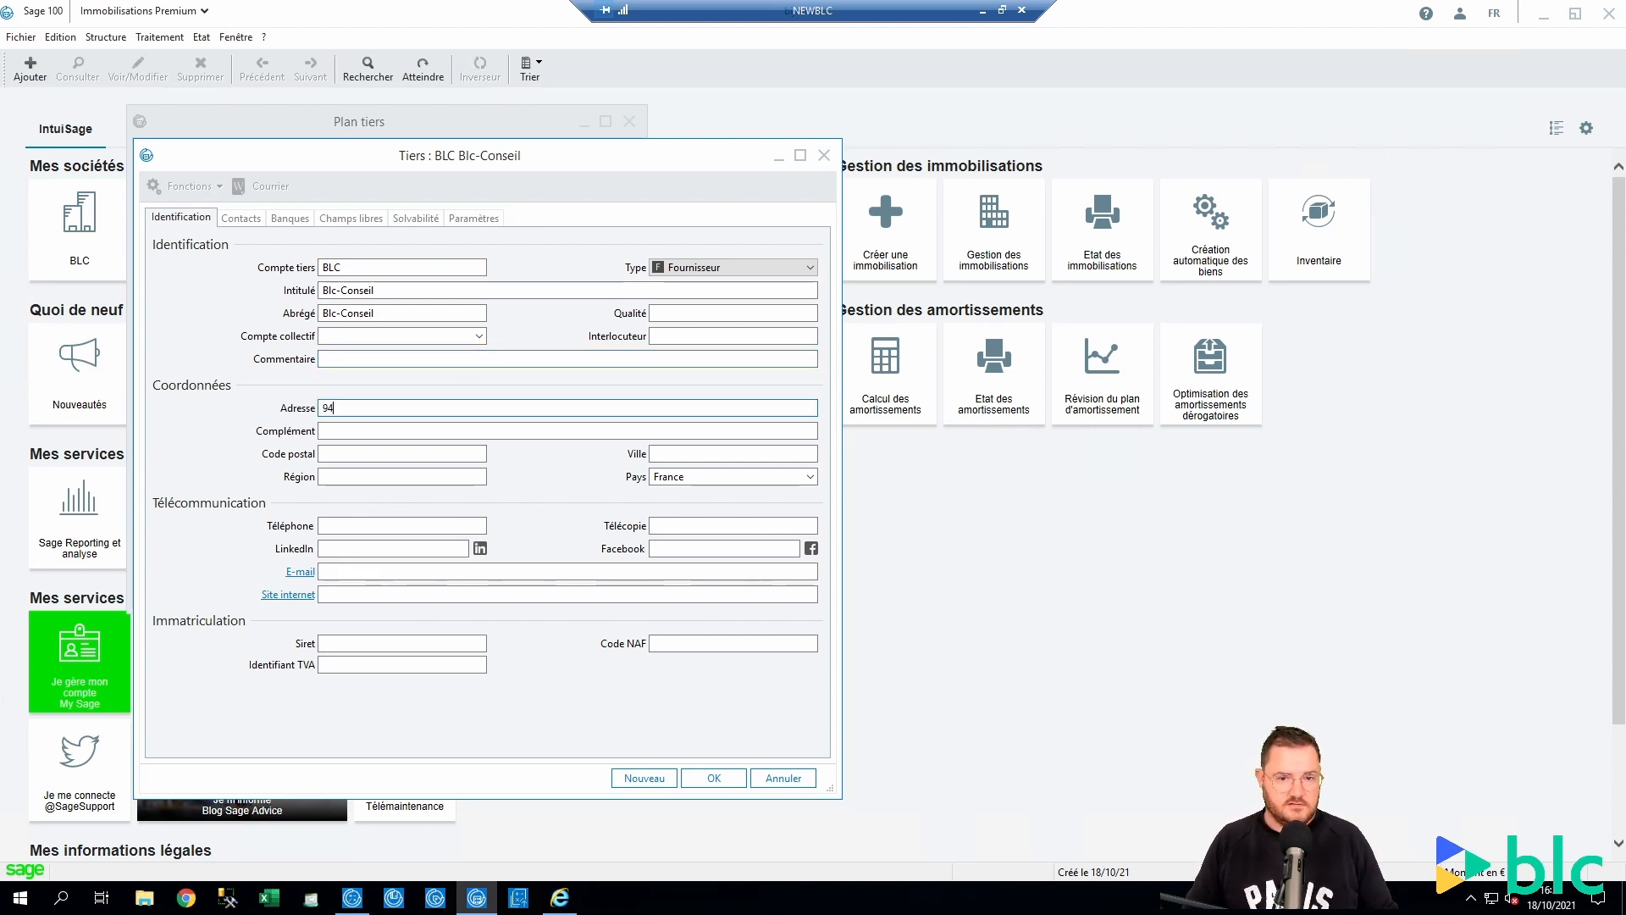
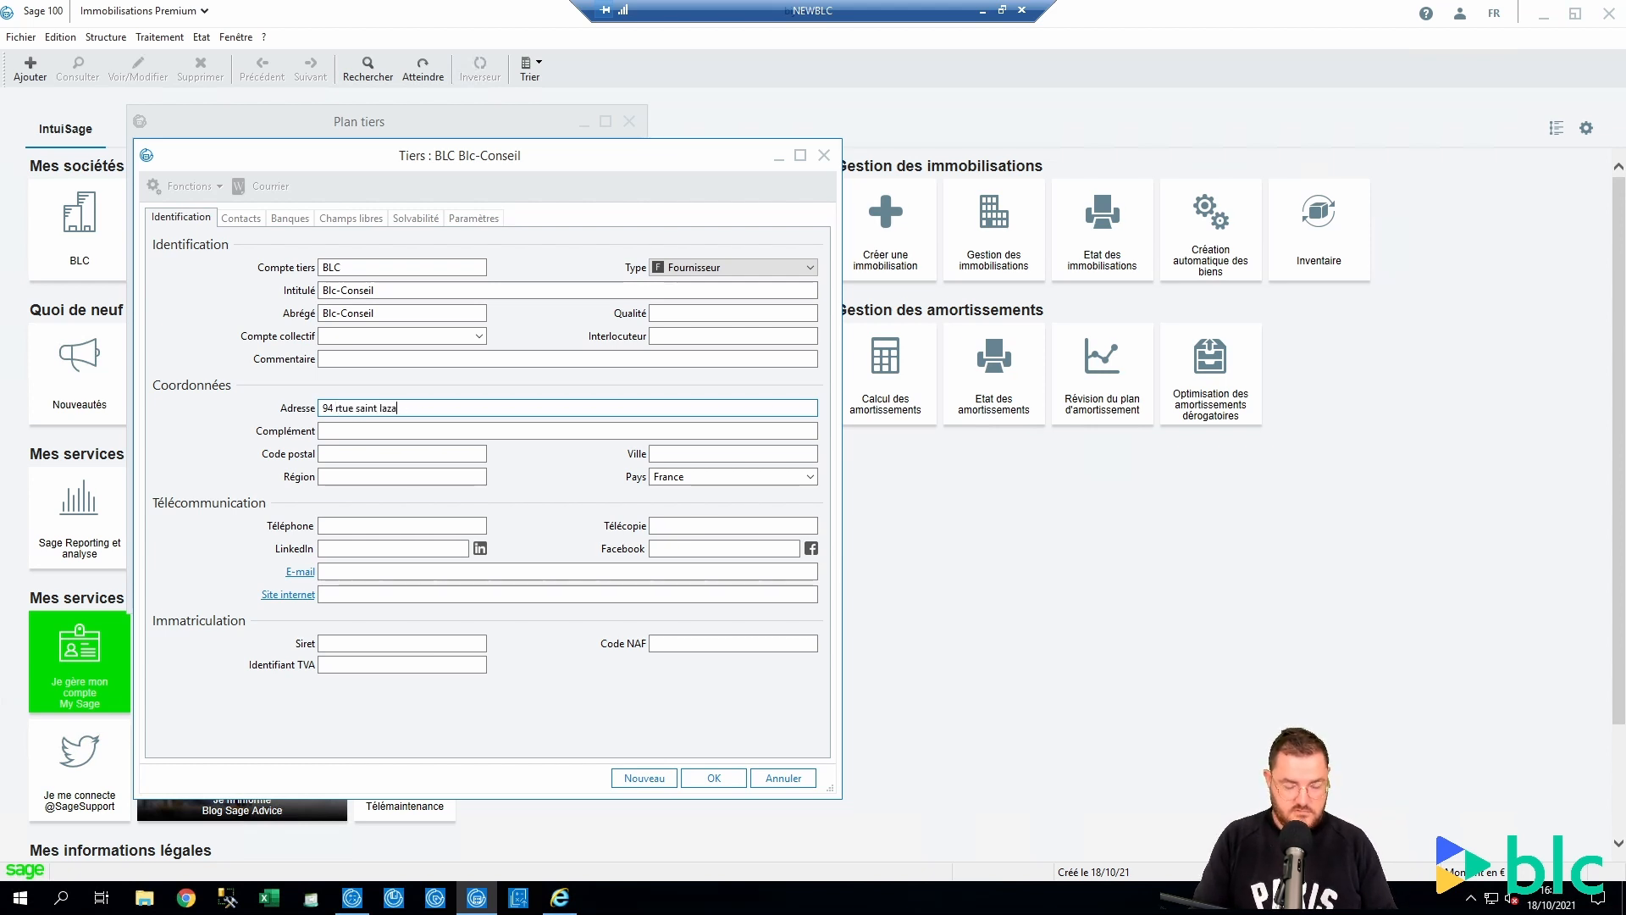
{"action": "key", "text": "Tab"}
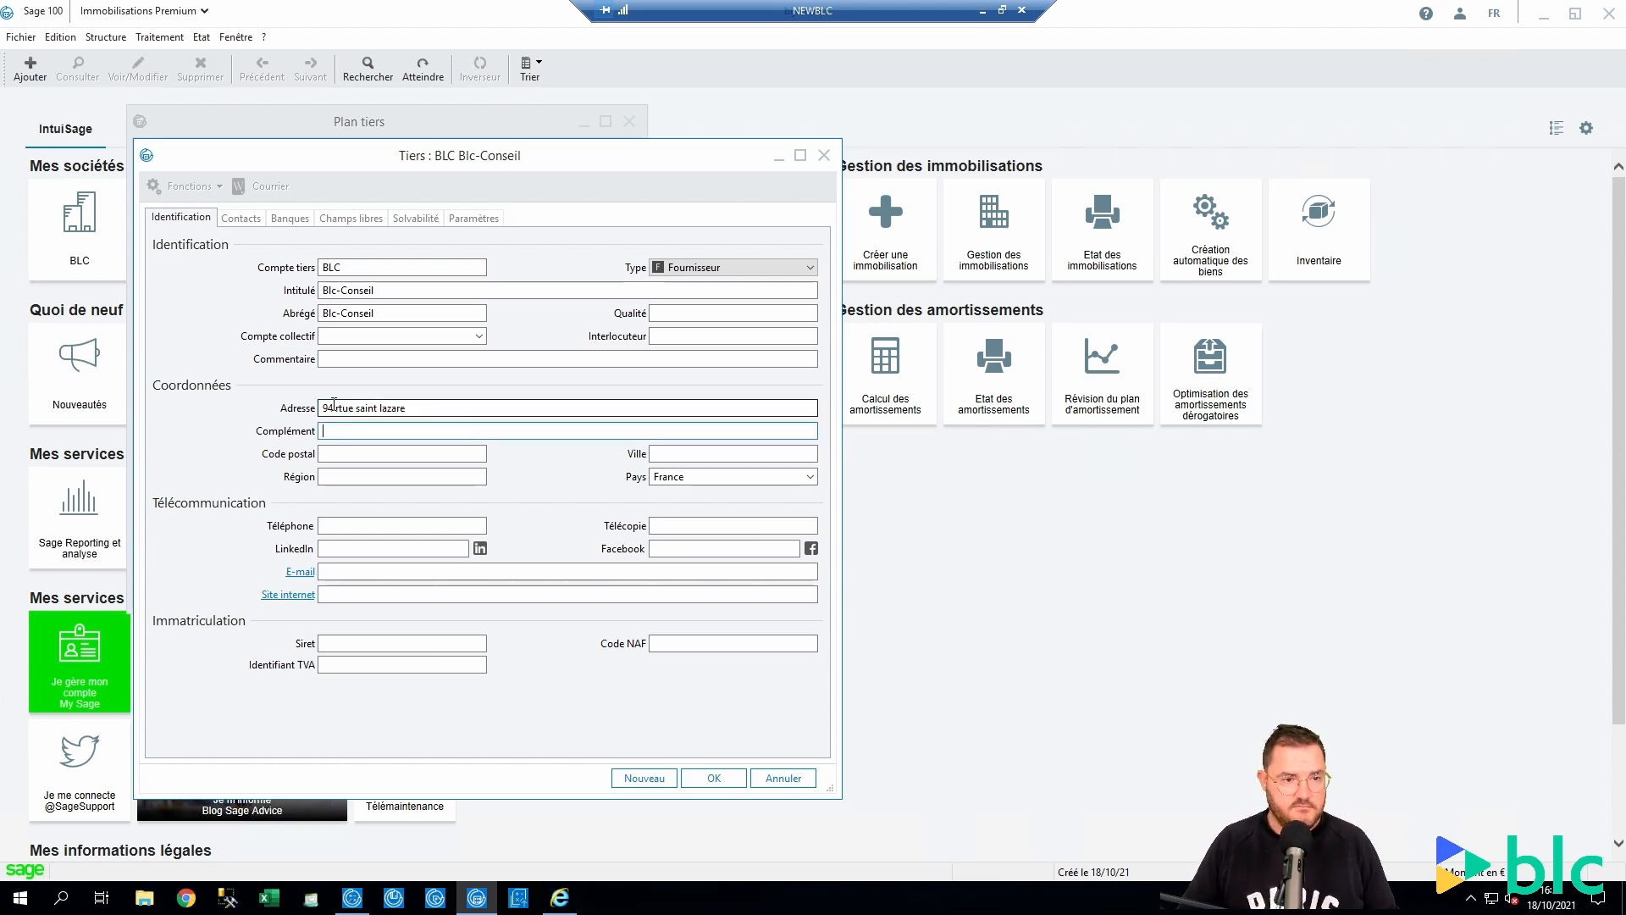
{"action": "left_click", "coordinate": [338, 407]}
{"action": "key", "text": "BackSpace"}
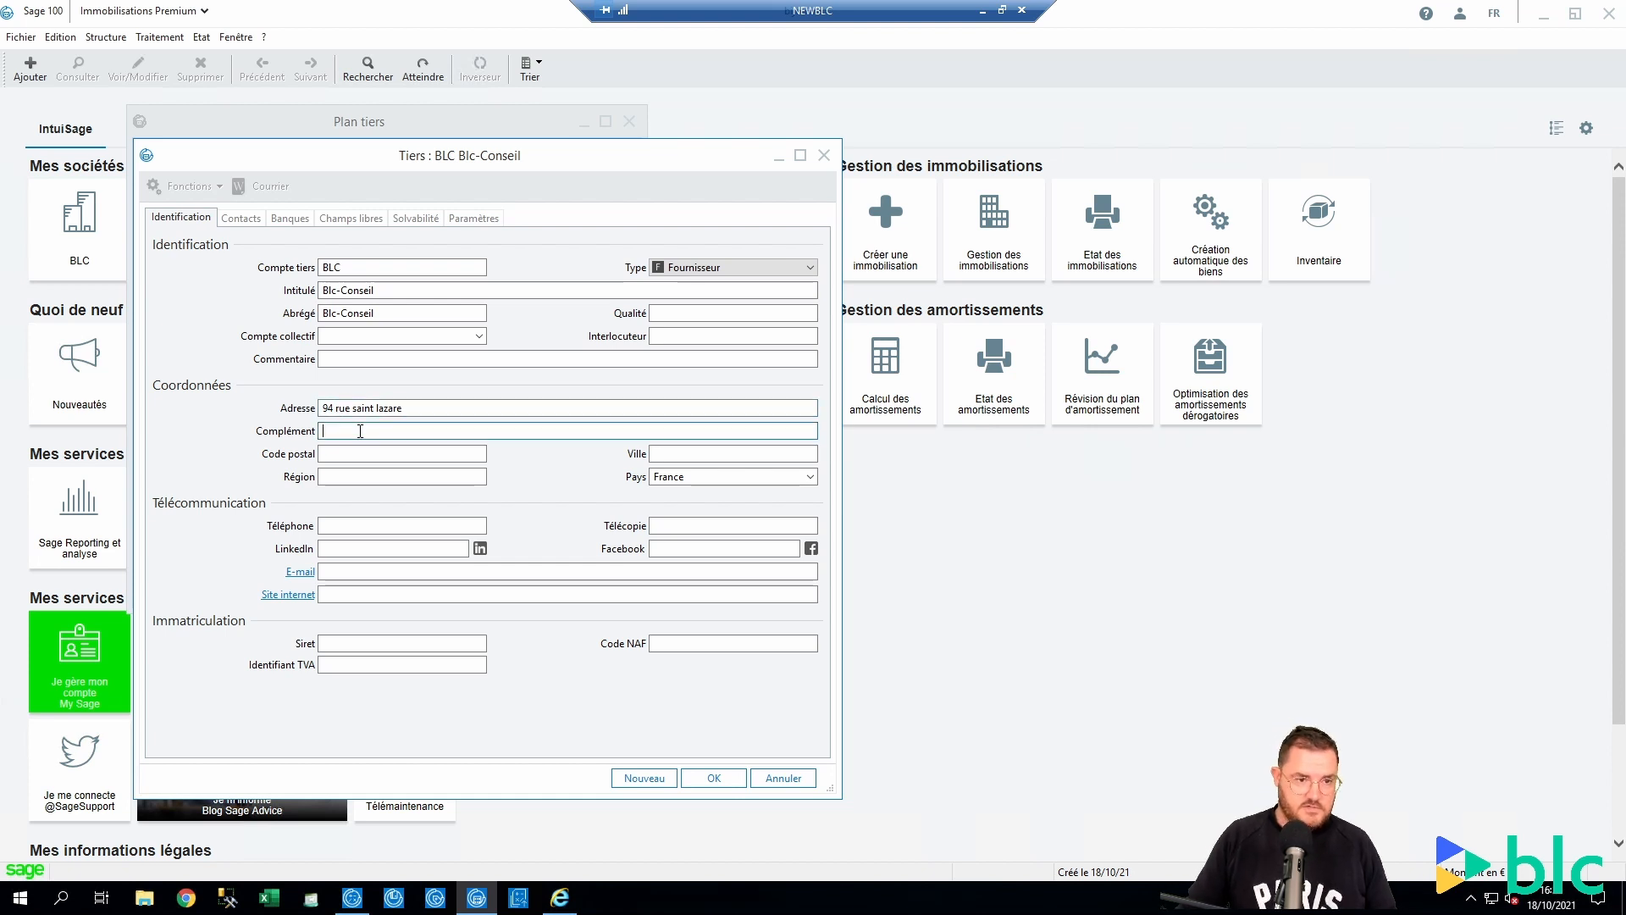
{"action": "left_click", "coordinate": [406, 450]}
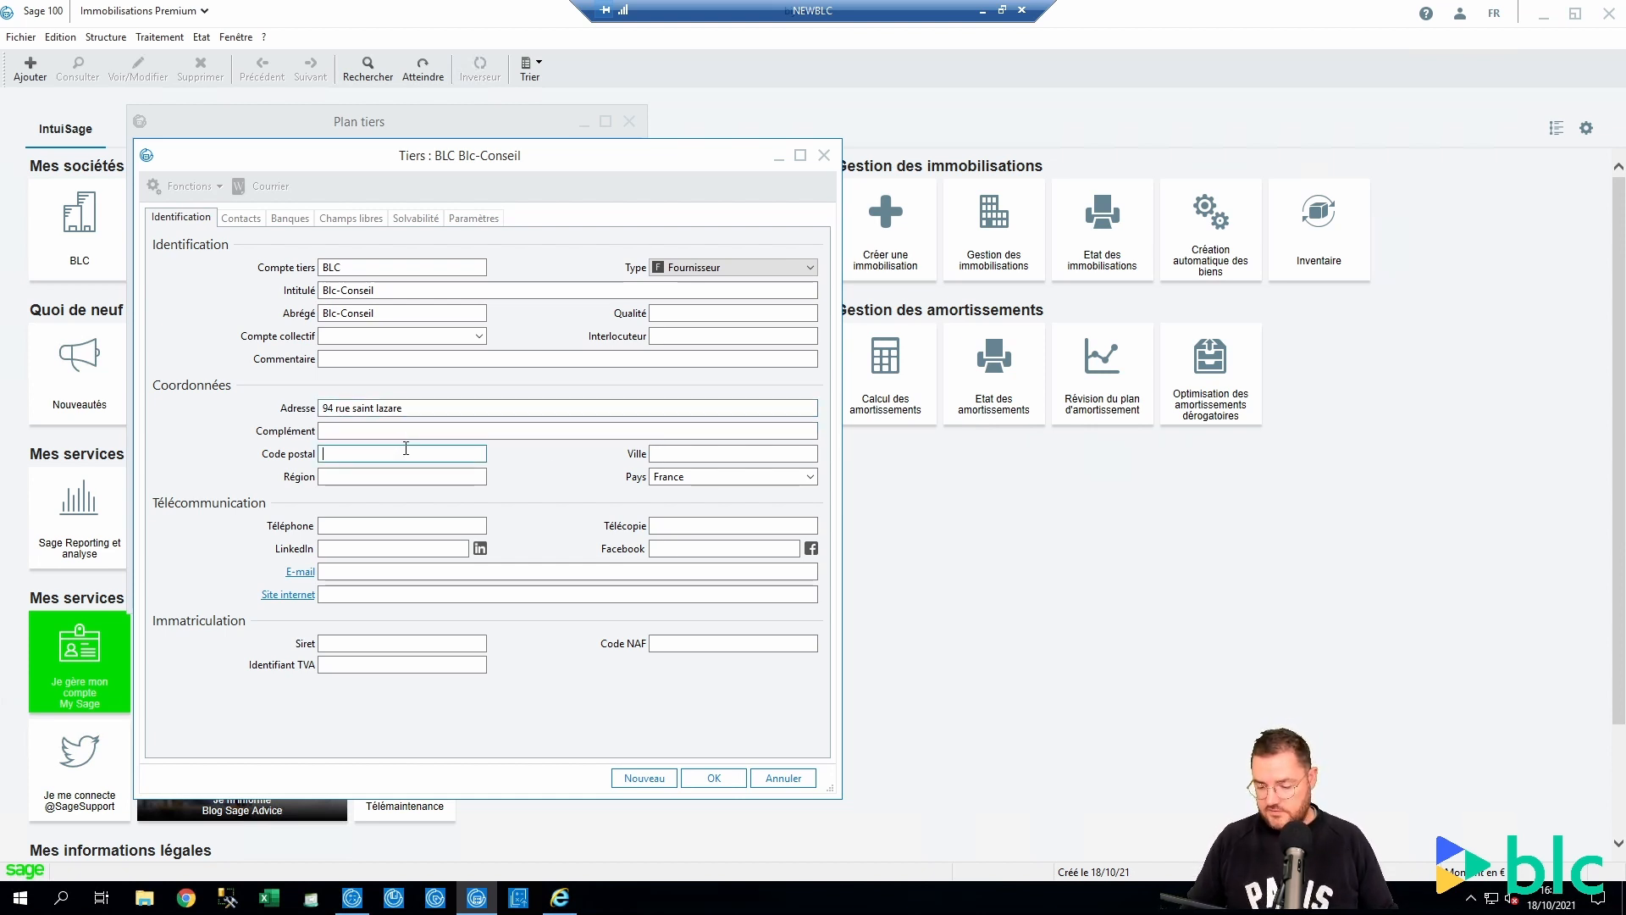
{"action": "type", "text": "75009"}
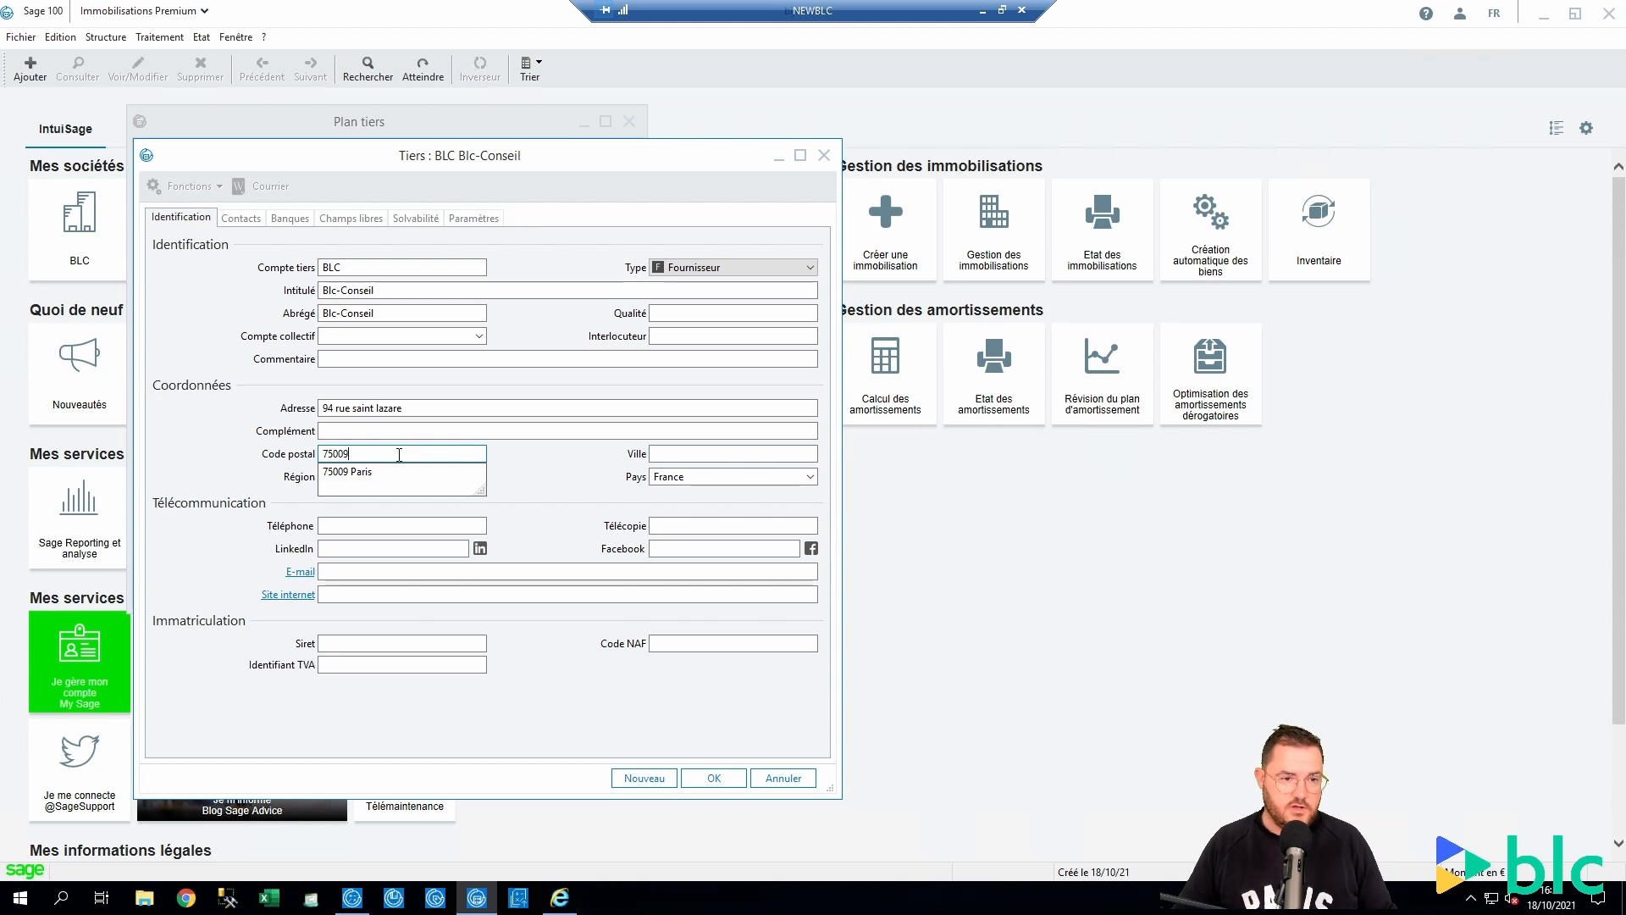
{"action": "left_click", "coordinate": [385, 472]}
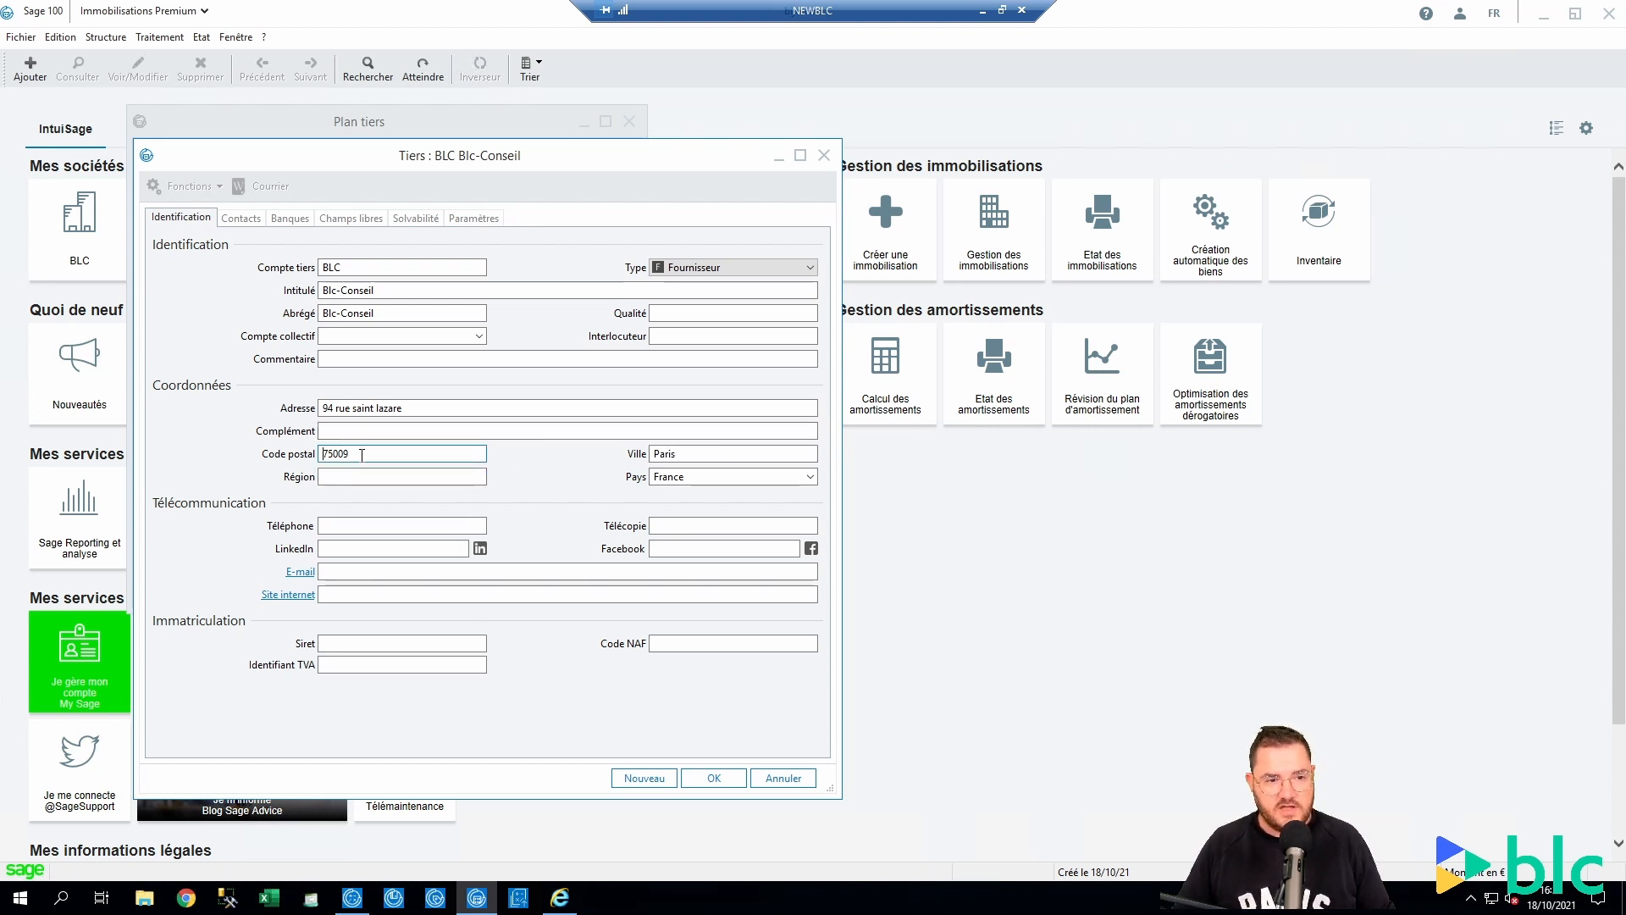
{"action": "left_click", "coordinate": [729, 455]}
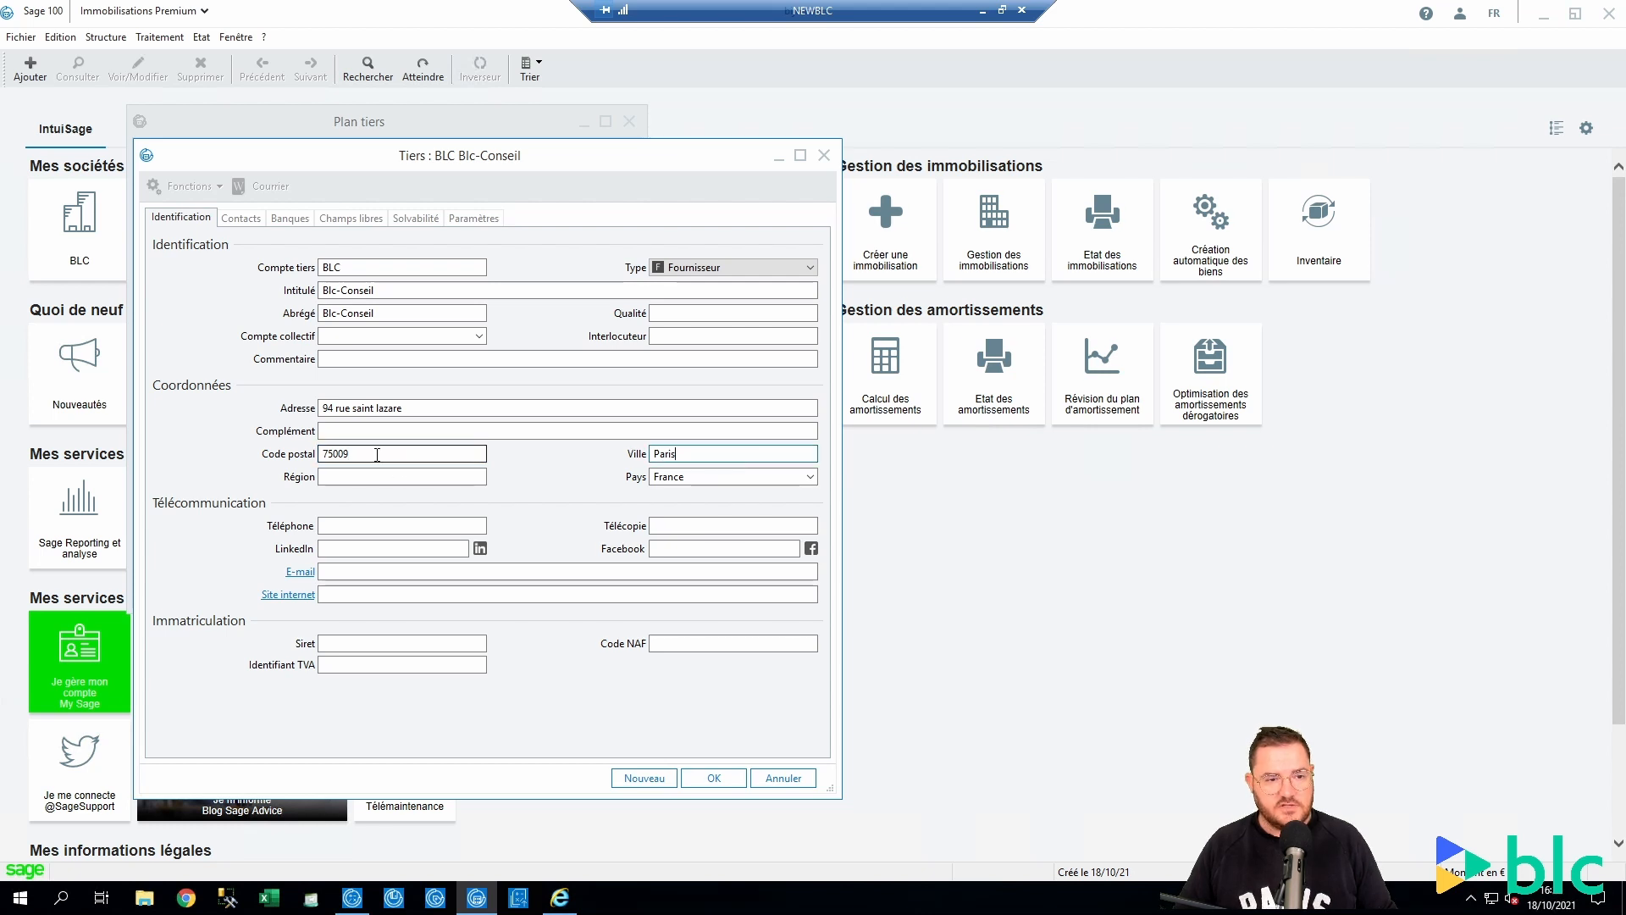
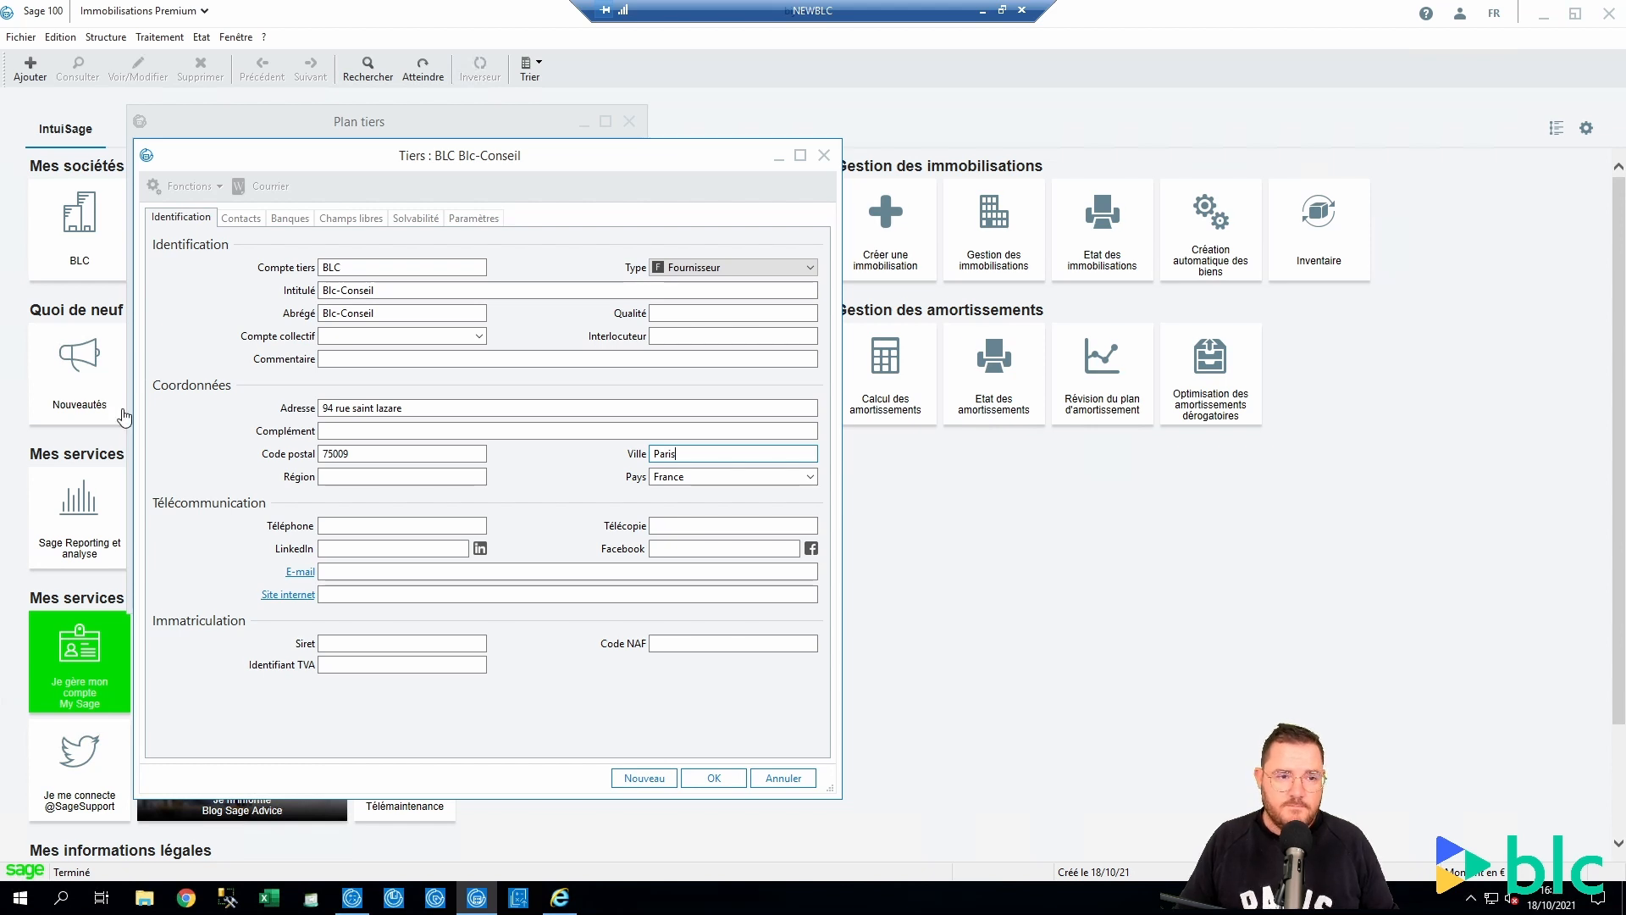
Replace 75009 Paris by typing 'Levallois' and picking the 92300 Levallois-Perret suggestion
{"action": "double_click", "coordinate": [367, 450]}
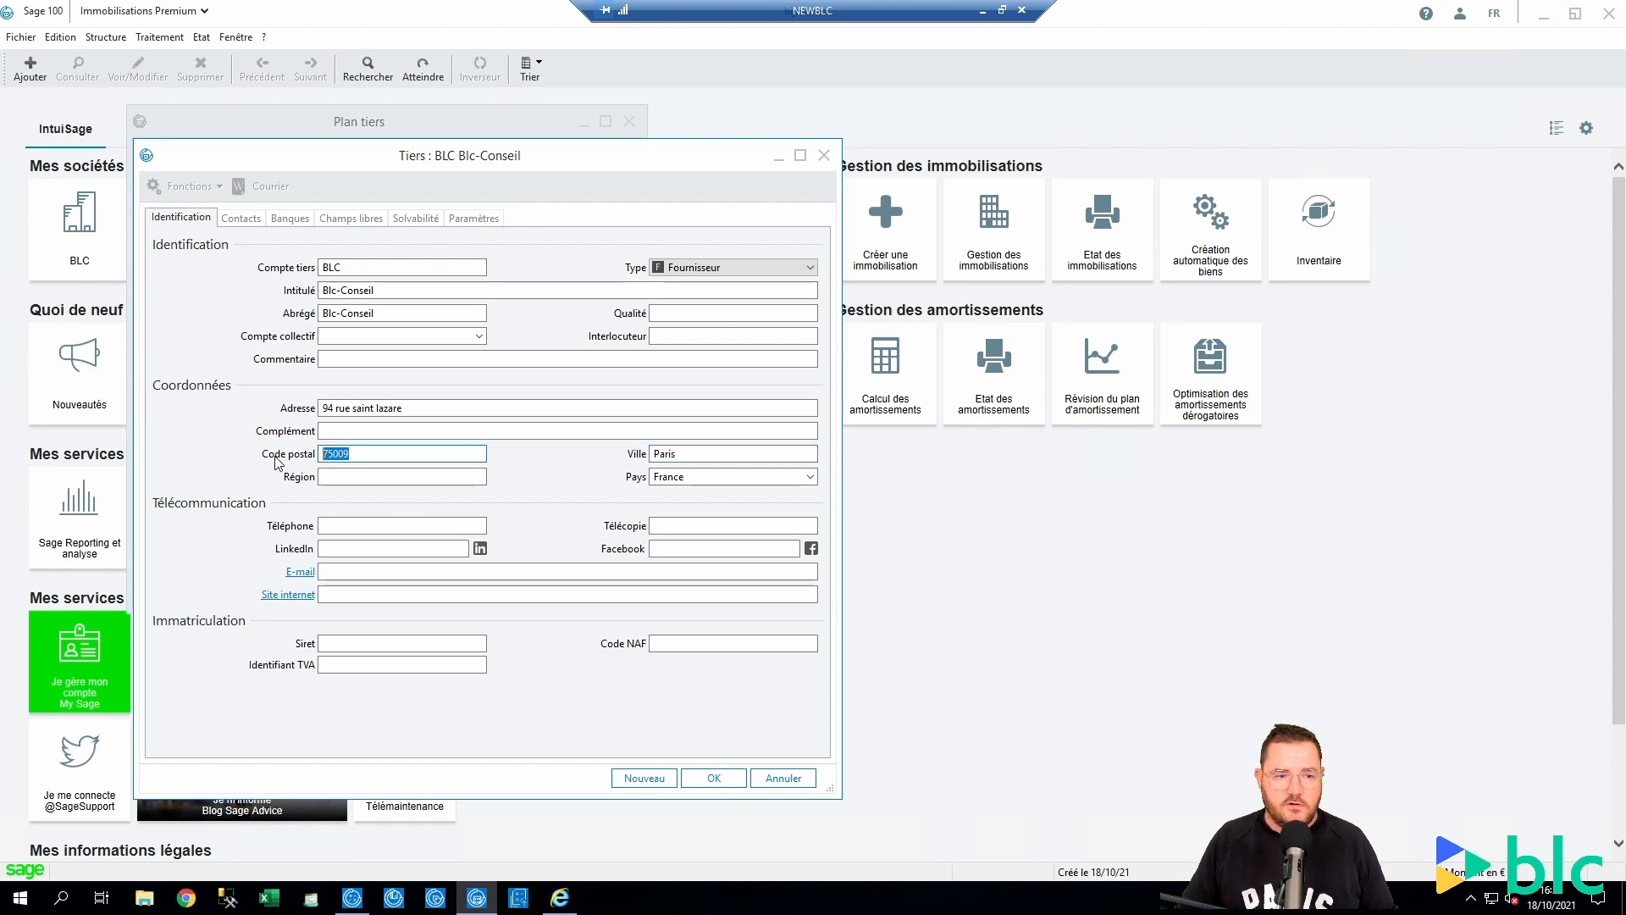
{"action": "key", "text": "BackSpace"}
{"action": "key", "text": "Tab"}
{"action": "key", "text": "BackSpace"}
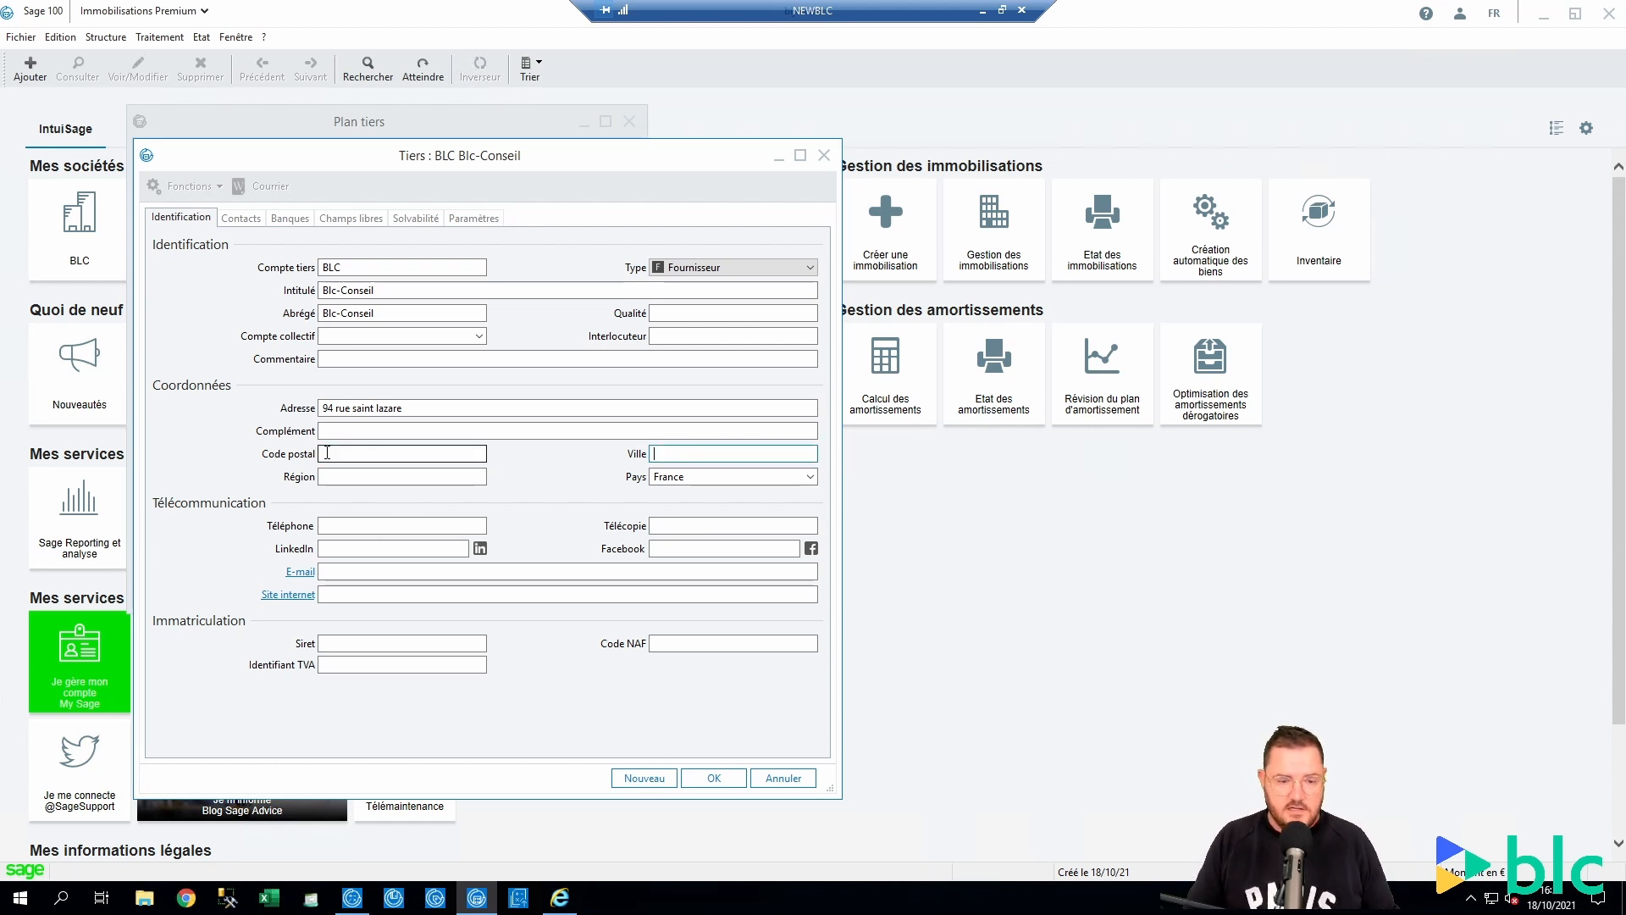
{"action": "type", "text": "Levallois"}
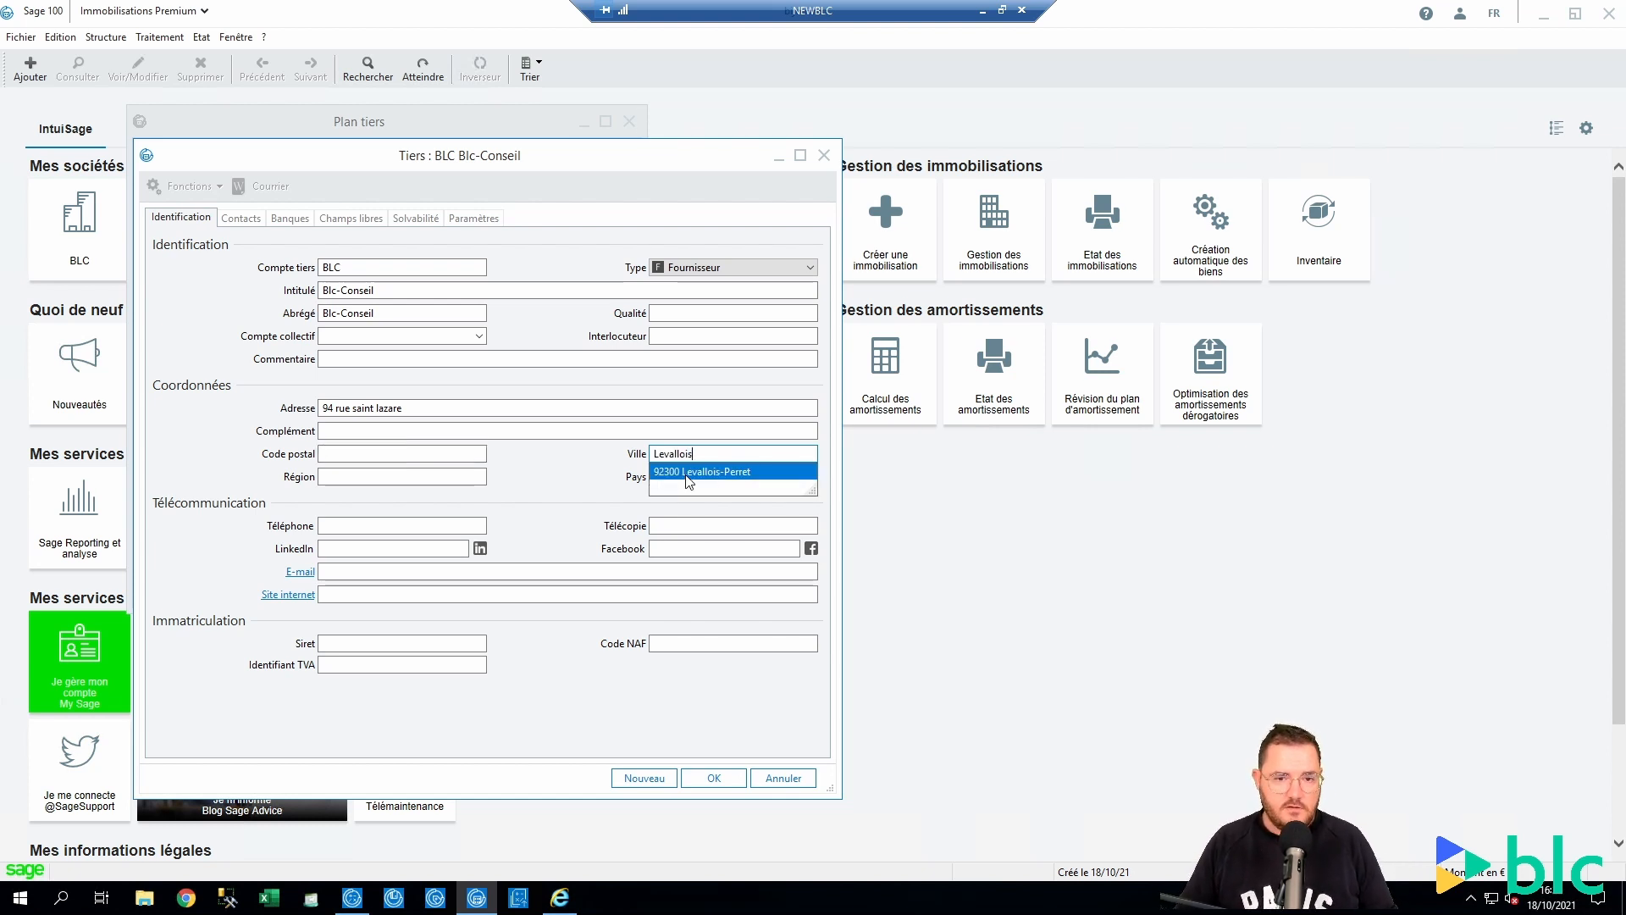
{"action": "left_click", "coordinate": [688, 476]}
Clear the postal code 92300 and city Levallois-Perret again
{"action": "left_click", "coordinate": [373, 453]}
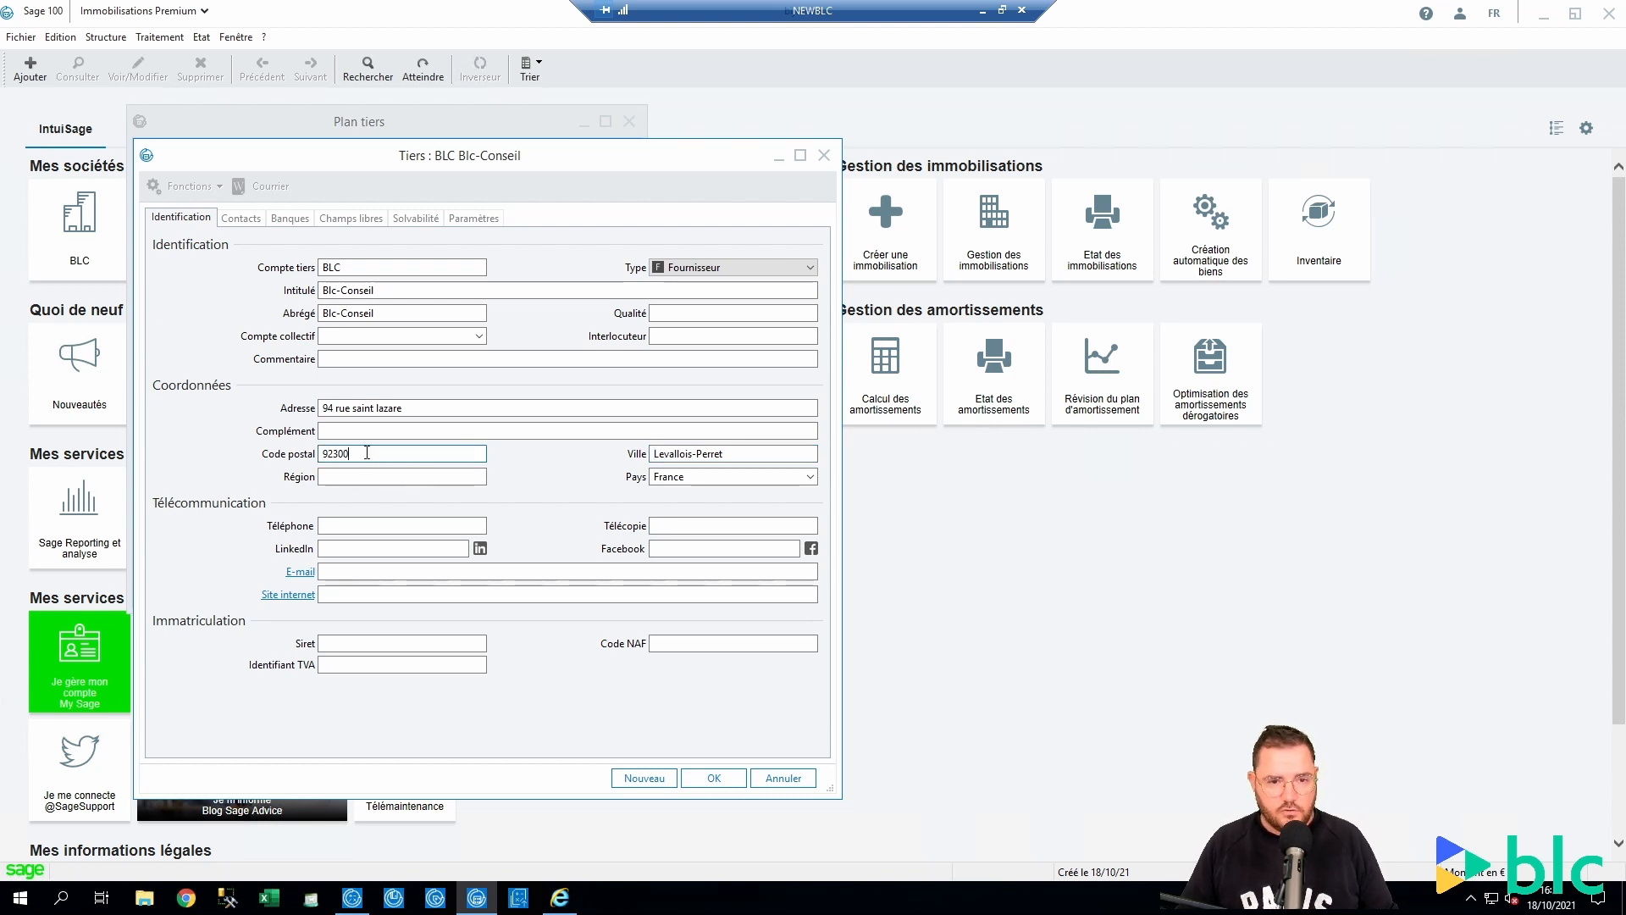
{"action": "double_click", "coordinate": [366, 454]}
{"action": "key", "text": "BackSpace"}
{"action": "key", "text": "Tab"}
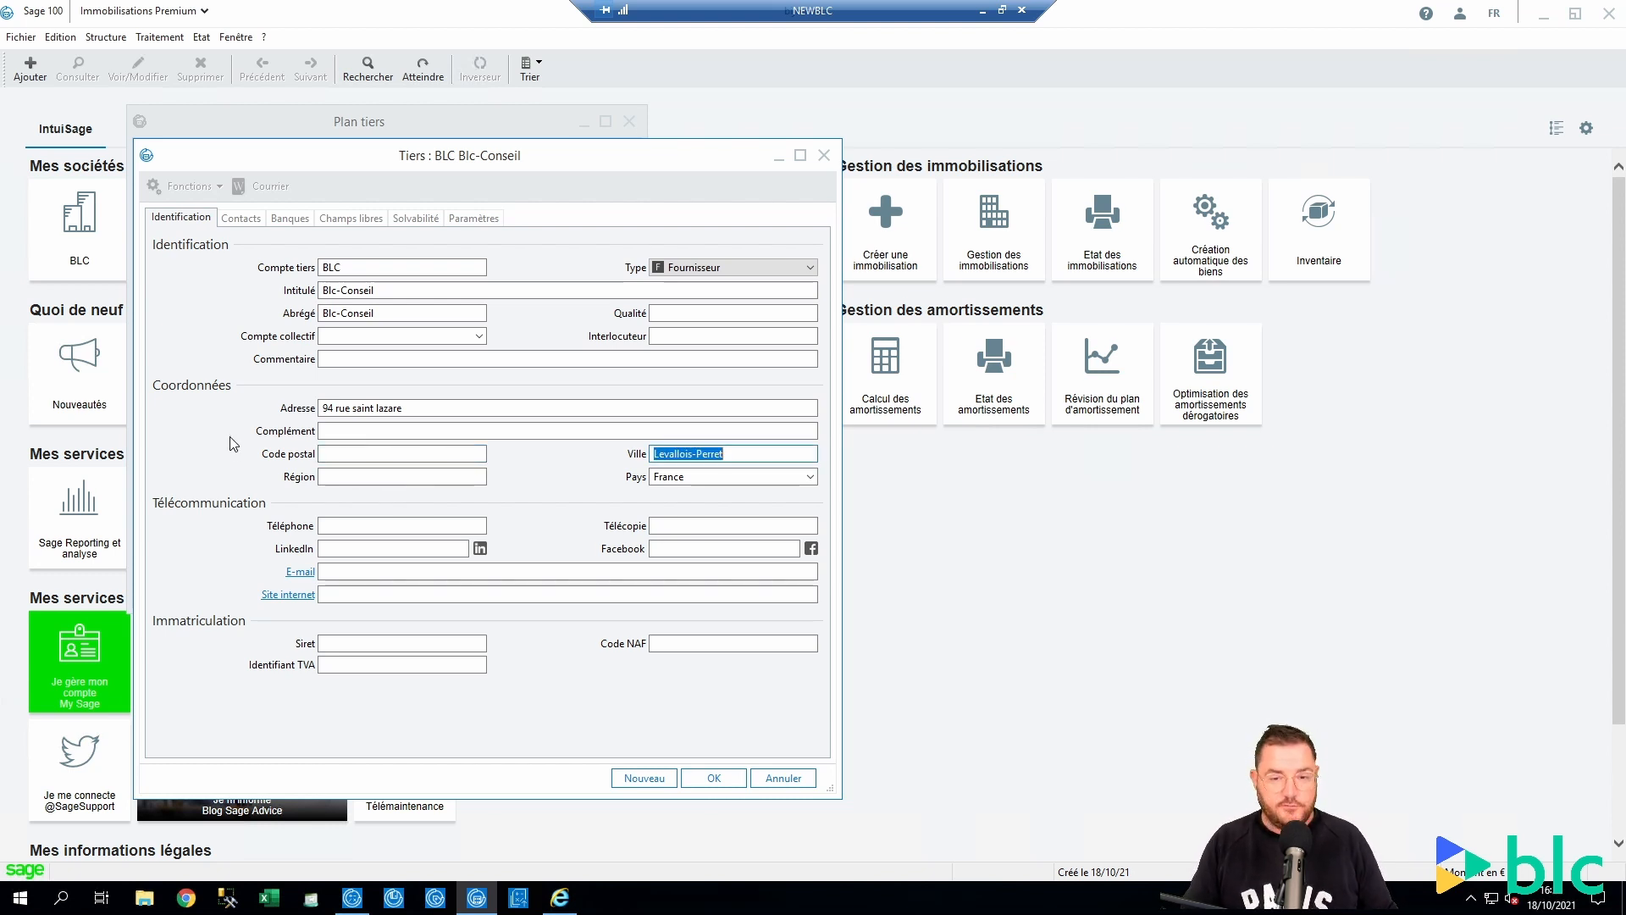
{"action": "key", "text": "BackSpace"}
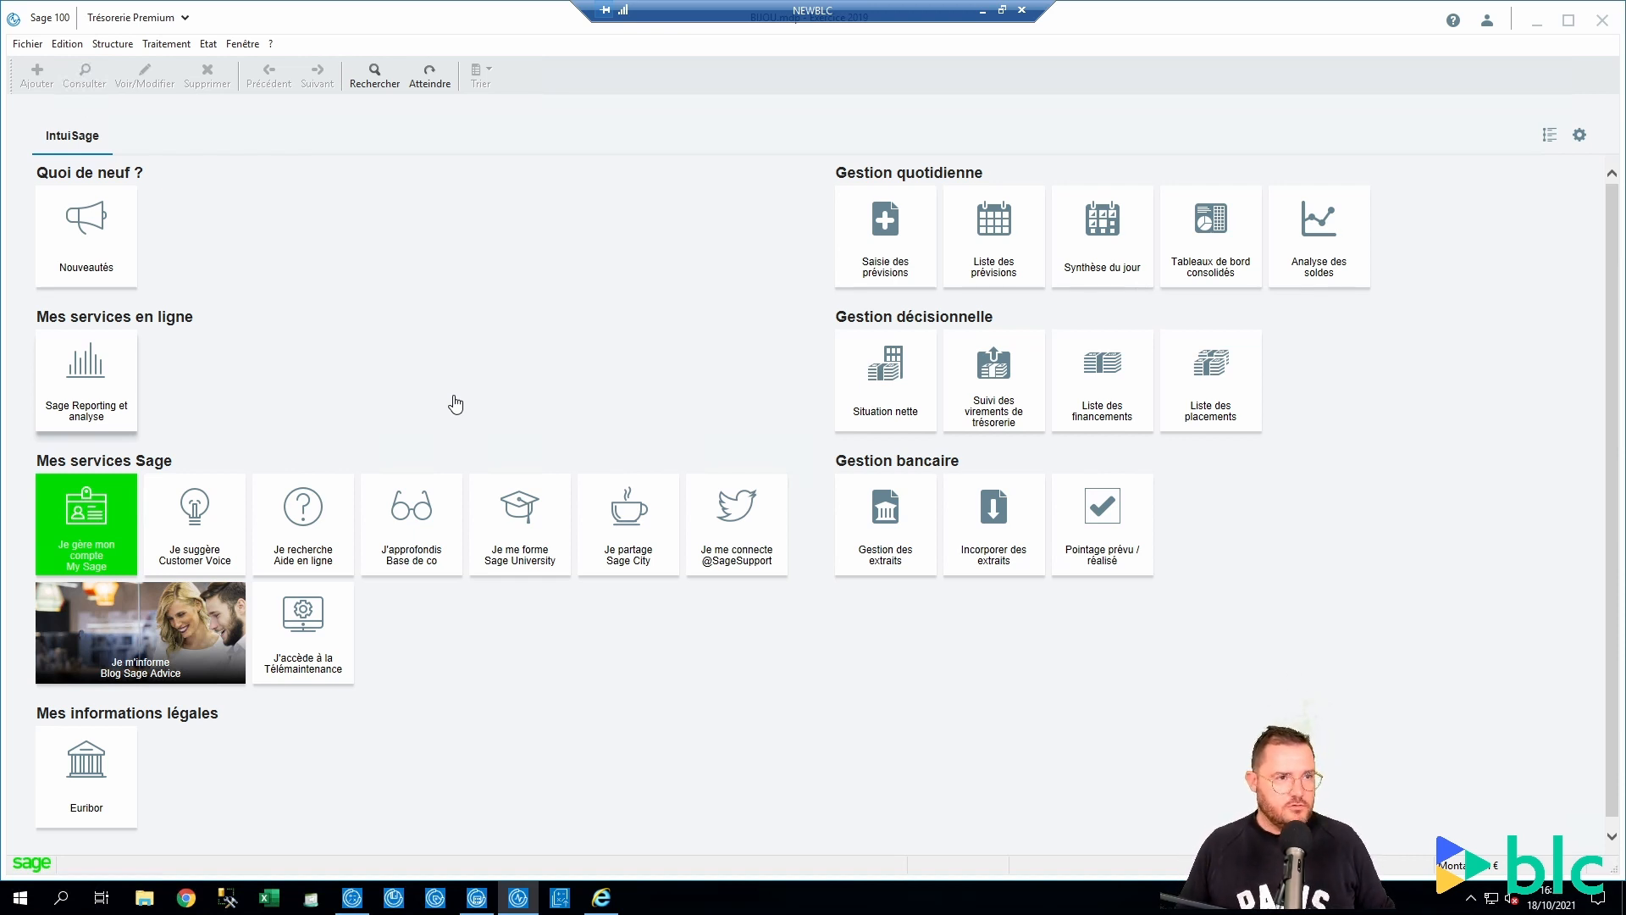
Open the BLC Blc-Conseil supplier record from Plan tiers
{"action": "left_click", "coordinate": [121, 48]}
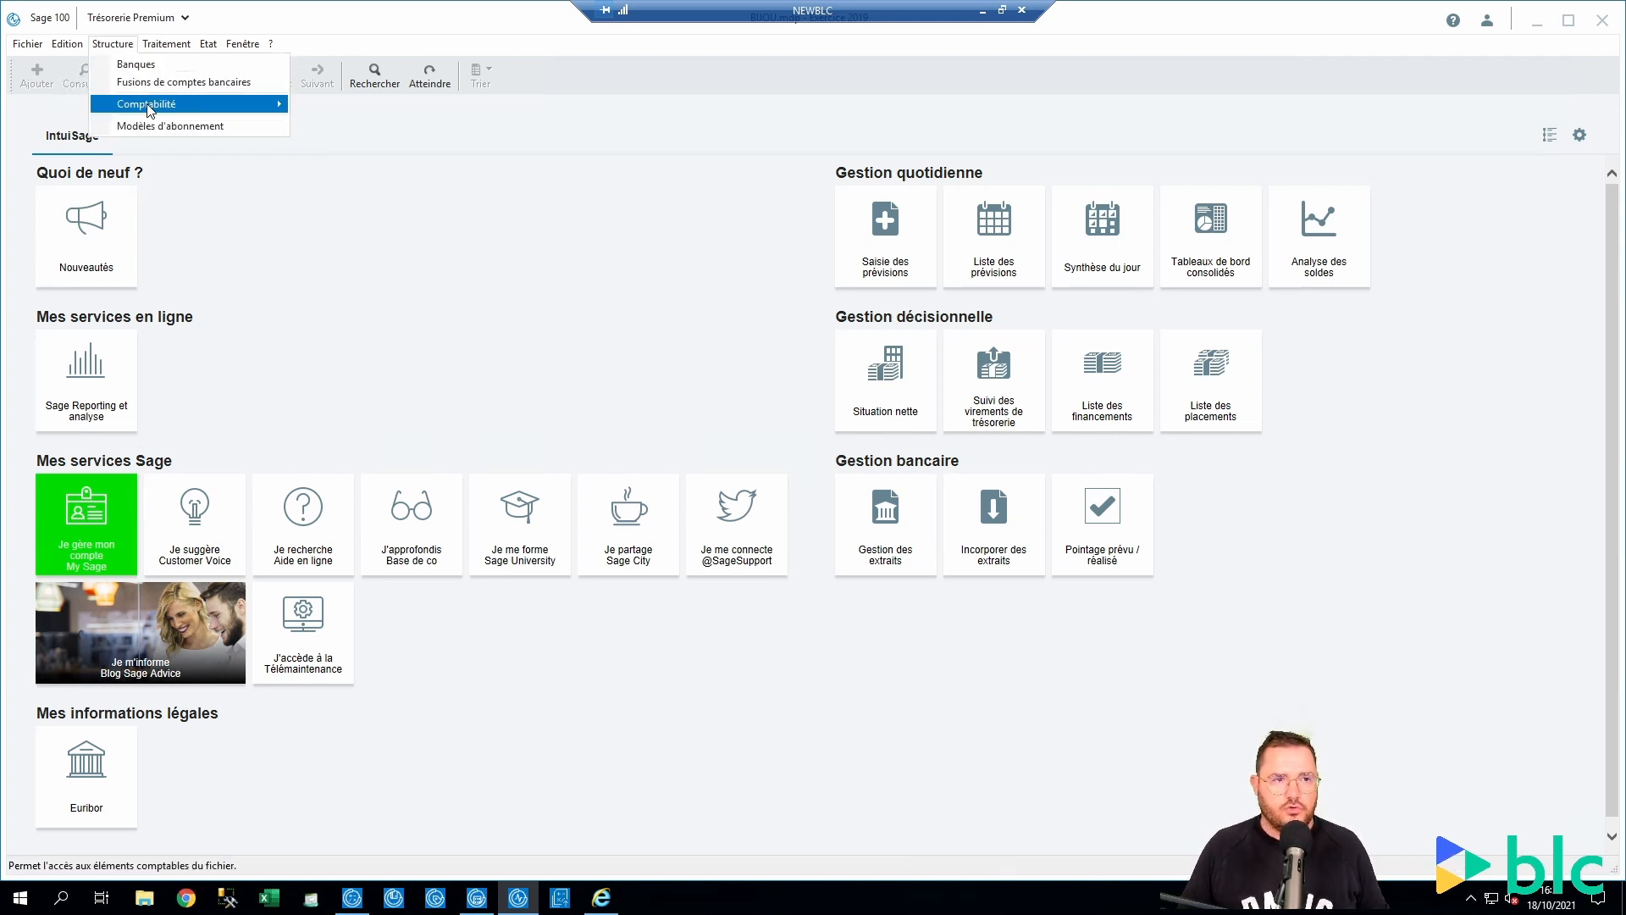
{"action": "mouse_move", "coordinate": [149, 109]}
{"action": "left_click", "coordinate": [347, 149]}
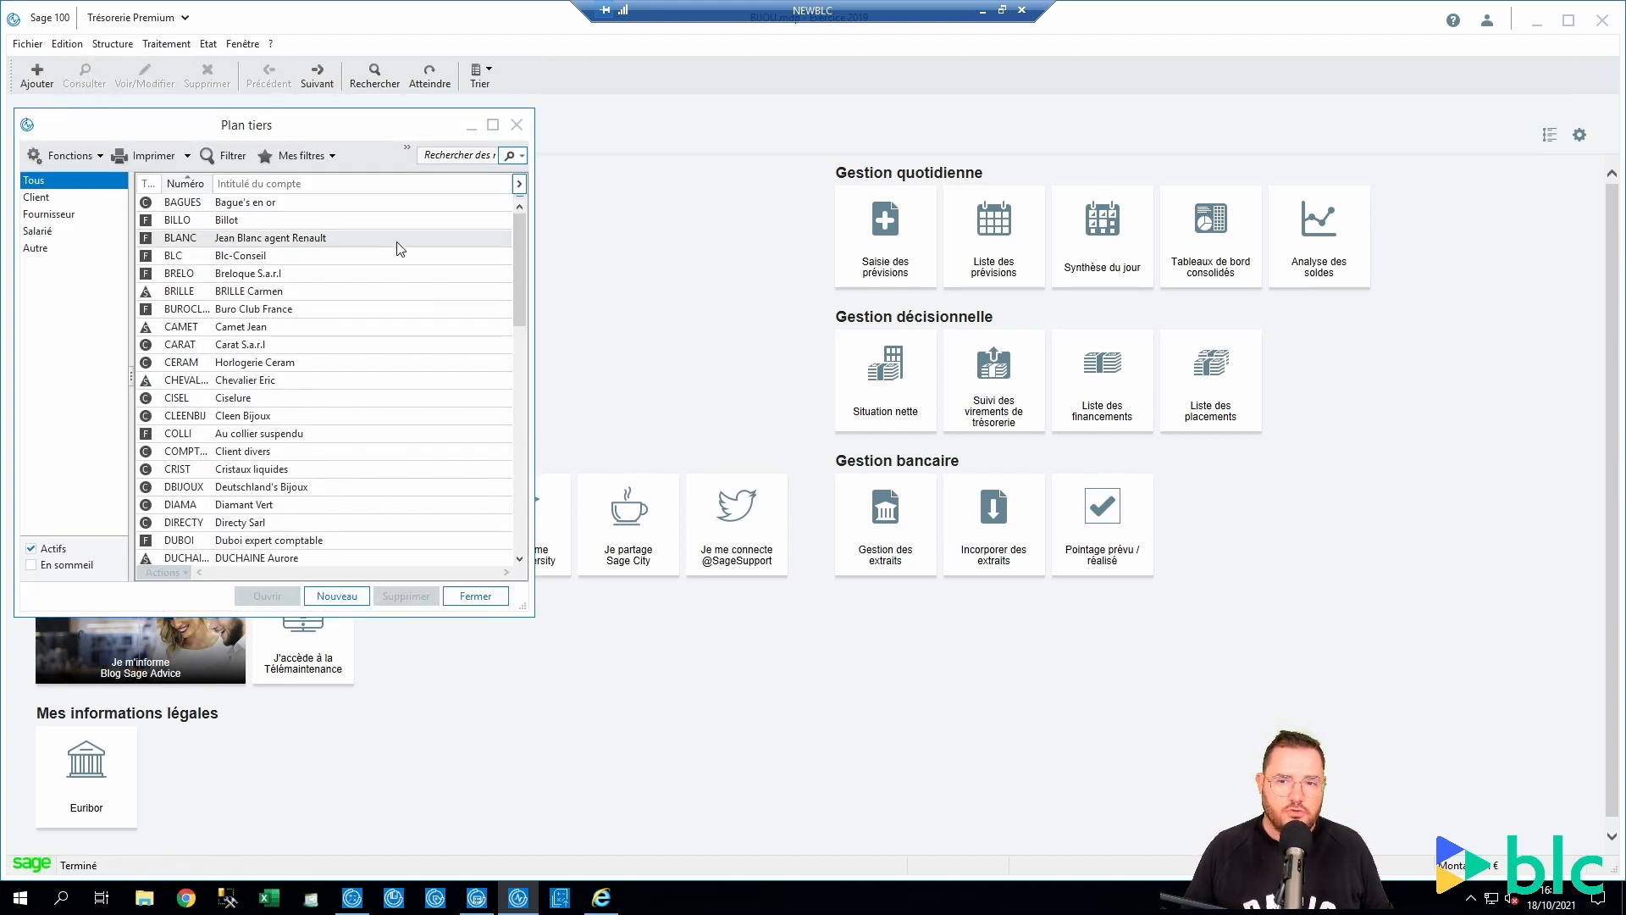
{"action": "double_click", "coordinate": [338, 255]}
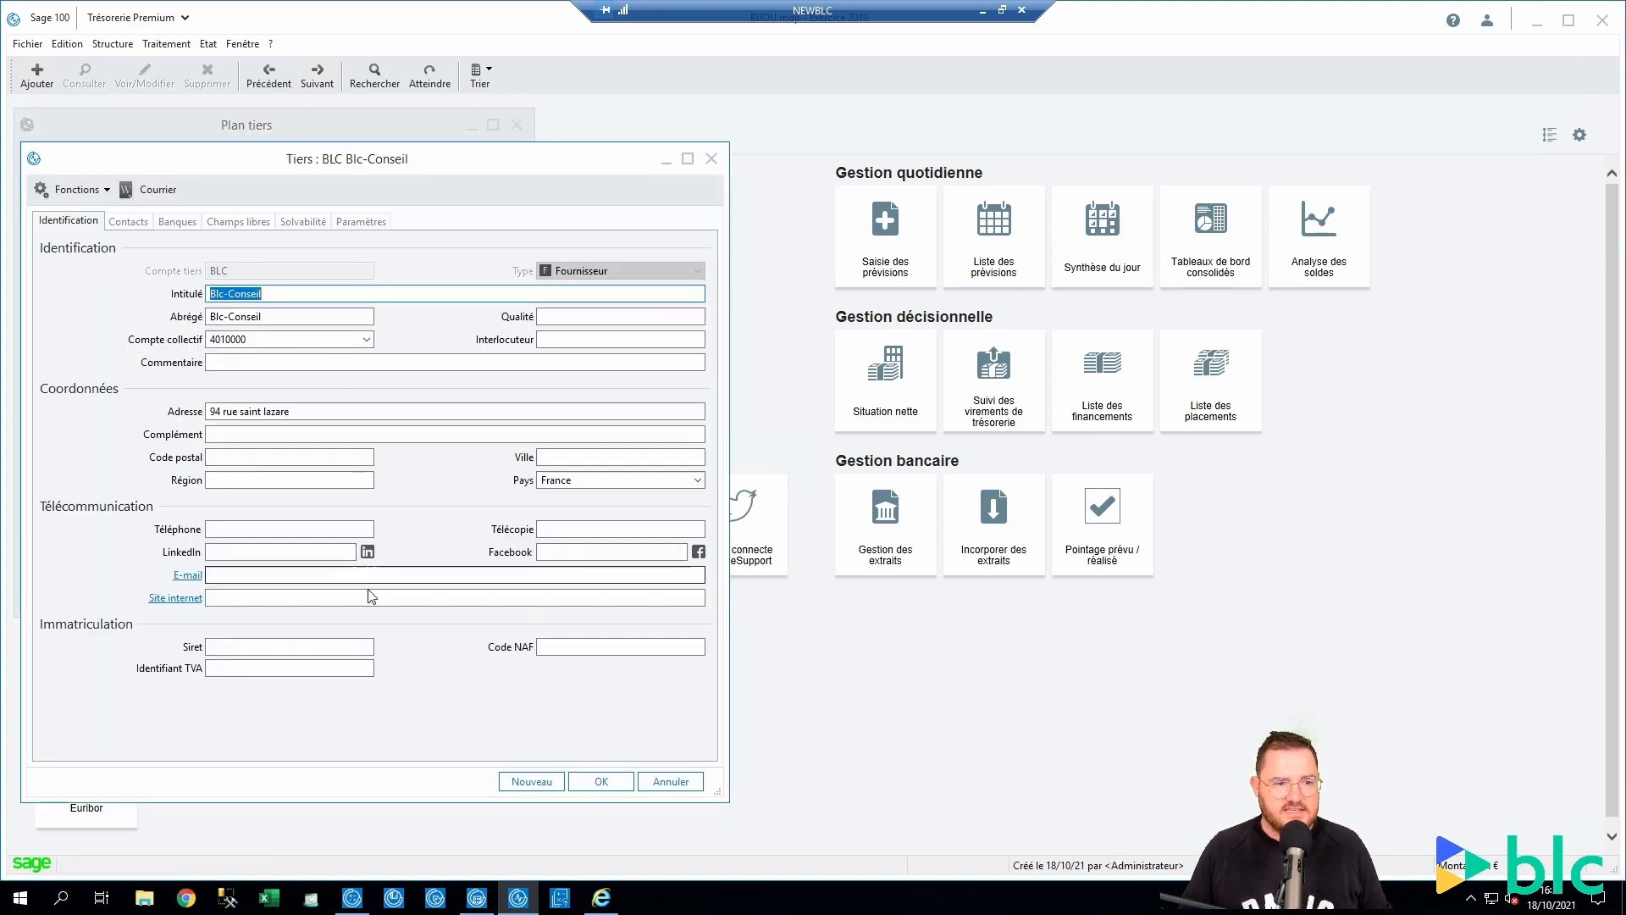
Fill 75009 Paris from the typed postal code suggestion, then clear both fields
{"action": "left_click", "coordinate": [252, 459]}
{"action": "type", "text": "75009"}
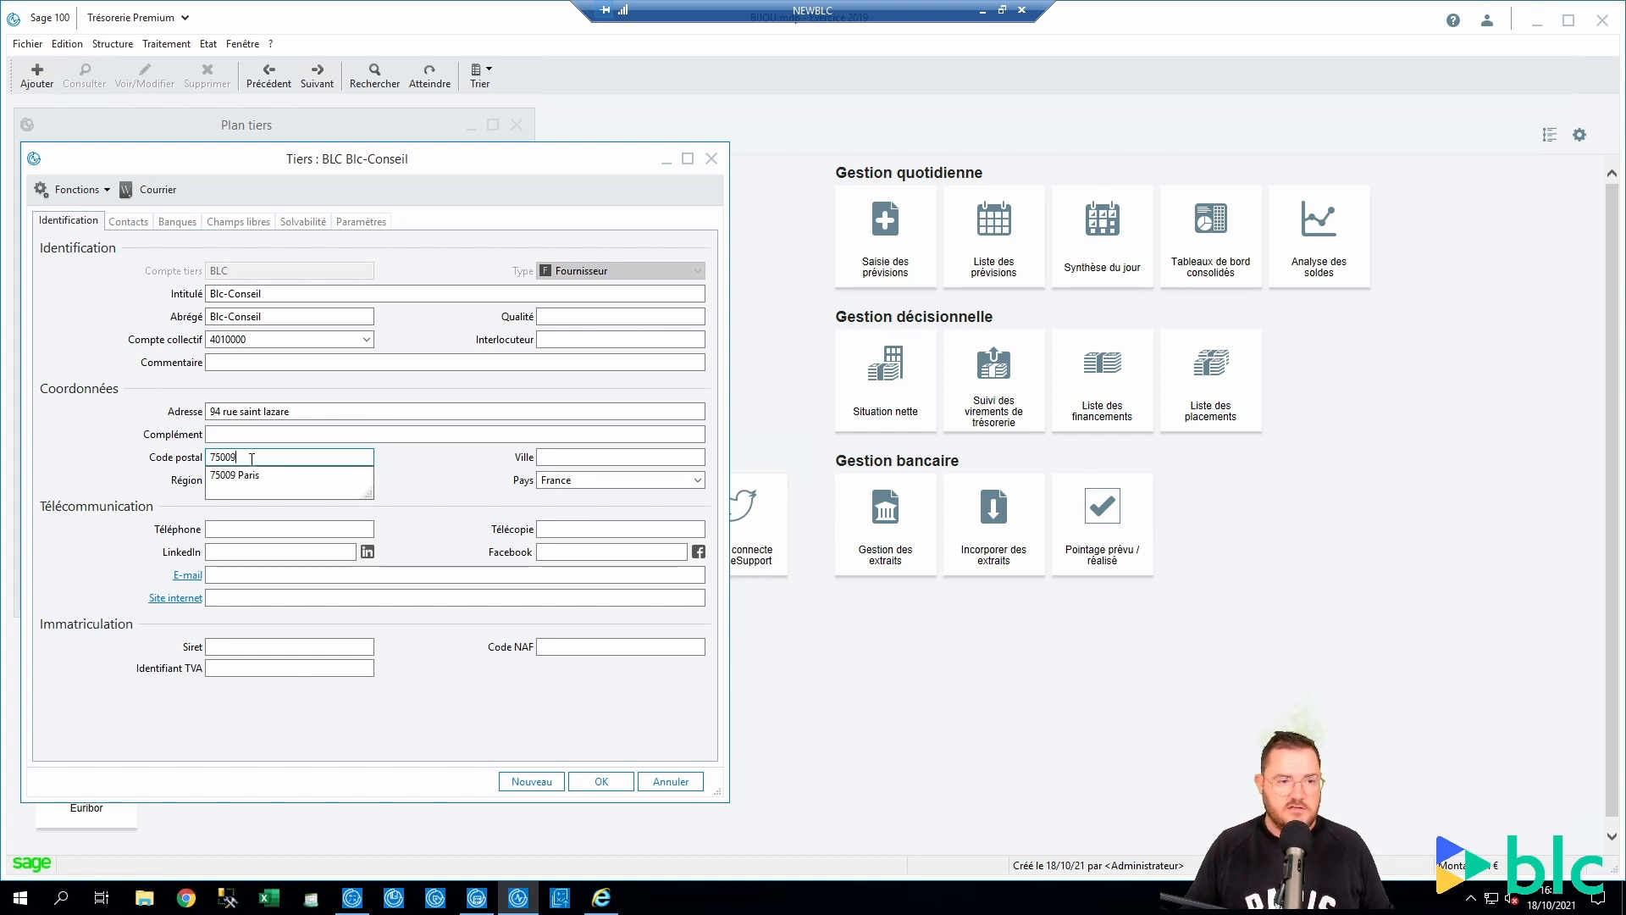
{"action": "left_click", "coordinate": [246, 474]}
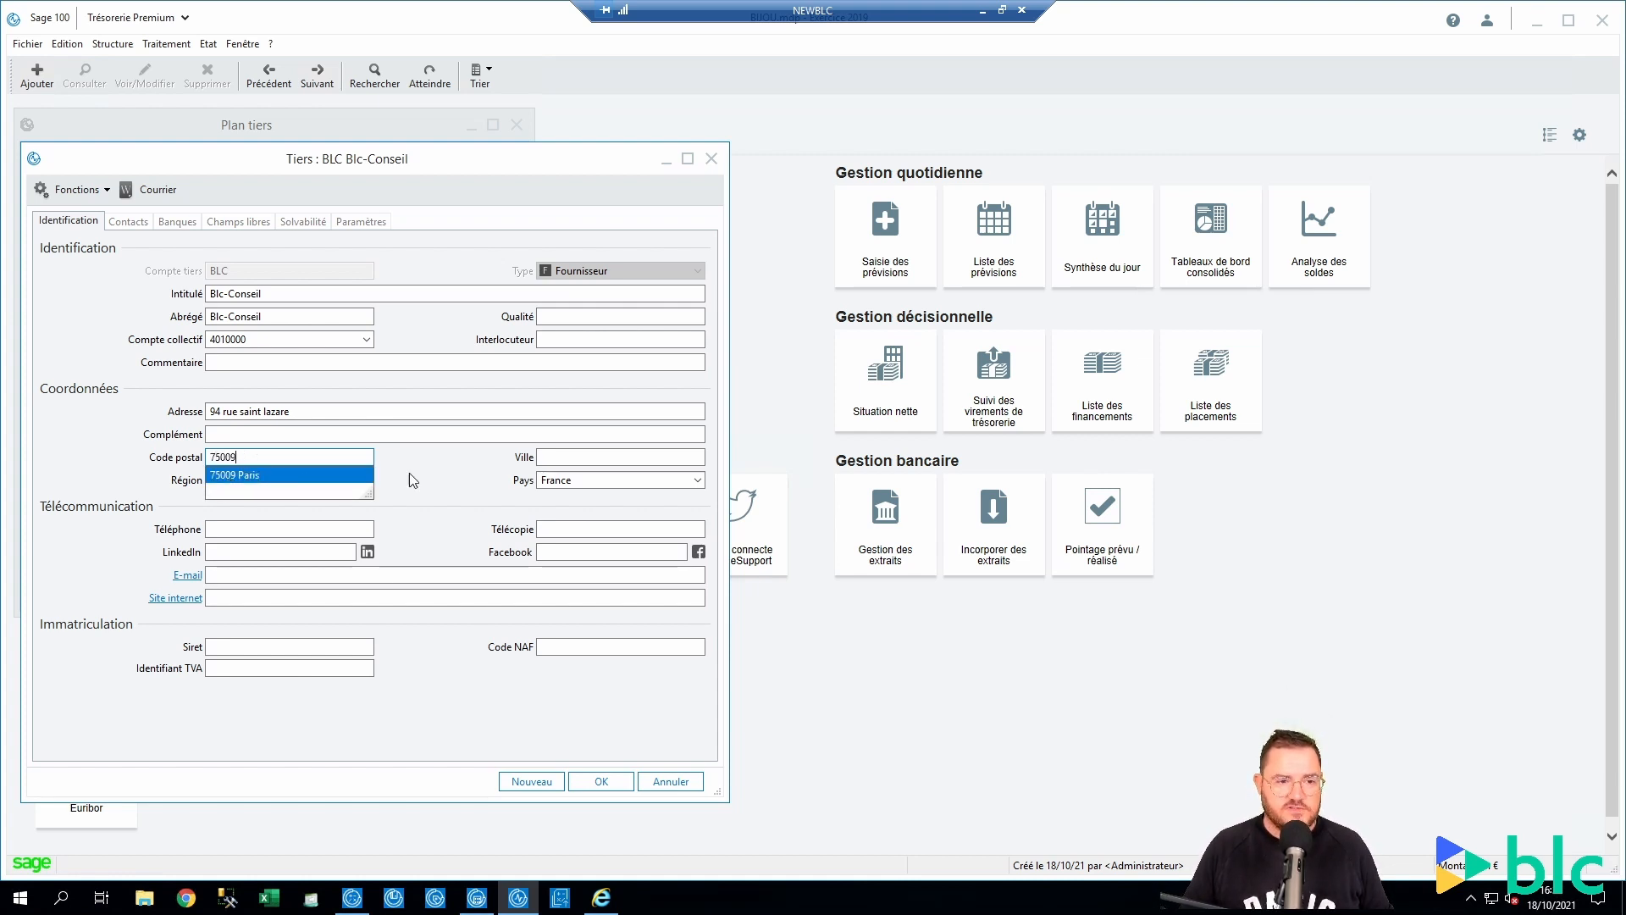
{"action": "left_click_drag", "start_coordinate": [592, 459], "coordinate": [519, 450]}
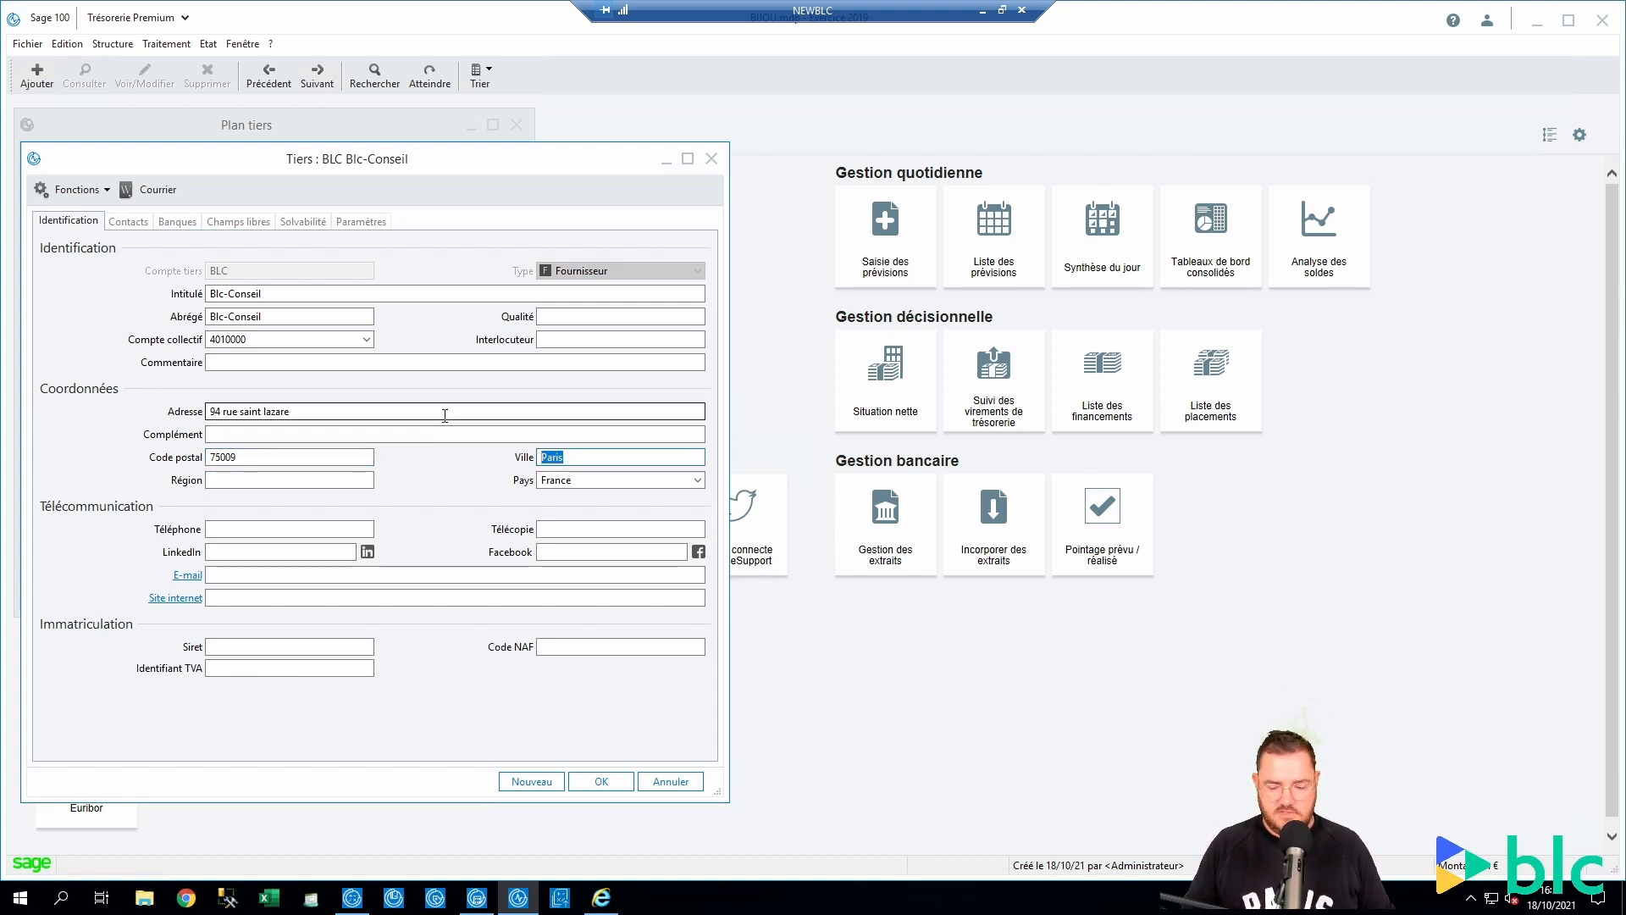
{"action": "key", "text": "BackSpace"}
{"action": "key", "text": "shift+Tab"}
{"action": "key", "text": "BackSpace"}
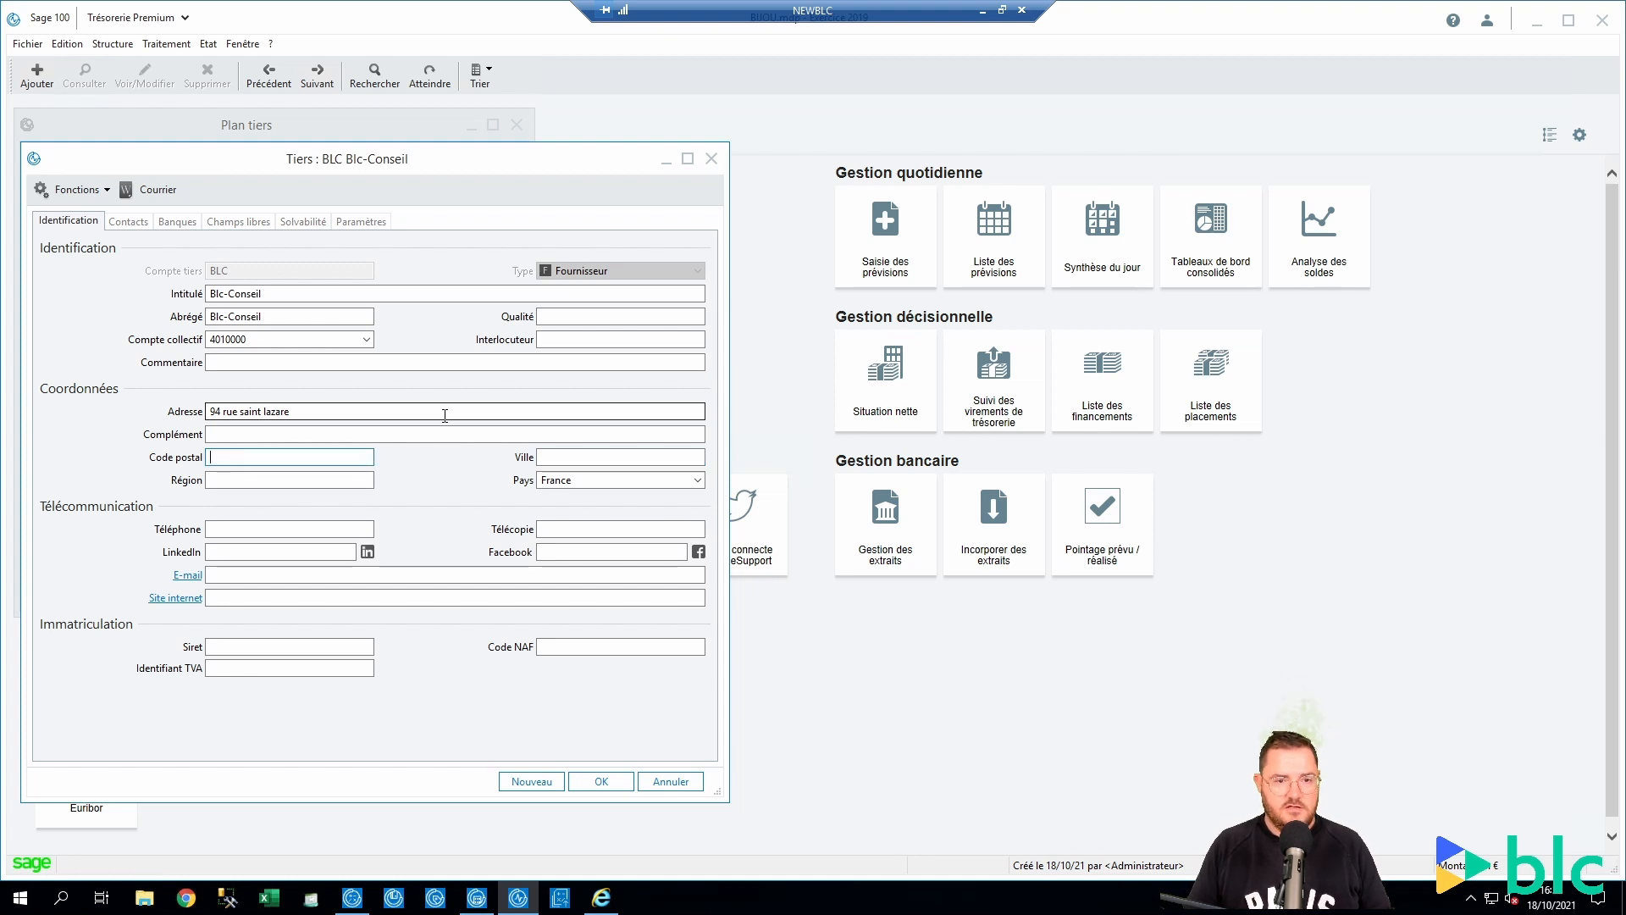
Type Paris, pick 75009 Paris, save the BLC record and close Plan tiers
{"action": "left_click", "coordinate": [559, 455]}
{"action": "type", "text": "Paris"}
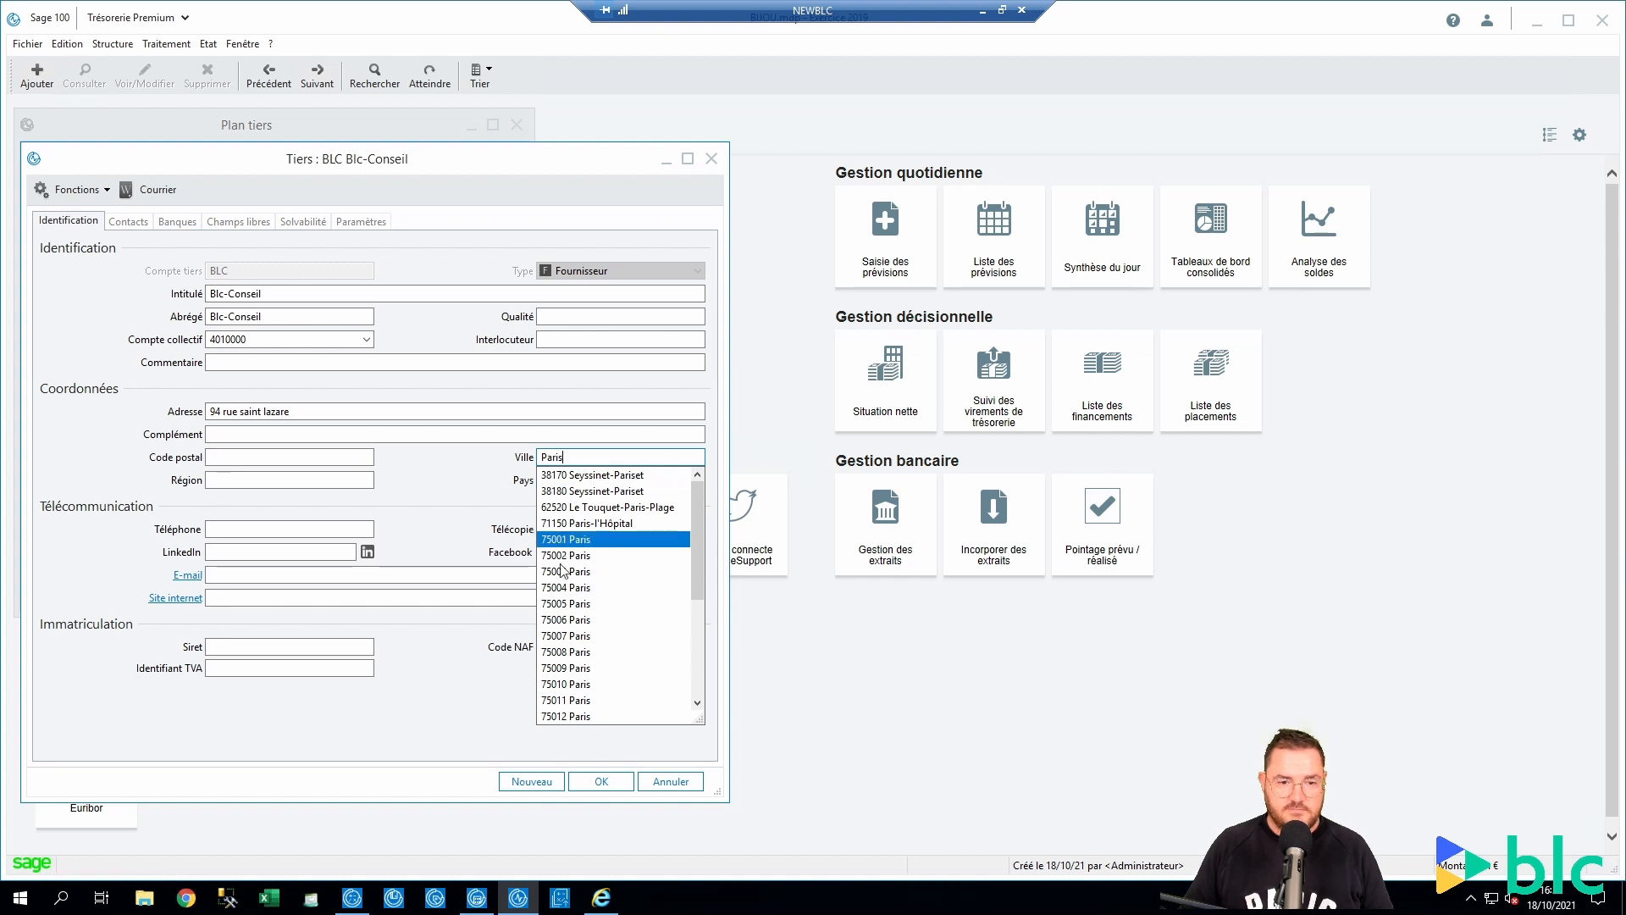
{"action": "left_click", "coordinate": [574, 668]}
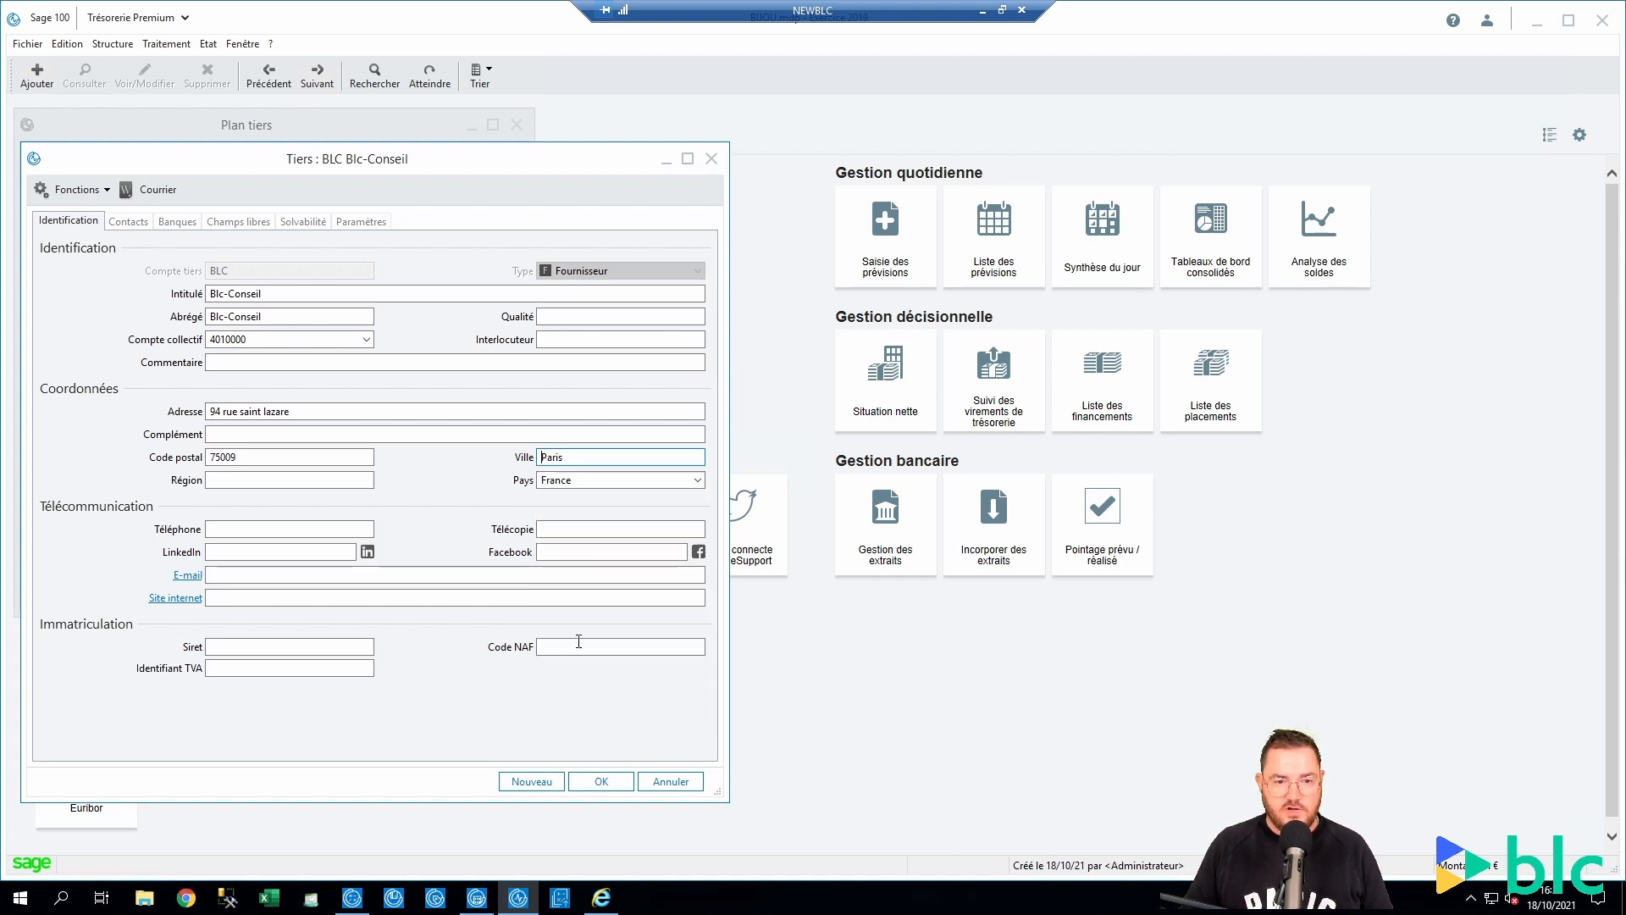
{"action": "left_click", "coordinate": [606, 781]}
{"action": "left_click", "coordinate": [516, 125]}
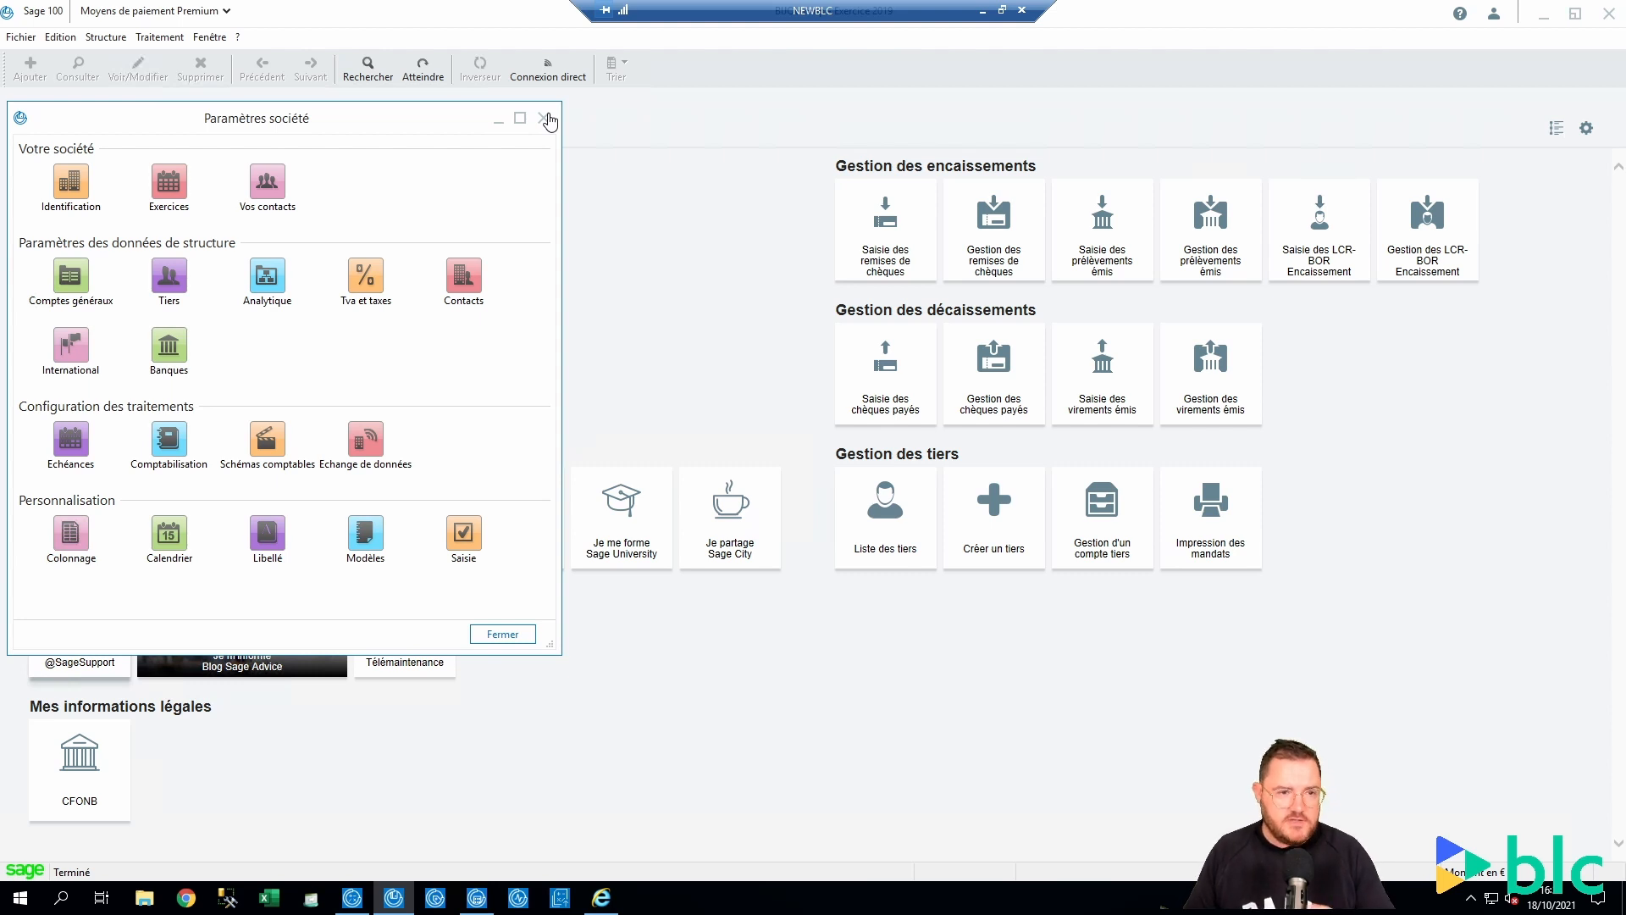
Set the Virements émis Banque debit label to Libellé structuré in Mise à jour comptable
{"action": "left_click", "coordinate": [280, 438]}
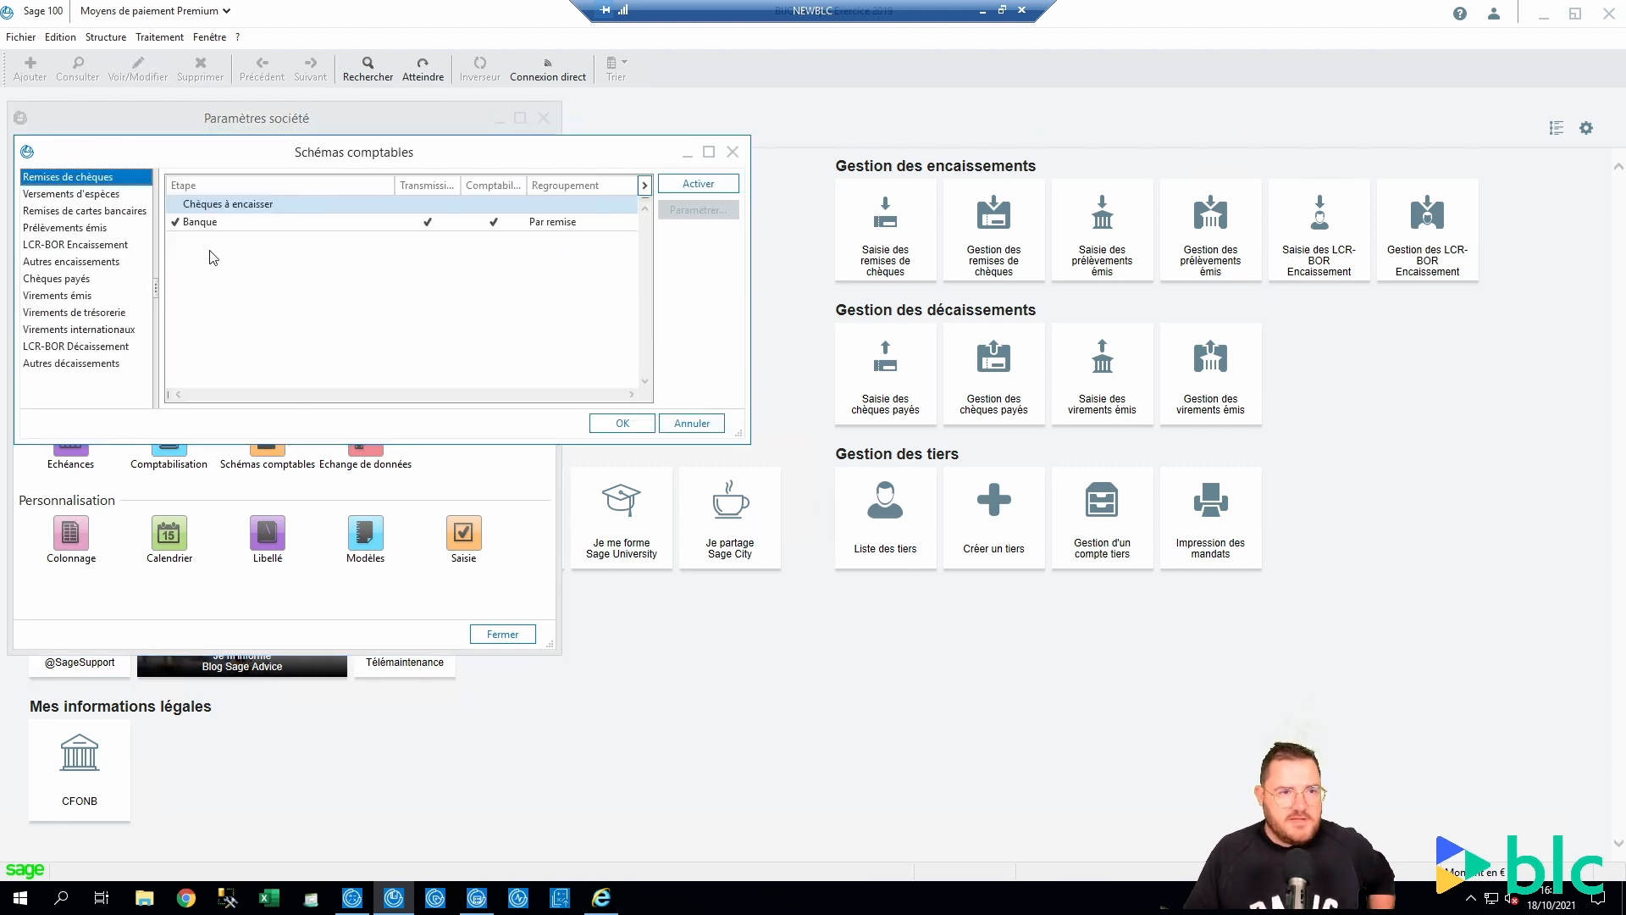
{"action": "left_click", "coordinate": [58, 297]}
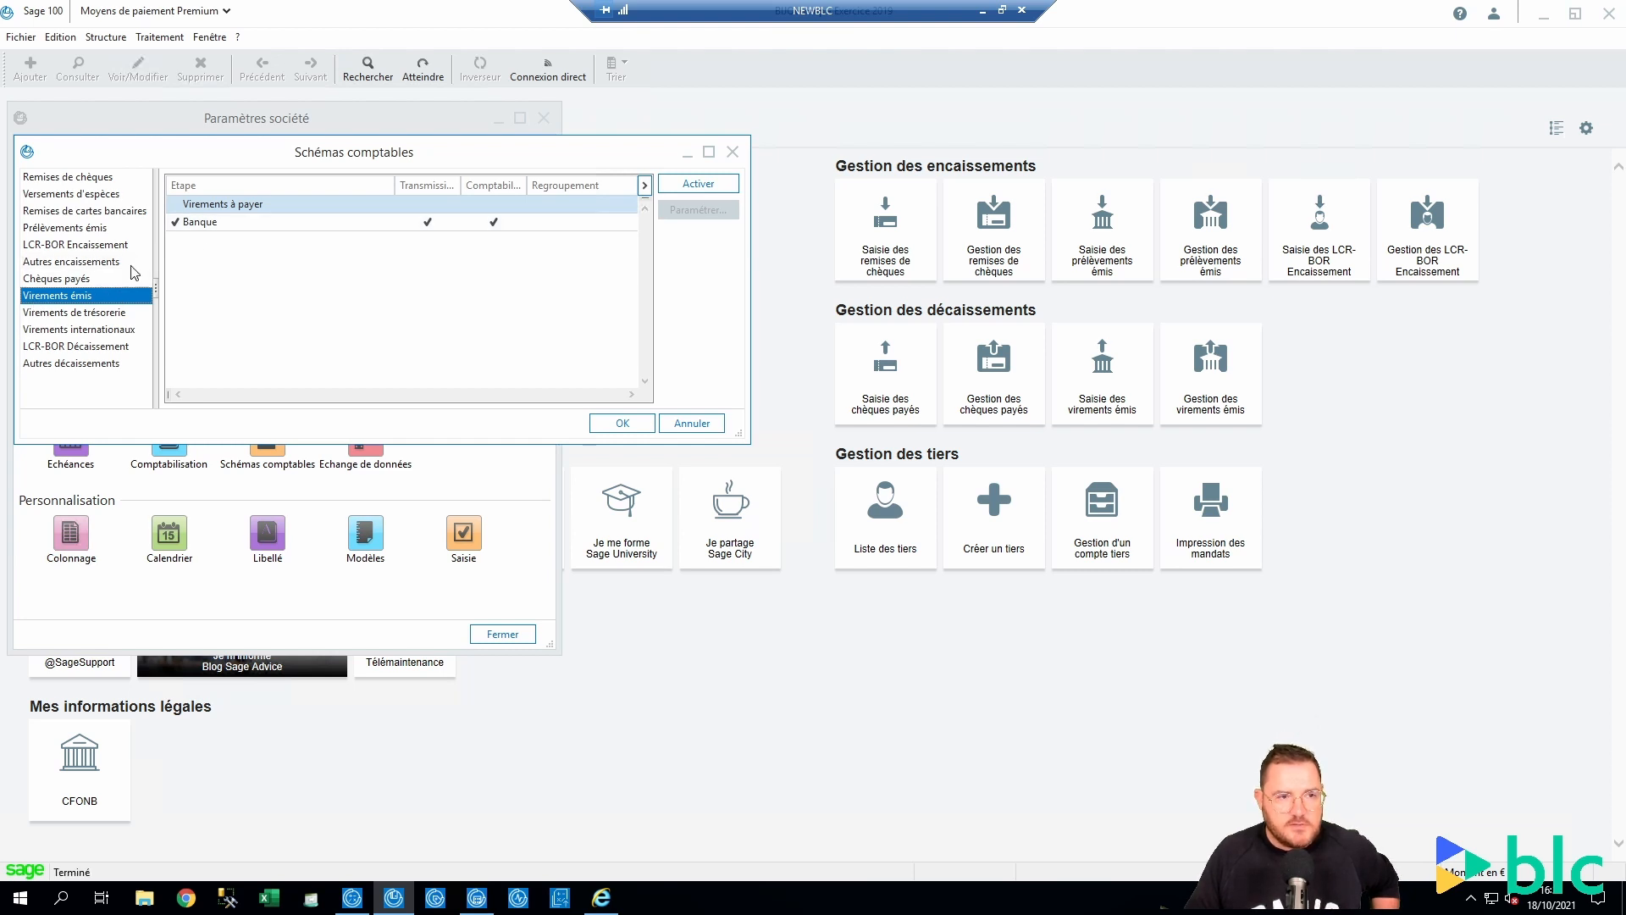
{"action": "double_click", "coordinate": [207, 224]}
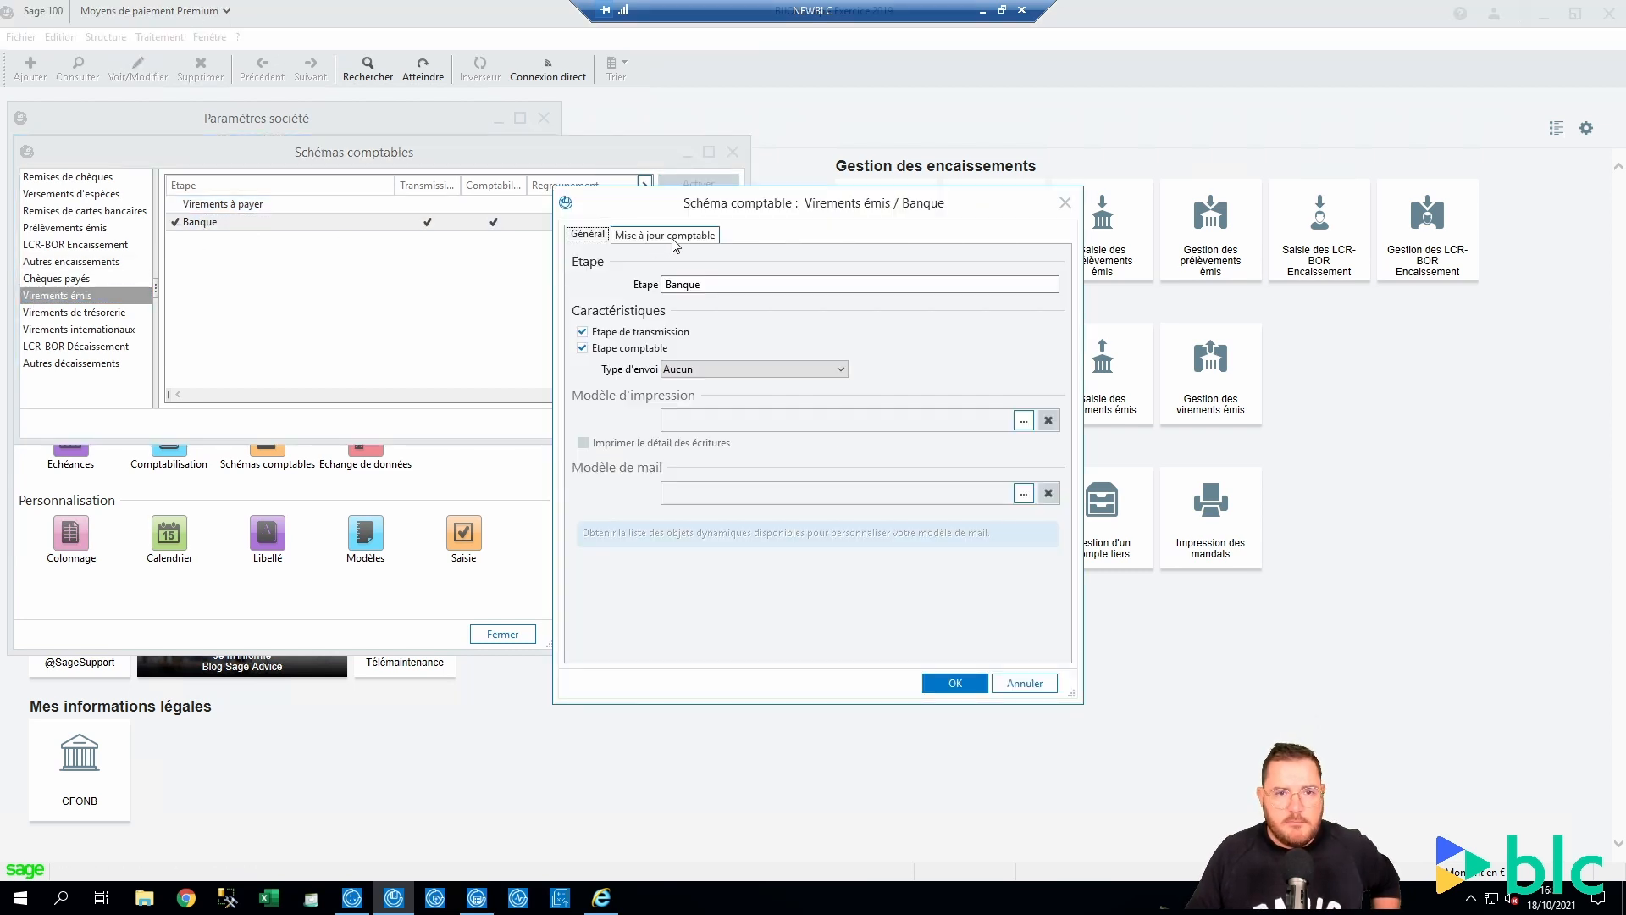
{"action": "left_click", "coordinate": [675, 236]}
{"action": "left_click", "coordinate": [767, 424]}
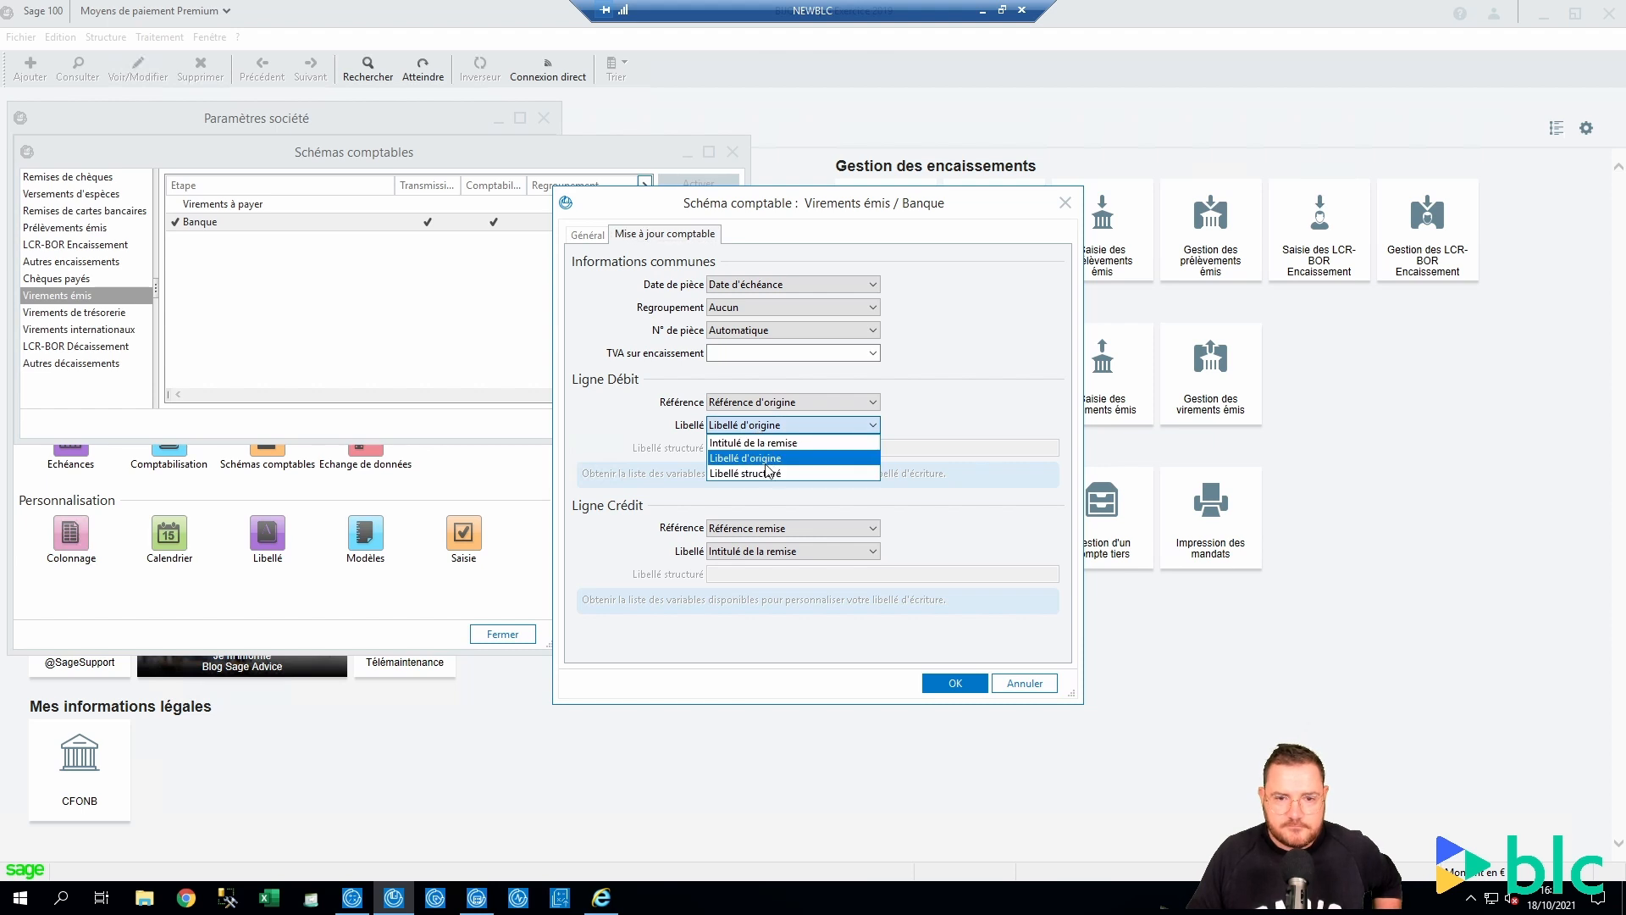
{"action": "left_click", "coordinate": [768, 472]}
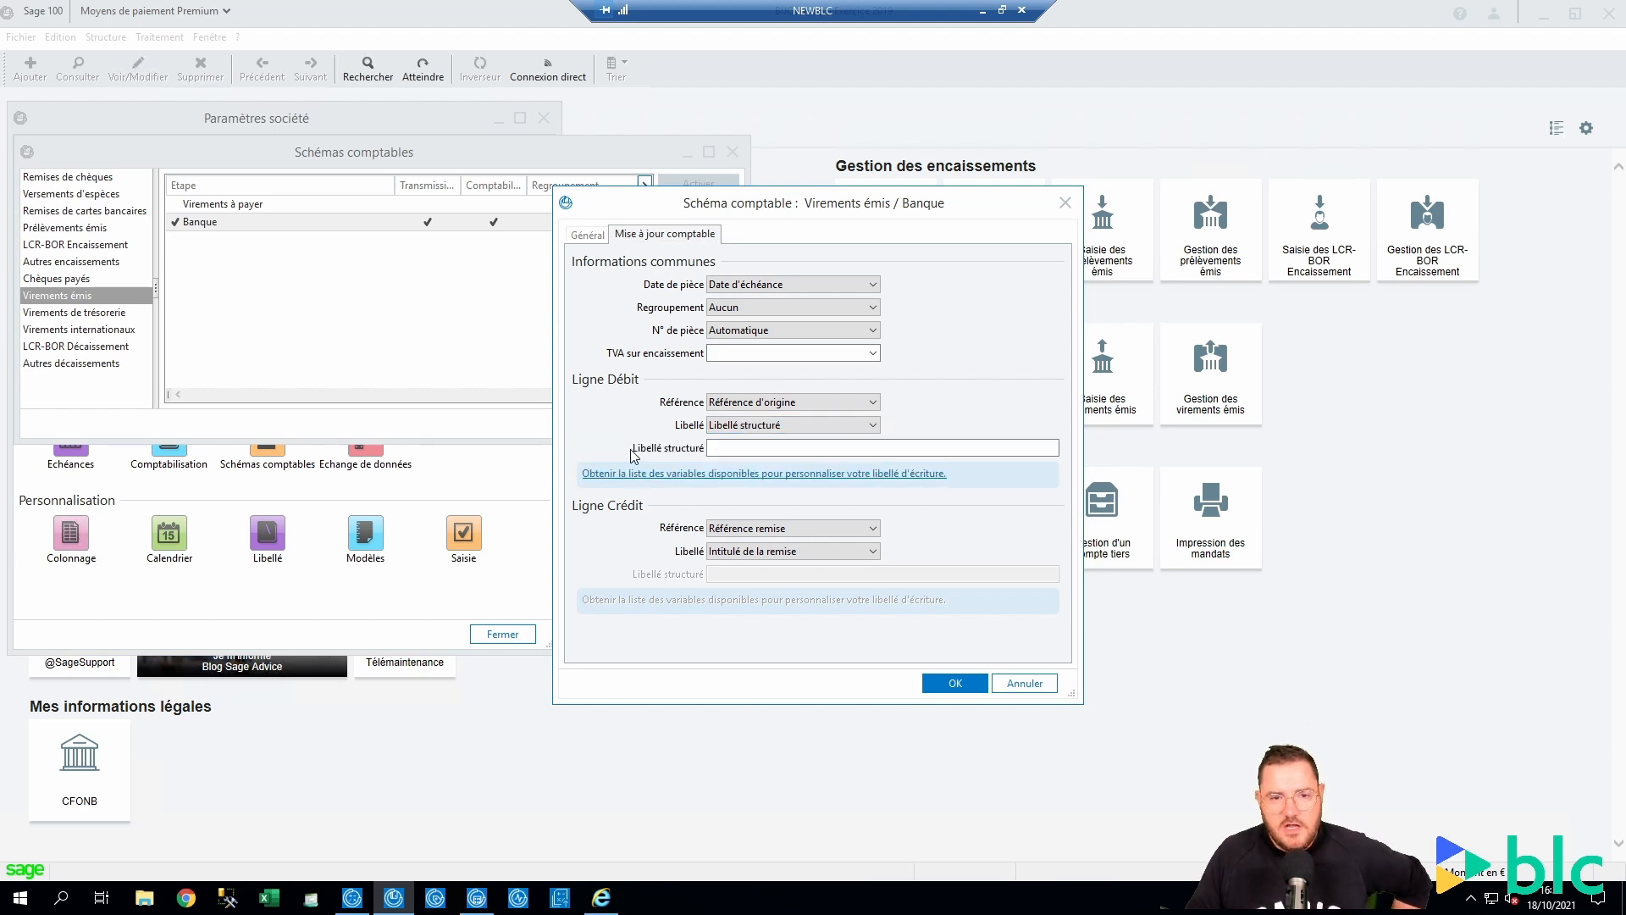
Browse the label variable library, pick @L Intitulé remise, and close without inserting
{"action": "left_click", "coordinate": [688, 449]}
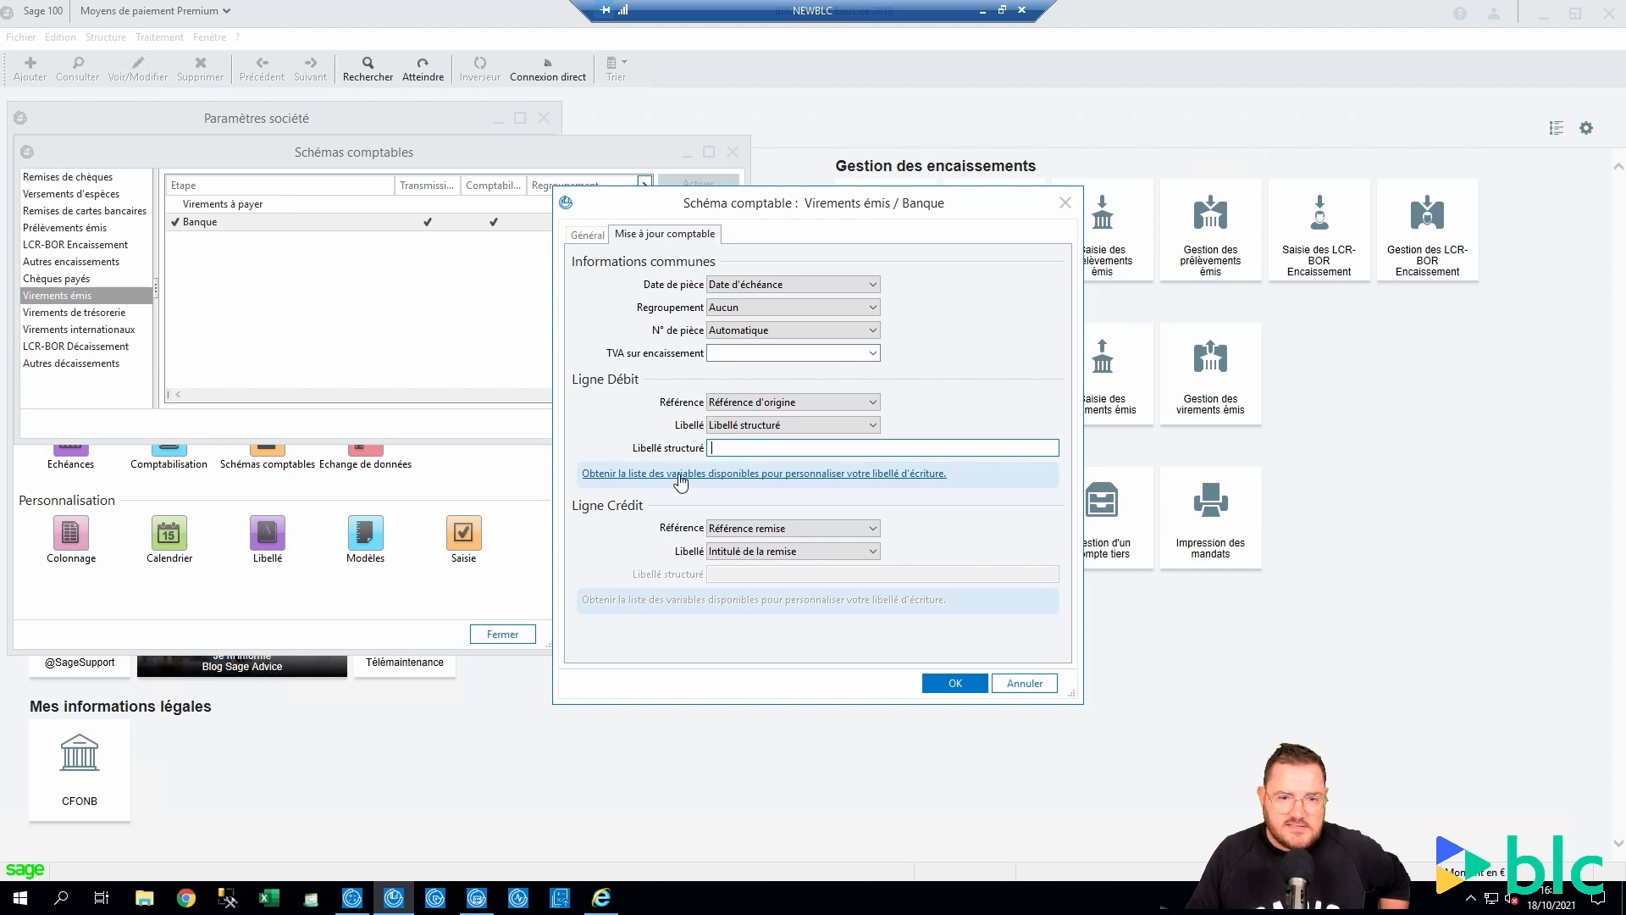
{"action": "left_click", "coordinate": [680, 480]}
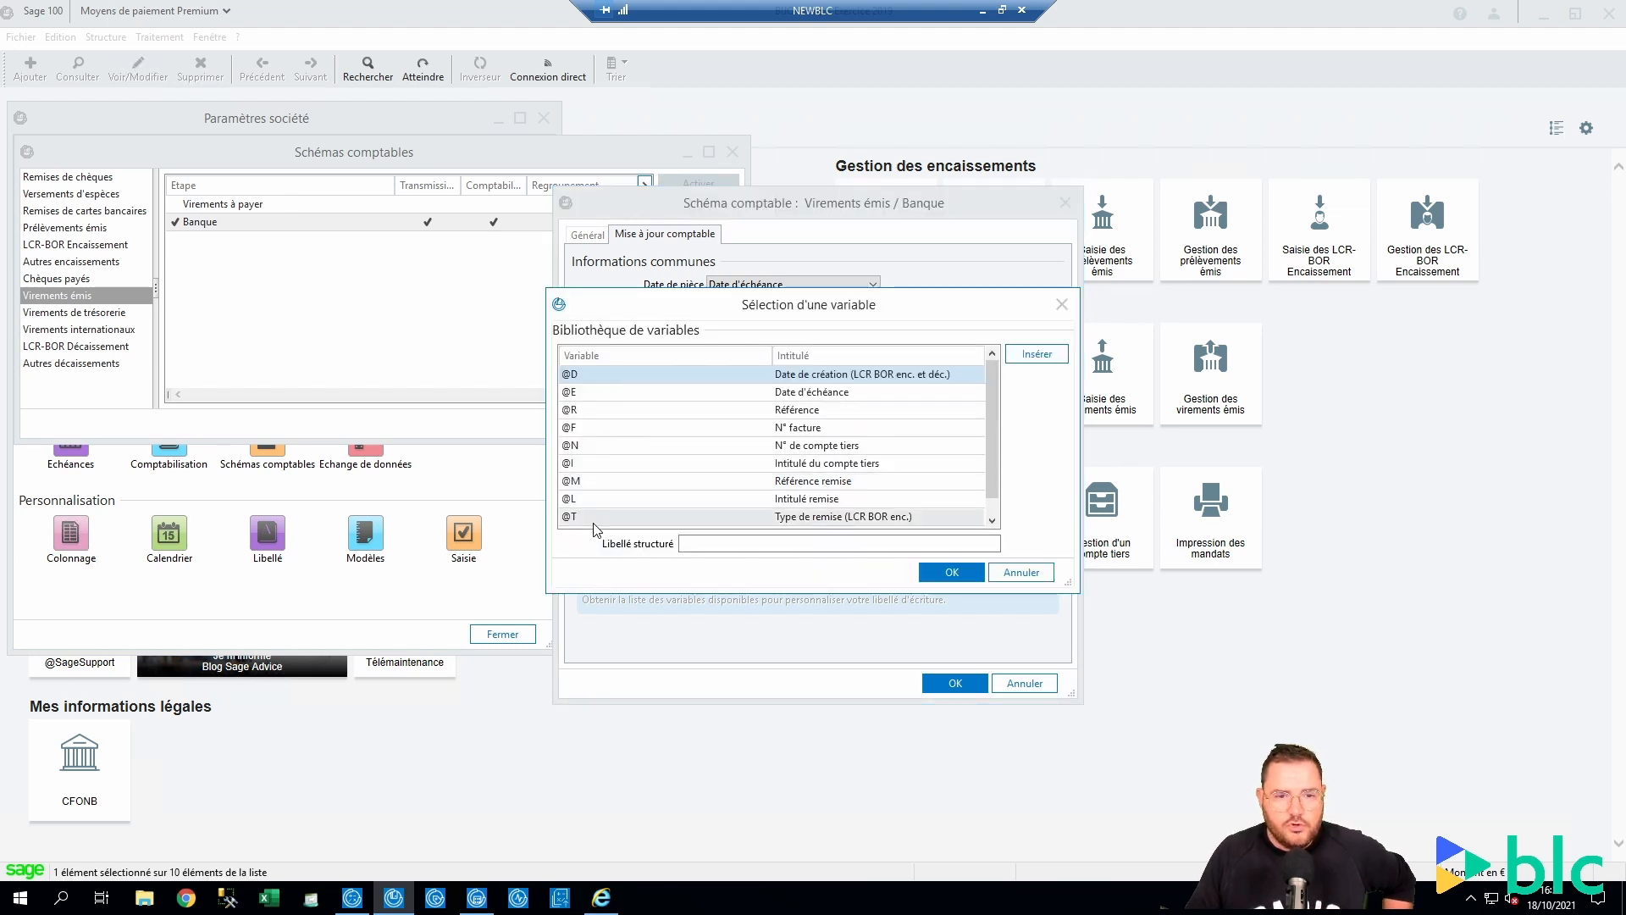
{"action": "scroll", "coordinate": [596, 529], "scroll_direction": "down", "scroll_amount": 1}
{"action": "scroll", "coordinate": [593, 551], "scroll_direction": "up", "scroll_amount": 1}
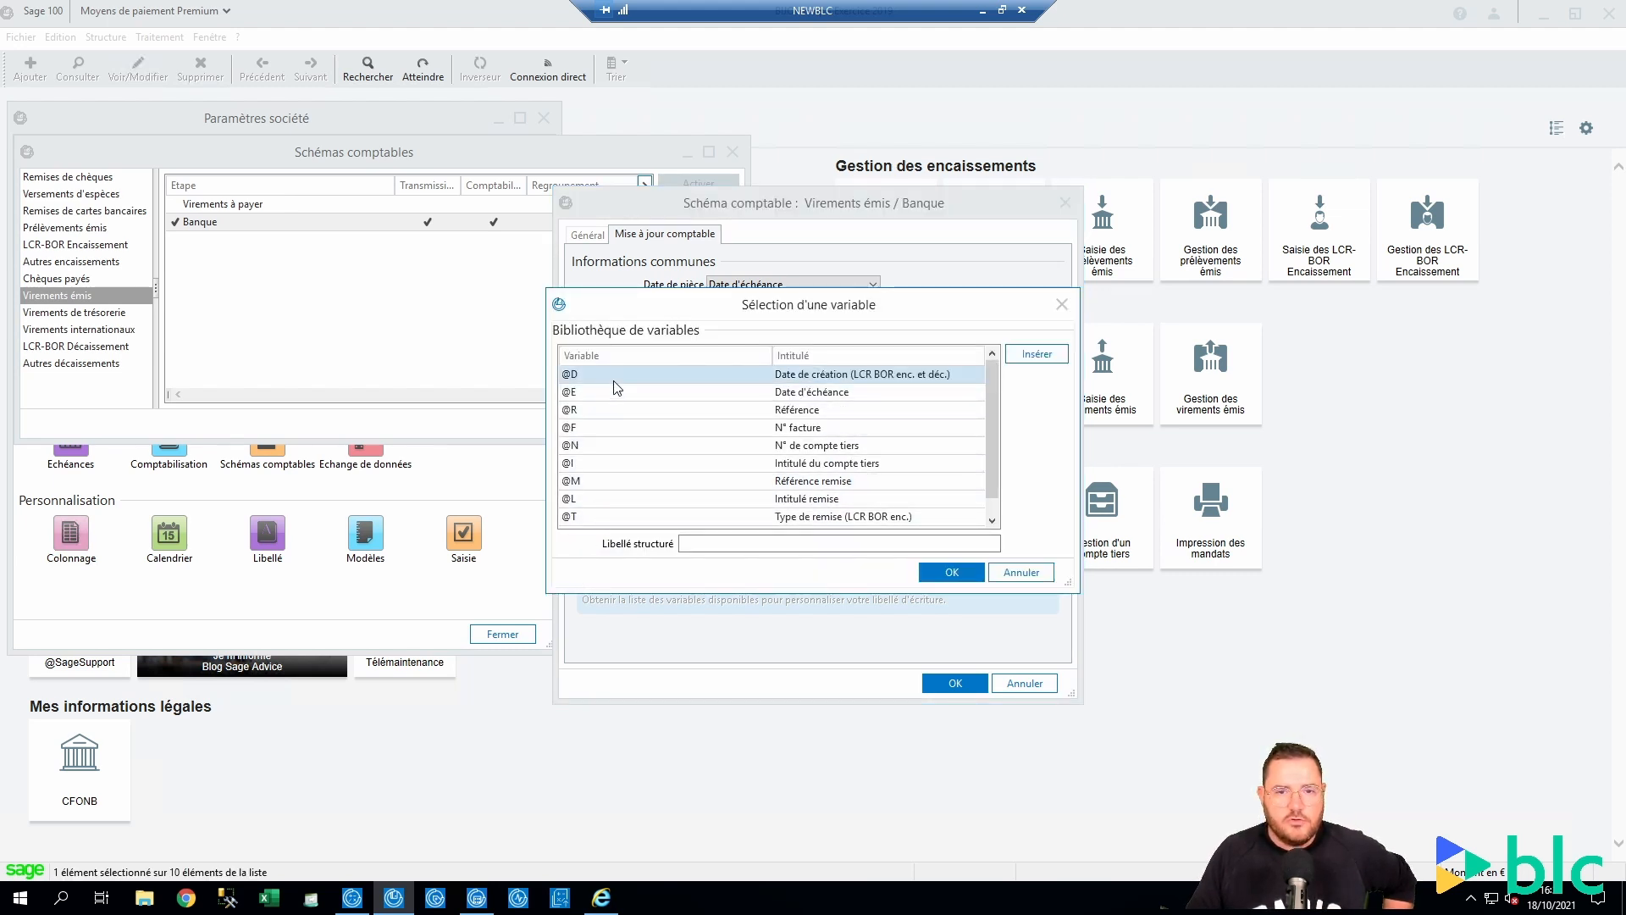
{"action": "scroll", "coordinate": [618, 385], "scroll_direction": "down", "scroll_amount": 1}
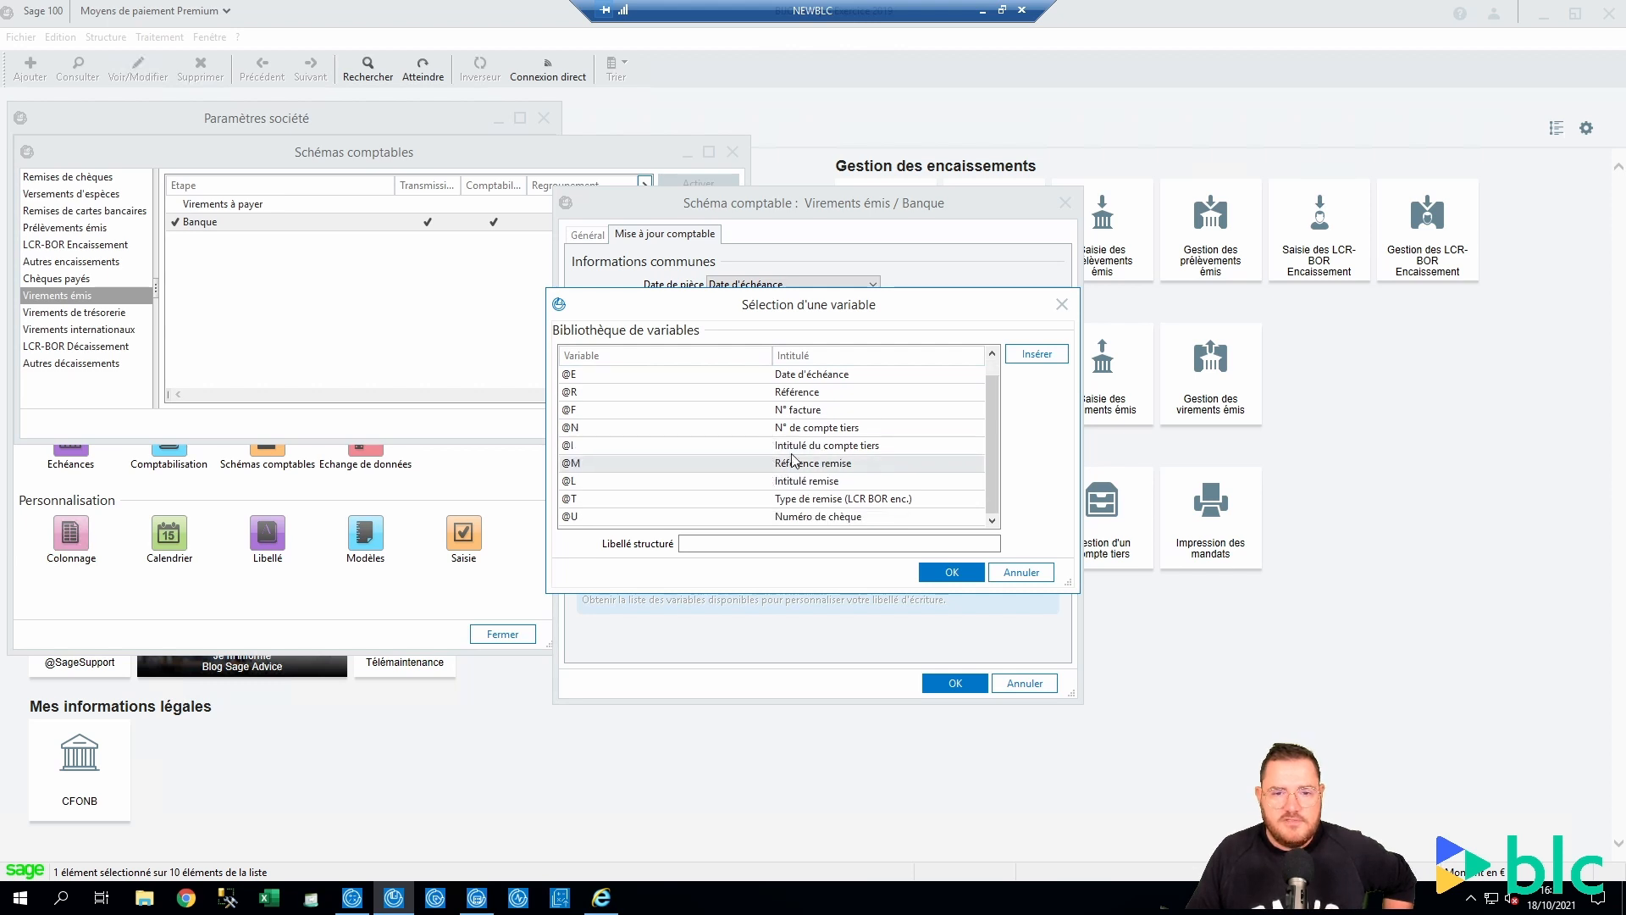
{"action": "left_click", "coordinate": [621, 479]}
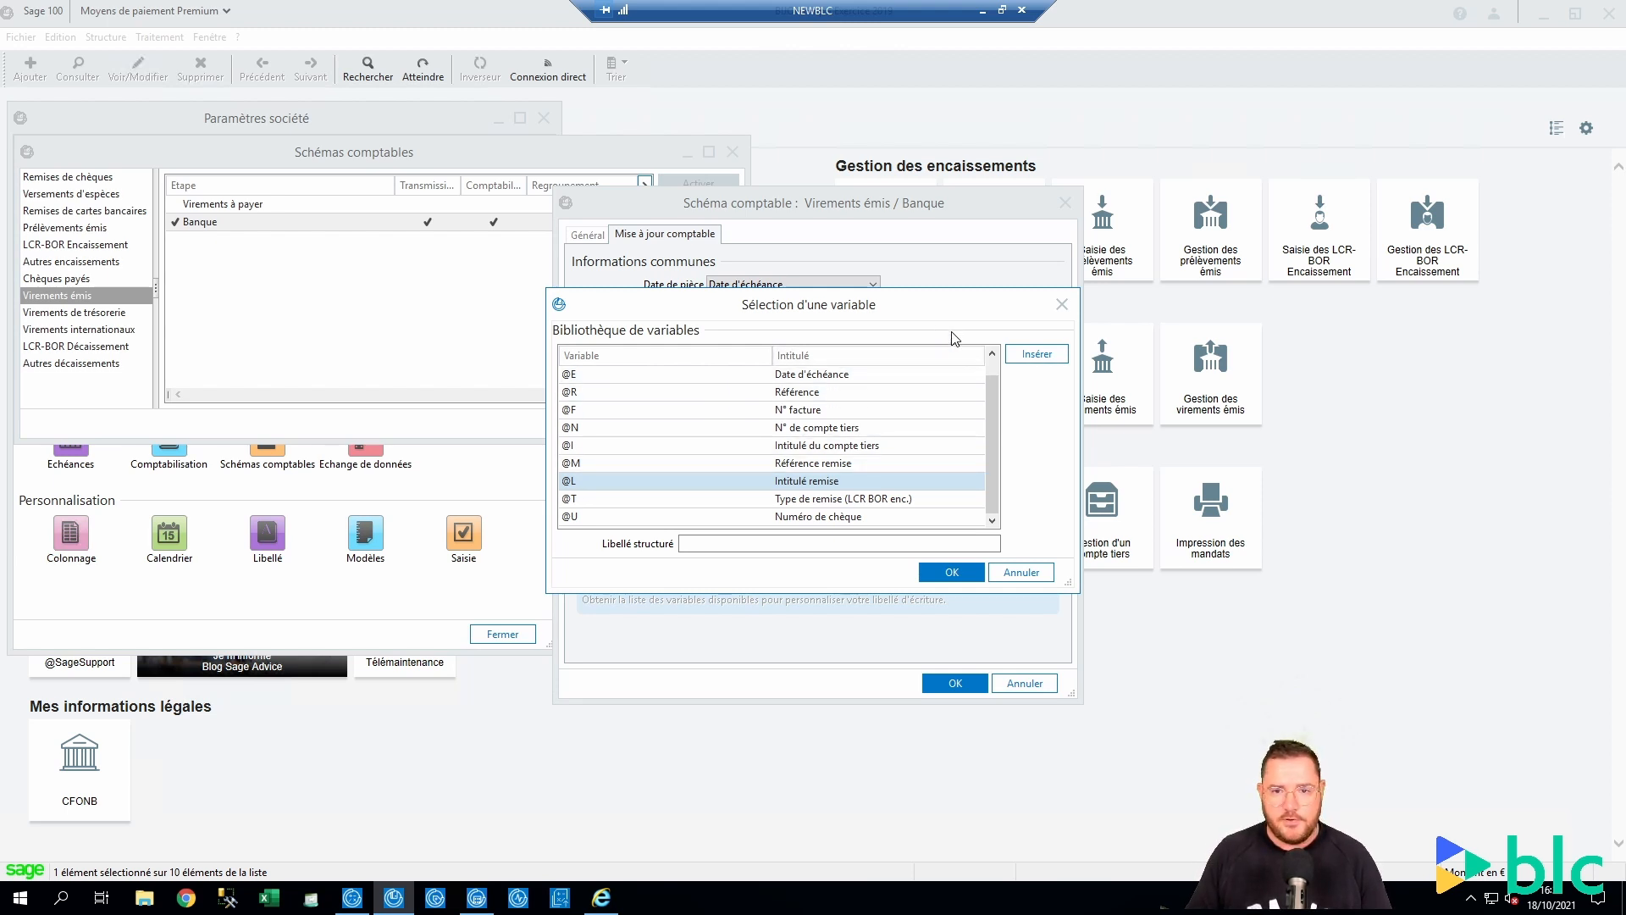
{"action": "left_click", "coordinate": [1064, 307]}
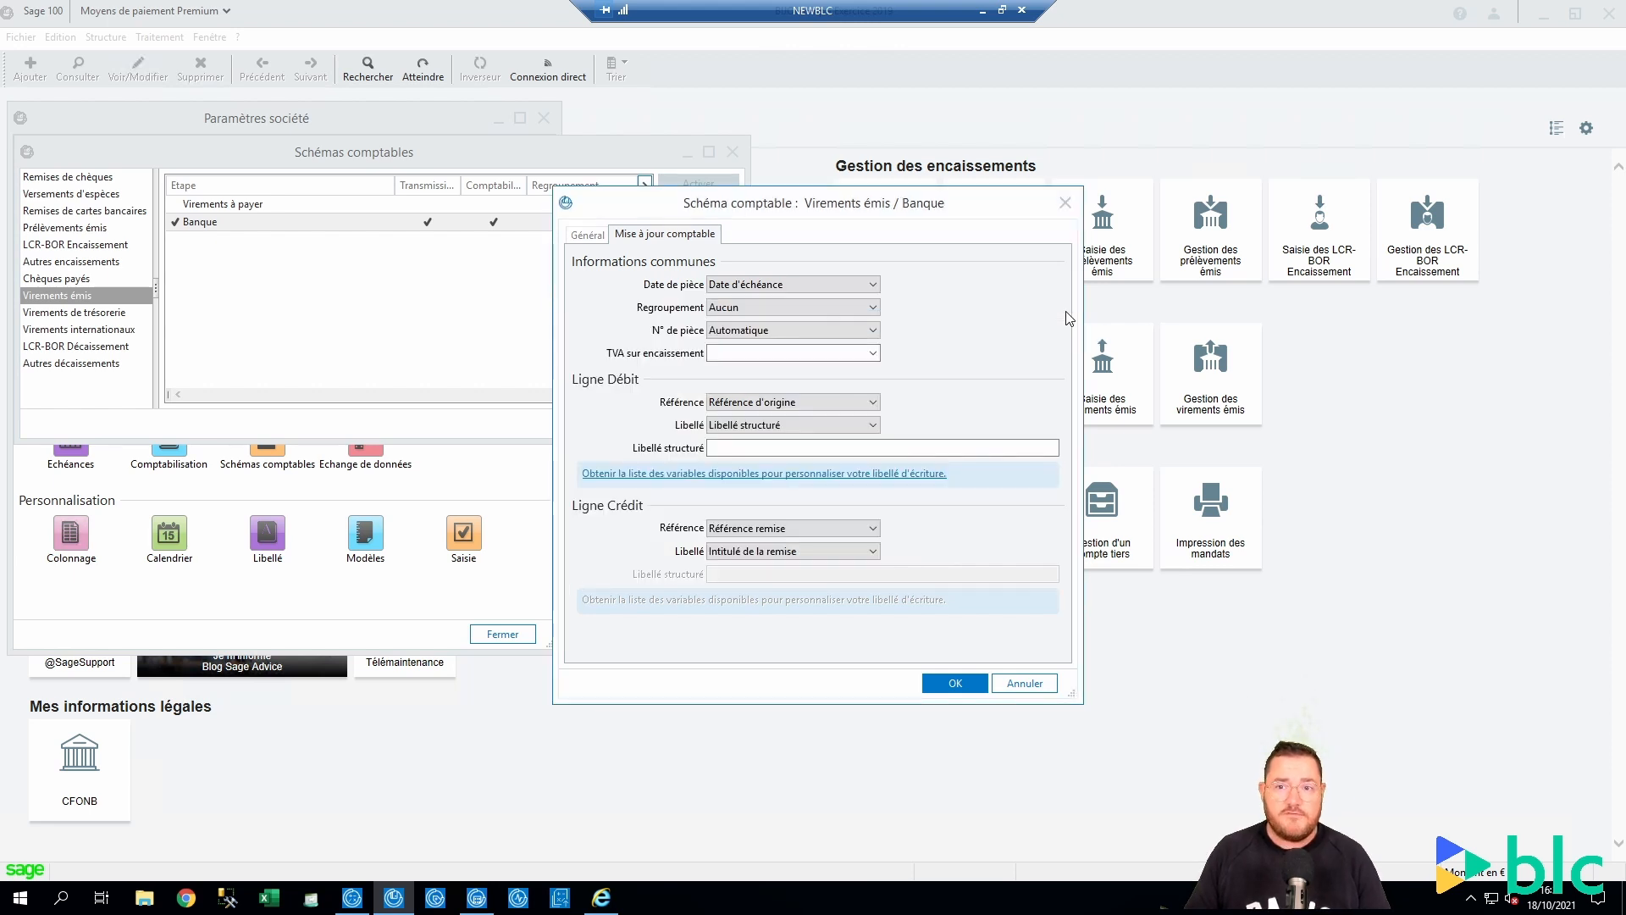
Close the Banque scheme and open Personnalisation en saisie from Paramètres société
{"action": "left_click", "coordinate": [1065, 204]}
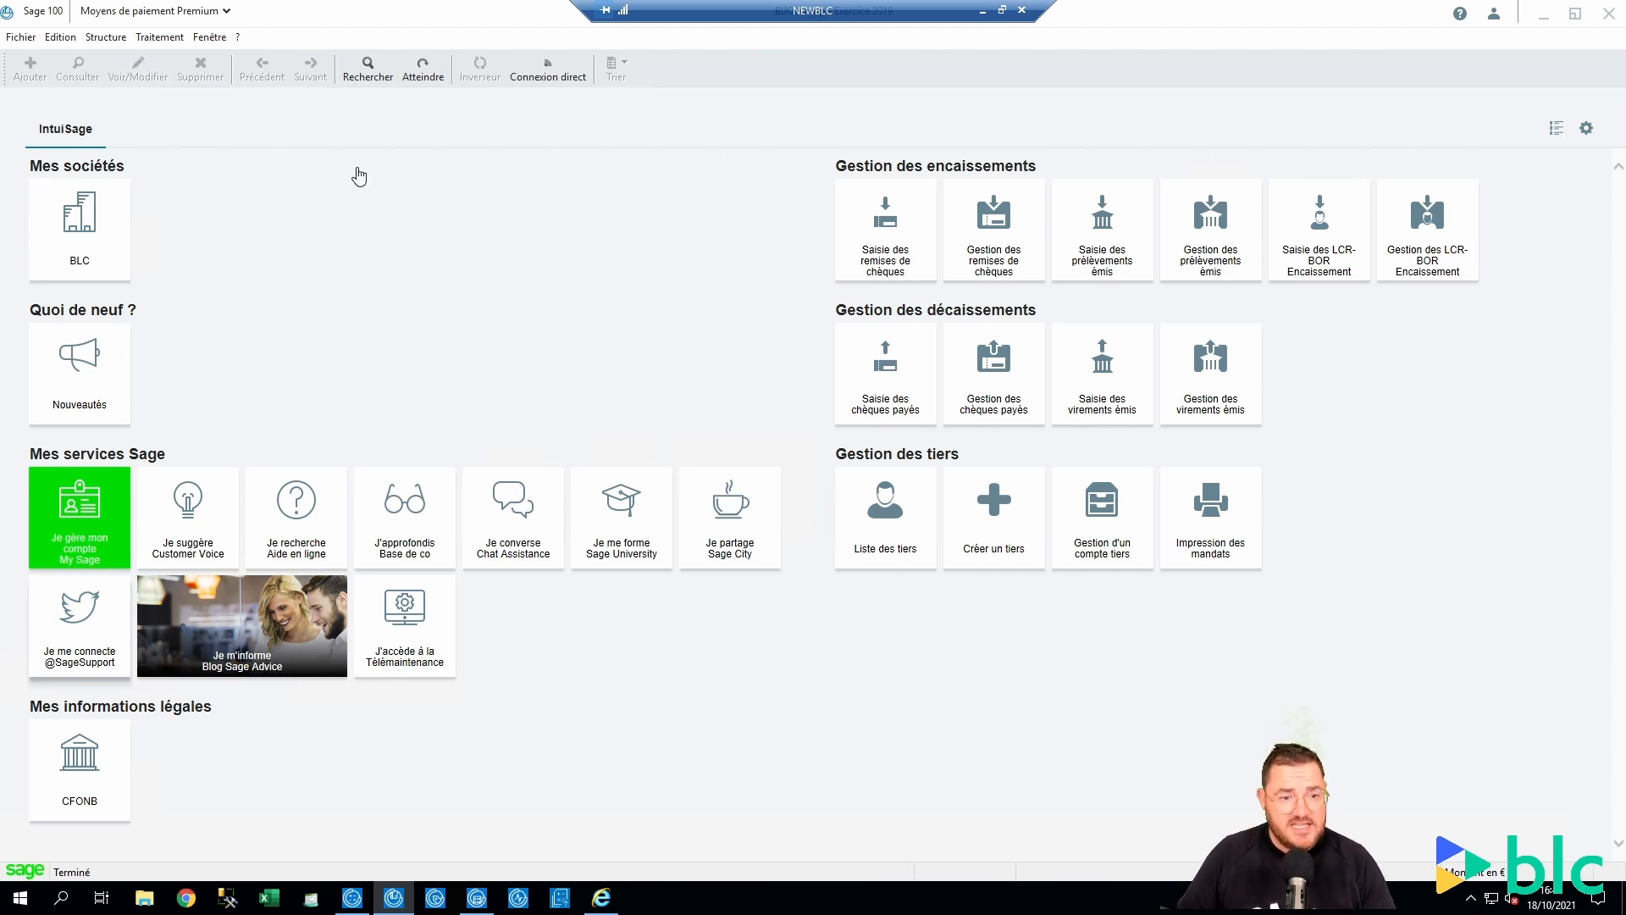
{"action": "left_click", "coordinate": [11, 37]}
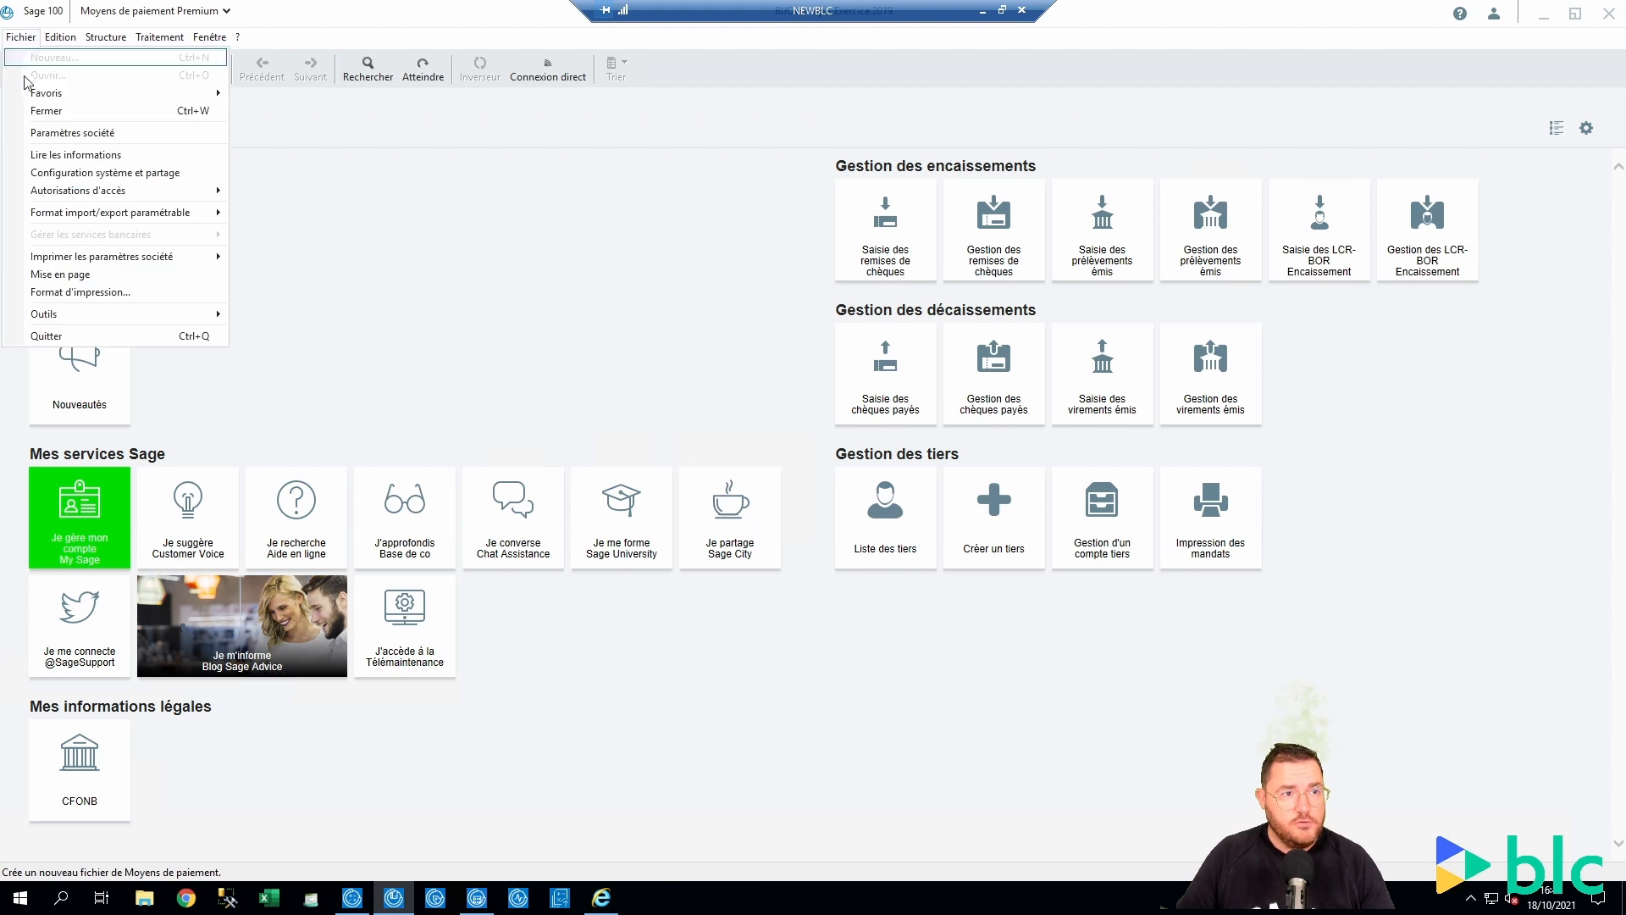
{"action": "left_click", "coordinate": [50, 127]}
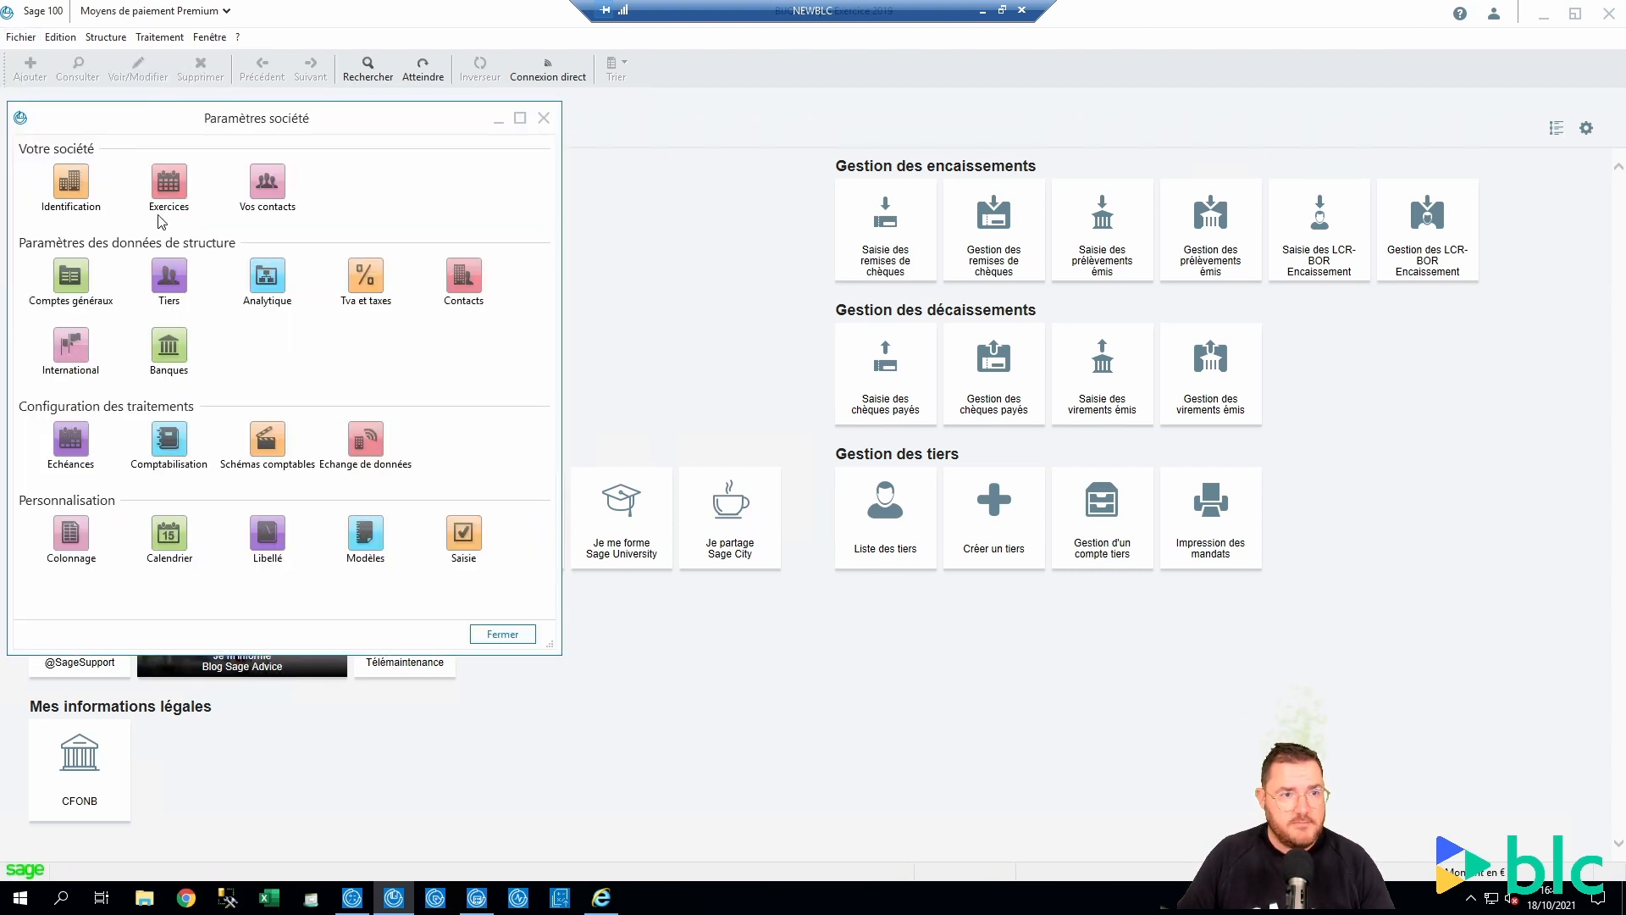
{"action": "left_click", "coordinate": [463, 533]}
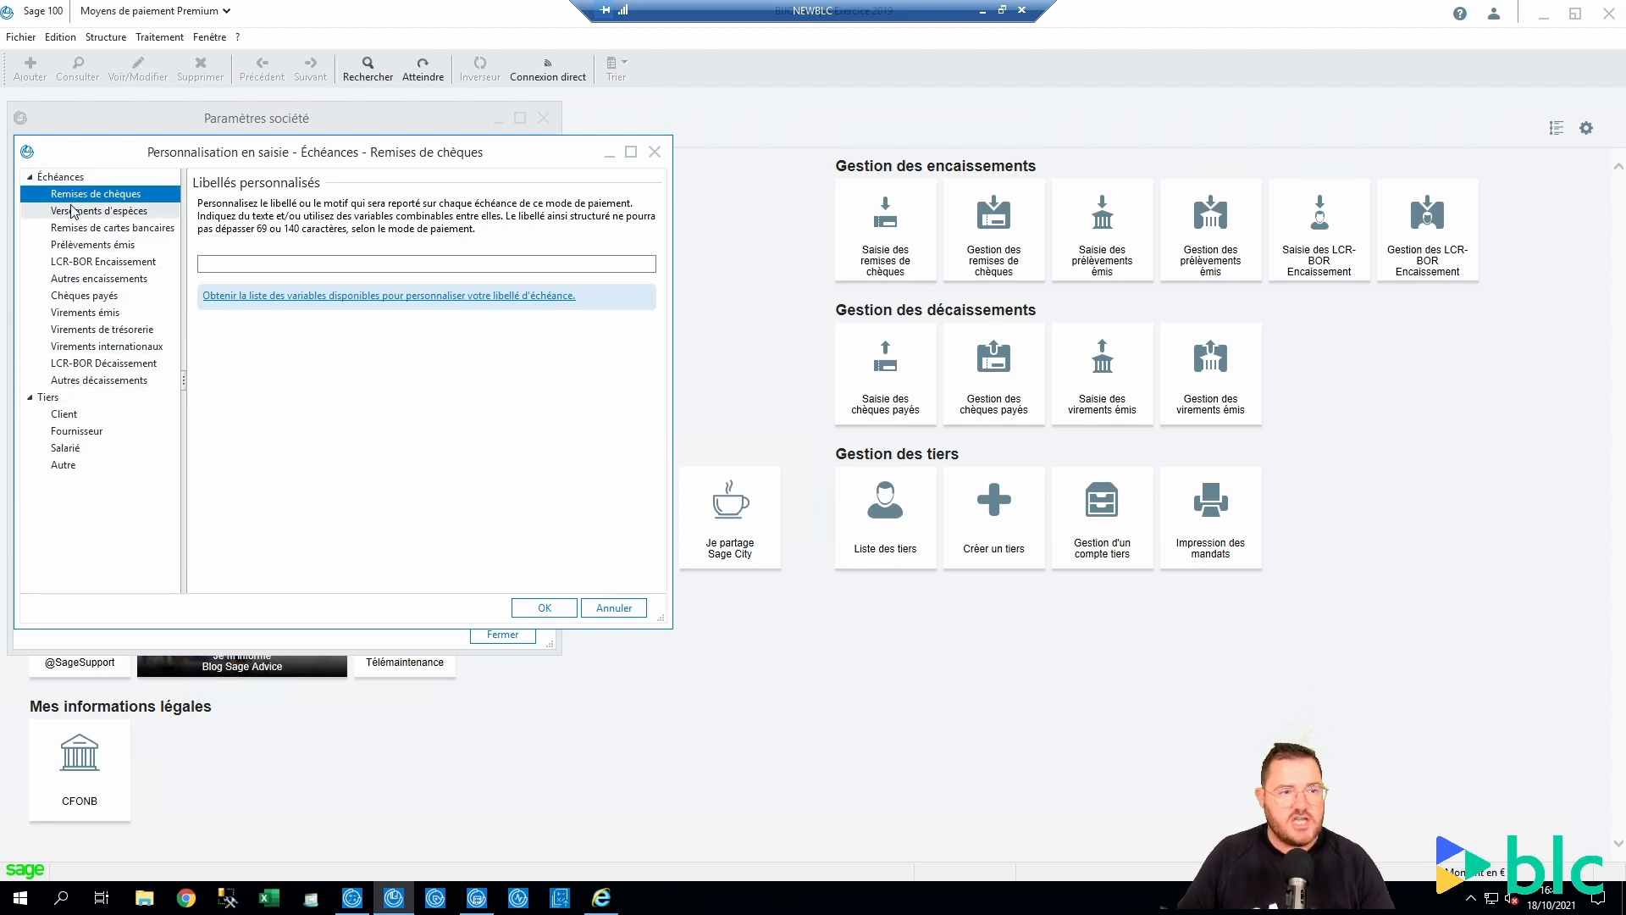
Type 100CV8 in the Virements émis custom label, removing a misplaced @F variable
{"action": "left_click", "coordinate": [84, 312]}
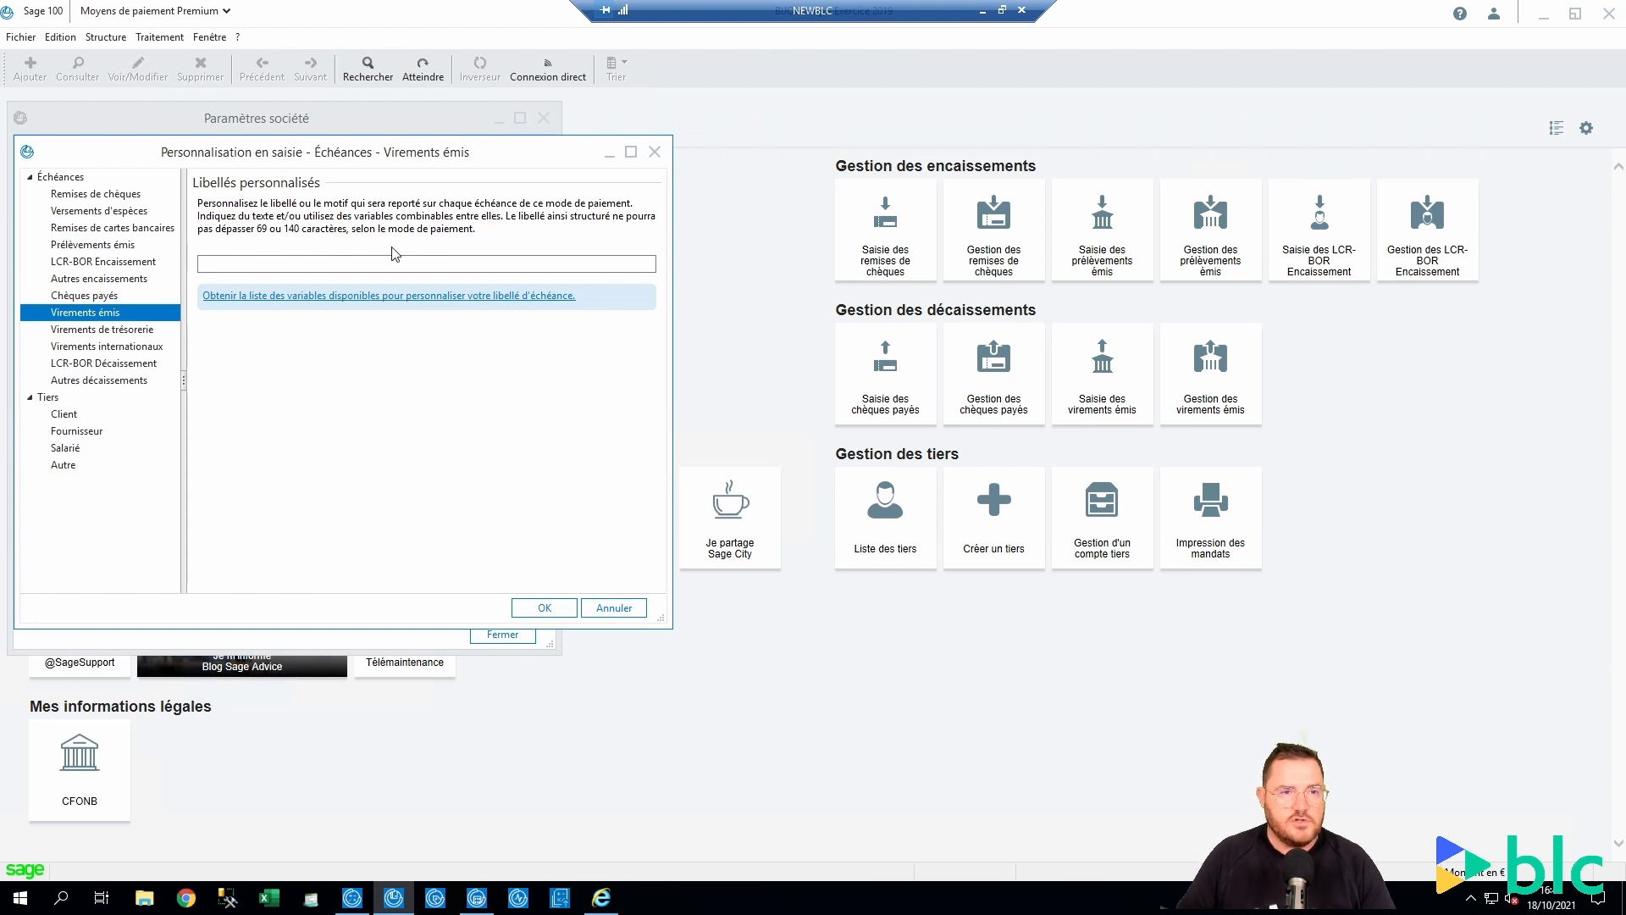
{"action": "left_click", "coordinate": [254, 264]}
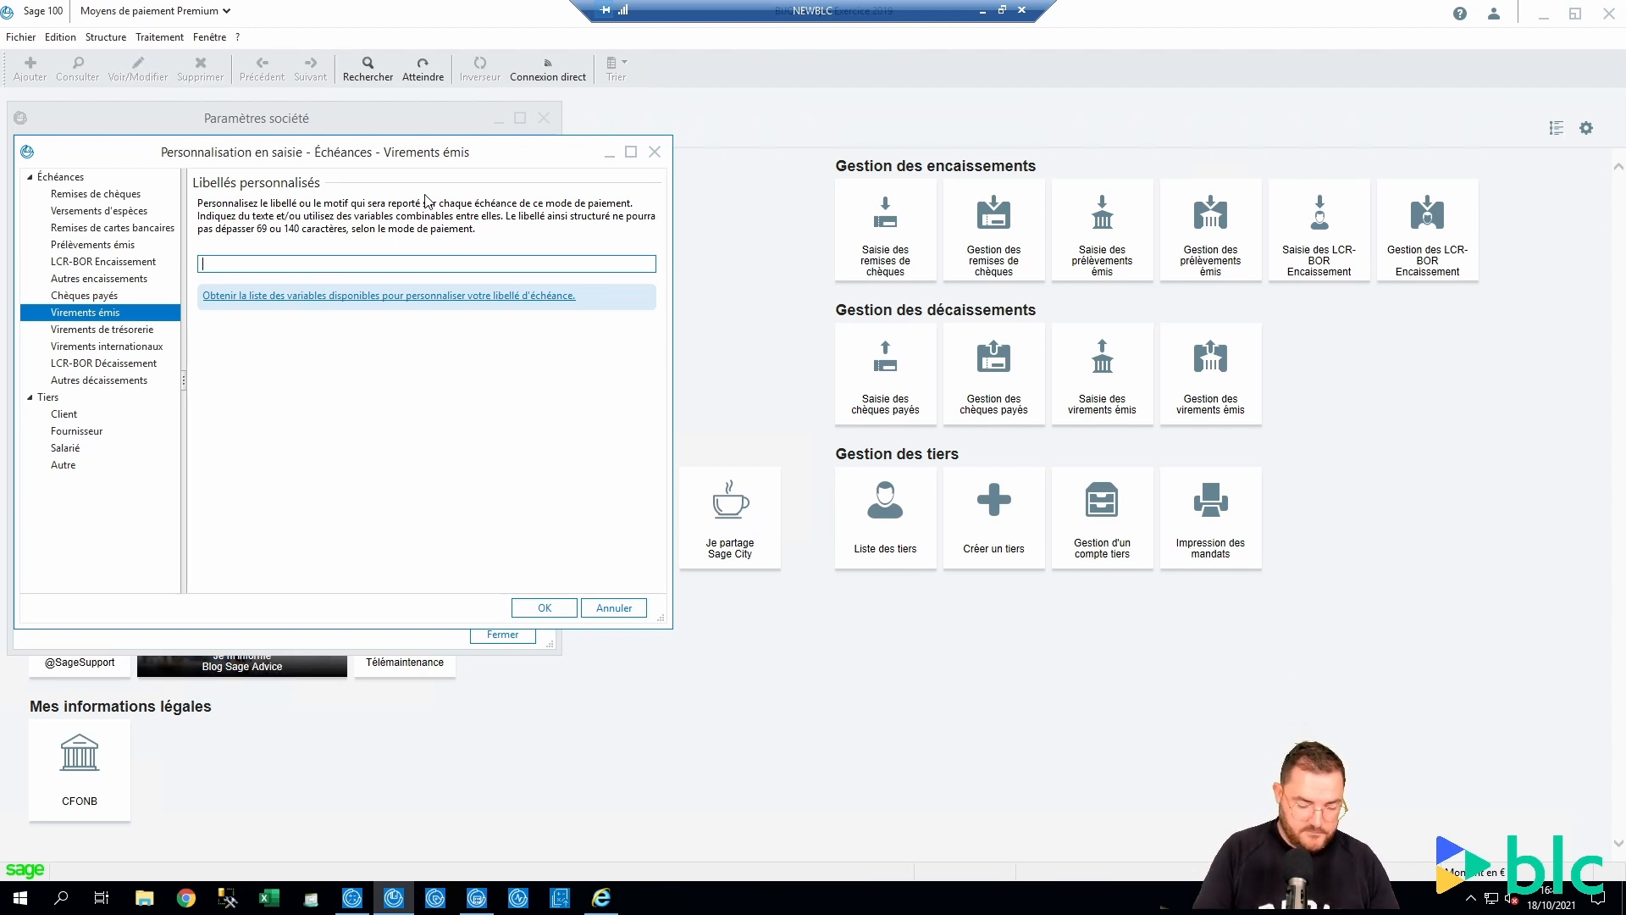
{"action": "type", "text": "100CV8 -"}
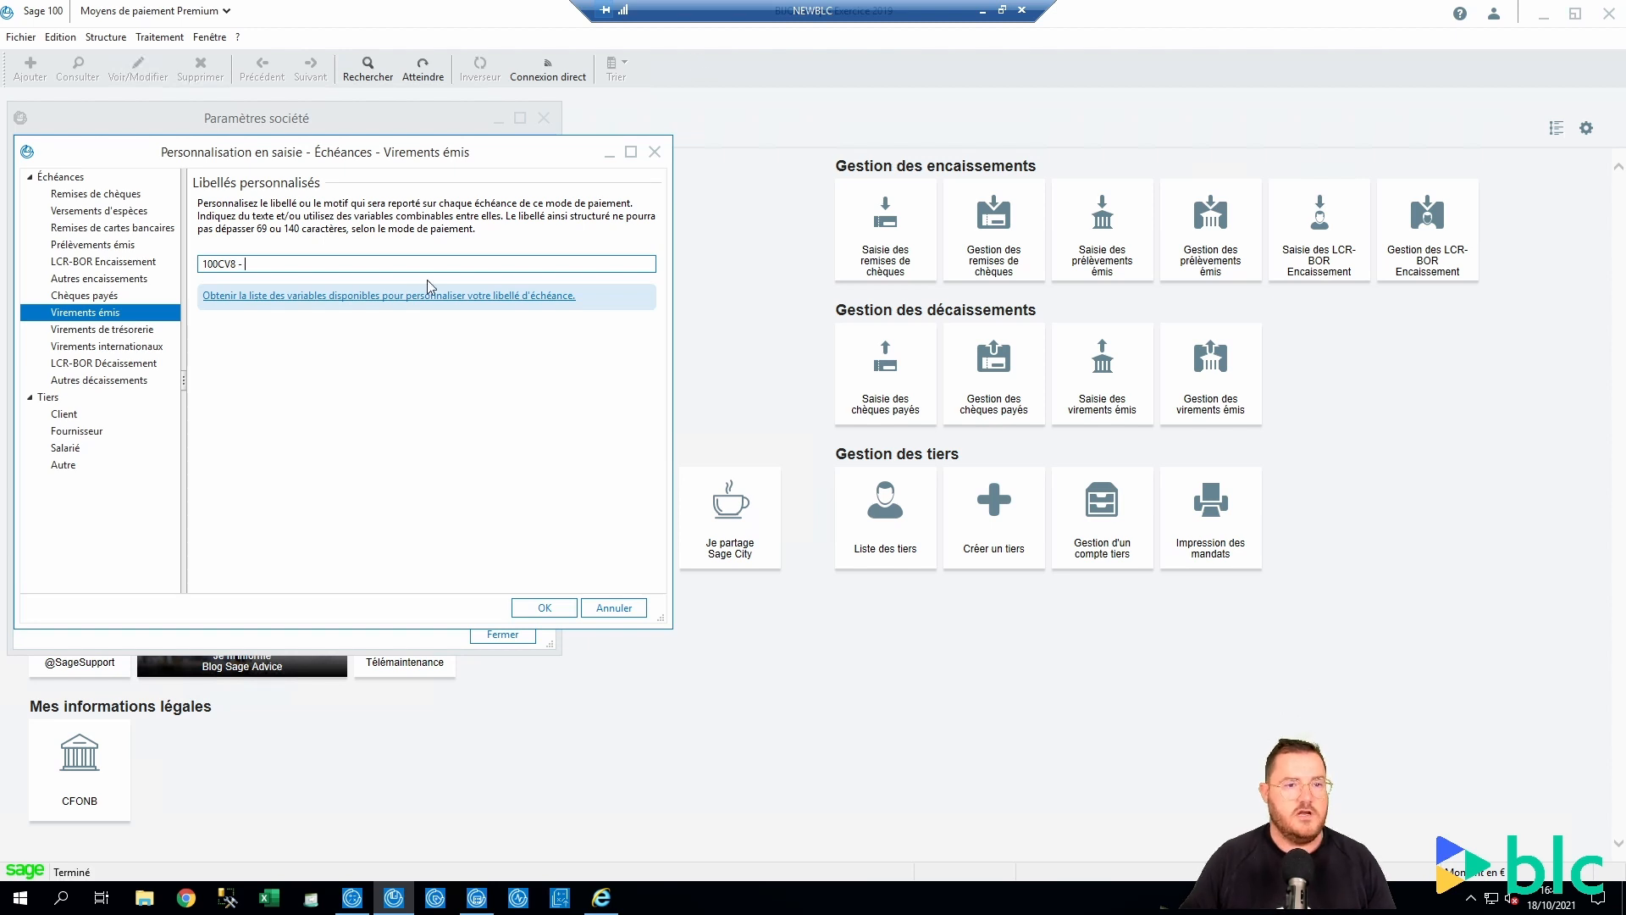
{"action": "left_click", "coordinate": [408, 298]}
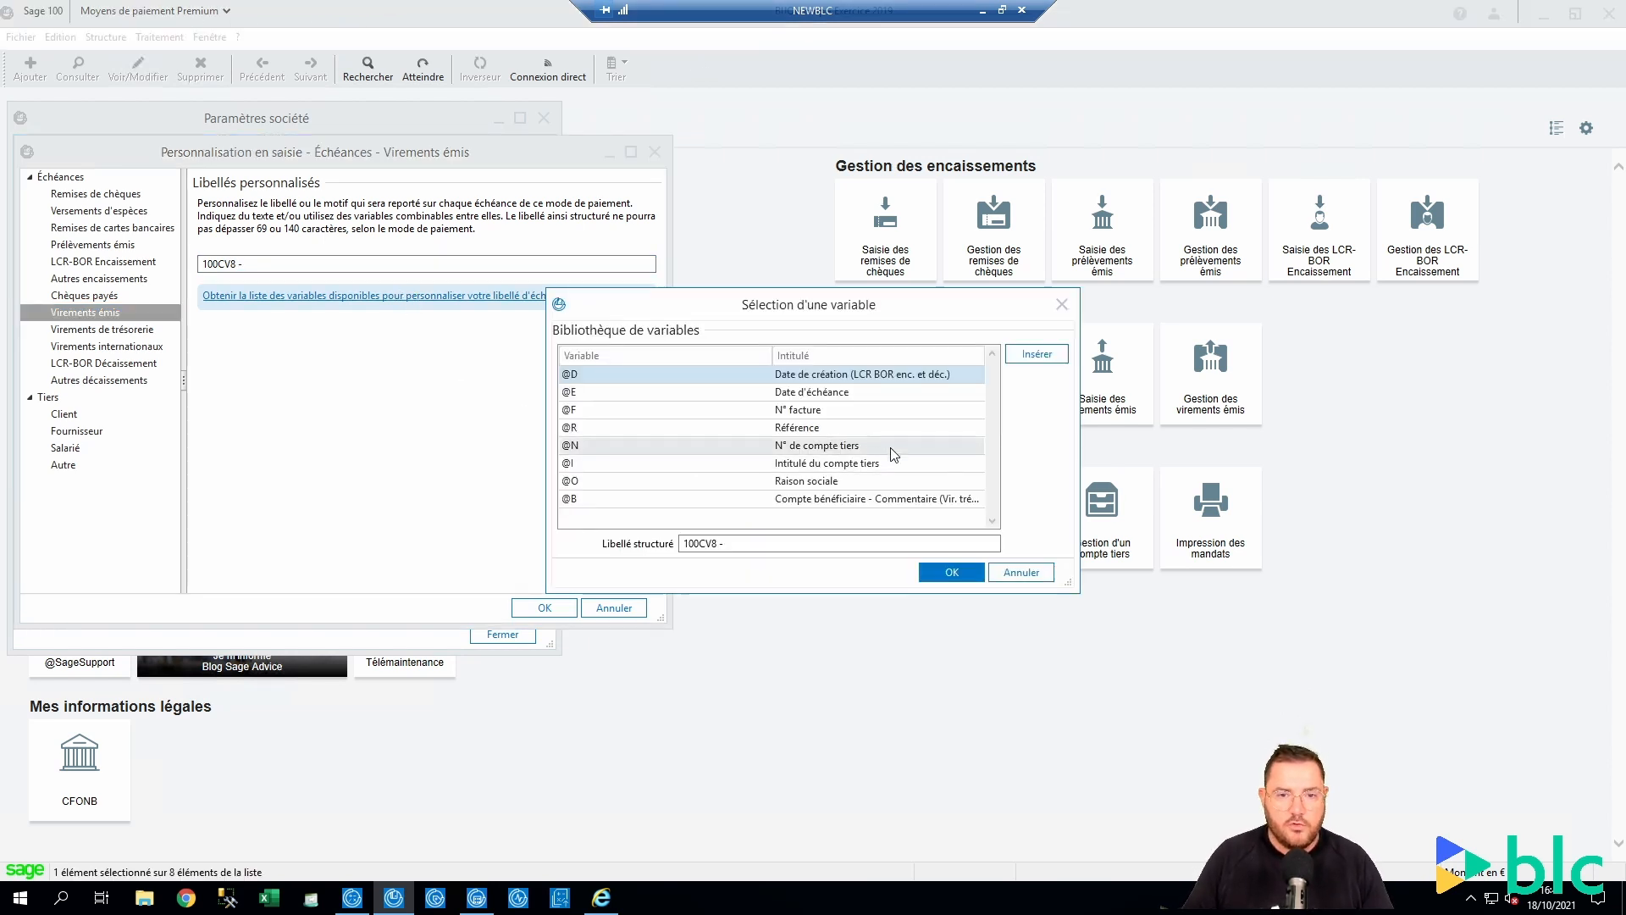
{"action": "double_click", "coordinate": [803, 413]}
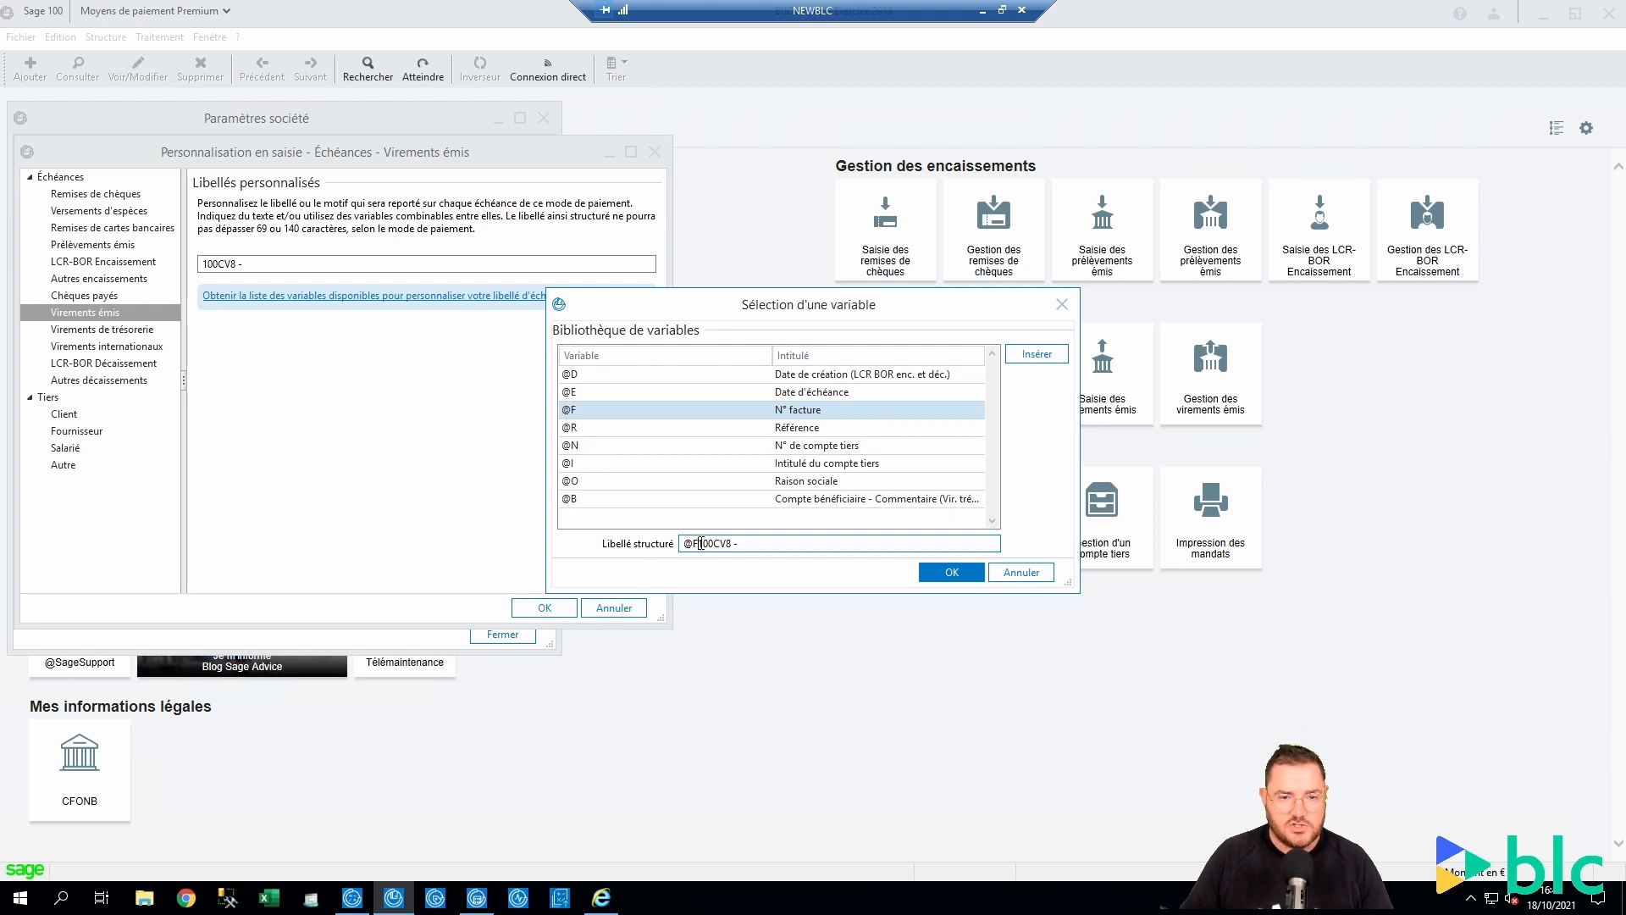
{"action": "left_click_drag", "start_coordinate": [697, 544], "coordinate": [662, 545]}
{"action": "key", "text": "Delete"}
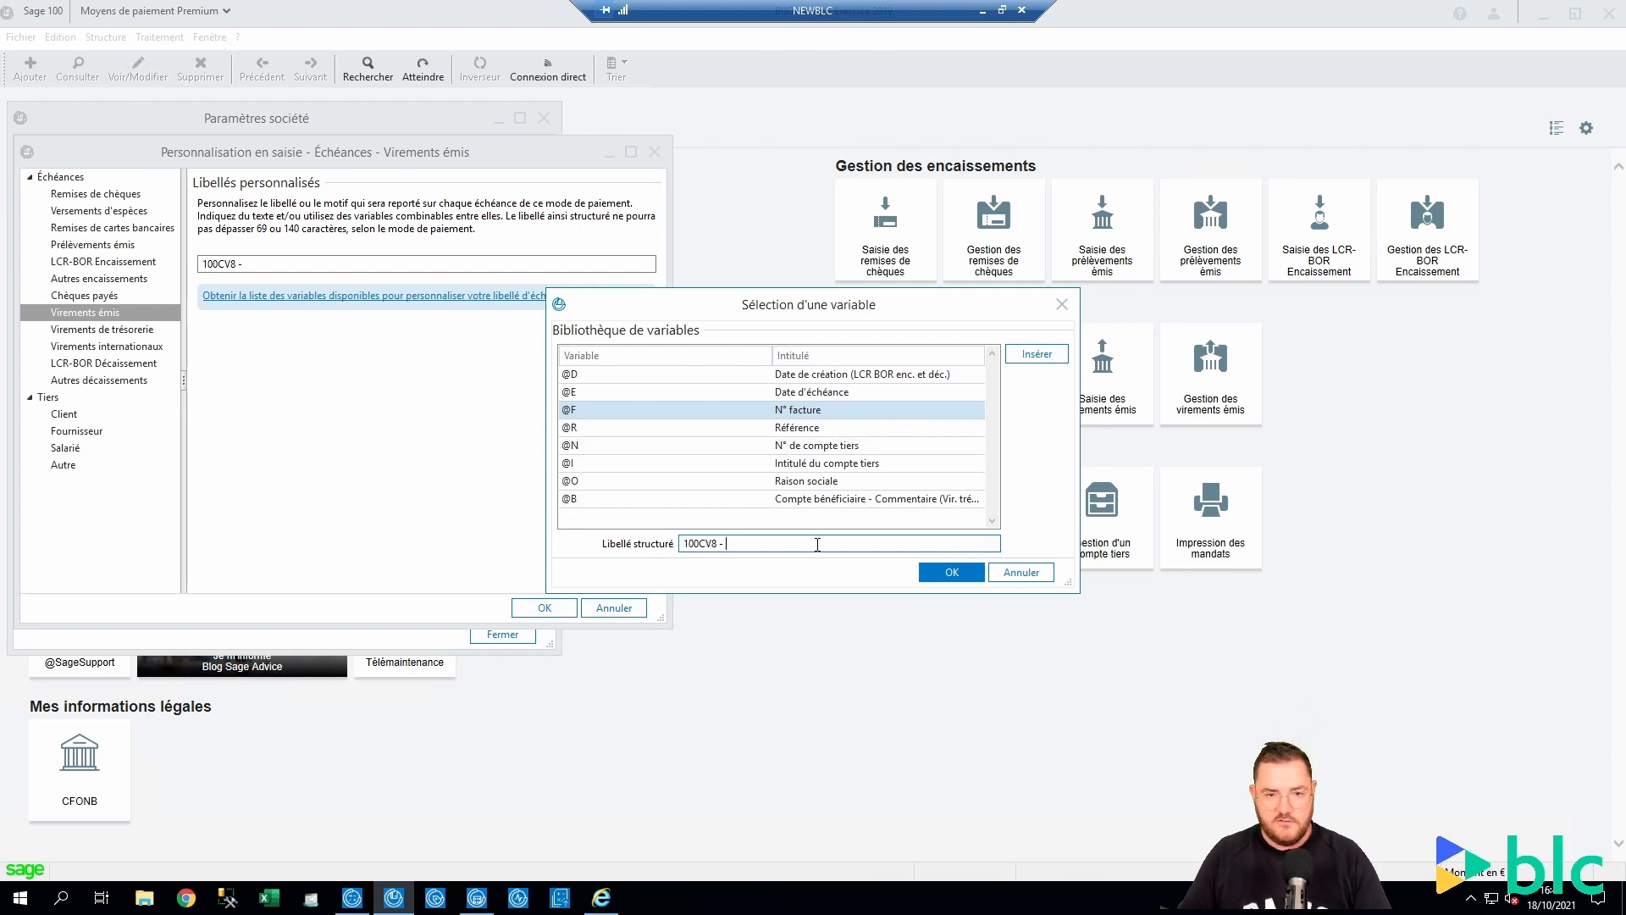
Append @F and @N to get '100CV8 - @F @N', then save and close settings
{"action": "left_click", "coordinate": [816, 410]}
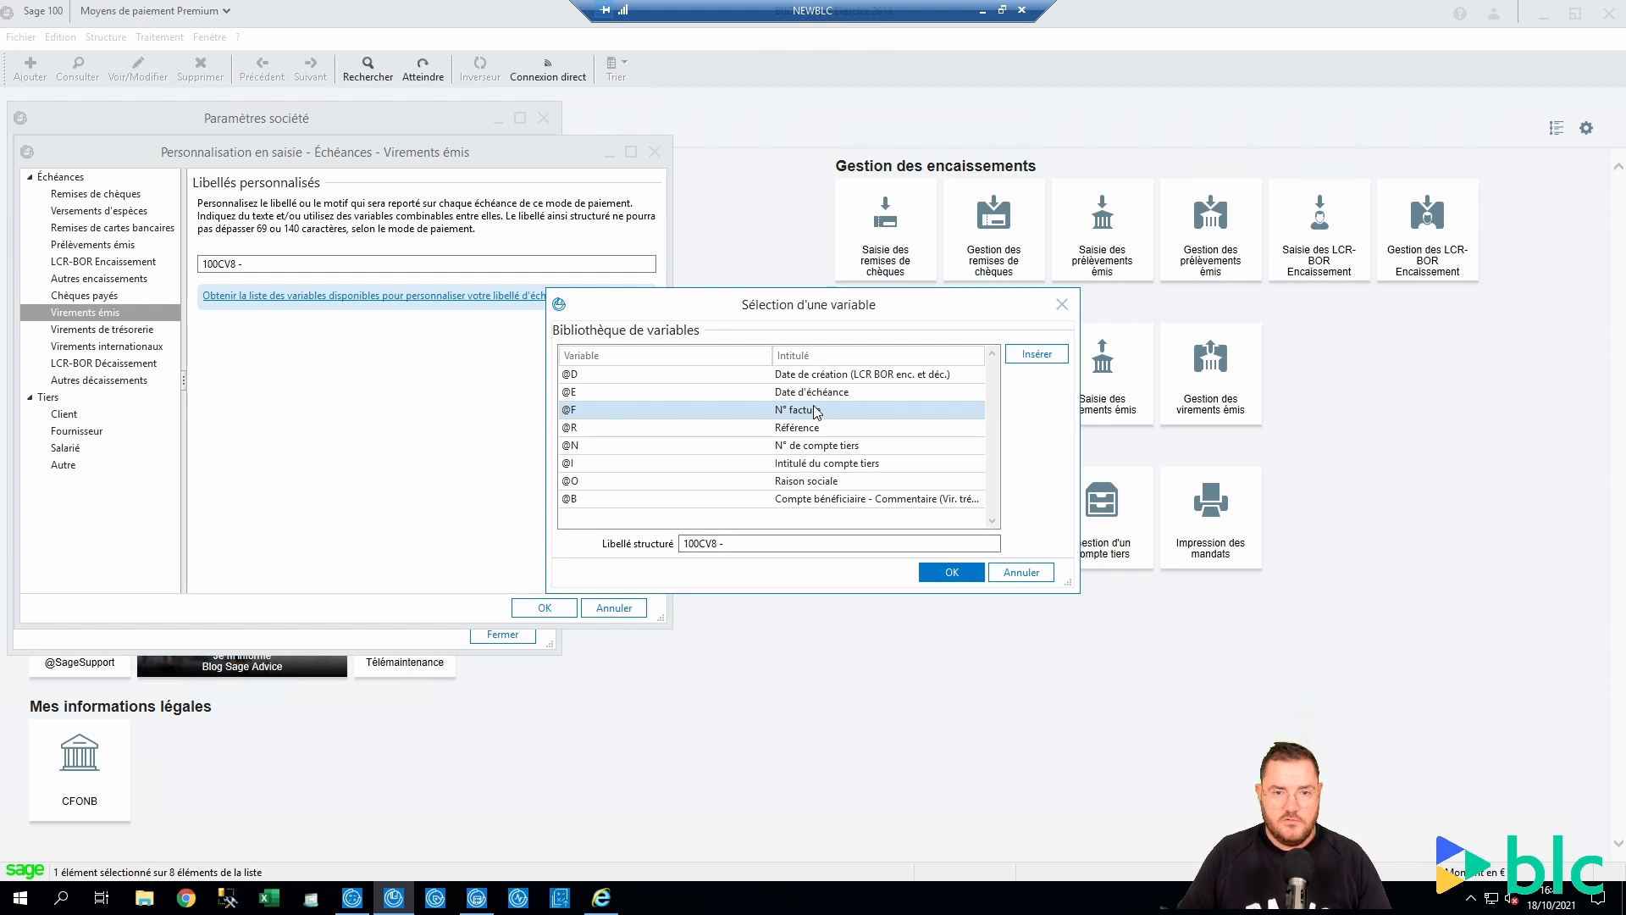
{"action": "double_click", "coordinate": [816, 411]}
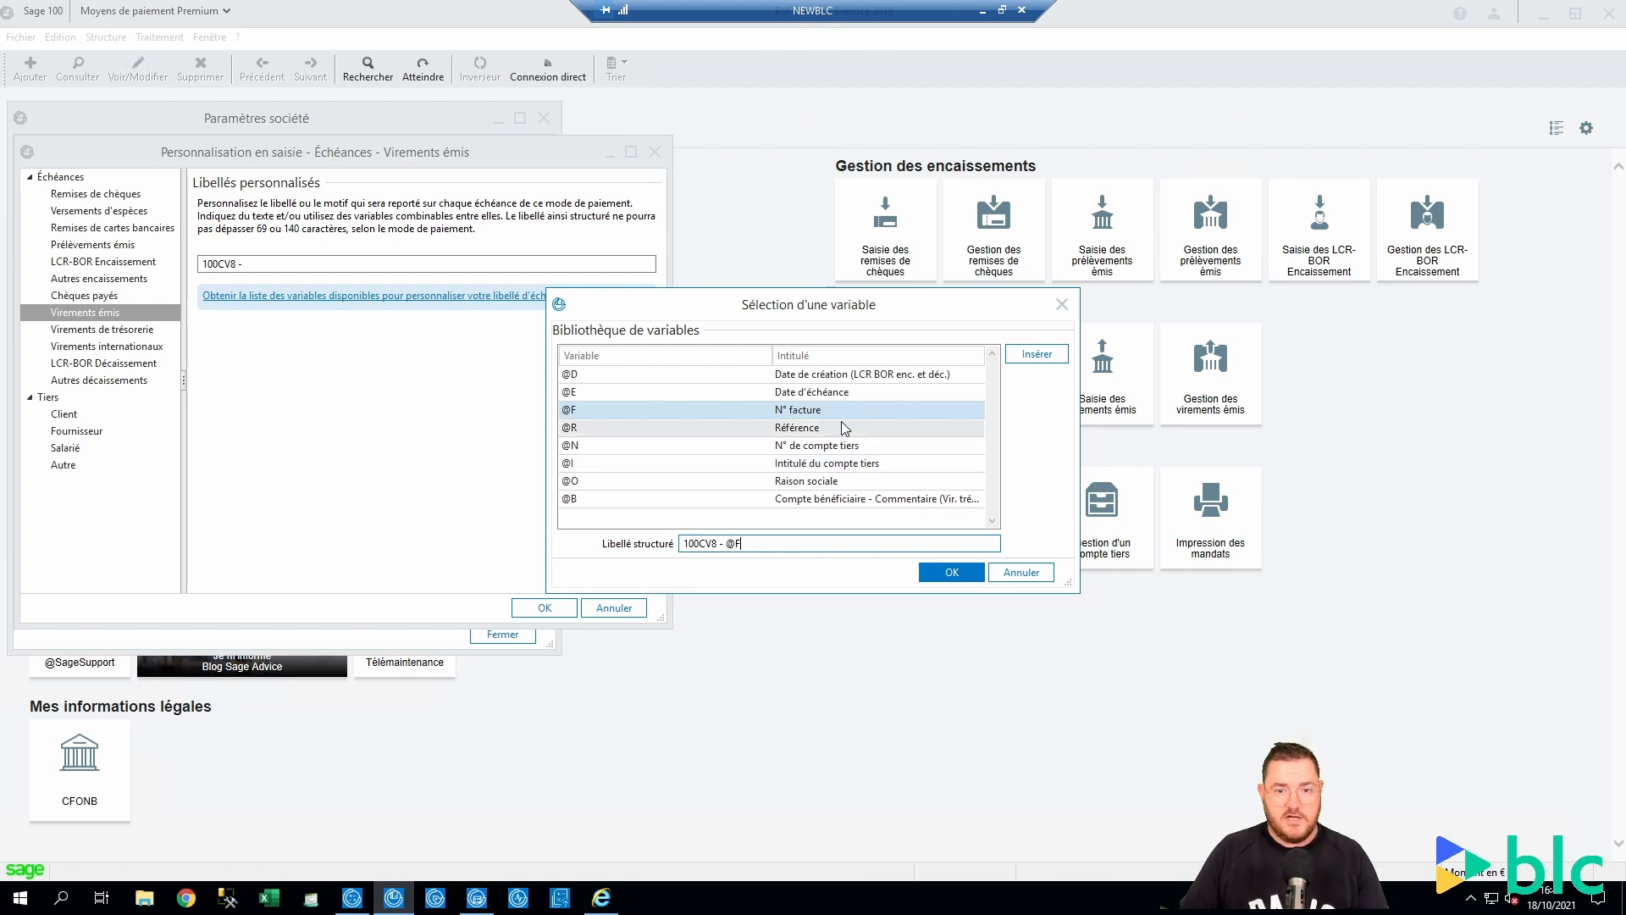
{"action": "double_click", "coordinate": [843, 447]}
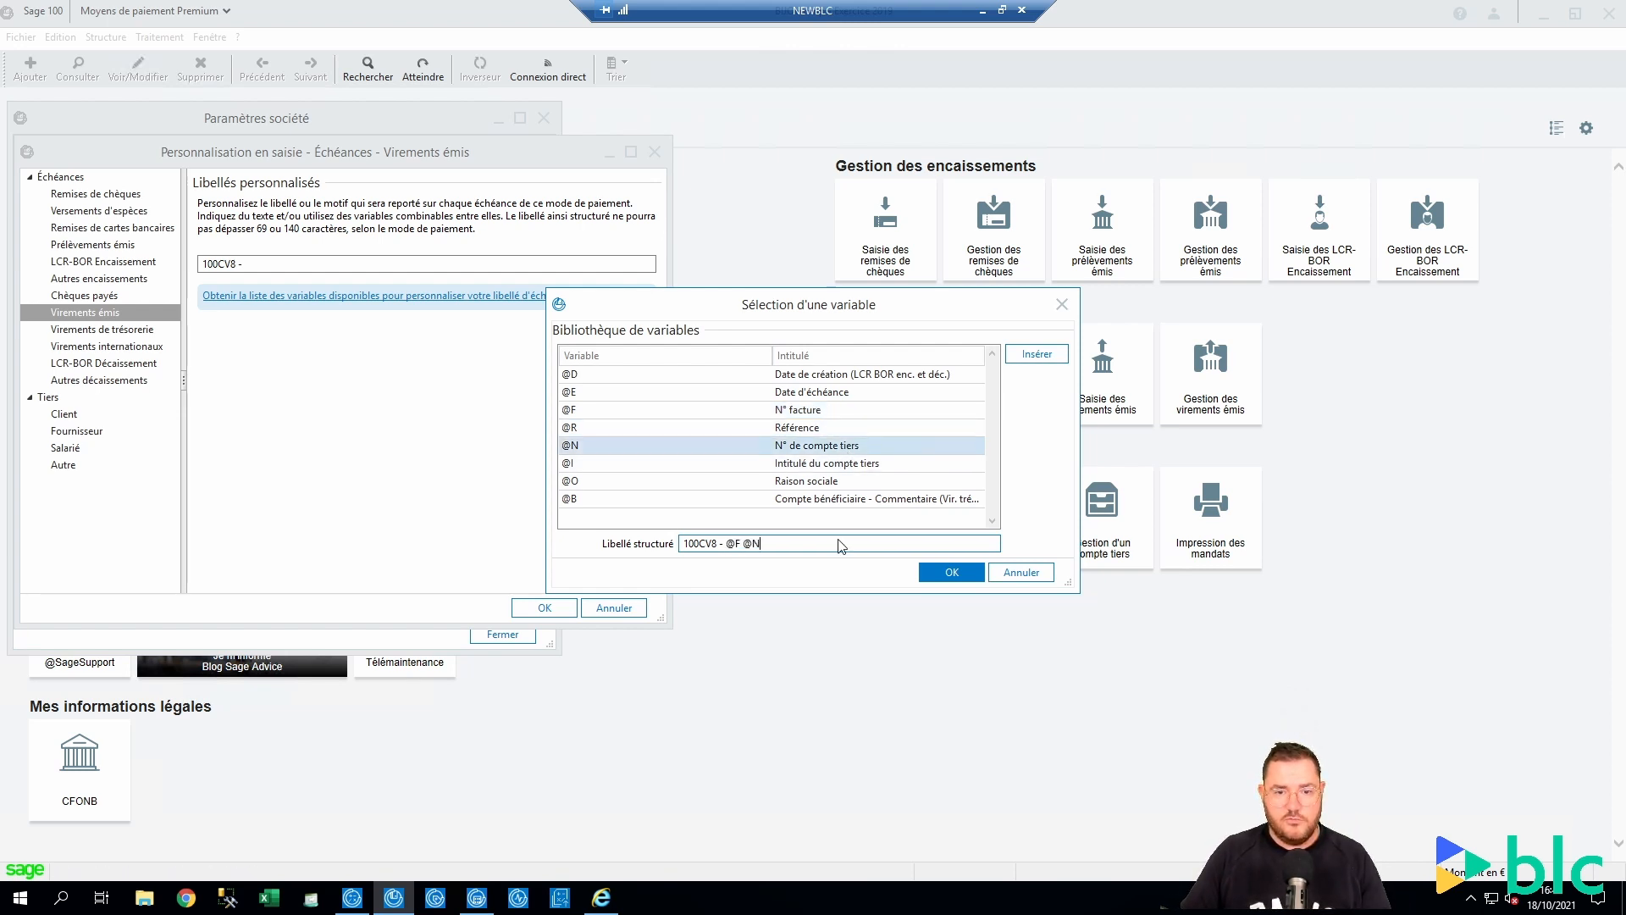
{"action": "left_click", "coordinate": [950, 573]}
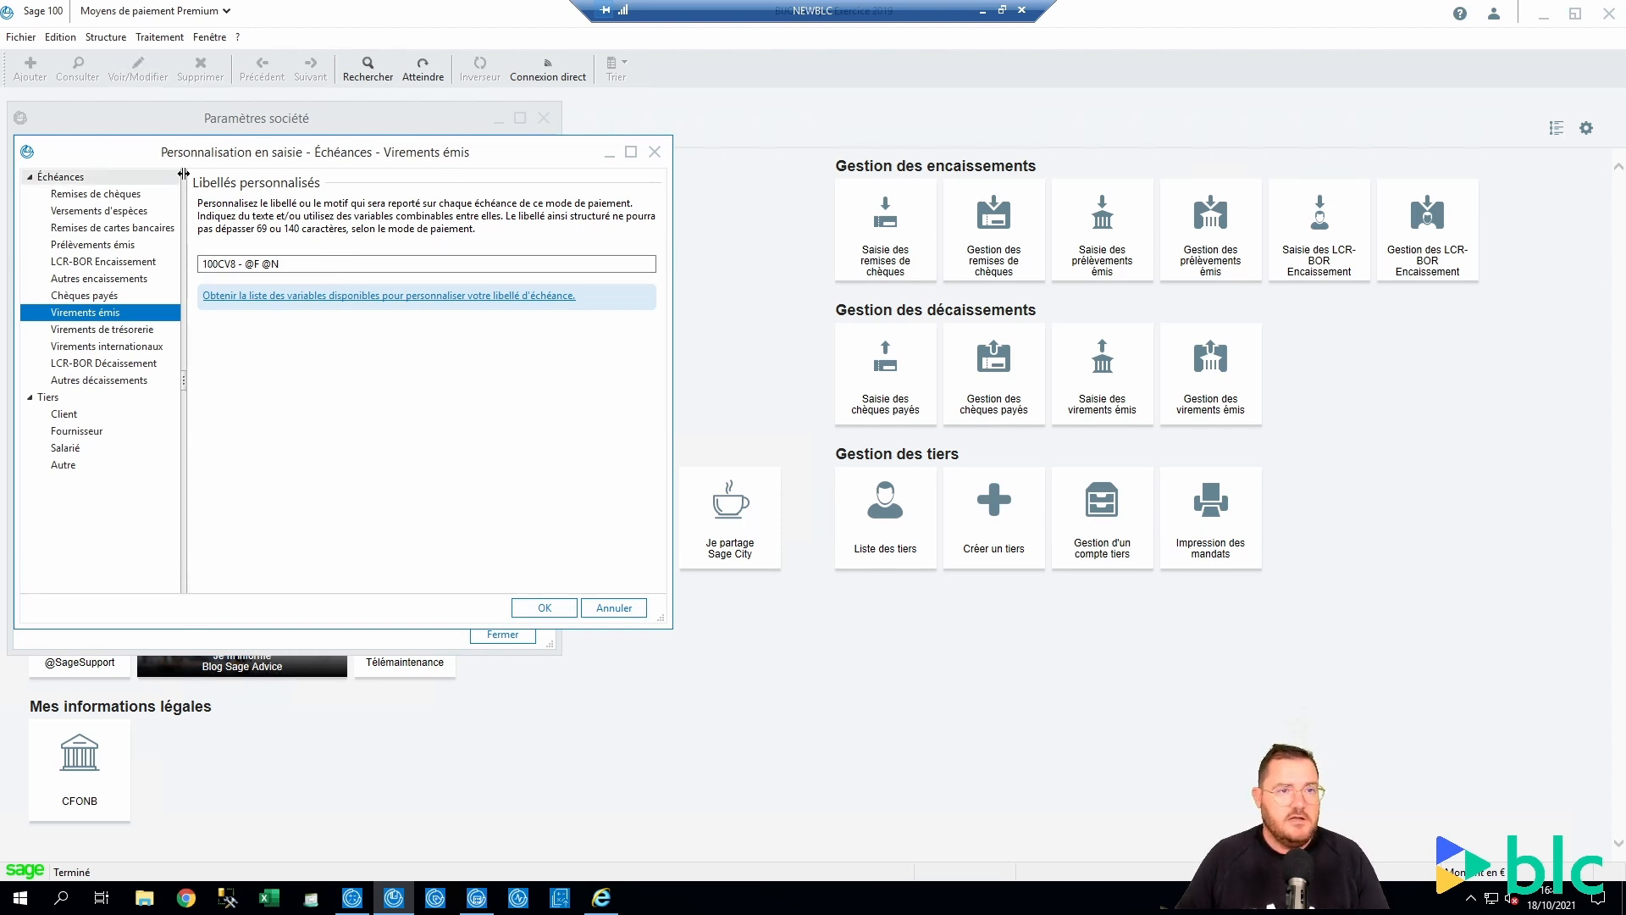
{"action": "left_click", "coordinate": [545, 607]}
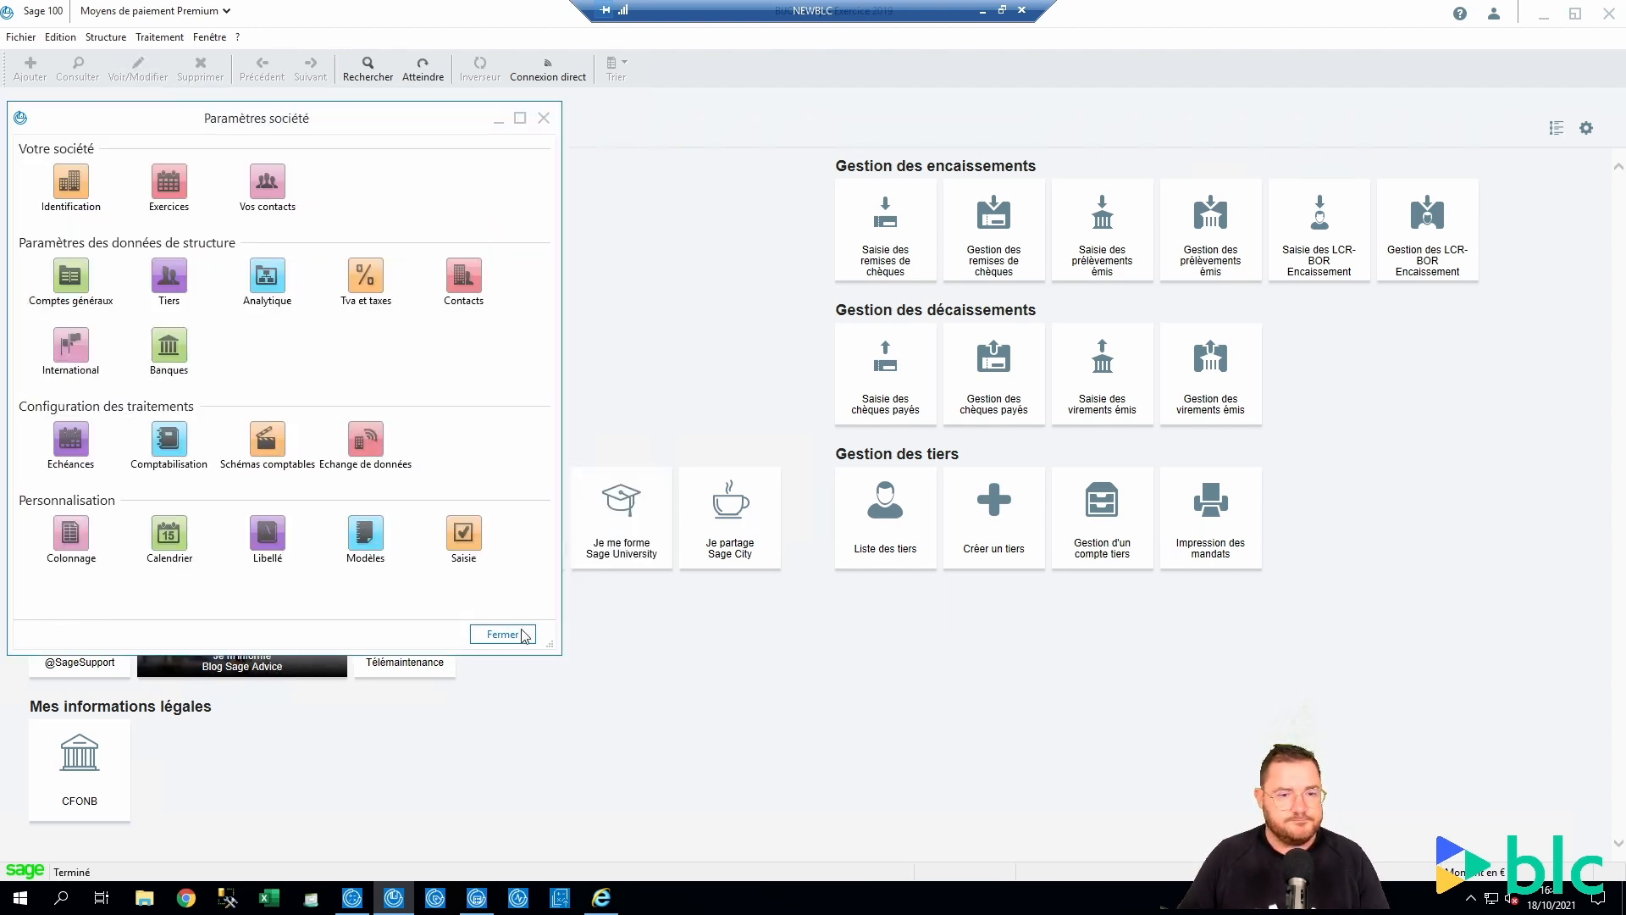
{"action": "left_click", "coordinate": [503, 635]}
Add a new issued transfer with BEU as the remitting bank
{"action": "left_click", "coordinate": [159, 36]}
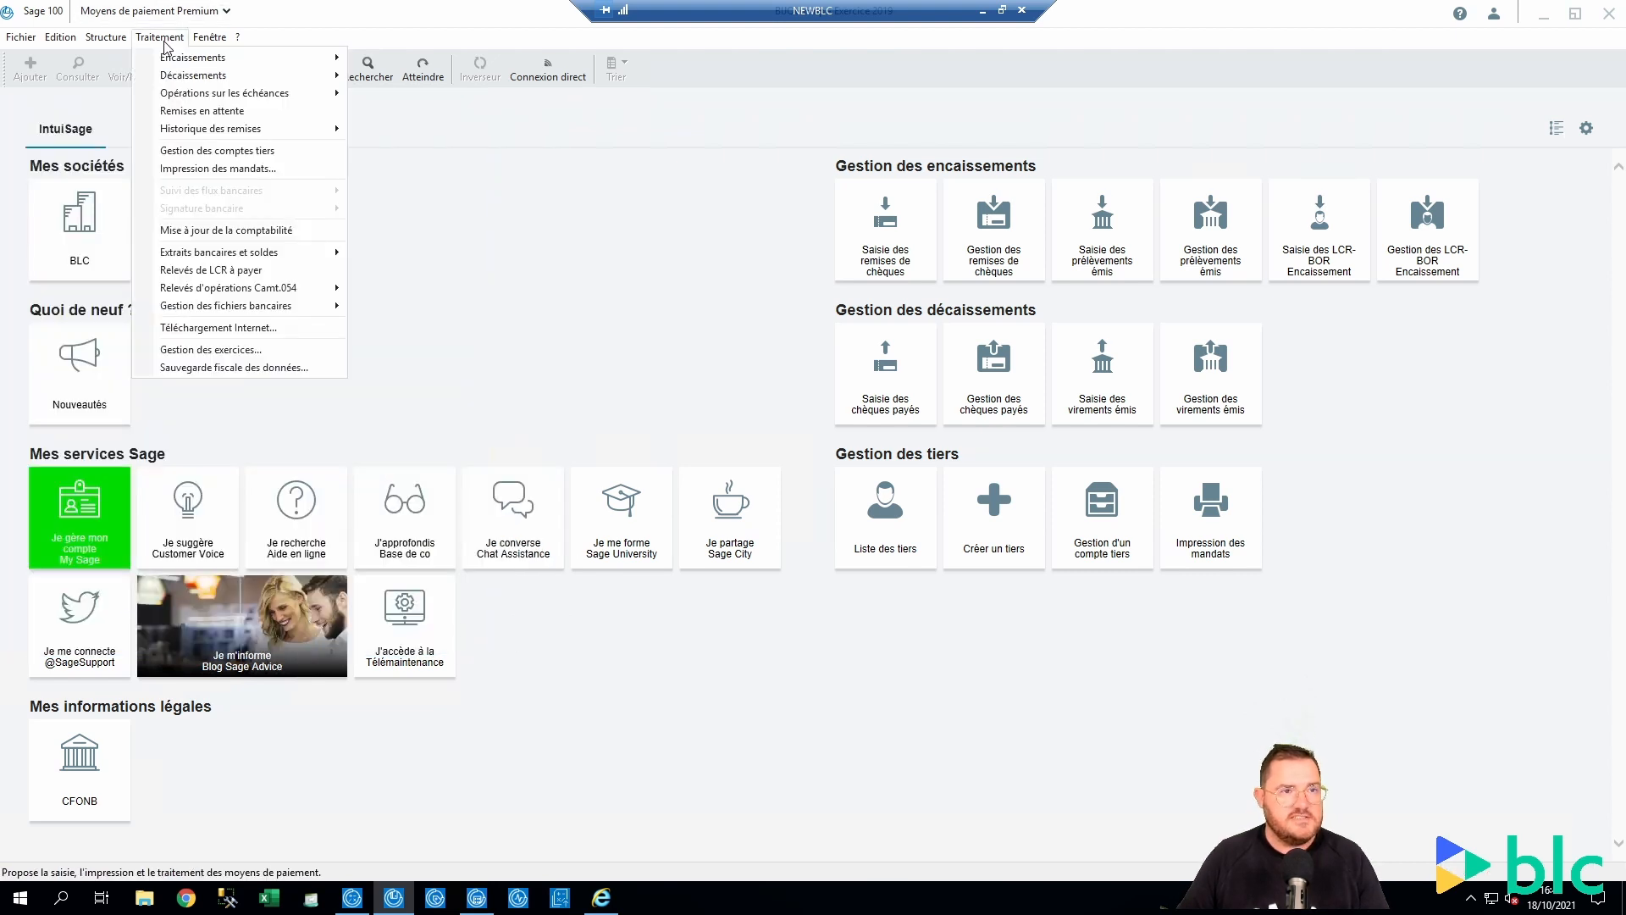
{"action": "mouse_move", "coordinate": [186, 75]}
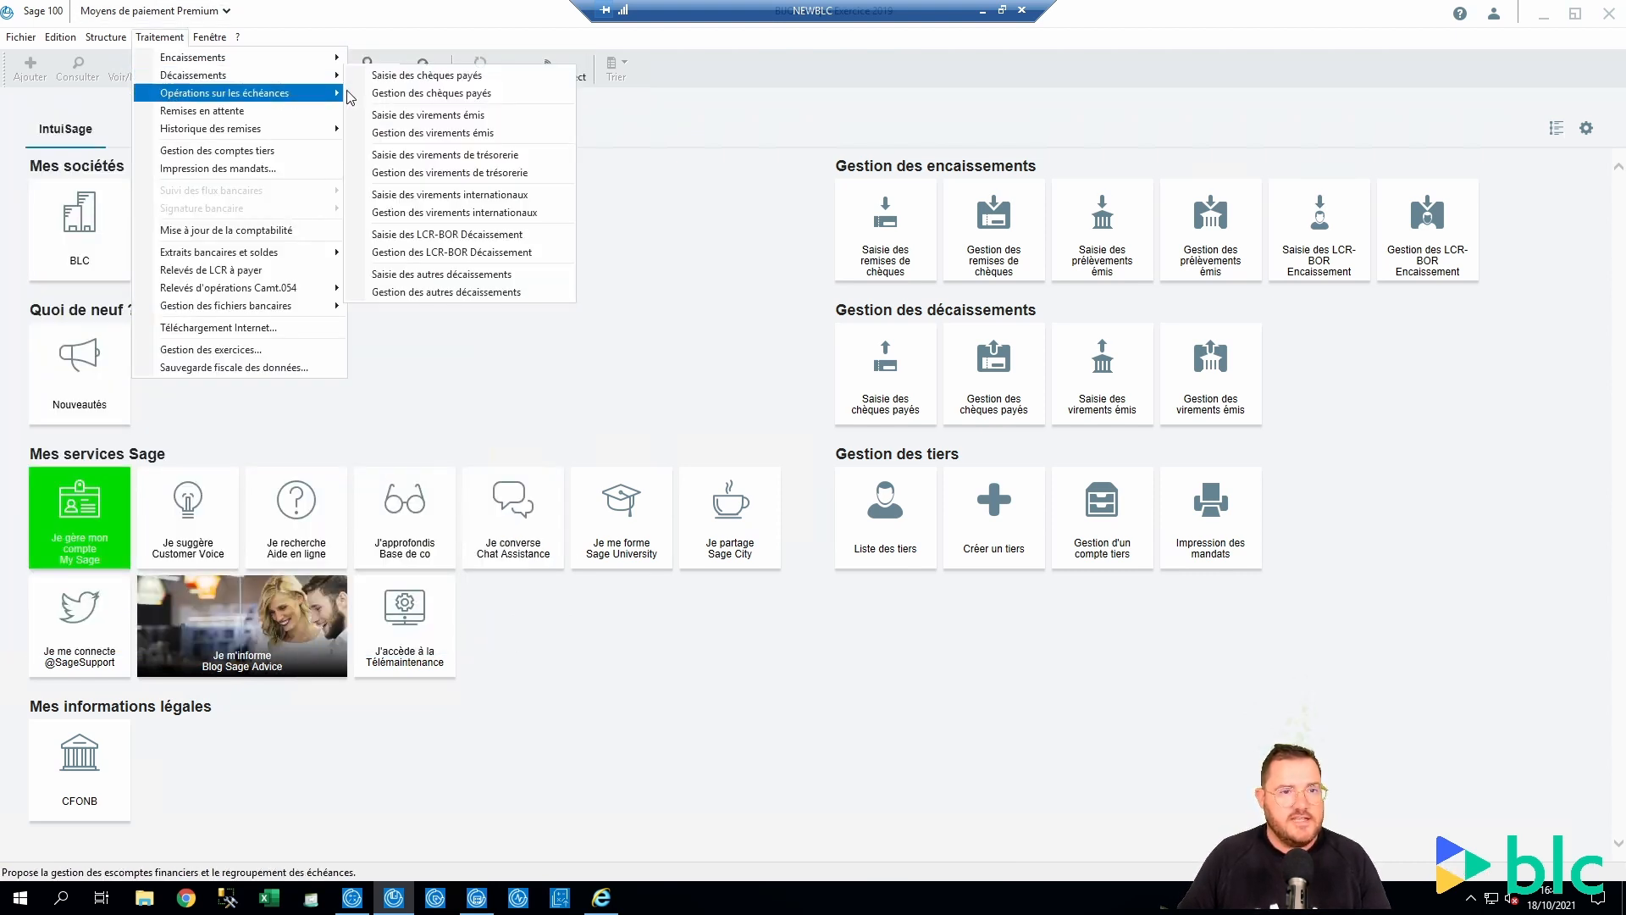
{"action": "left_click", "coordinate": [446, 115]}
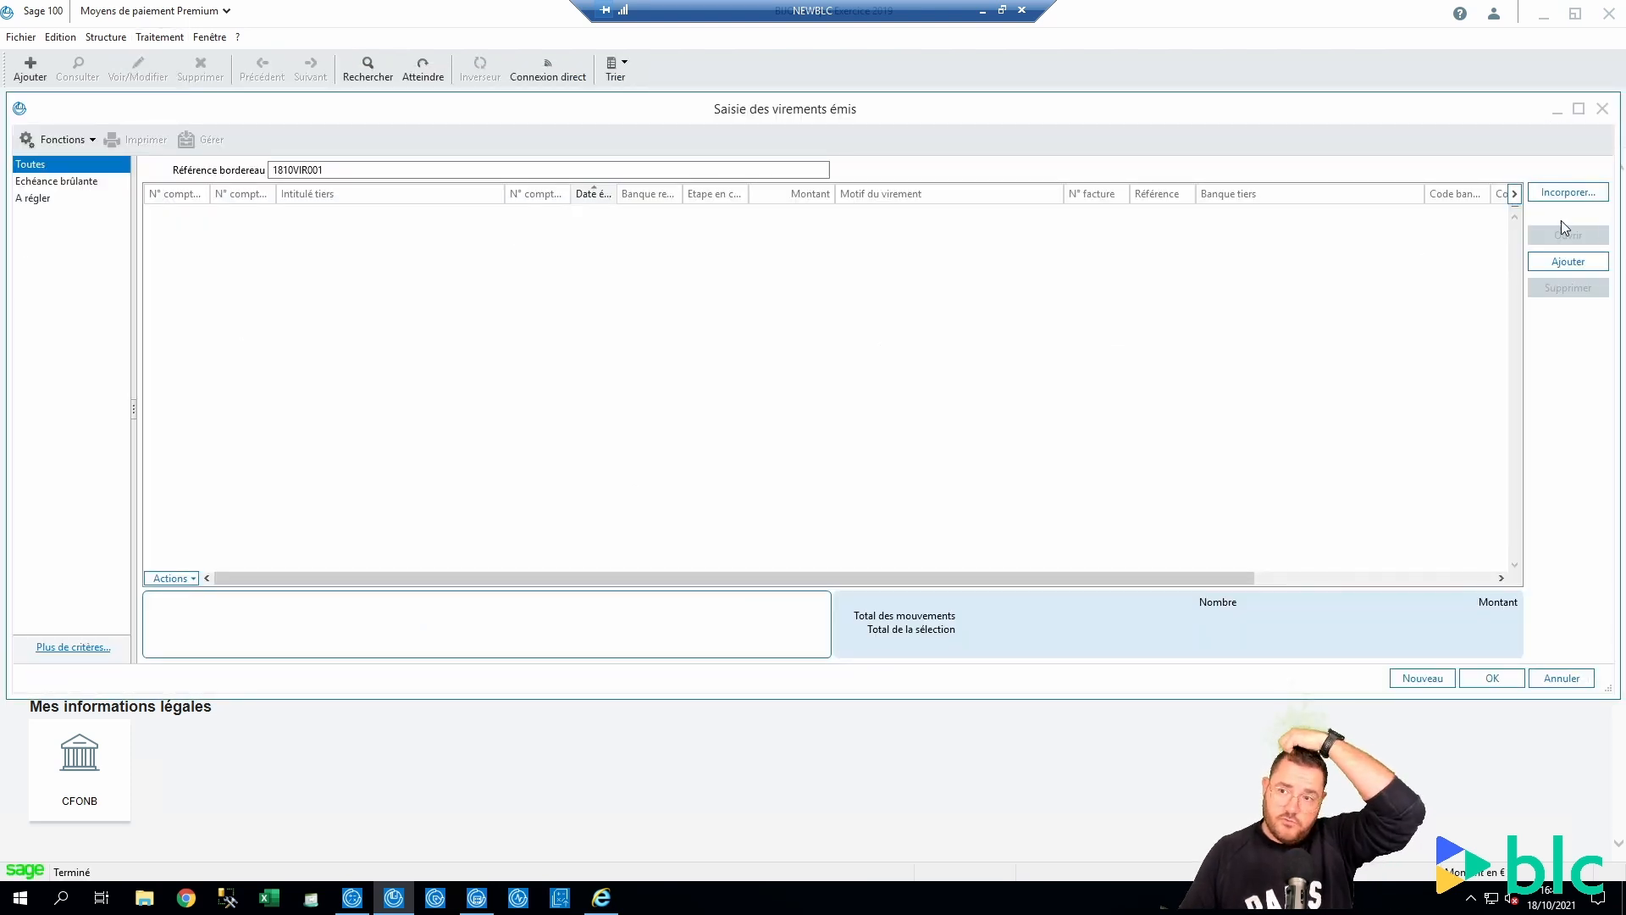
{"action": "left_click", "coordinate": [1565, 265]}
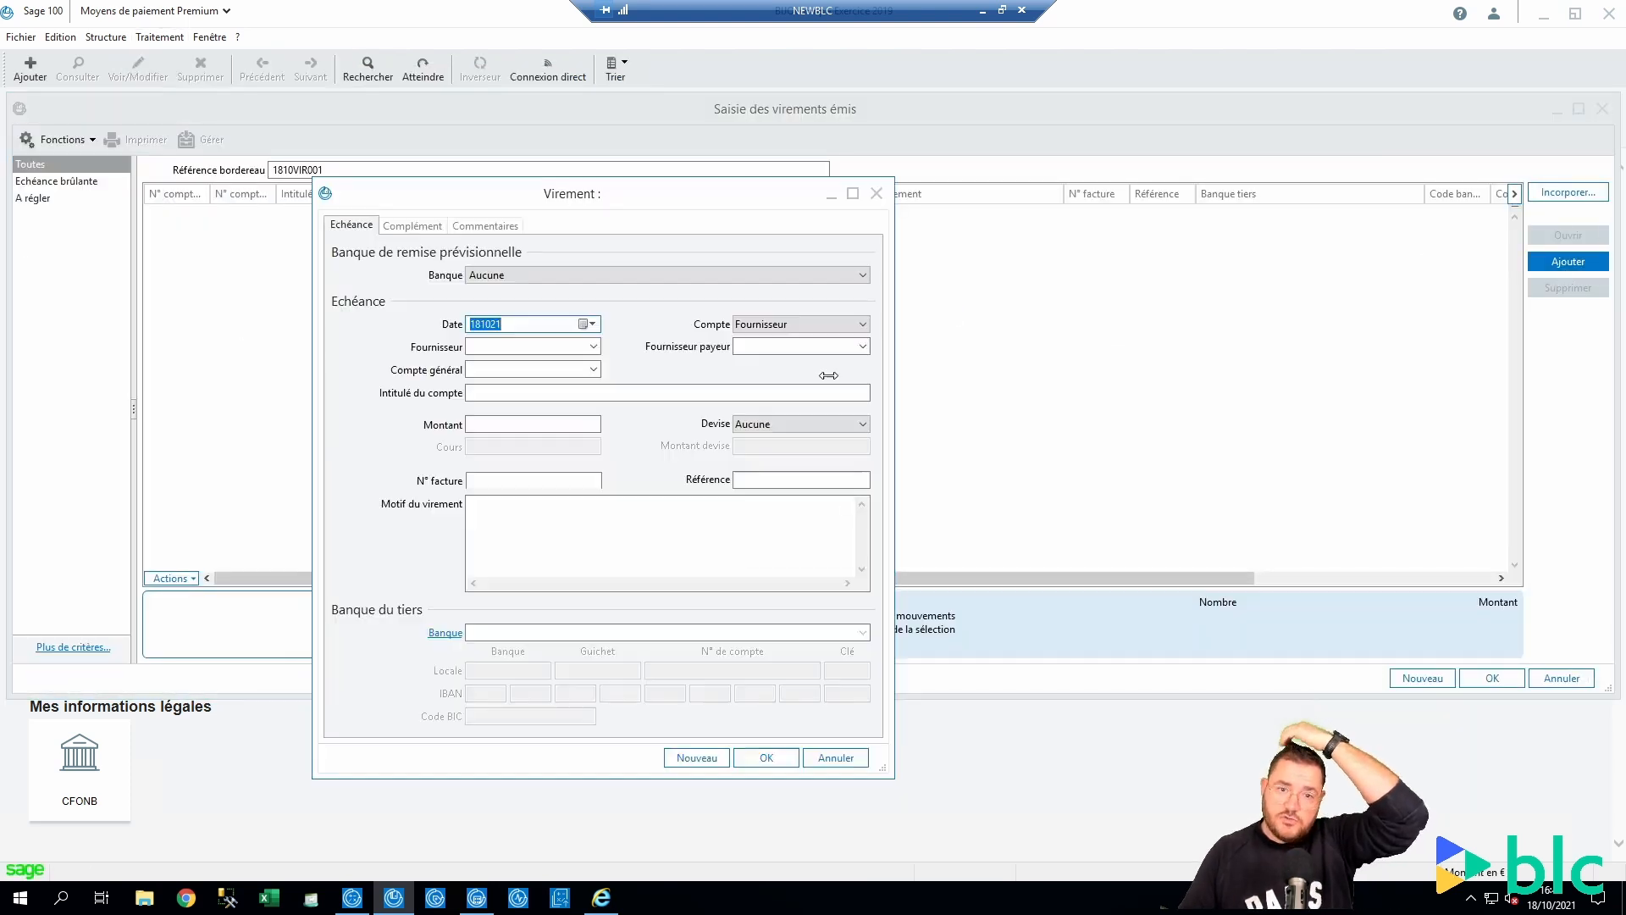
{"action": "left_click", "coordinate": [525, 275]}
{"action": "left_click", "coordinate": [525, 285]}
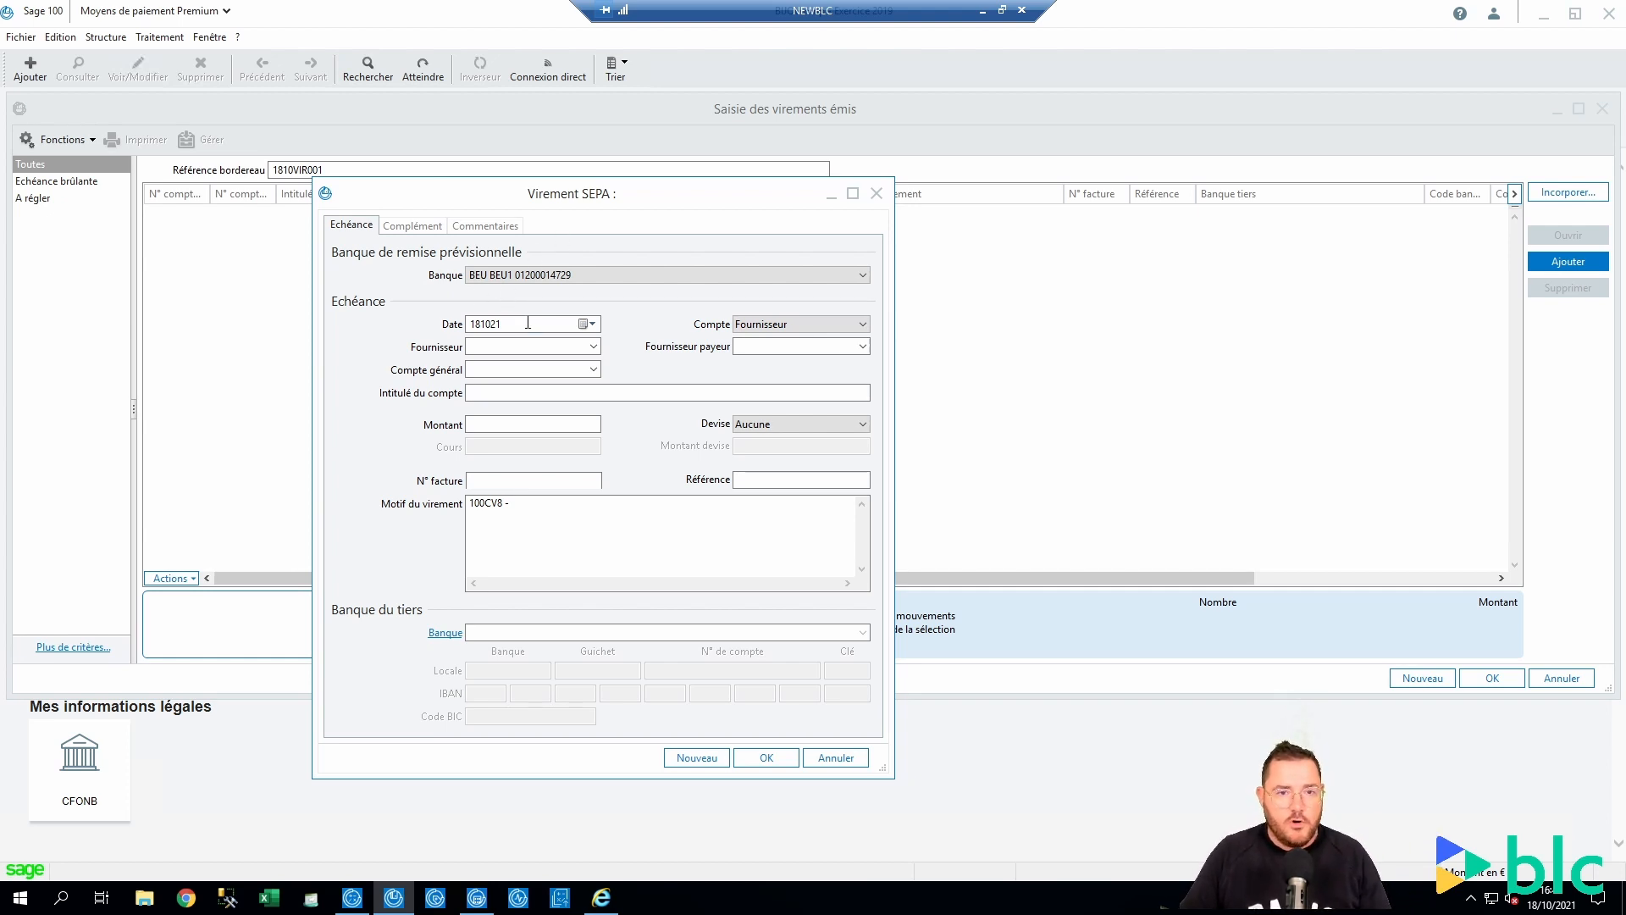
Enter supplier BLC, amount 100 and invoice number BLC-100CV8 - 1
{"action": "left_click", "coordinate": [531, 348]}
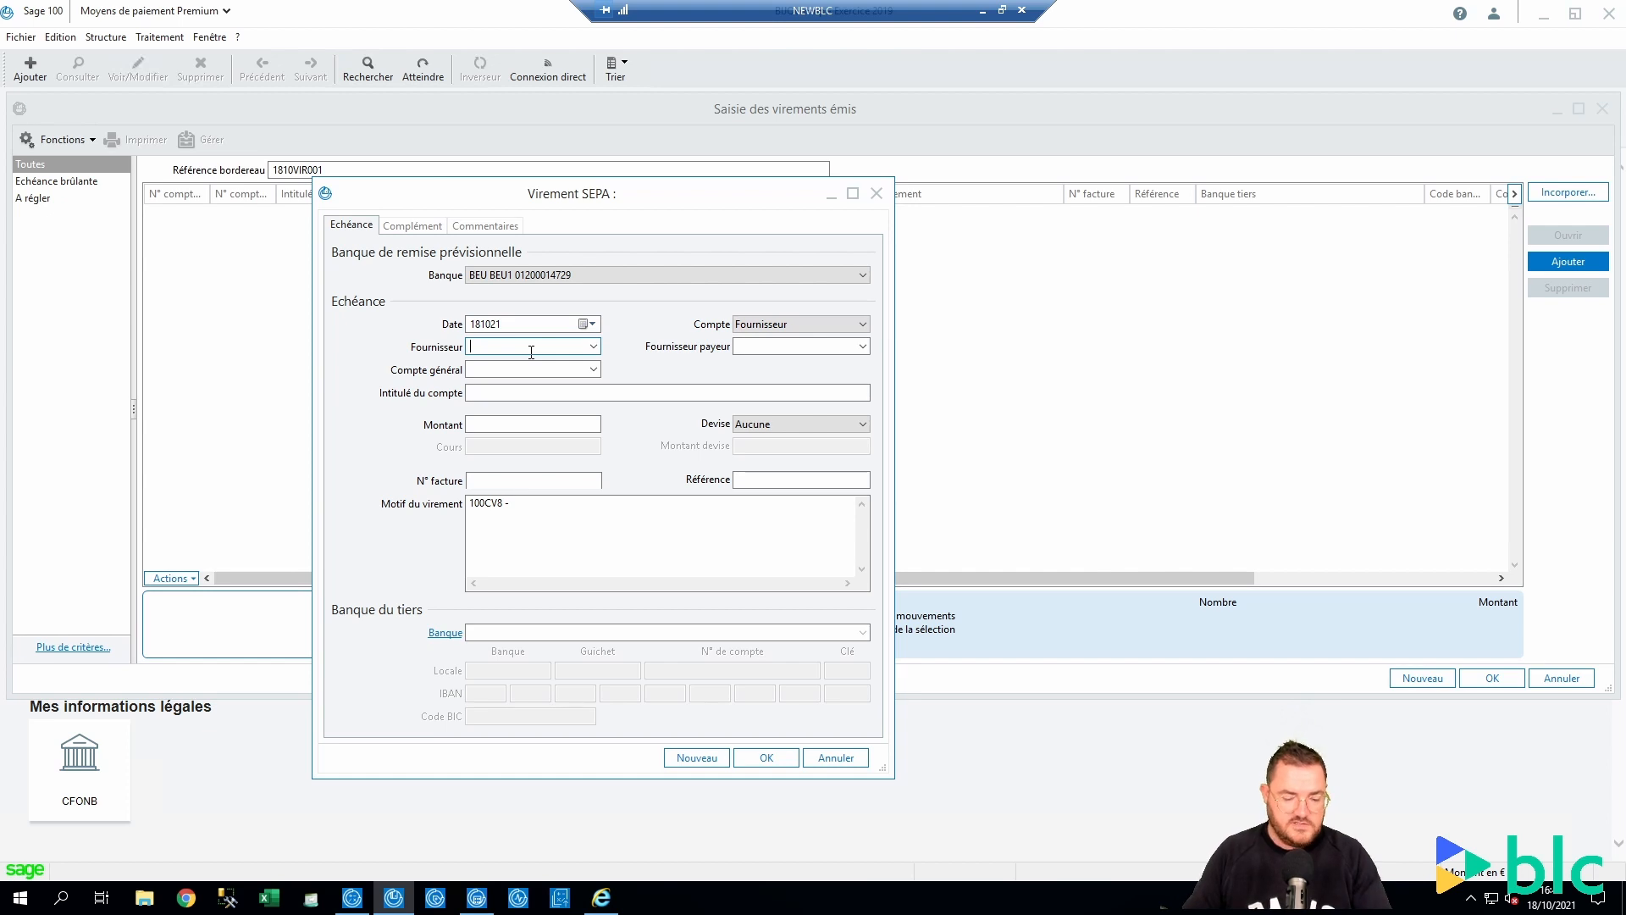
{"action": "key", "text": "Down"}
{"action": "key", "text": "Down"}
{"action": "key", "text": "Down"}
{"action": "key", "text": "Down"}
{"action": "key", "text": "Up"}
{"action": "key", "text": "Return"}
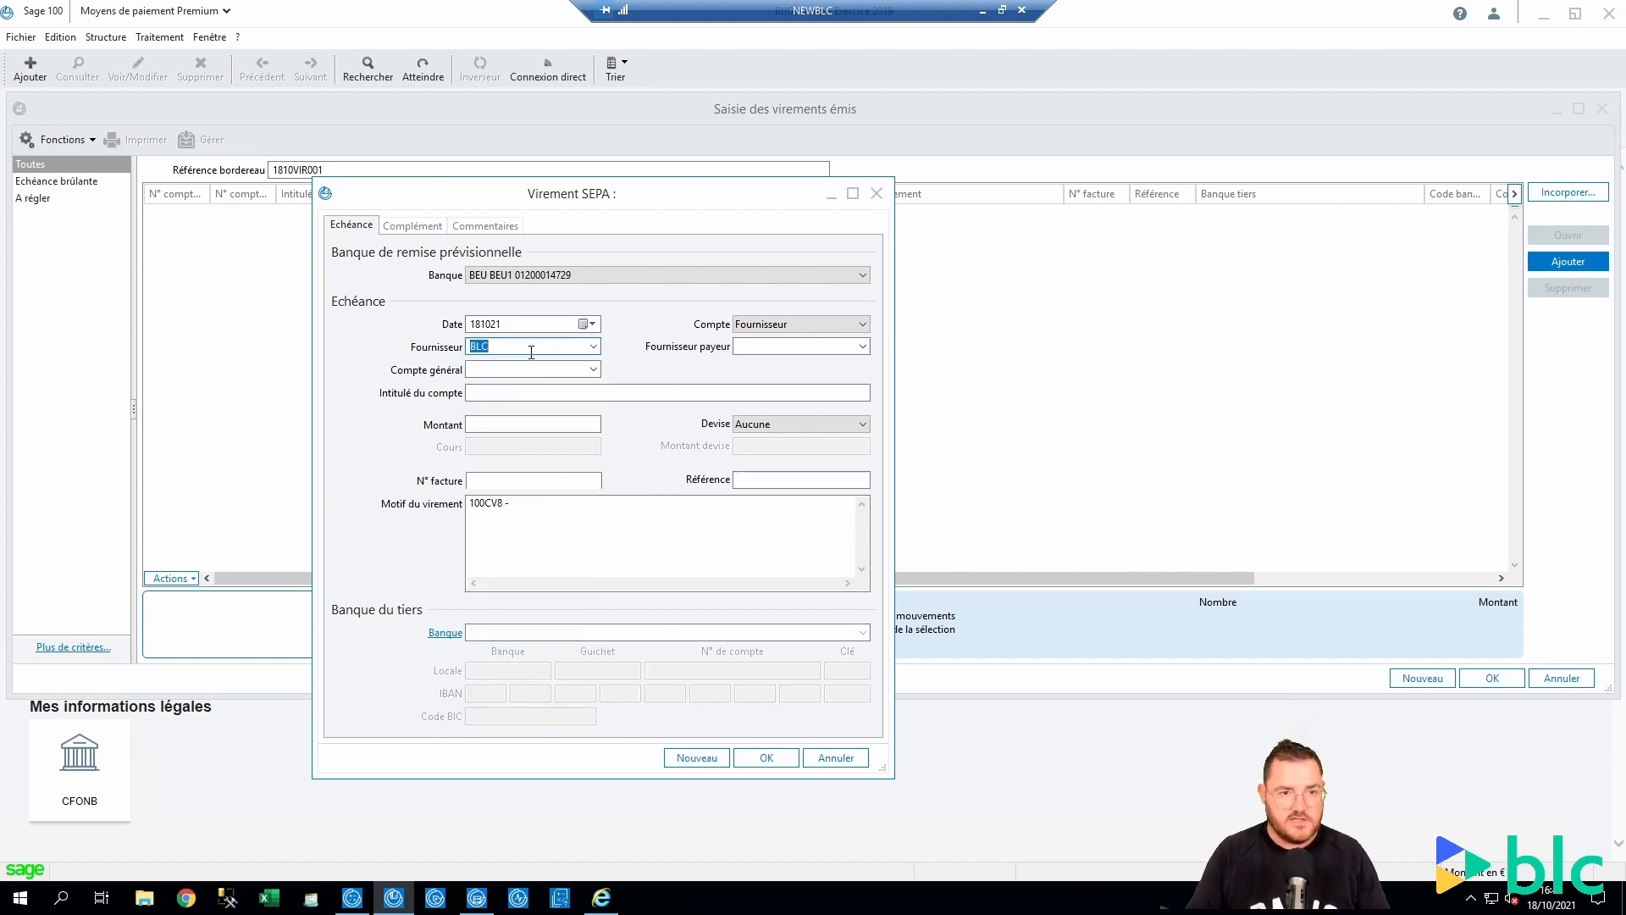
{"action": "key", "text": "Tab"}
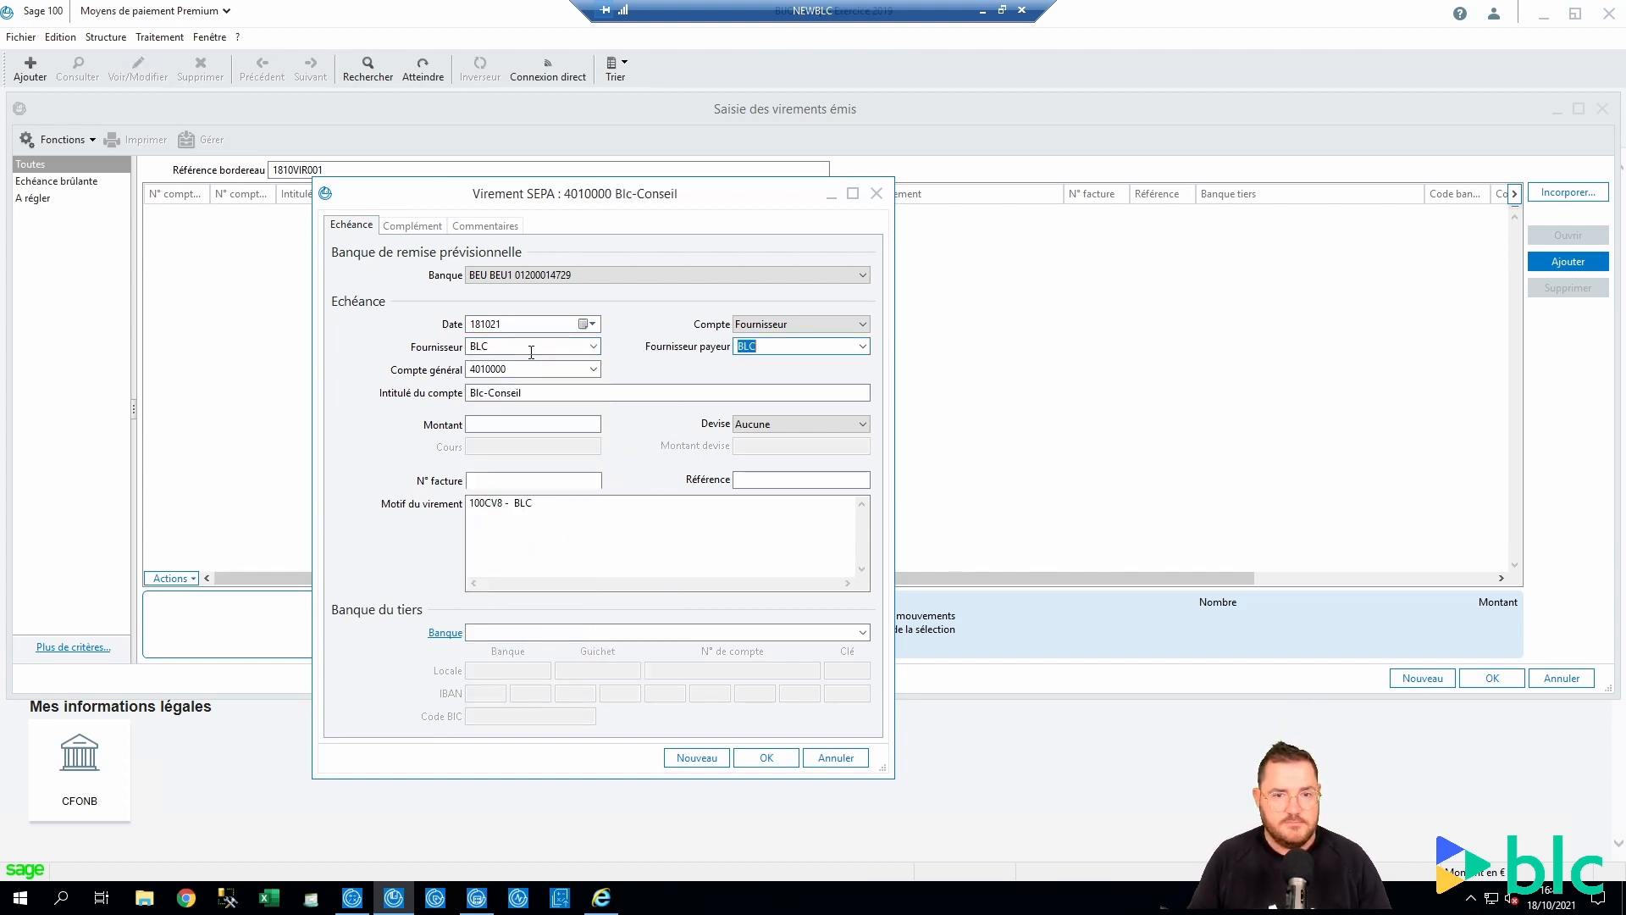
{"action": "key", "text": "Tab"}
{"action": "key", "text": "Tab"}
{"action": "key", "text": "Tab"}
{"action": "type", "text": "100"}
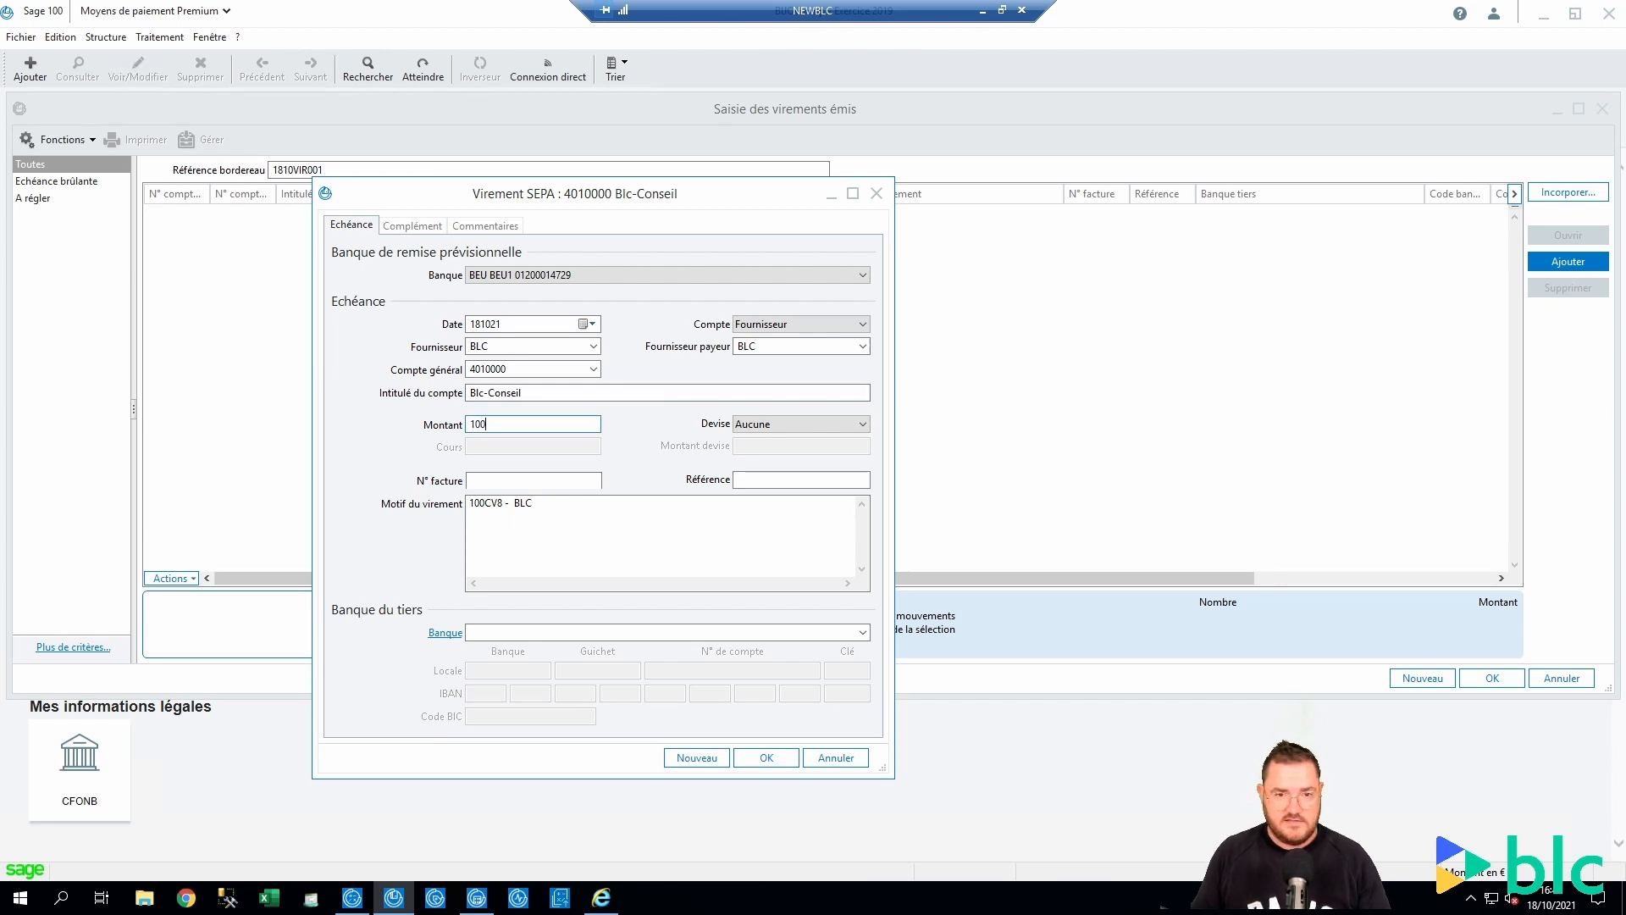
{"action": "key", "text": "Tab"}
{"action": "key", "text": "Tab"}
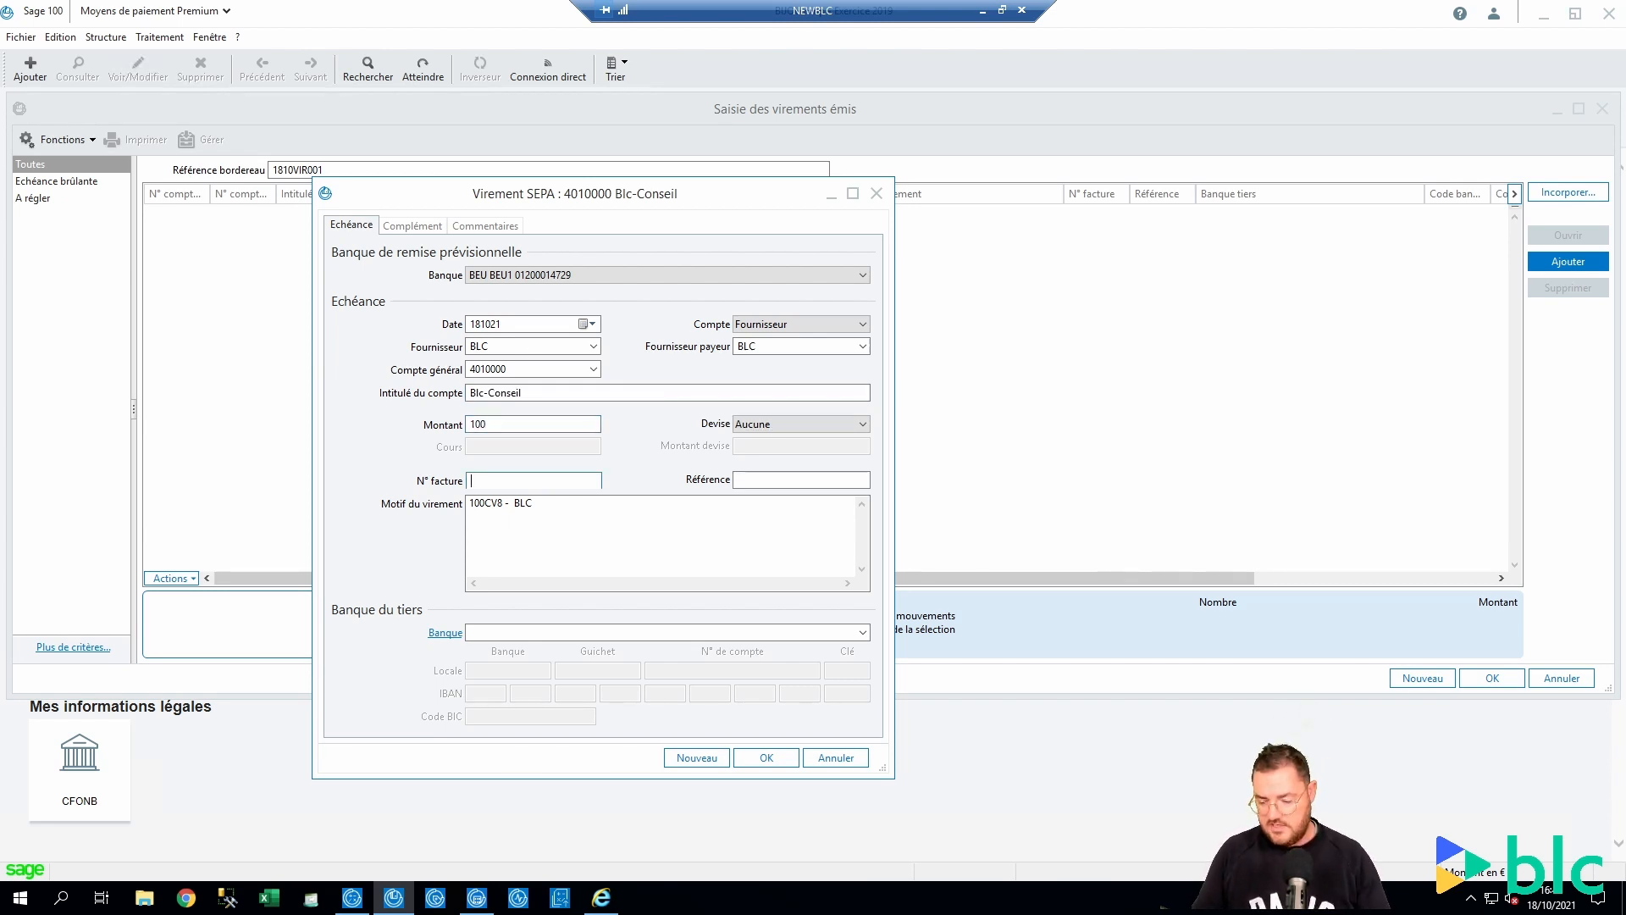
{"action": "type", "text": "BLC"}
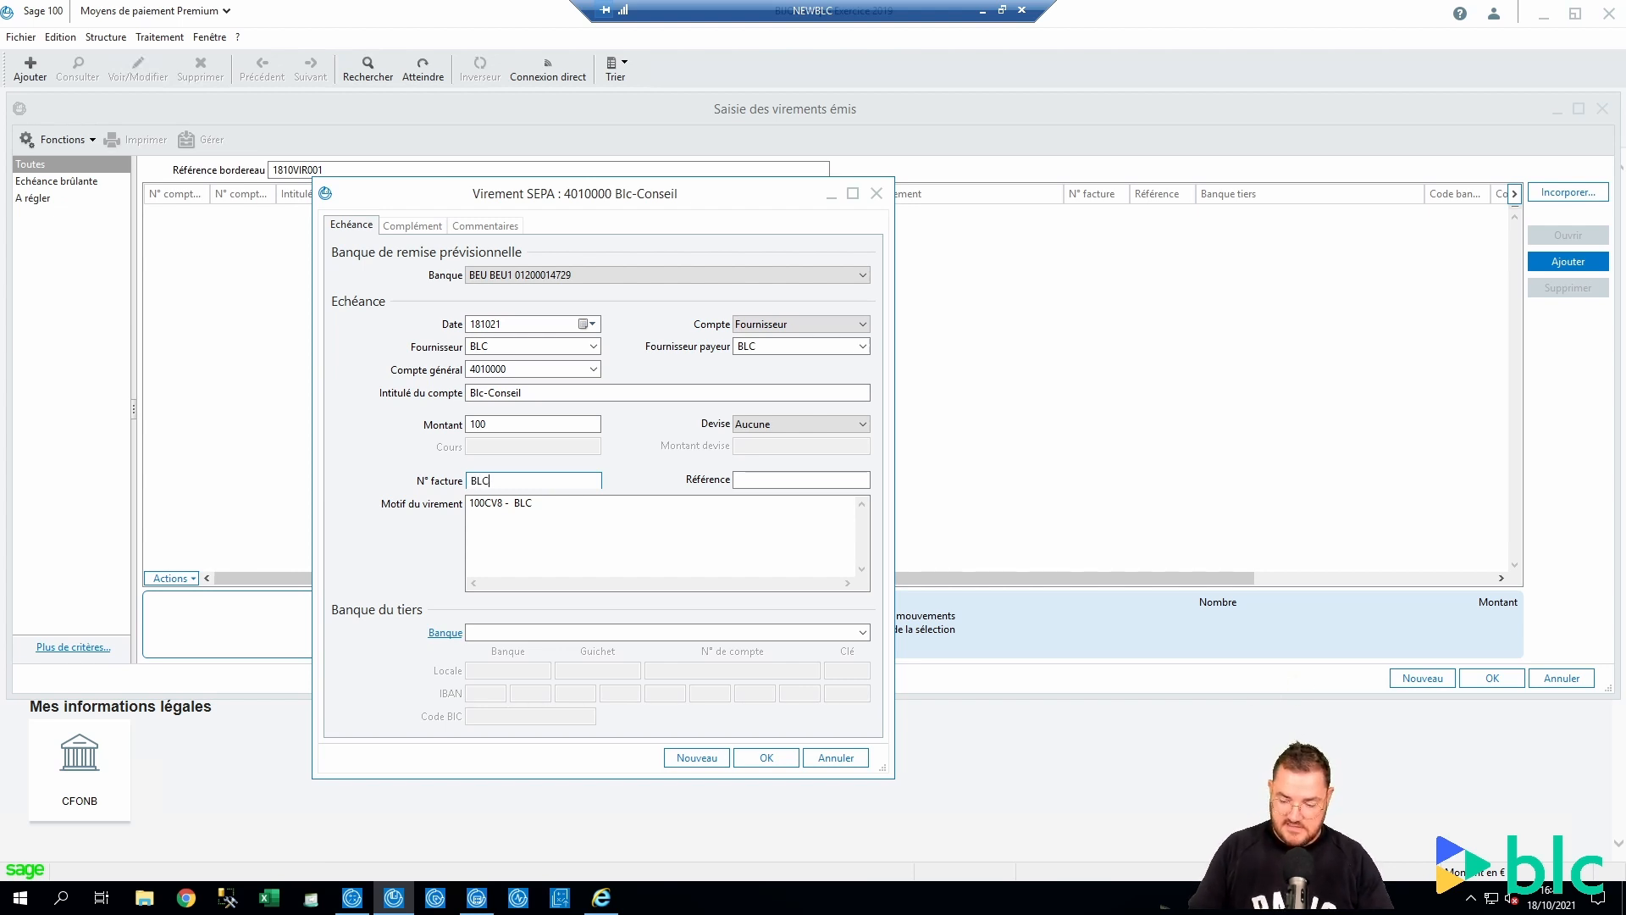
{"action": "type", "text": "-10"}
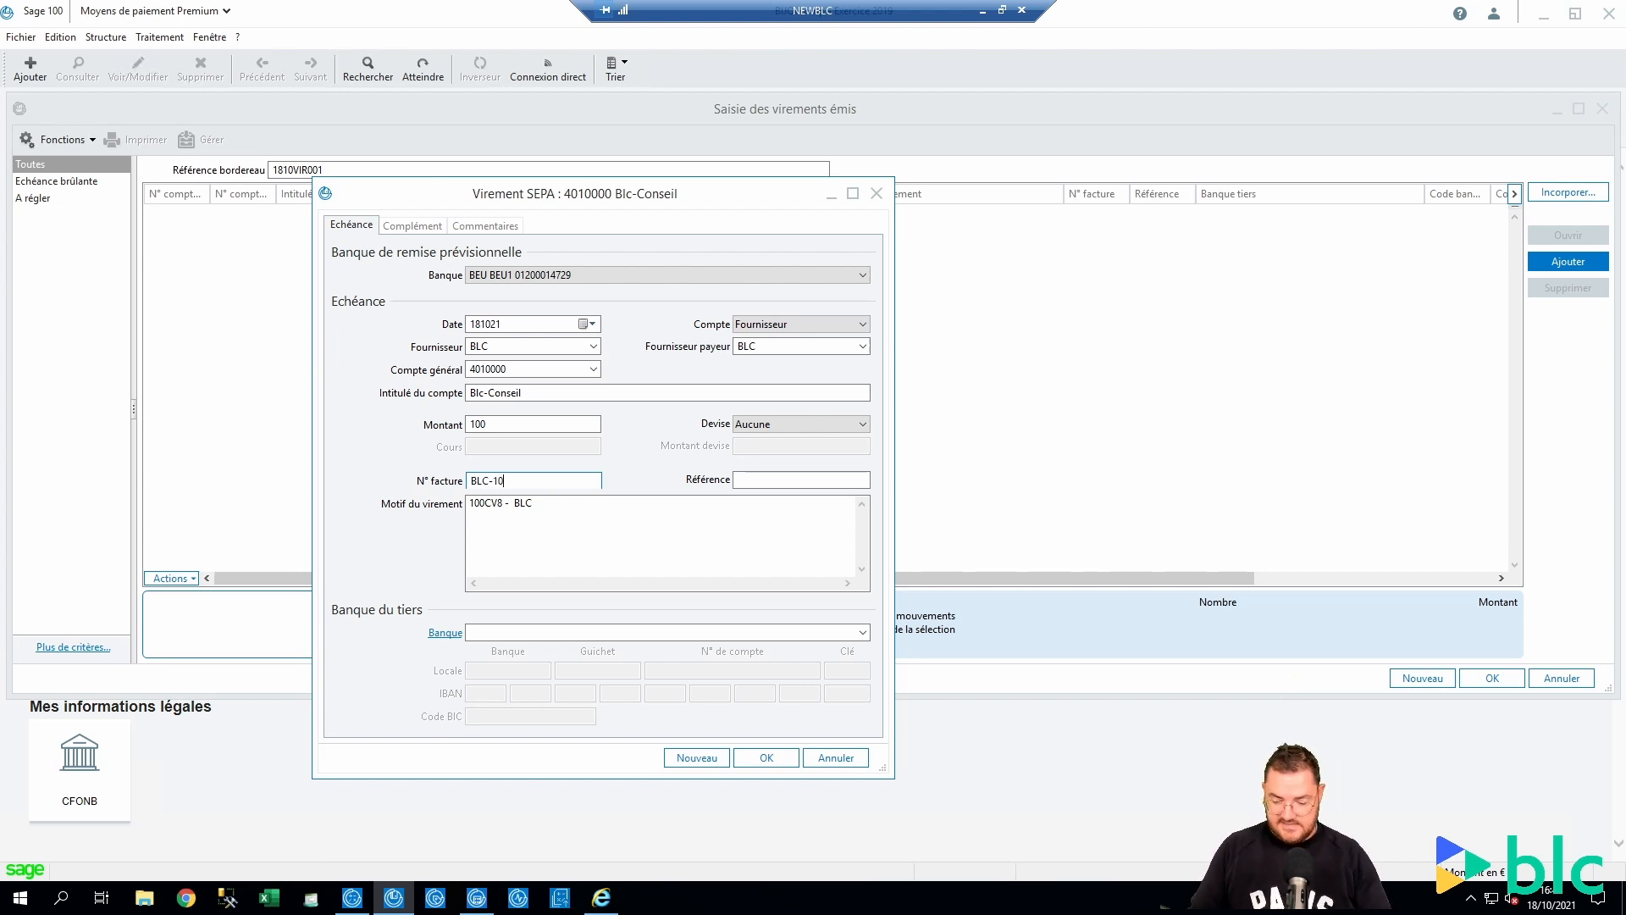
{"action": "type", "text": "0CV"}
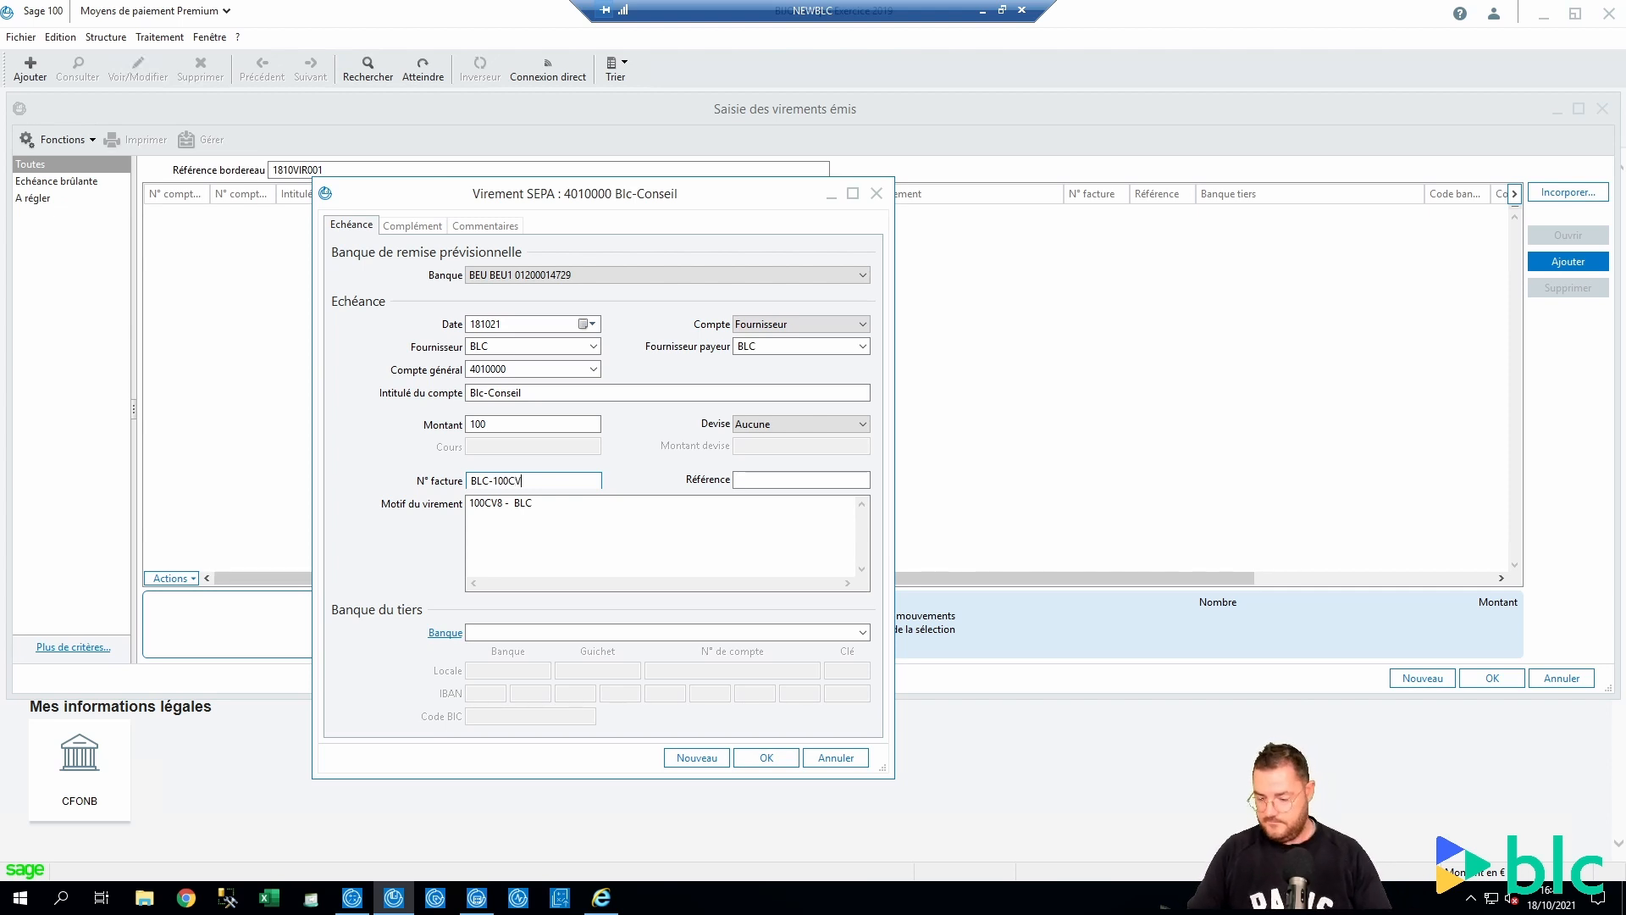
{"action": "type", "text": "8 - 1"}
{"action": "key", "text": "Tab"}
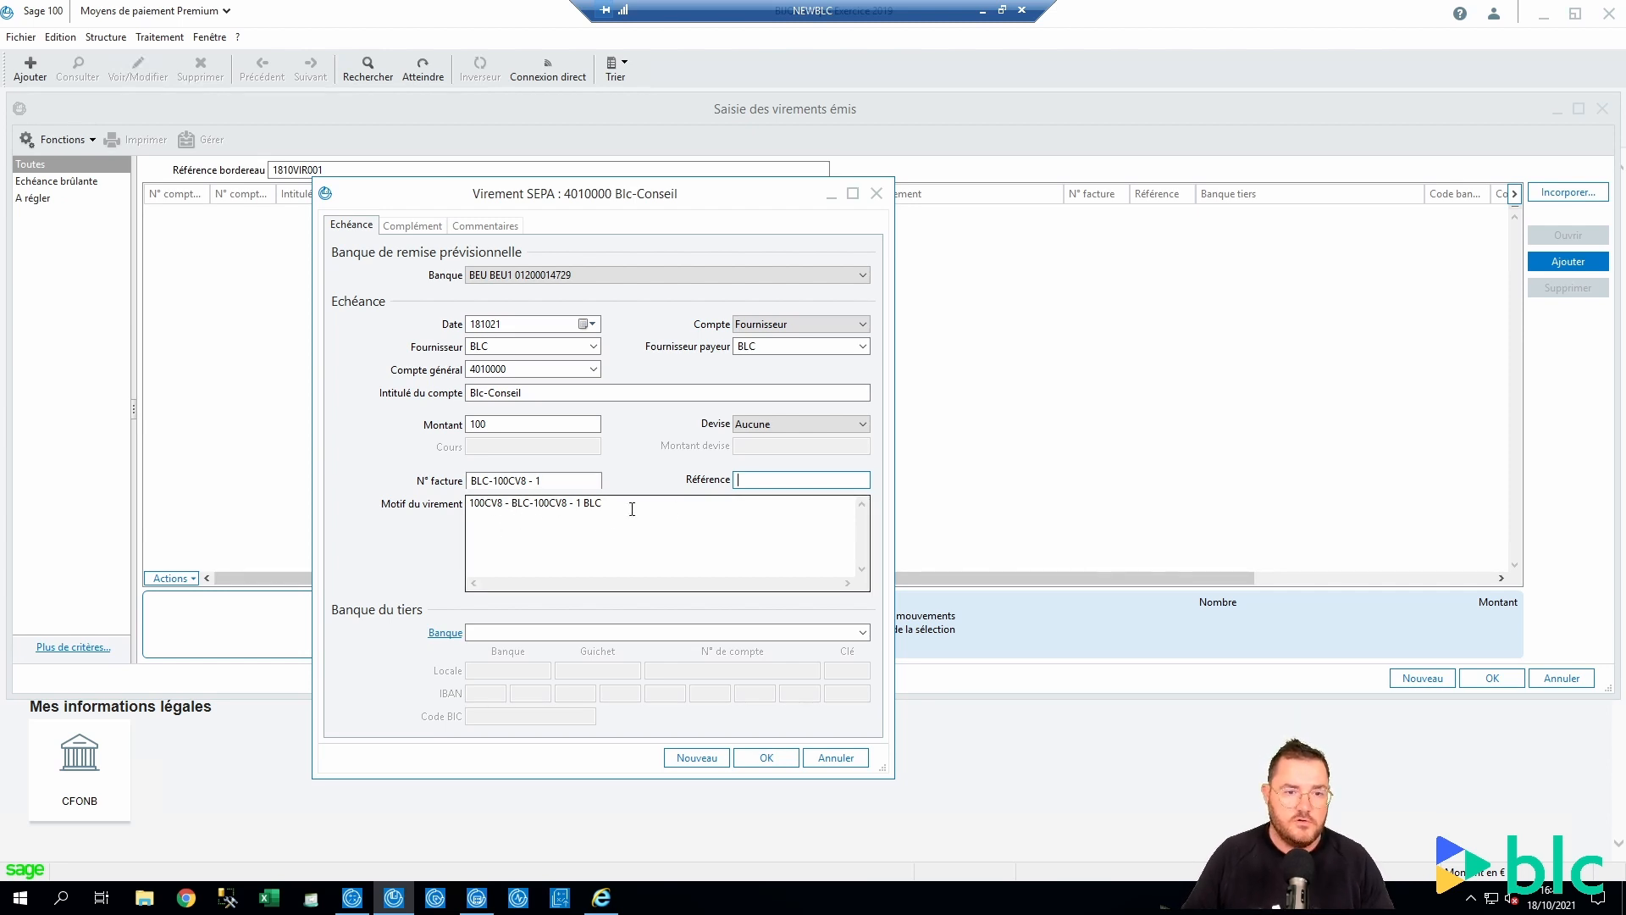
{"action": "left_click", "coordinate": [504, 505]}
Review the auto-filled transfer motive '100CV8 - BLC-100CV8 - 1 BLC'
{"action": "left_click", "coordinate": [504, 505]}
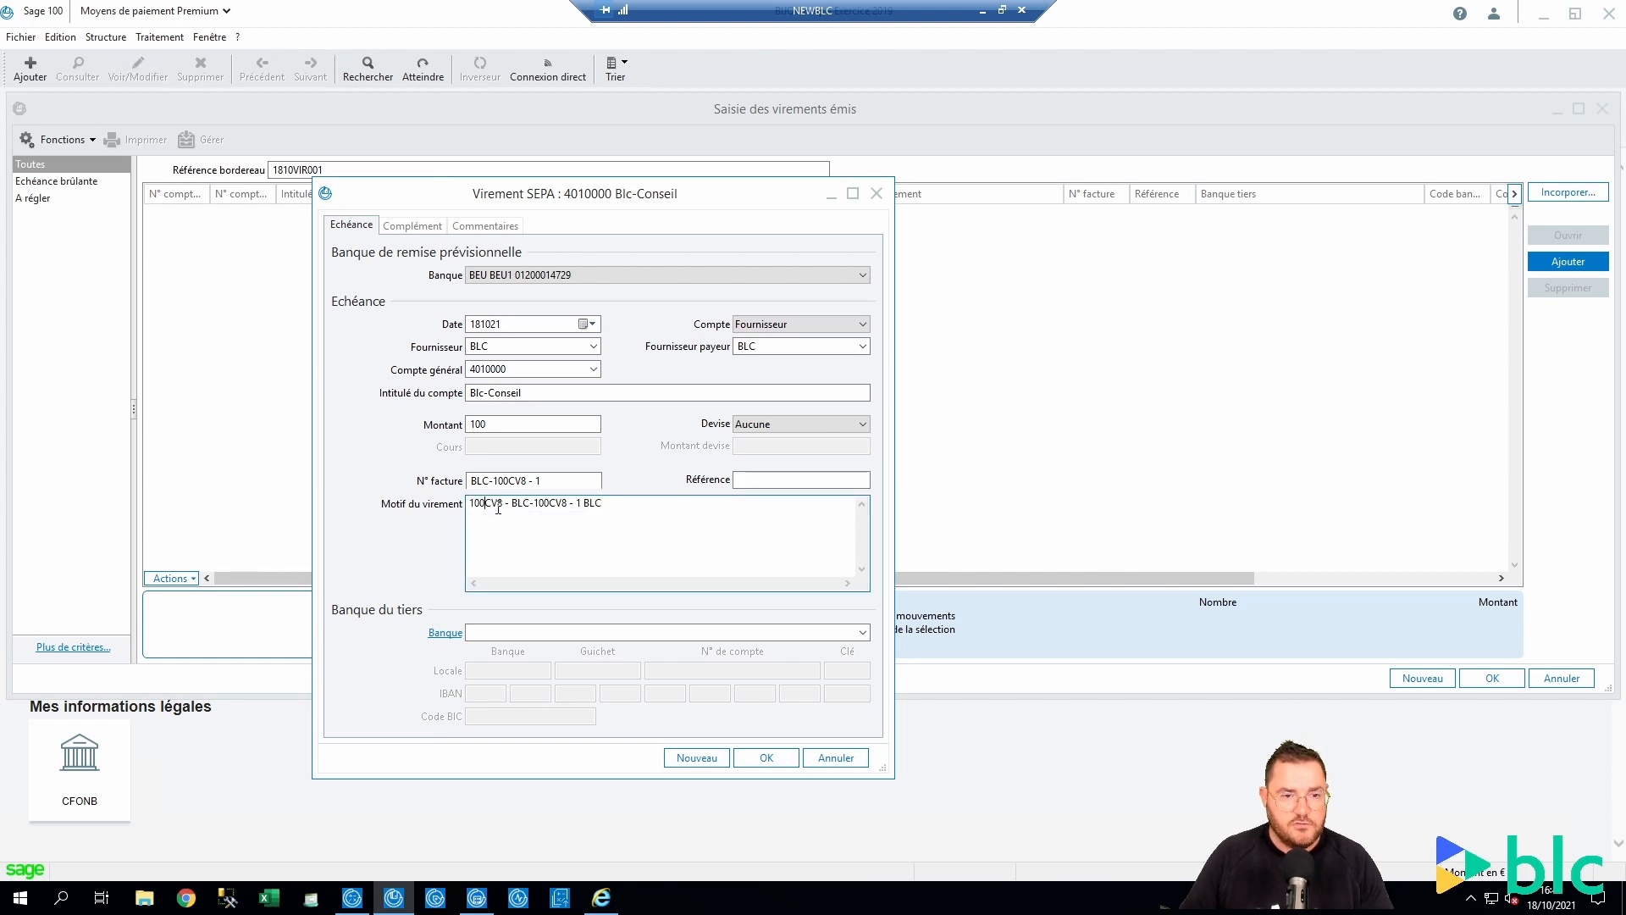
{"action": "left_click_drag", "start_coordinate": [504, 505], "coordinate": [641, 509]}
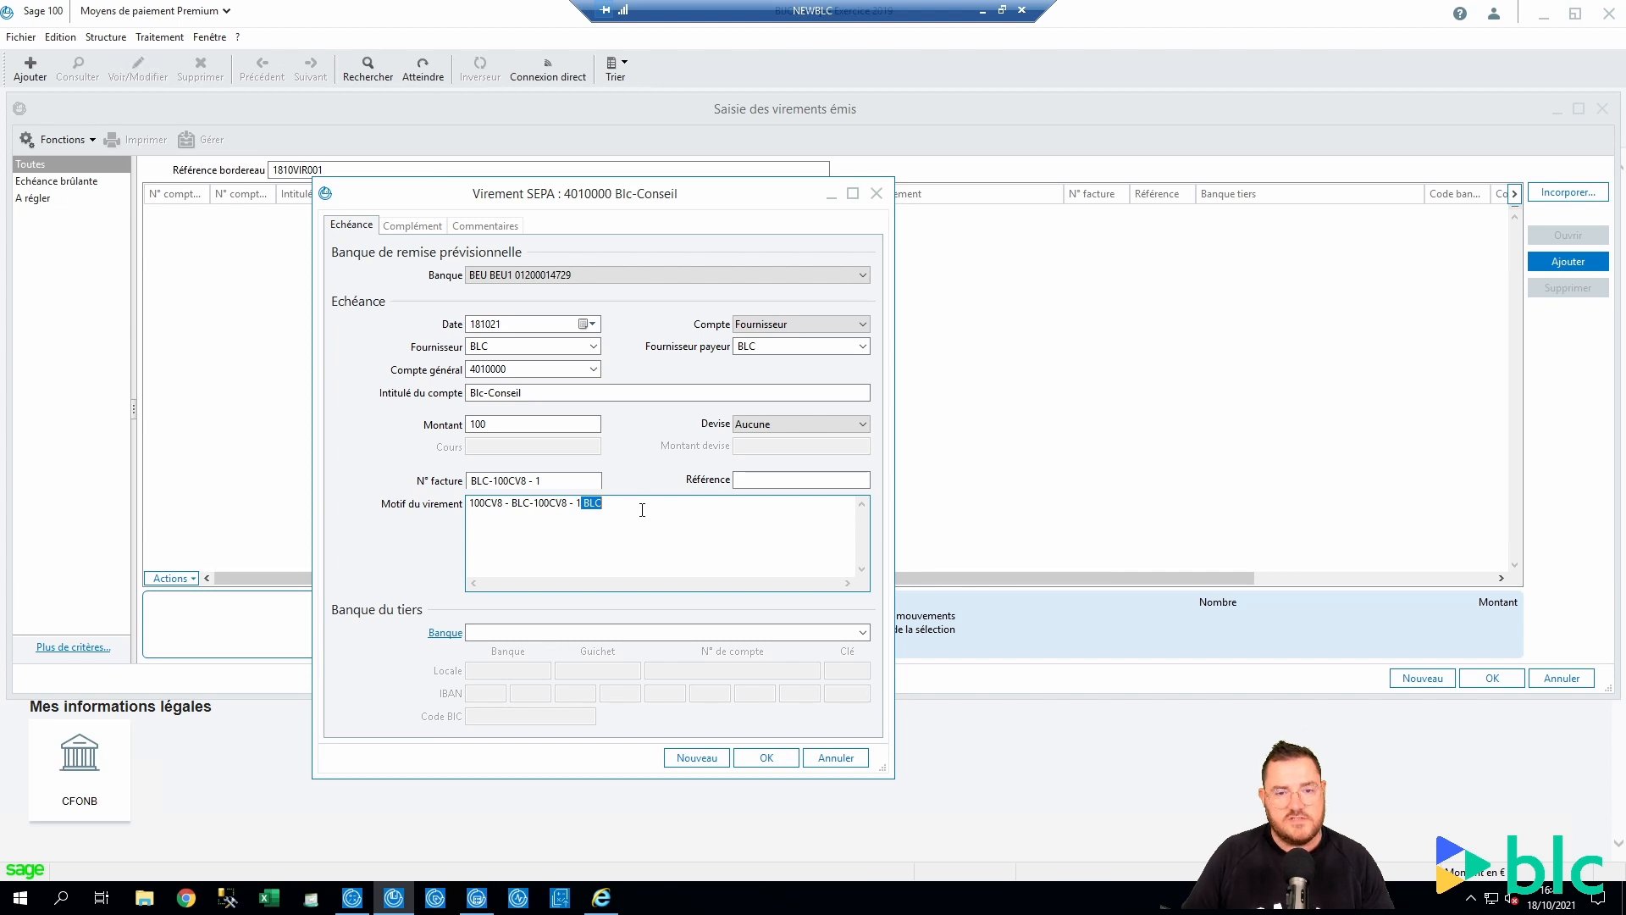
{"action": "left_click", "coordinate": [642, 510]}
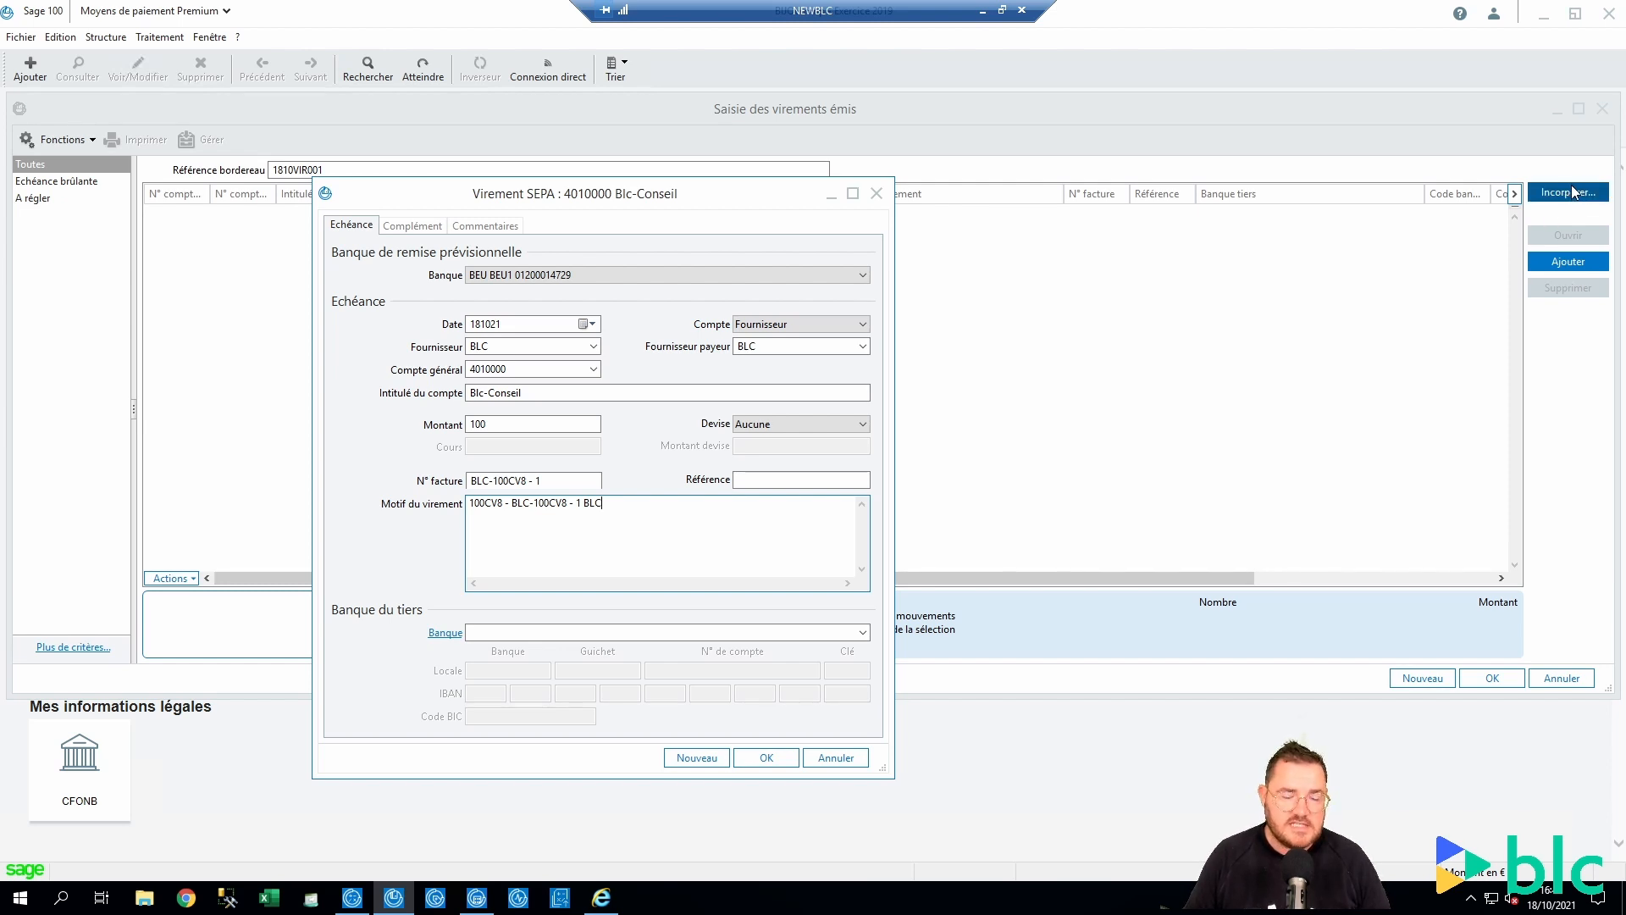
{"action": "left_click_drag", "start_coordinate": [686, 537], "coordinate": [475, 529]}
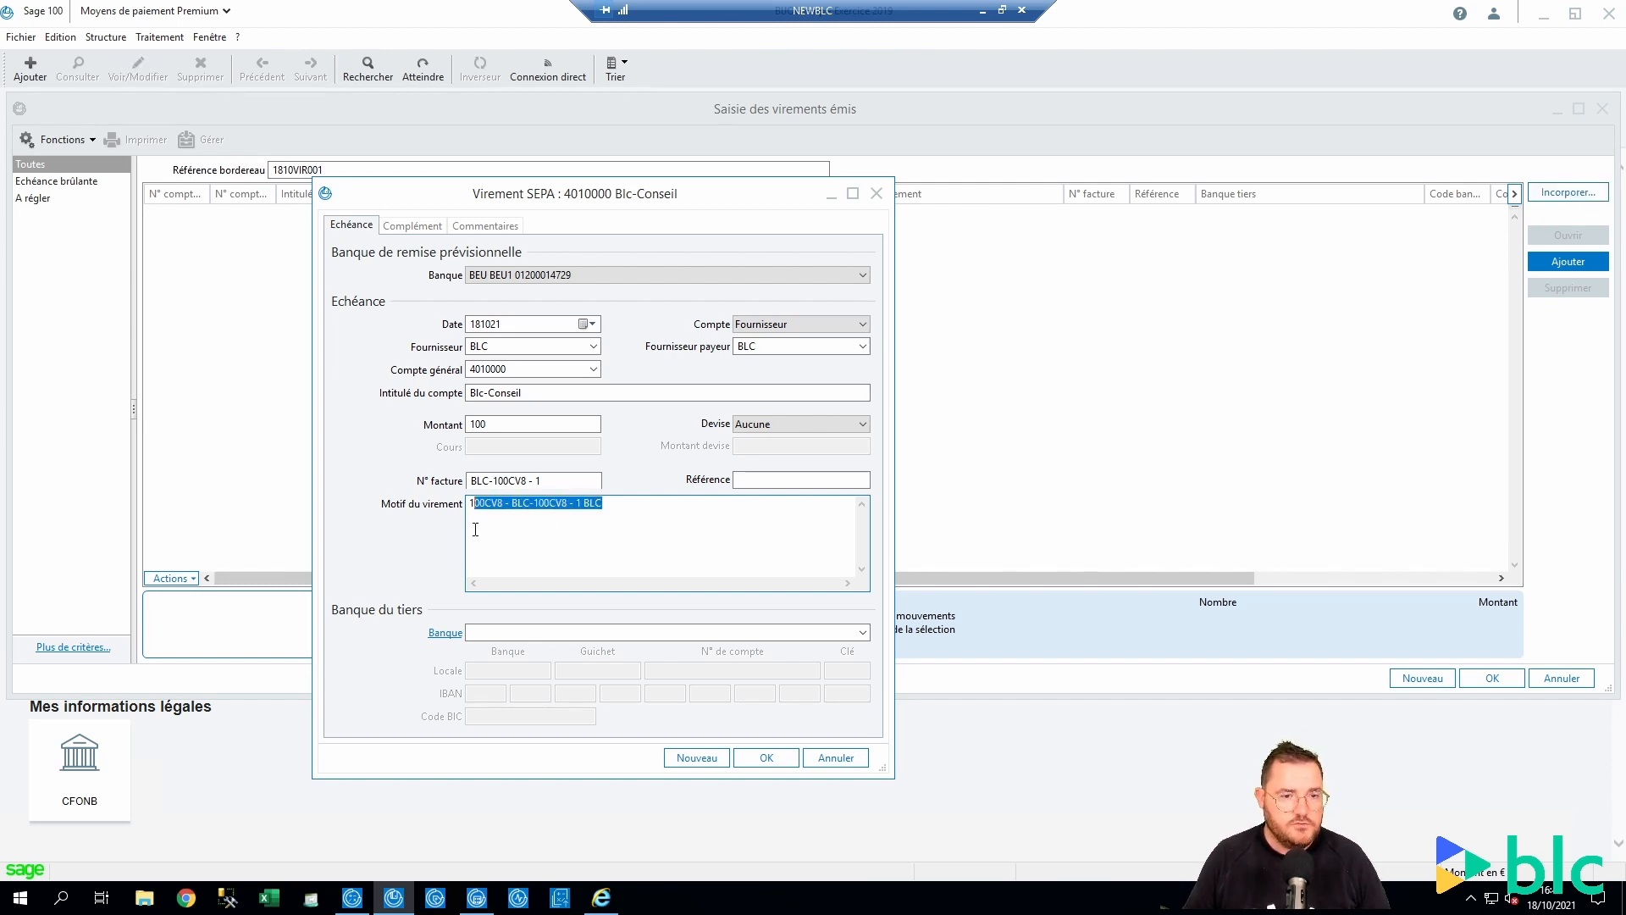
{"action": "left_click", "coordinate": [475, 529]}
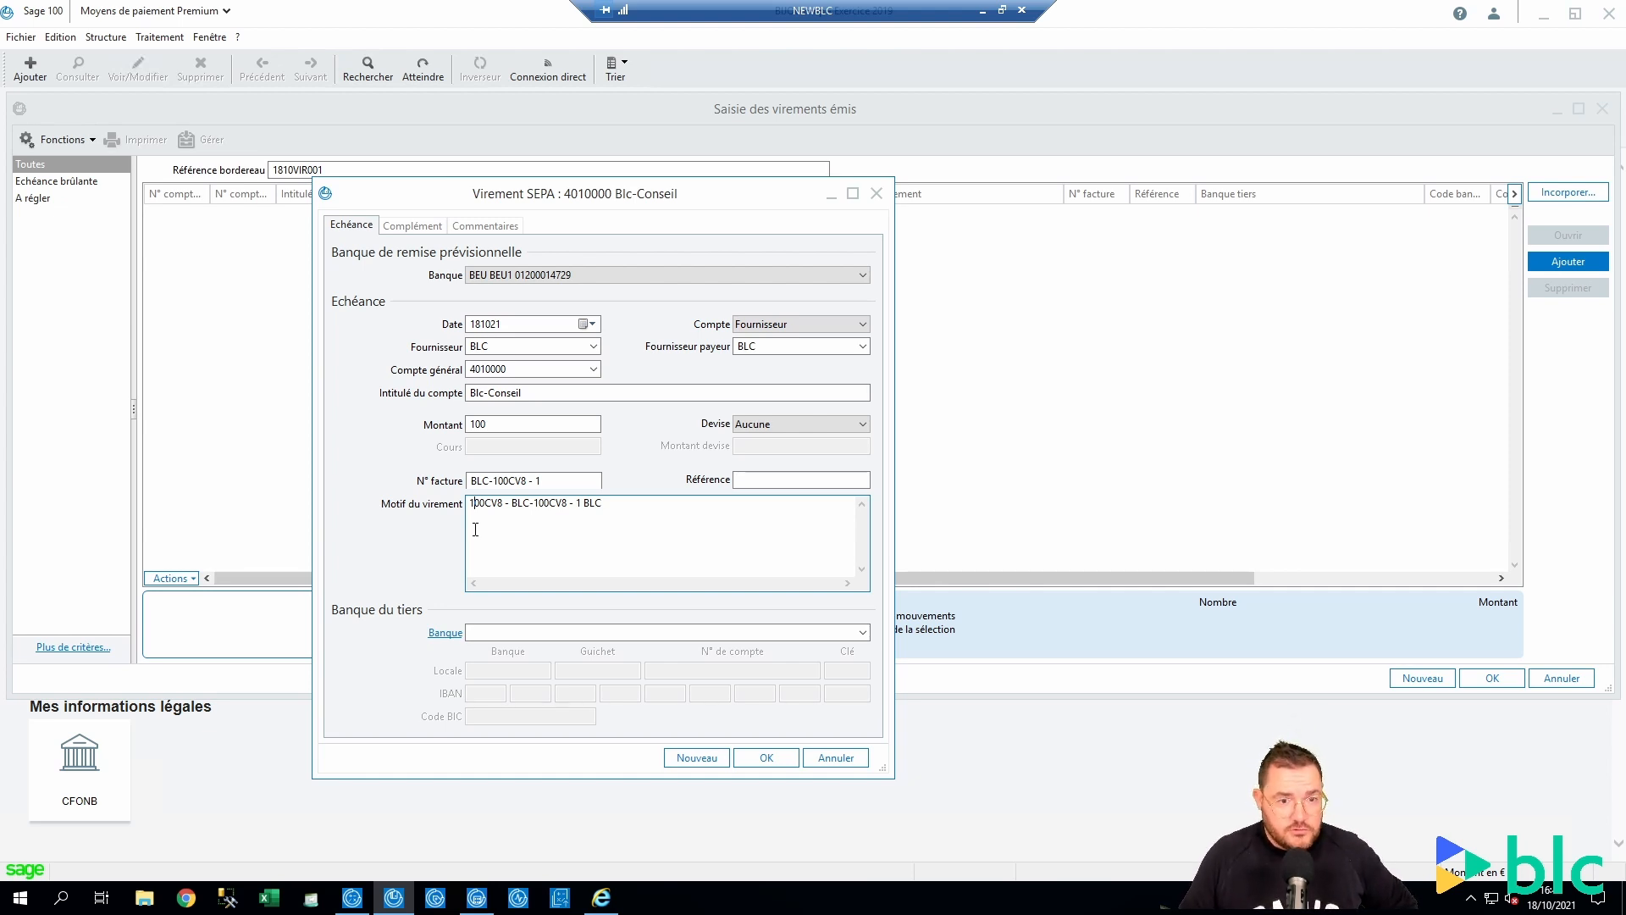
{"action": "left_click", "coordinate": [623, 506]}
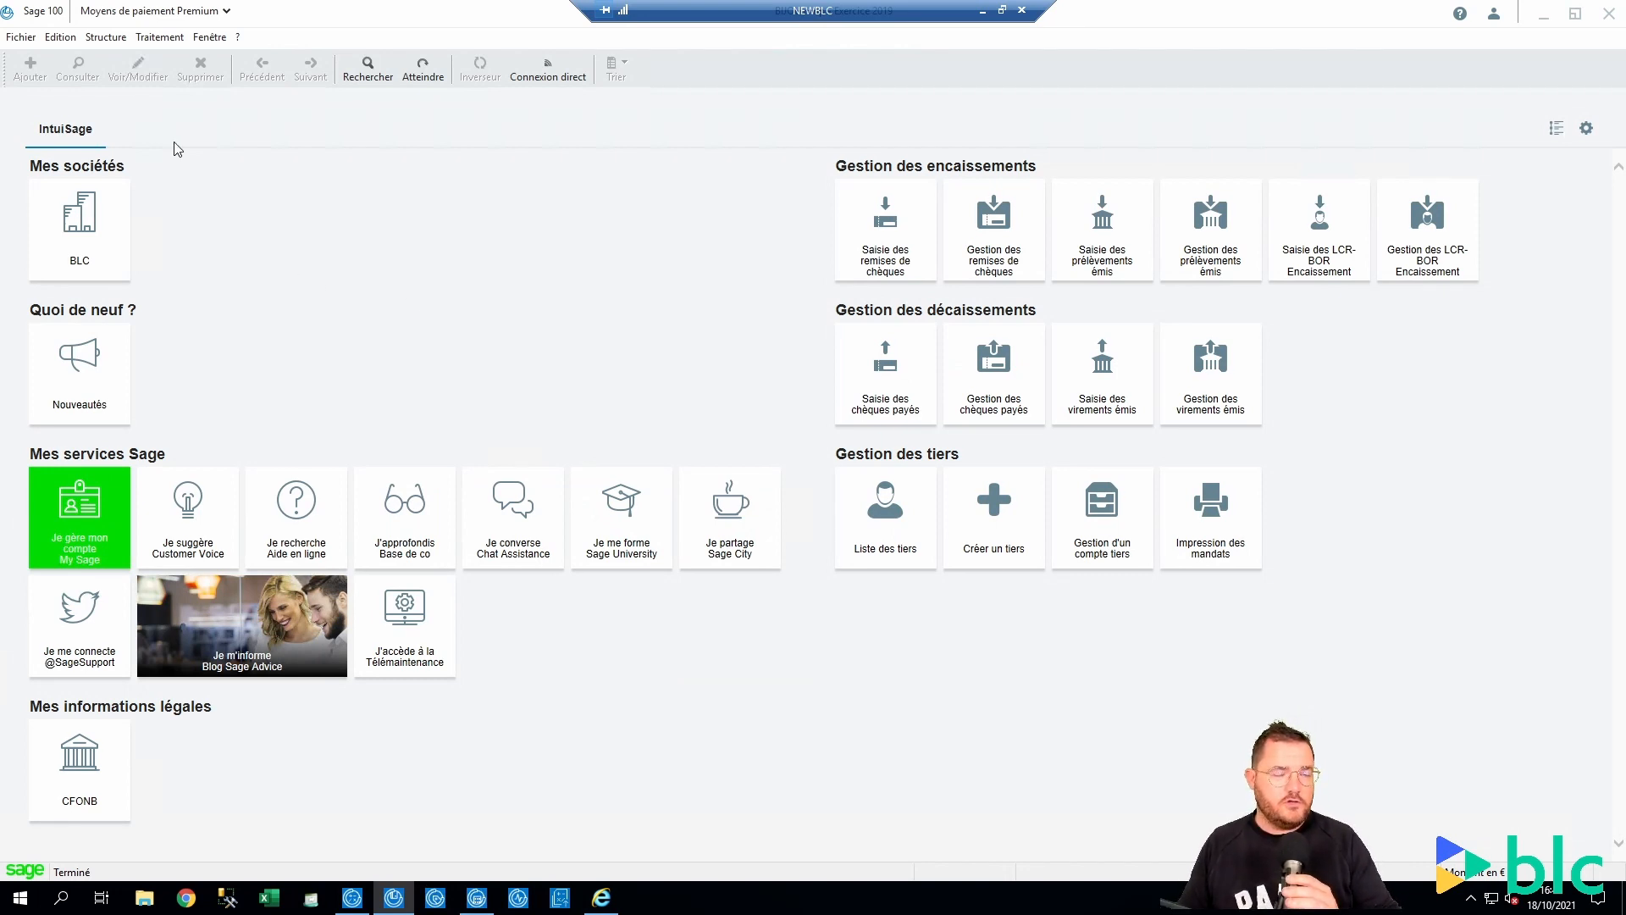
Open the BLC record from Plan tiers filtered to supplier accounts
{"action": "left_click", "coordinate": [104, 41]}
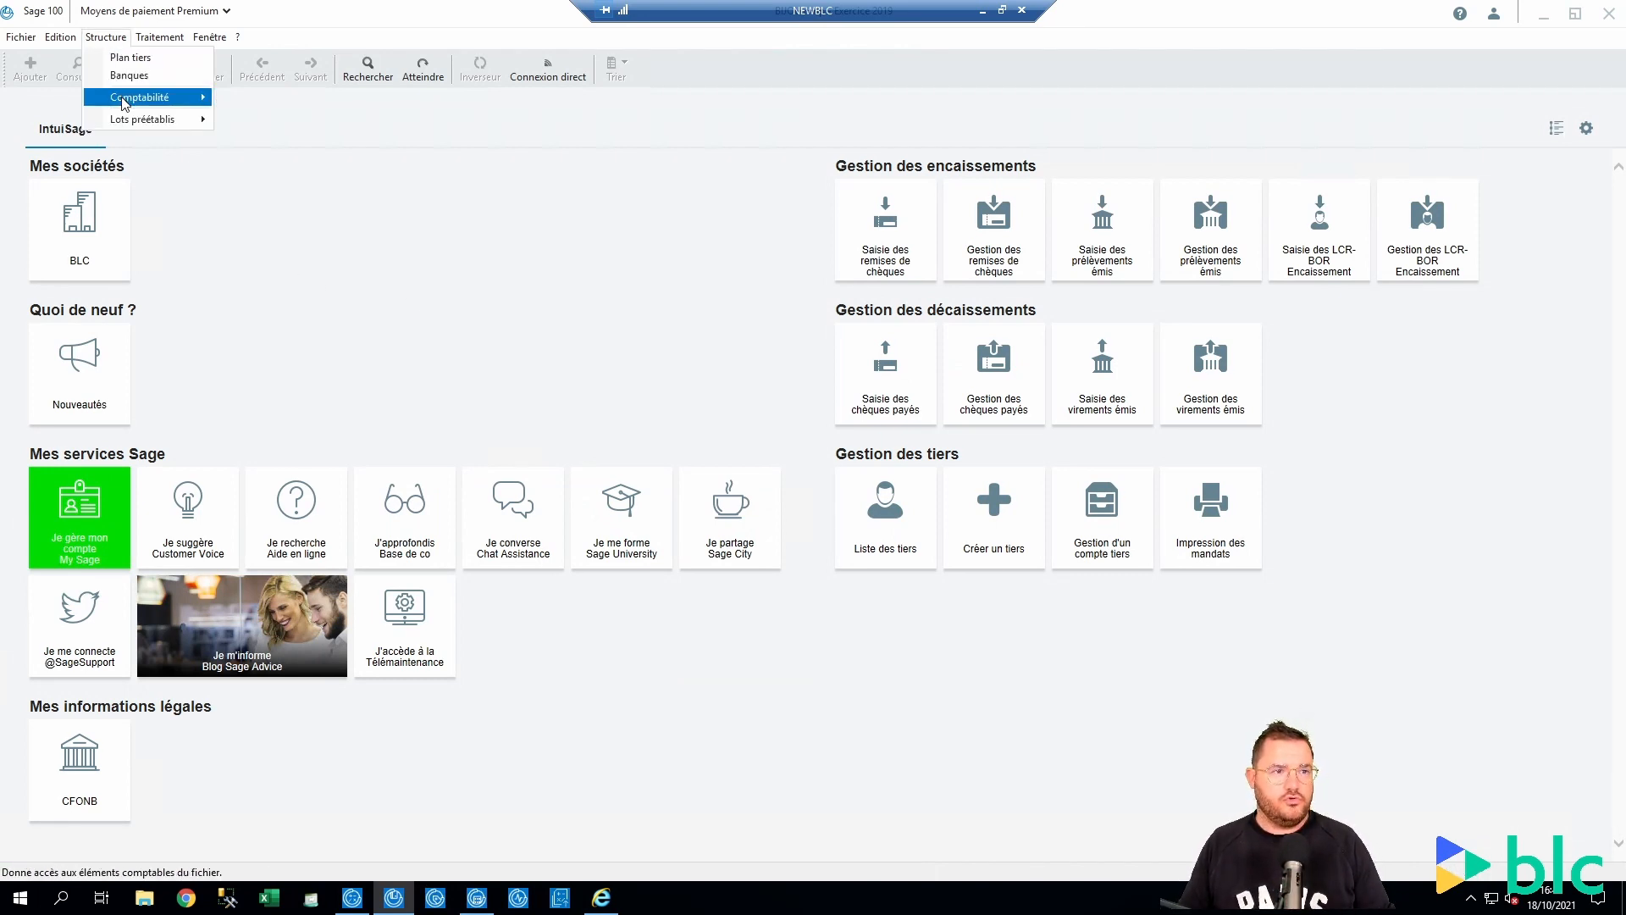
{"action": "left_click", "coordinate": [129, 57]}
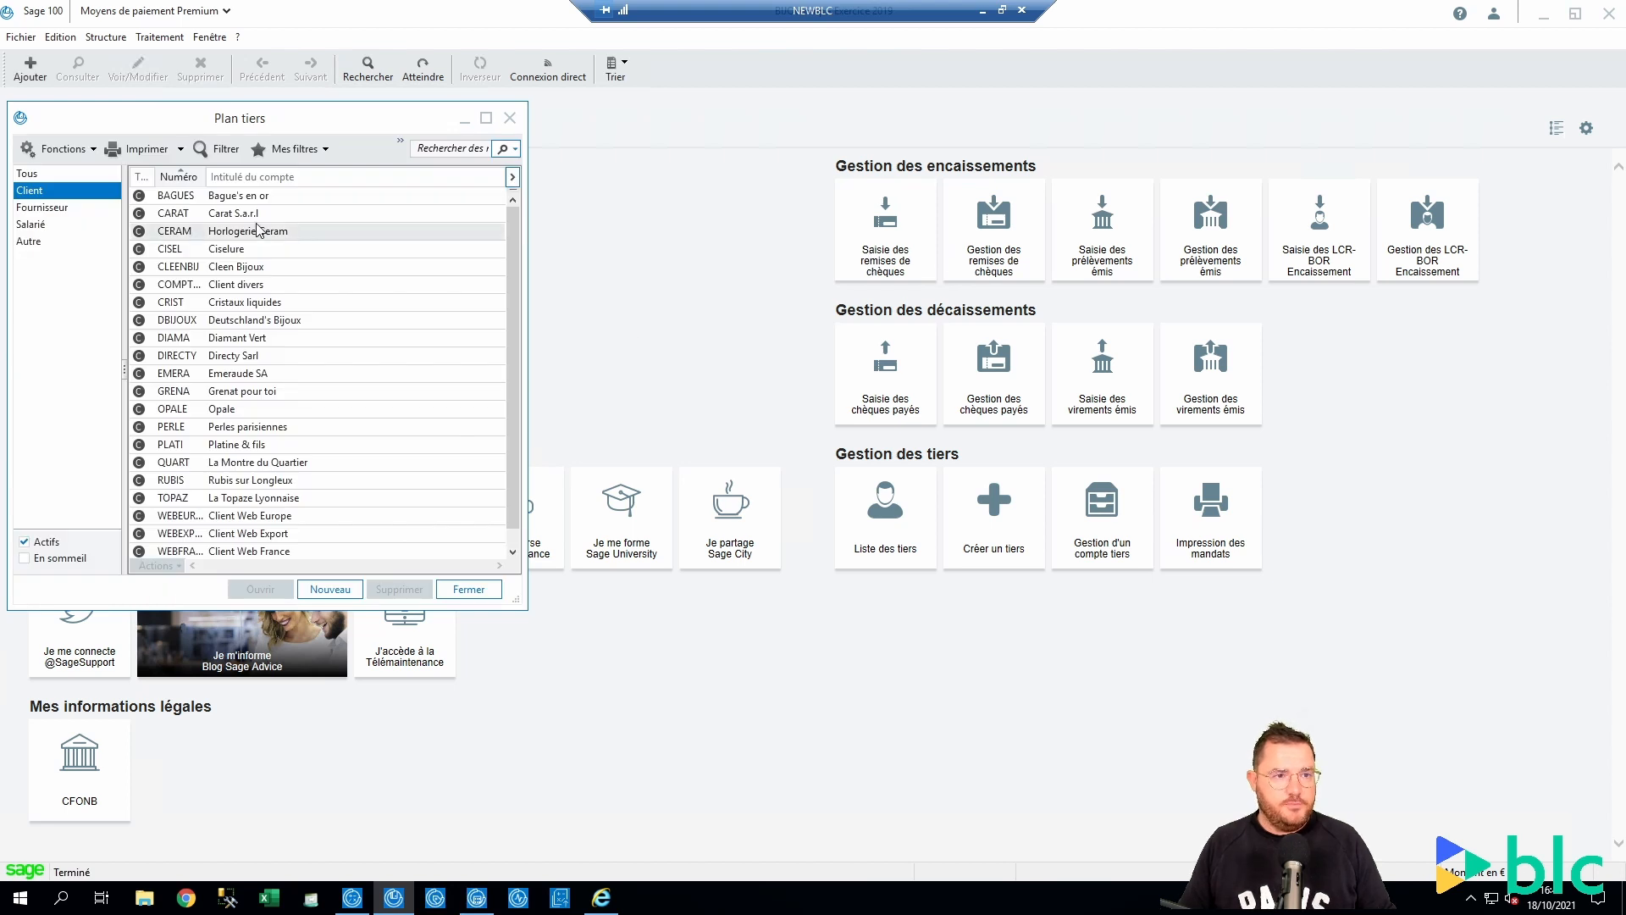
{"action": "left_click", "coordinate": [42, 207]}
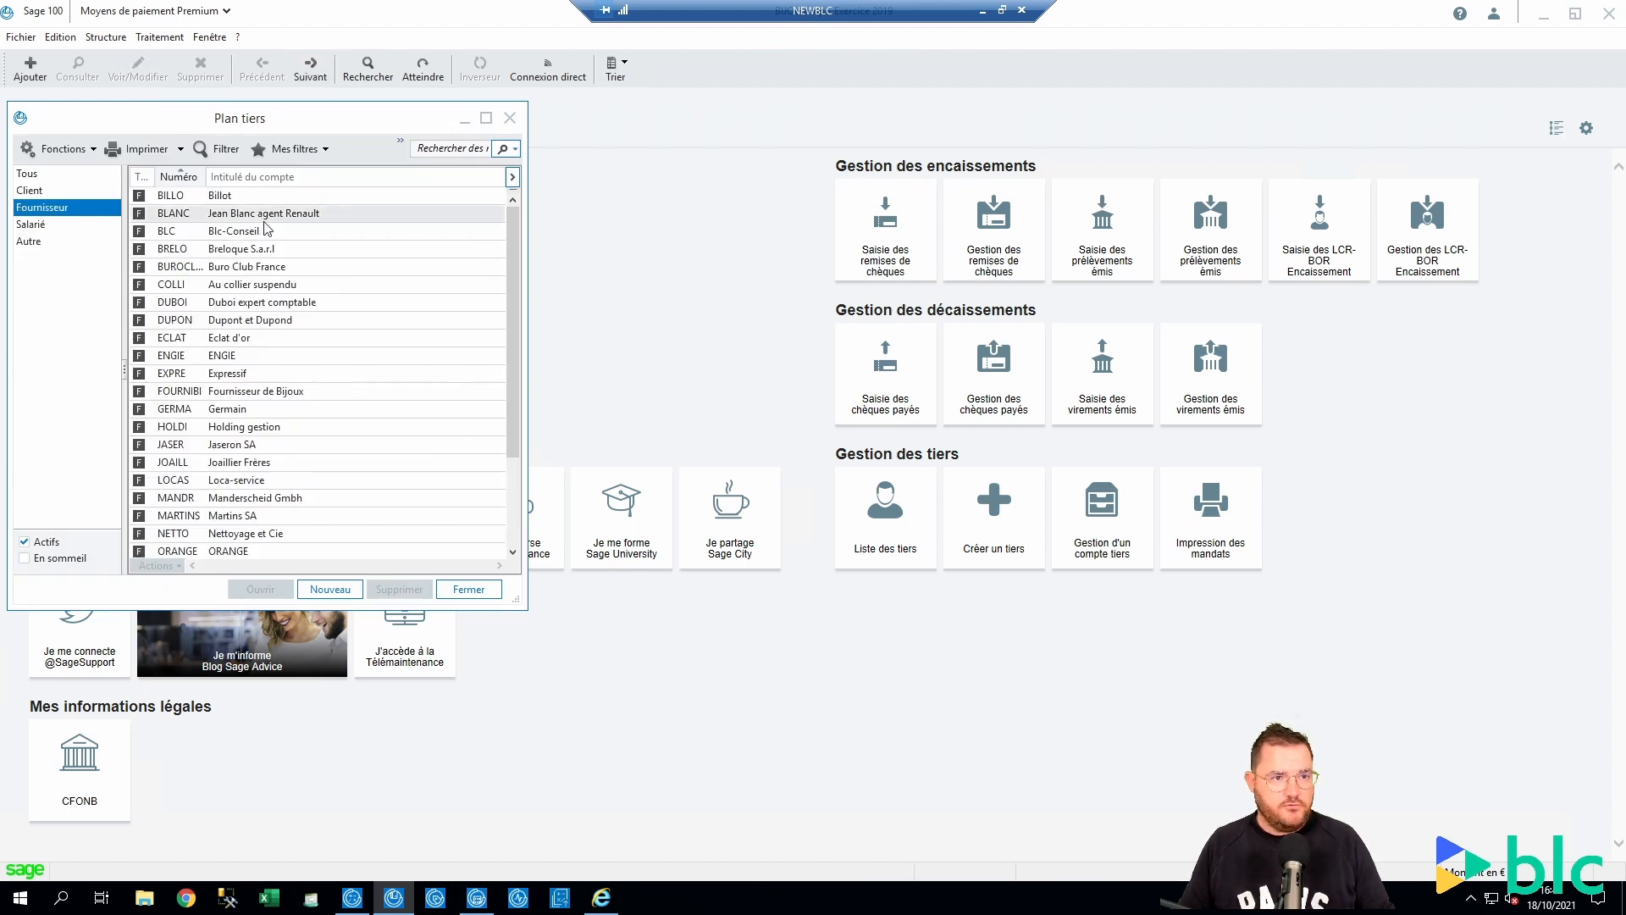
{"action": "double_click", "coordinate": [173, 230]}
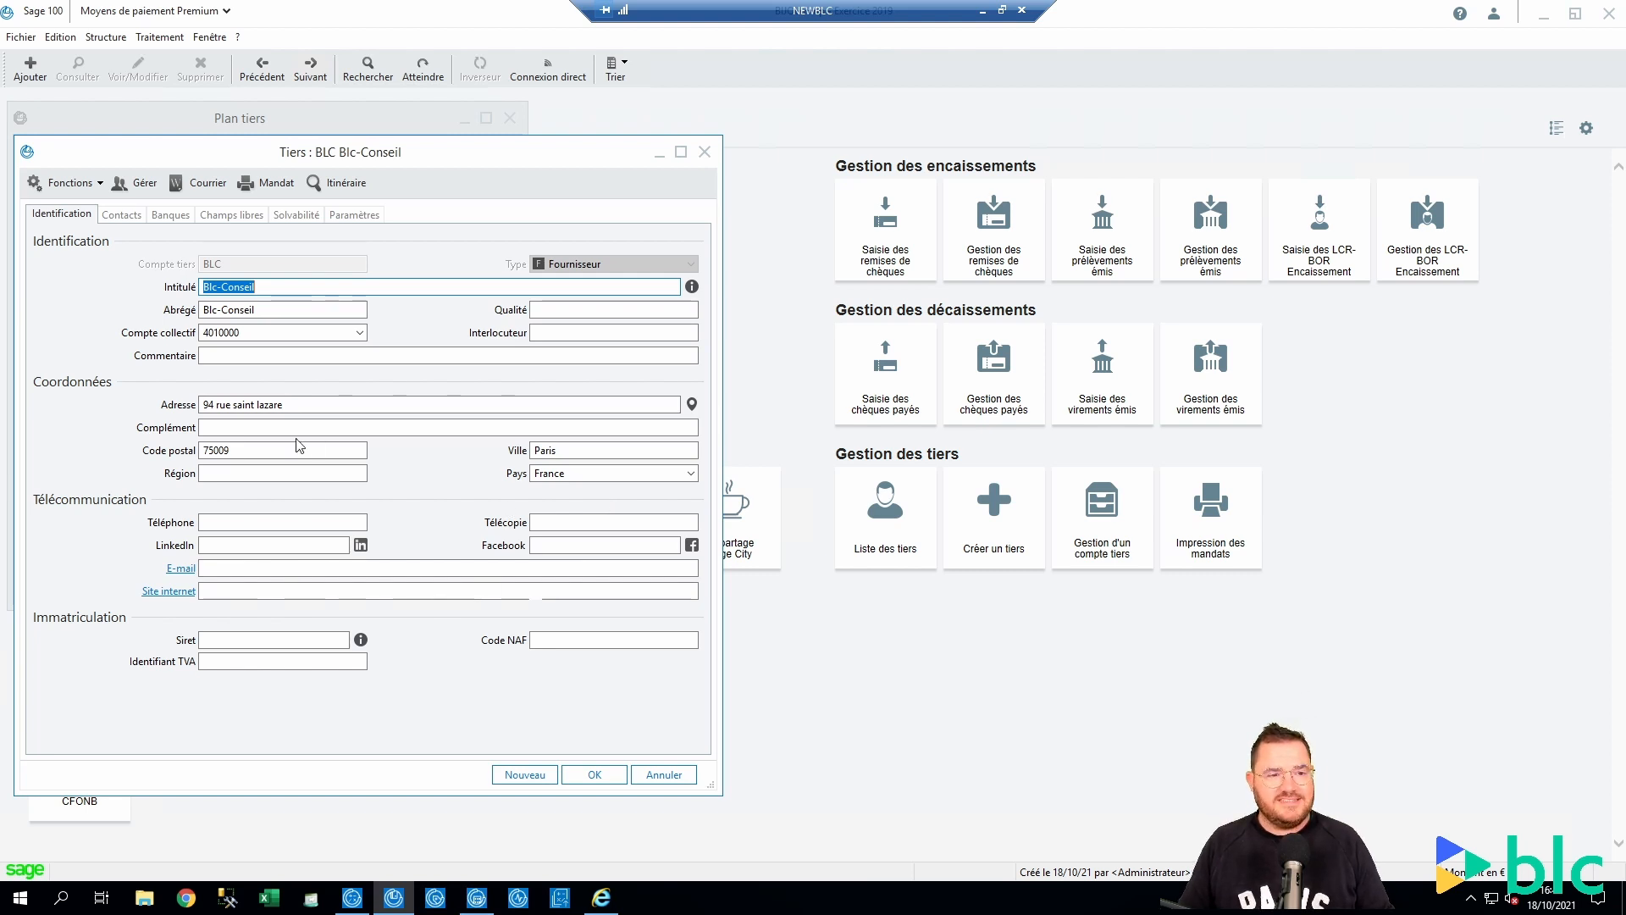
Clear the supplier's street address, postal code and city
{"action": "left_click_drag", "start_coordinate": [302, 401], "coordinate": [161, 412]}
{"action": "key", "text": "Delete"}
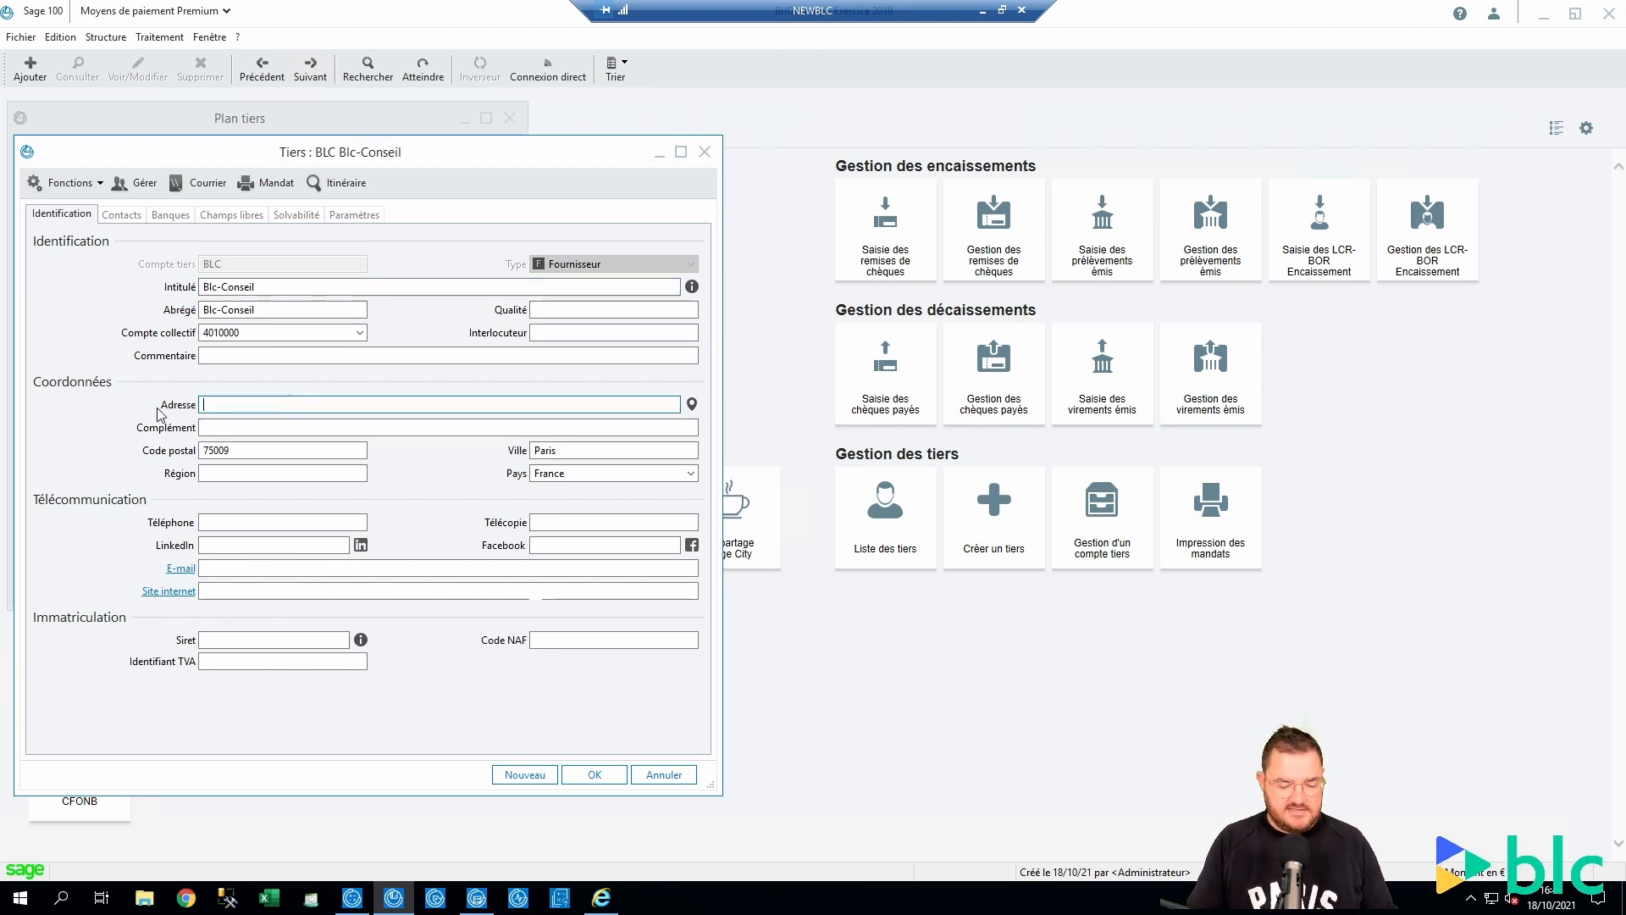
{"action": "key", "text": "Tab"}
{"action": "key", "text": "Tab"}
{"action": "key", "text": "Delete"}
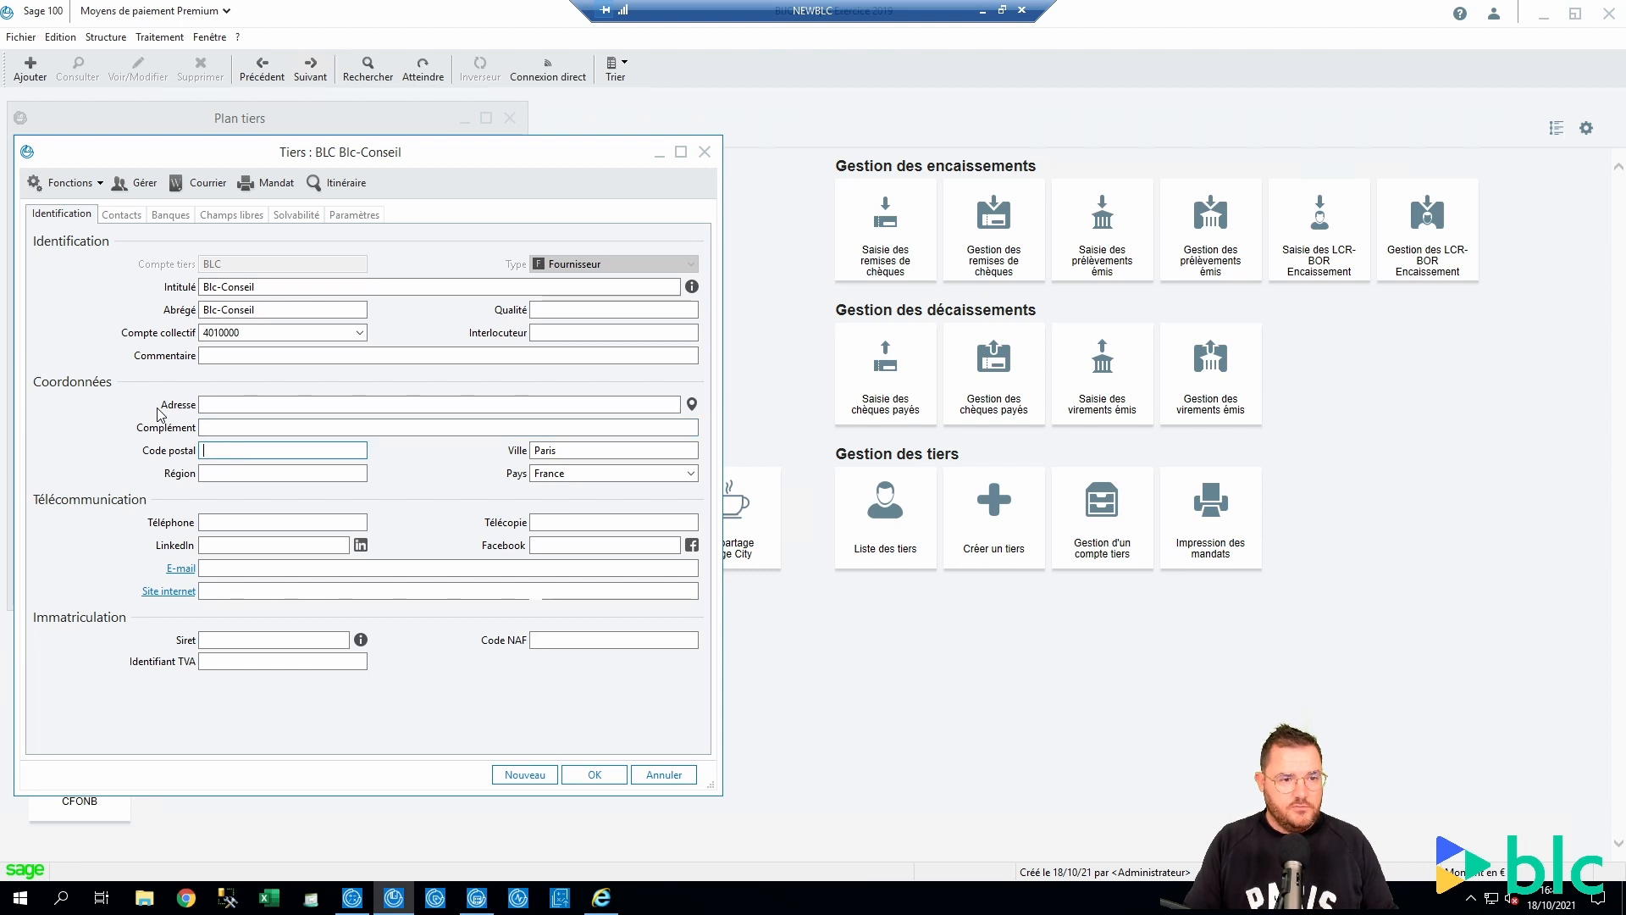
{"action": "key", "text": "Tab"}
{"action": "key", "text": "Delete"}
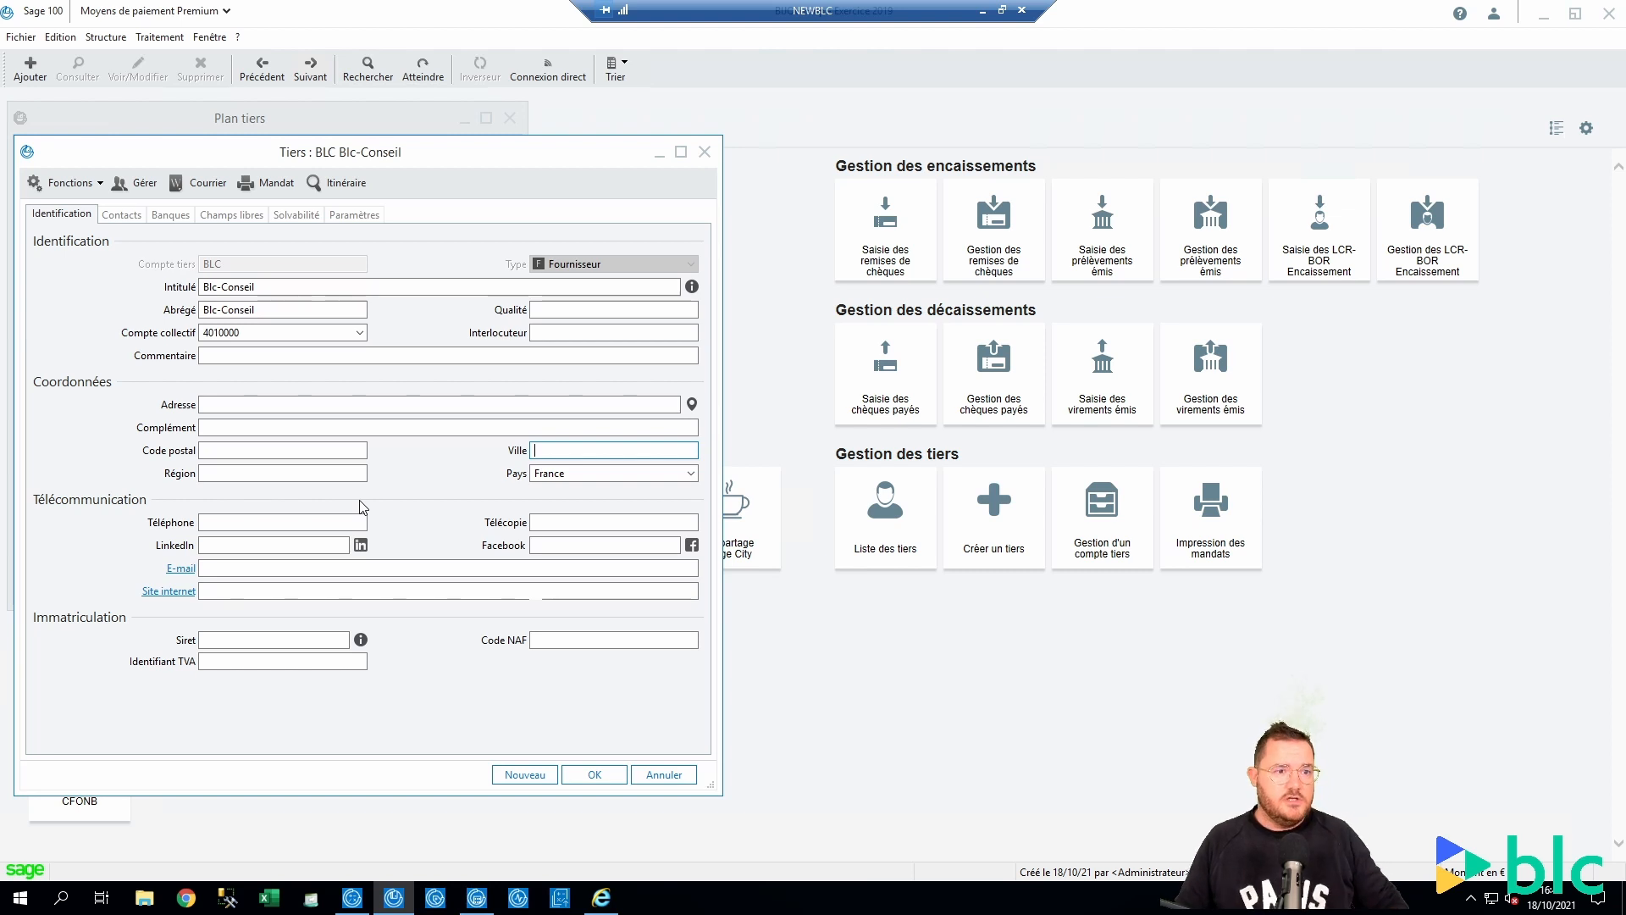
{"action": "left_click", "coordinate": [217, 286]}
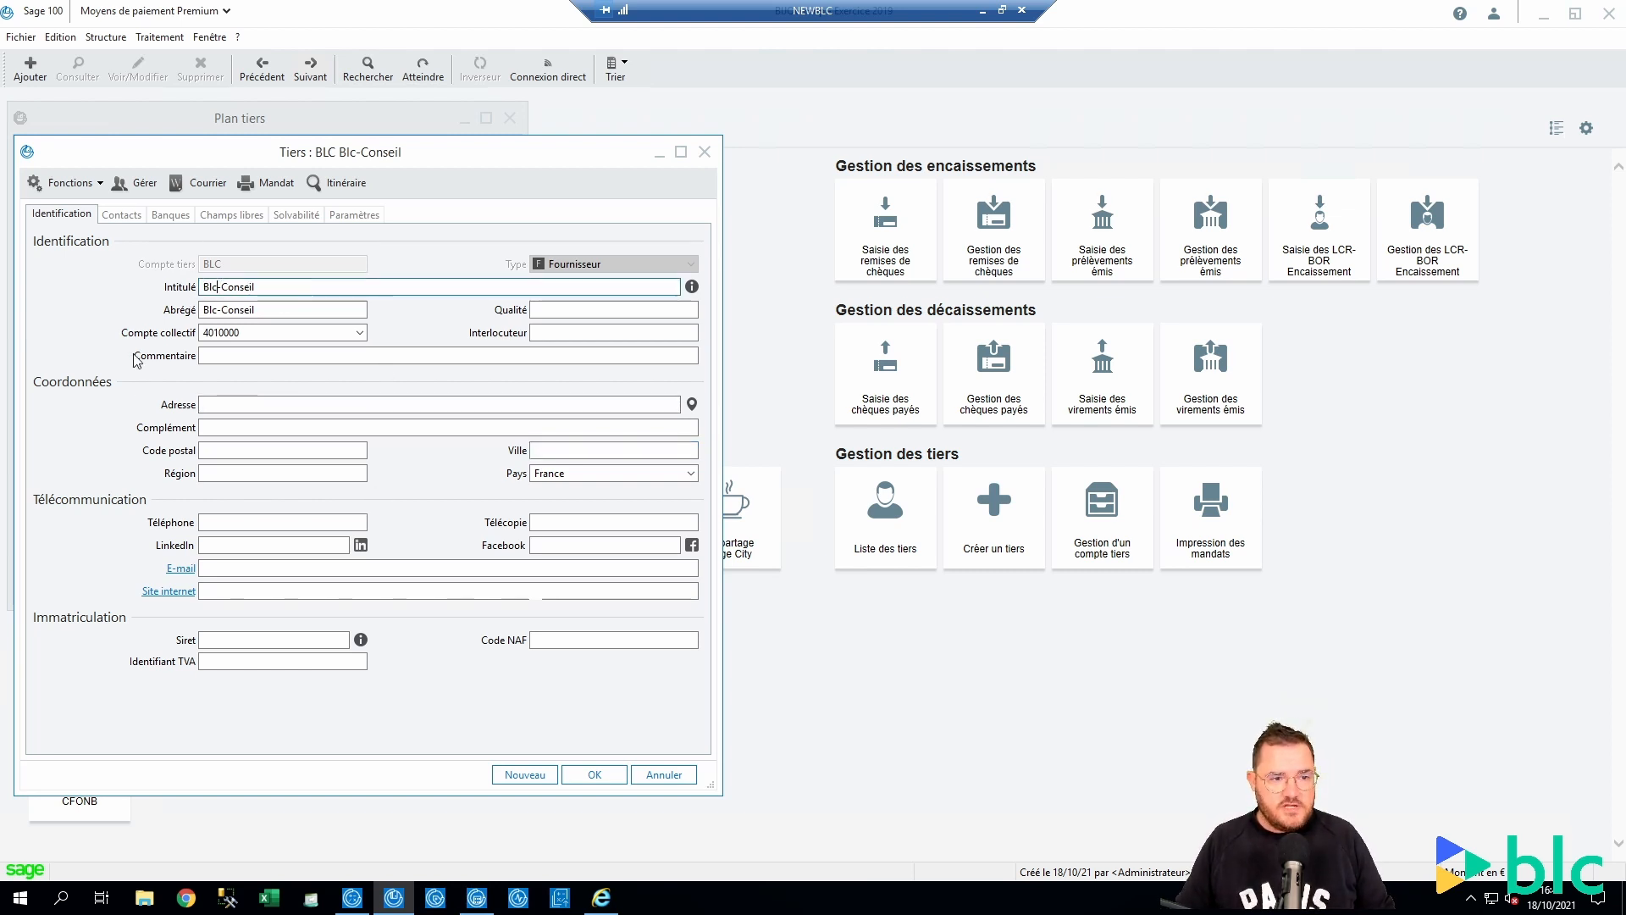
{"action": "left_click", "coordinate": [227, 403]}
{"action": "type", "text": "94"}
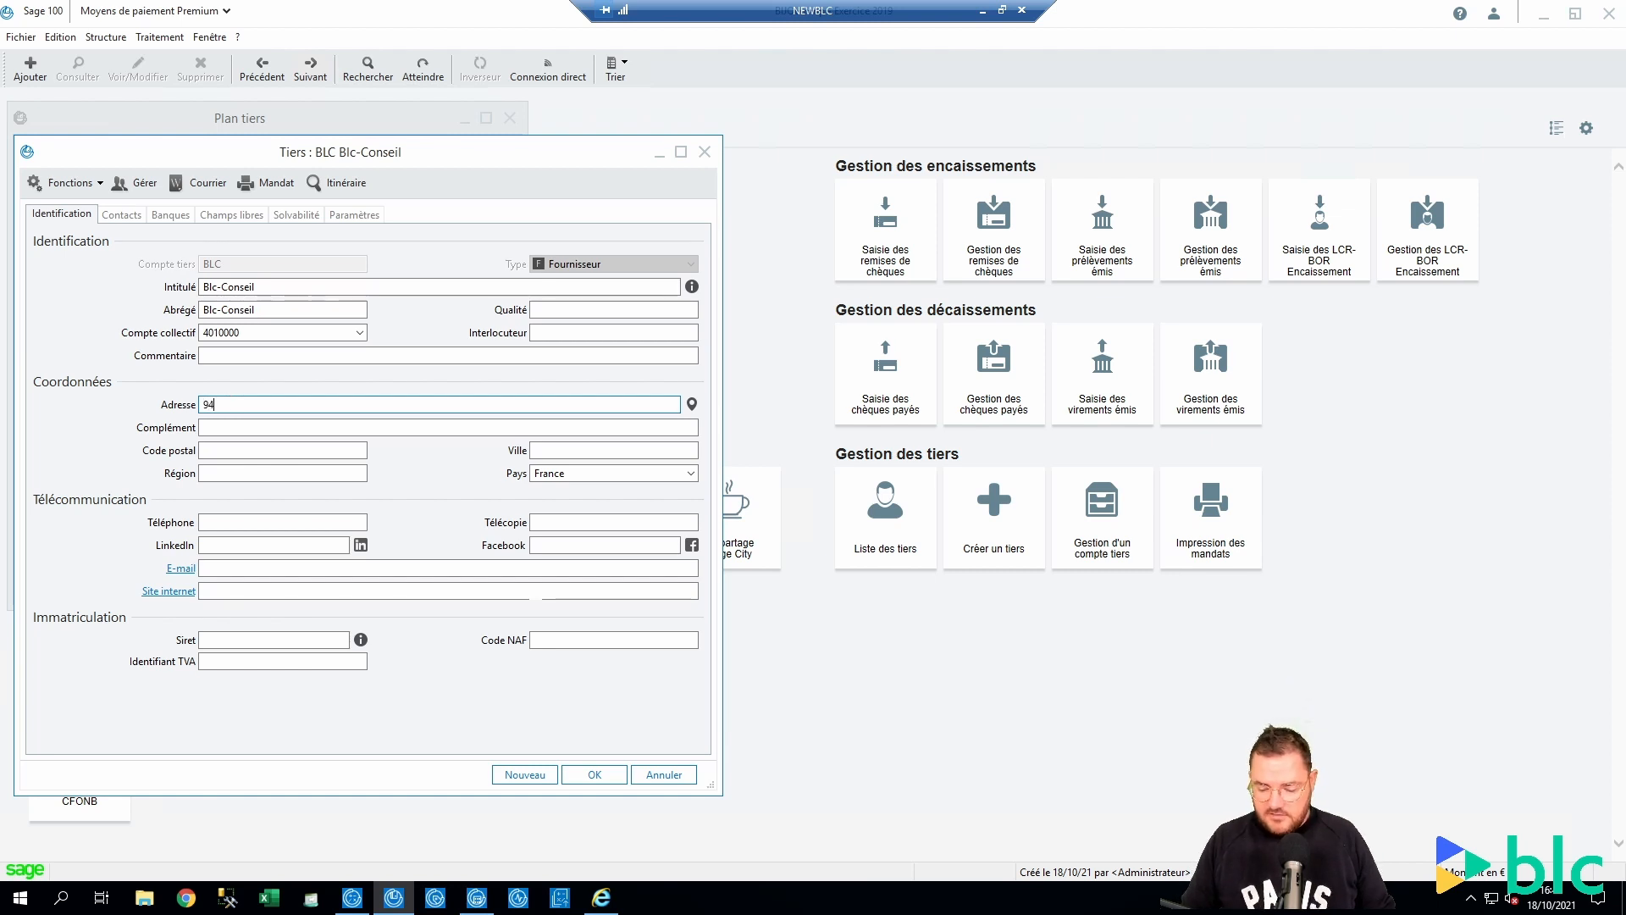
{"action": "type", "text": "ru"}
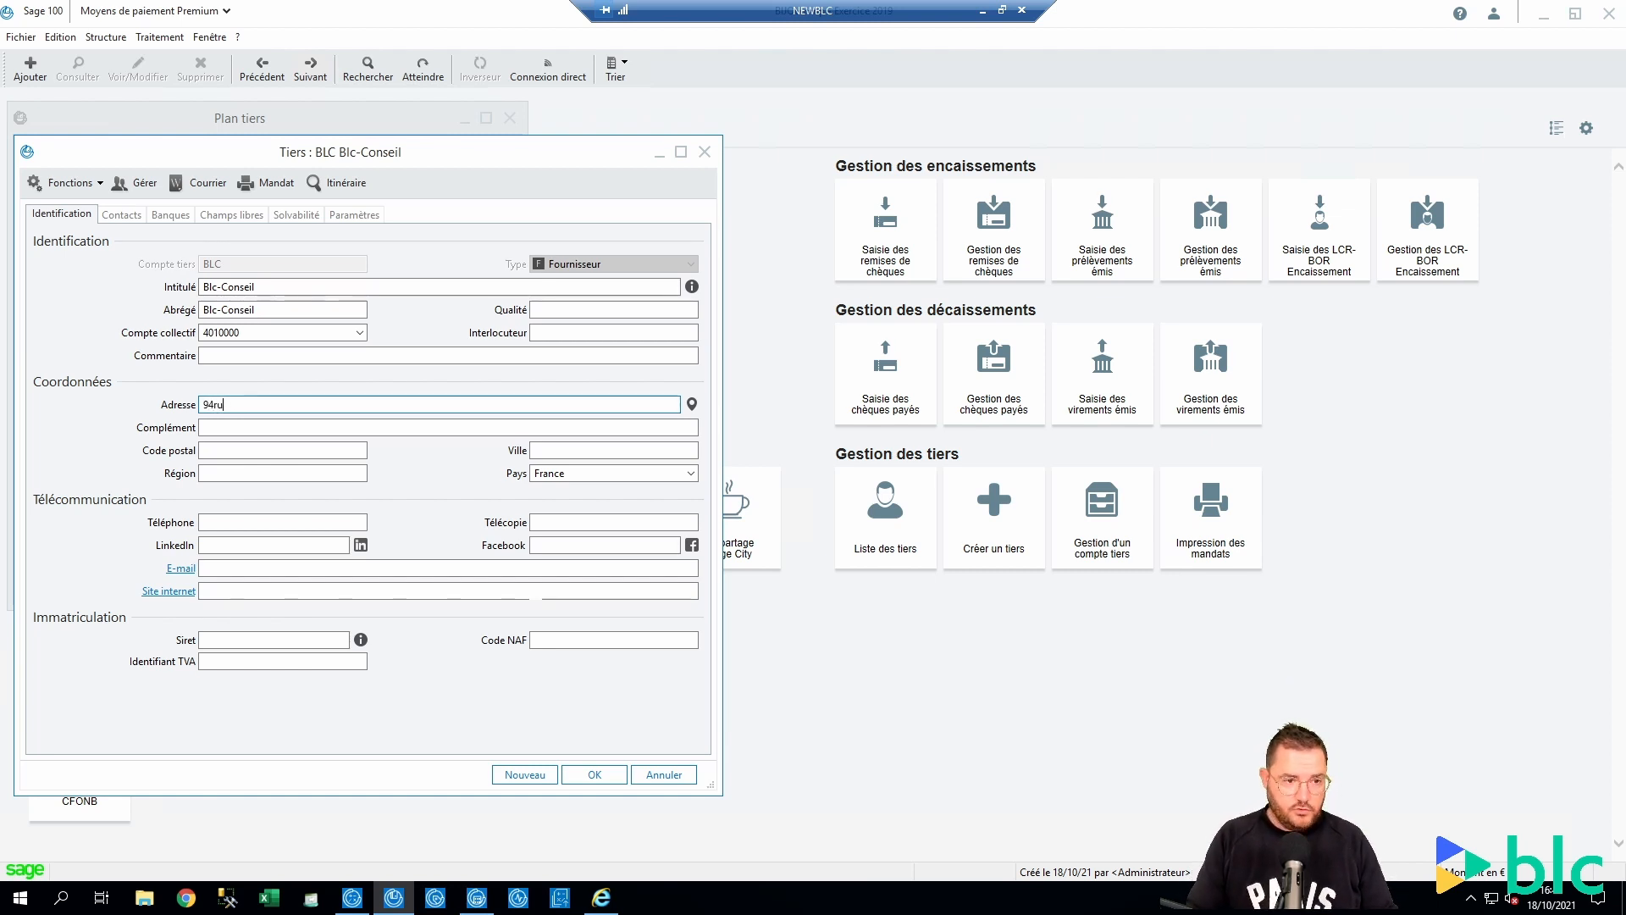
{"action": "key", "text": "BackSpace"}
{"action": "key", "text": "BackSpace"}
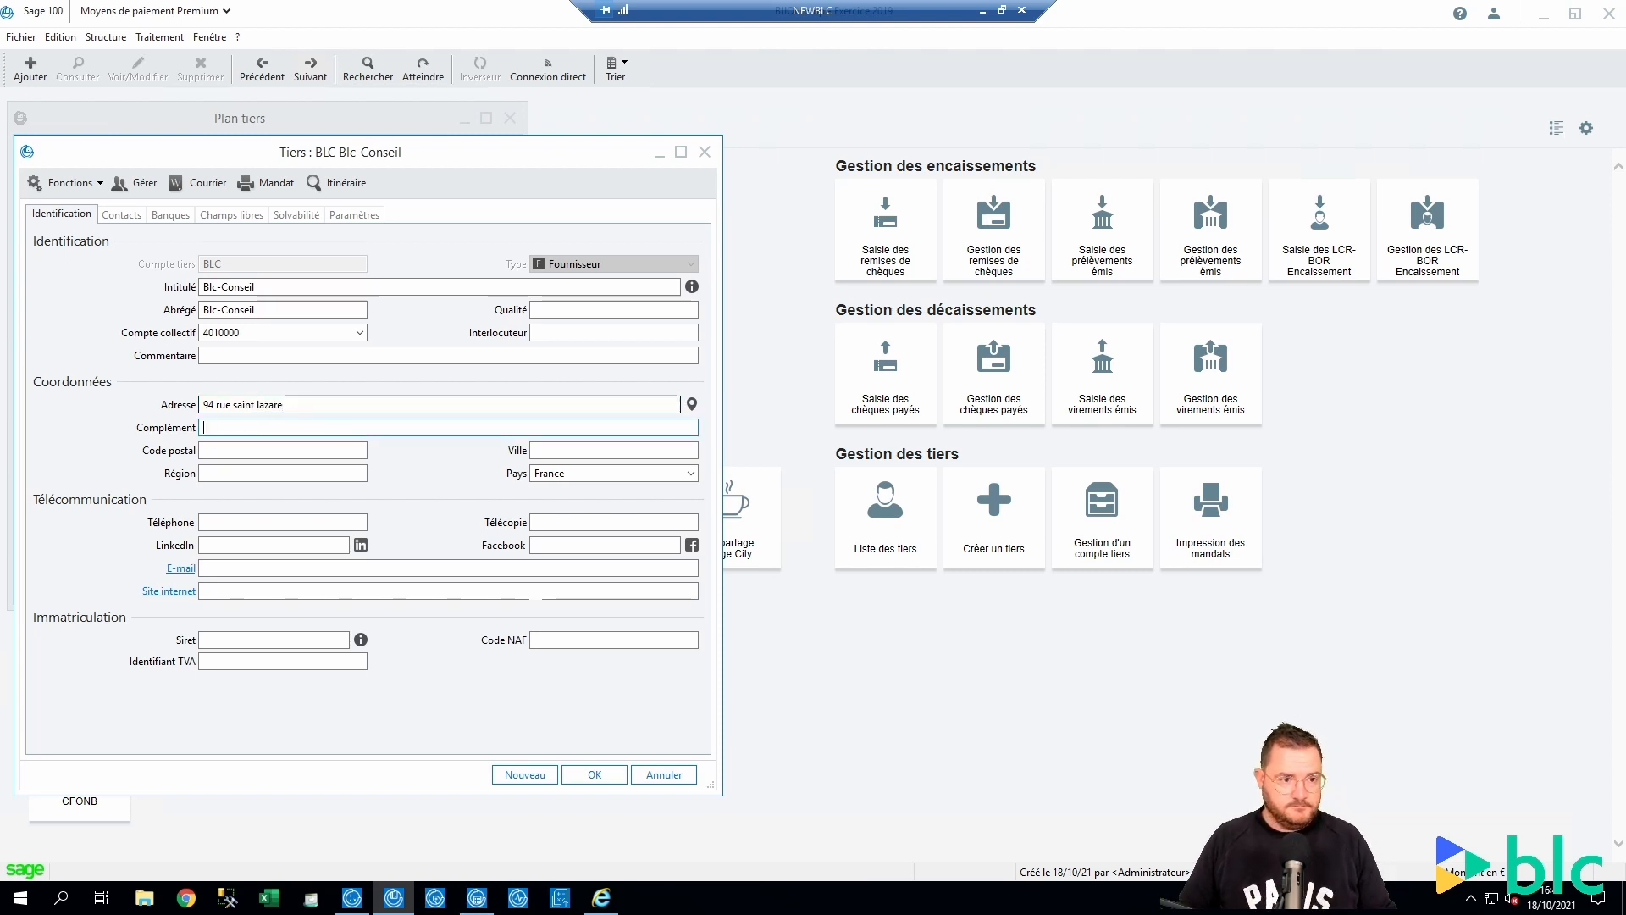
{"action": "key", "text": "Tab"}
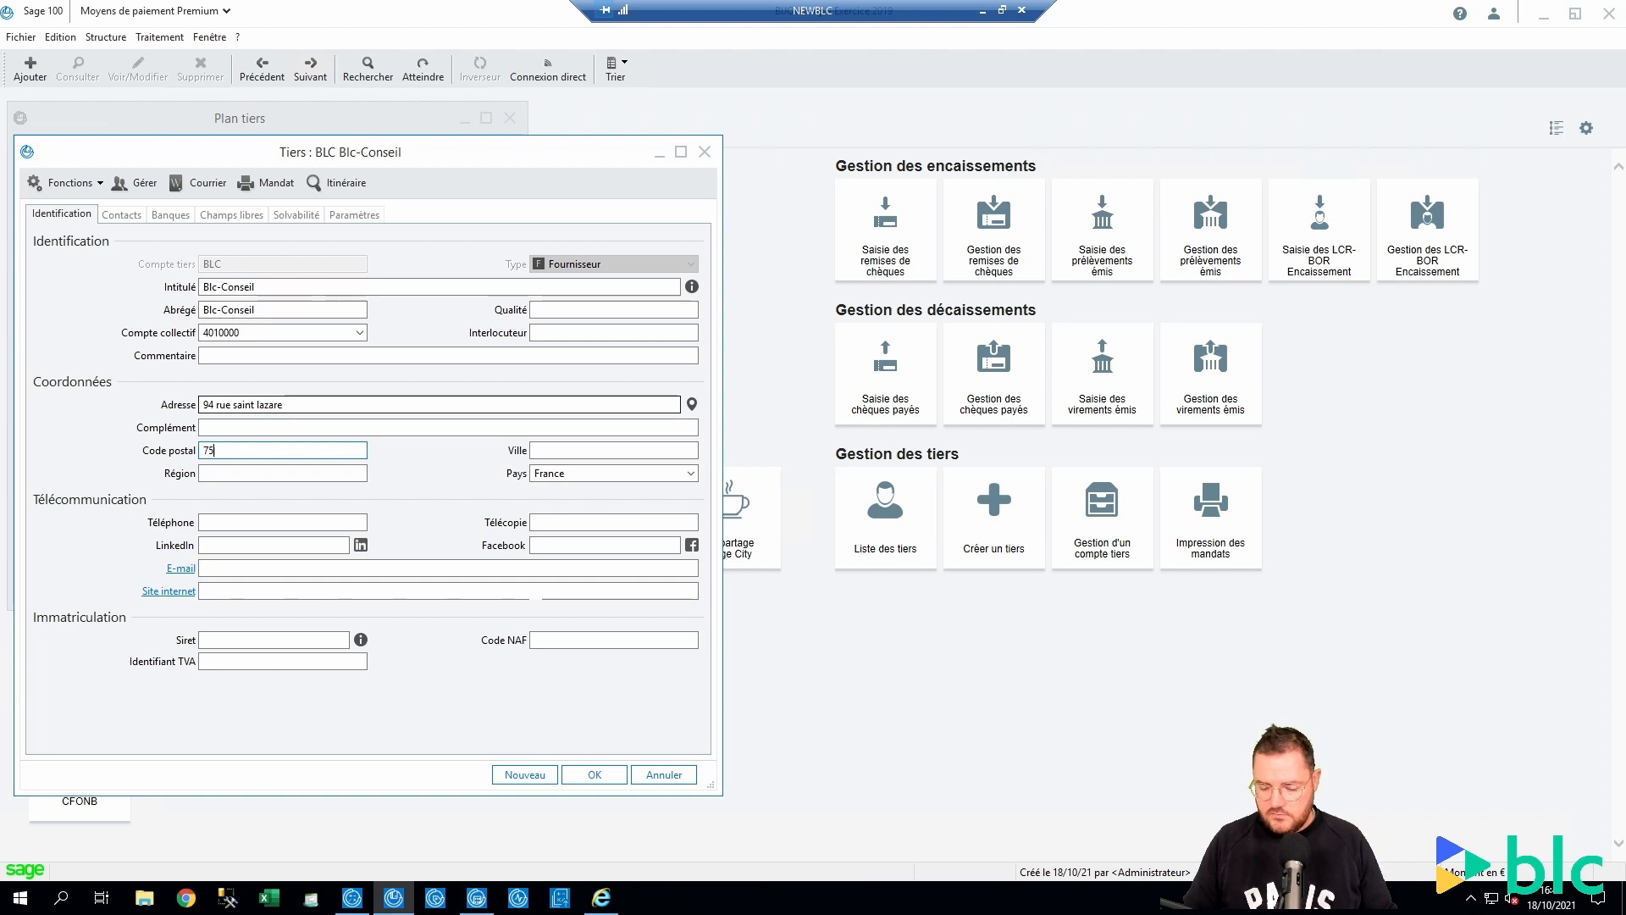
Set postal code and city to 75009 Paris and show the address on a map
{"action": "type", "text": "75009"}
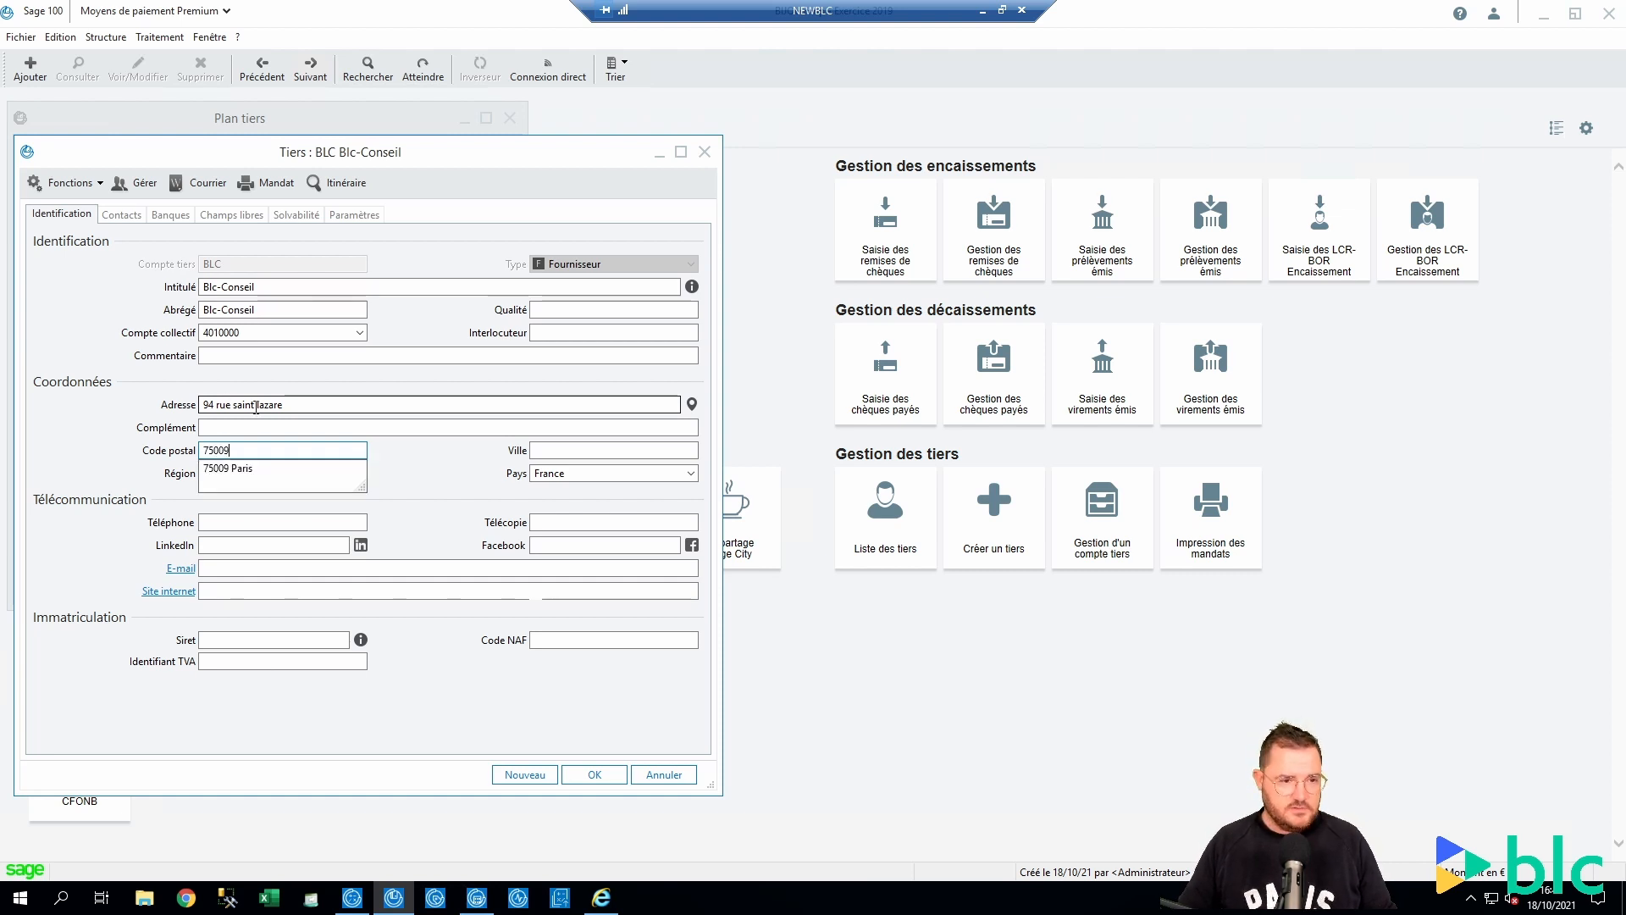
{"action": "left_click", "coordinate": [286, 472]}
{"action": "left_click_drag", "start_coordinate": [593, 448], "coordinate": [494, 449]}
{"action": "key", "text": "BackSpace"}
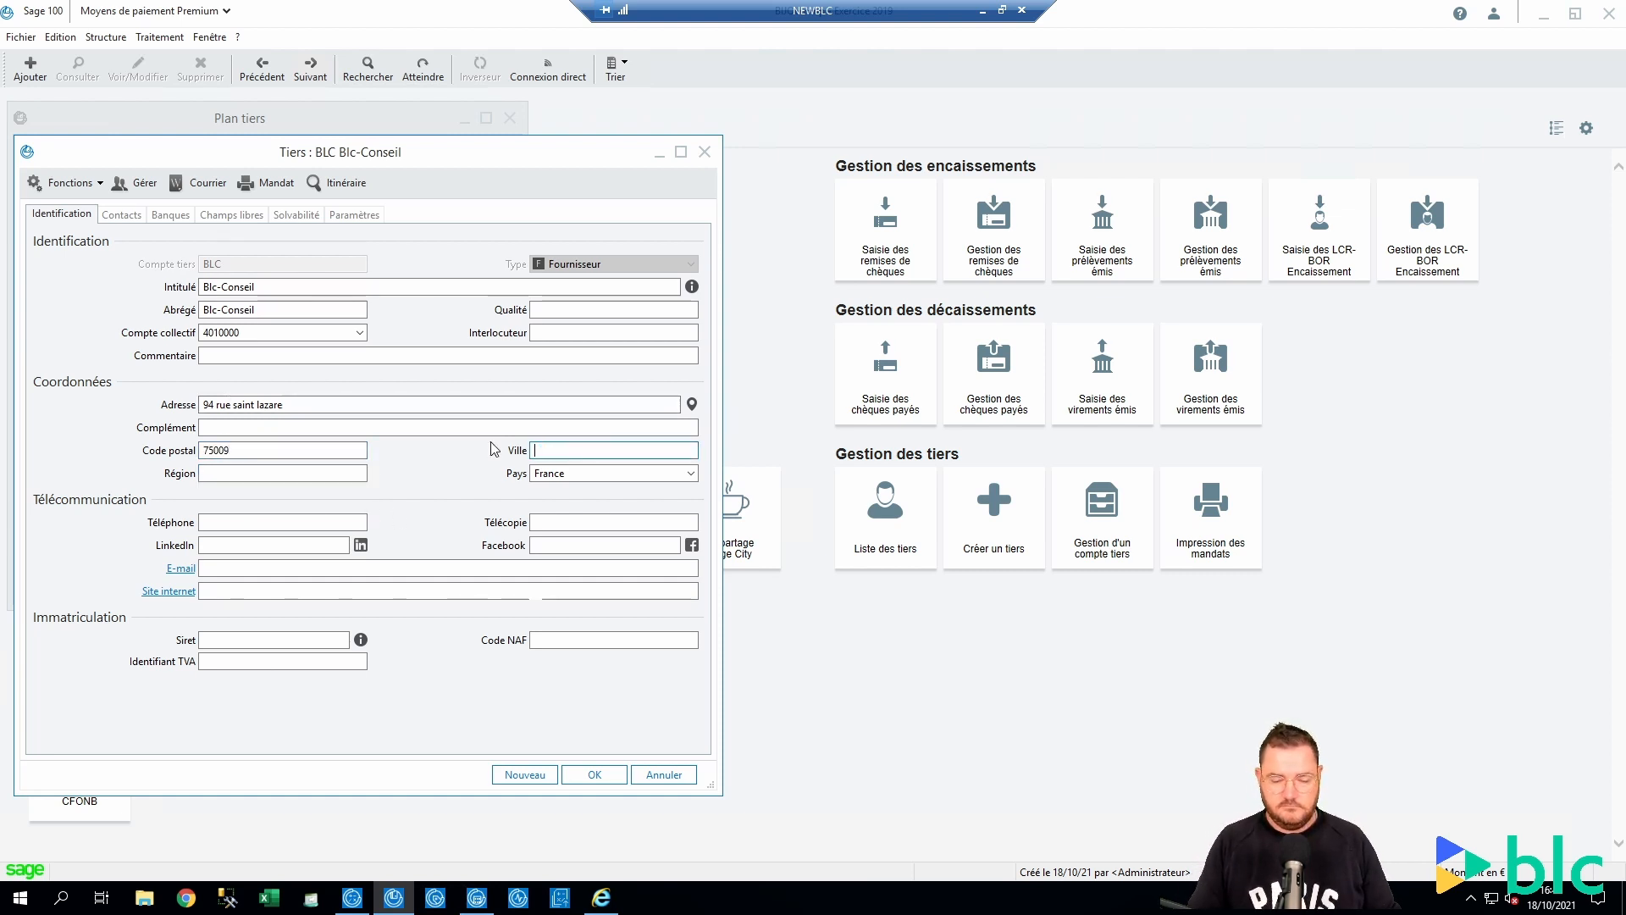
{"action": "key", "text": "shift+Tab"}
{"action": "key", "text": "BackSpace"}
{"action": "left_click", "coordinate": [545, 447]}
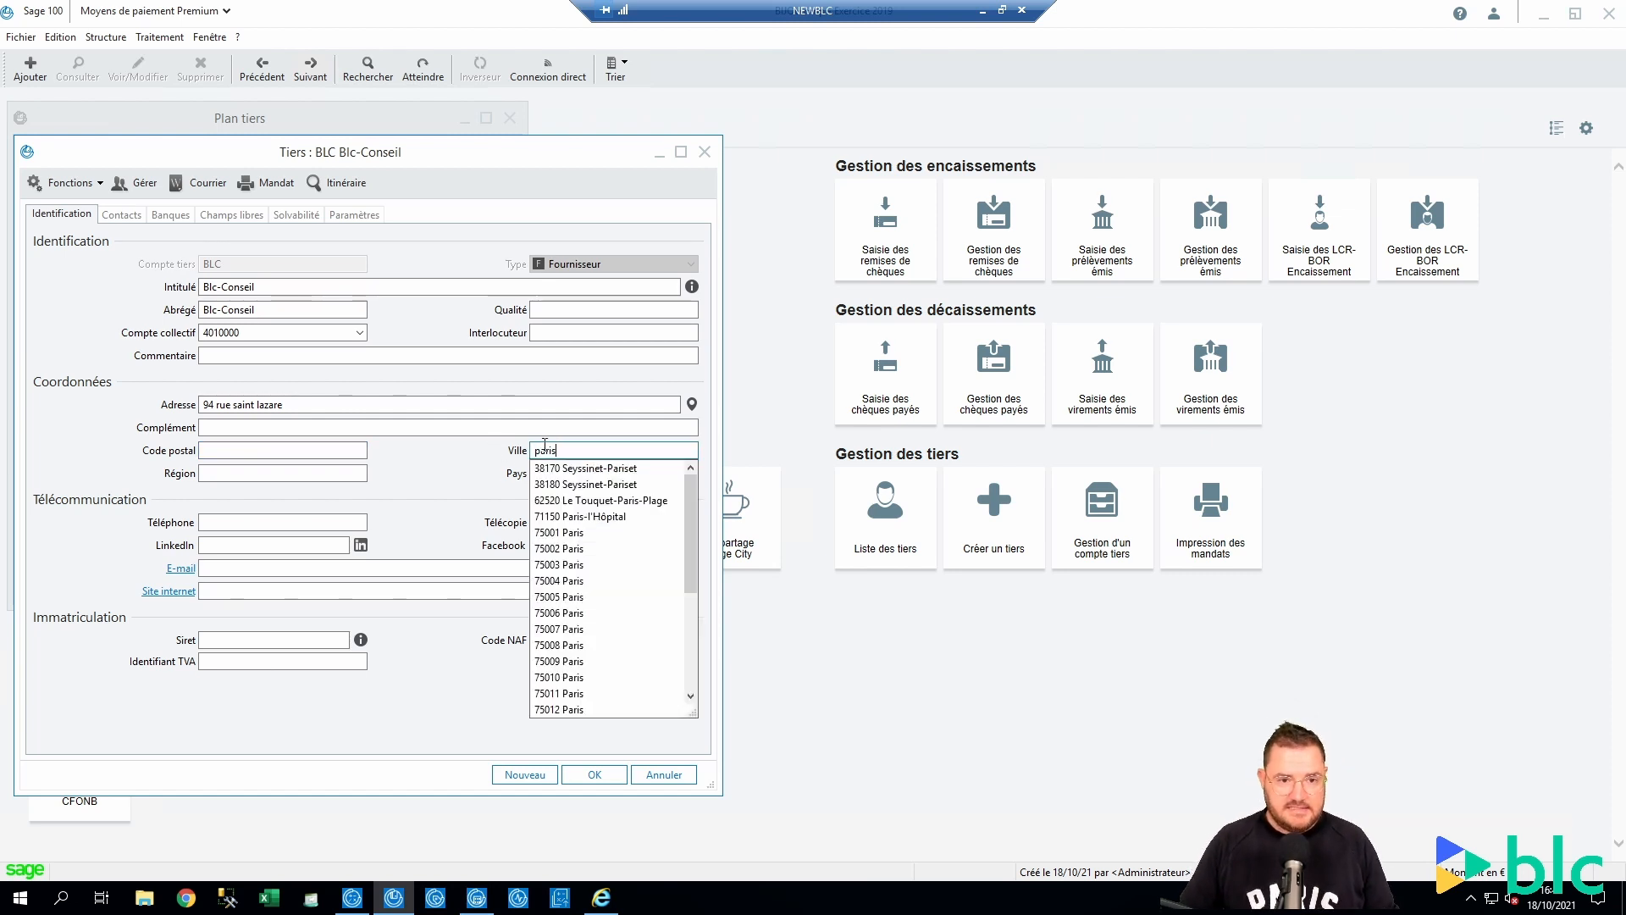
{"action": "left_click", "coordinate": [559, 662]}
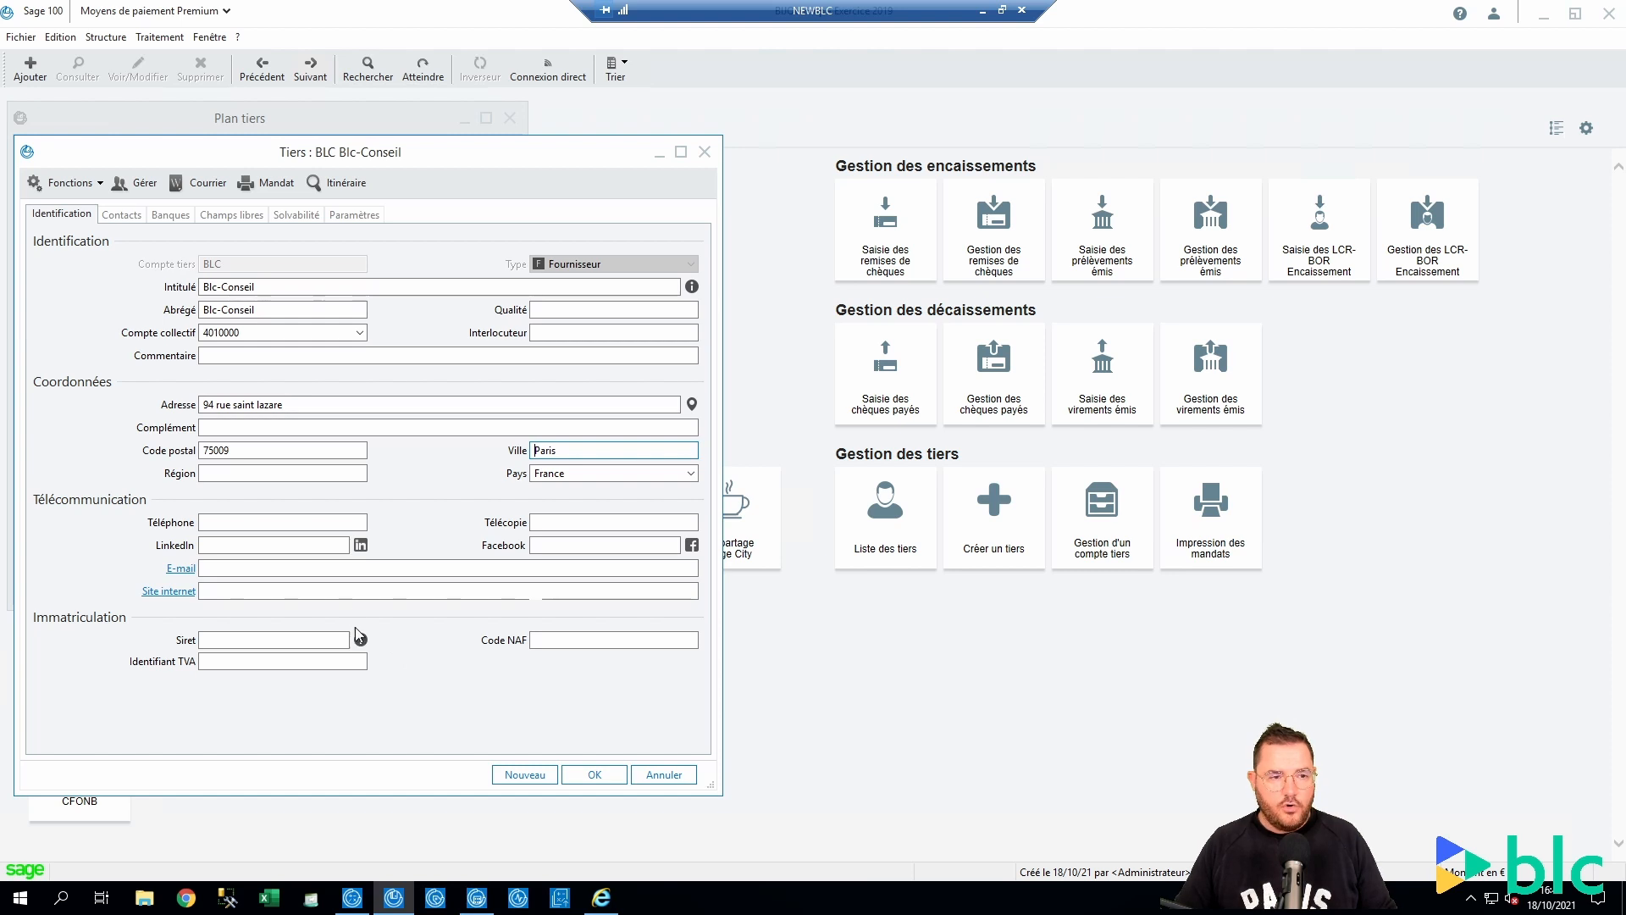
{"action": "left_click", "coordinate": [692, 406]}
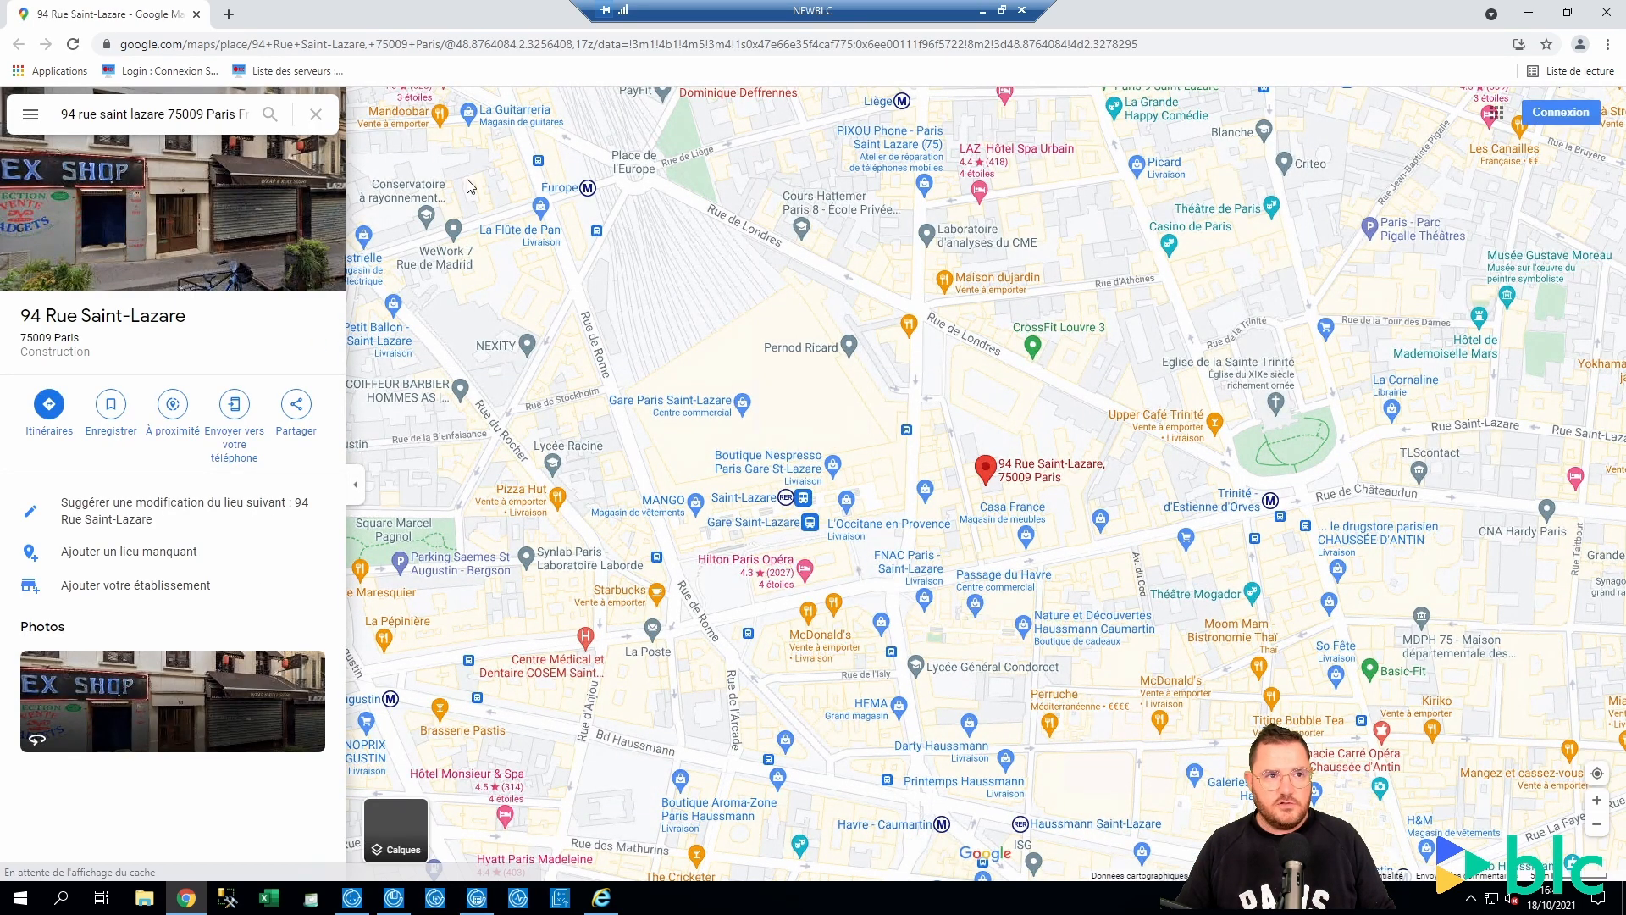
Close the Google Maps tab to return to the Blc-Conseil record
{"action": "left_click", "coordinate": [197, 15]}
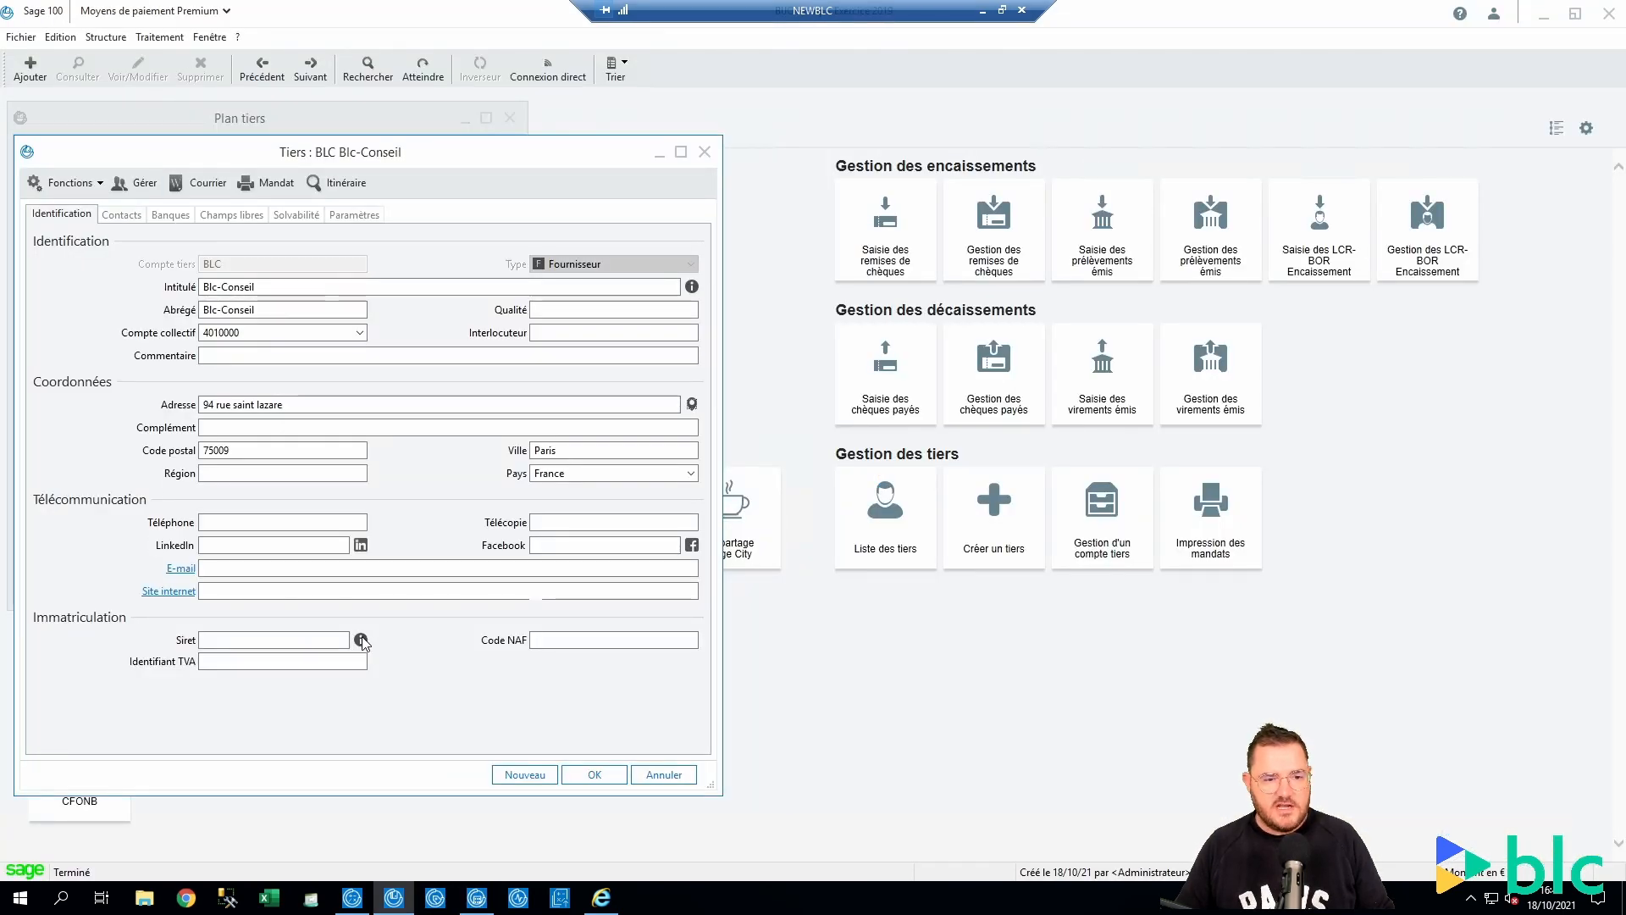
Apply the Blc-conseil register result to the supplier record, then close Tiers and Plan tiers
{"action": "left_click", "coordinate": [361, 641]}
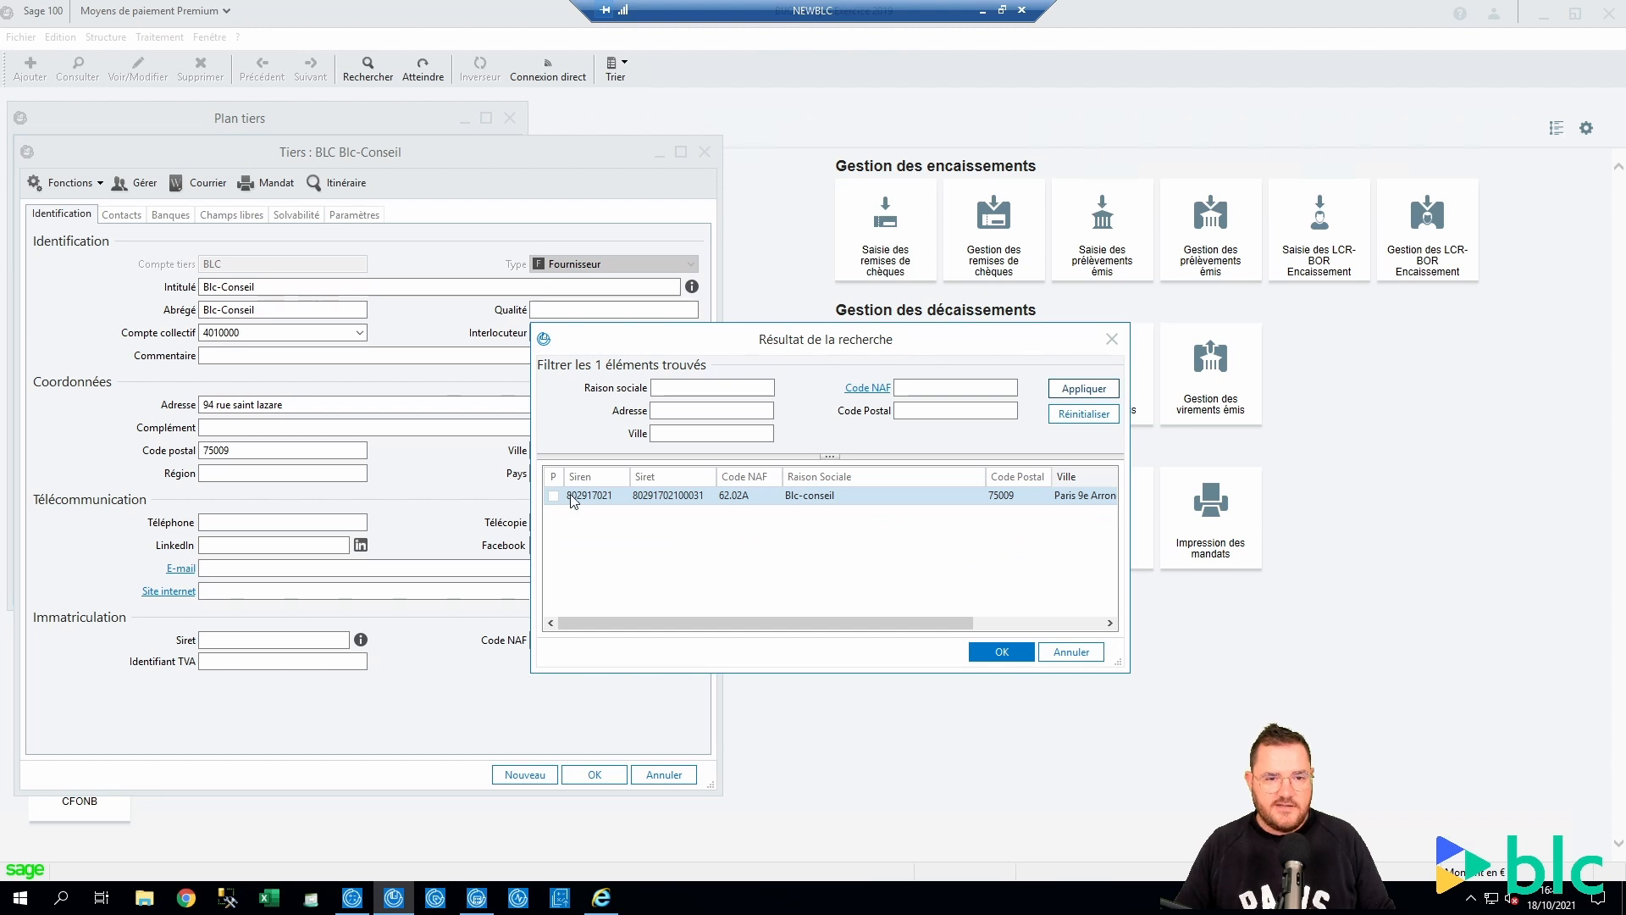
{"action": "left_click", "coordinate": [554, 496]}
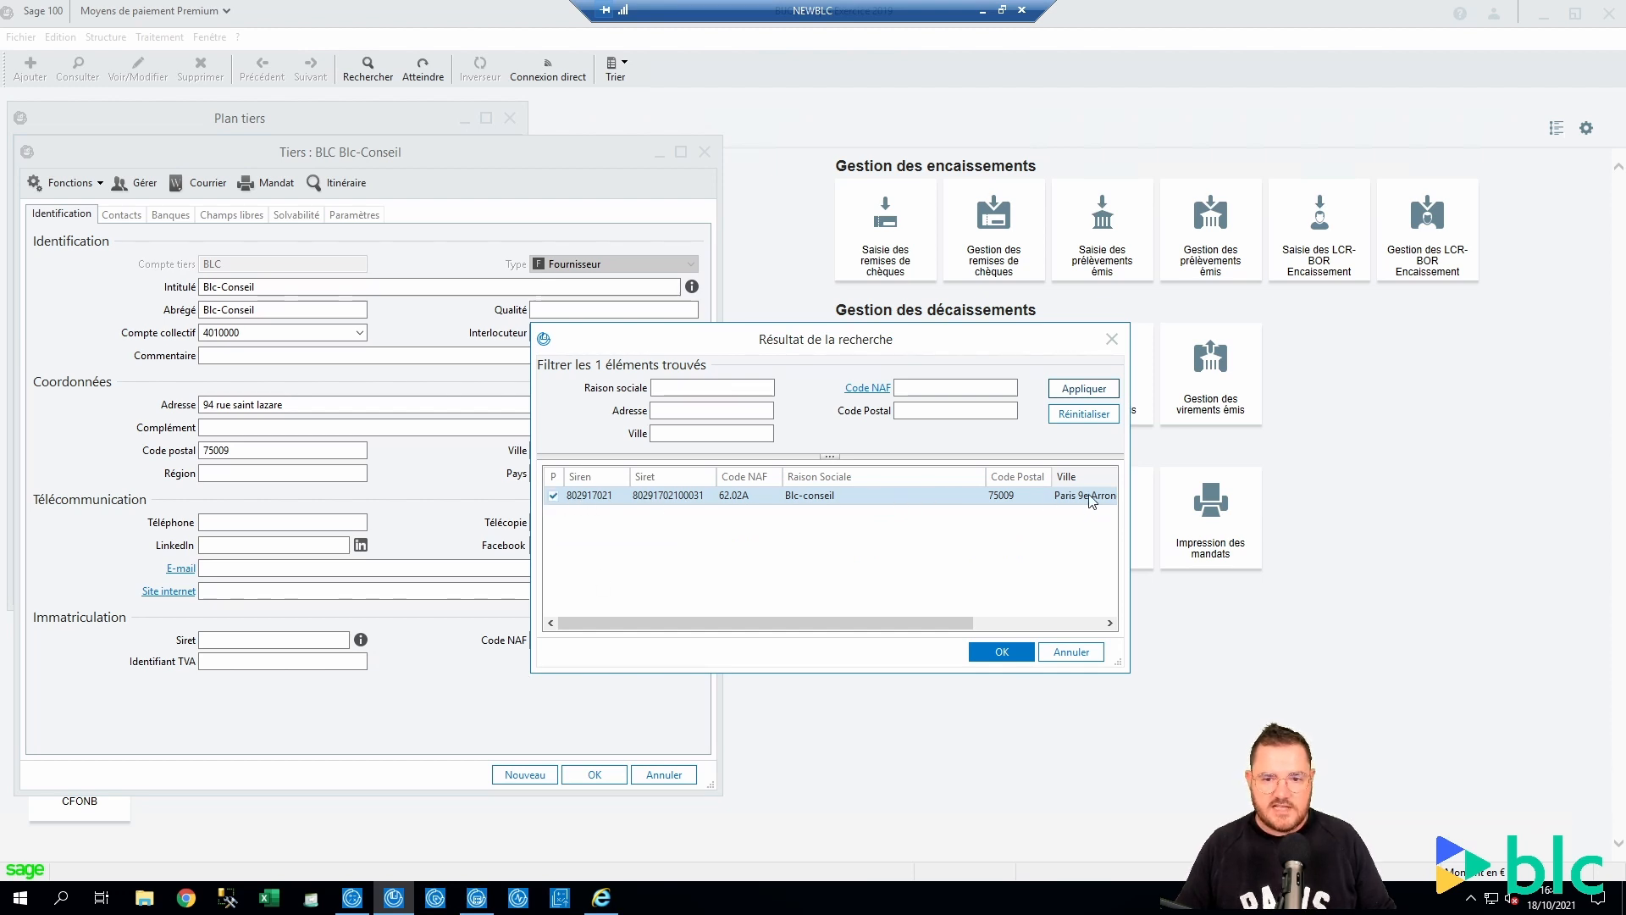
{"action": "left_click_drag", "start_coordinate": [919, 622], "coordinate": [853, 628]}
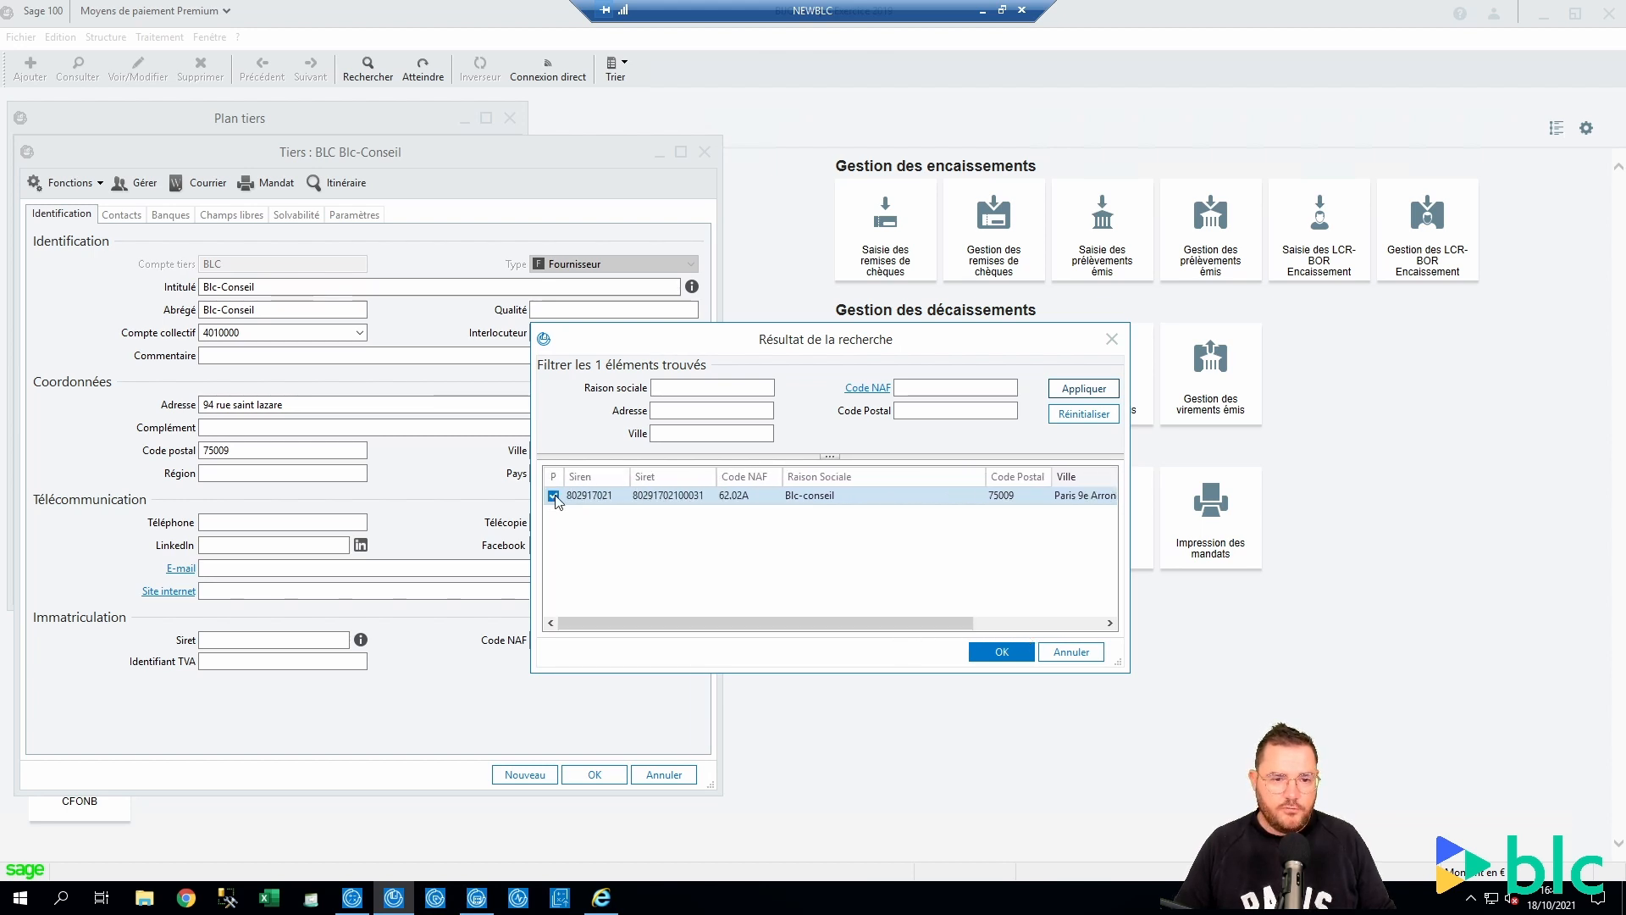
{"action": "left_click", "coordinate": [1000, 652]}
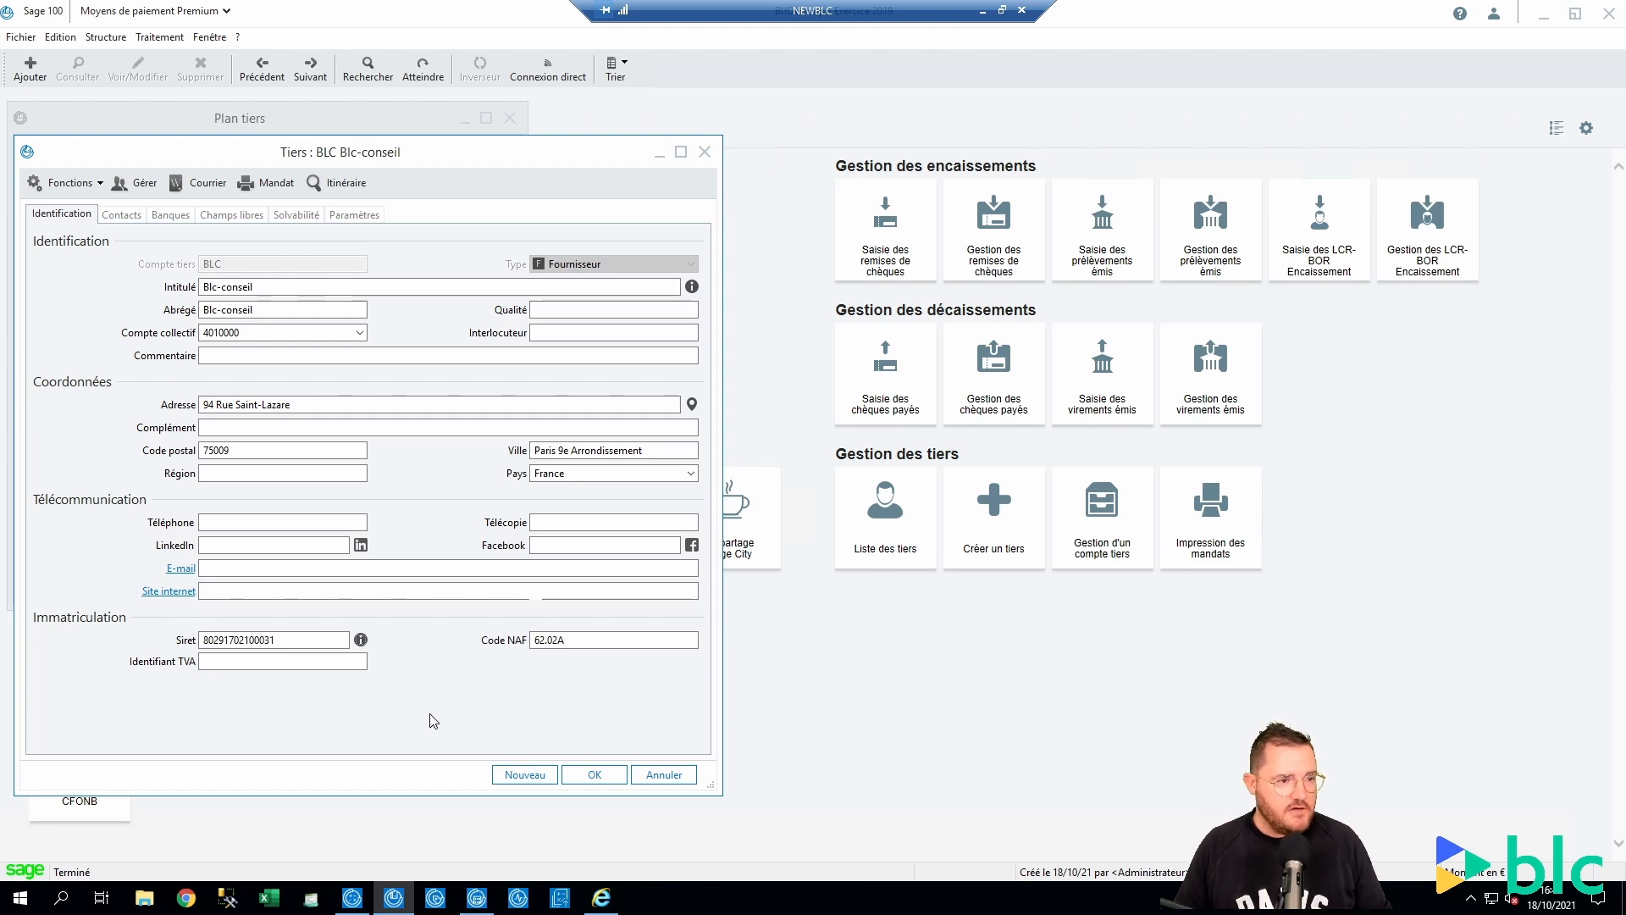
{"action": "key", "text": "Escape"}
{"action": "key", "text": "Escape"}
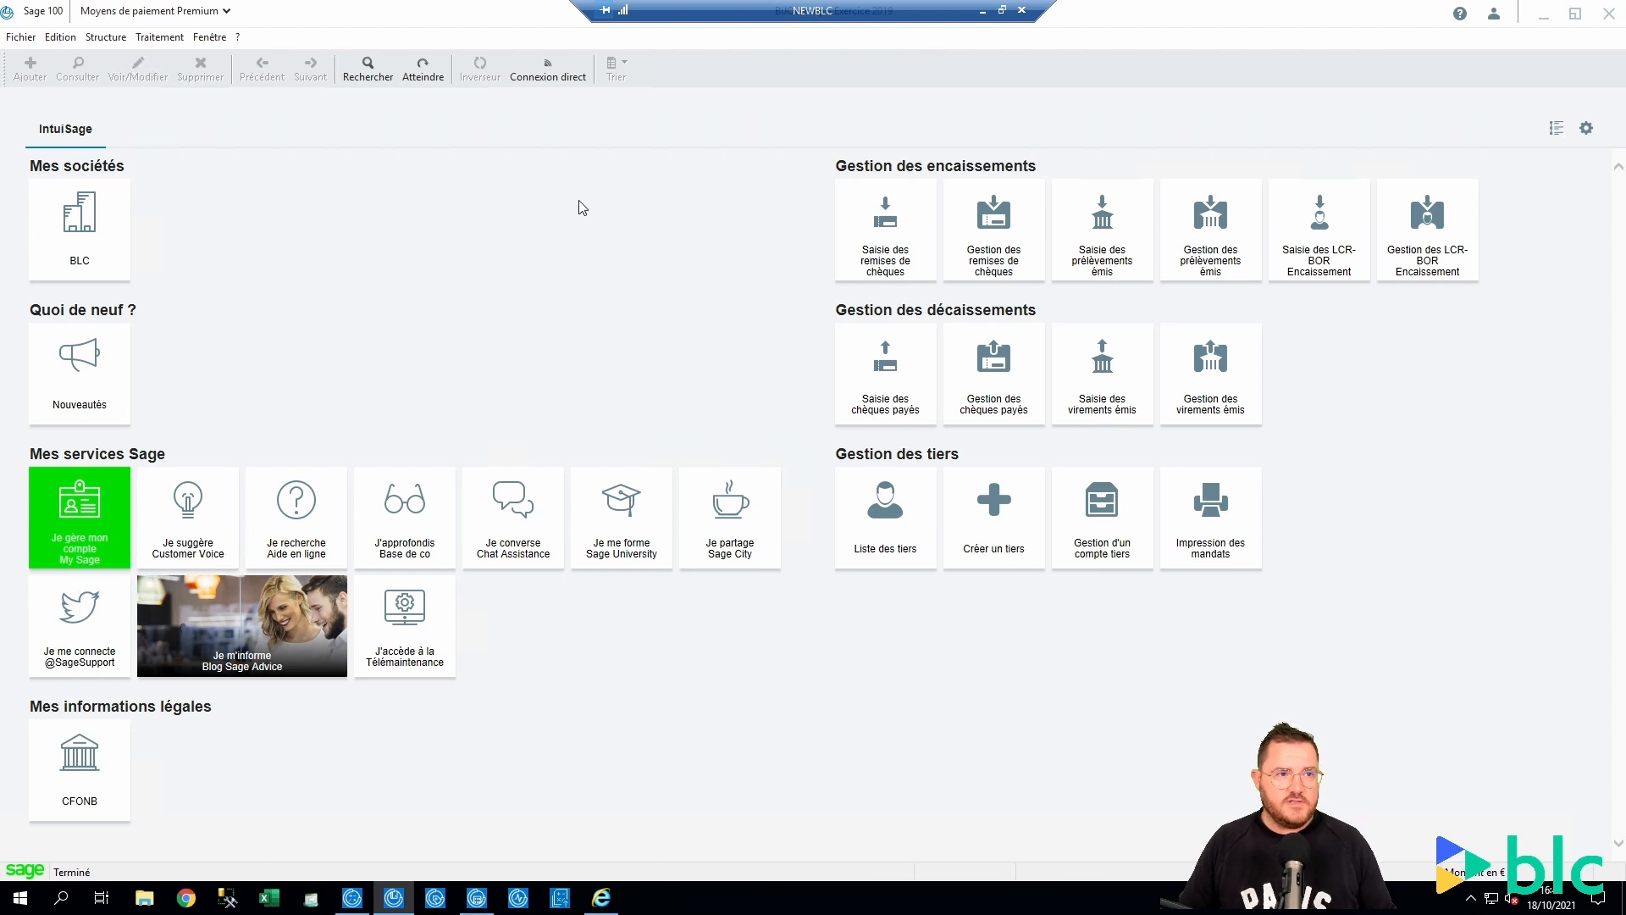
Reopen and enlarge Plan tiers, then search third parties by Raison sociale 'BLC-Conseil'
{"action": "left_click", "coordinate": [93, 38]}
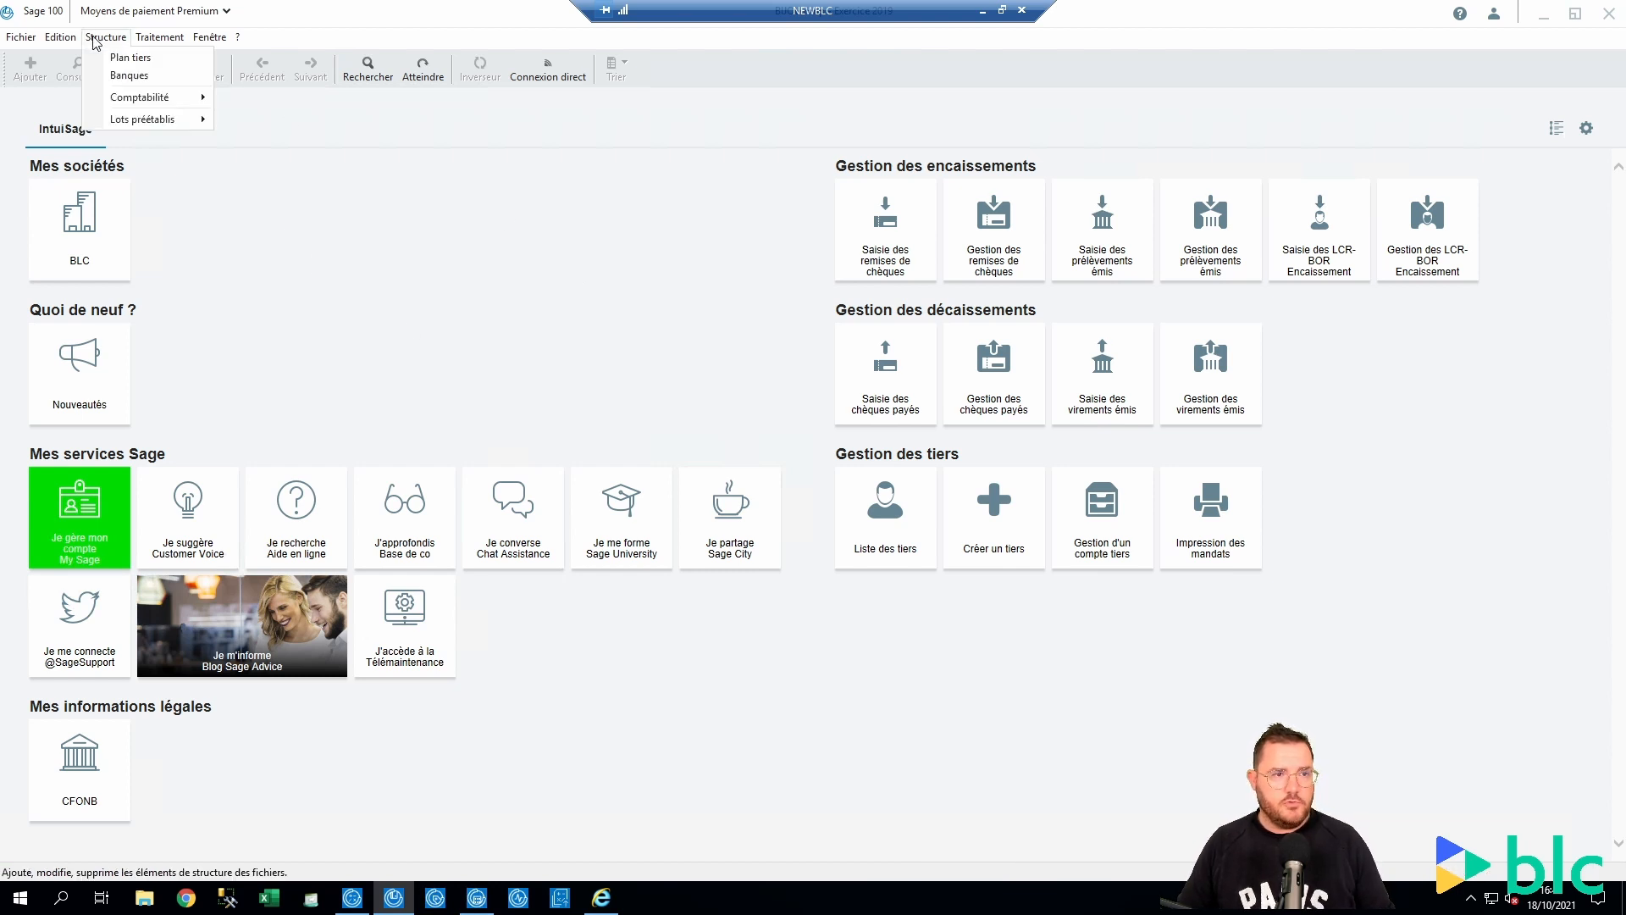
{"action": "left_click", "coordinate": [129, 58]}
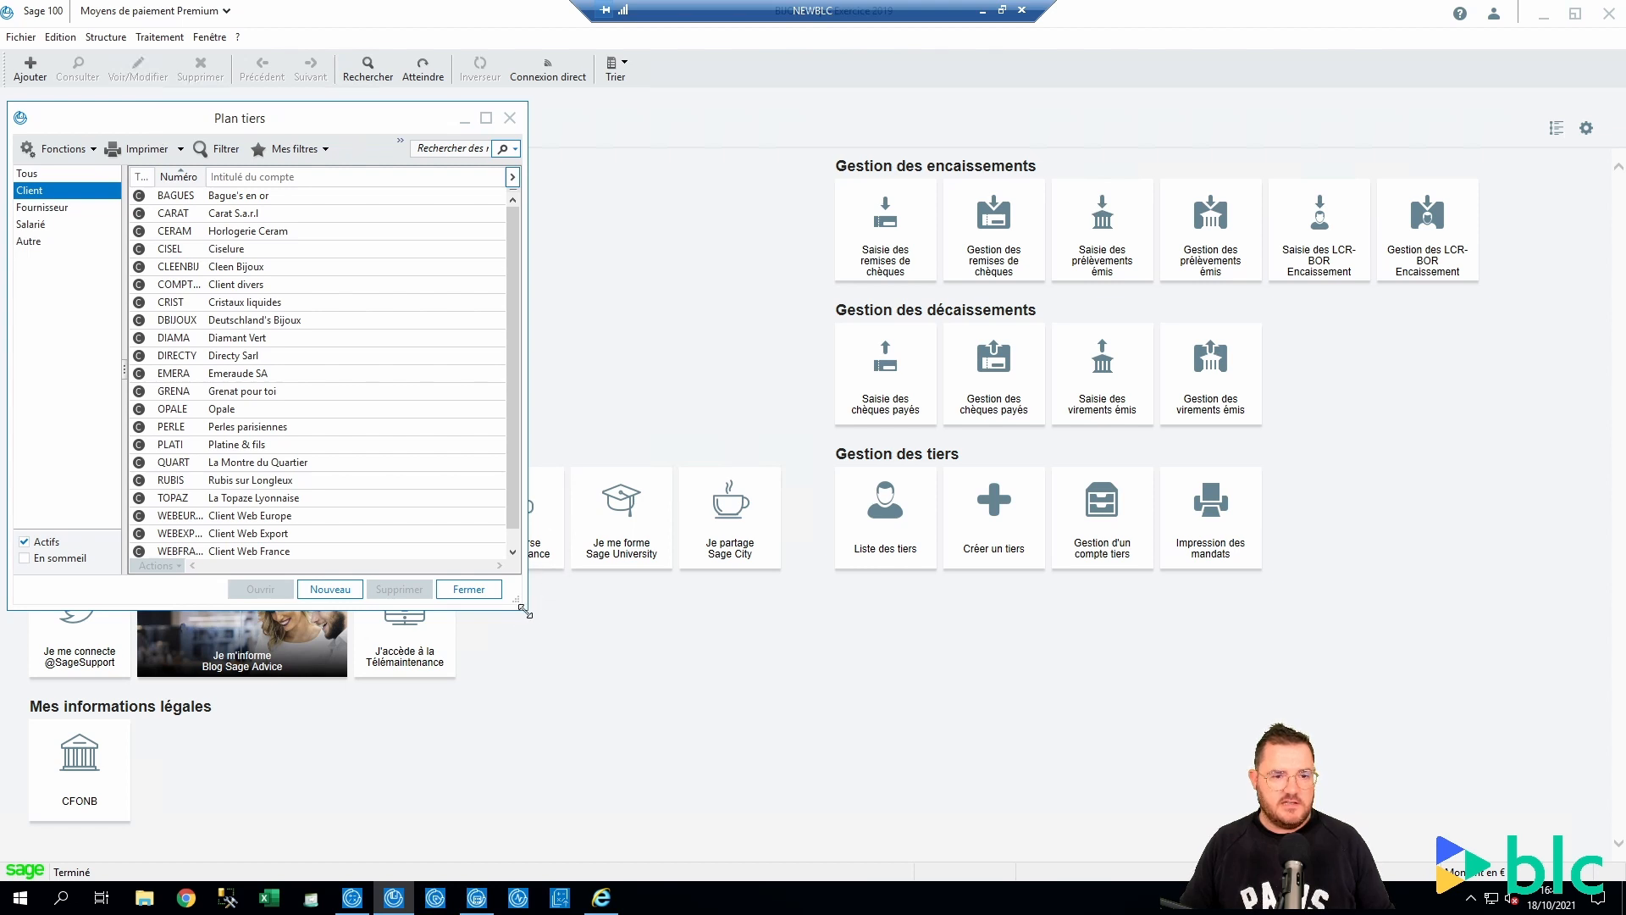
{"action": "left_click_drag", "start_coordinate": [516, 602], "coordinate": [904, 675]}
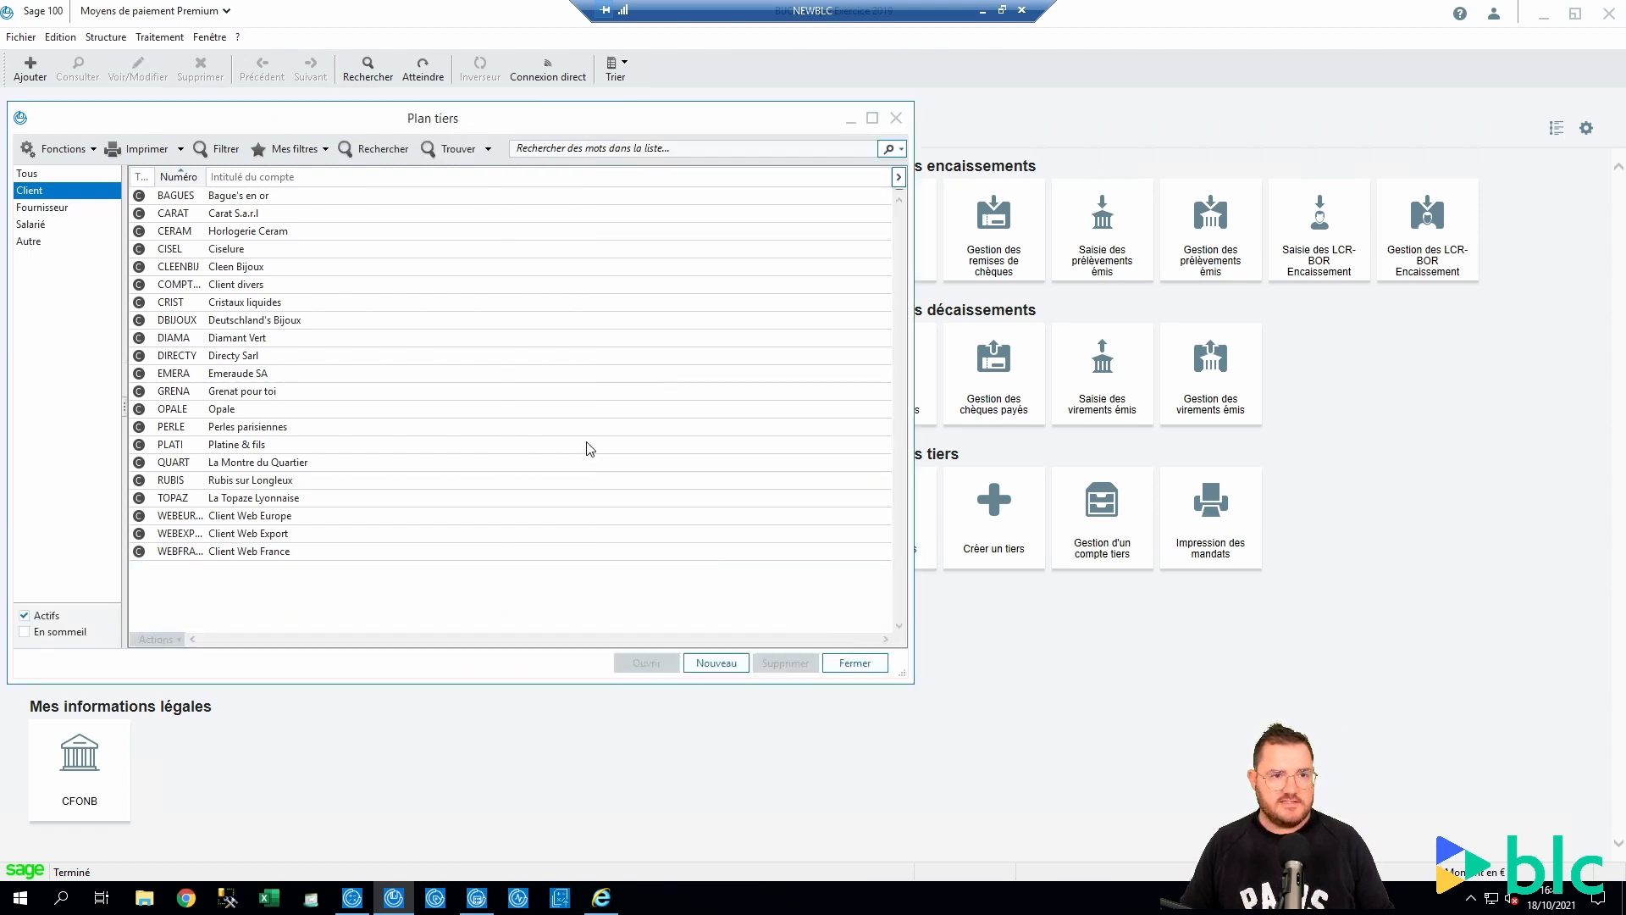
{"action": "left_click", "coordinate": [485, 151]}
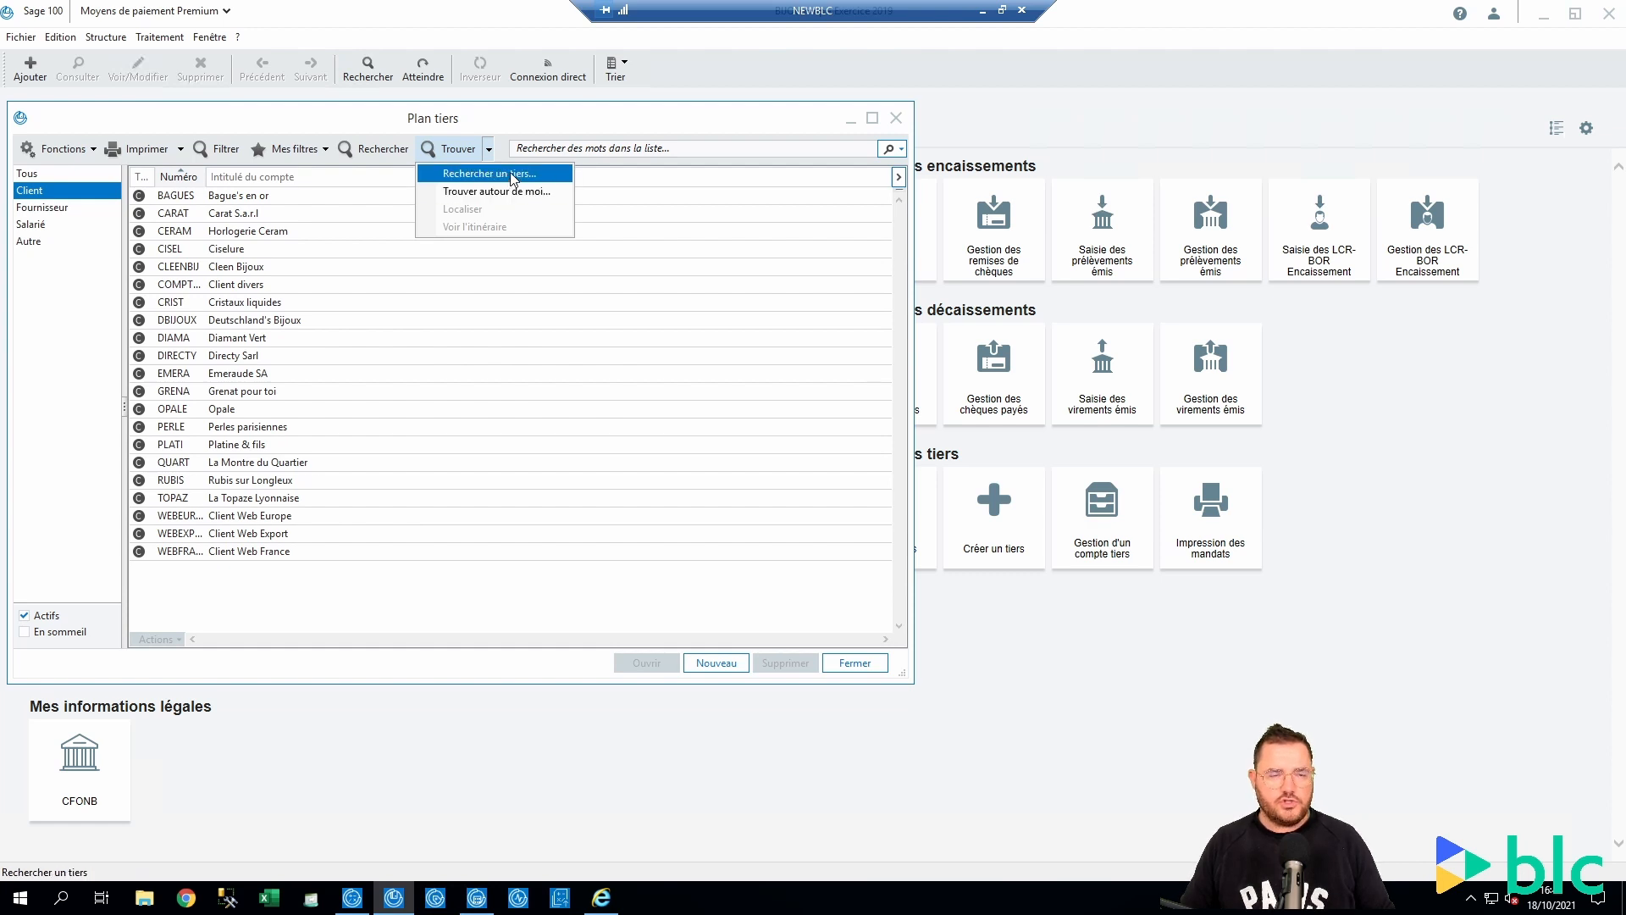
{"action": "left_click", "coordinate": [514, 175]}
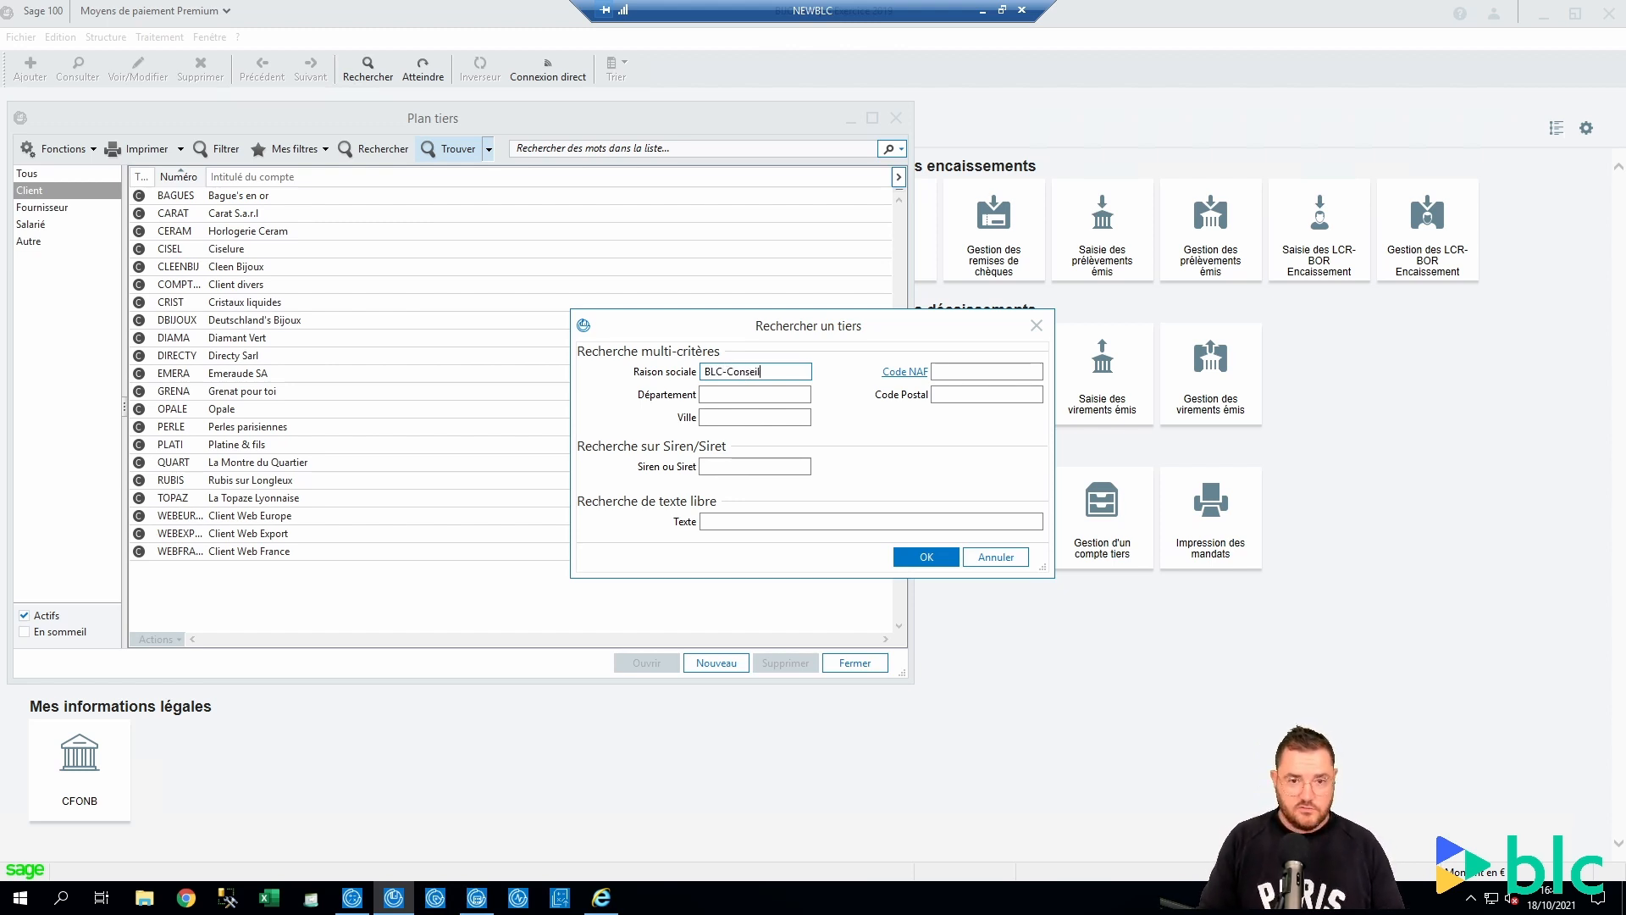
{"action": "key", "text": "Tab"}
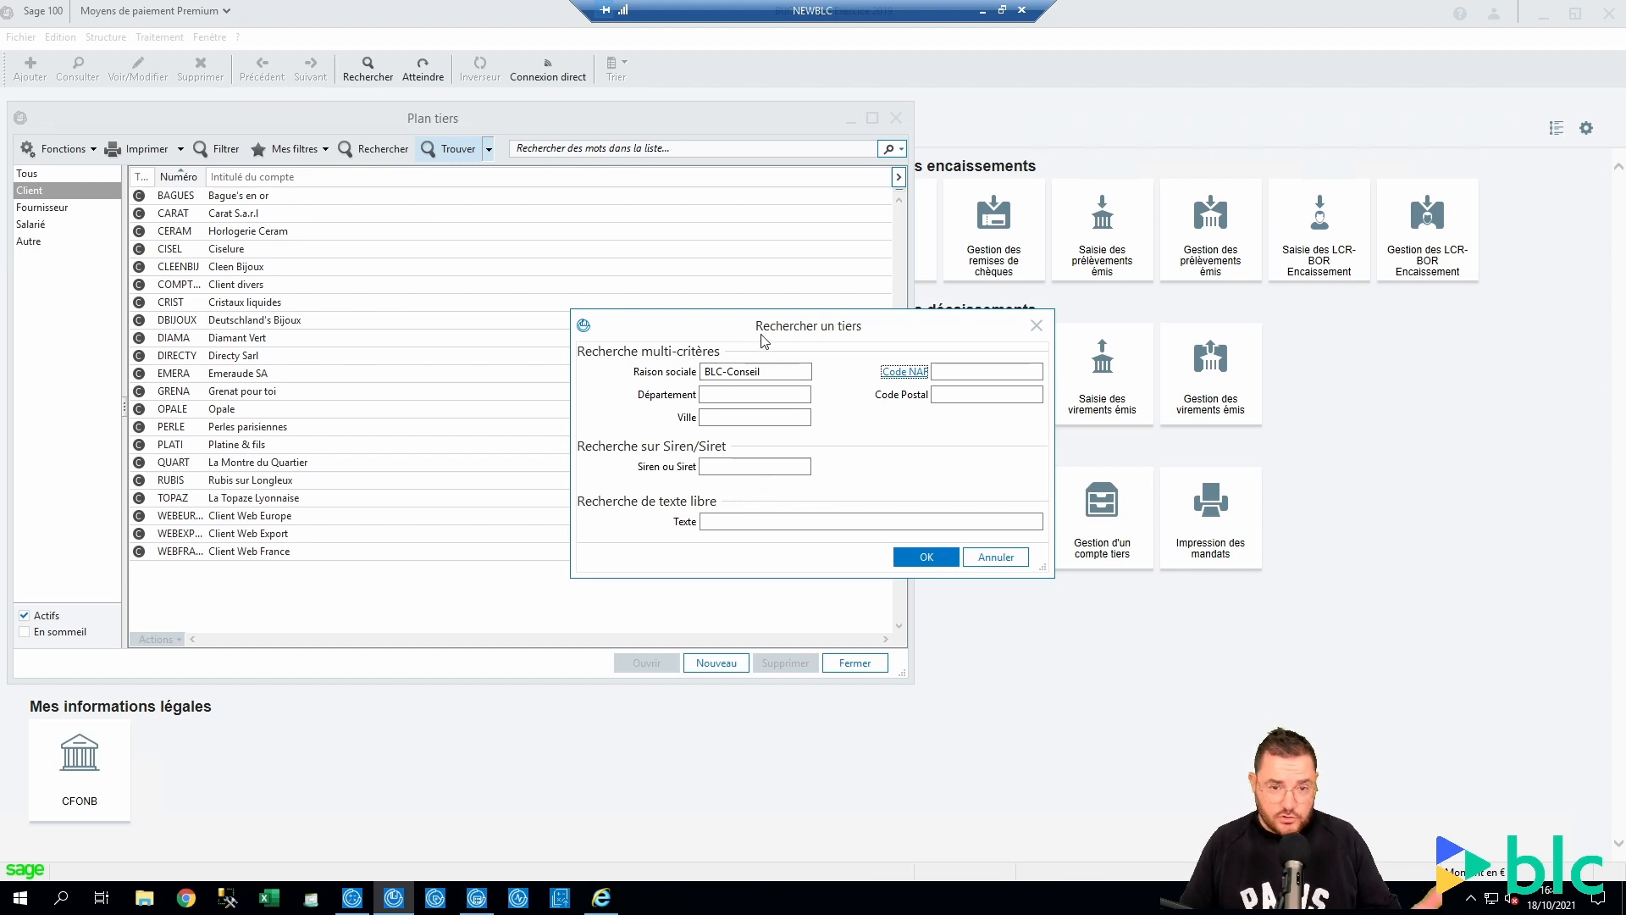
Run the BLC-Conseil search and enlarge the results window to show the Adresse column
{"action": "left_click", "coordinate": [922, 557]}
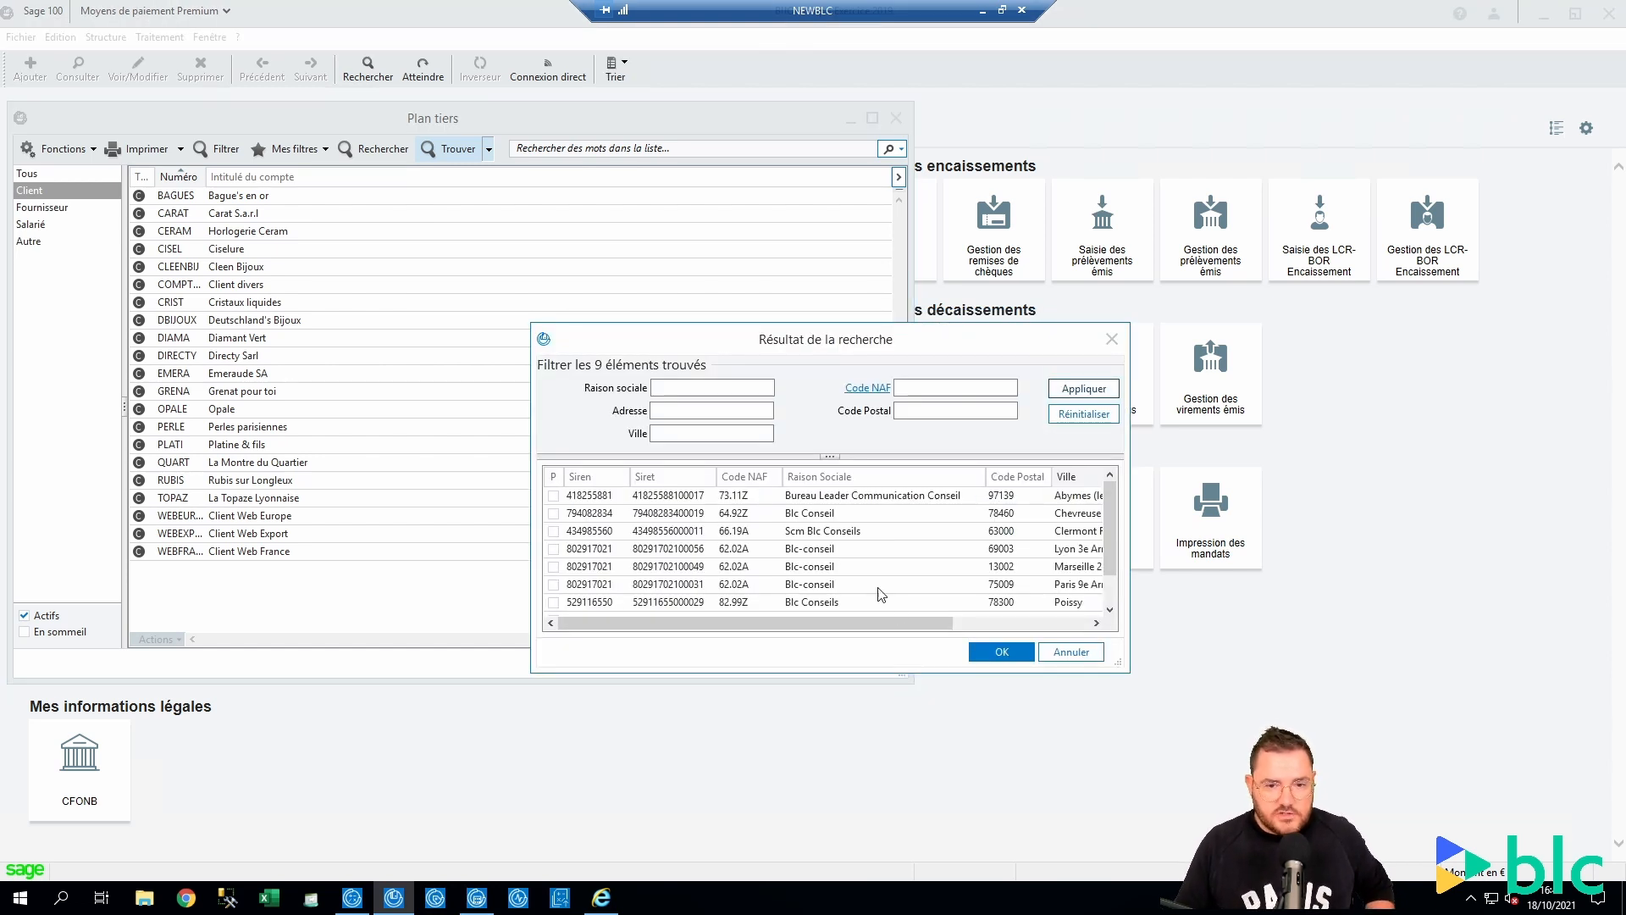
{"action": "left_click_drag", "start_coordinate": [739, 290], "coordinate": [394, 129]}
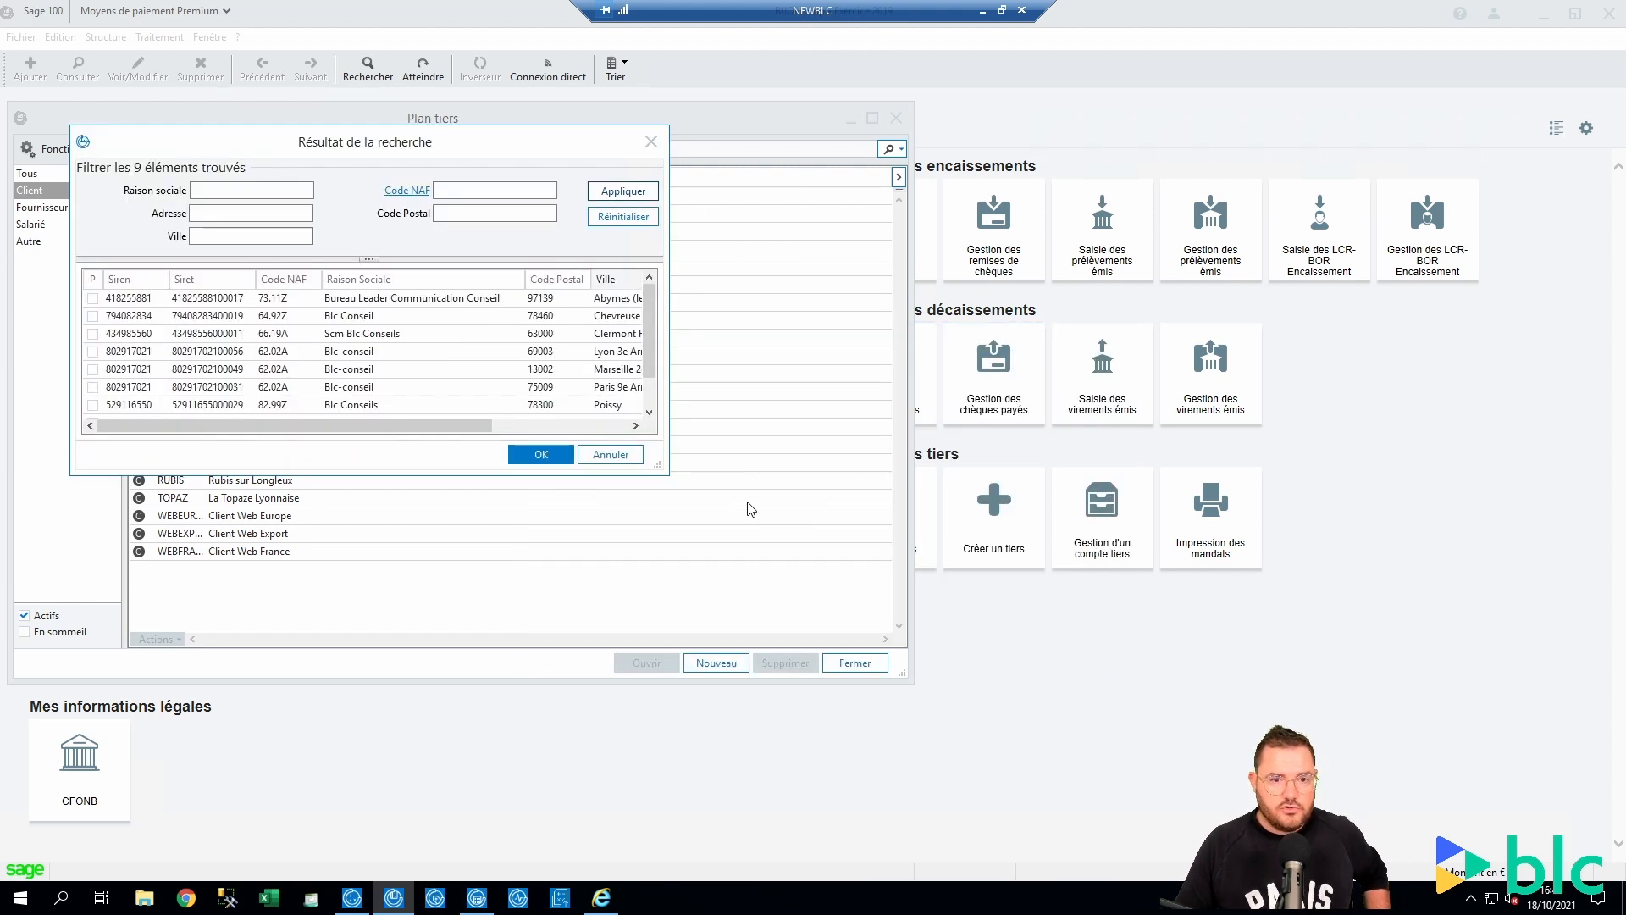
{"action": "left_click_drag", "start_coordinate": [663, 468], "coordinate": [1482, 726]}
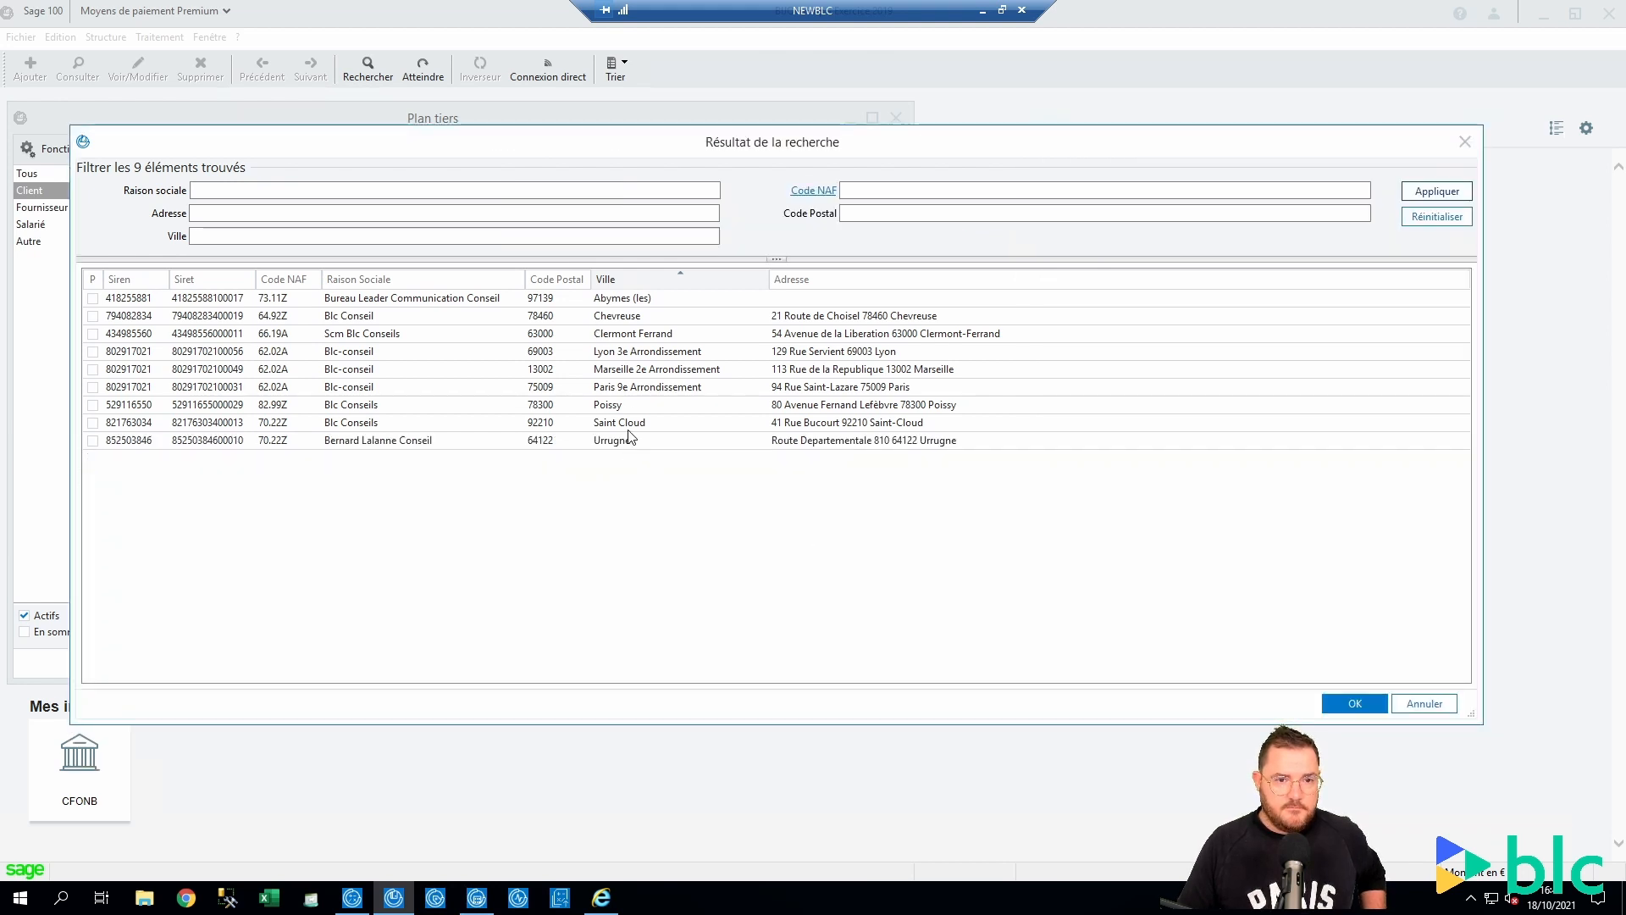
{"action": "left_click", "coordinate": [636, 387]}
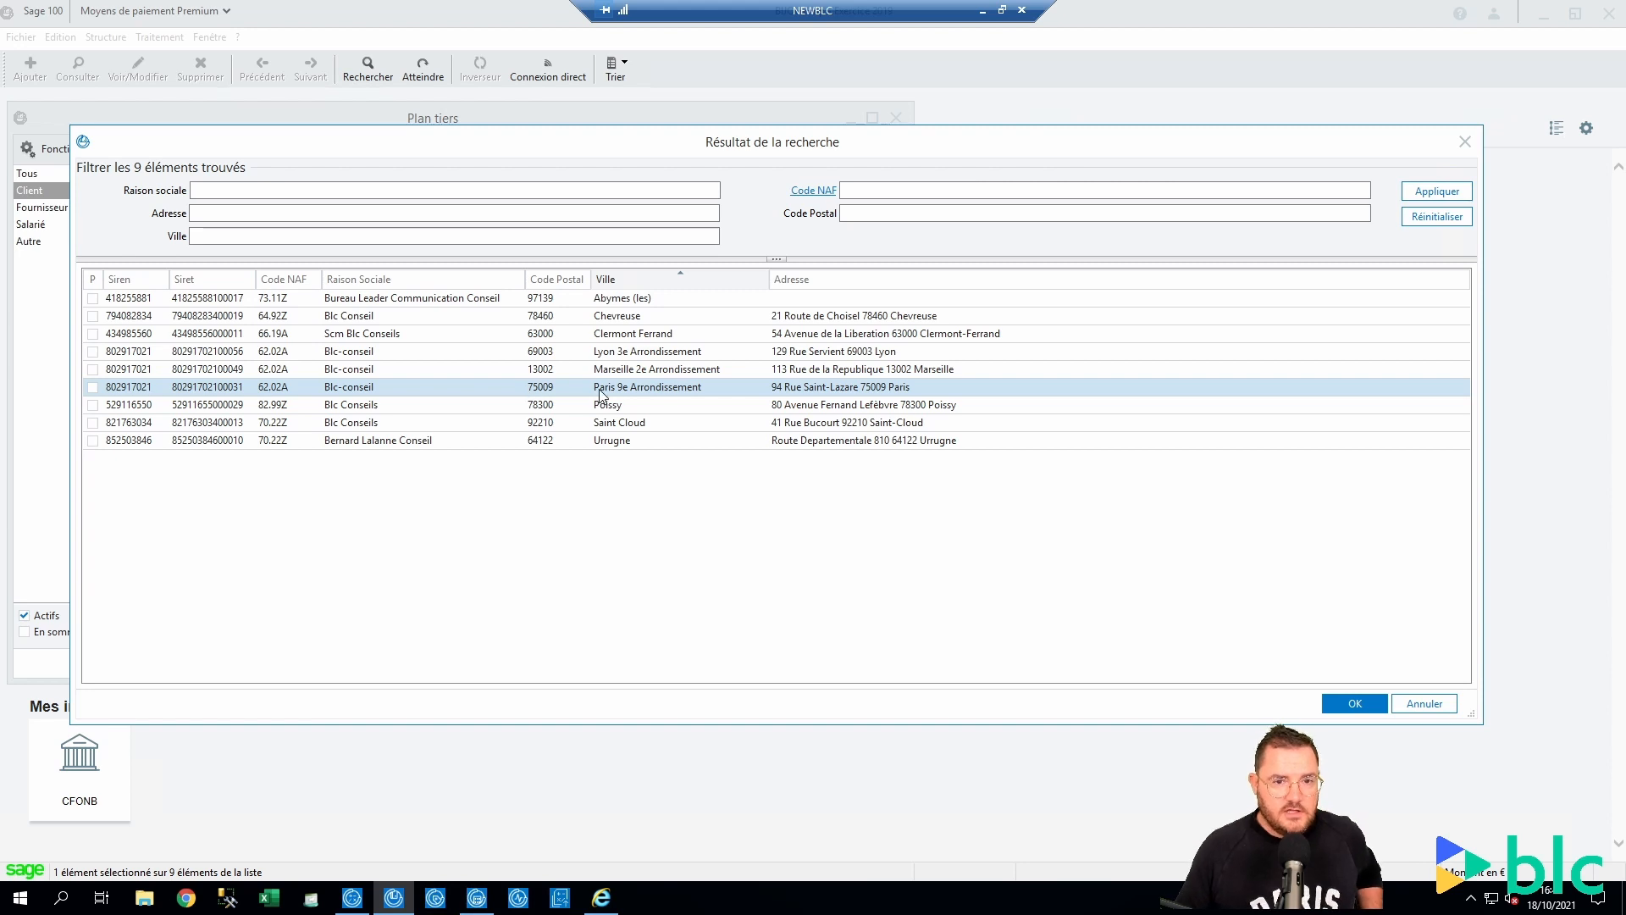
{"action": "left_click", "coordinate": [652, 373]}
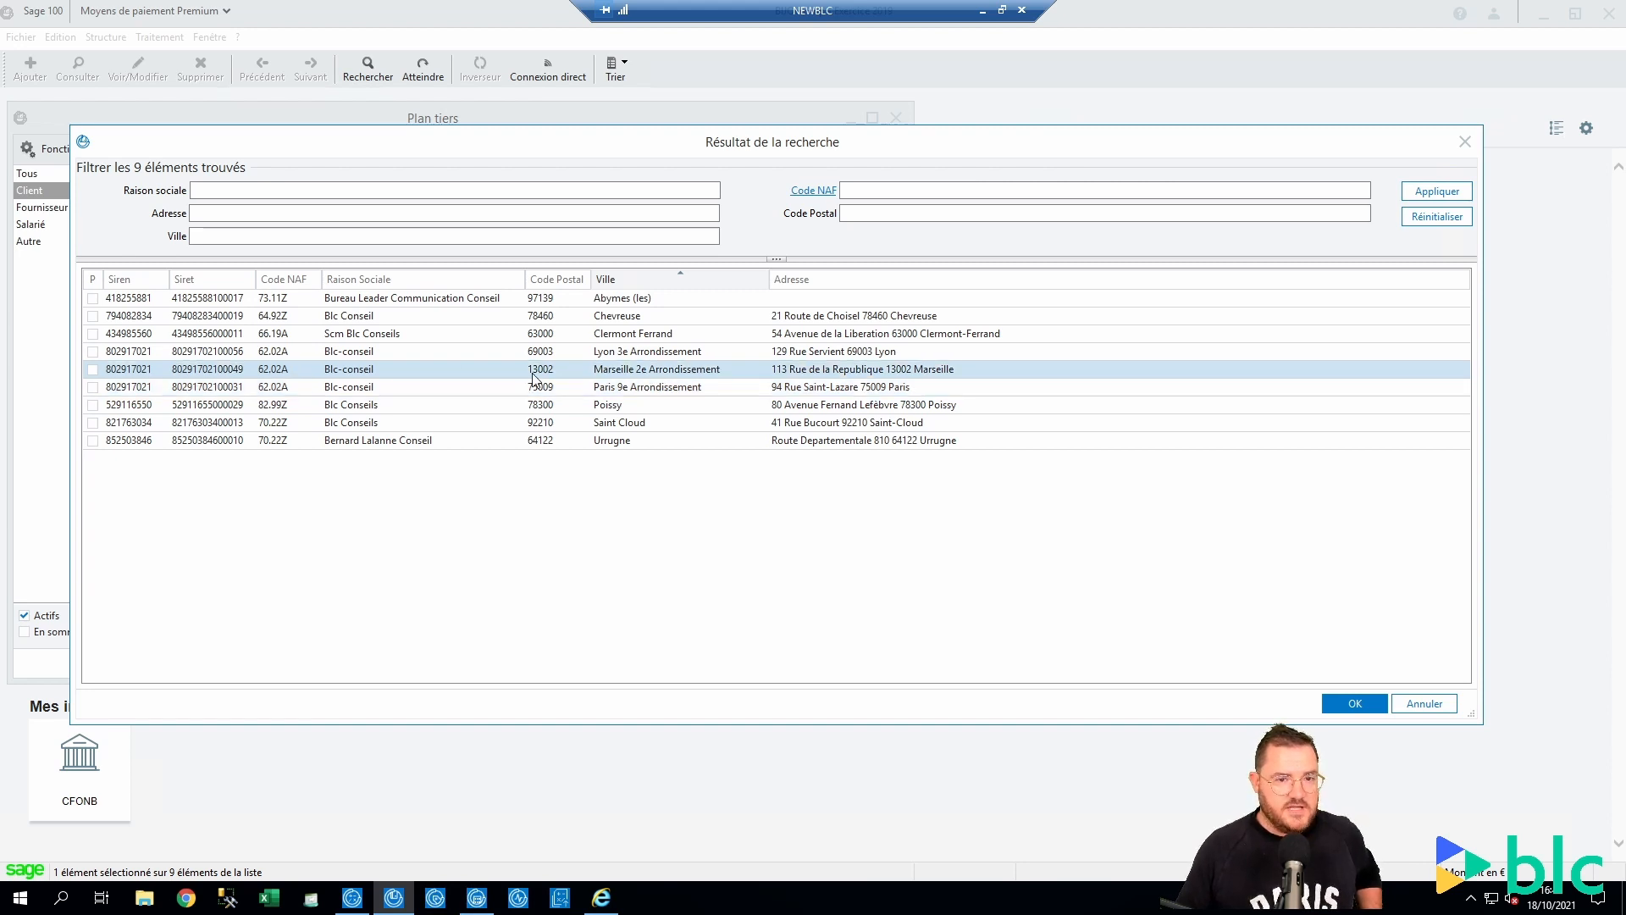
{"action": "left_click", "coordinate": [633, 354]}
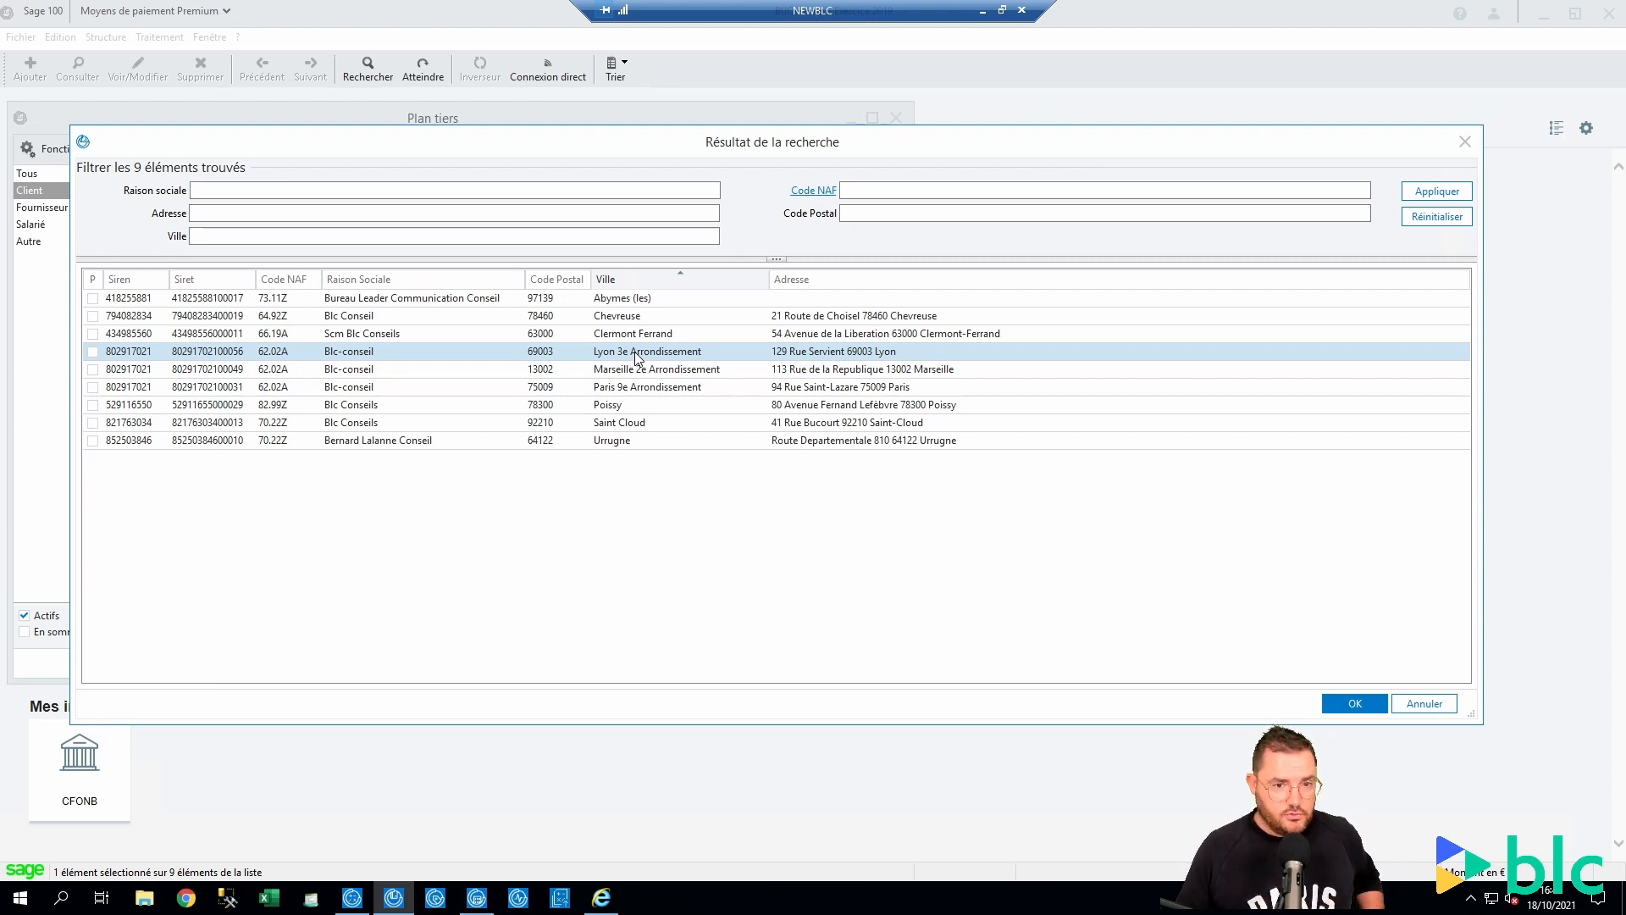
{"action": "left_click", "coordinate": [624, 422]}
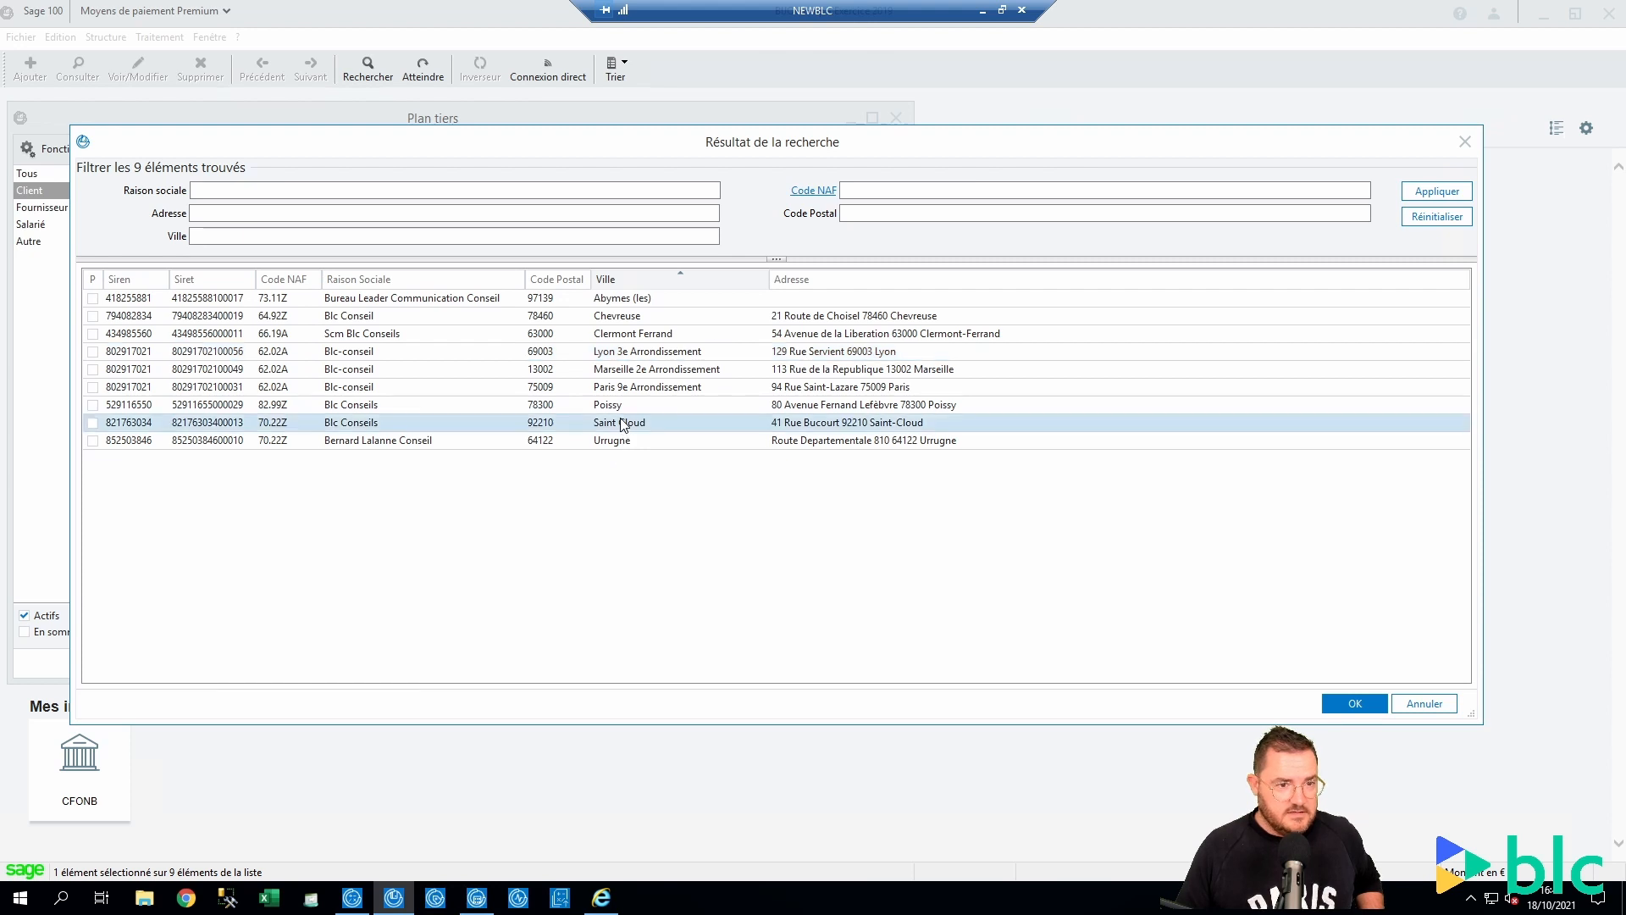
{"action": "left_click", "coordinate": [620, 406]}
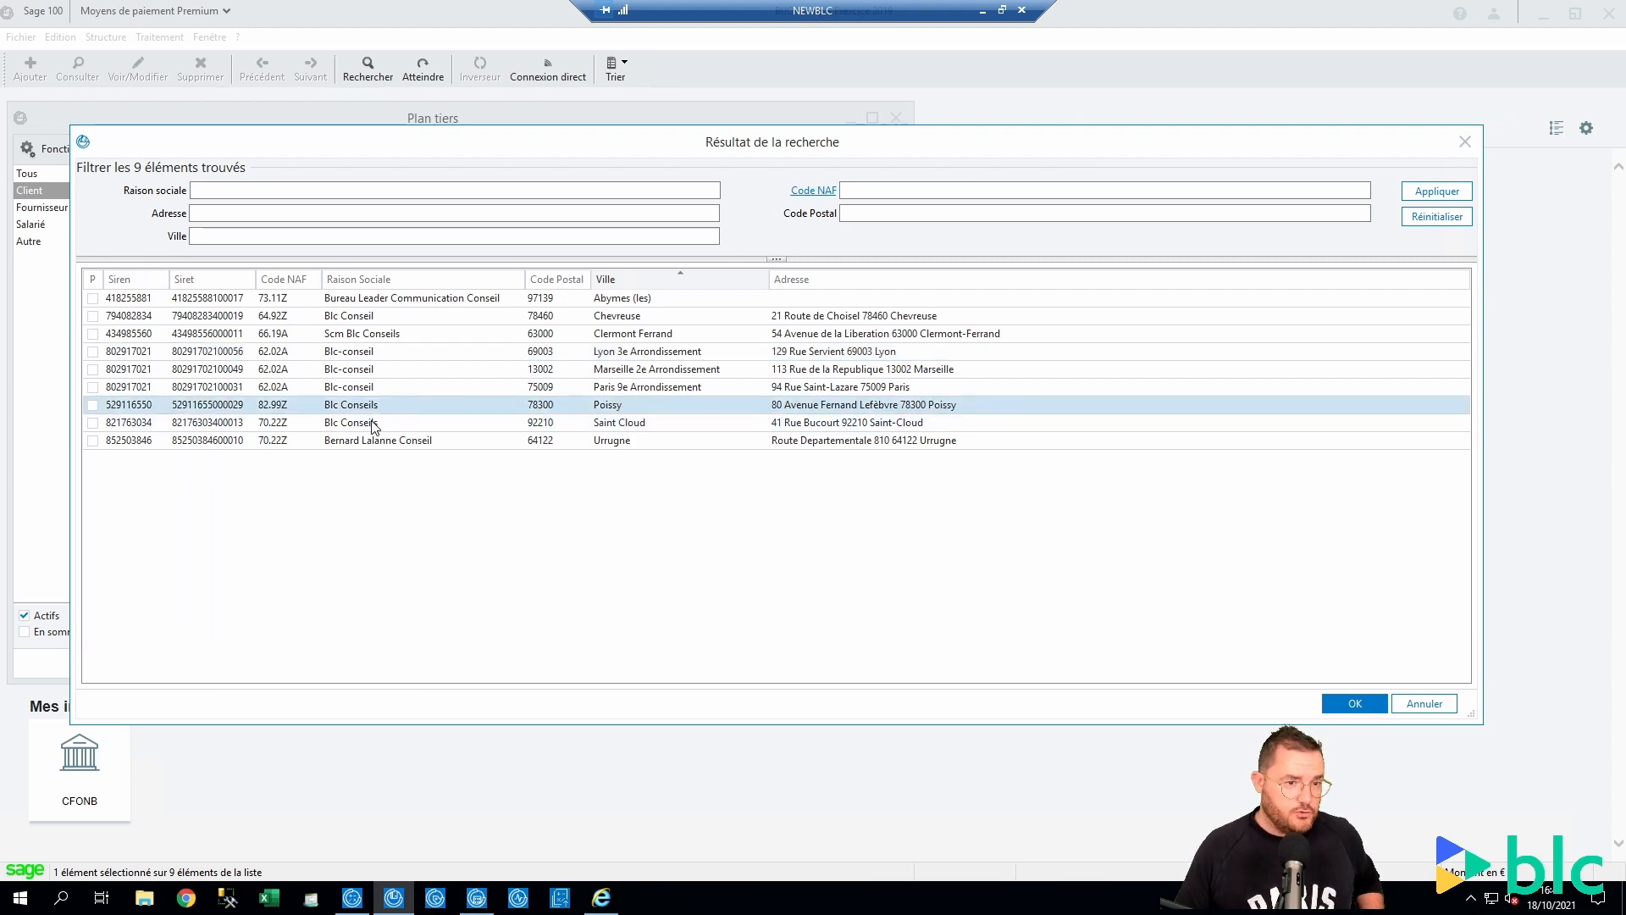
{"action": "left_click", "coordinate": [377, 444]}
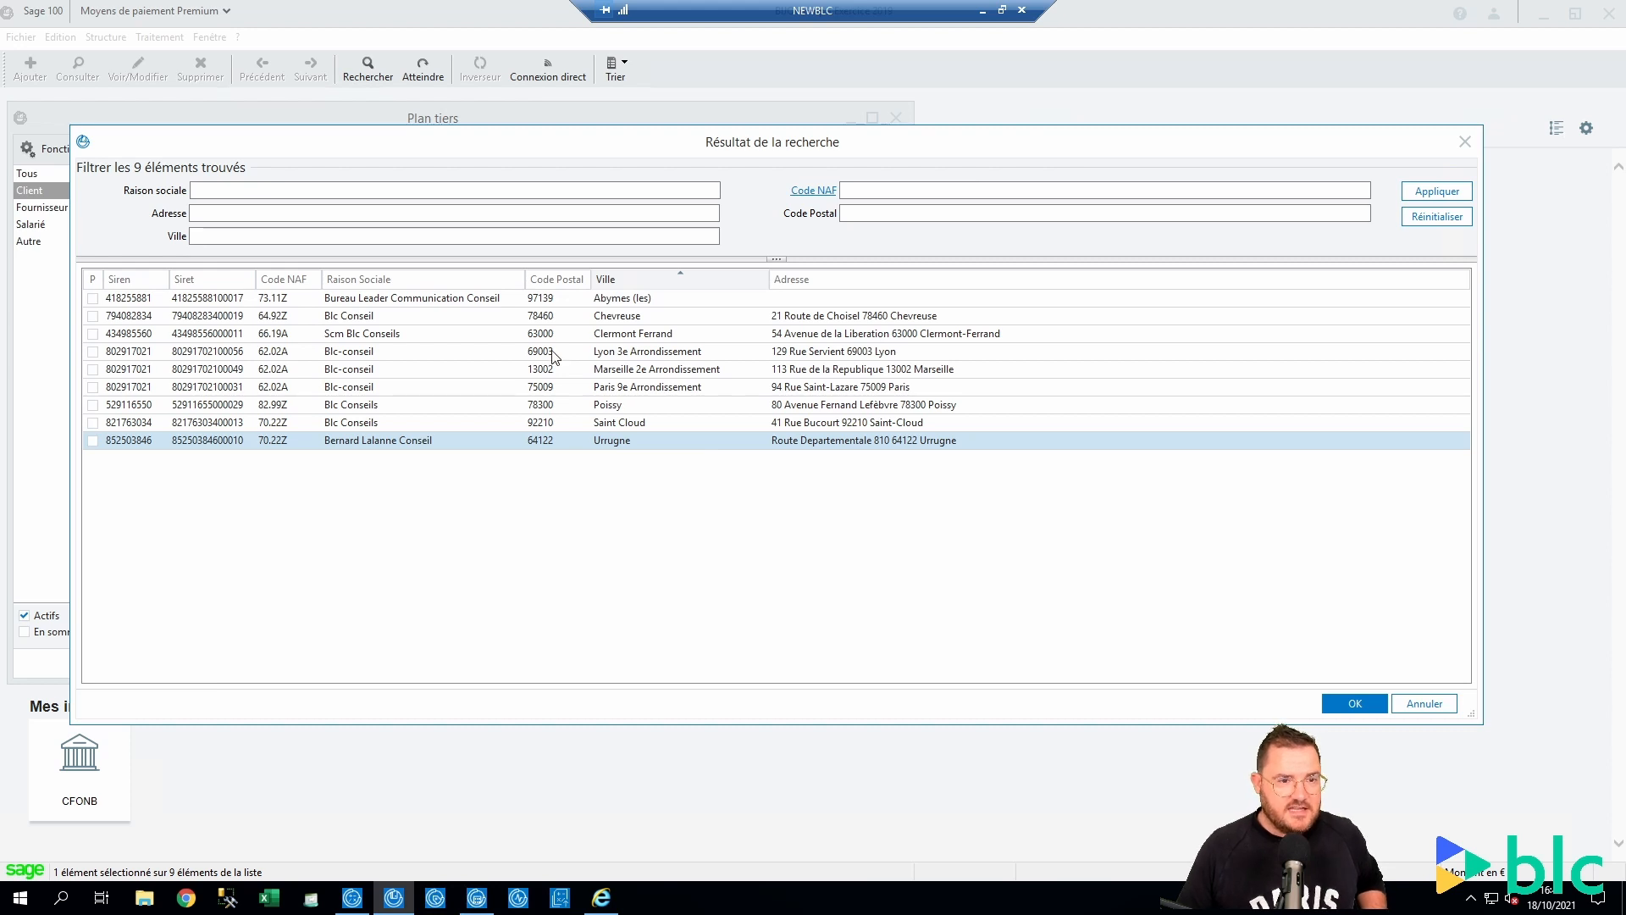
{"action": "left_click", "coordinate": [445, 338]}
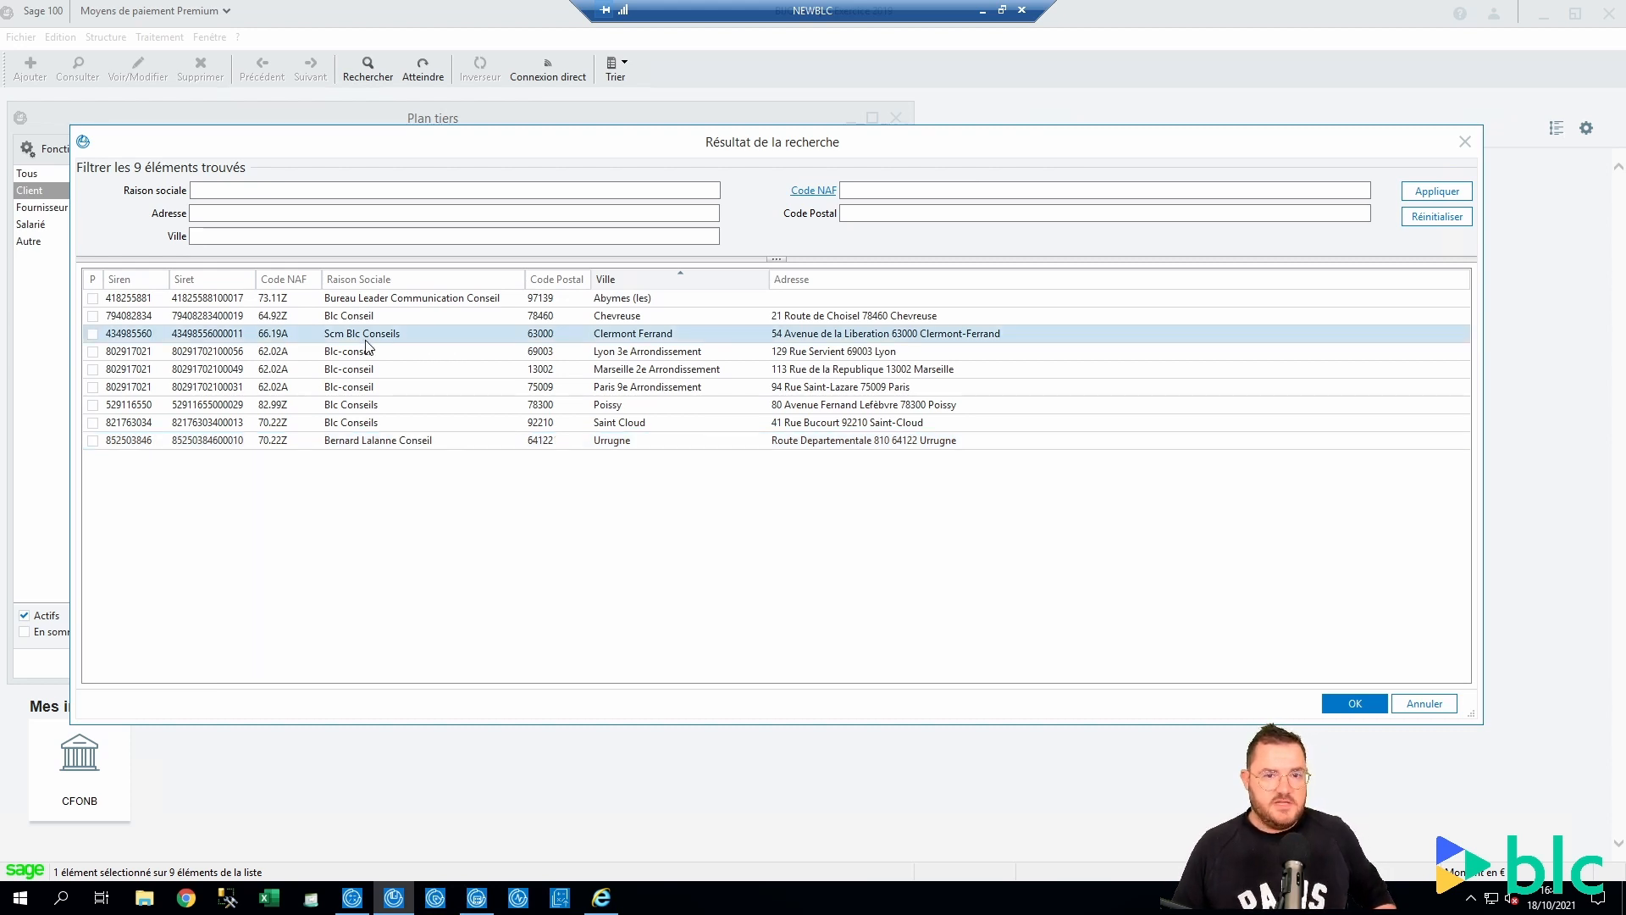
{"action": "left_click", "coordinate": [414, 320]}
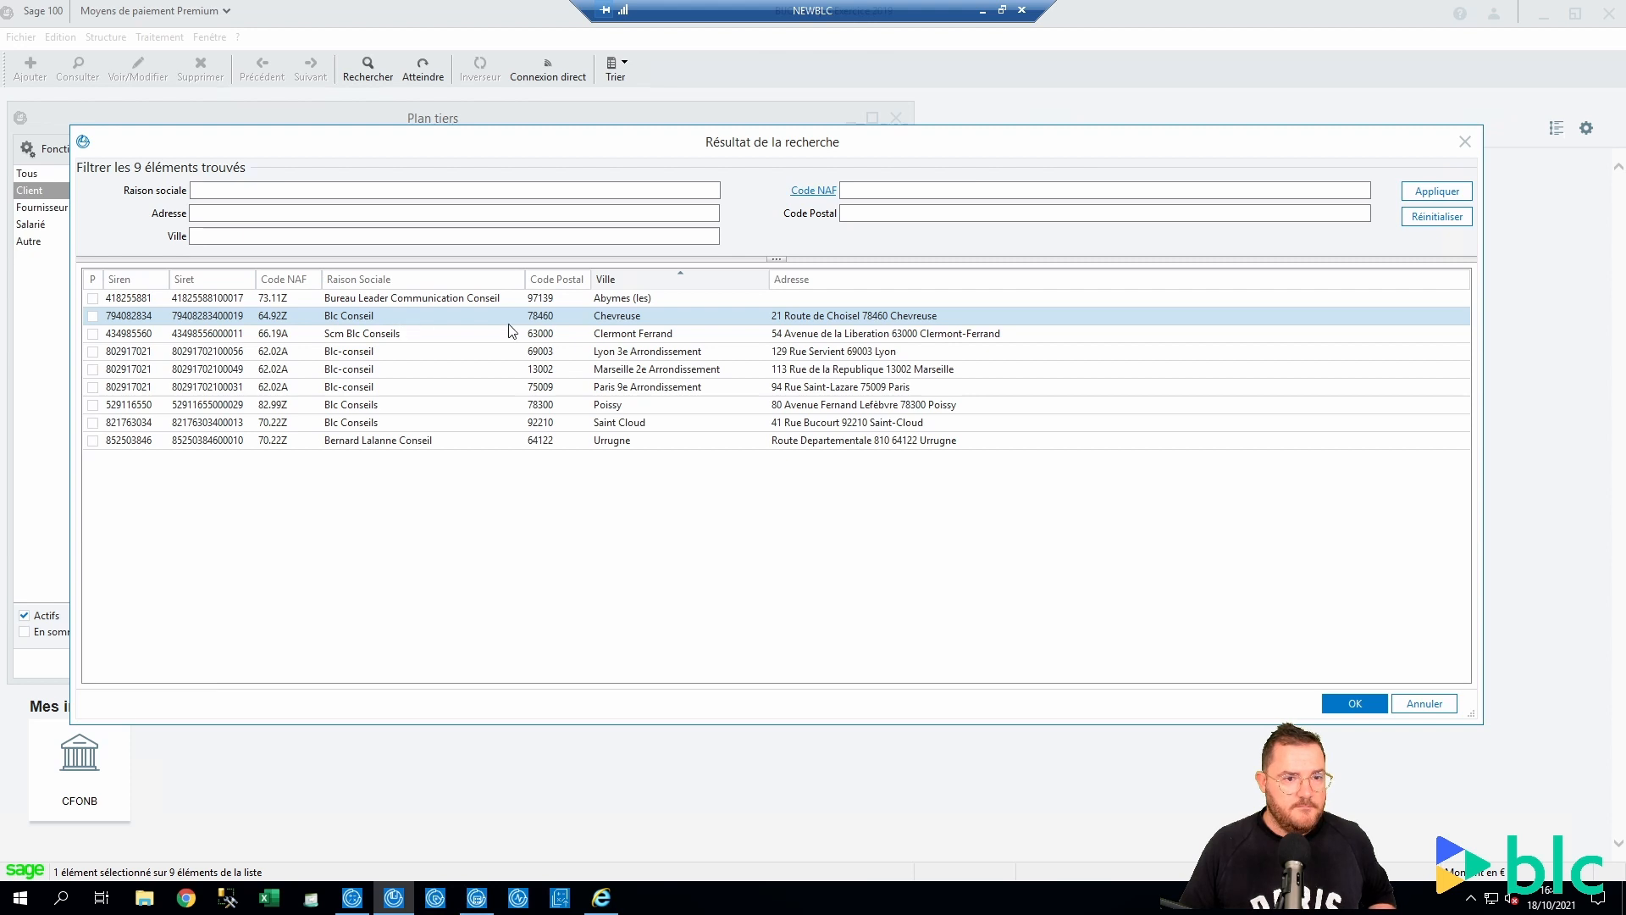
{"action": "left_click", "coordinate": [667, 300]}
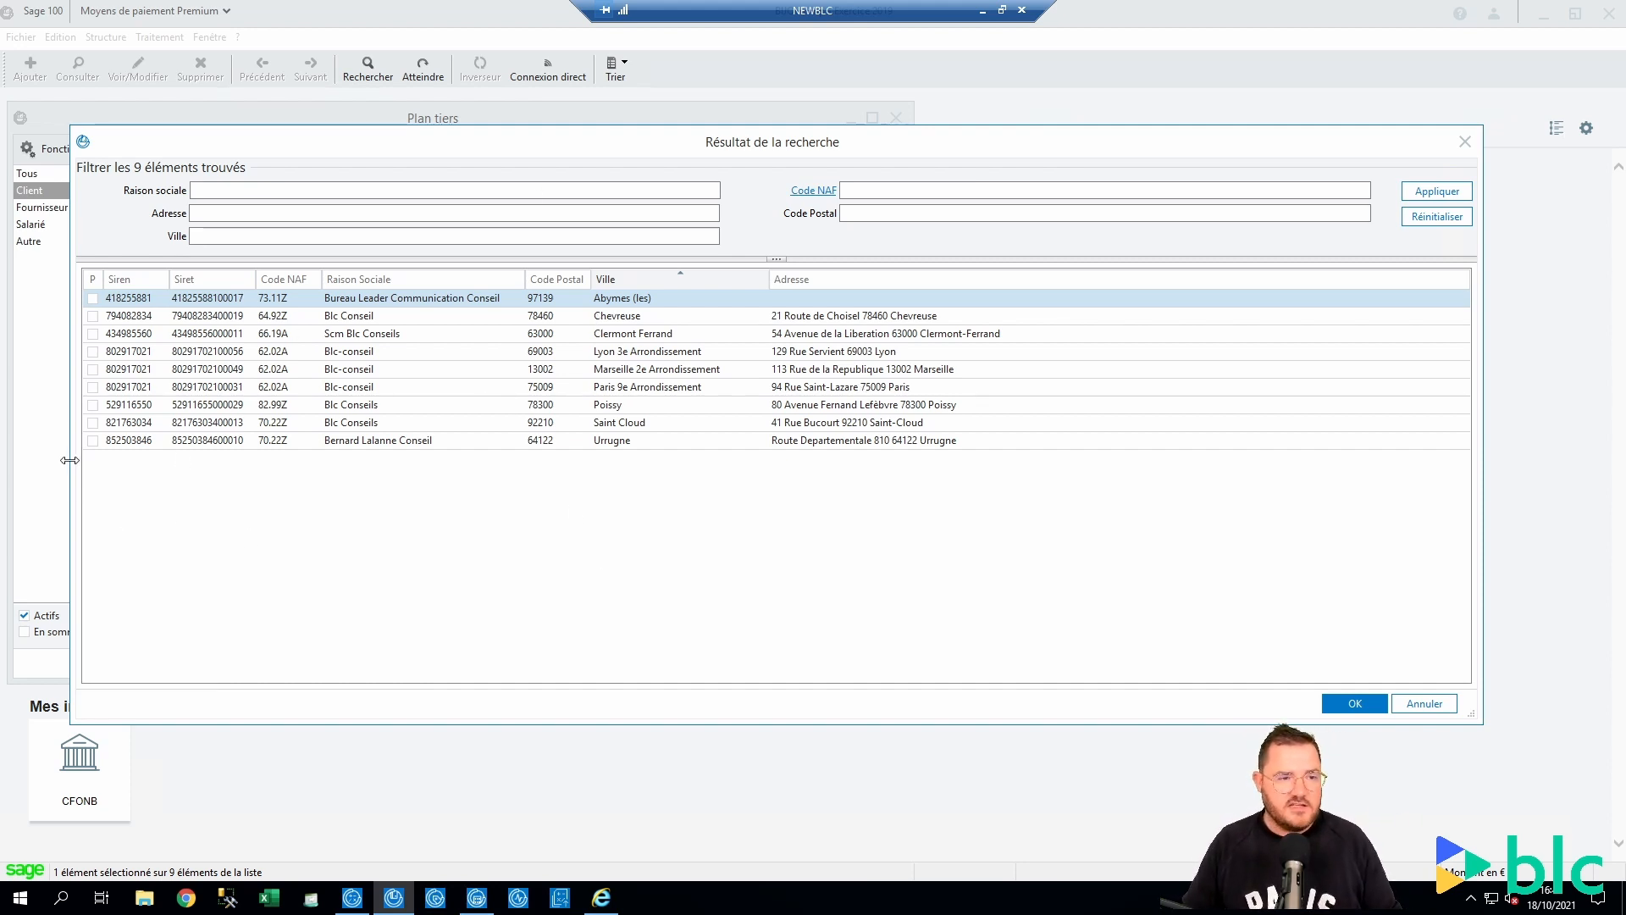
{"action": "left_click", "coordinate": [92, 441]}
{"action": "left_click", "coordinate": [1355, 703]}
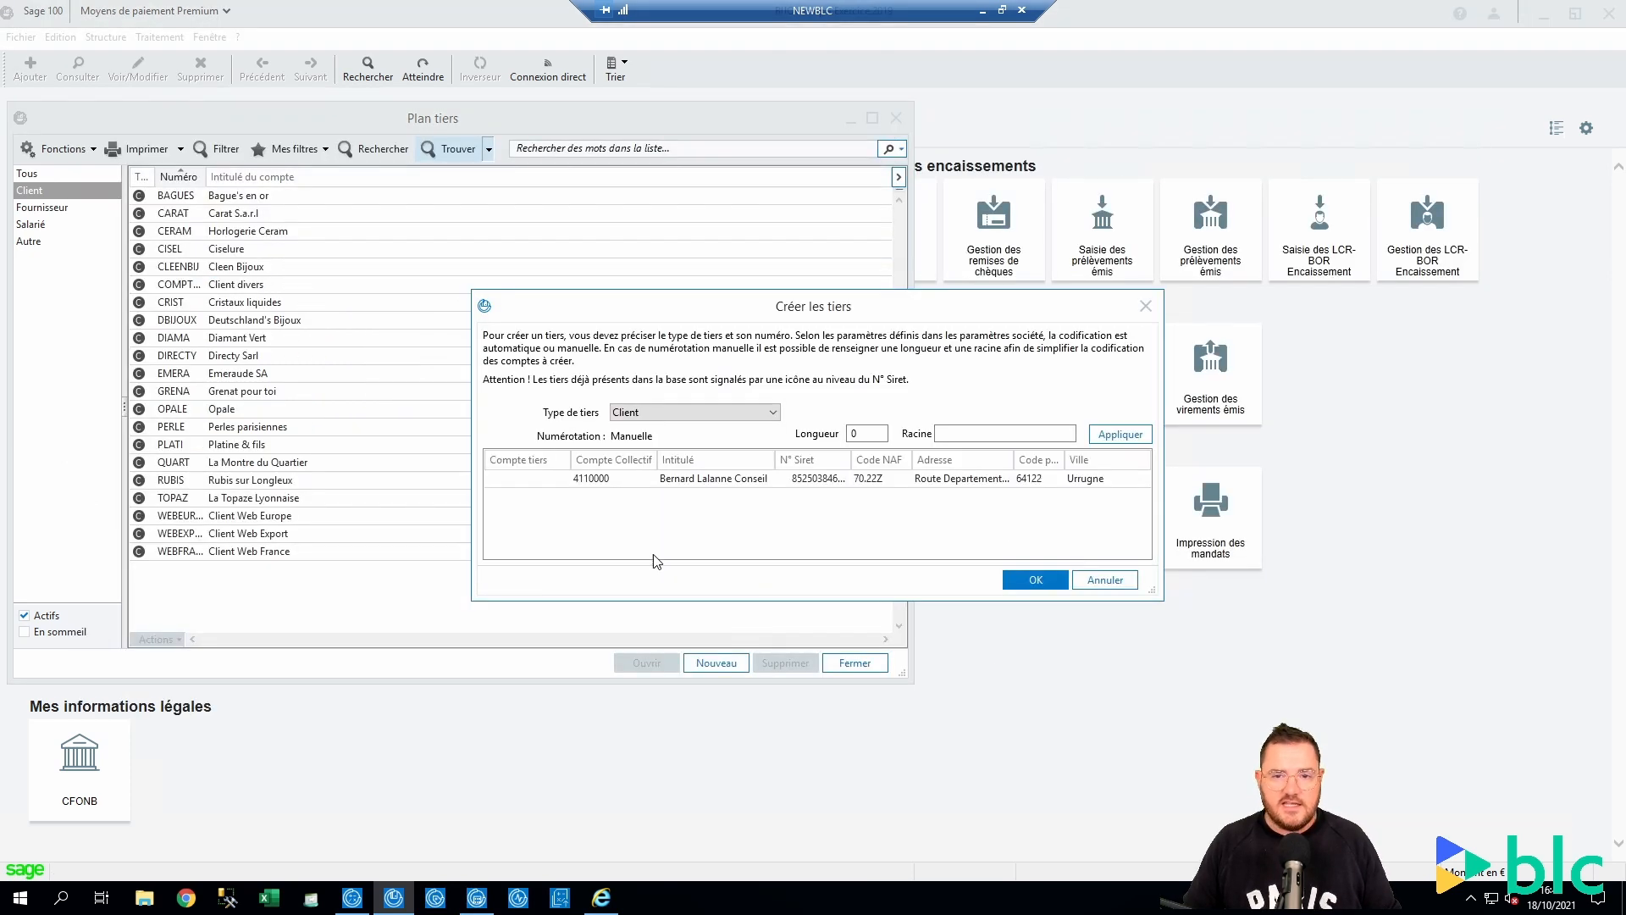
{"action": "left_click", "coordinate": [770, 412]}
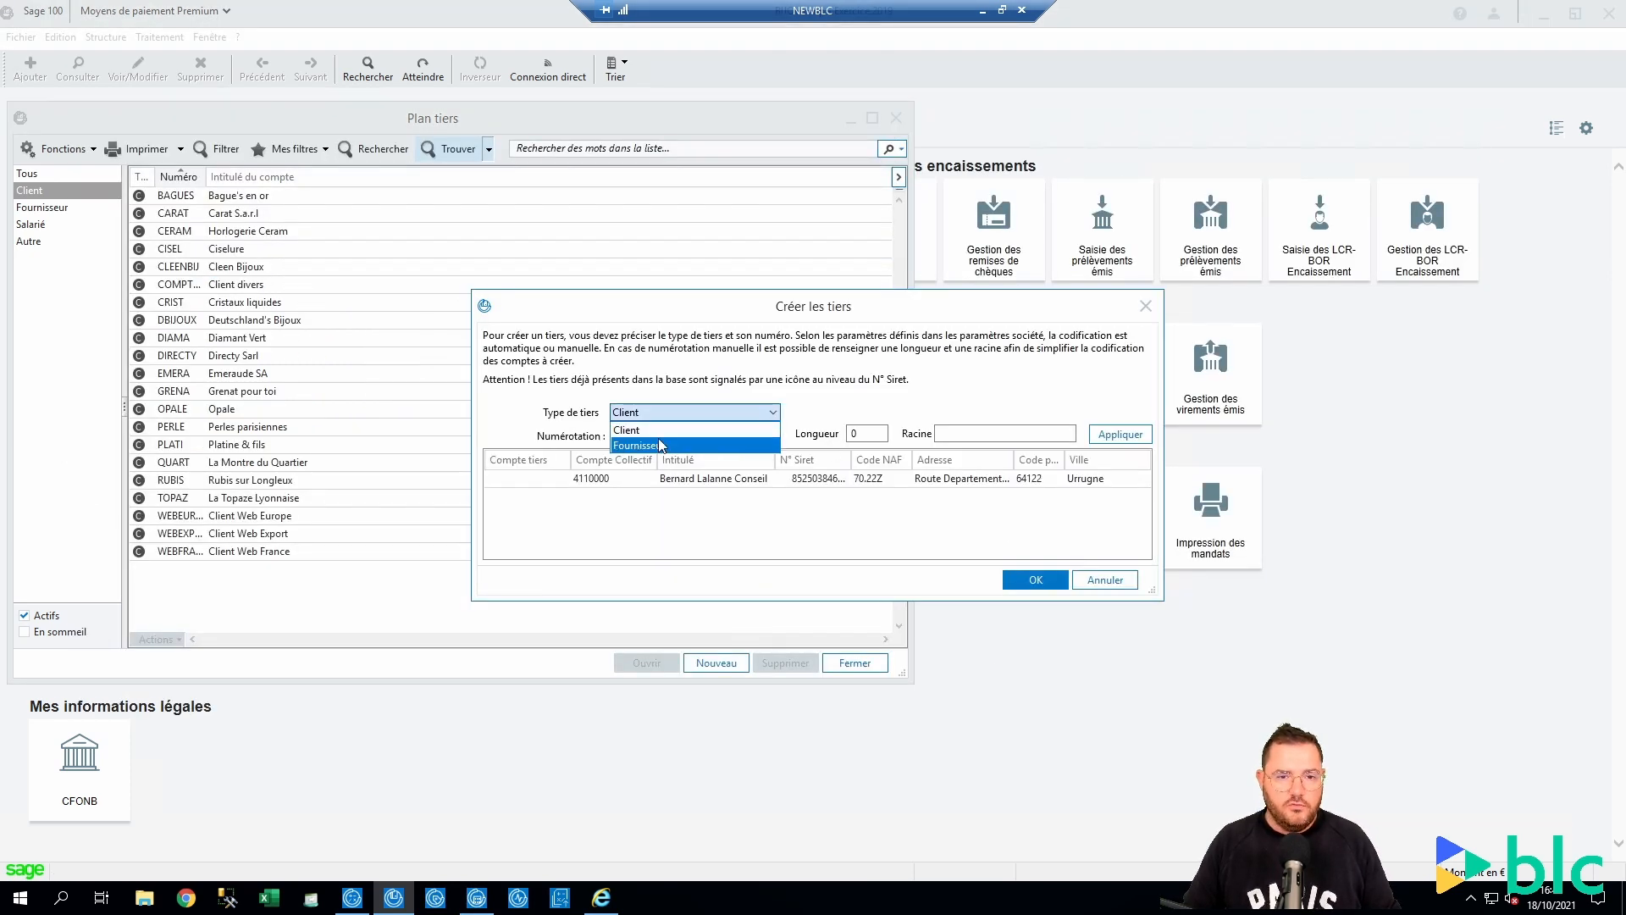
{"action": "left_click", "coordinate": [891, 392]}
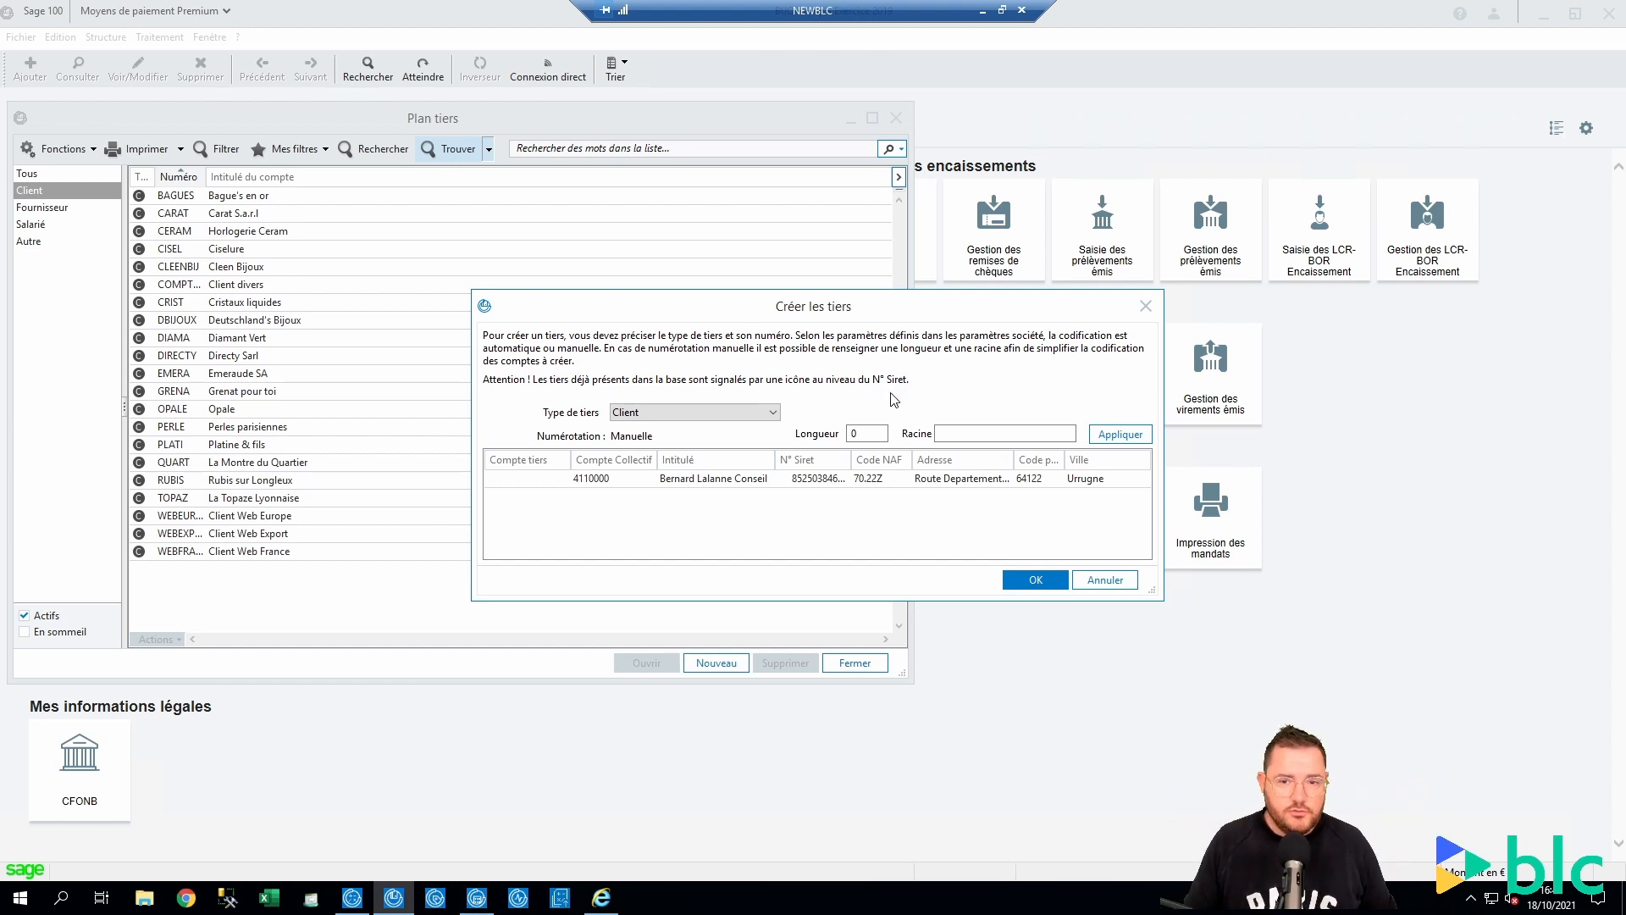
{"action": "left_click", "coordinate": [1111, 579]}
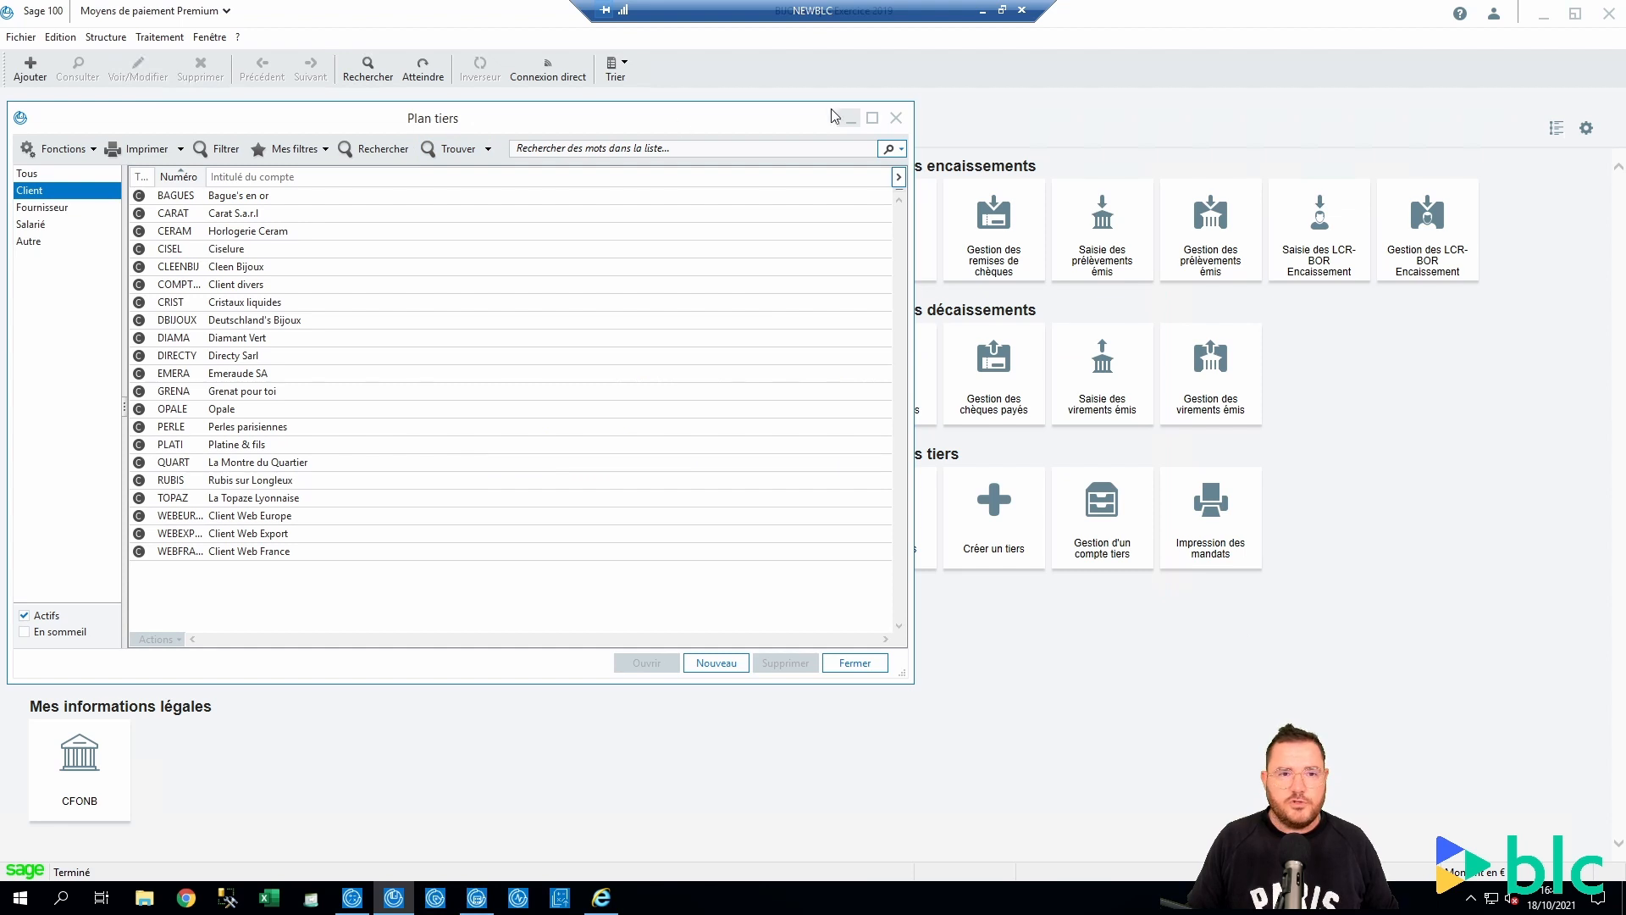
Search companies nearby with the same 62.02A activity within a 5 km radius
{"action": "left_click", "coordinate": [461, 151]}
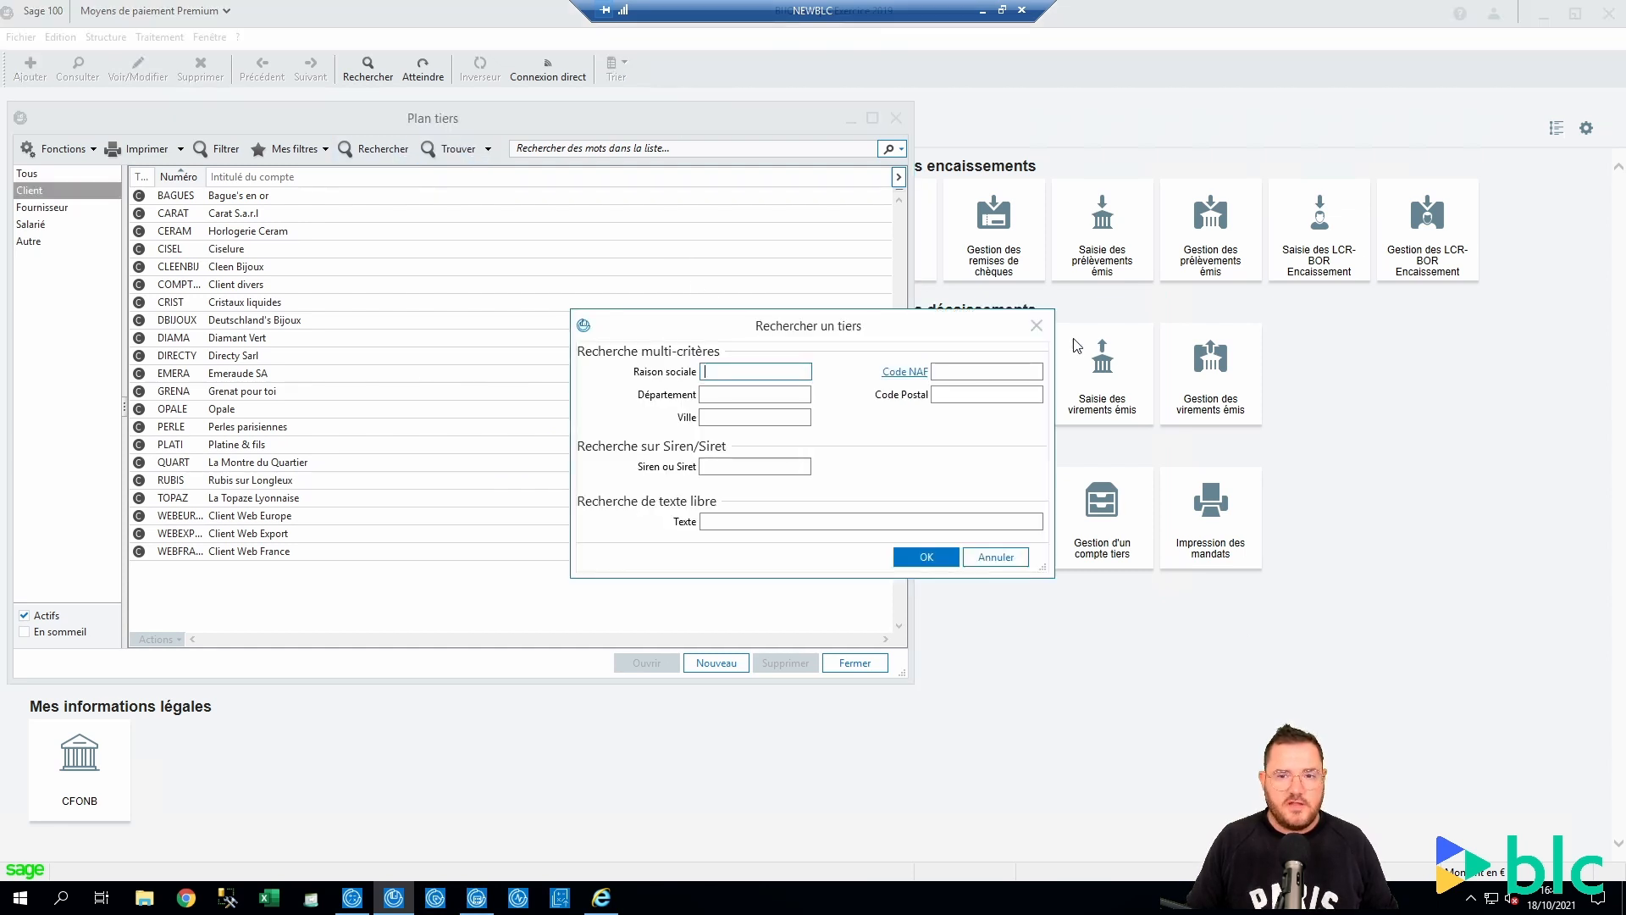
{"action": "left_click", "coordinate": [1036, 325]}
{"action": "left_click", "coordinate": [489, 150]}
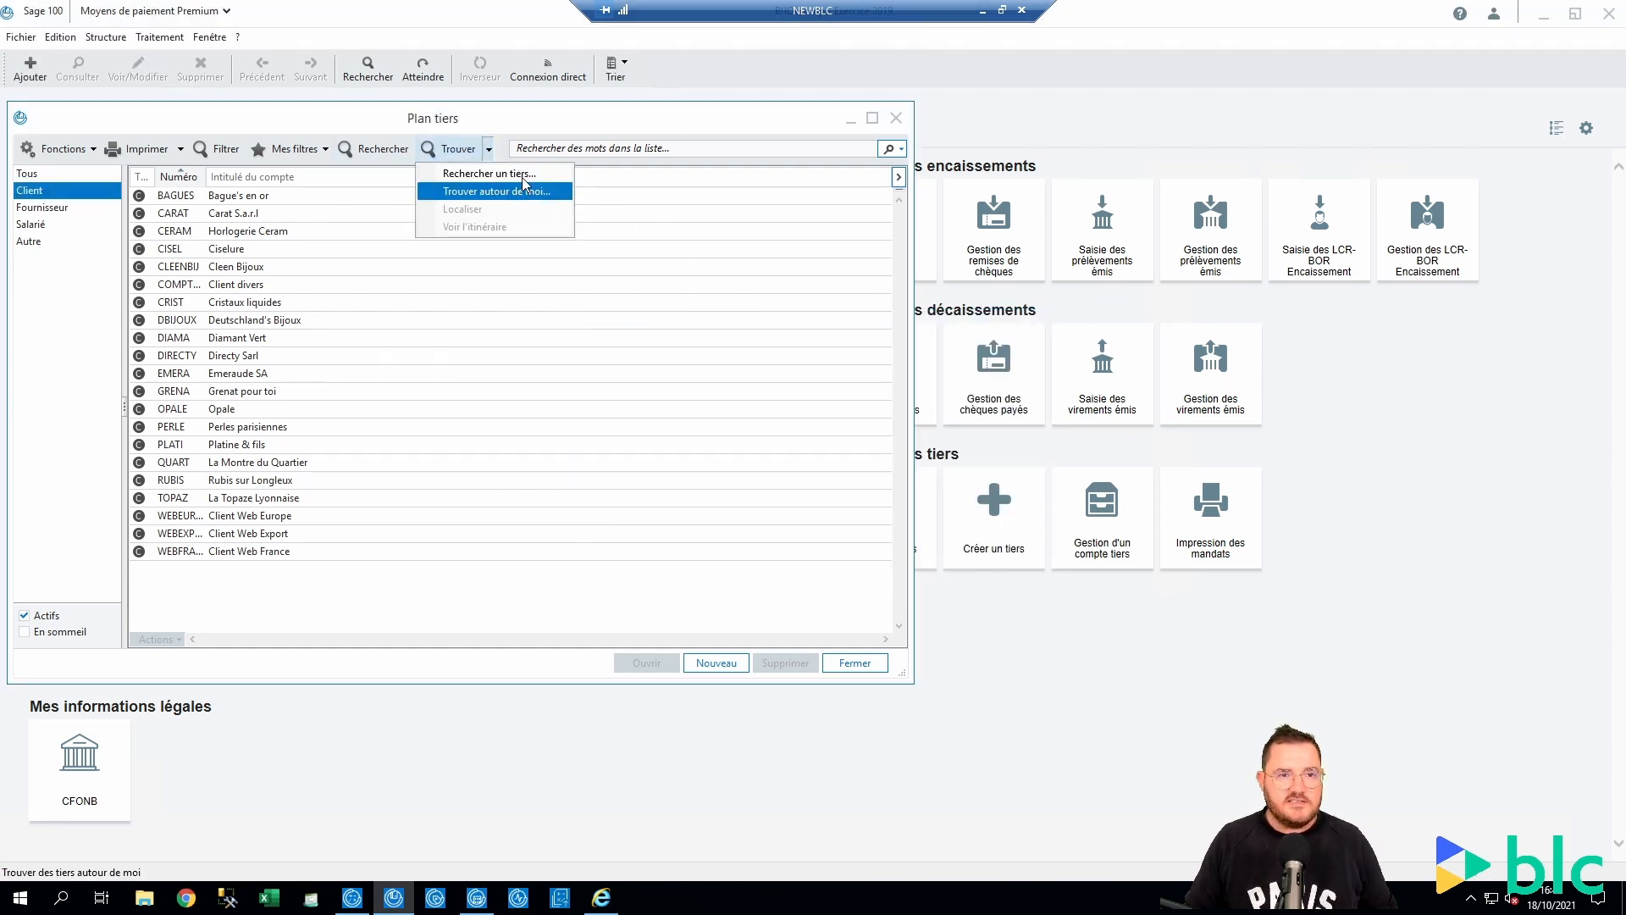
{"action": "left_click", "coordinate": [512, 188]}
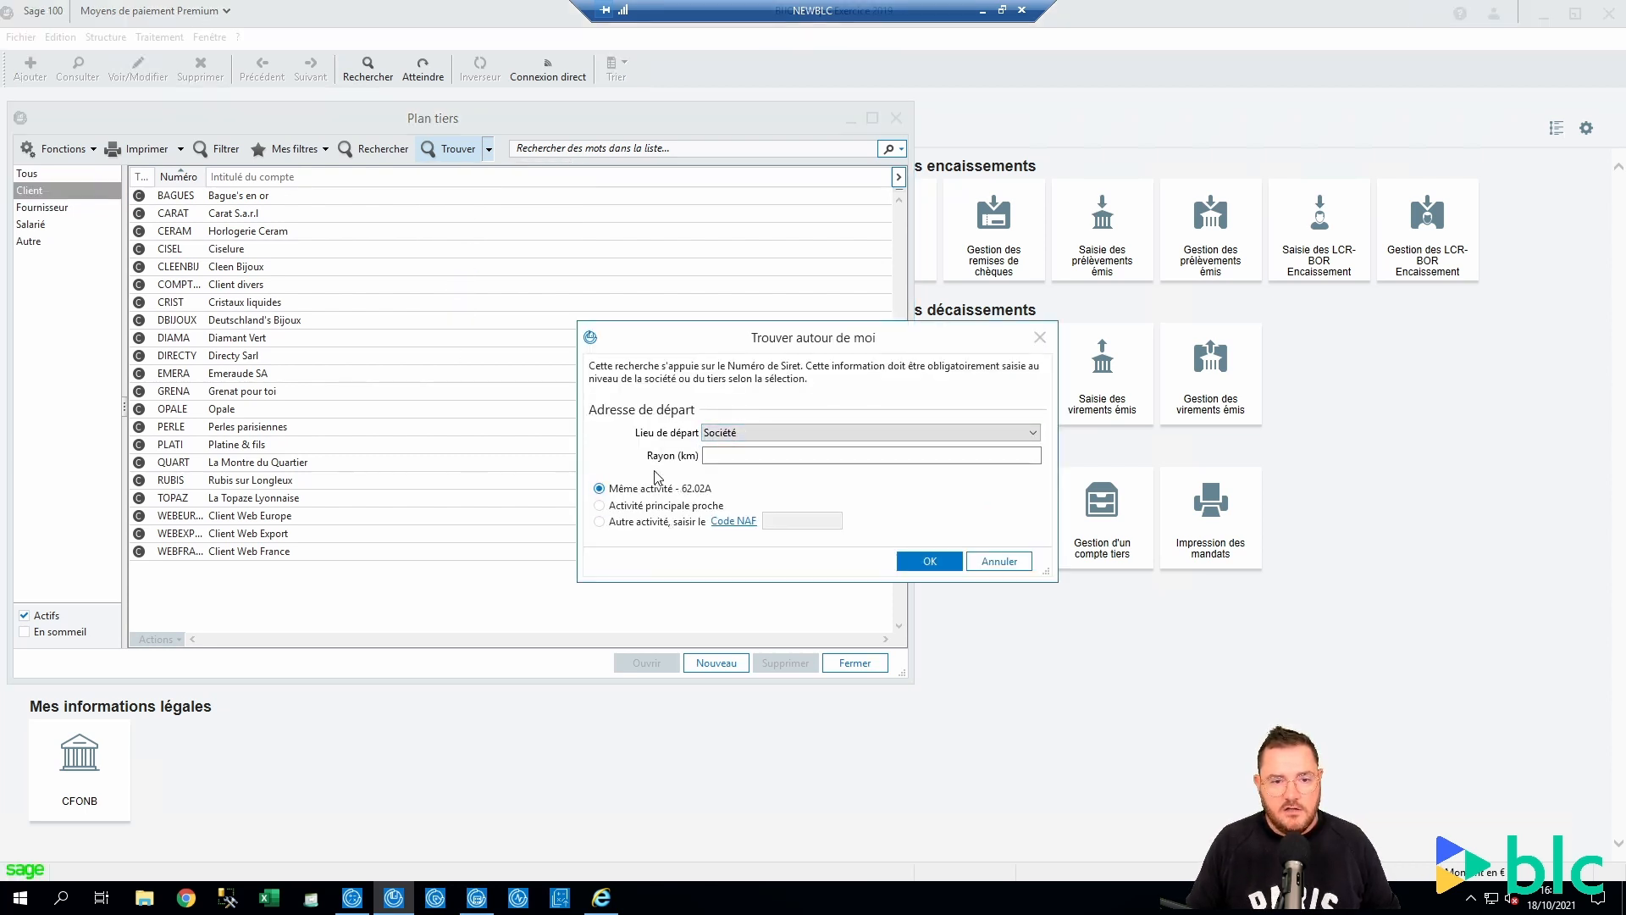
{"action": "left_click", "coordinate": [599, 505]}
{"action": "left_click", "coordinate": [736, 431]}
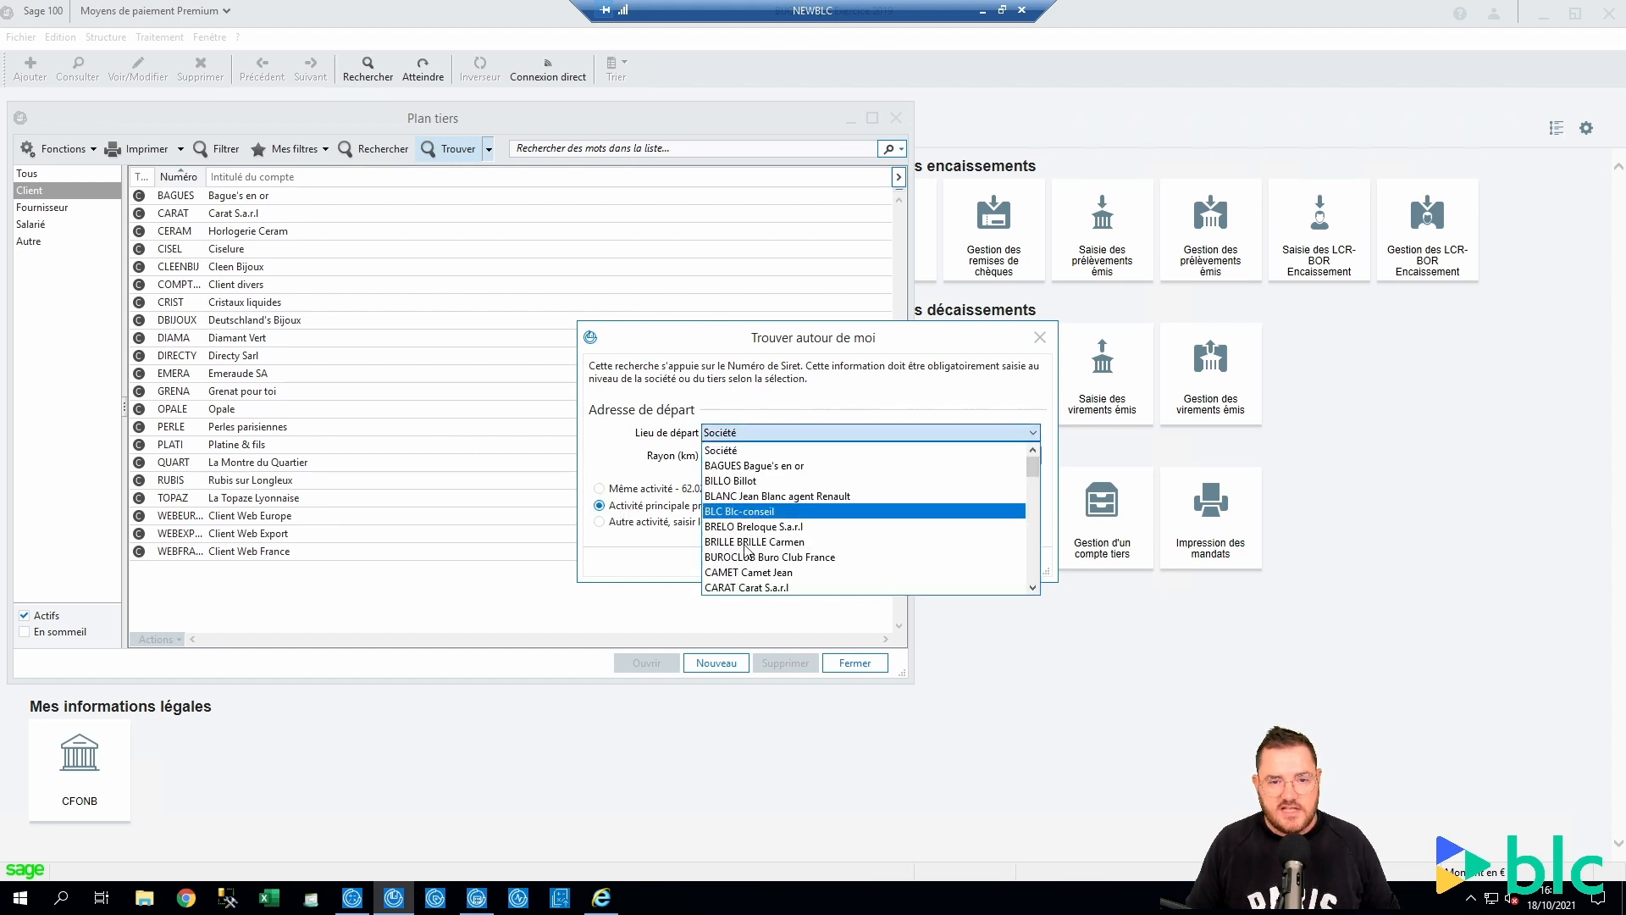
{"action": "left_click", "coordinate": [623, 437]}
{"action": "left_click", "coordinate": [623, 520]}
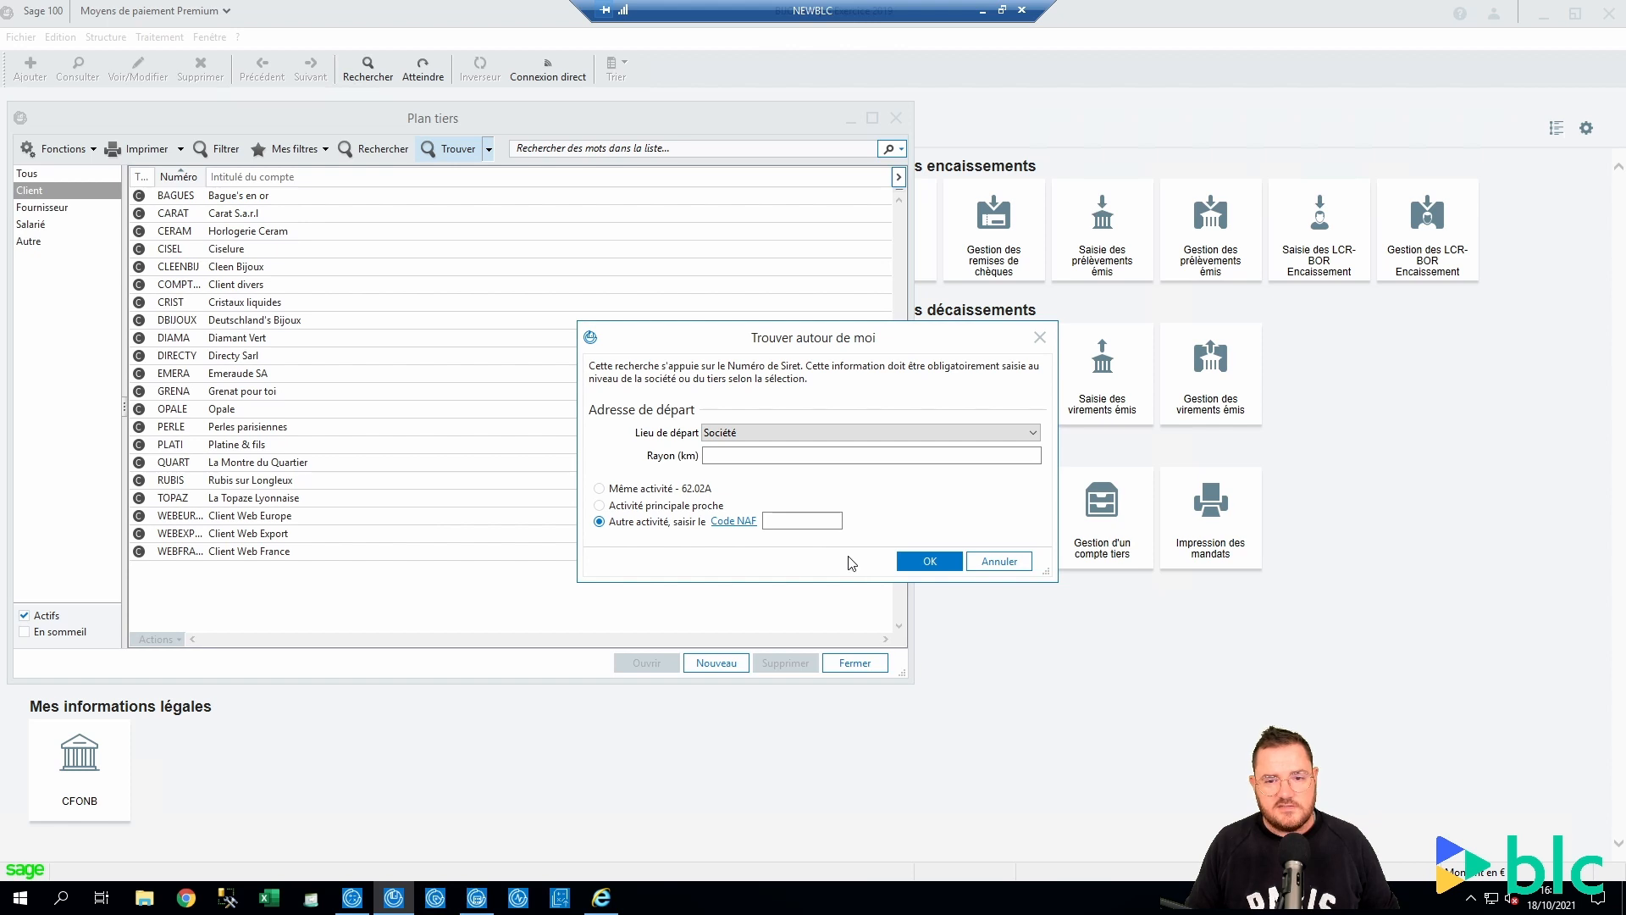
{"action": "left_click", "coordinate": [626, 491]}
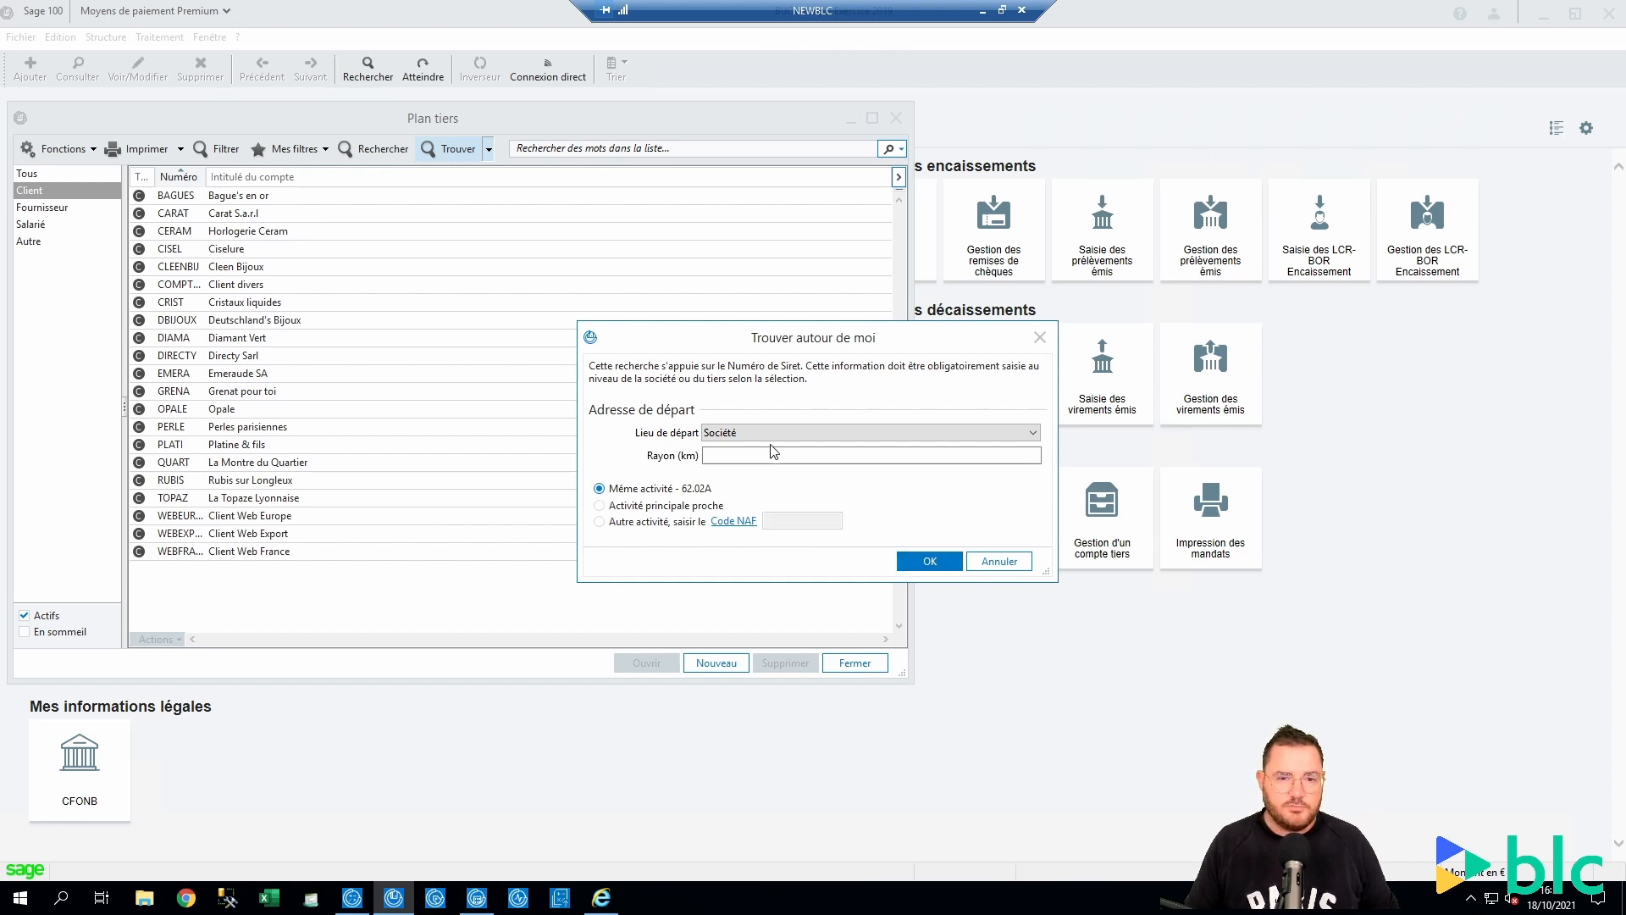
{"action": "left_click", "coordinate": [757, 456]}
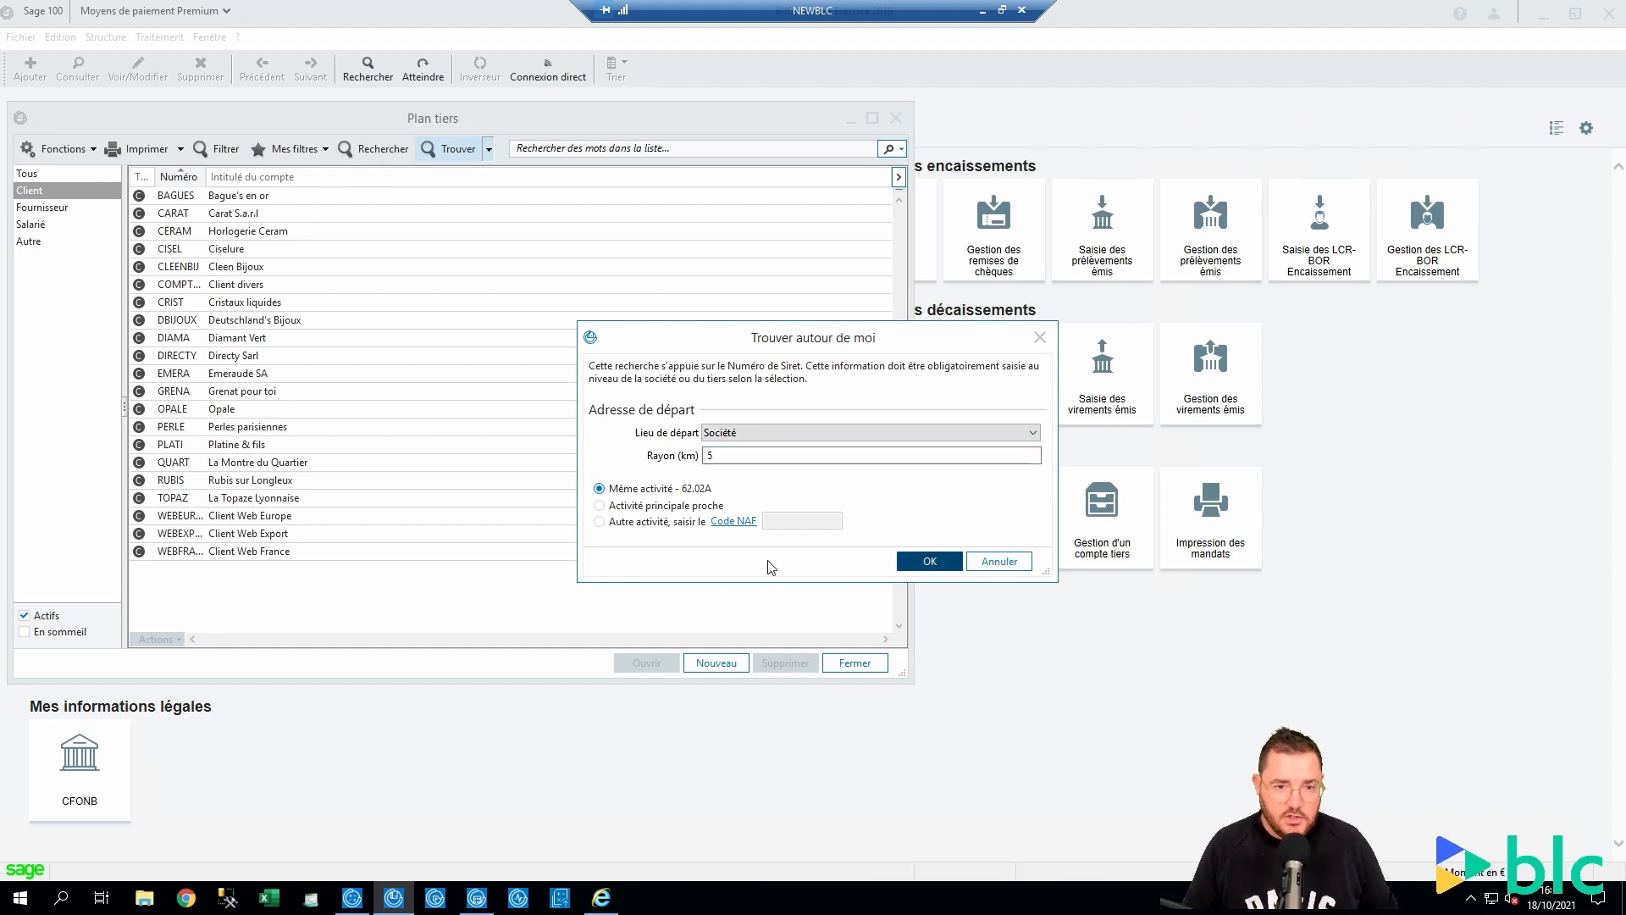
{"action": "key", "text": "Return"}
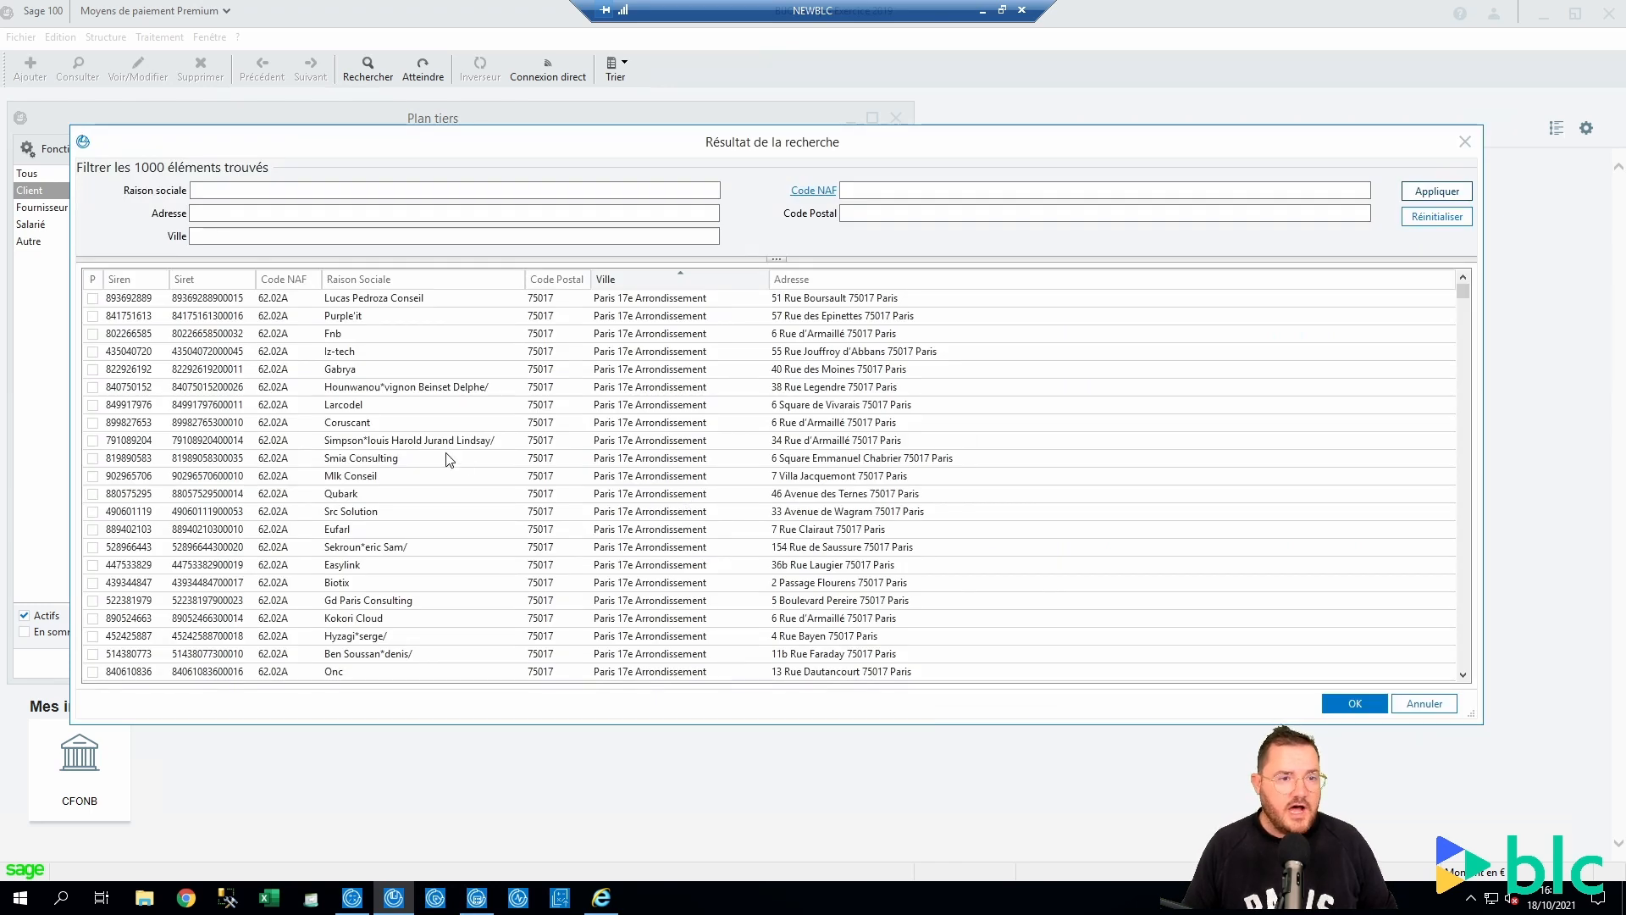
Browse the results, untick Inop's, and close the results and the Plan tiers list
{"action": "scroll", "coordinate": [543, 407], "scroll_direction": "down", "scroll_amount": 3}
{"action": "scroll", "coordinate": [543, 406], "scroll_direction": "down", "scroll_amount": 20}
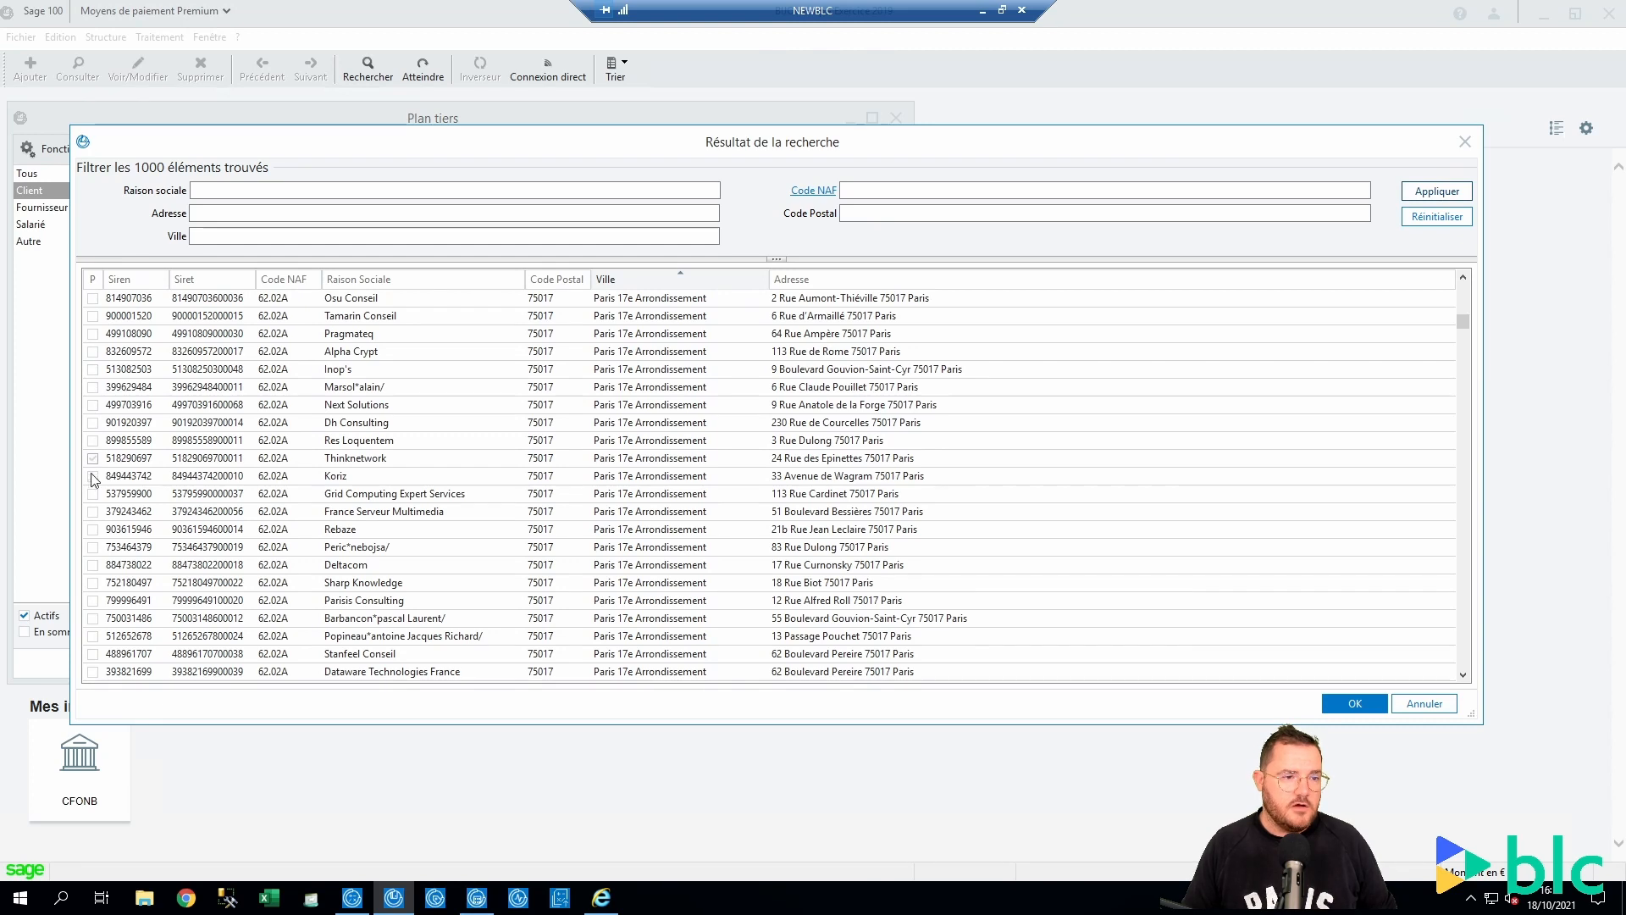
{"action": "left_click", "coordinate": [93, 370]}
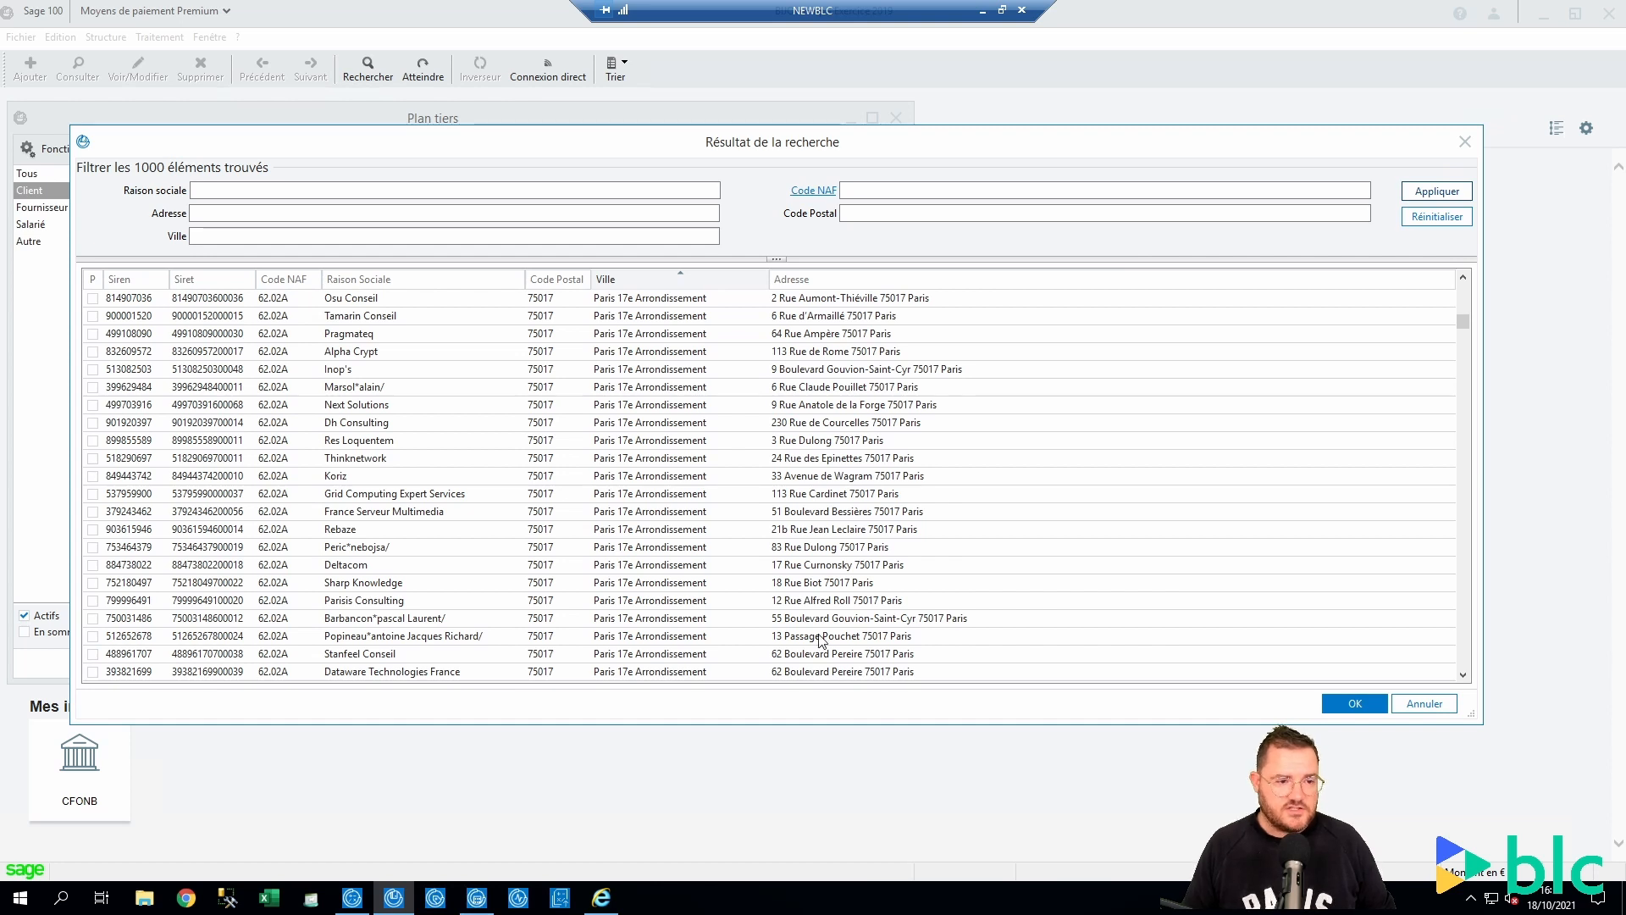
{"action": "left_click", "coordinate": [1395, 705]}
{"action": "left_click", "coordinate": [896, 117]}
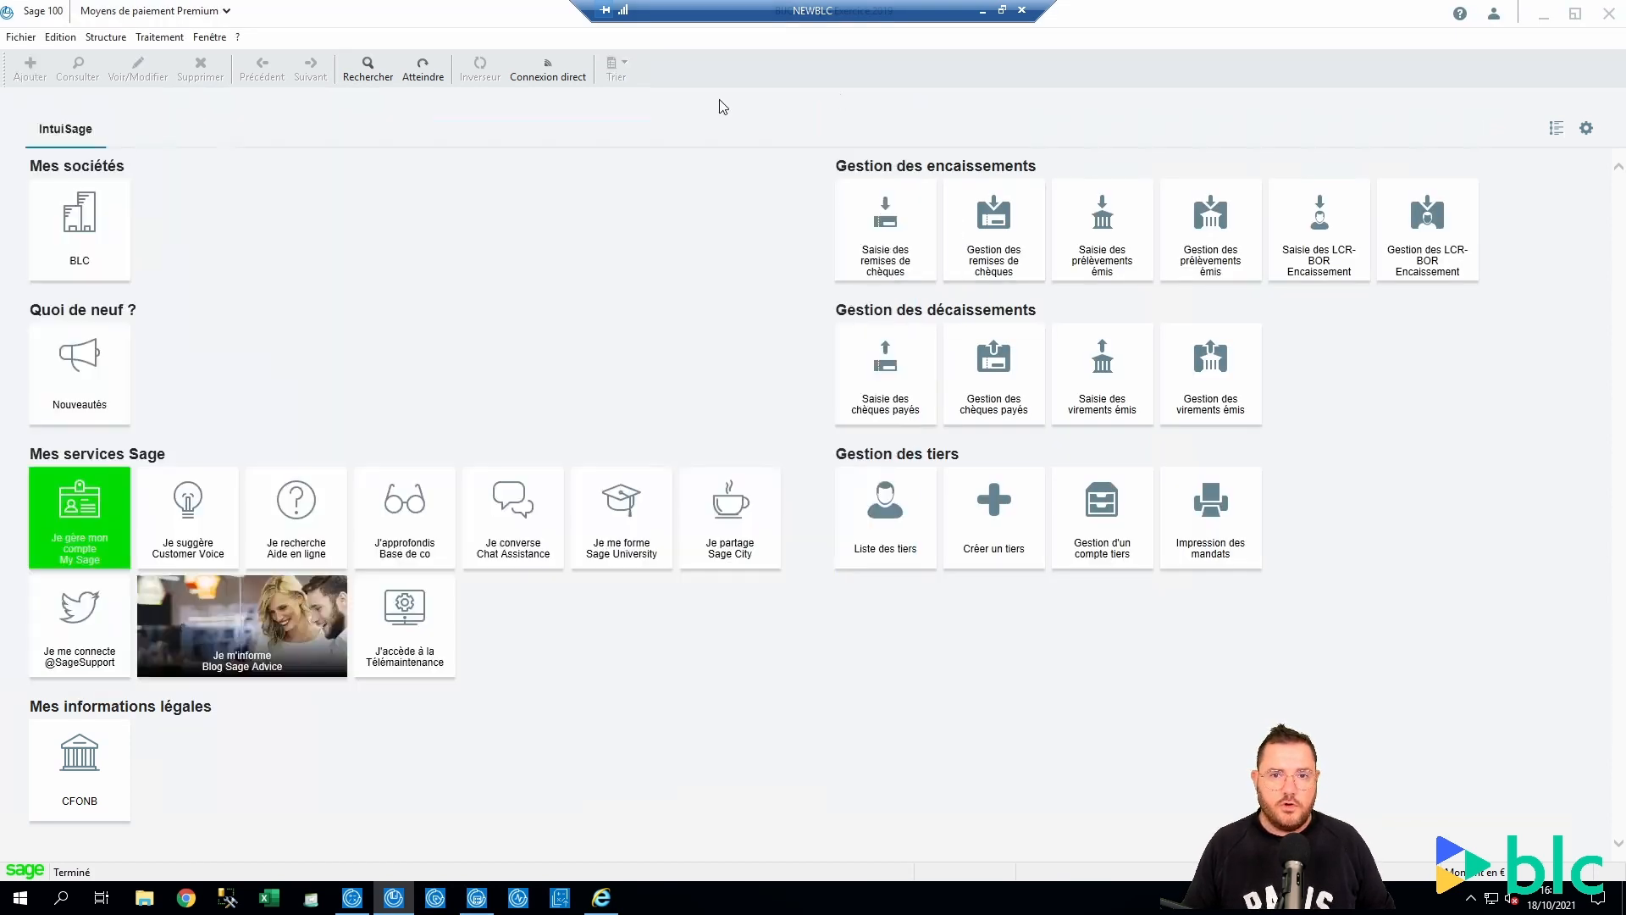